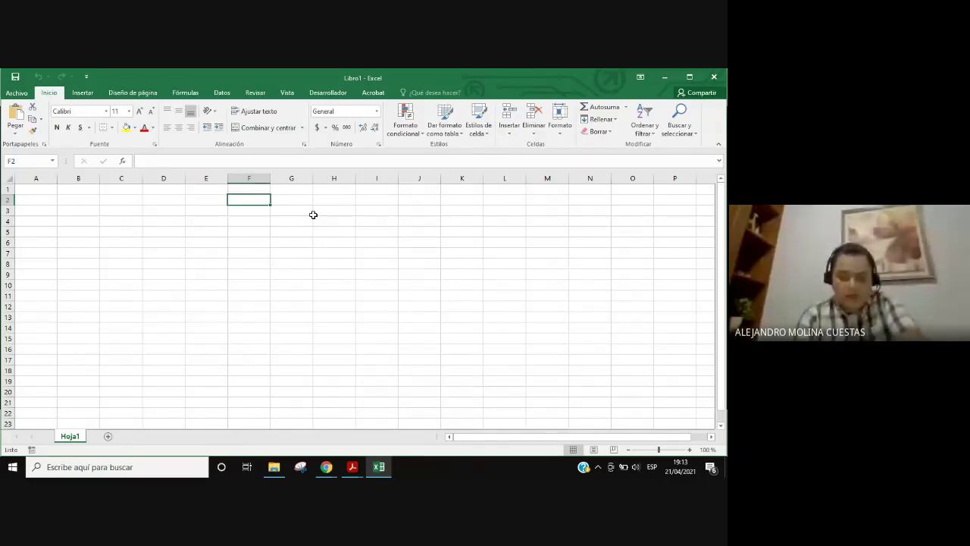
Step: Glance at the Google Meet call, then return to the Excel workbook
{"action": "left_click", "coordinate": [326, 468]}
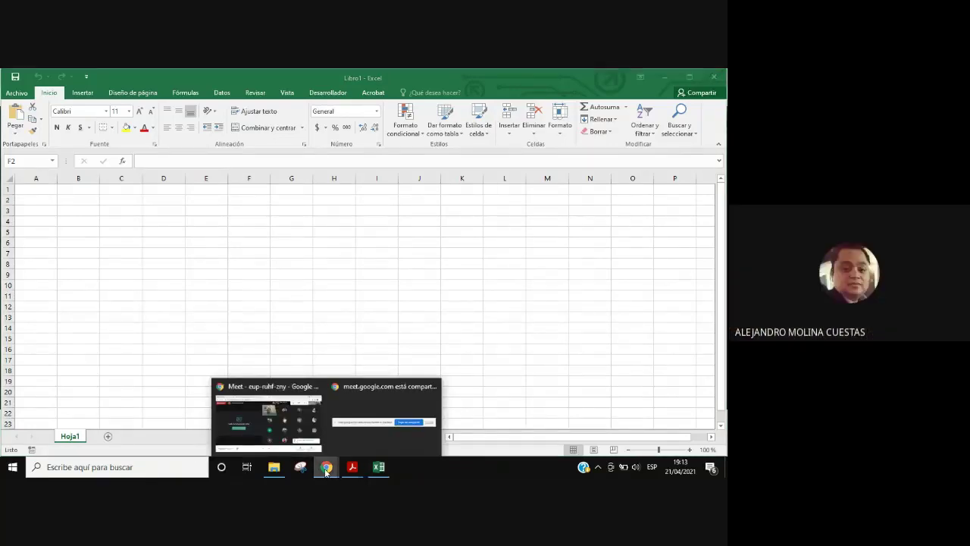
{"action": "left_click", "coordinate": [326, 468]}
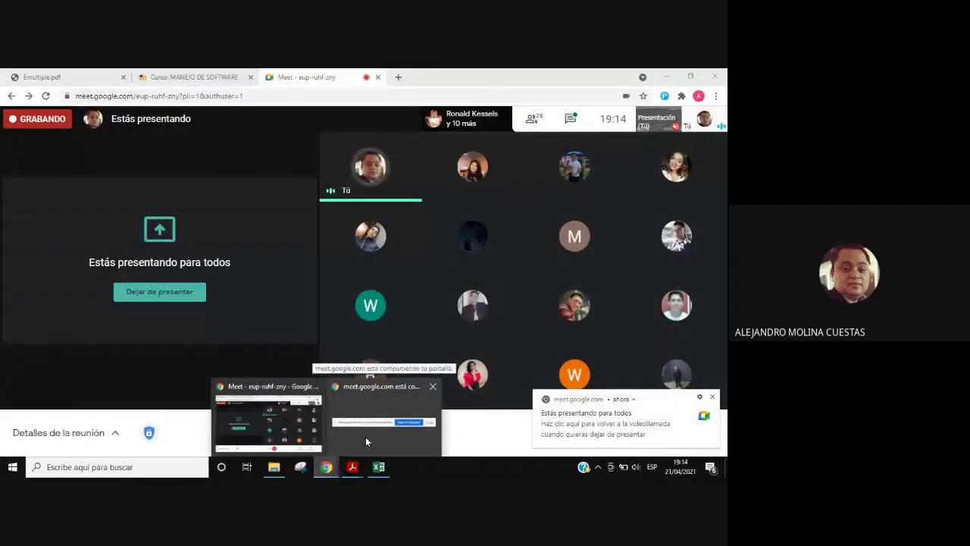
{"action": "left_click", "coordinate": [379, 467]}
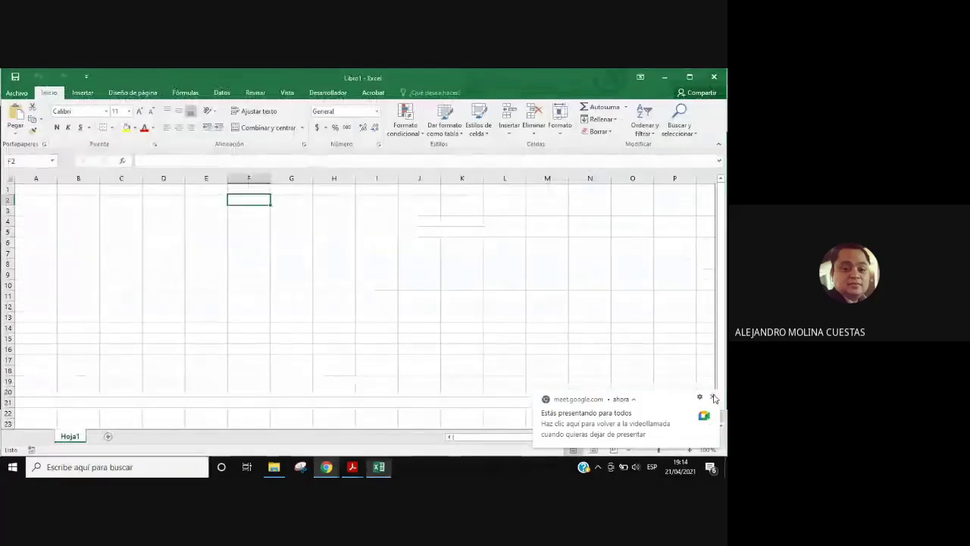
Step: Dismiss the screen-sharing notice and open the Datos tab's Análisis de hipótesis menu
{"action": "left_click", "coordinate": [714, 399]}
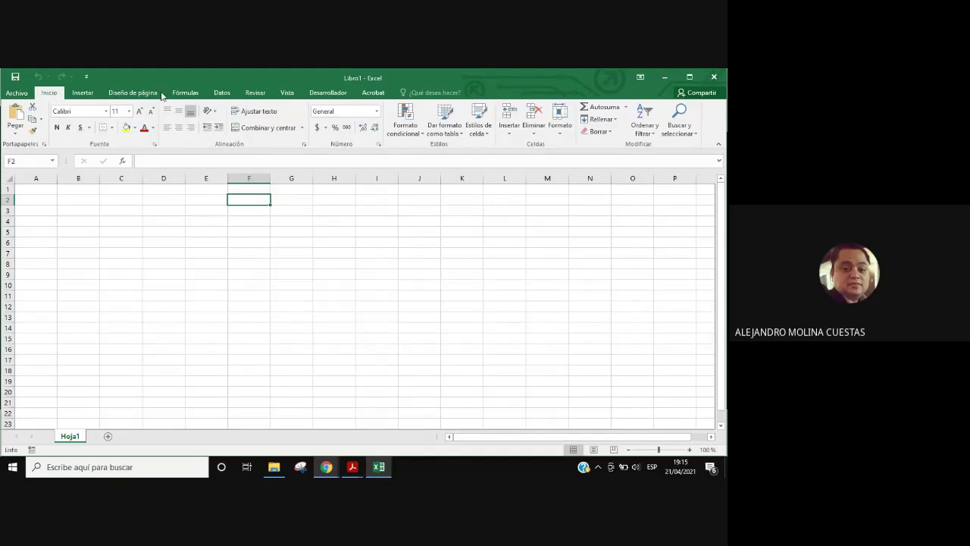
{"action": "left_click", "coordinate": [221, 94]}
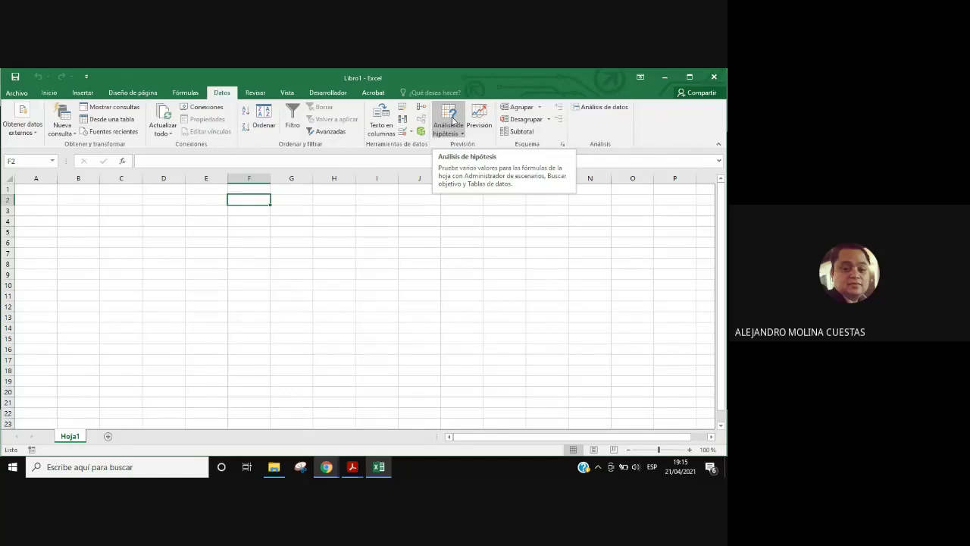
{"action": "left_click", "coordinate": [462, 133]}
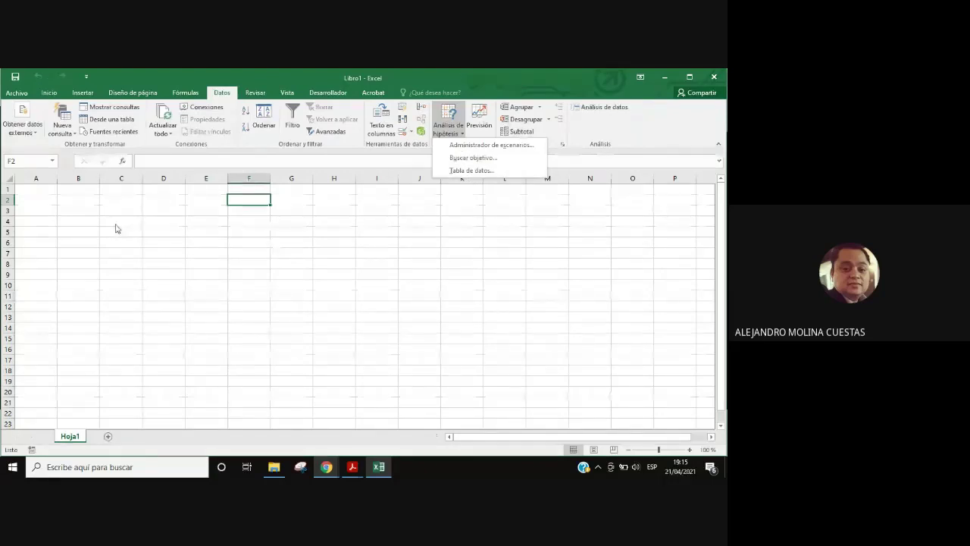
Step: Briefly select a block from C3, then close the what-if analysis menu
{"action": "mouse_move", "coordinate": [106, 216]}
{"action": "left_mouse_down"}
{"action": "mouse_move", "coordinate": [325, 212]}
{"action": "mouse_move", "coordinate": [443, 350]}
{"action": "left_mouse_up"}
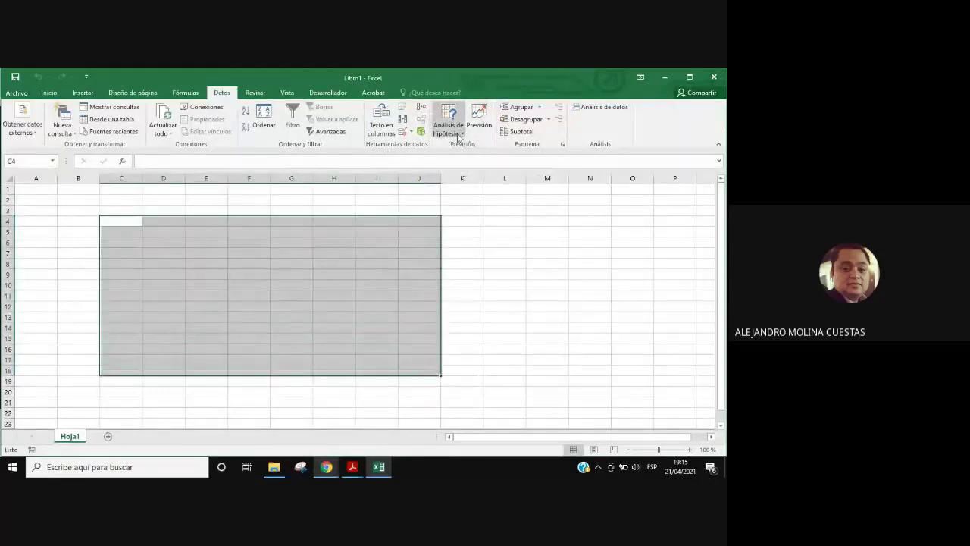
{"action": "left_click", "coordinate": [506, 251]}
{"action": "left_click", "coordinate": [460, 134]}
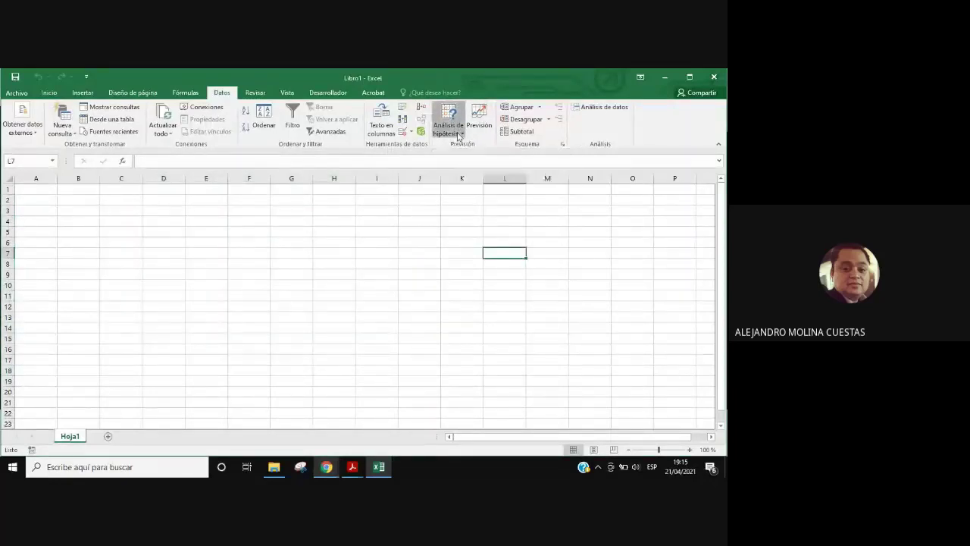
{"action": "left_click", "coordinate": [650, 125]}
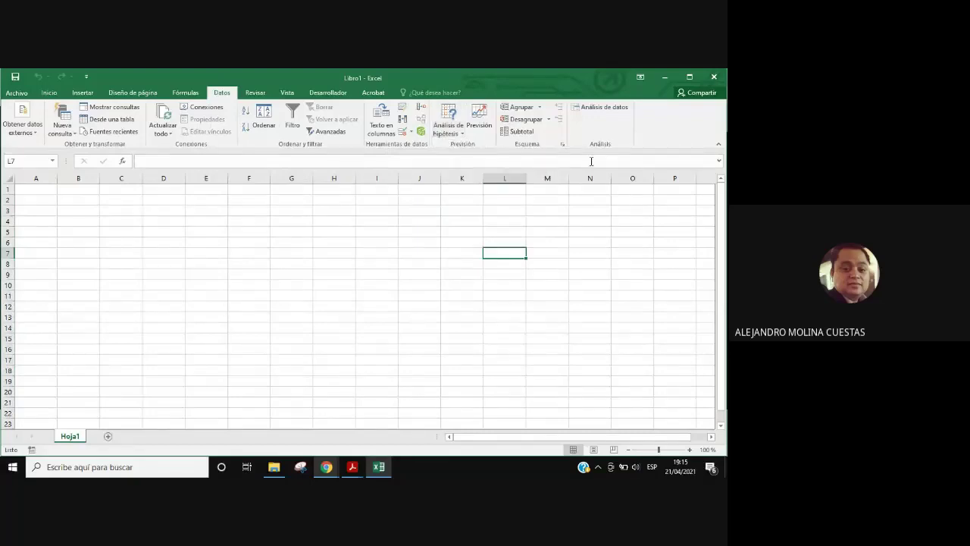
Step: Select C3:J20 to gauge the table area, then clear the selection
{"action": "left_click_drag", "start_coordinate": [106, 209], "coordinate": [454, 382]}
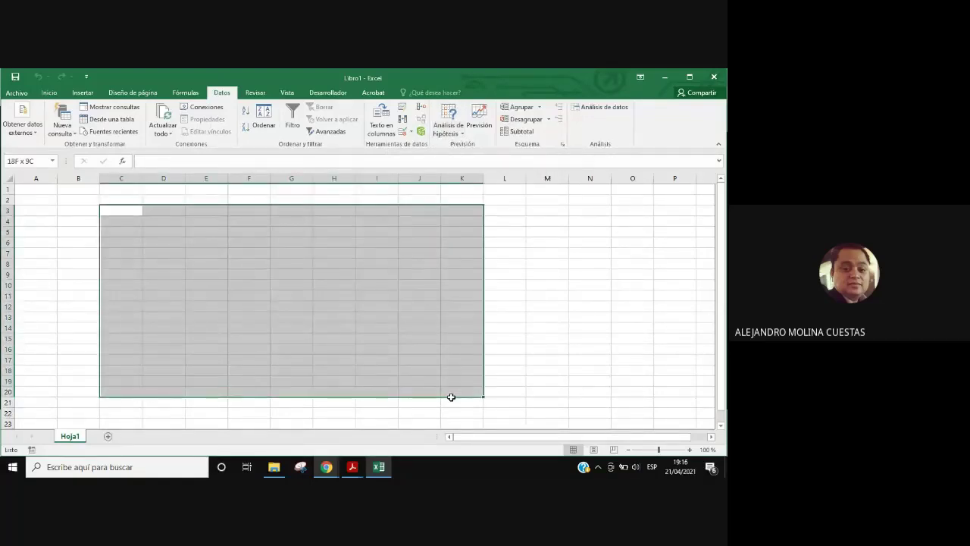
{"action": "left_click_drag", "start_coordinate": [454, 382], "coordinate": [420, 391]}
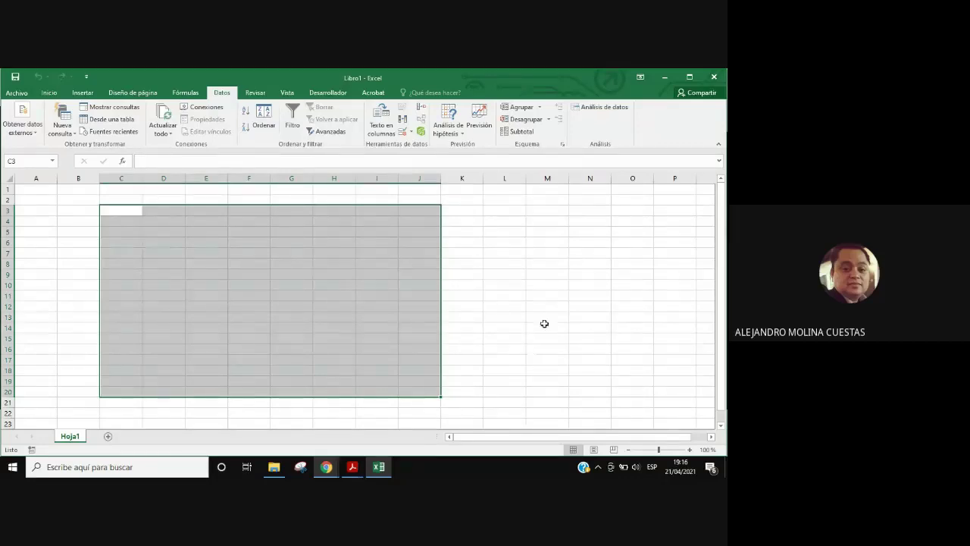
{"action": "left_click", "coordinate": [547, 294]}
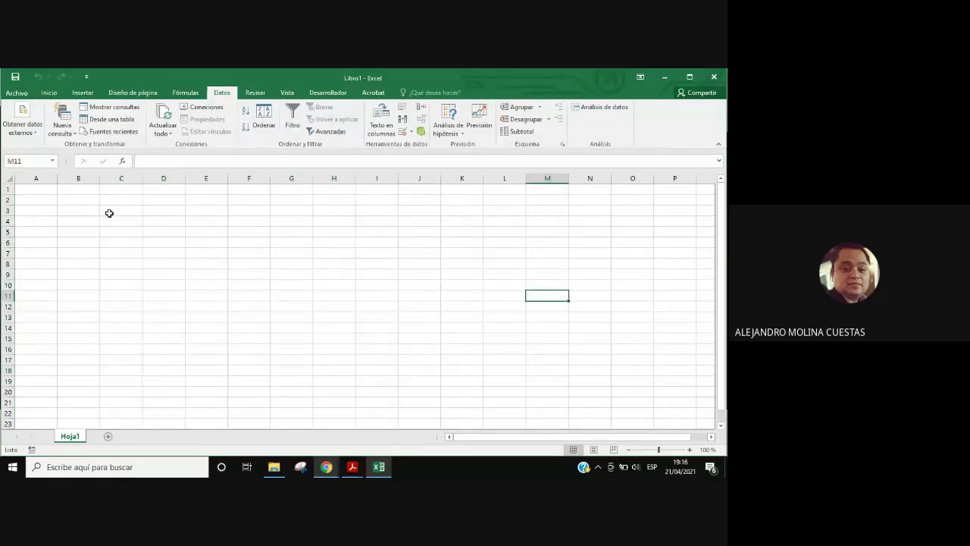
{"action": "left_click", "coordinate": [110, 213]}
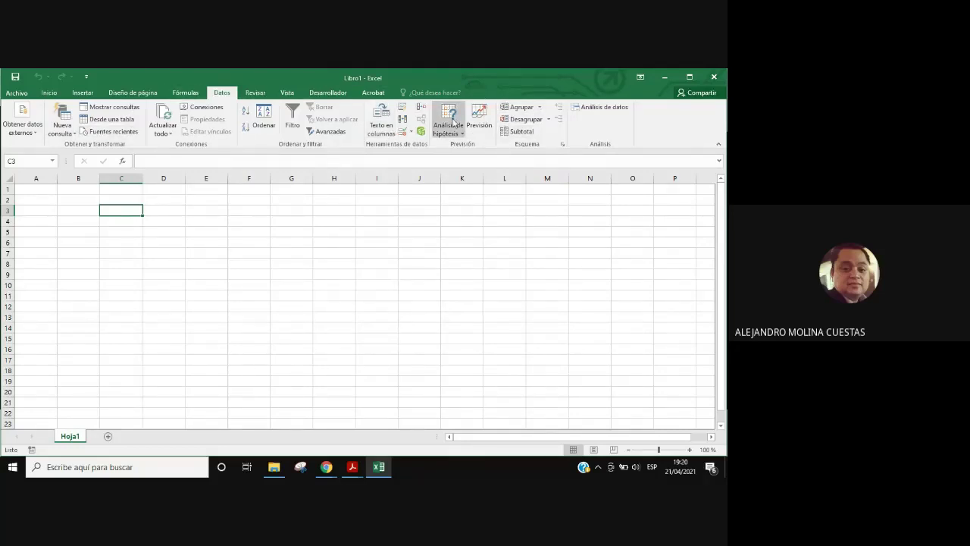
{"action": "left_click", "coordinate": [453, 122]}
{"action": "left_click", "coordinate": [469, 275]}
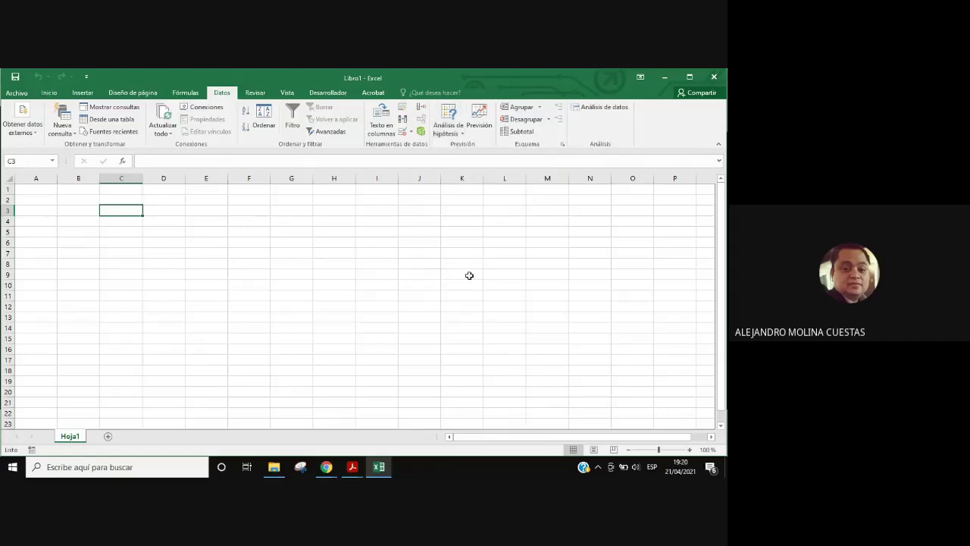
{"action": "left_click", "coordinate": [451, 125]}
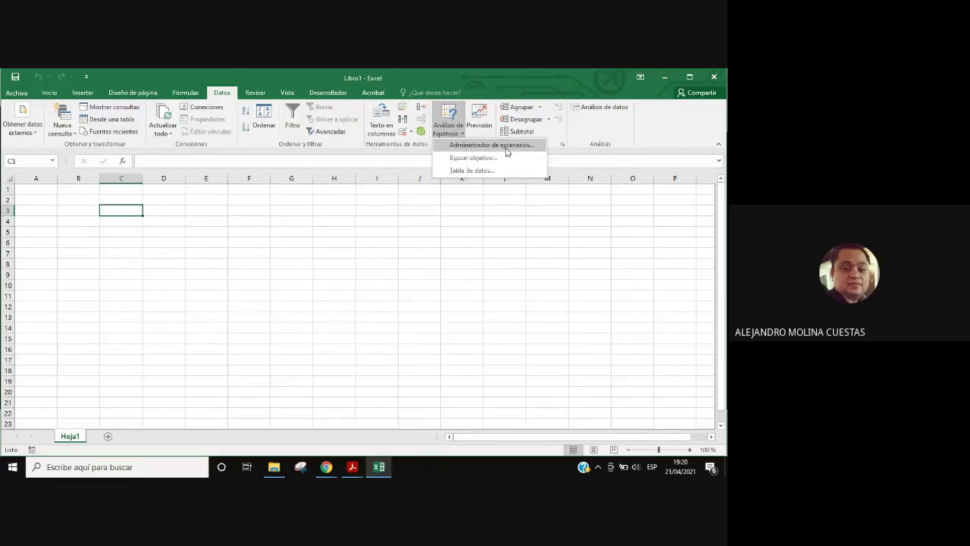
{"action": "left_click", "coordinate": [435, 231]}
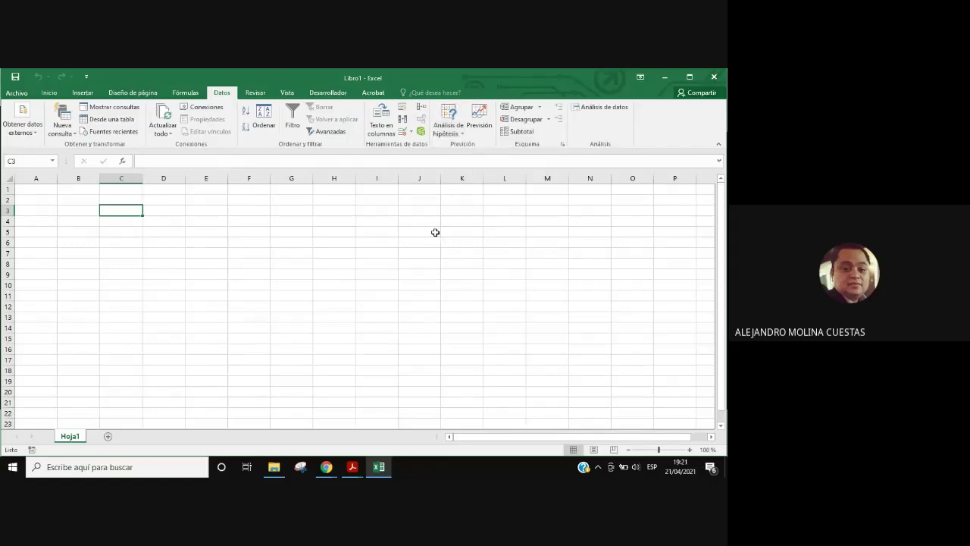
{"action": "left_click", "coordinate": [450, 125]}
{"action": "left_click", "coordinate": [235, 325]}
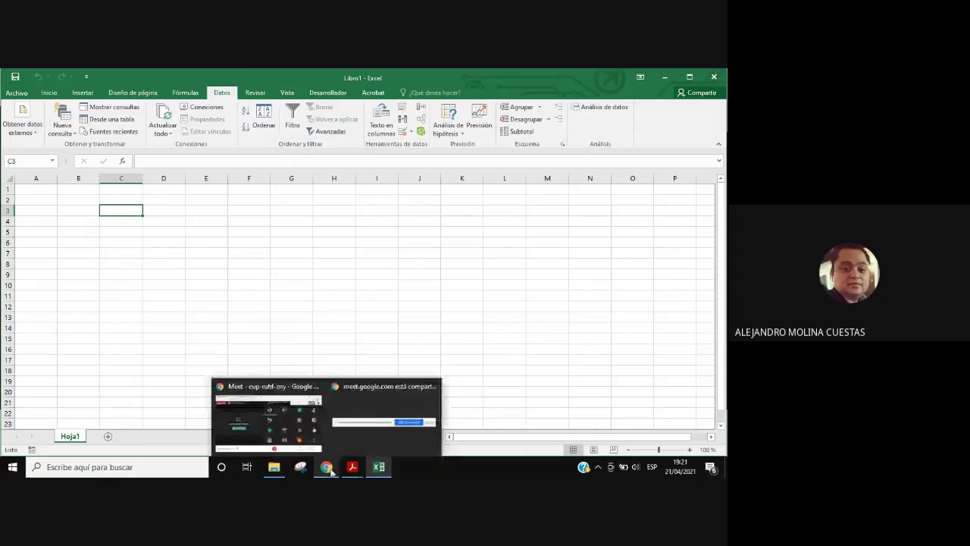
Step: Bring the Emultiple.pdf window in front of Excel and dismiss the Meet notice
{"action": "mouse_move", "coordinate": [353, 471]}
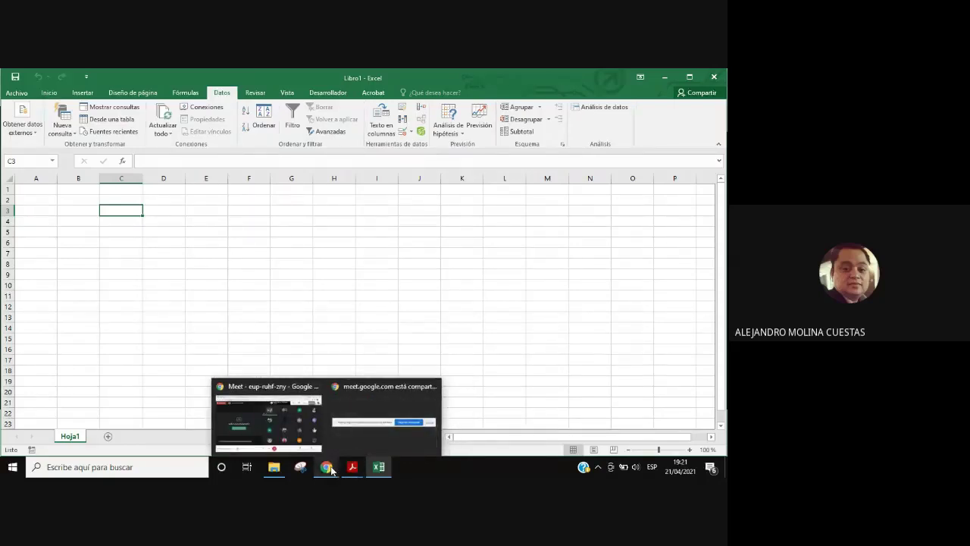
{"action": "left_click", "coordinate": [347, 434]}
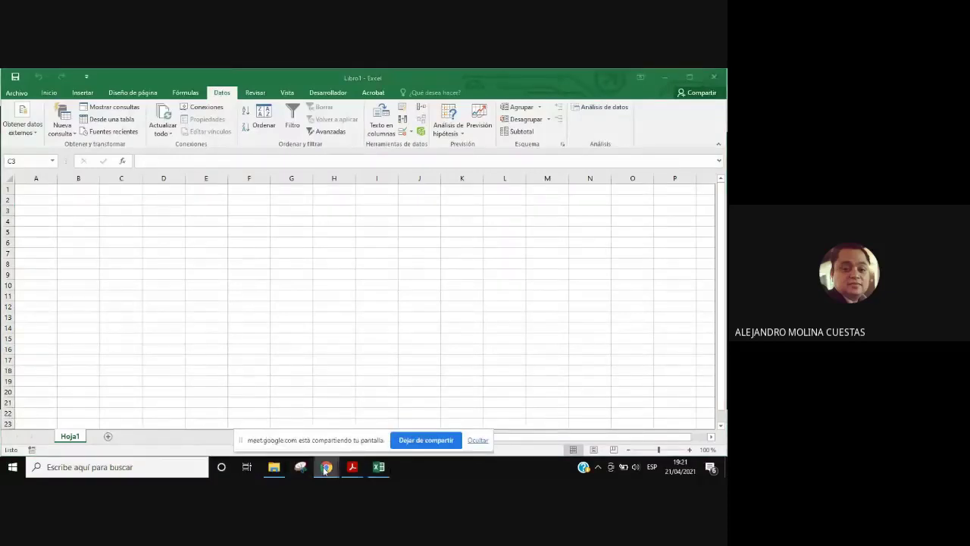
{"action": "mouse_move", "coordinate": [325, 470]}
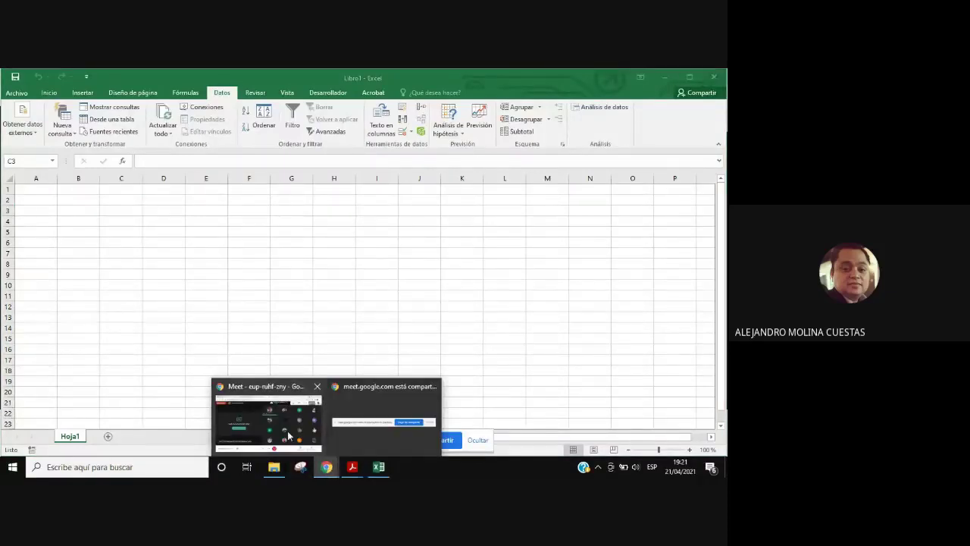
{"action": "left_click", "coordinate": [288, 435]}
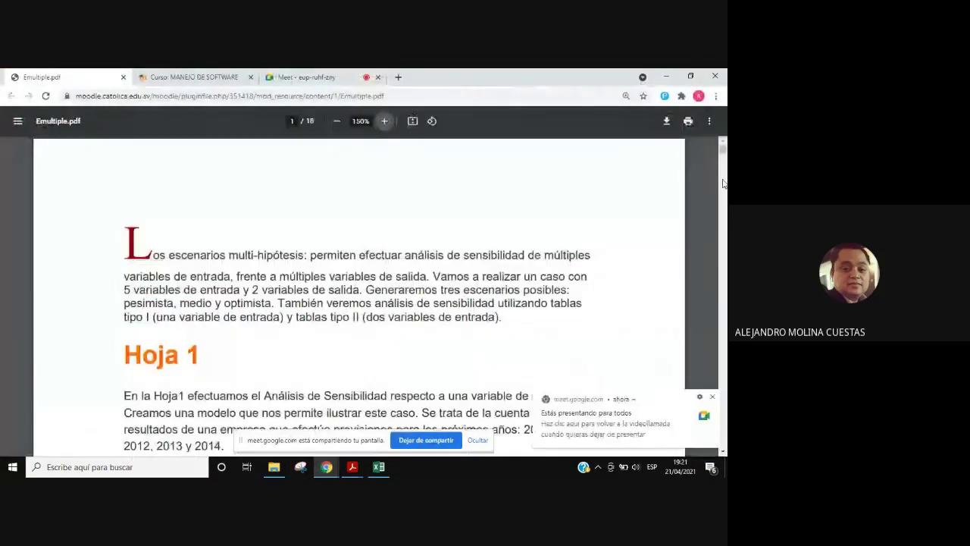
{"action": "left_click", "coordinate": [713, 398]}
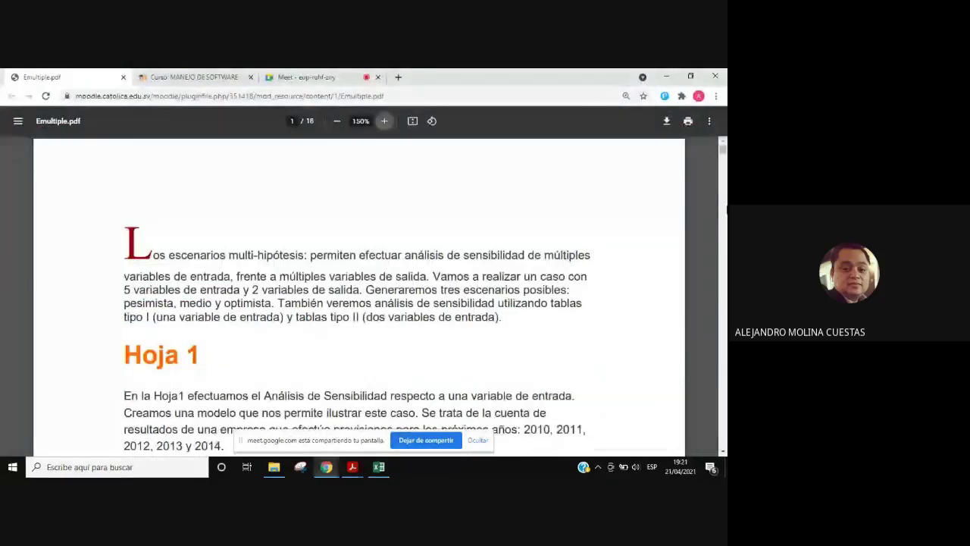
Step: Return to the top of page 1 and highlight the opening sentence's first words
{"action": "mouse_move", "coordinate": [722, 150]}
{"action": "left_mouse_down"}
{"action": "mouse_move", "coordinate": [723, 443]}
{"action": "mouse_move", "coordinate": [722, 153]}
{"action": "left_mouse_up"}
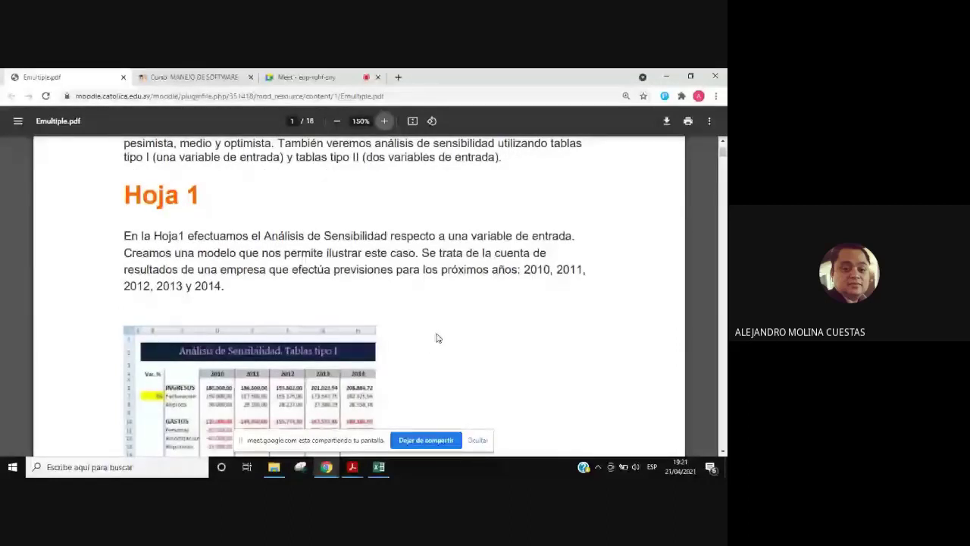
{"action": "scroll", "coordinate": [437, 338], "scroll_direction": "up", "scroll_amount": 2}
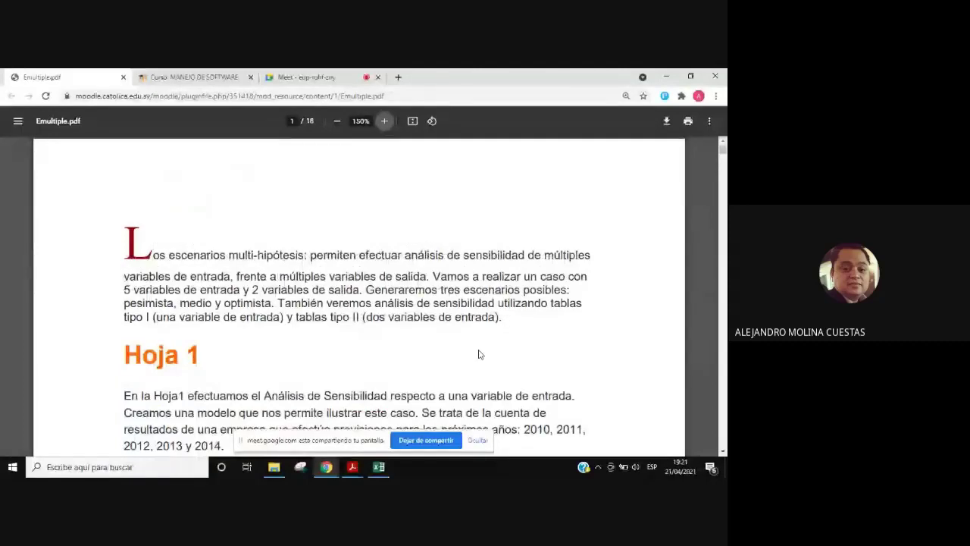
{"action": "scroll", "coordinate": [482, 352], "scroll_direction": "down", "scroll_amount": 1}
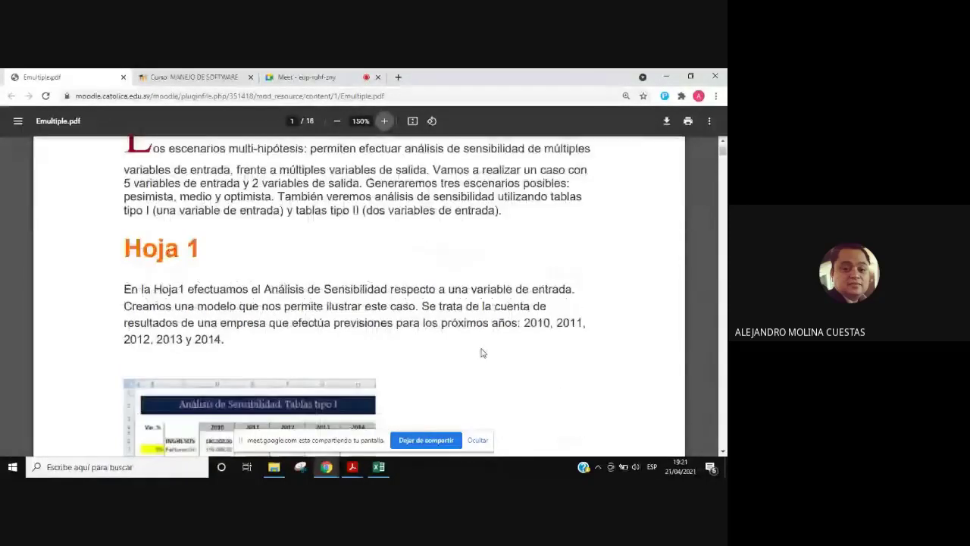
{"action": "scroll", "coordinate": [481, 353], "scroll_direction": "up", "scroll_amount": 1}
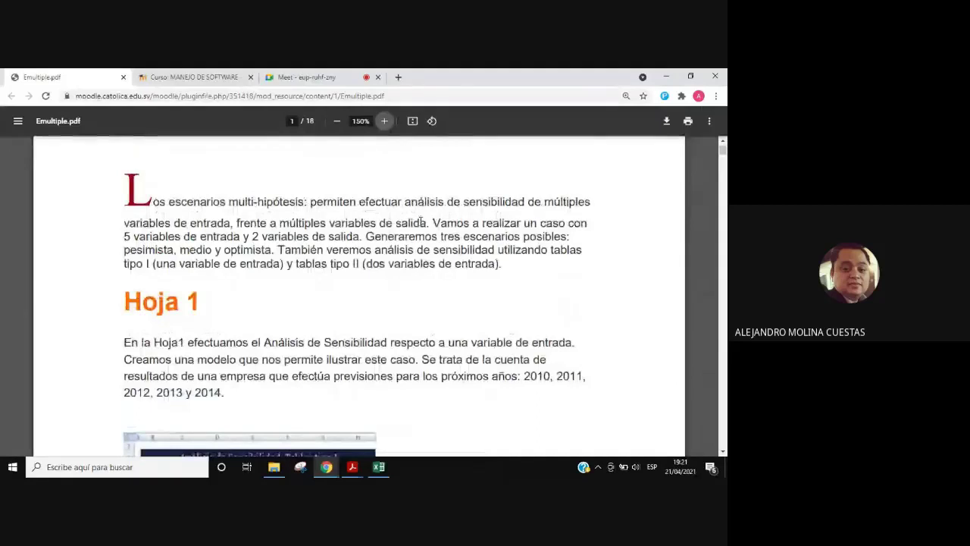
{"action": "left_click_drag", "start_coordinate": [153, 202], "coordinate": [590, 200]}
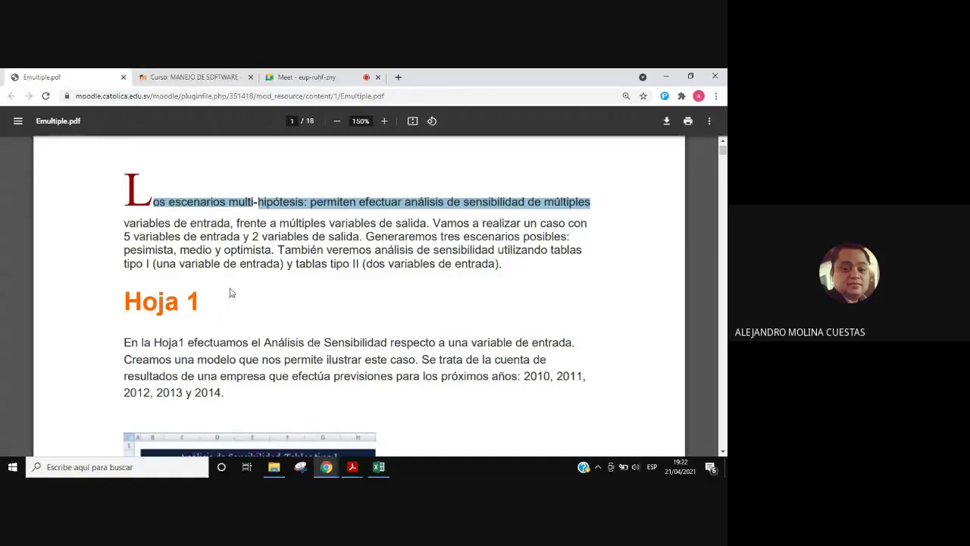
{"action": "scroll", "coordinate": [288, 296], "scroll_direction": "down", "scroll_amount": 1}
{"action": "scroll", "coordinate": [452, 332], "scroll_direction": "down", "scroll_amount": 1}
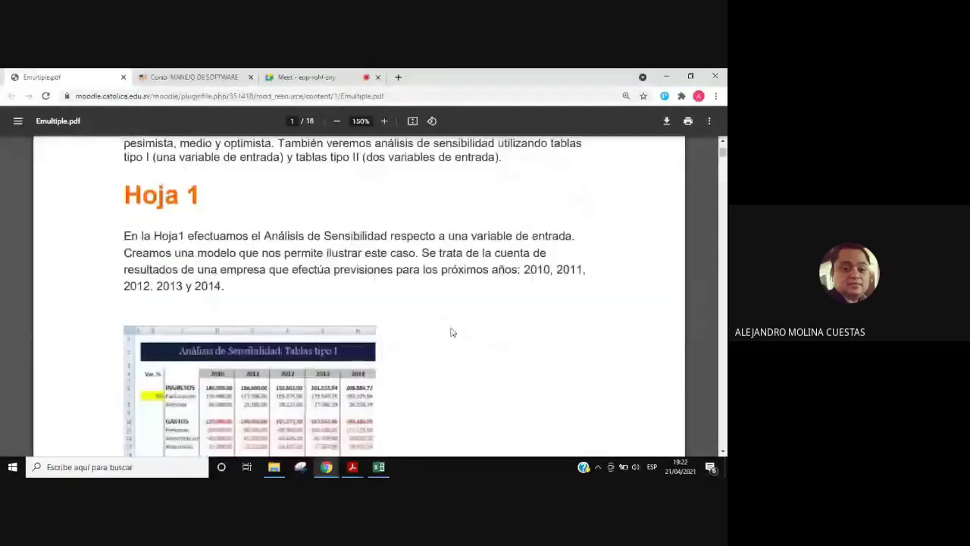
{"action": "left_click", "coordinate": [379, 467]}
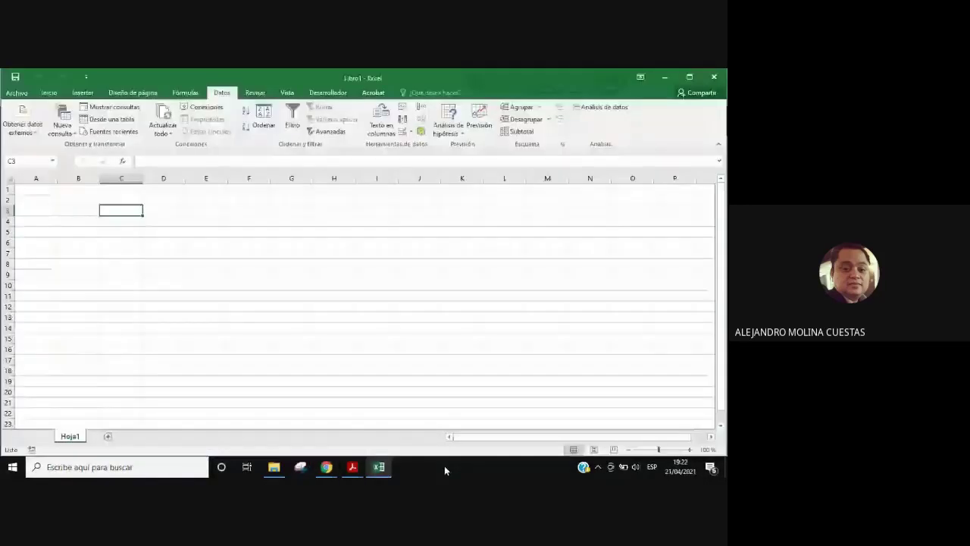
{"action": "left_click", "coordinate": [385, 470]}
{"action": "scroll", "coordinate": [256, 275], "scroll_direction": "down", "scroll_amount": 1}
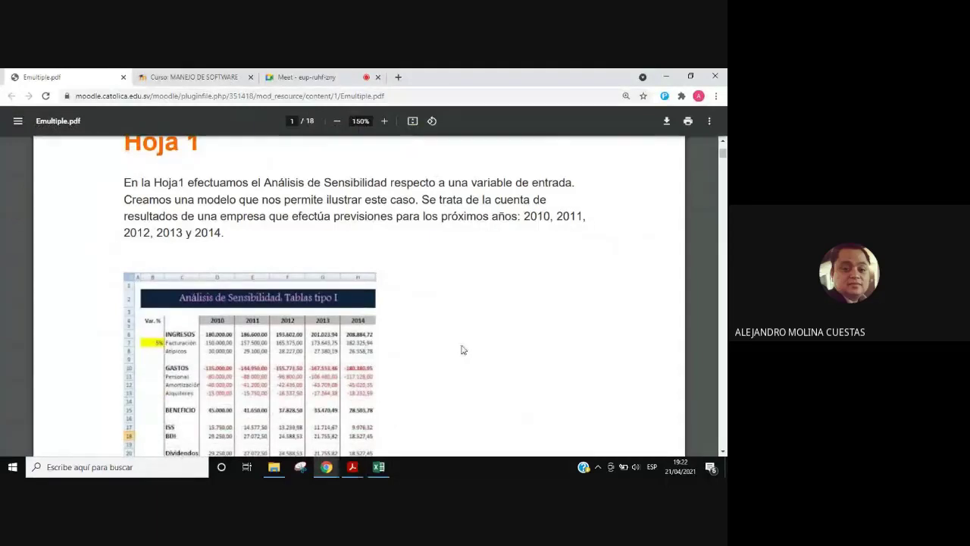
{"action": "scroll", "coordinate": [463, 349], "scroll_direction": "down", "scroll_amount": 1}
{"action": "scroll", "coordinate": [440, 318], "scroll_direction": "down", "scroll_amount": 1}
{"action": "scroll", "coordinate": [409, 257], "scroll_direction": "down", "scroll_amount": 1}
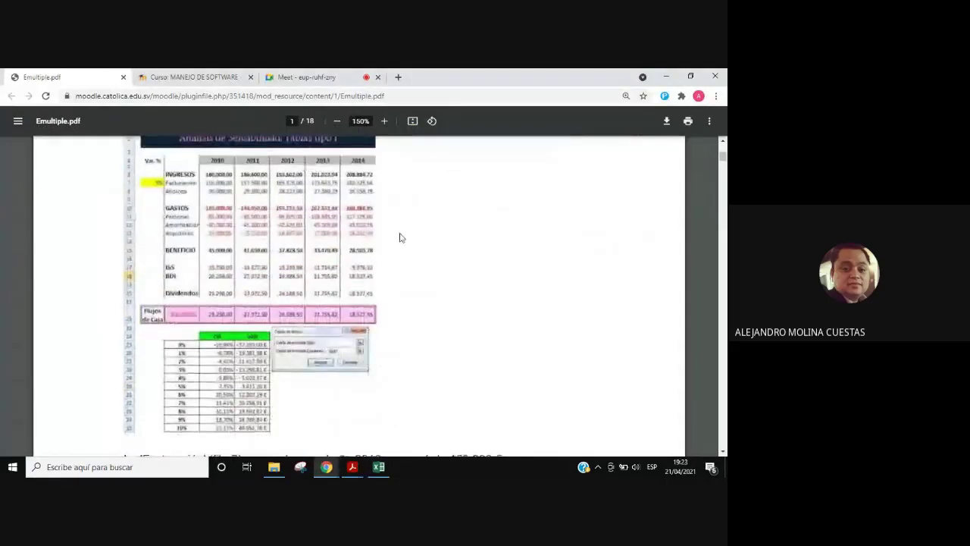
{"action": "scroll", "coordinate": [479, 261], "scroll_direction": "up", "scroll_amount": 4}
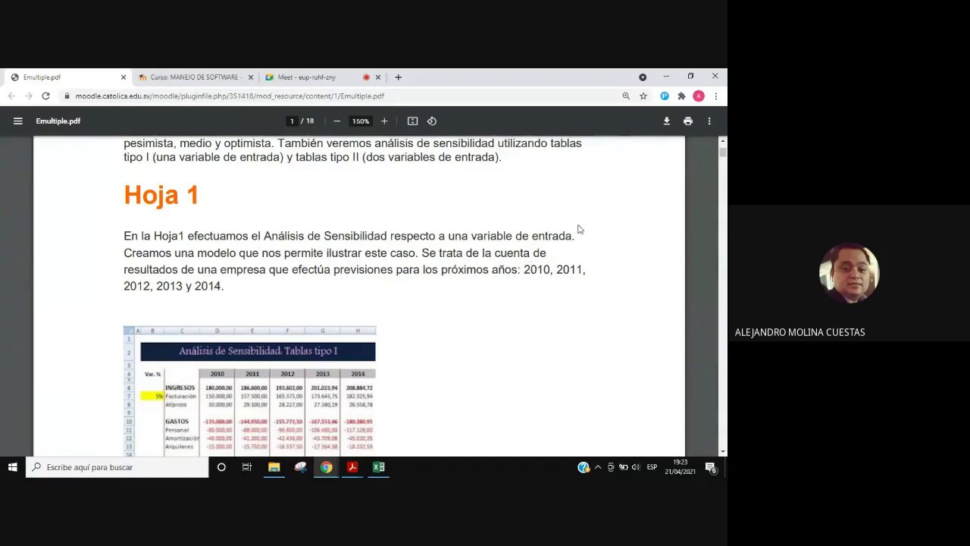
Step: Review the guide's Análisis de Sensibilidad income table, then switch back to Excel with Alt+Tab
{"action": "scroll", "coordinate": [521, 320], "scroll_direction": "down", "scroll_amount": 1}
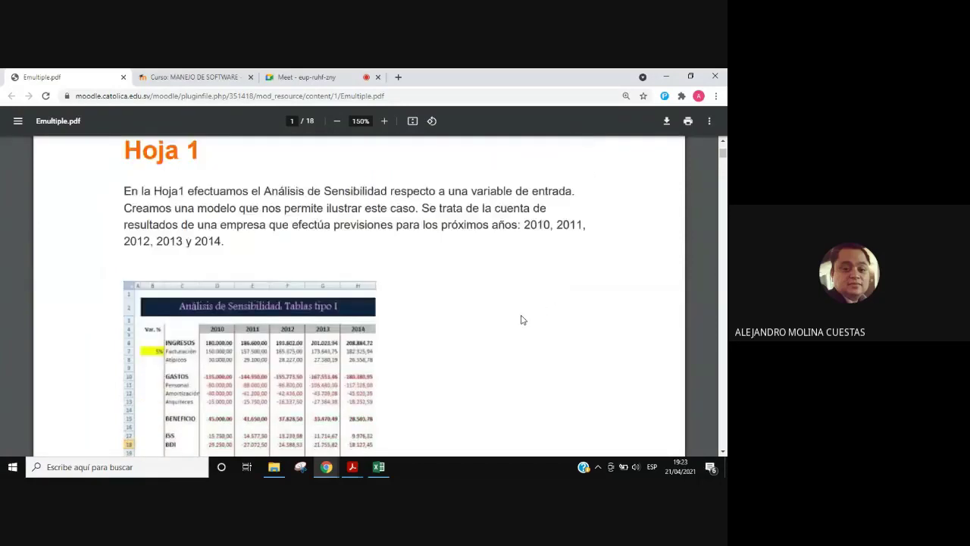
{"action": "scroll", "coordinate": [520, 317], "scroll_direction": "down", "scroll_amount": 2}
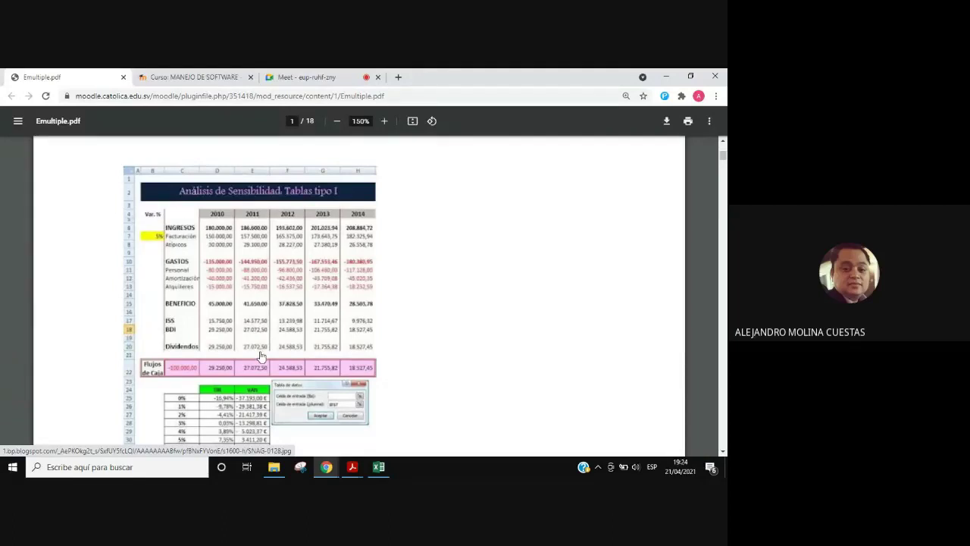
{"action": "scroll", "coordinate": [260, 356], "scroll_direction": "down", "scroll_amount": 1}
{"action": "scroll", "coordinate": [279, 368], "scroll_direction": "up", "scroll_amount": 1}
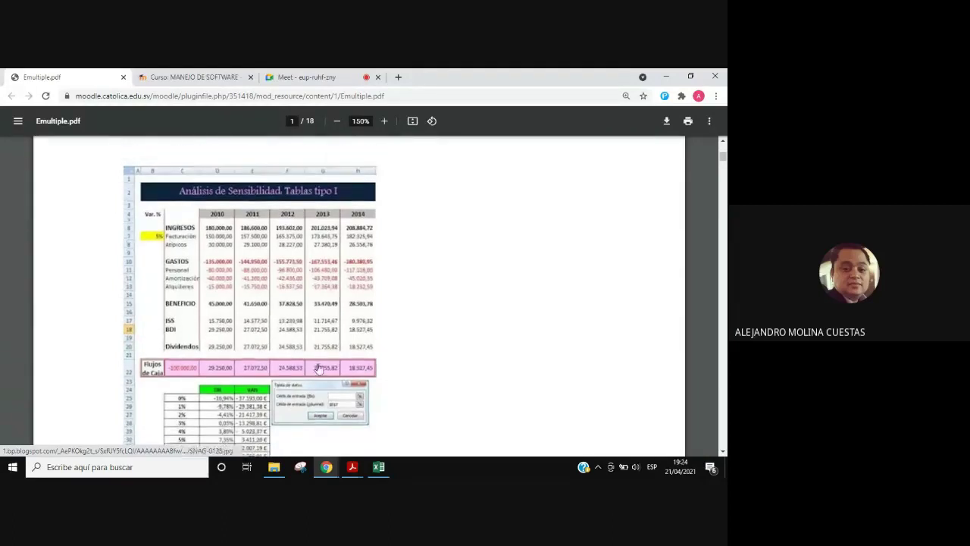
{"action": "key", "text": "alt+Tab"}
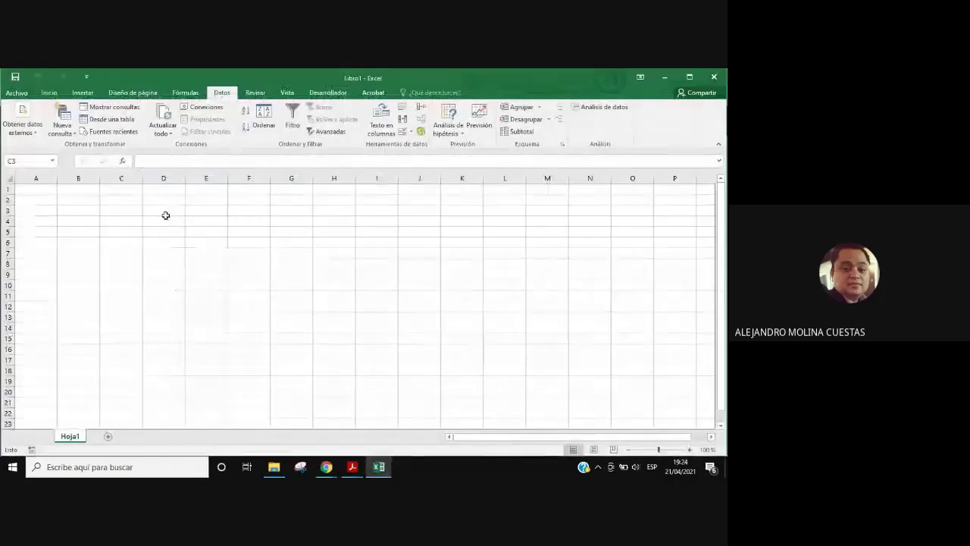
Step: Enter 2021 and 2022 in D3:E3 and extend the year series through 2025 in H3
{"action": "left_click", "coordinate": [165, 210]}
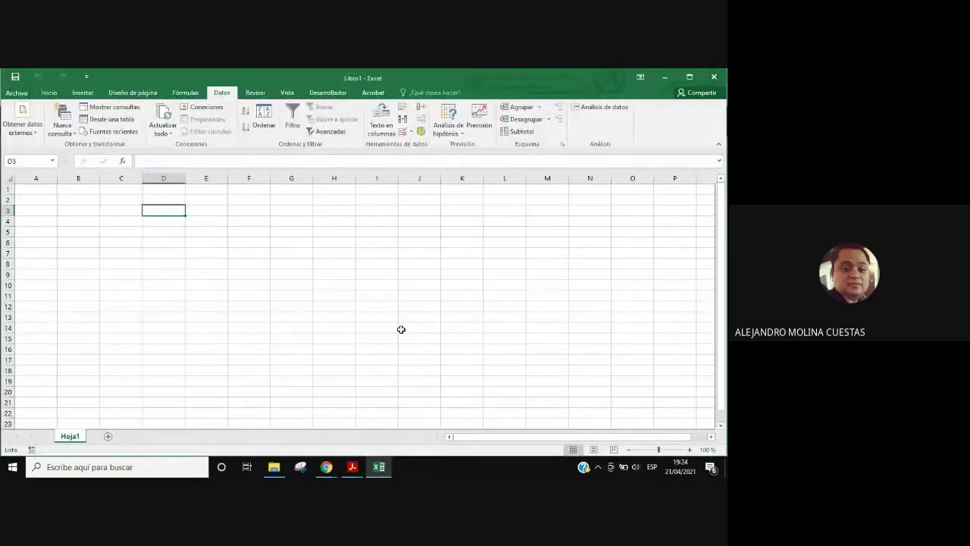
{"action": "type", "text": "20"}
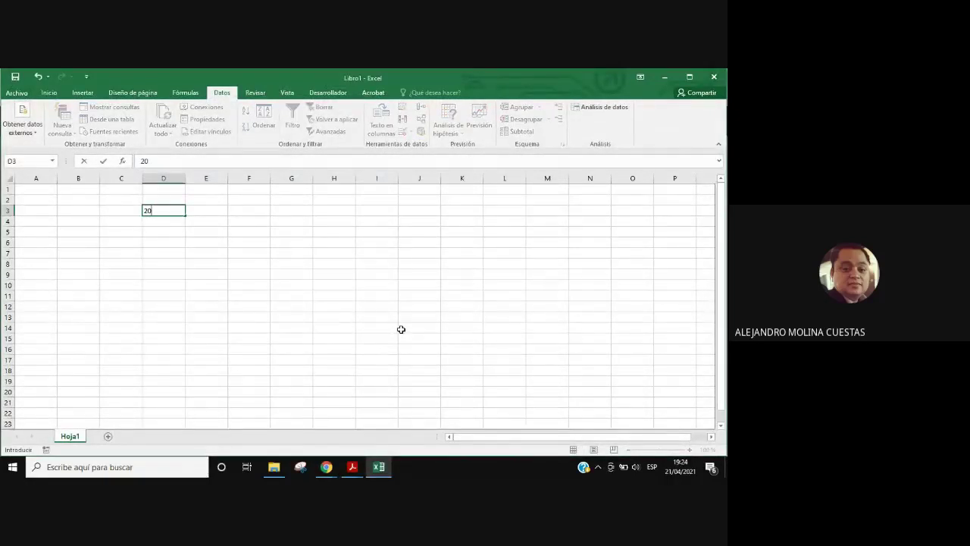
{"action": "type", "text": "21"}
{"action": "key", "text": "Tab"}
{"action": "type", "text": "2022"}
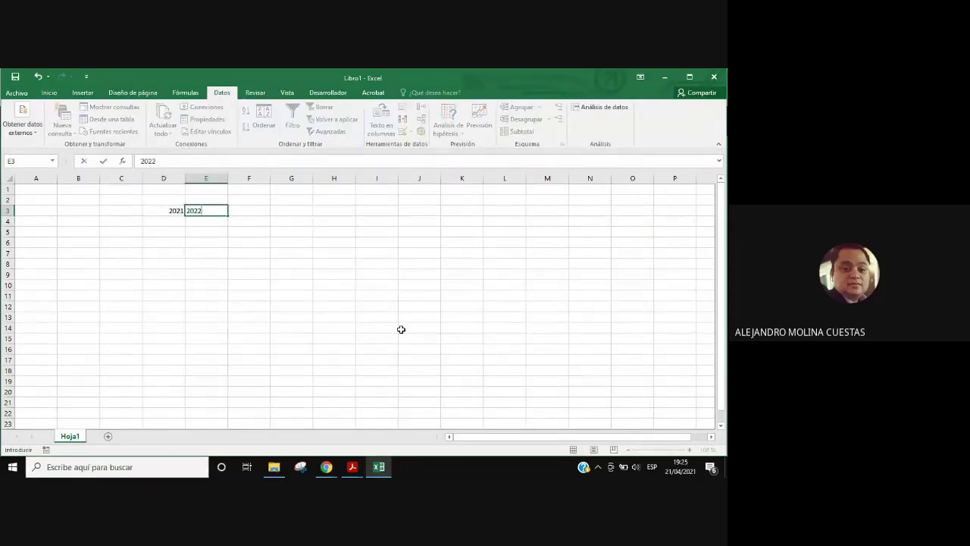
{"action": "key", "text": "Return"}
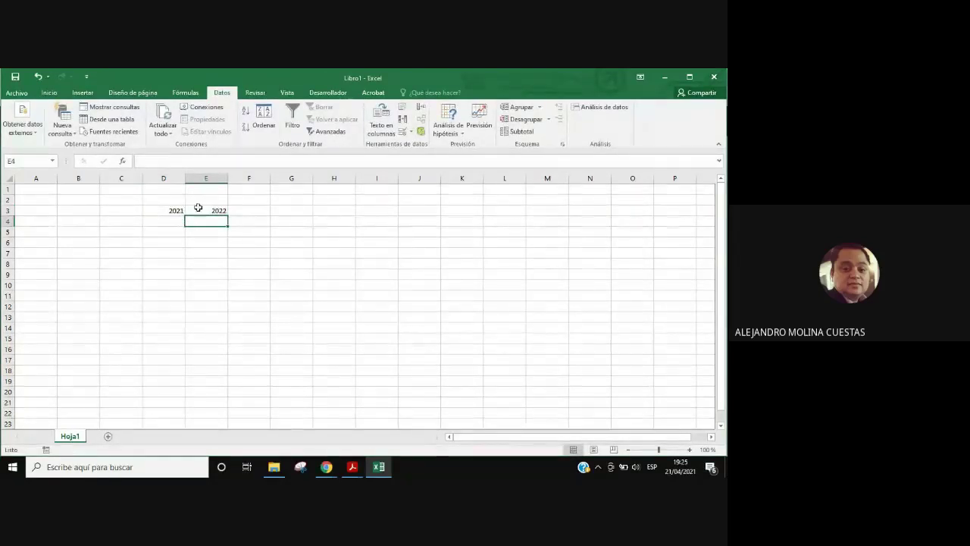
{"action": "left_click", "coordinate": [199, 209]}
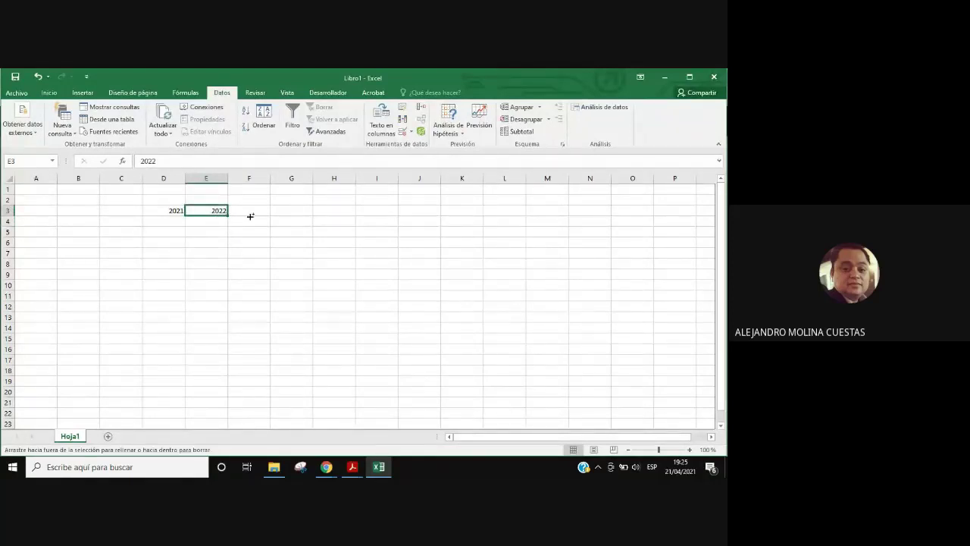
{"action": "left_click_drag", "start_coordinate": [250, 216], "coordinate": [333, 216]}
{"action": "left_click", "coordinate": [419, 316]}
{"action": "left_click_drag", "start_coordinate": [173, 211], "coordinate": [334, 211]}
Step: Make the D3:H3 year headings bold with a light green fill
{"action": "left_click", "coordinate": [49, 92]}
{"action": "left_click", "coordinate": [56, 127]}
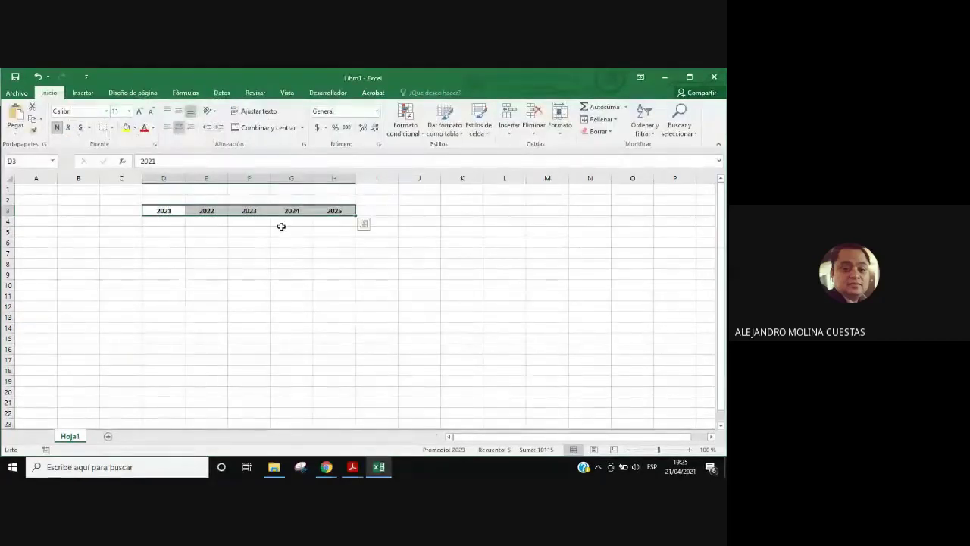
{"action": "left_click", "coordinate": [136, 128]}
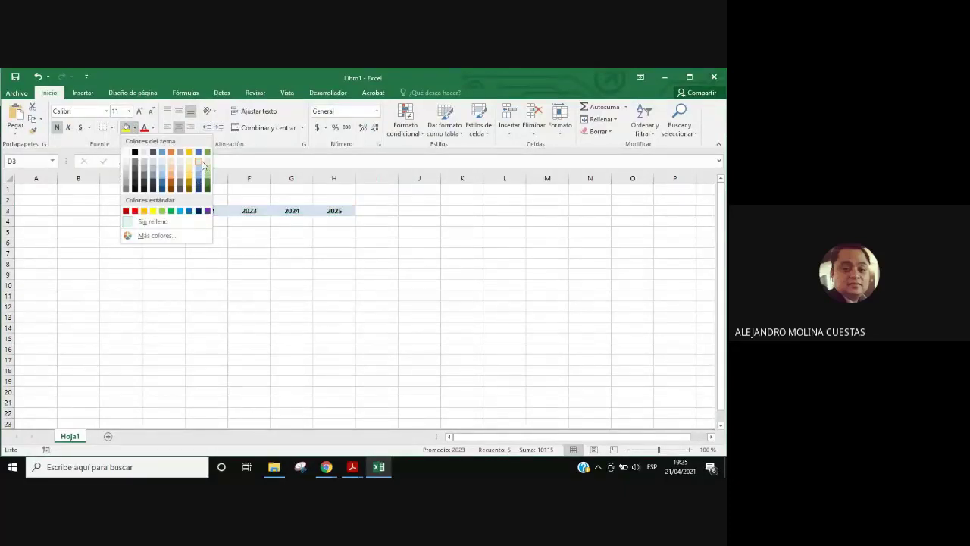
{"action": "left_click", "coordinate": [202, 164]}
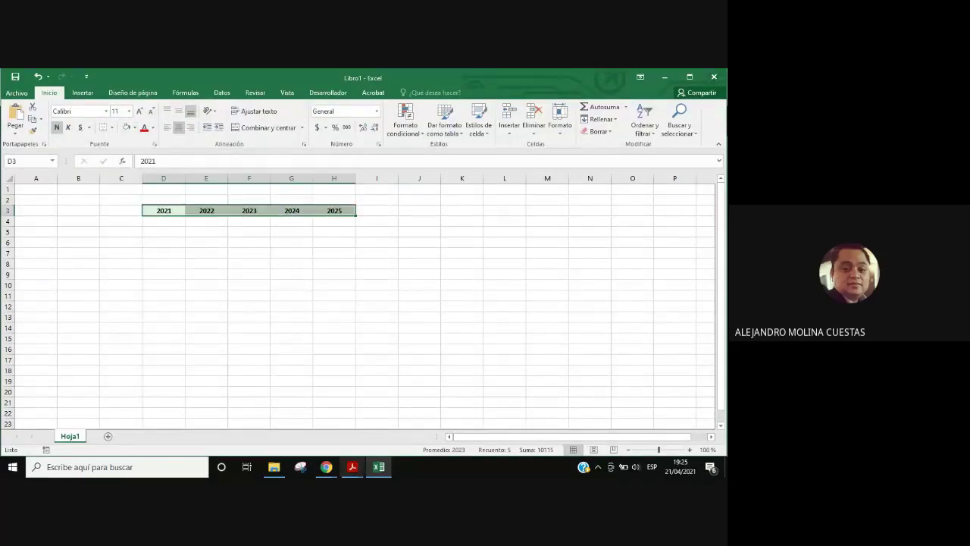
Step: Glance at the PDF guide, then return to Excel and select C5
{"action": "key", "text": "alt+Tab"}
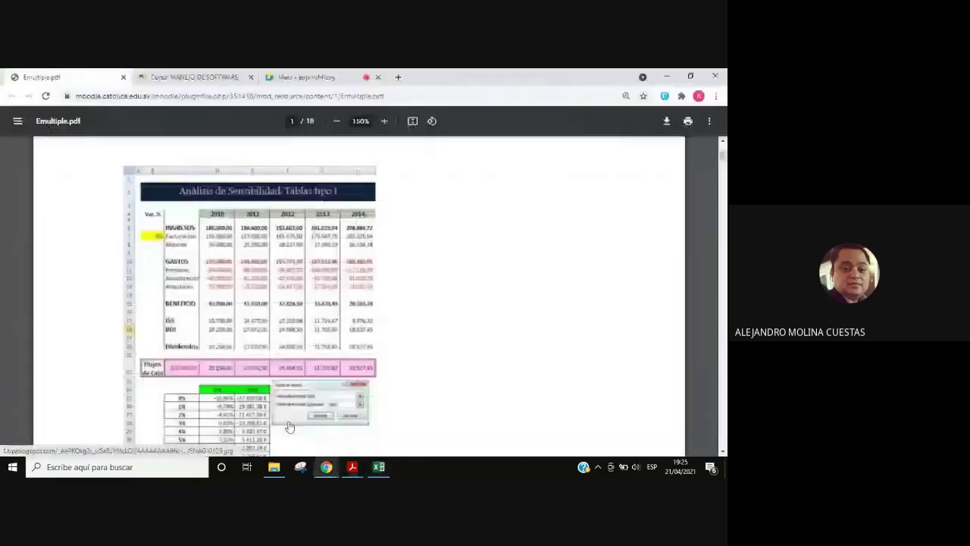
{"action": "left_click", "coordinate": [379, 467]}
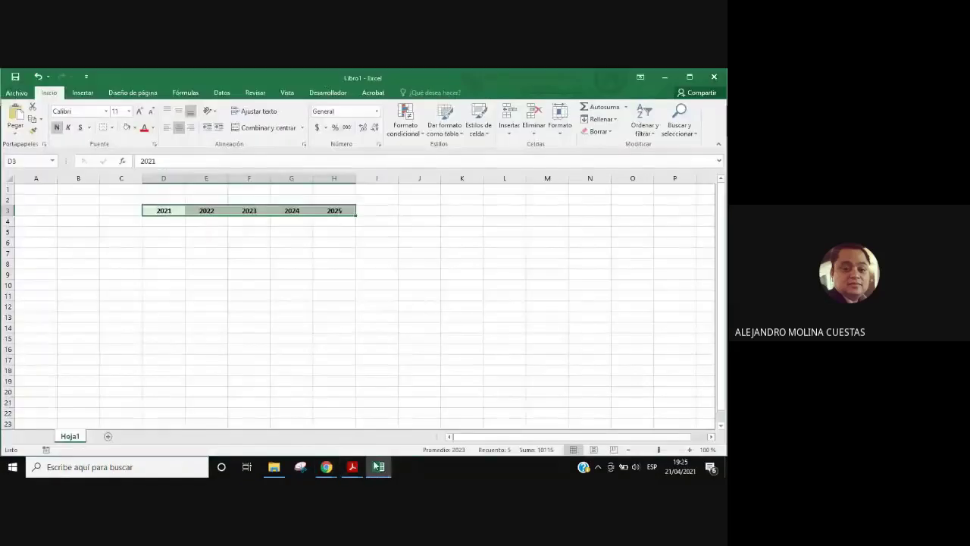
{"action": "left_click", "coordinate": [110, 231]}
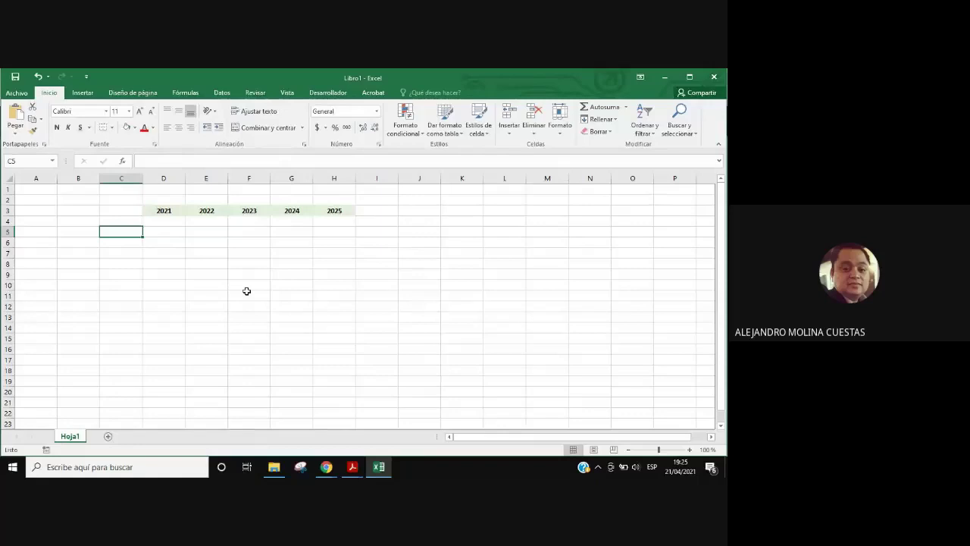
Step: Enter the labels INGRESOS, Facturación and Atípicos down C5:C7
{"action": "type", "text": "INGR"}
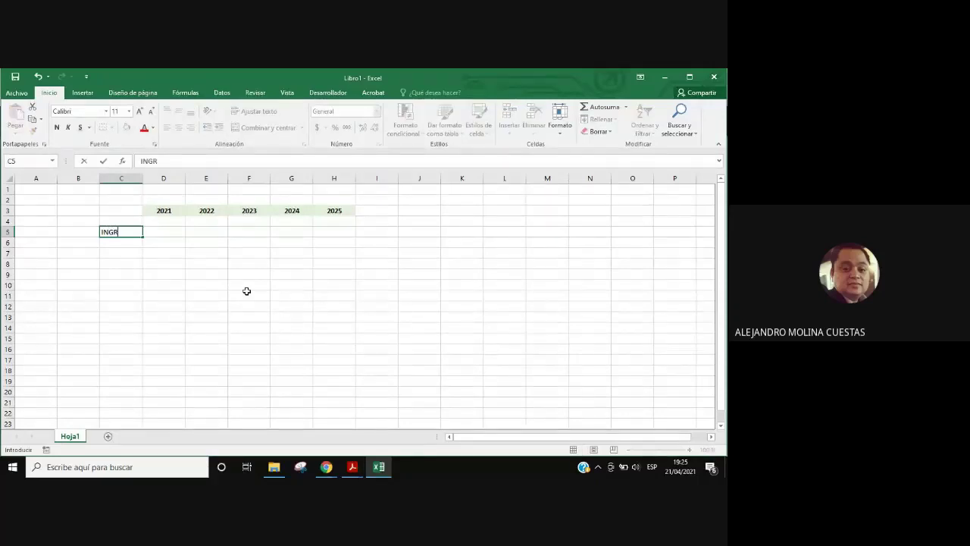
{"action": "type", "text": "ESOS"}
{"action": "key", "text": "Return"}
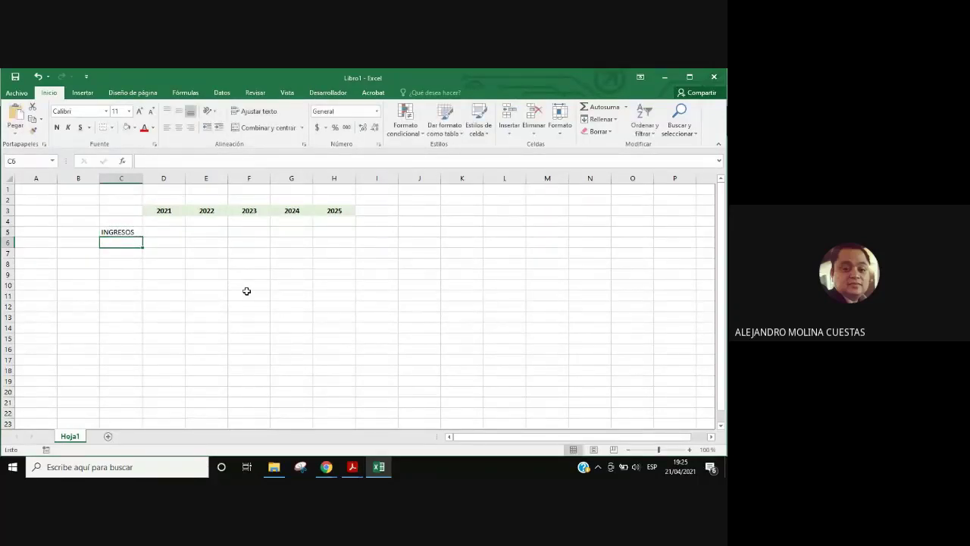
{"action": "type", "text": "Facturaci"}
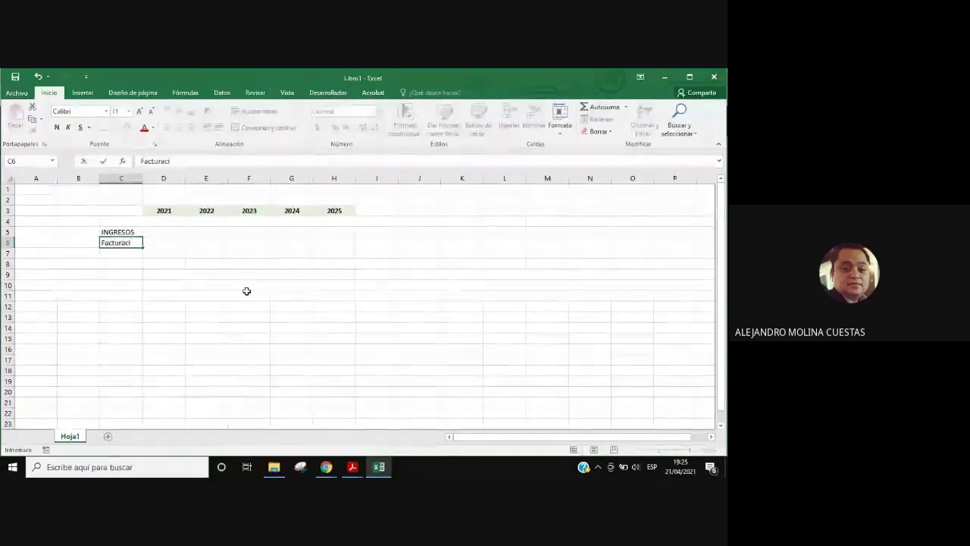
{"action": "type", "text": "ón"}
{"action": "key", "text": "Return"}
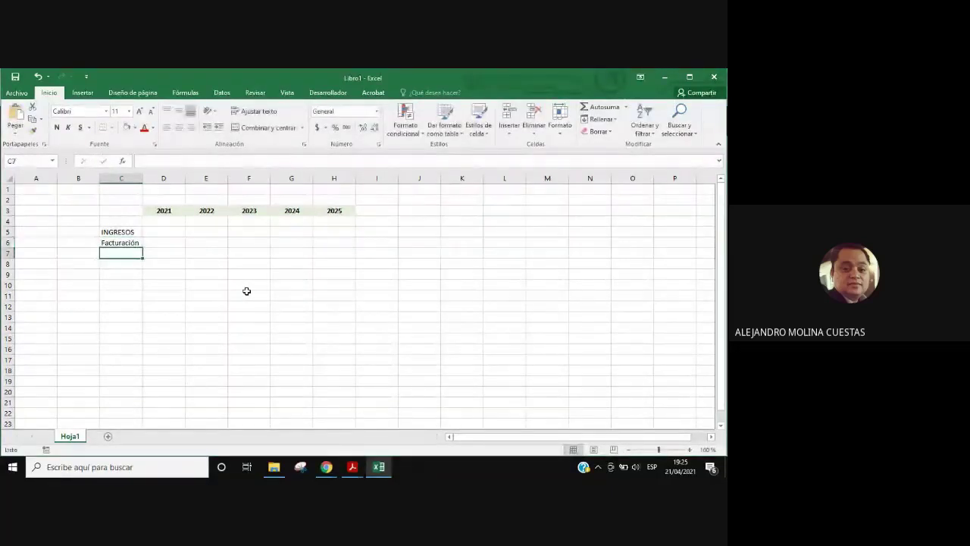
{"action": "type", "text": "At"}
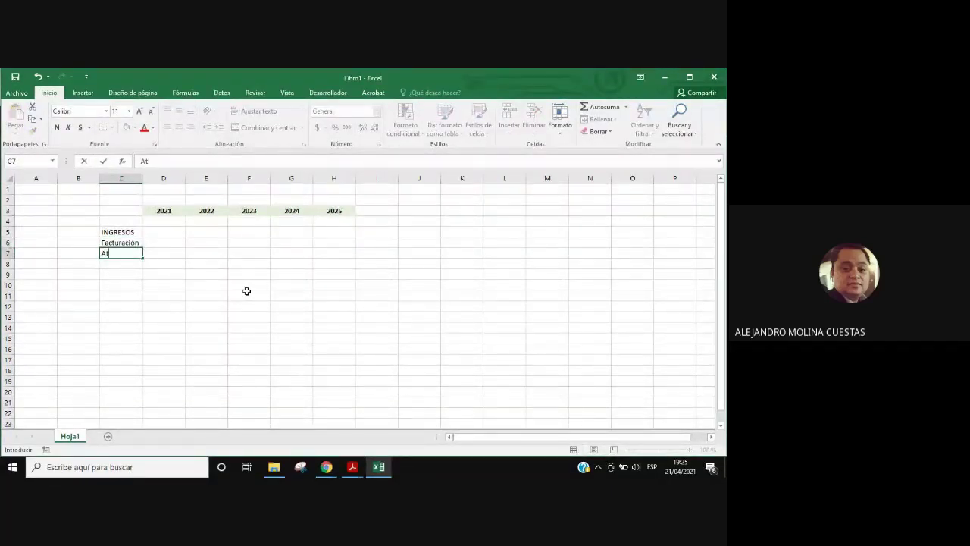
{"action": "type", "text": "ípicos"}
{"action": "key", "text": "Return"}
Step: Bold the INGRESOS label, then check the PDF guide and return to Excel
{"action": "left_click", "coordinate": [117, 230]}
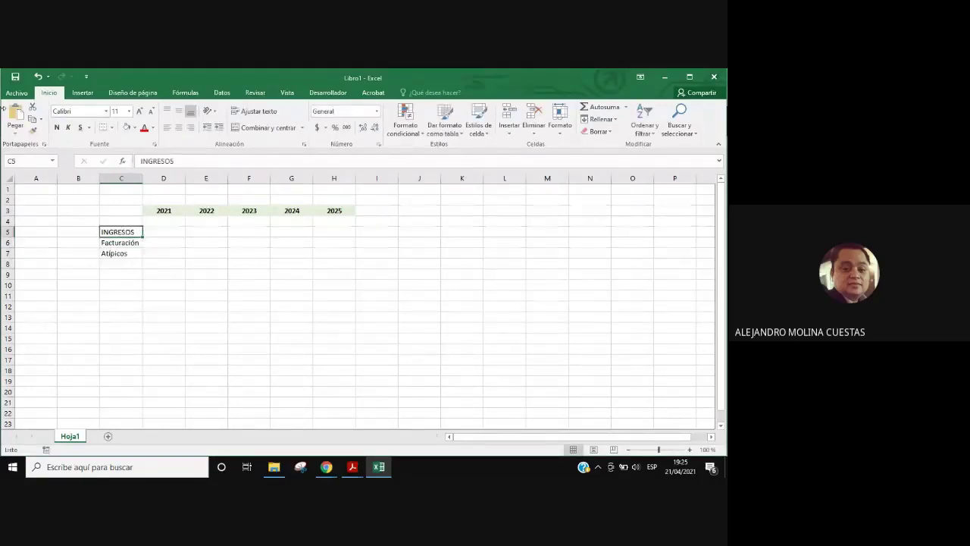
{"action": "left_click", "coordinate": [57, 128]}
{"action": "left_click", "coordinate": [157, 243]}
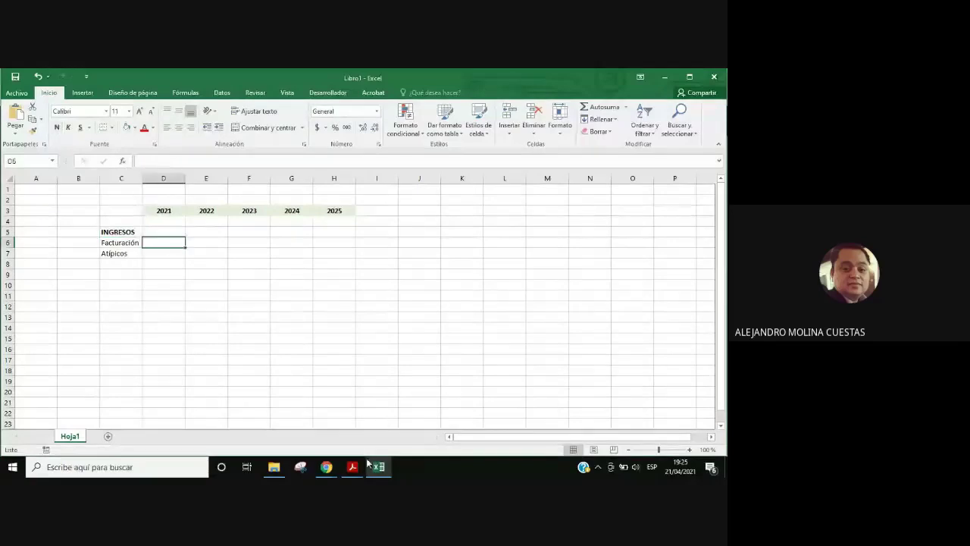
{"action": "mouse_move", "coordinate": [326, 467]}
{"action": "left_click", "coordinate": [282, 453]}
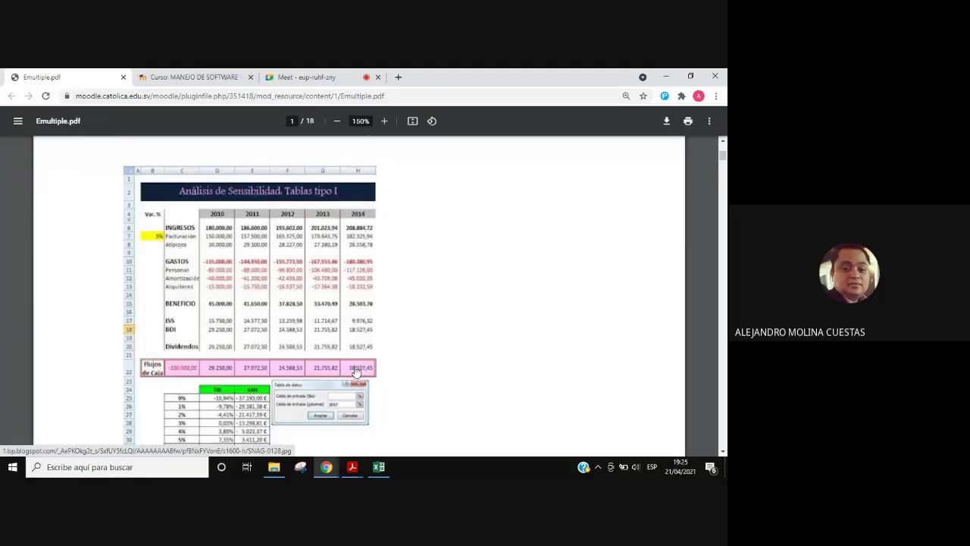
{"action": "left_click", "coordinate": [379, 467]}
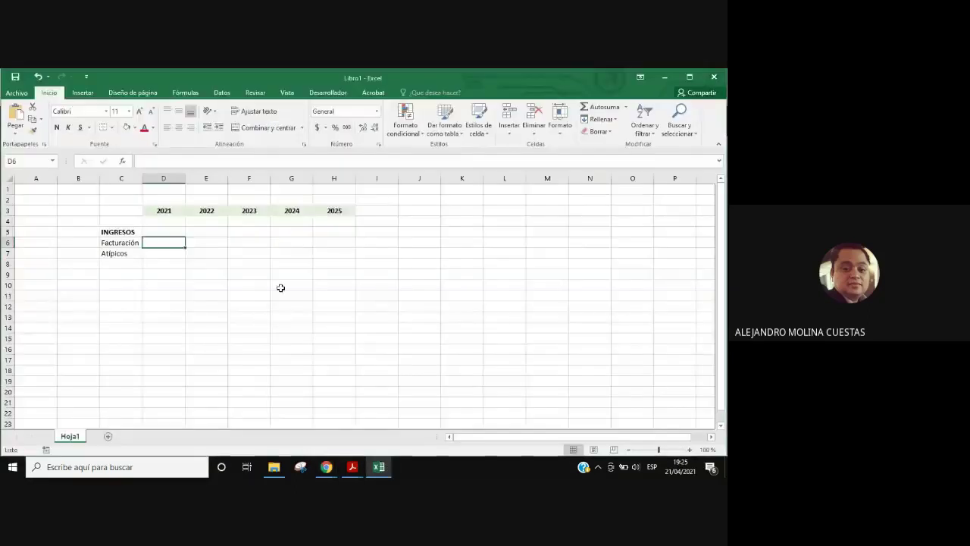
Step: Enter 150000 for 2021 Facturación in D6 and 30000 for Atípicos in D7
{"action": "type", "text": "150000"}
{"action": "key", "text": "Return"}
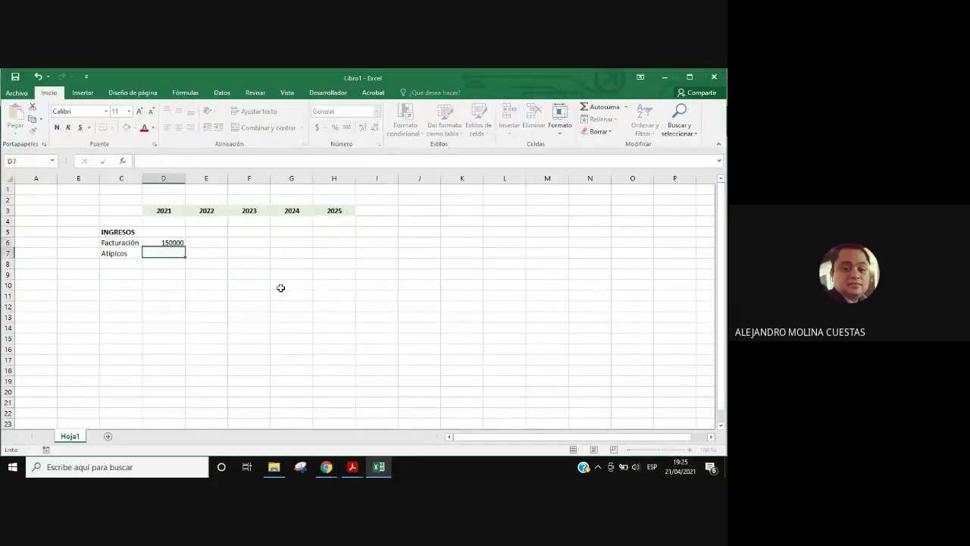
{"action": "type", "text": "30000"}
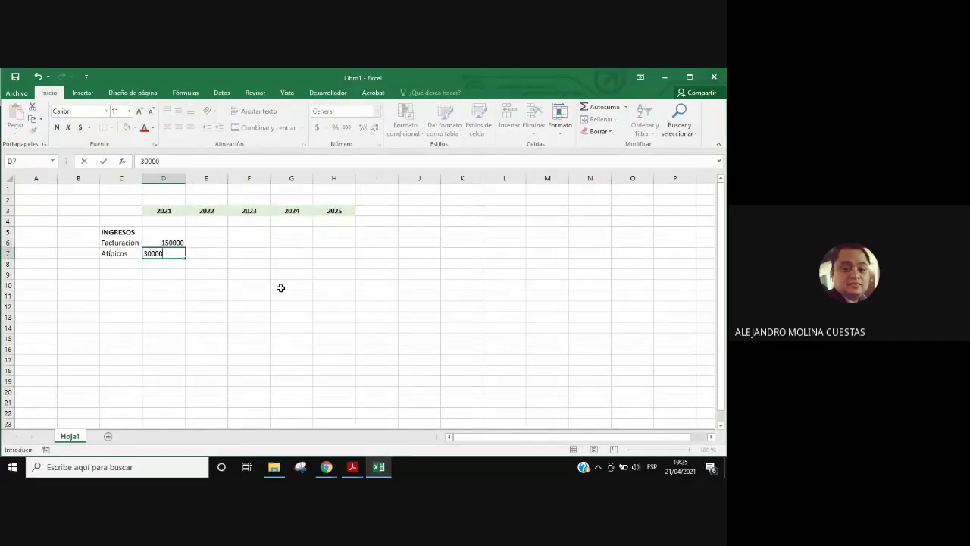
{"action": "key", "text": "Return"}
Step: Apply accounting currency format to the D5:H21 block
{"action": "left_click", "coordinate": [156, 231]}
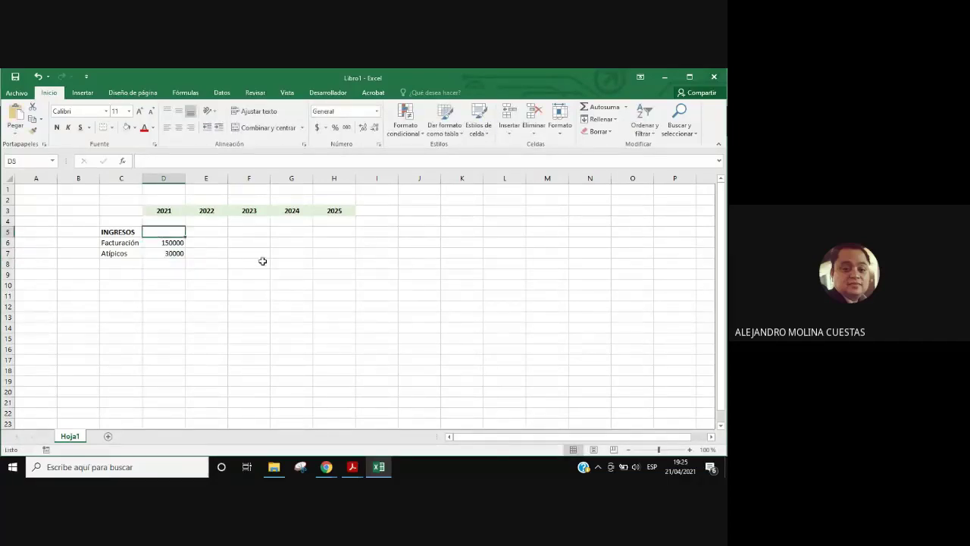
{"action": "left_click_drag", "start_coordinate": [156, 231], "coordinate": [347, 400]}
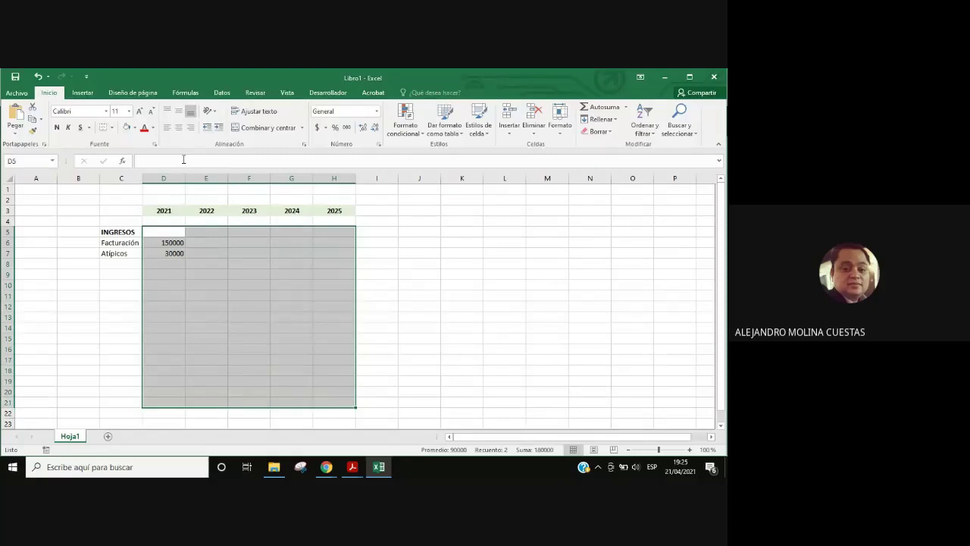
{"action": "right_click", "coordinate": [195, 227]}
{"action": "left_click", "coordinate": [233, 404]}
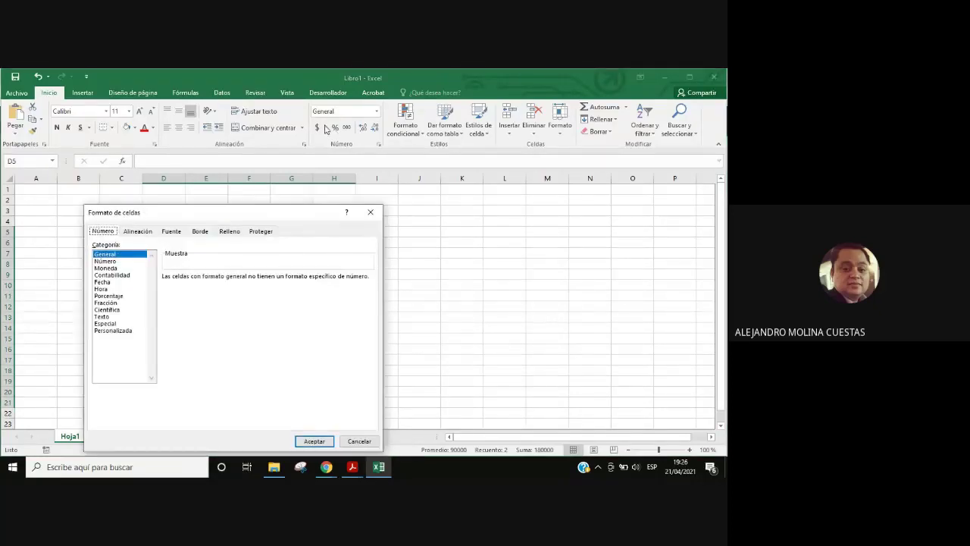
{"action": "key", "text": "Escape"}
{"action": "left_click", "coordinate": [316, 128]}
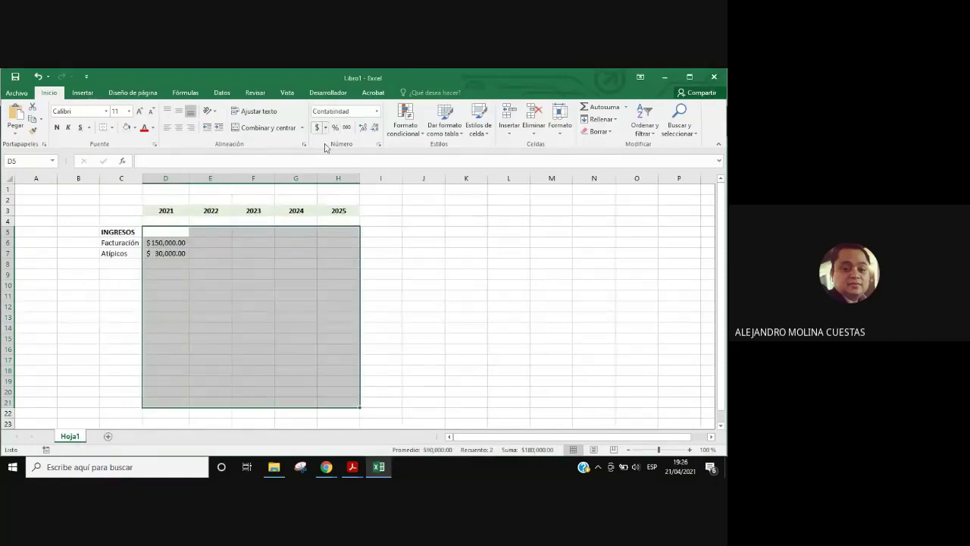
{"action": "left_click", "coordinate": [460, 313]}
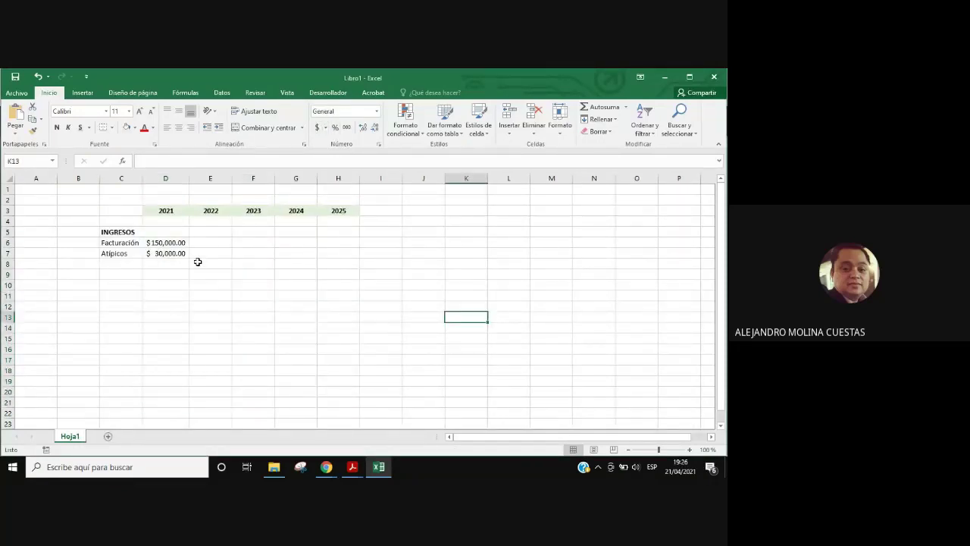
{"action": "left_click", "coordinate": [327, 467]}
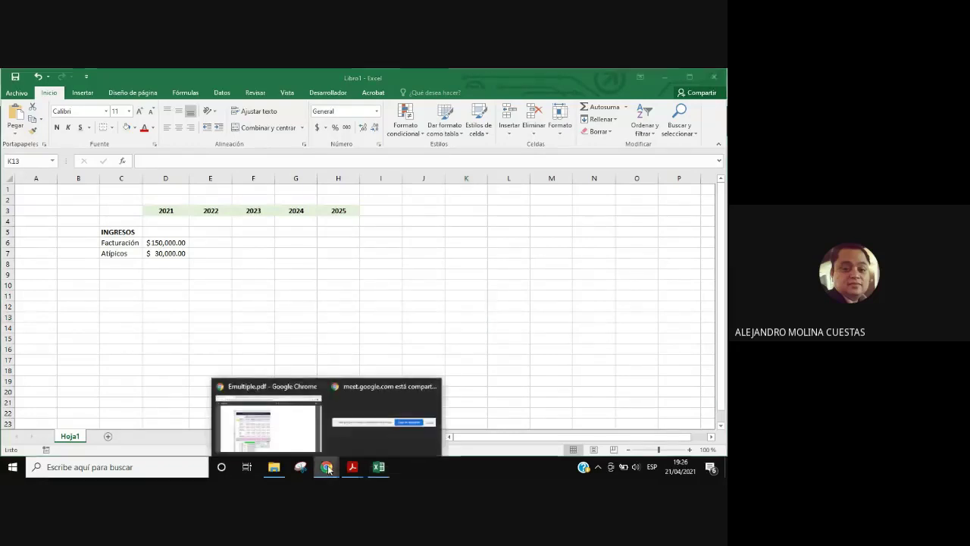
Step: Bring Emultiple.pdf forward to consult its Tablas tipo I income table for 2010–2014
{"action": "left_click", "coordinate": [297, 440]}
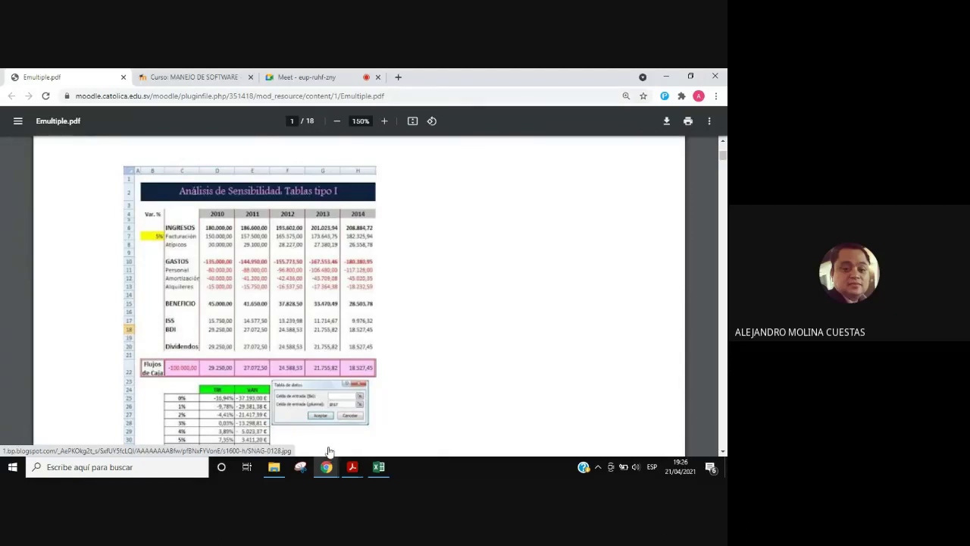
{"action": "mouse_move", "coordinate": [327, 464]}
{"action": "left_click", "coordinate": [326, 467]}
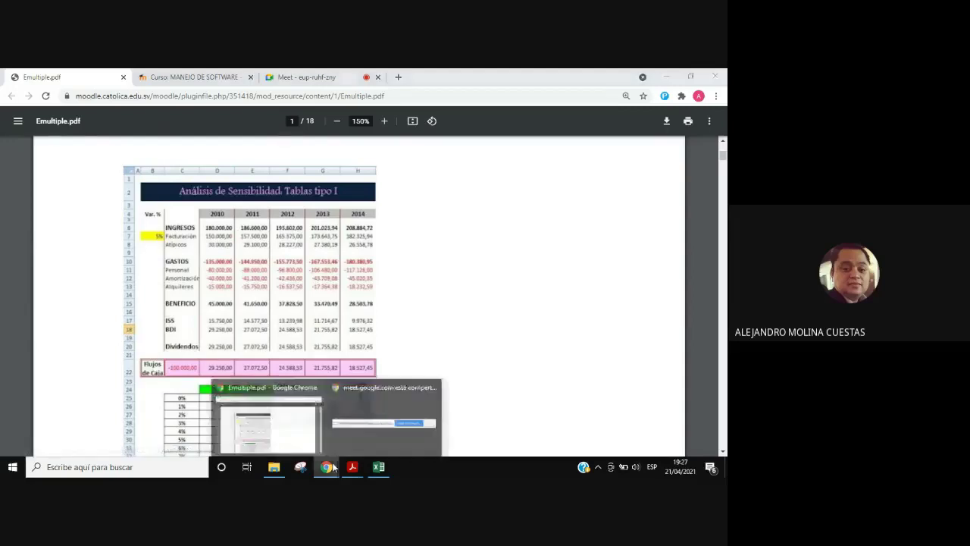
Step: Back in Excel, enter a 5% rate in B6 and the label % Variación in B4
{"action": "left_click", "coordinate": [380, 468]}
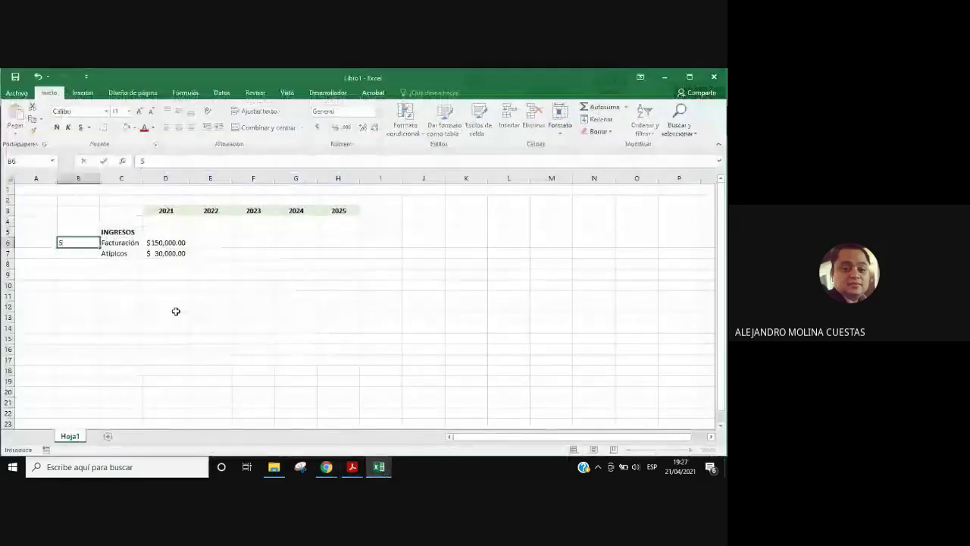
{"action": "type", "text": "5%"}
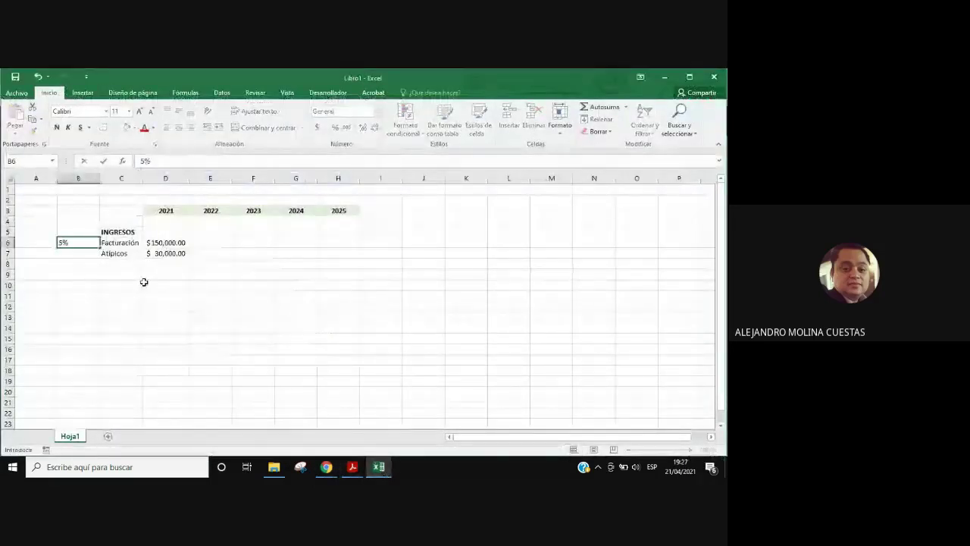
{"action": "key", "text": "Up"}
{"action": "key", "text": "Up"}
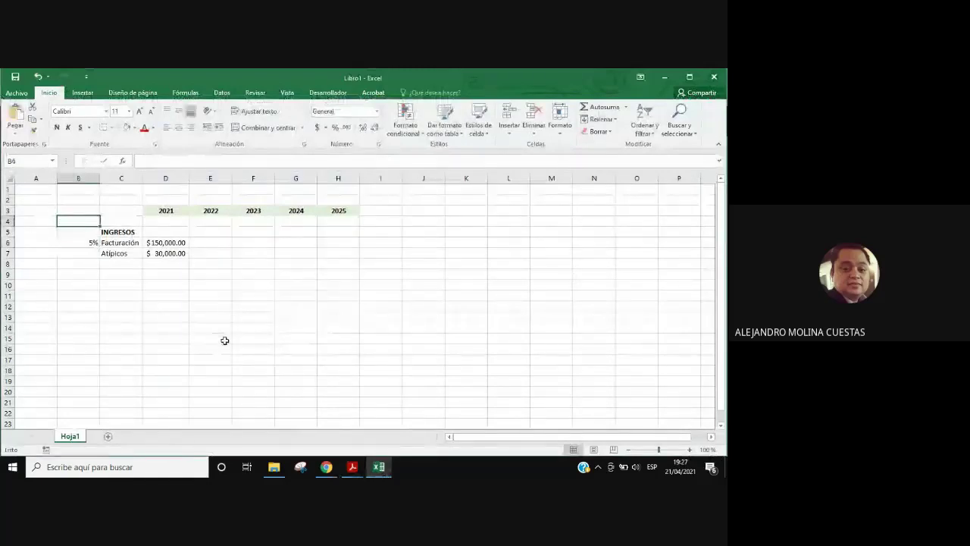
{"action": "type", "text": "% Variac"}
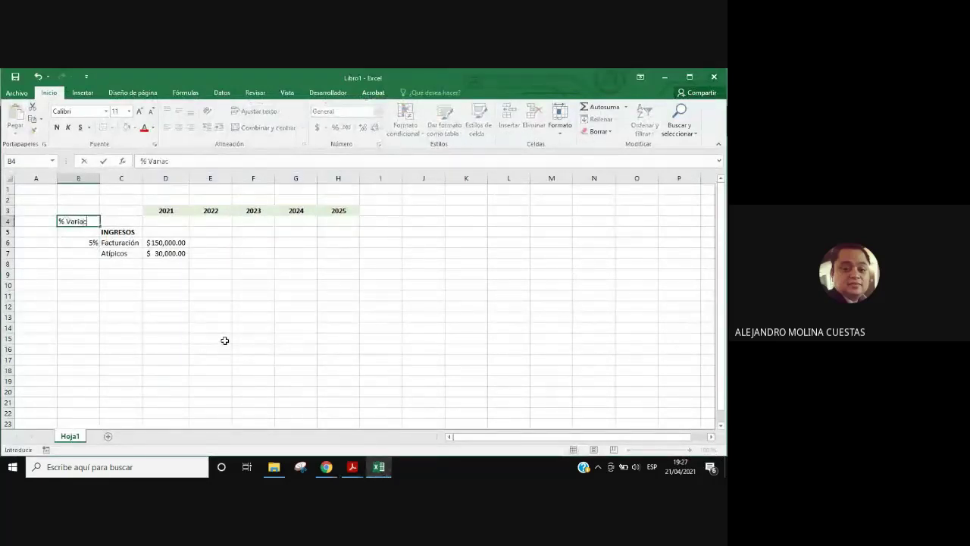
{"action": "type", "text": "ión"}
{"action": "key", "text": "Return"}
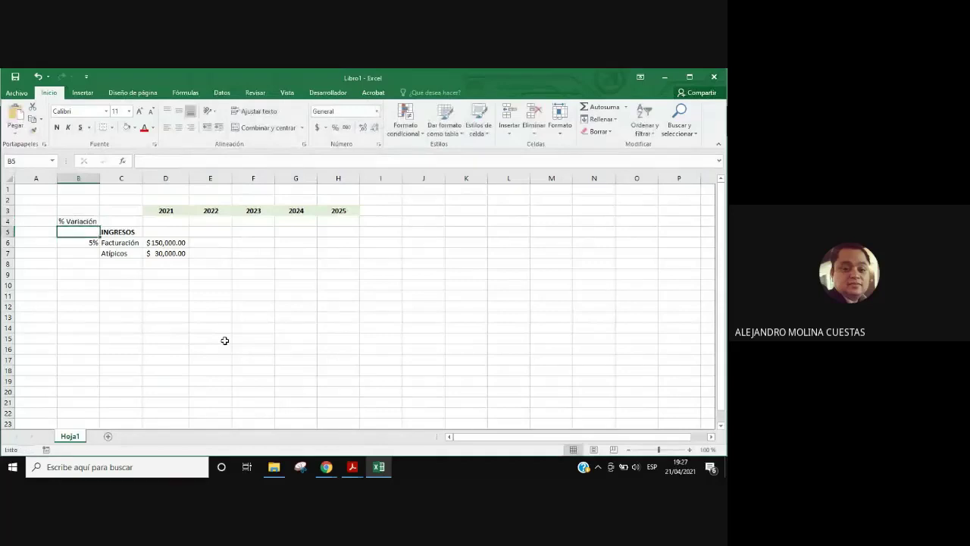
Step: Make the % Variación label bold italic and shade the 5% cell B6 yellow
{"action": "left_click", "coordinate": [88, 222]}
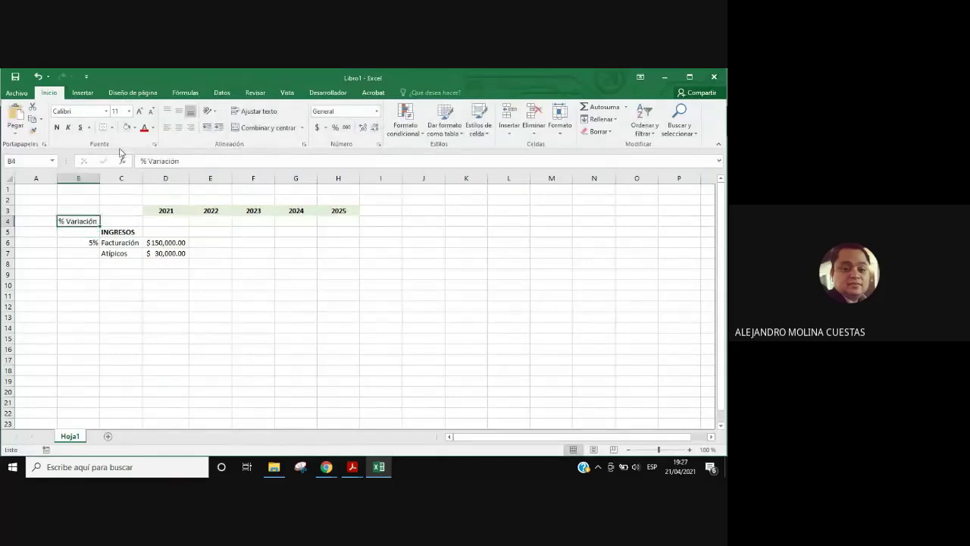
{"action": "left_click", "coordinate": [57, 127]}
{"action": "left_click", "coordinate": [68, 127]}
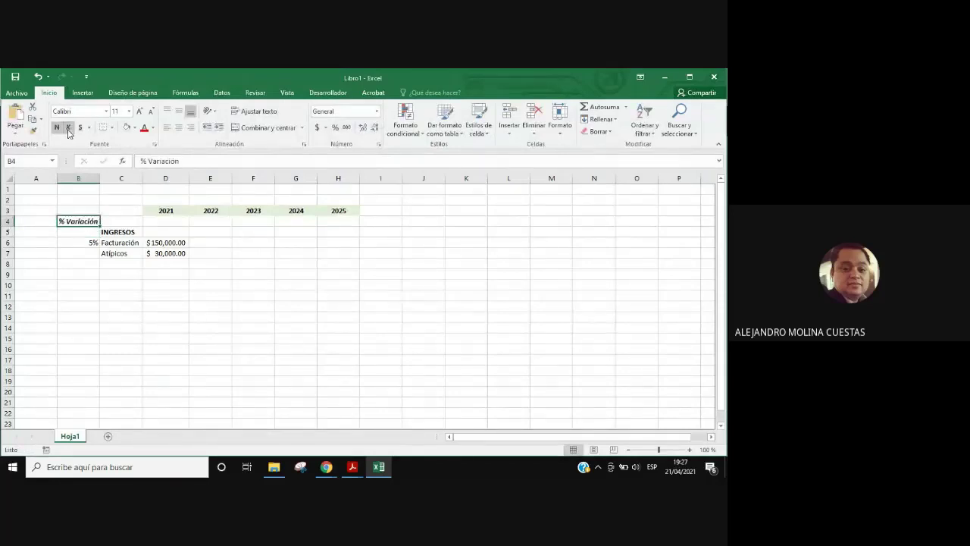
{"action": "left_click", "coordinate": [78, 242]}
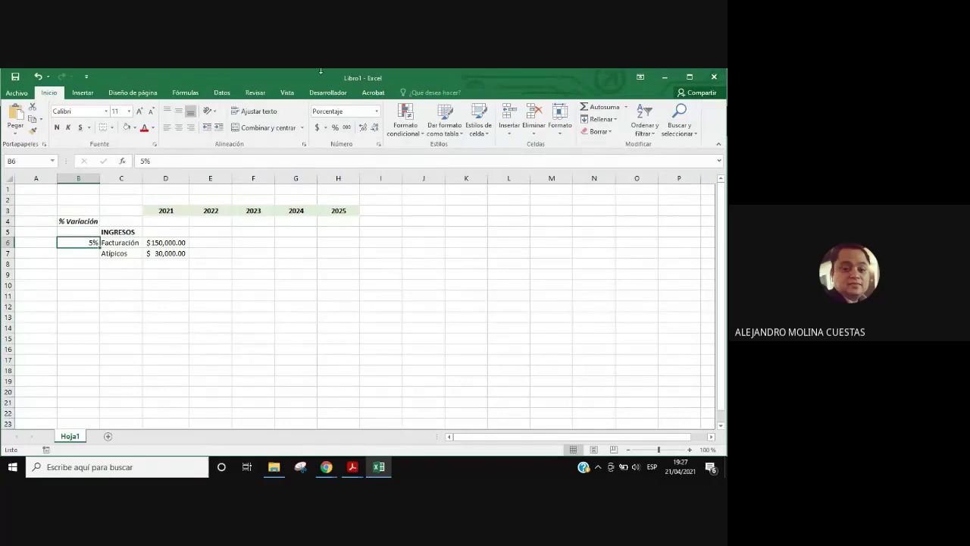
{"action": "left_click", "coordinate": [134, 128]}
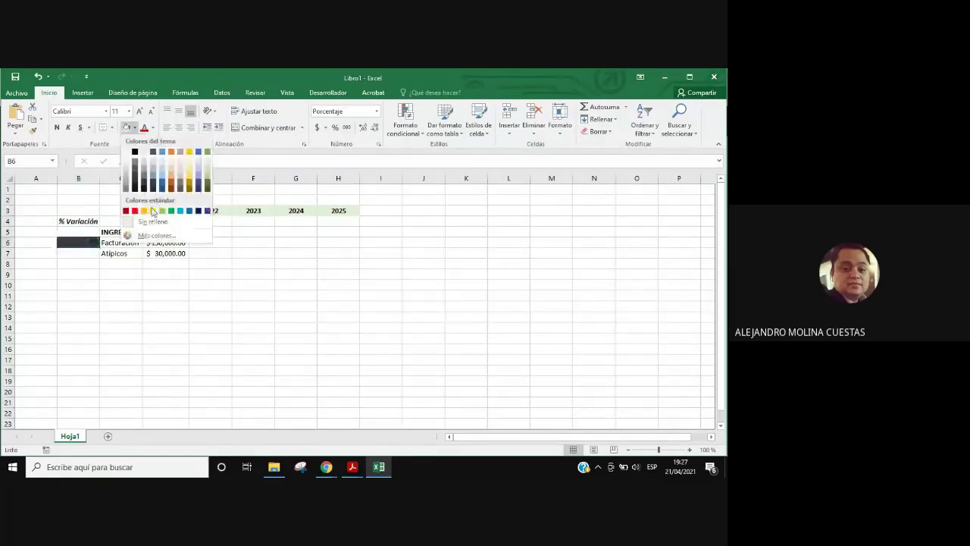
{"action": "left_click", "coordinate": [159, 211]}
{"action": "left_click", "coordinate": [288, 305]}
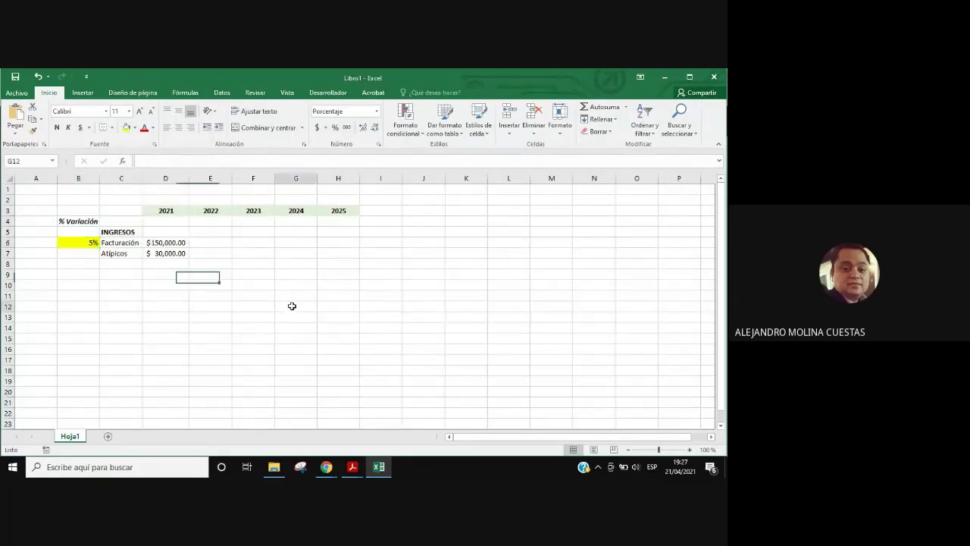
{"action": "left_click", "coordinate": [206, 243]}
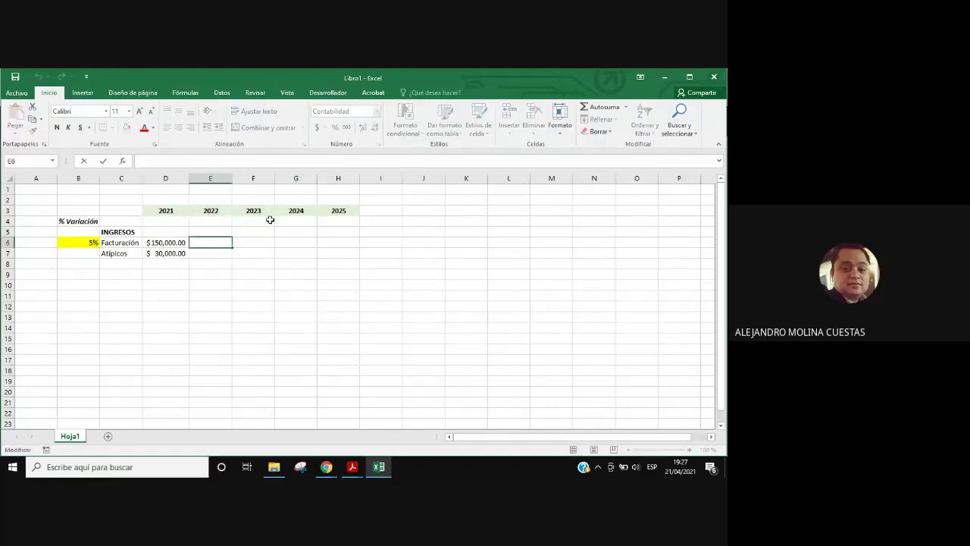
Step: Enter =D6*(1+B6) in E6 to grow 2022 Facturación by the 5% rate
{"action": "type", "text": "="}
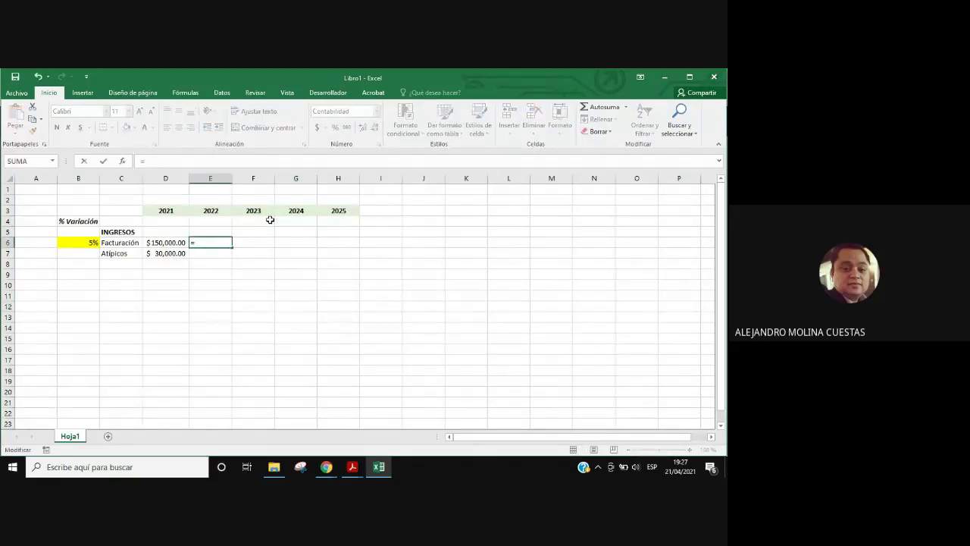
{"action": "left_click", "coordinate": [160, 241]}
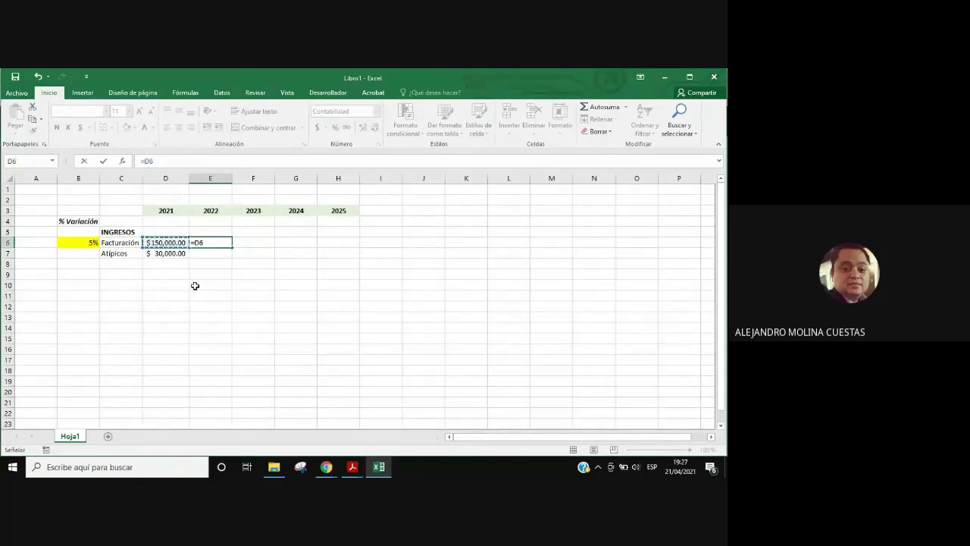
{"action": "type", "text": "*"}
{"action": "type", "text": "(1+"}
{"action": "left_click", "coordinate": [82, 241]}
{"action": "type", "text": ")"}
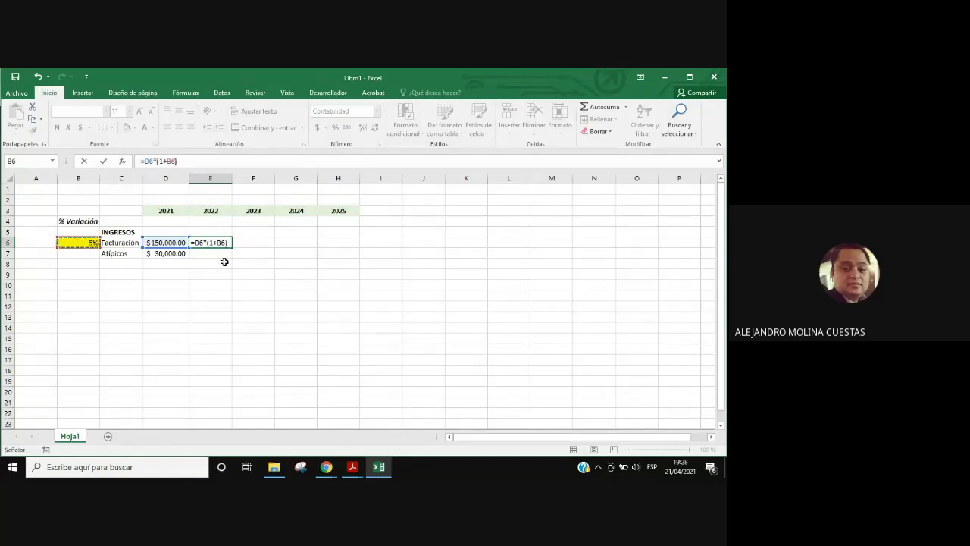
{"action": "key", "text": "Return"}
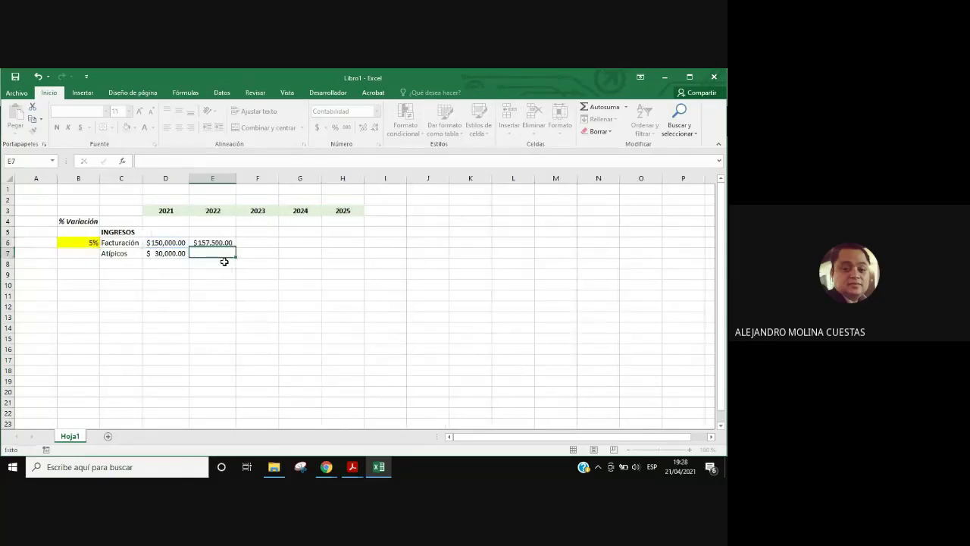
Step: Lock the rate reference as $B$6 and fill the growth formula from E6 to H6
{"action": "left_click", "coordinate": [219, 244]}
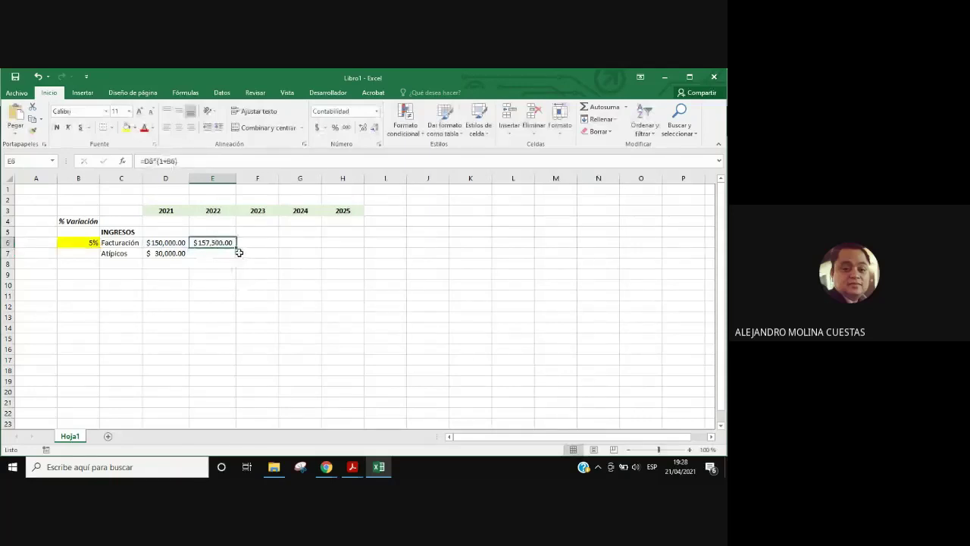
{"action": "left_click_drag", "start_coordinate": [236, 247], "coordinate": [363, 247]}
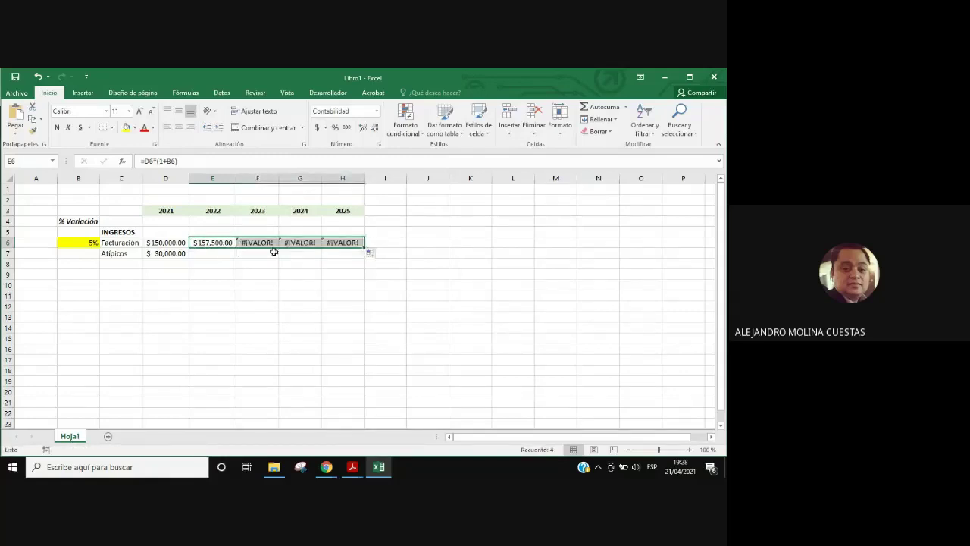
{"action": "left_click", "coordinate": [213, 238]}
{"action": "key", "text": "F2"}
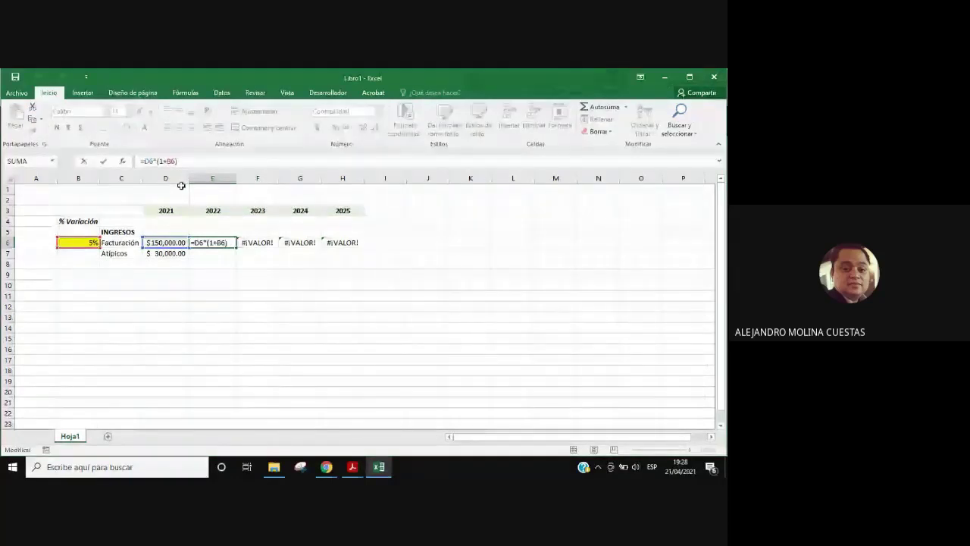
{"action": "type", "text": "$"}
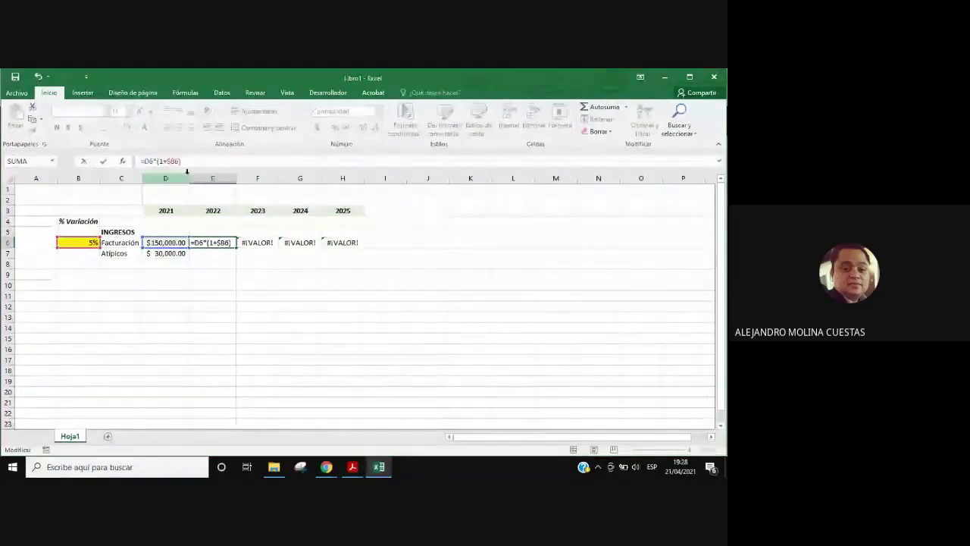
{"action": "key", "text": "Return"}
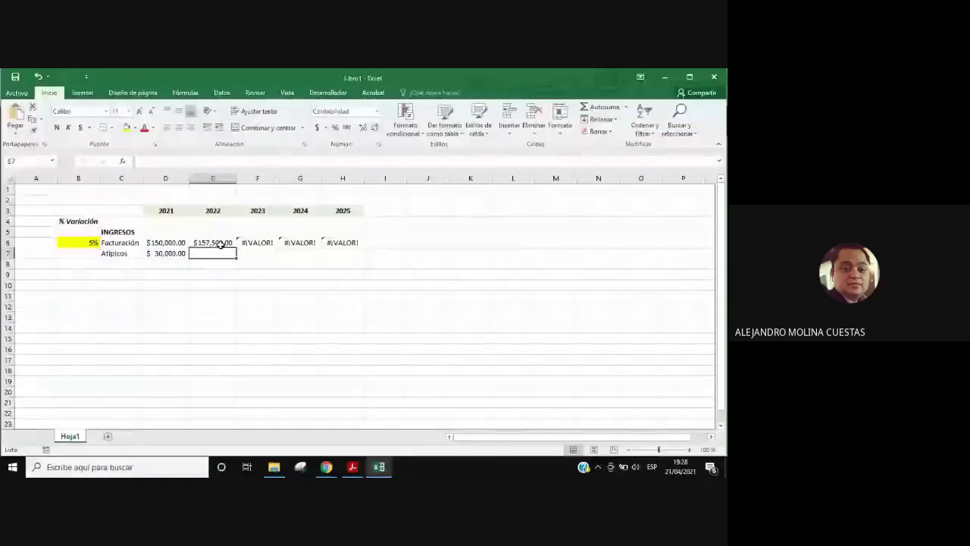
{"action": "left_click", "coordinate": [220, 244]}
{"action": "left_click_drag", "start_coordinate": [237, 248], "coordinate": [330, 253]}
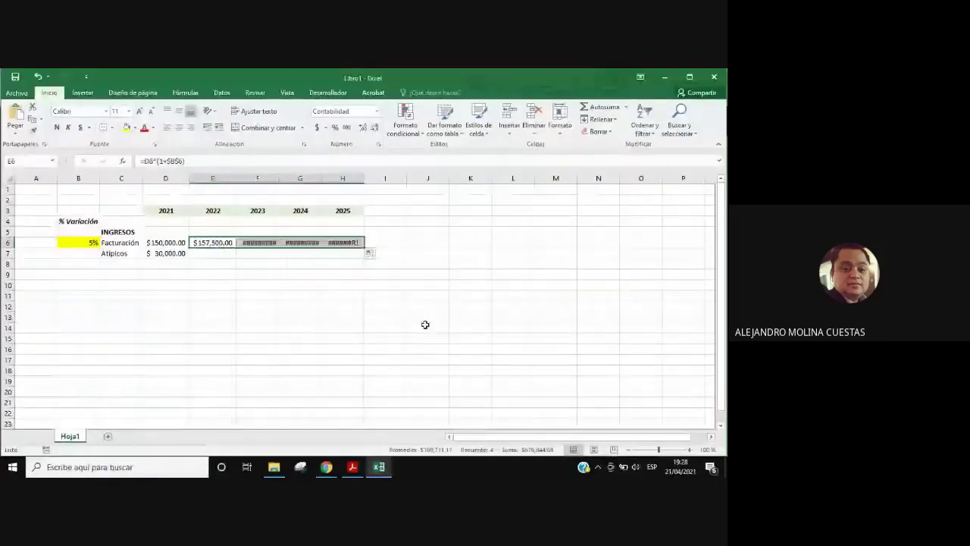
Step: Autofit columns F–H so amounts up to $182,325.94 show, then recheck the 2021 value and 5% rate
{"action": "double_click", "coordinate": [279, 178]}
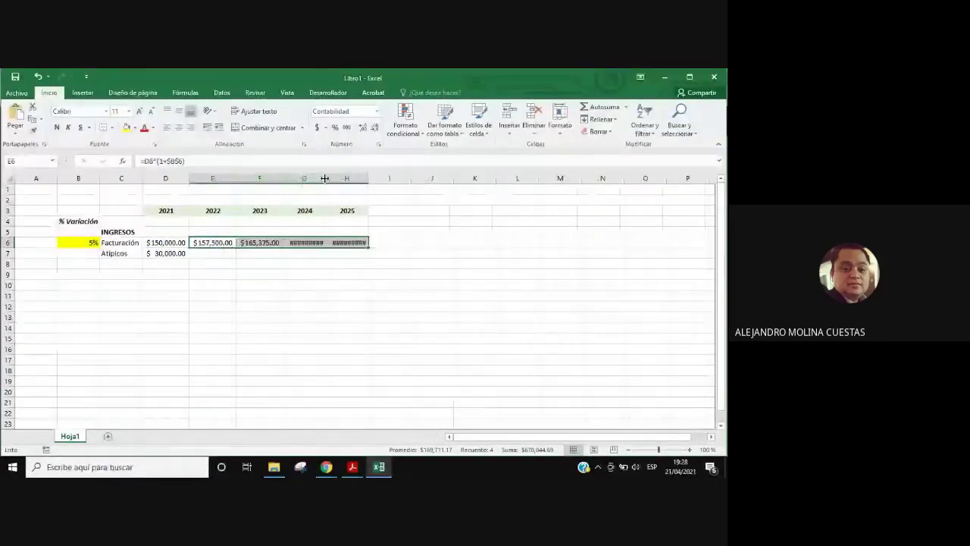
{"action": "double_click", "coordinate": [325, 178]}
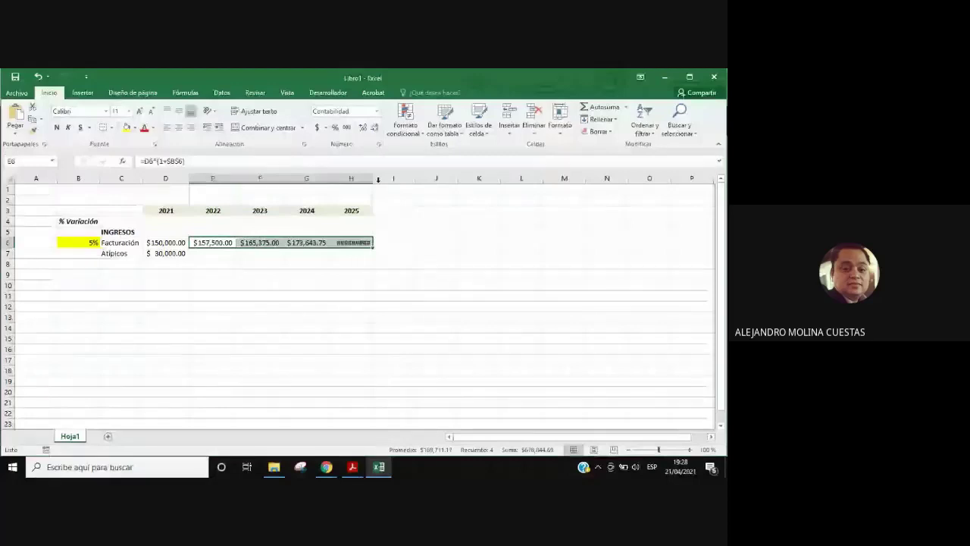
{"action": "double_click", "coordinate": [377, 179]}
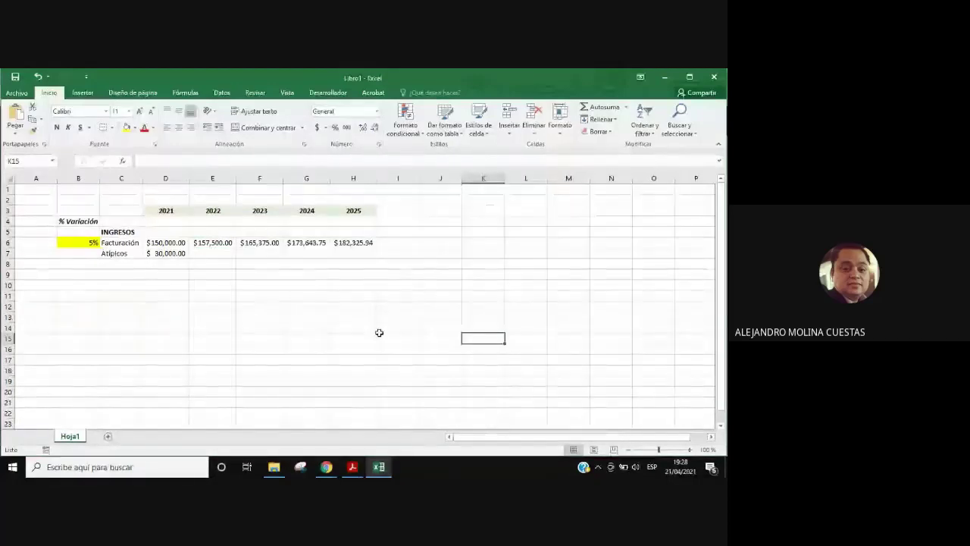
{"action": "left_click_drag", "start_coordinate": [212, 242], "coordinate": [372, 244]}
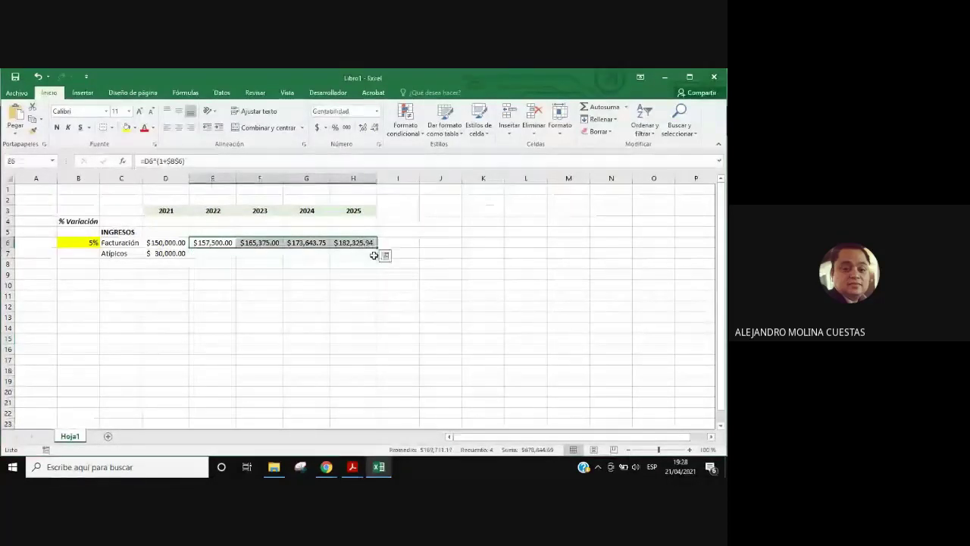
{"action": "left_click", "coordinate": [400, 283]}
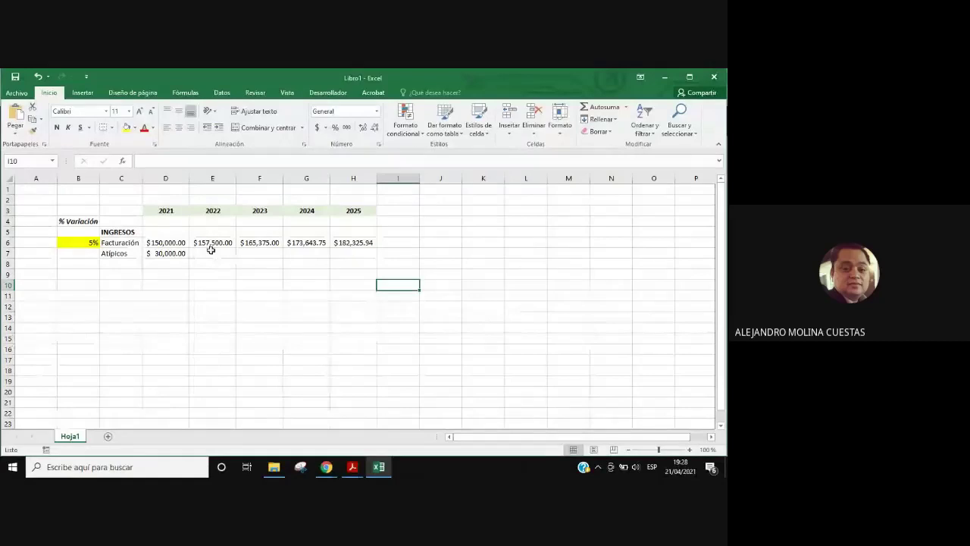
{"action": "left_click", "coordinate": [178, 244]}
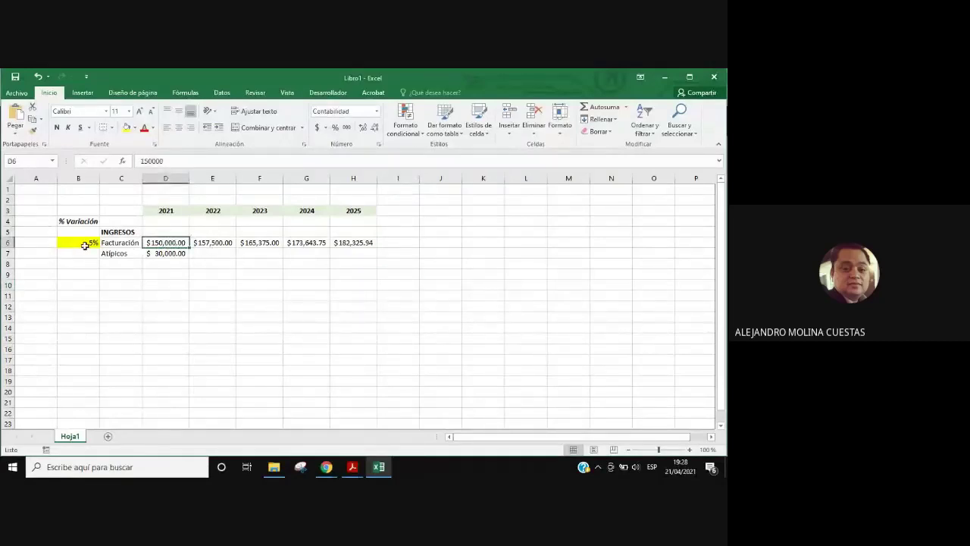
{"action": "left_click", "coordinate": [85, 245]}
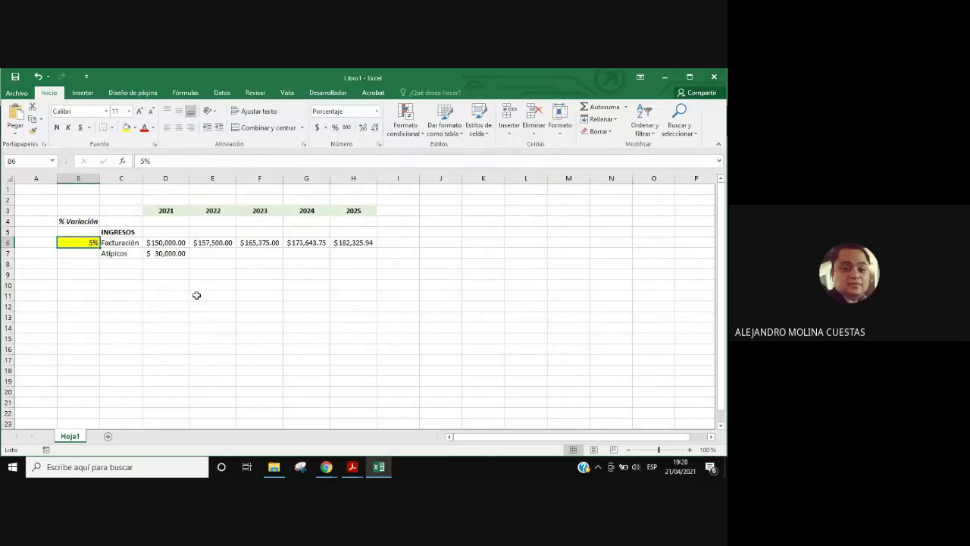
{"action": "left_click", "coordinate": [329, 470]}
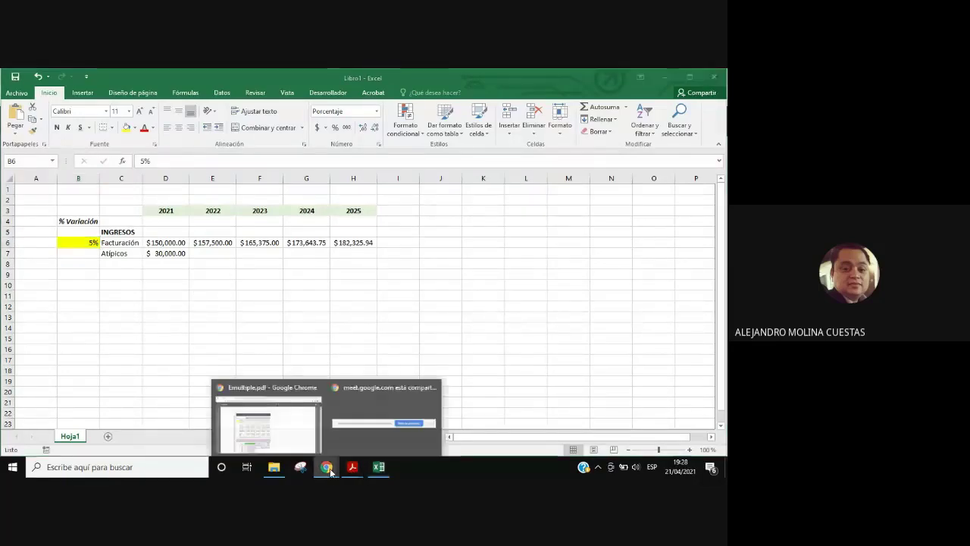
Step: In Emultiple.pdf, highlight the guide's 5% yearly Facturación growth
{"action": "left_click", "coordinate": [277, 437]}
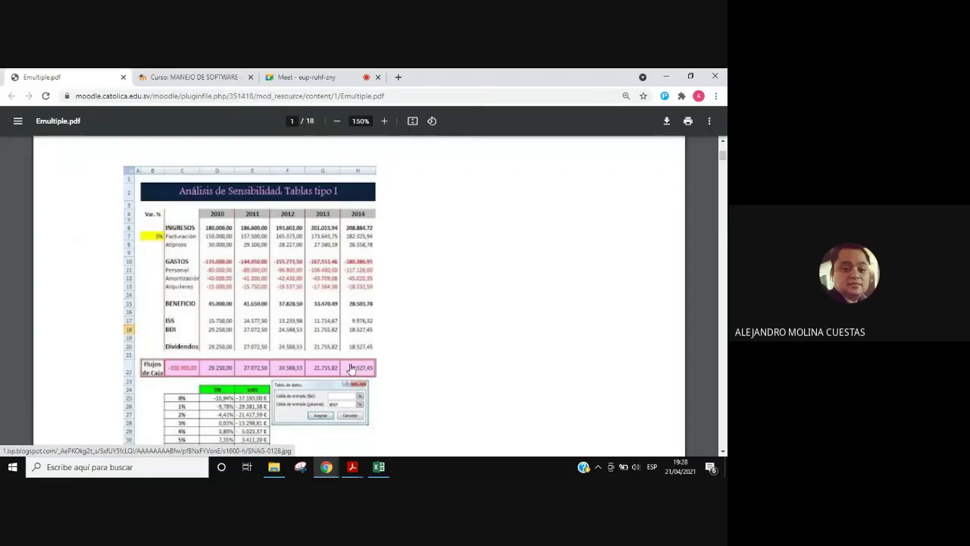
{"action": "scroll", "coordinate": [392, 329], "scroll_direction": "down", "scroll_amount": 1}
{"action": "scroll", "coordinate": [470, 342], "scroll_direction": "down", "scroll_amount": 4}
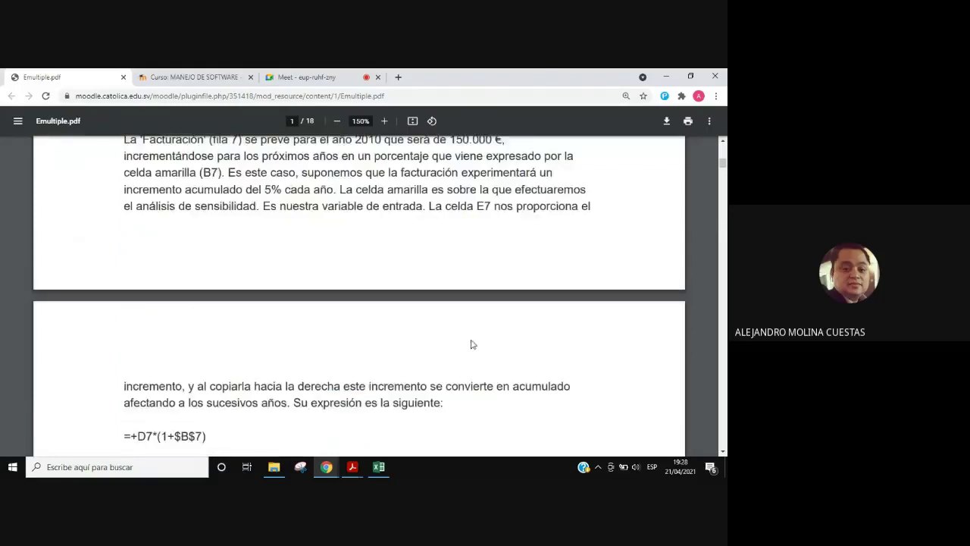
{"action": "scroll", "coordinate": [463, 336], "scroll_direction": "up", "scroll_amount": 1}
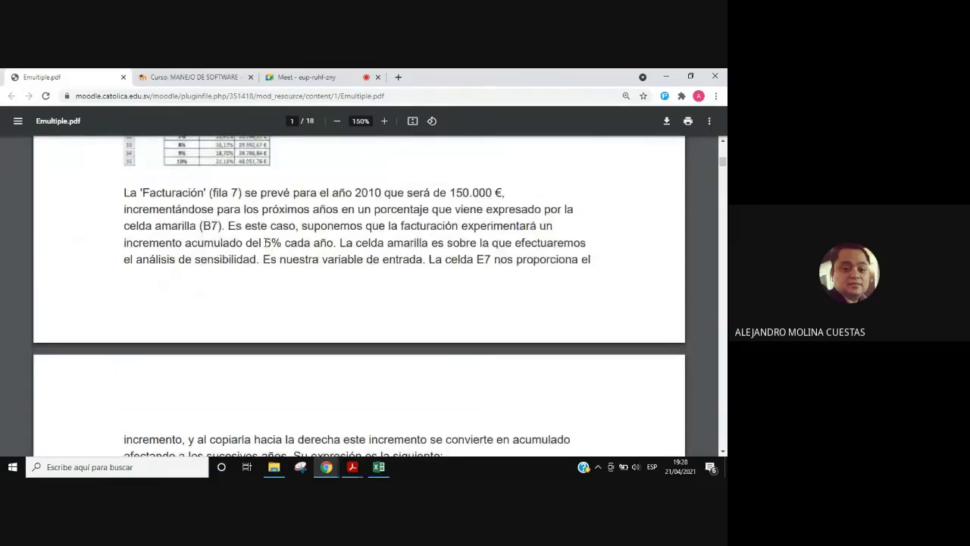
{"action": "left_click_drag", "start_coordinate": [265, 242], "coordinate": [333, 242]}
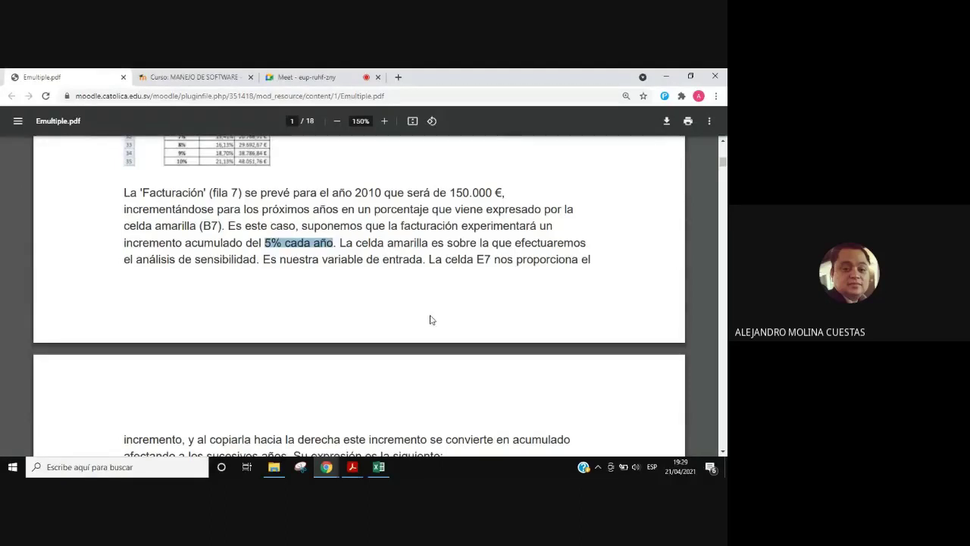
Step: Highlight the Atípicos starting amount '30.000 €' and its '3%' yearly drop, then return to Excel
{"action": "scroll", "coordinate": [435, 322], "scroll_direction": "down", "scroll_amount": 2}
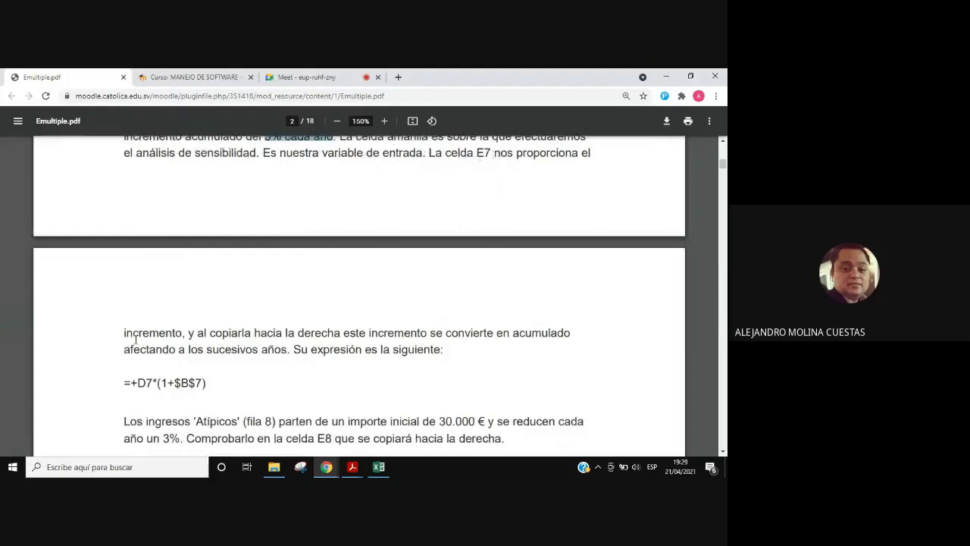
{"action": "scroll", "coordinate": [292, 364], "scroll_direction": "down", "scroll_amount": 1}
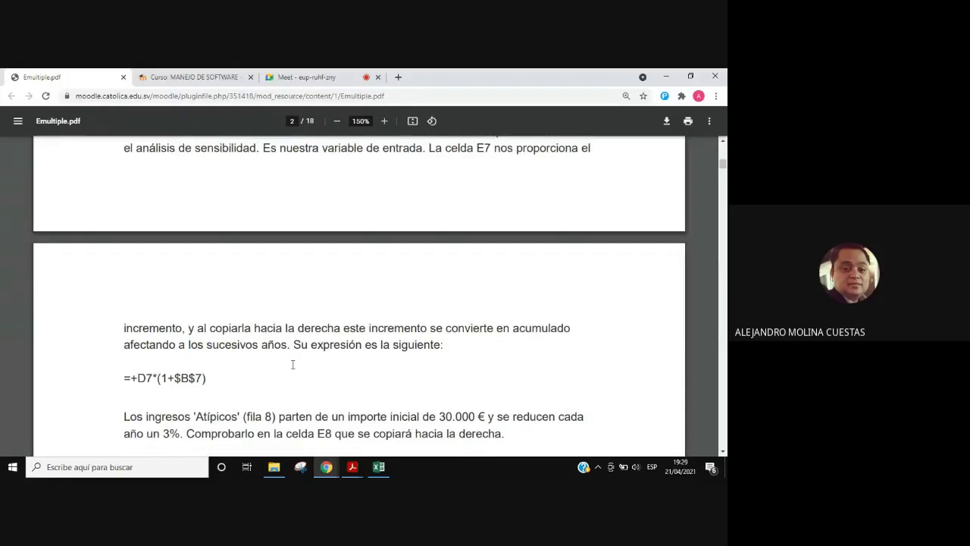
{"action": "scroll", "coordinate": [293, 364], "scroll_direction": "down", "scroll_amount": 3}
{"action": "scroll", "coordinate": [293, 364], "scroll_direction": "down", "scroll_amount": 3}
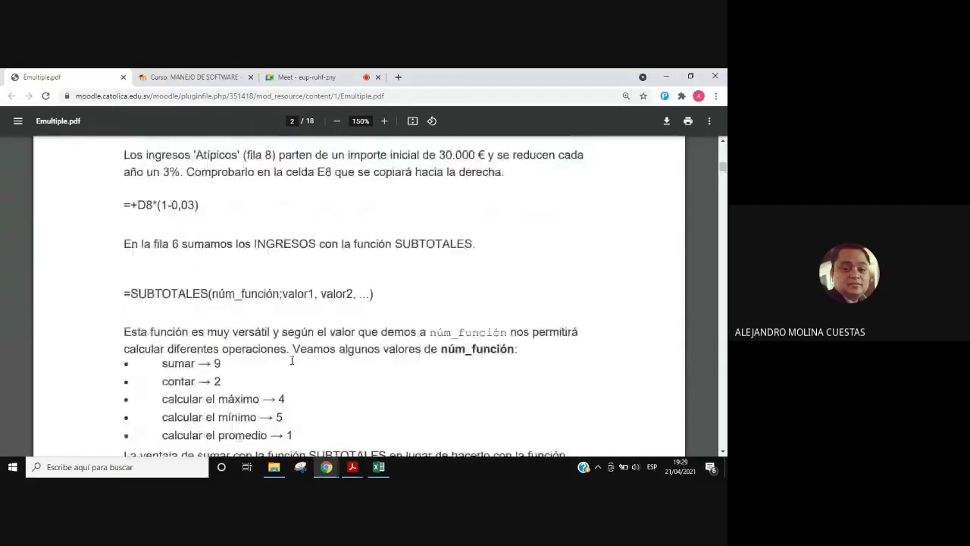
{"action": "scroll", "coordinate": [310, 361], "scroll_direction": "up", "scroll_amount": 1}
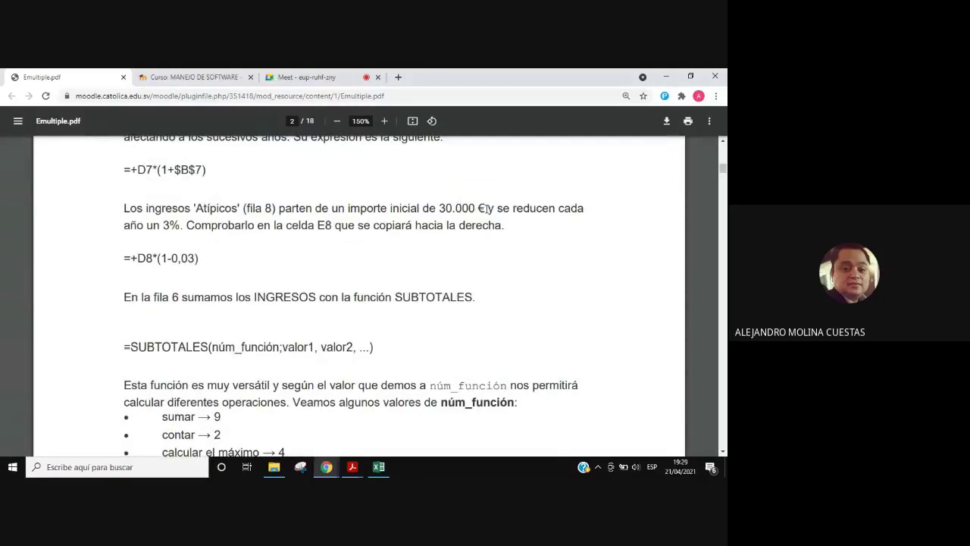
{"action": "left_click_drag", "start_coordinate": [493, 209], "coordinate": [429, 210]}
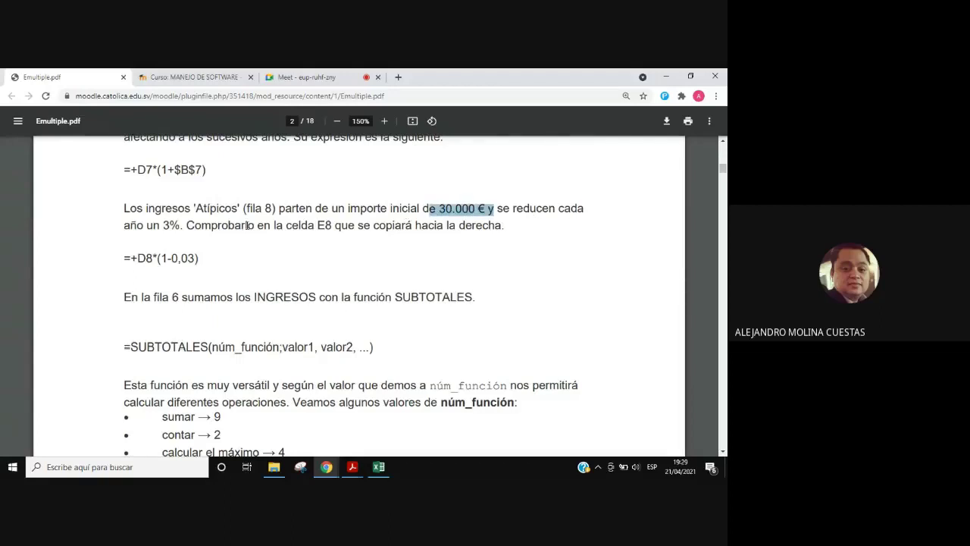
{"action": "left_click_drag", "start_coordinate": [164, 226], "coordinate": [183, 226]}
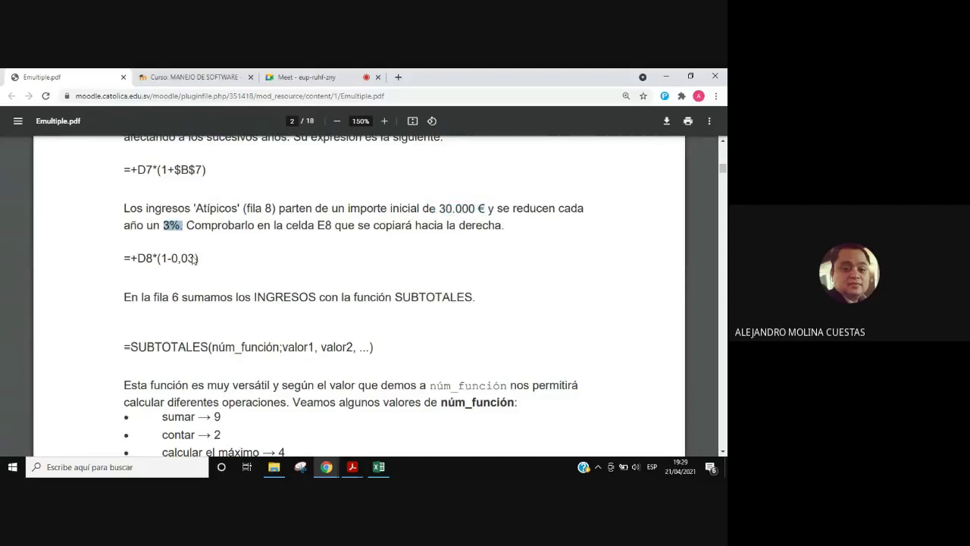
{"action": "left_click", "coordinate": [328, 469]}
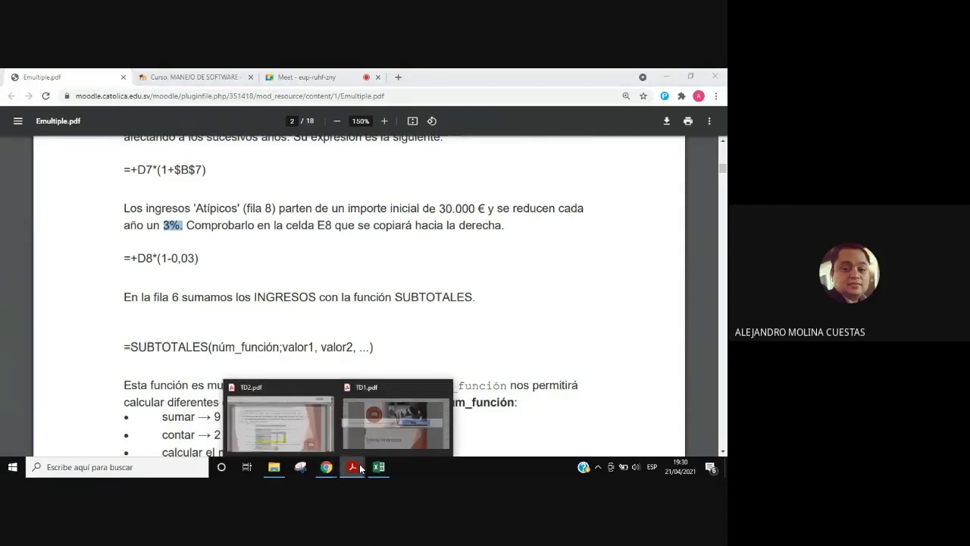
{"action": "left_click", "coordinate": [379, 467]}
Step: Copy the growth formula into E7 and change it to =D7*(1-0.03)
{"action": "left_click", "coordinate": [212, 253]}
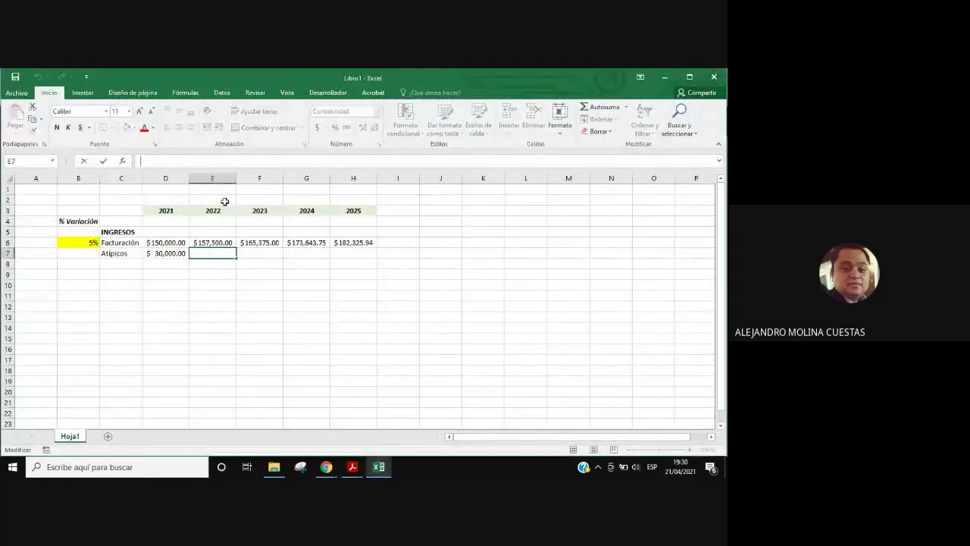
{"action": "left_click", "coordinate": [218, 243]}
{"action": "key", "text": "ctrl+c"}
{"action": "left_click", "coordinate": [216, 253]}
{"action": "key", "text": "ctrl+v"}
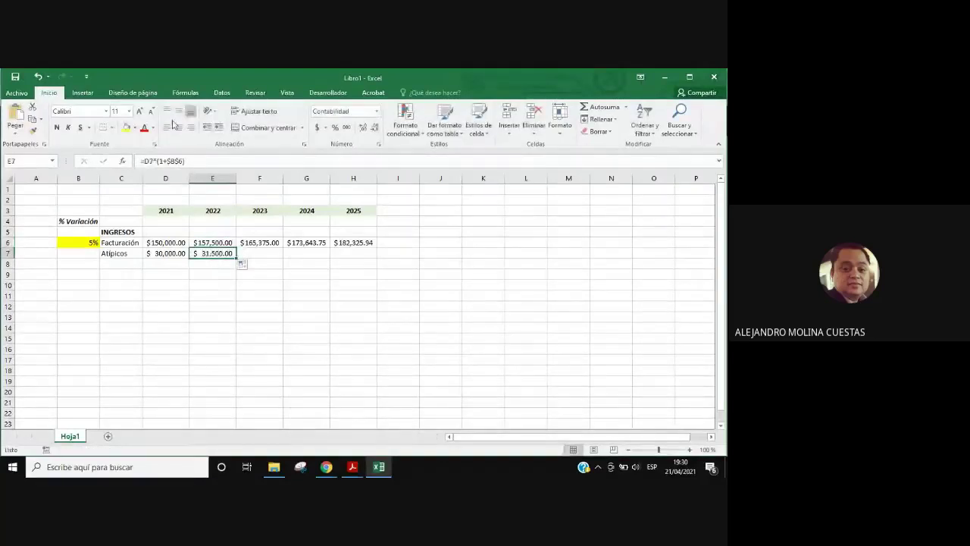
{"action": "key", "text": "F2"}
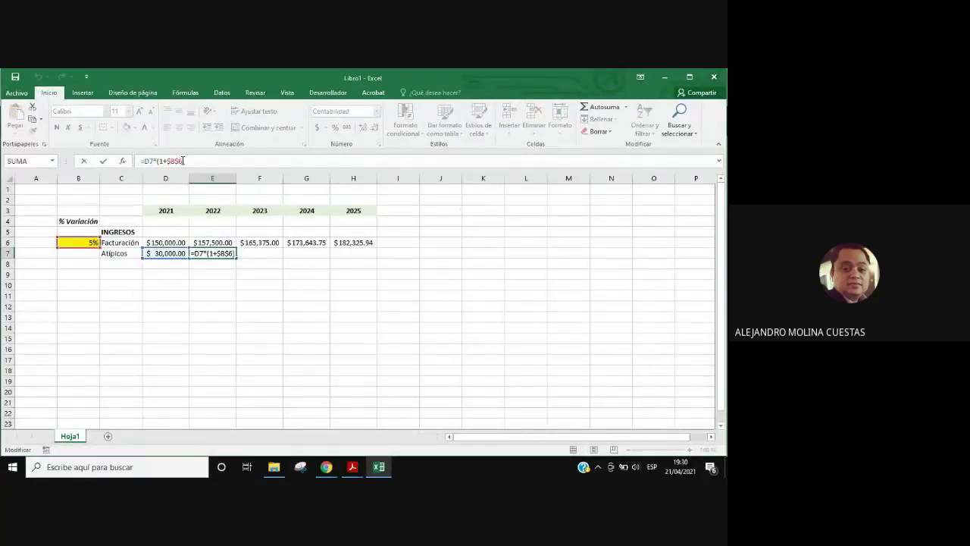
{"action": "left_click_drag", "start_coordinate": [184, 161], "coordinate": [166, 161]}
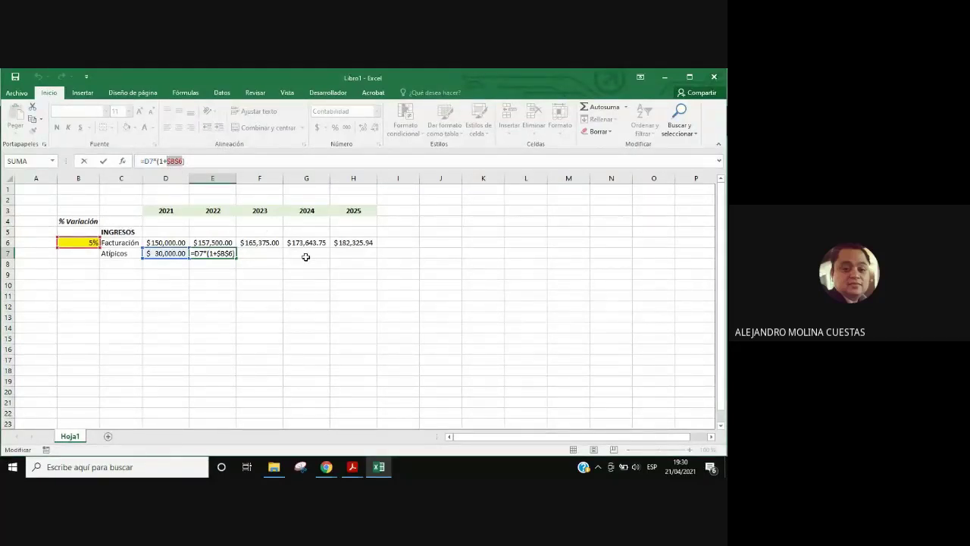
{"action": "key", "text": "BackSpace"}
{"action": "key", "text": "BackSpace"}
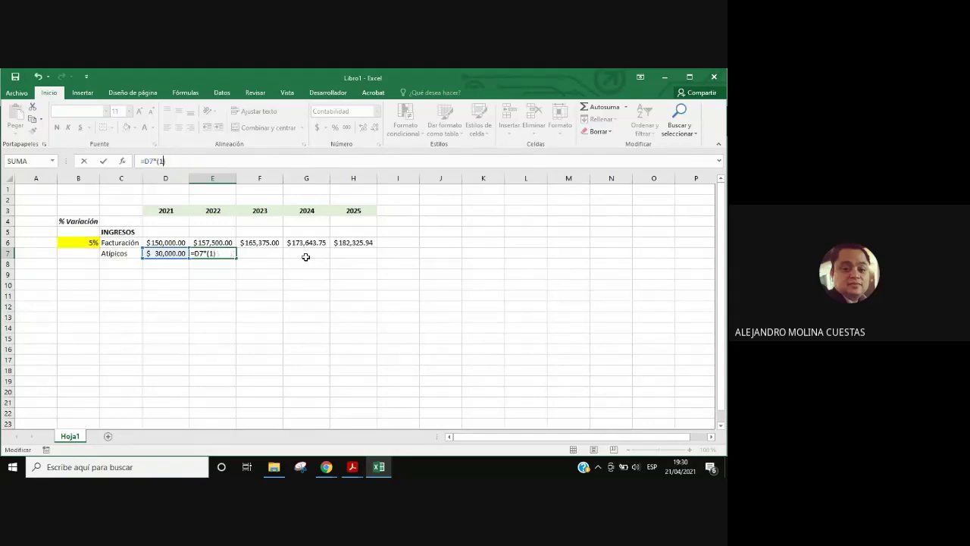
{"action": "type", "text": "-0."}
{"action": "type", "text": "03"}
{"action": "key", "text": "Return"}
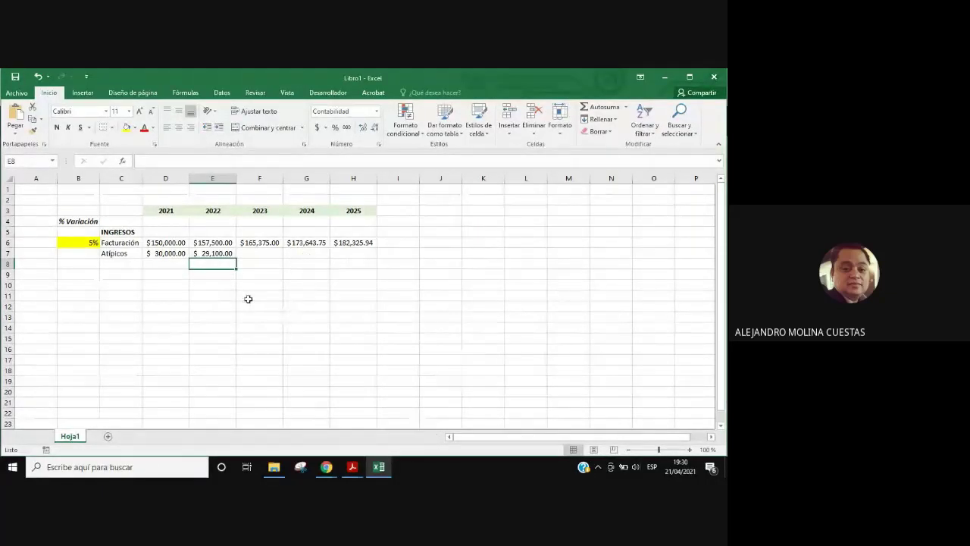
Step: Fill the 3% reduction formula across E7:H7, reaching $26,558.78 in 2025
{"action": "left_click", "coordinate": [216, 254]}
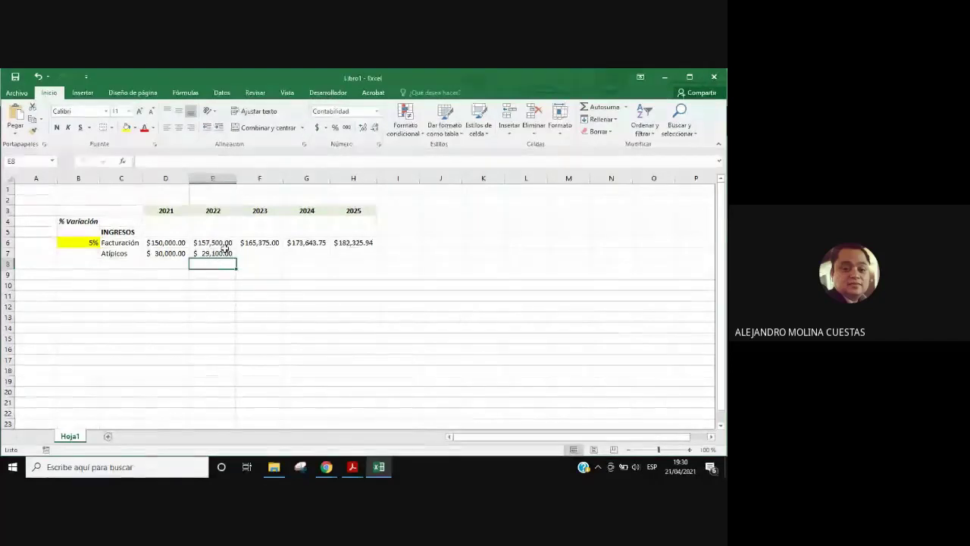
{"action": "left_click_drag", "start_coordinate": [236, 259], "coordinate": [377, 258]}
{"action": "left_click", "coordinate": [326, 467]}
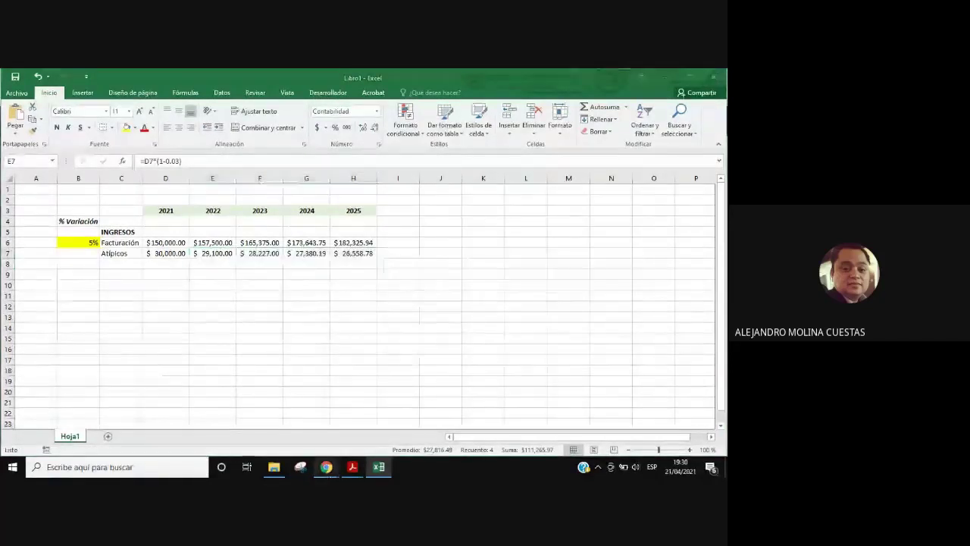
{"action": "left_click", "coordinate": [378, 470]}
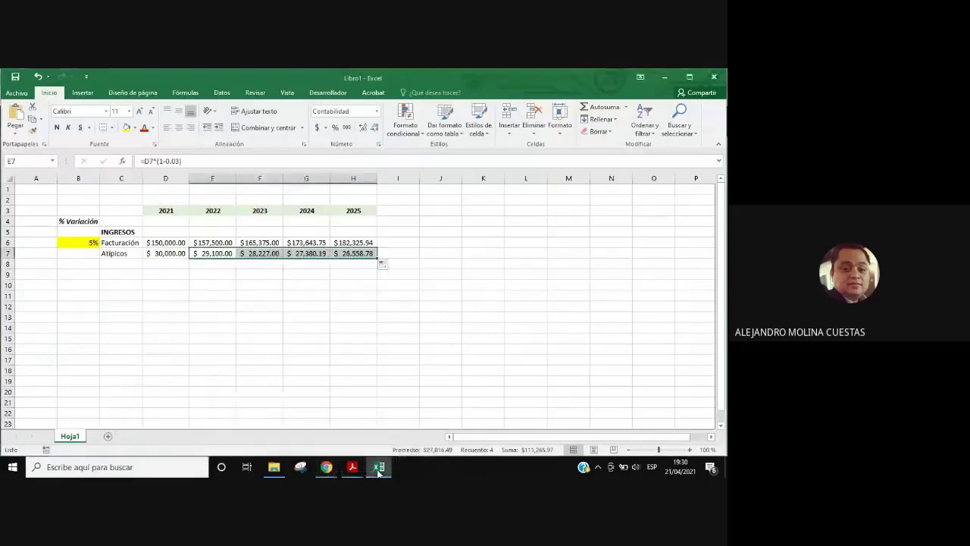
{"action": "left_click", "coordinate": [332, 470]}
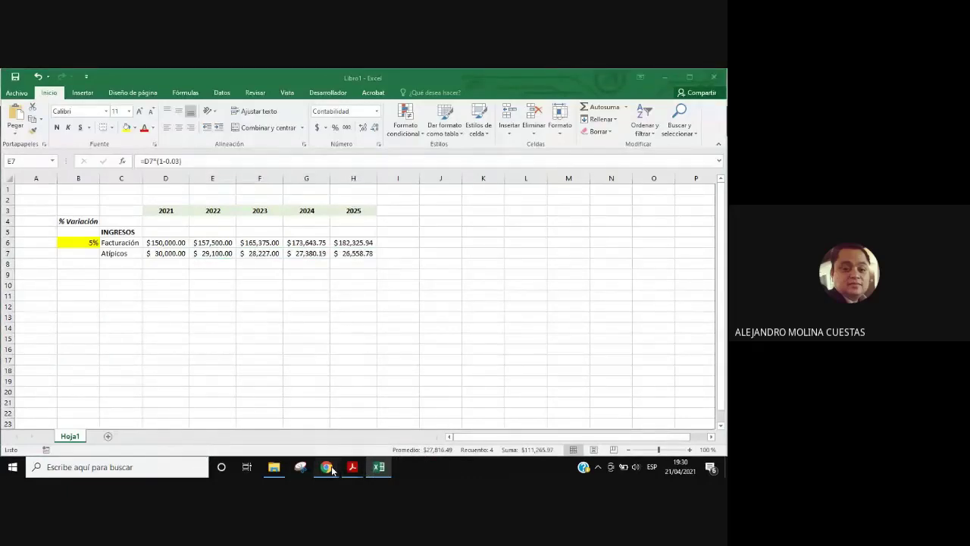
{"action": "left_click", "coordinate": [273, 424]}
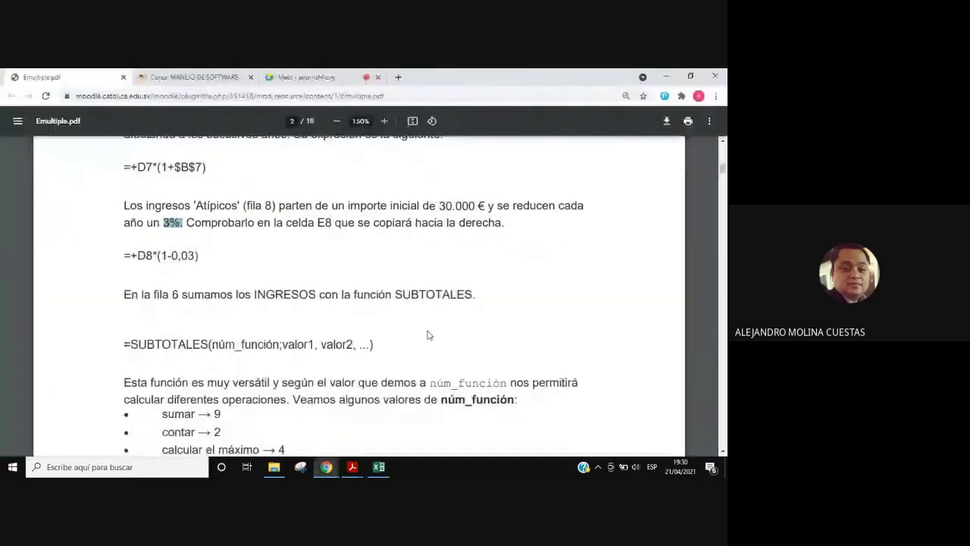
{"action": "scroll", "coordinate": [426, 338], "scroll_direction": "down", "scroll_amount": 2}
{"action": "scroll", "coordinate": [427, 338], "scroll_direction": "down", "scroll_amount": 1}
{"action": "scroll", "coordinate": [427, 337], "scroll_direction": "down", "scroll_amount": 3}
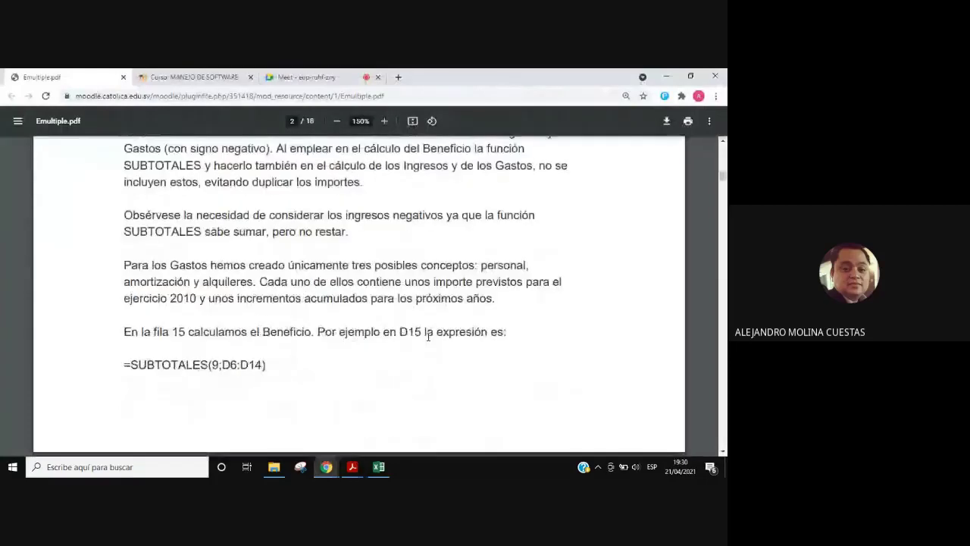
{"action": "scroll", "coordinate": [428, 336], "scroll_direction": "up", "scroll_amount": 2}
{"action": "scroll", "coordinate": [427, 336], "scroll_direction": "up", "scroll_amount": 2}
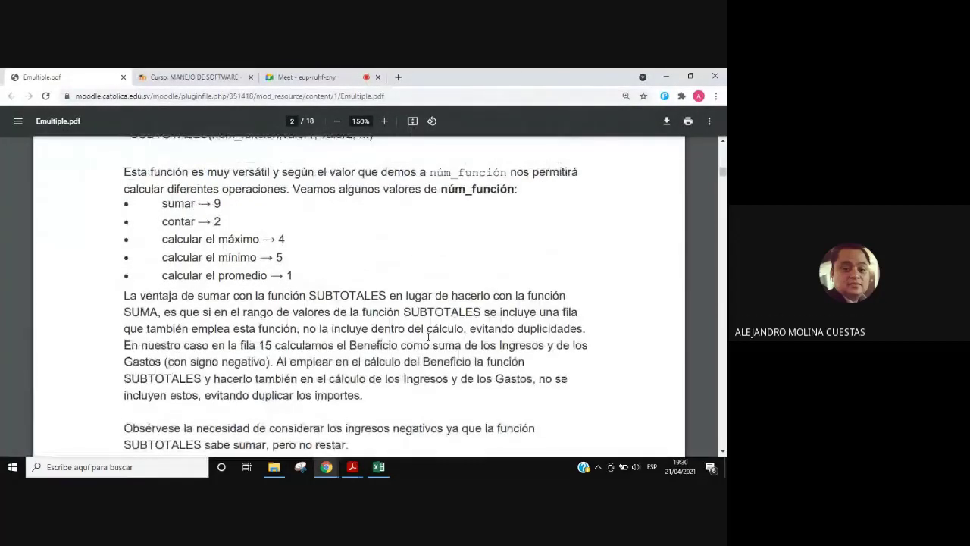
{"action": "scroll", "coordinate": [427, 338], "scroll_direction": "down", "scroll_amount": 1}
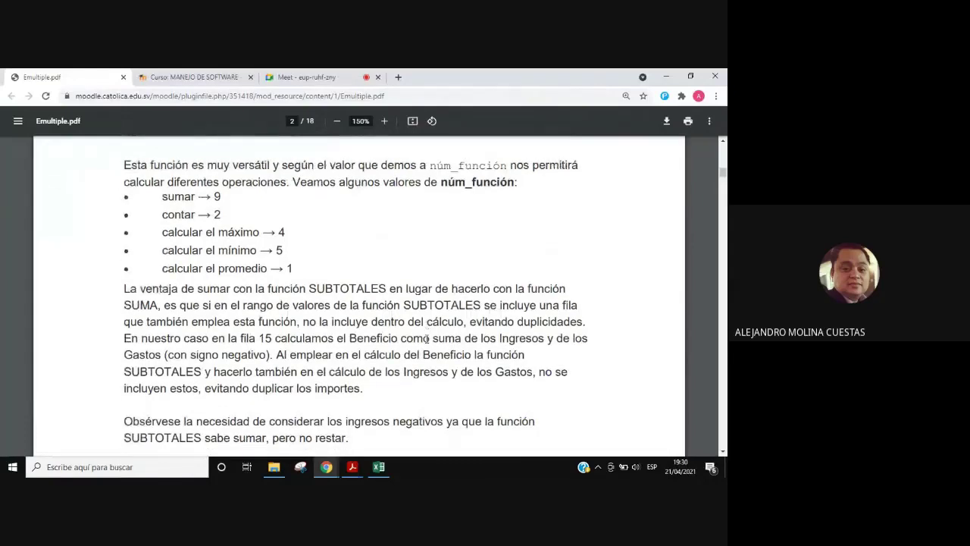
{"action": "scroll", "coordinate": [427, 338], "scroll_direction": "down", "scroll_amount": 1}
Step: Start a SUBTOTALES formula in D5 using the =sub autocomplete
{"action": "left_click", "coordinate": [378, 467]}
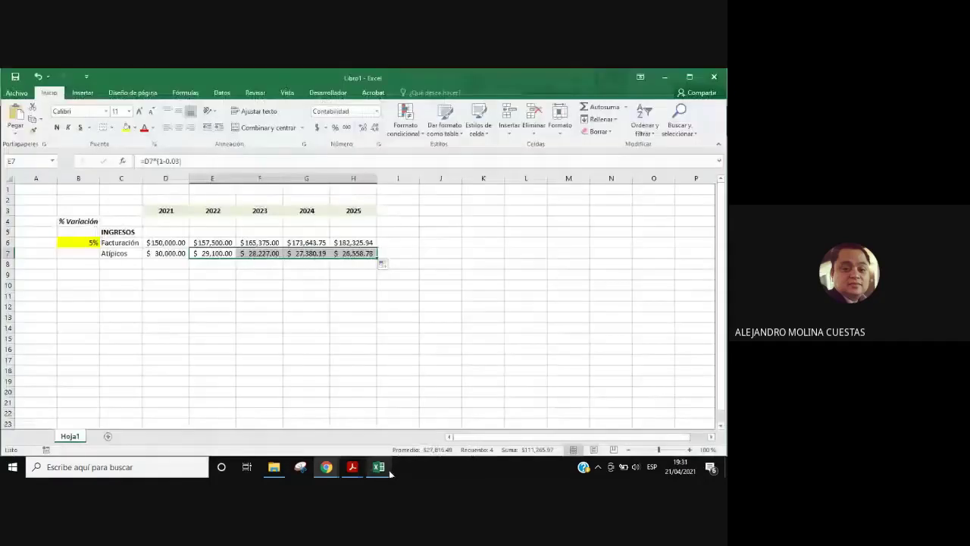
{"action": "left_click", "coordinate": [305, 367]}
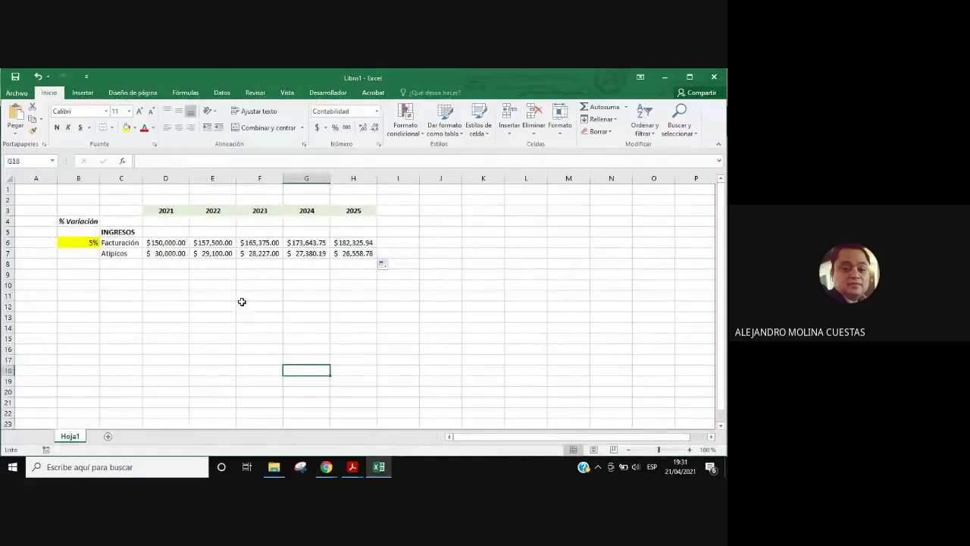
{"action": "left_click", "coordinate": [125, 232]}
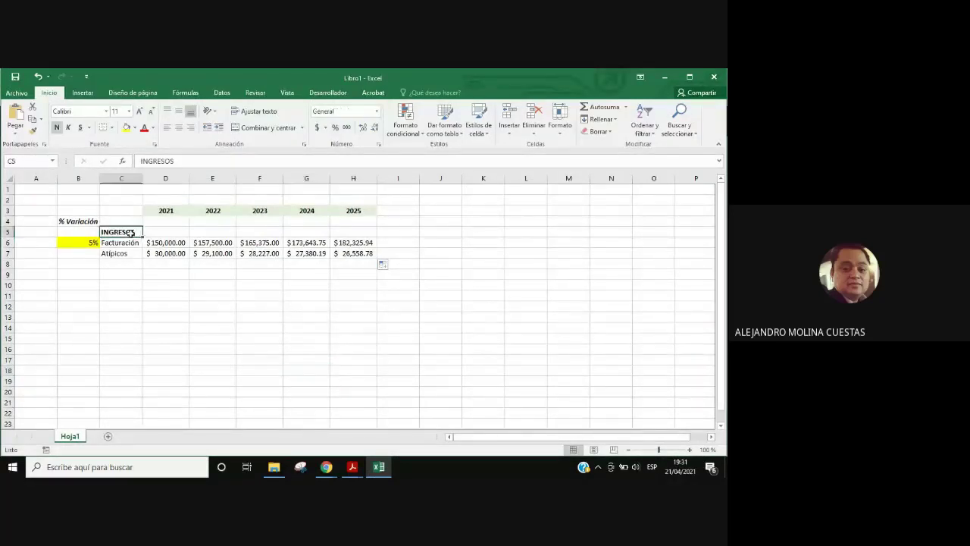
{"action": "left_click", "coordinate": [161, 235]}
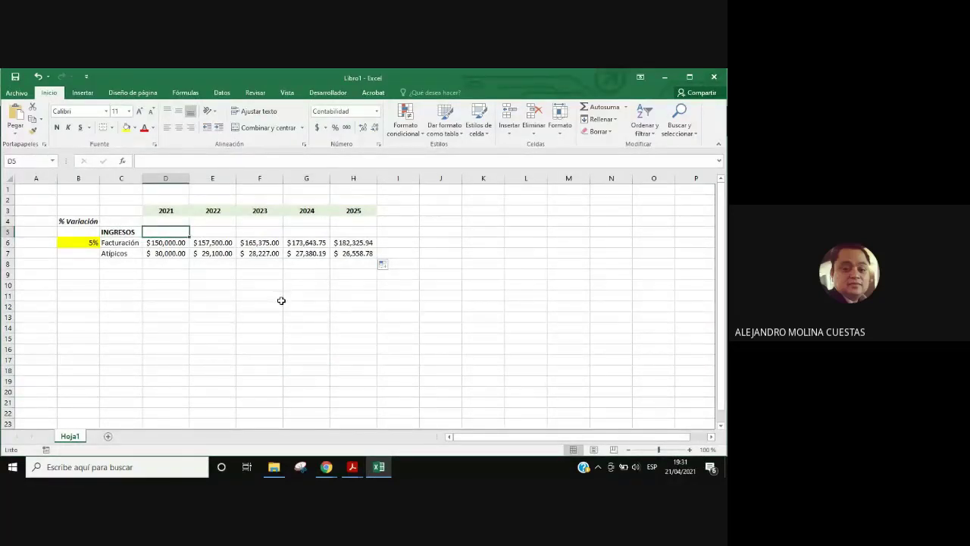
{"action": "left_click", "coordinate": [143, 160]}
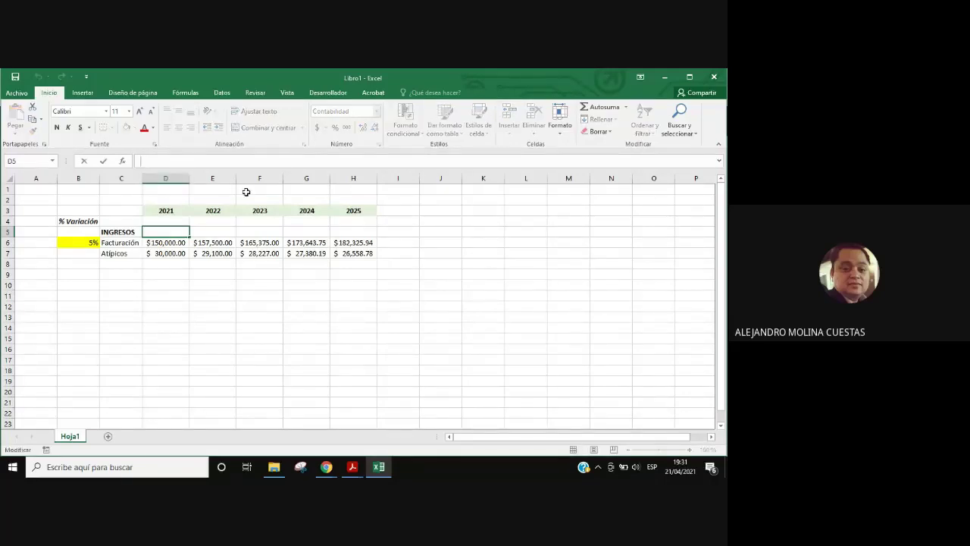
{"action": "type", "text": "="}
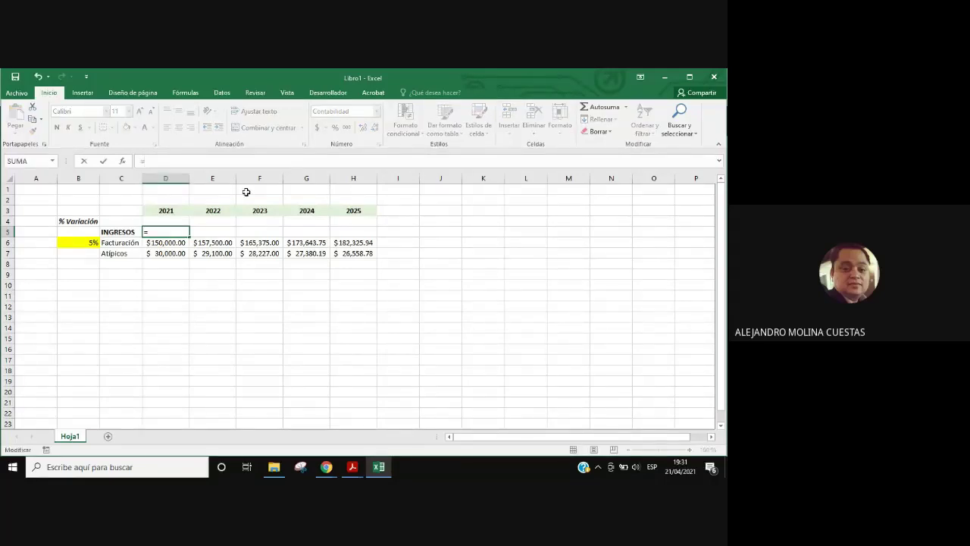
{"action": "type", "text": "sub"}
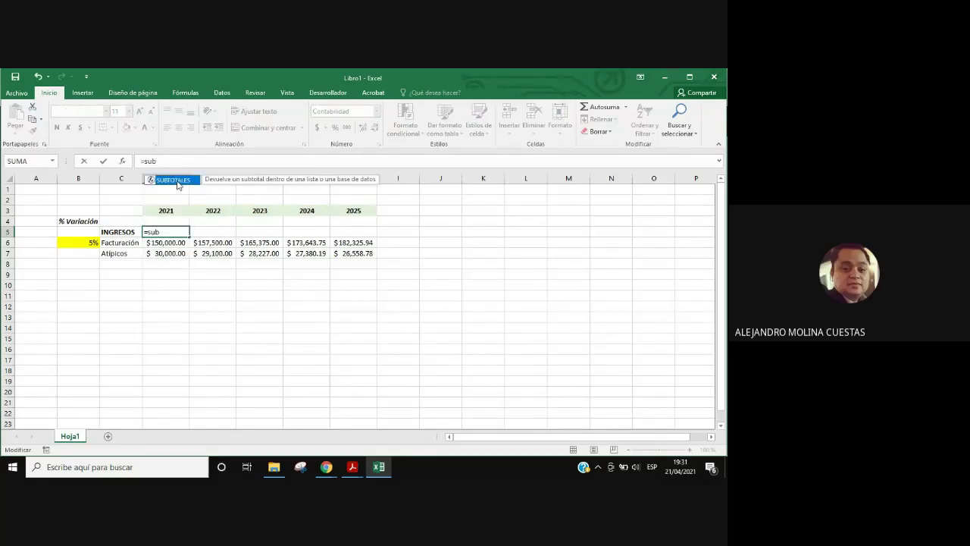
{"action": "double_click", "coordinate": [178, 184]}
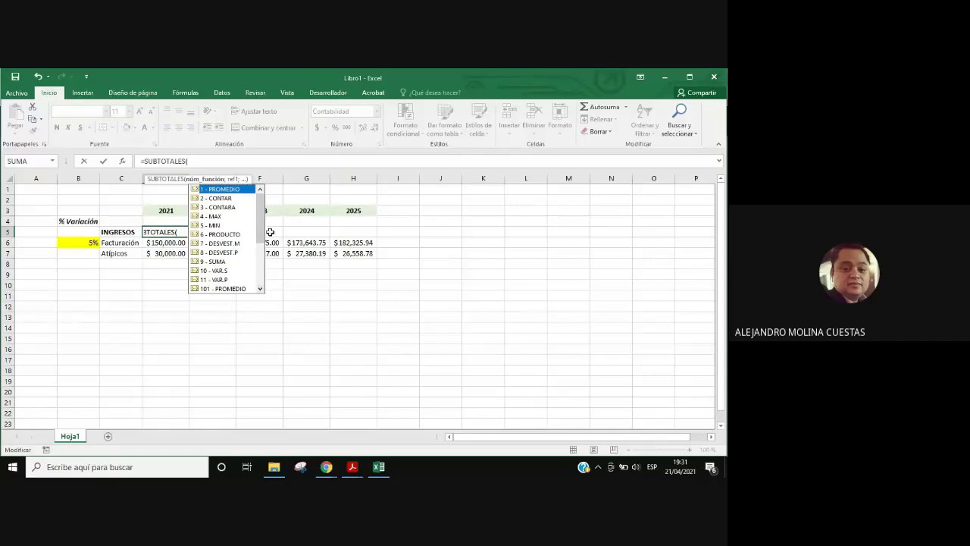
Step: Choose function 9 (SUMA) and sum D6:D7, giving a 2021 INGRESOS total of $180,000.00
{"action": "scroll", "coordinate": [270, 232], "scroll_direction": "down", "scroll_amount": 2}
{"action": "scroll", "coordinate": [269, 232], "scroll_direction": "down", "scroll_amount": 2}
{"action": "scroll", "coordinate": [266, 201], "scroll_direction": "up", "scroll_amount": 3}
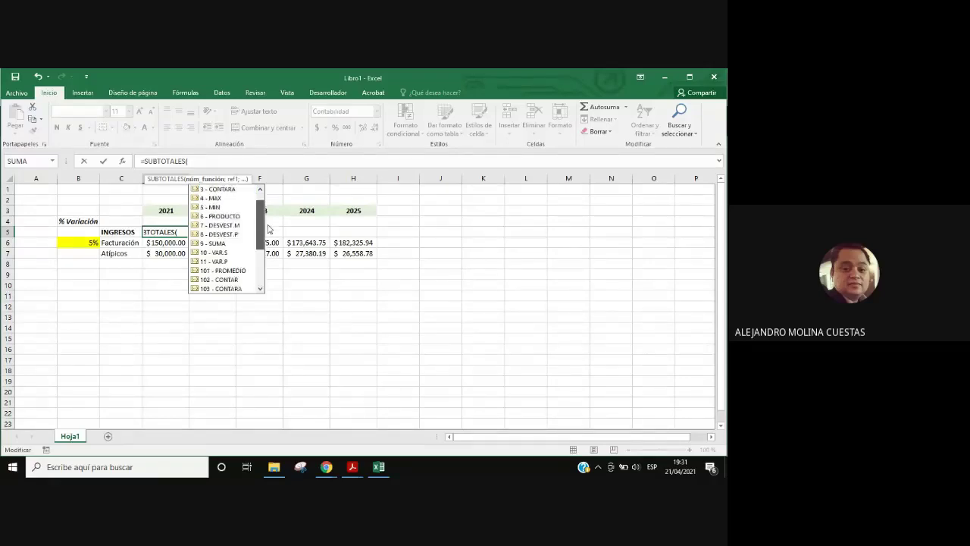
{"action": "scroll", "coordinate": [266, 201], "scroll_direction": "up", "scroll_amount": 1}
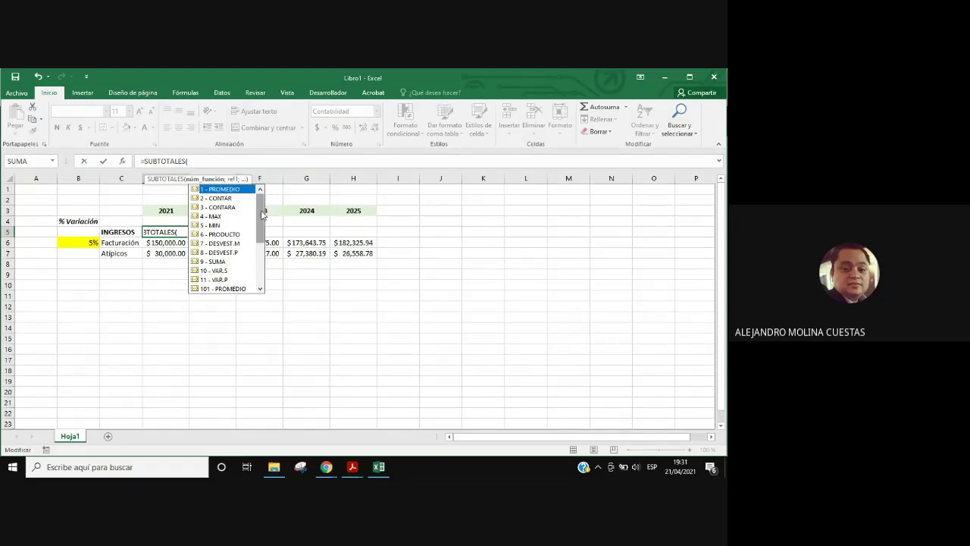
{"action": "scroll", "coordinate": [193, 218], "scroll_direction": "down", "scroll_amount": 3}
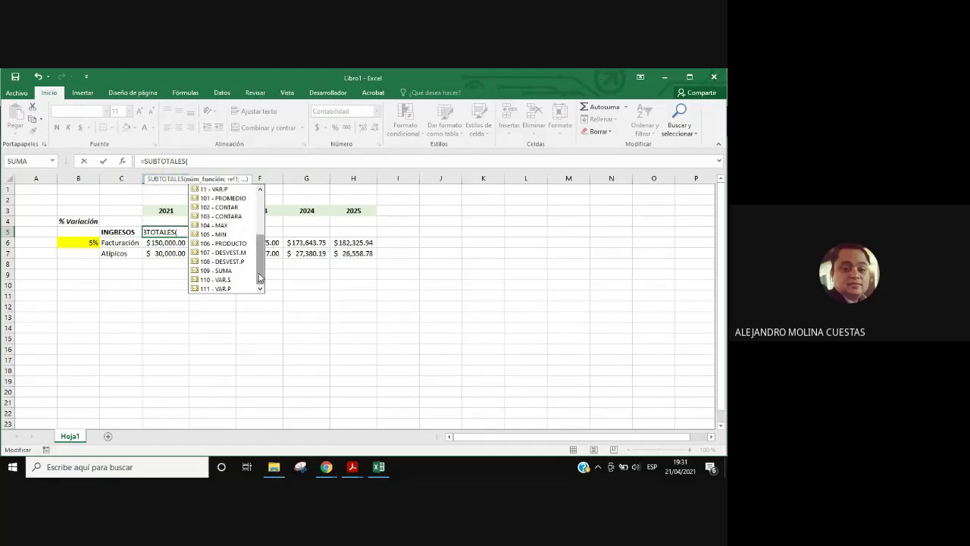
{"action": "left_click_drag", "start_coordinate": [259, 276], "coordinate": [260, 250]}
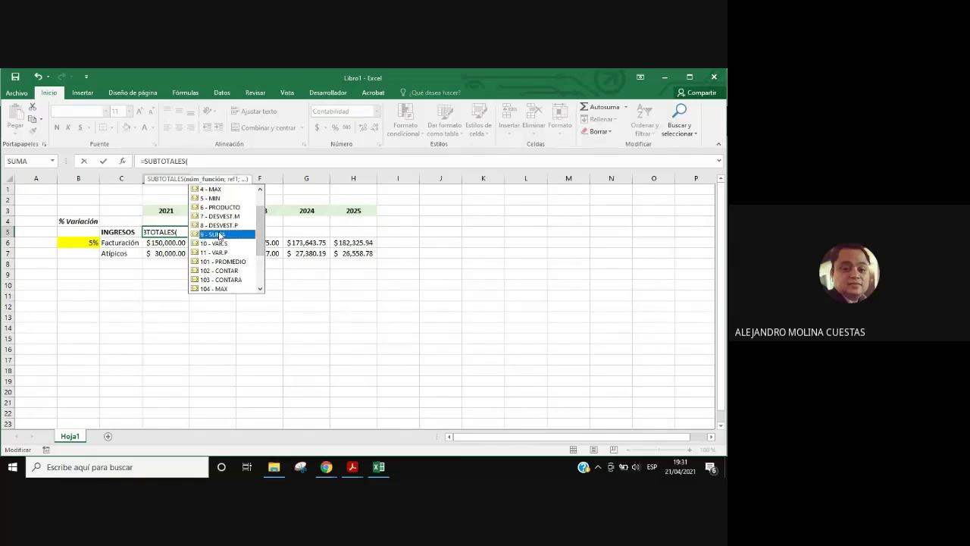
{"action": "double_click", "coordinate": [217, 234]}
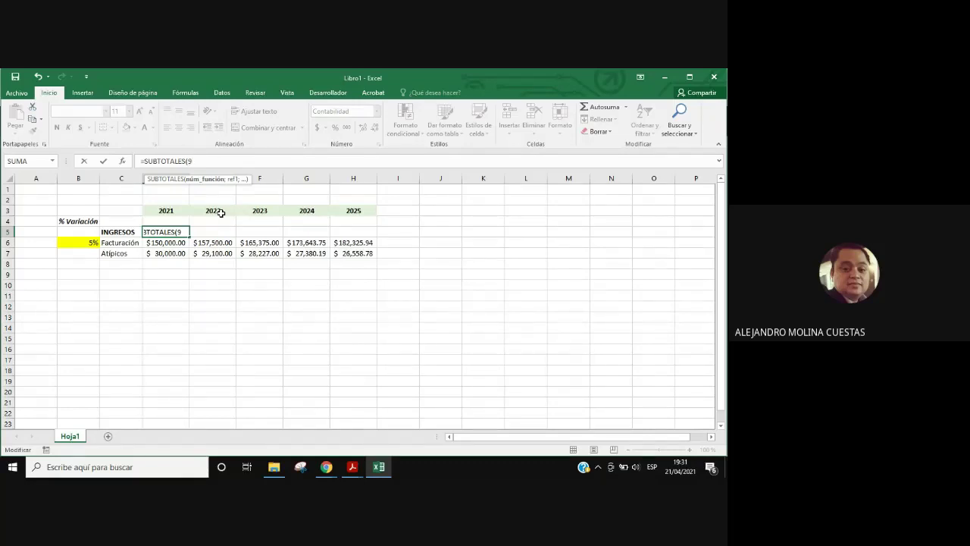
{"action": "type", "text": ";"}
{"action": "left_click_drag", "start_coordinate": [161, 244], "coordinate": [162, 252]}
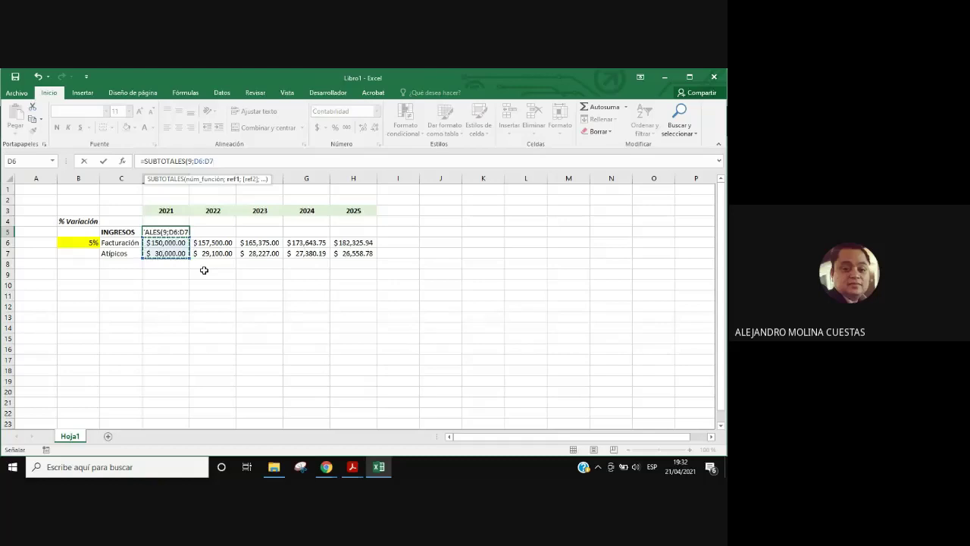
{"action": "type", "text": ")"}
{"action": "key", "text": "Return"}
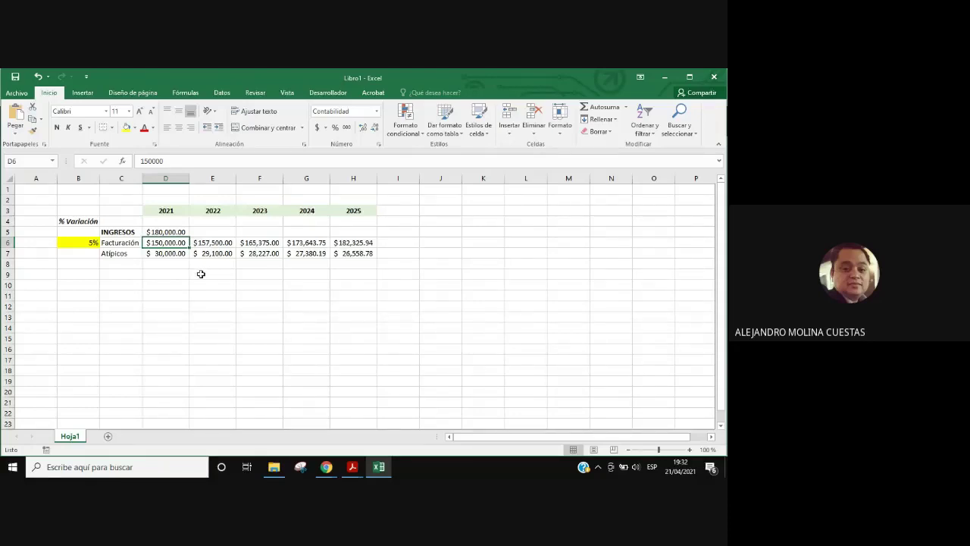
Step: Fill the D5 subtotal across E5:H5, rising to $208,884.72 in 2025
{"action": "left_click", "coordinate": [166, 232]}
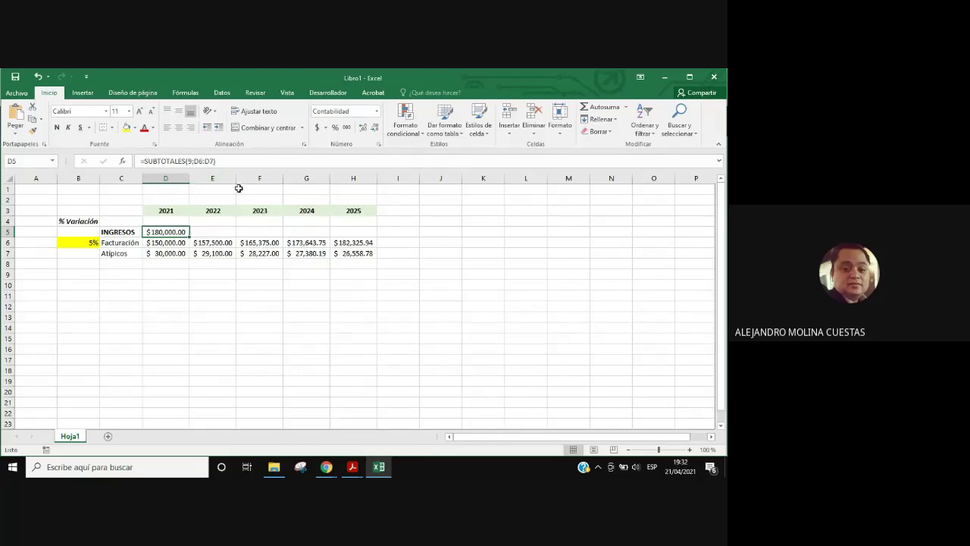
{"action": "left_click", "coordinate": [195, 157]}
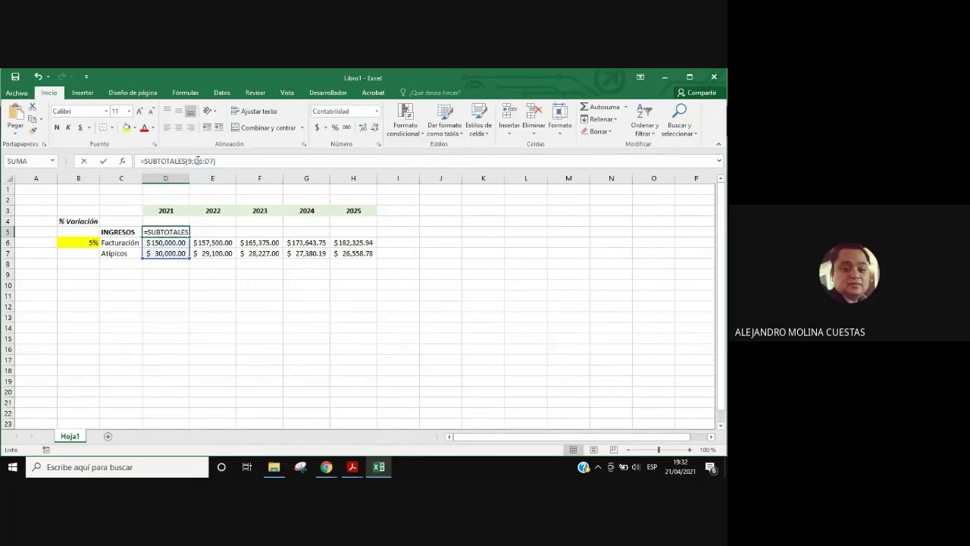
{"action": "left_click", "coordinate": [180, 240]}
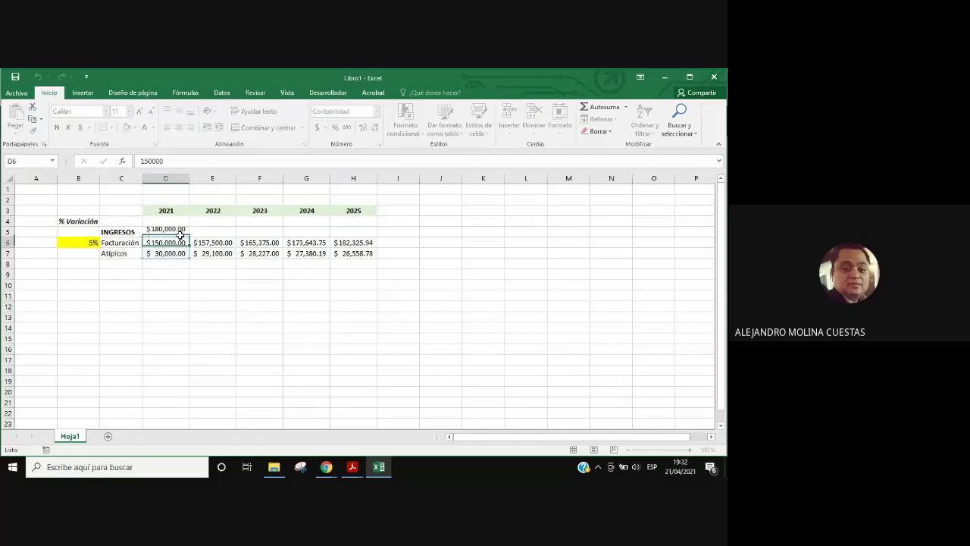
{"action": "key", "text": "Escape"}
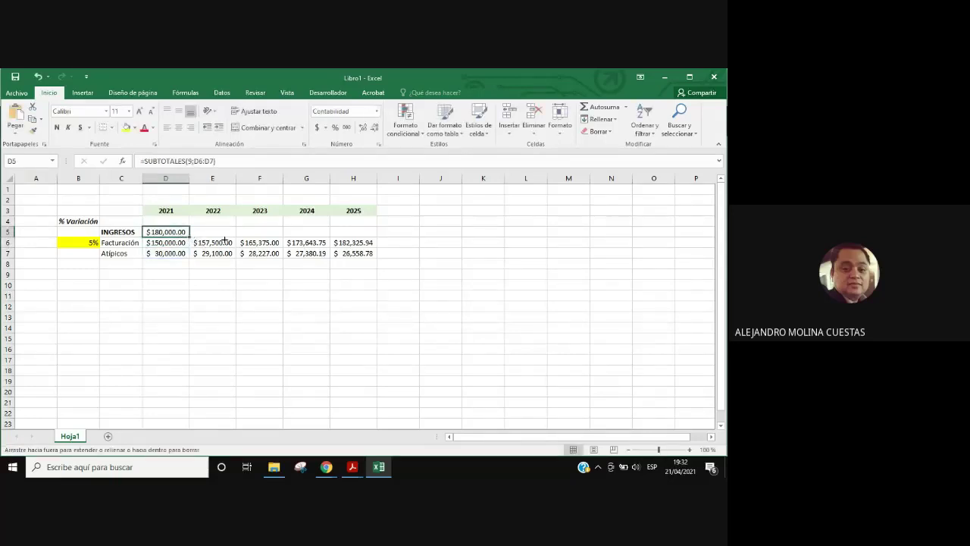
{"action": "left_click_drag", "start_coordinate": [225, 241], "coordinate": [366, 240]}
{"action": "left_click", "coordinate": [353, 232]}
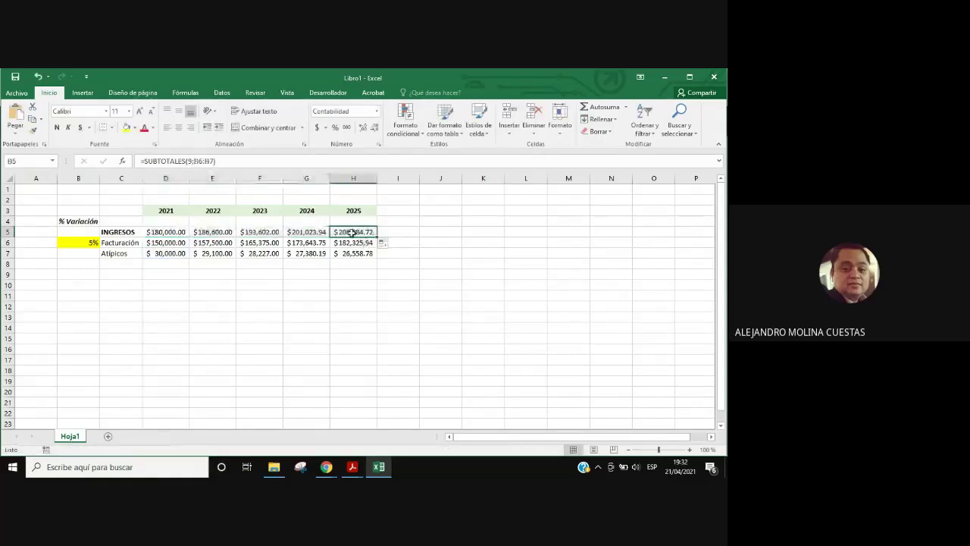
{"action": "left_click", "coordinate": [186, 161]}
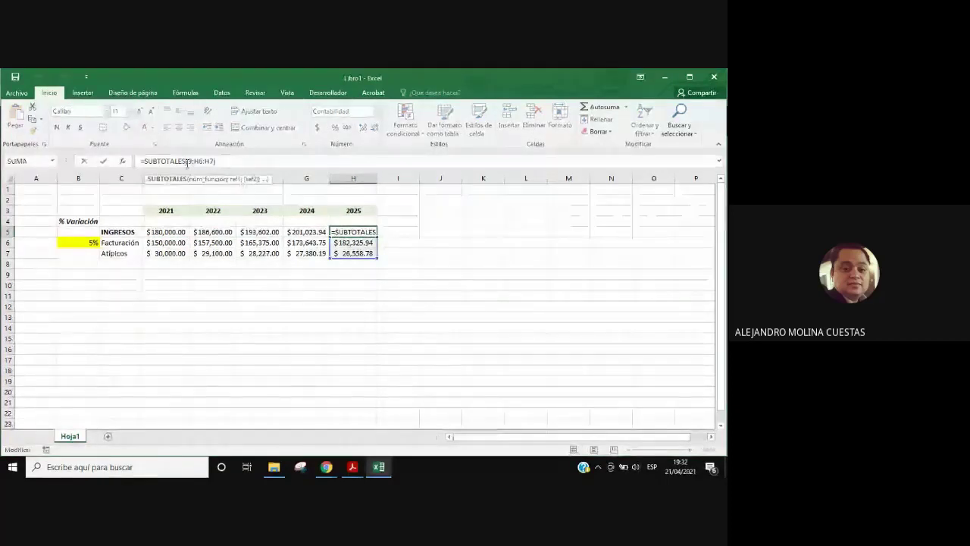
{"action": "key", "text": "Escape"}
Step: Give the INGRESOS totals D5:H5 a grey fill
{"action": "left_click_drag", "start_coordinate": [162, 232], "coordinate": [353, 233]}
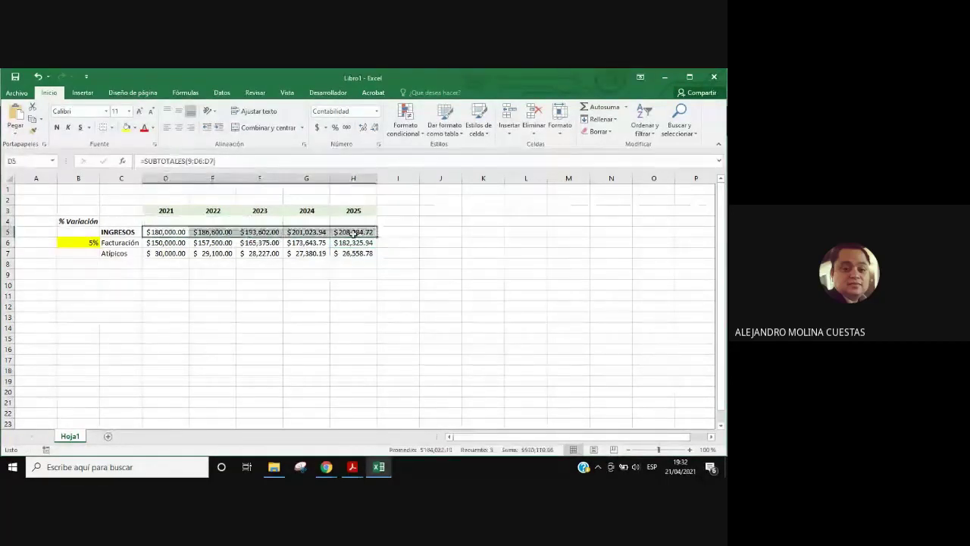
{"action": "left_click", "coordinate": [133, 128]}
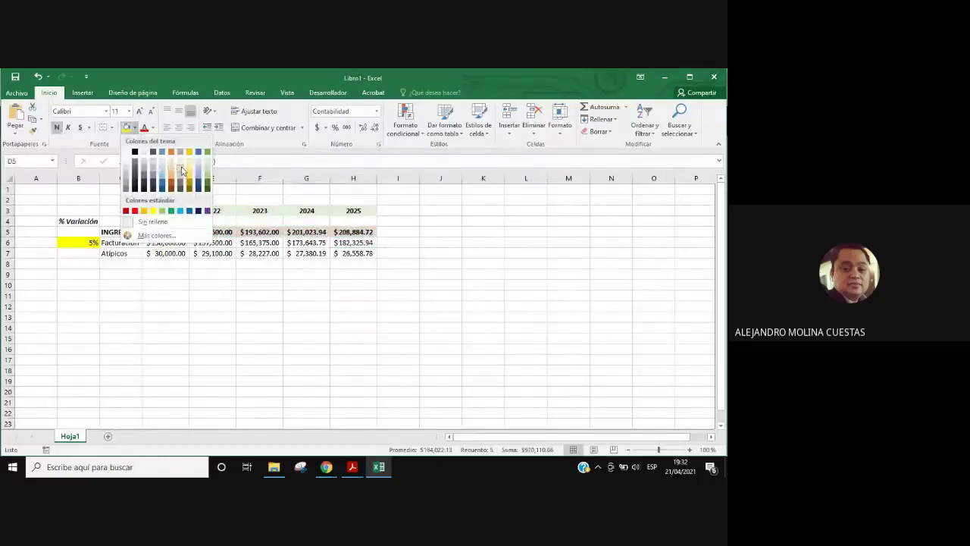
{"action": "left_click", "coordinate": [180, 173]}
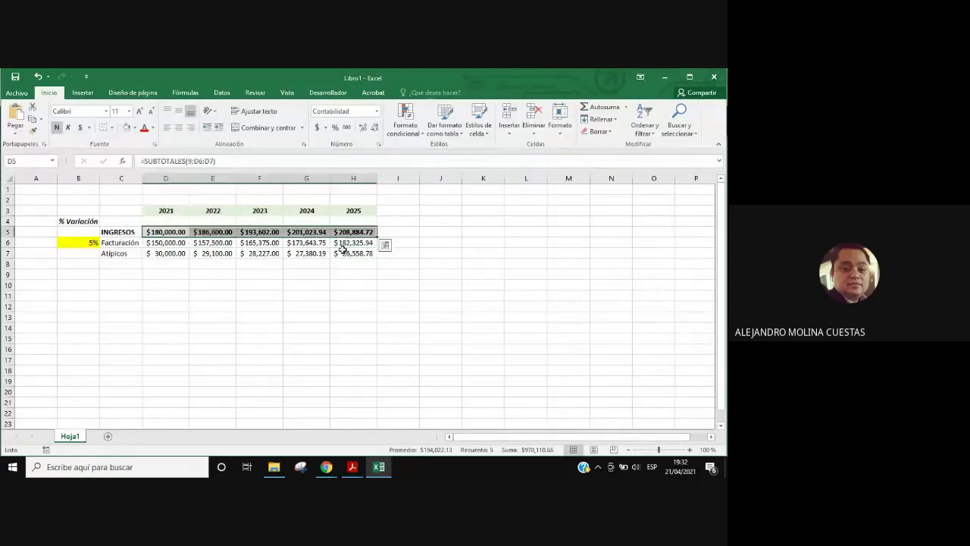
{"action": "left_click", "coordinate": [438, 286]}
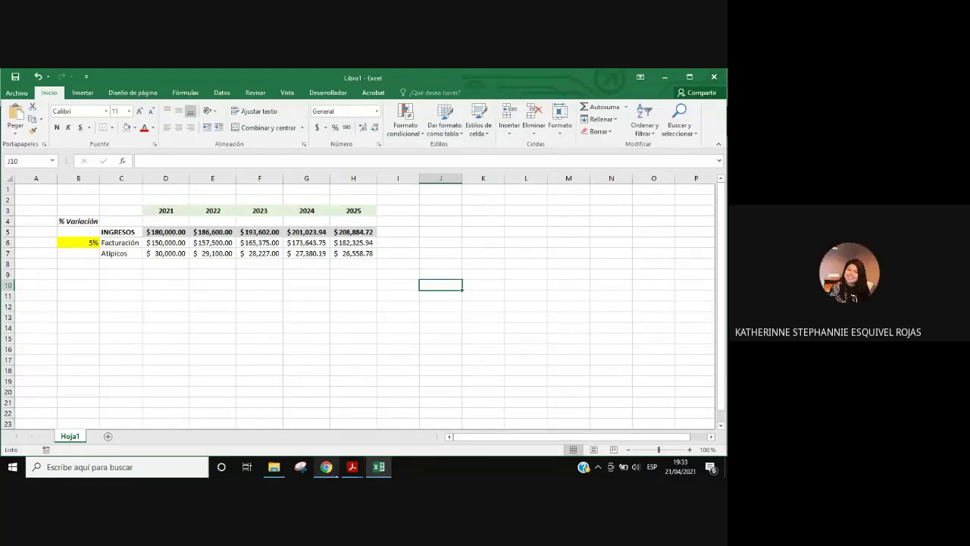
{"action": "mouse_move", "coordinate": [327, 467]}
{"action": "left_click", "coordinate": [328, 432]}
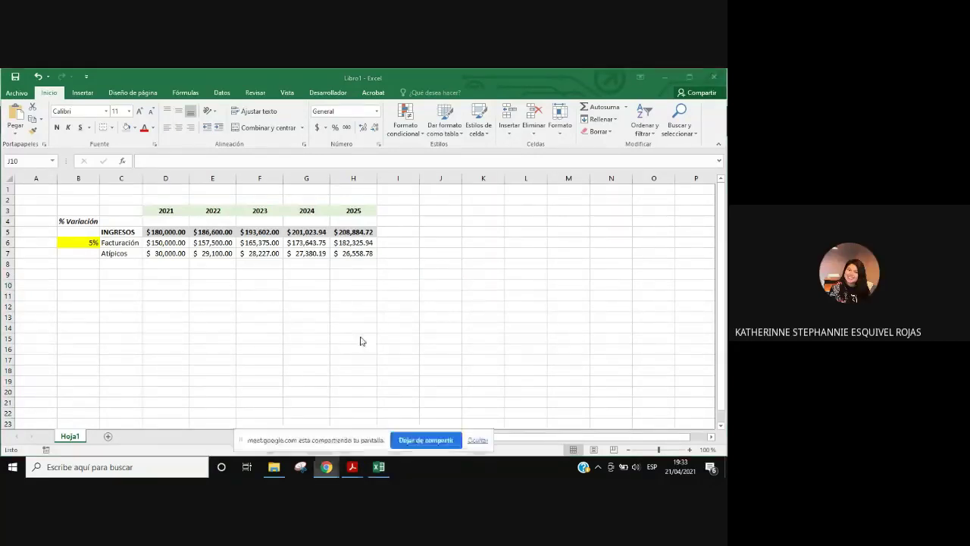
{"action": "mouse_move", "coordinate": [351, 467]}
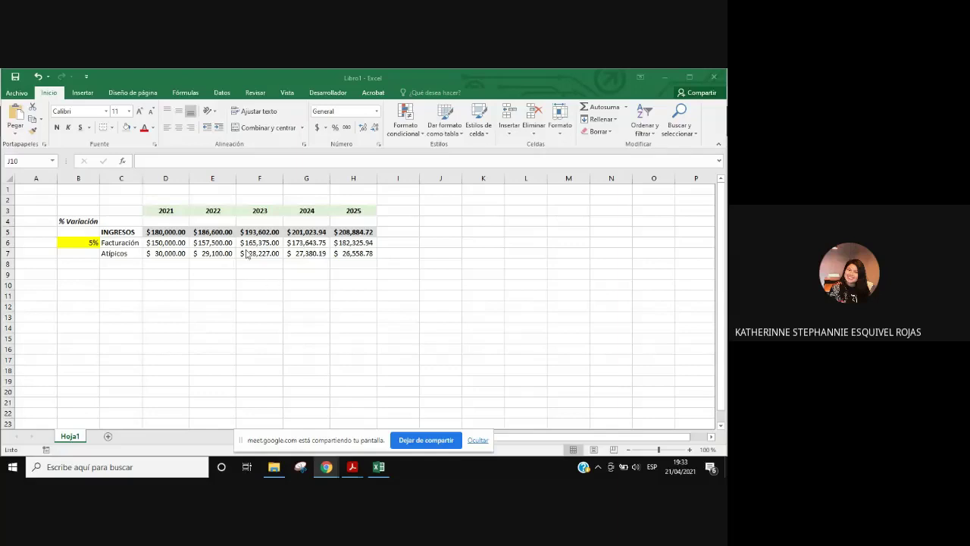
{"action": "left_click", "coordinate": [168, 233]}
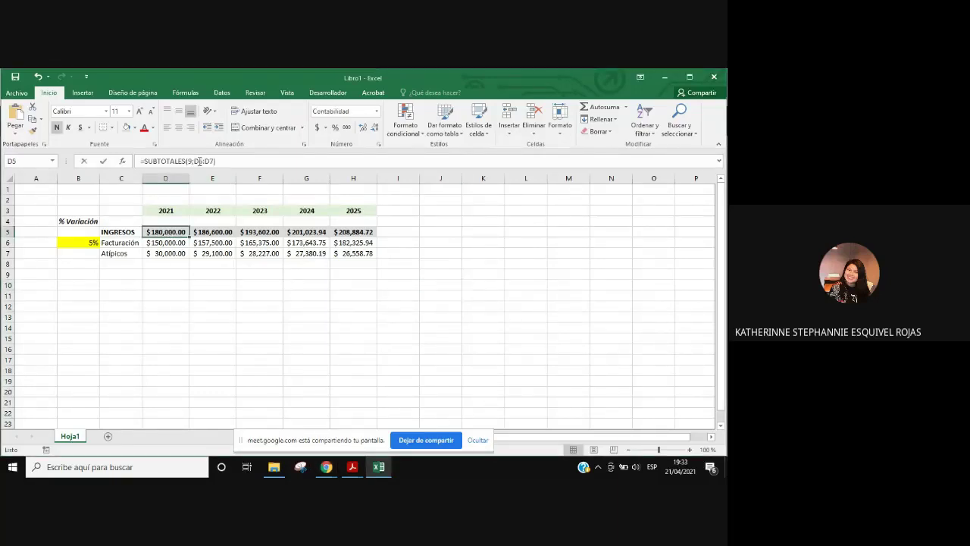
{"action": "left_click", "coordinate": [199, 161]}
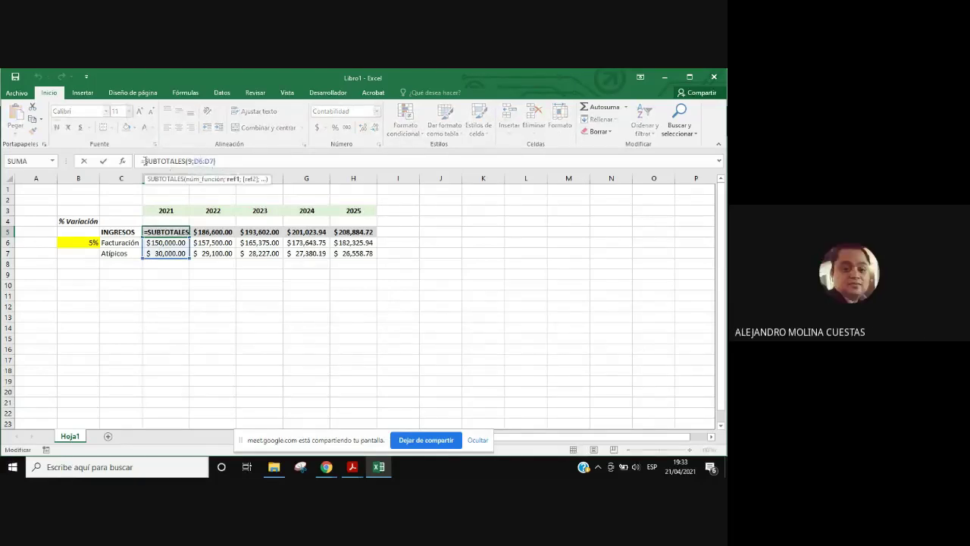
{"action": "key", "text": "BackSpace"}
{"action": "key", "text": "BackSpace"}
{"action": "type", "text": ";"}
{"action": "left_click", "coordinate": [194, 161]}
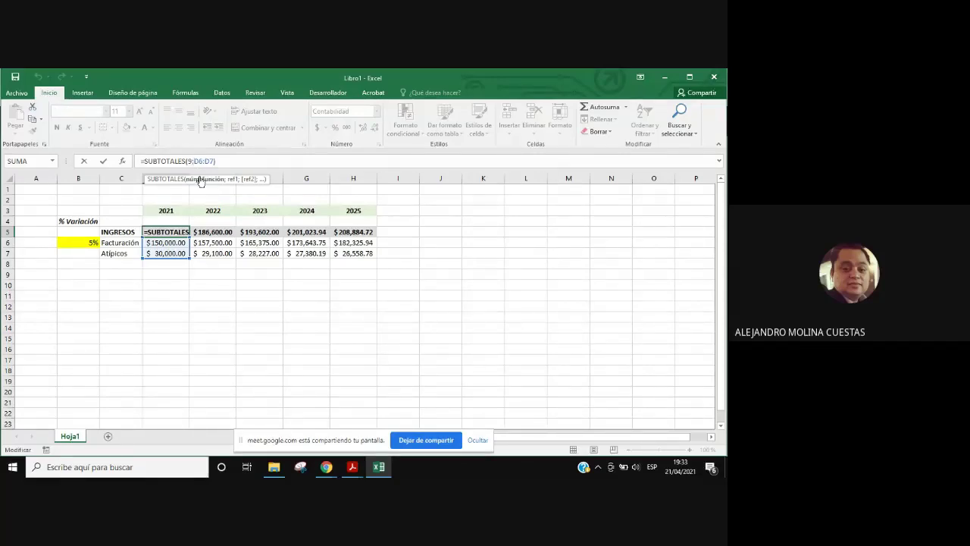
{"action": "left_click", "coordinate": [193, 161]}
{"action": "left_click_drag", "start_coordinate": [215, 161], "coordinate": [196, 160]}
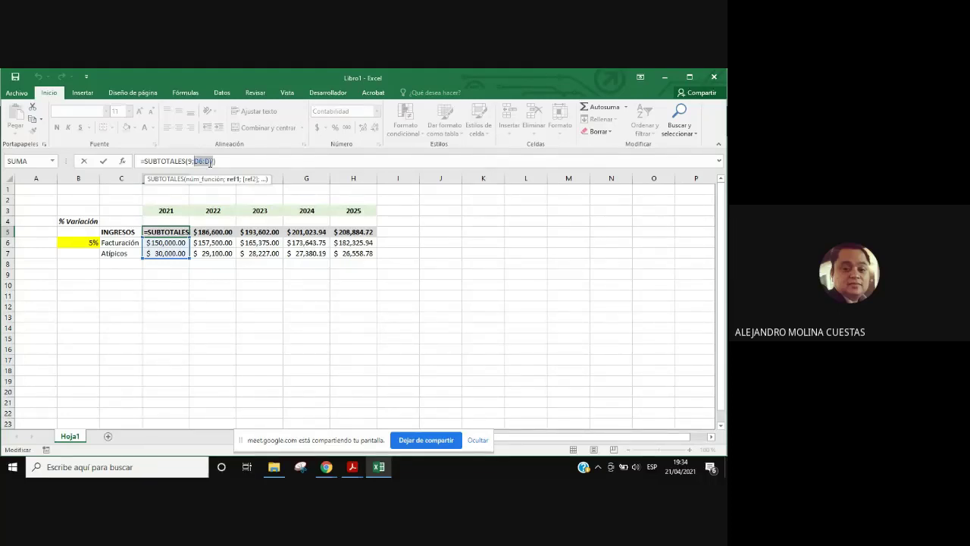
{"action": "left_click_drag", "start_coordinate": [210, 162], "coordinate": [229, 163]}
{"action": "left_click", "coordinate": [189, 162]}
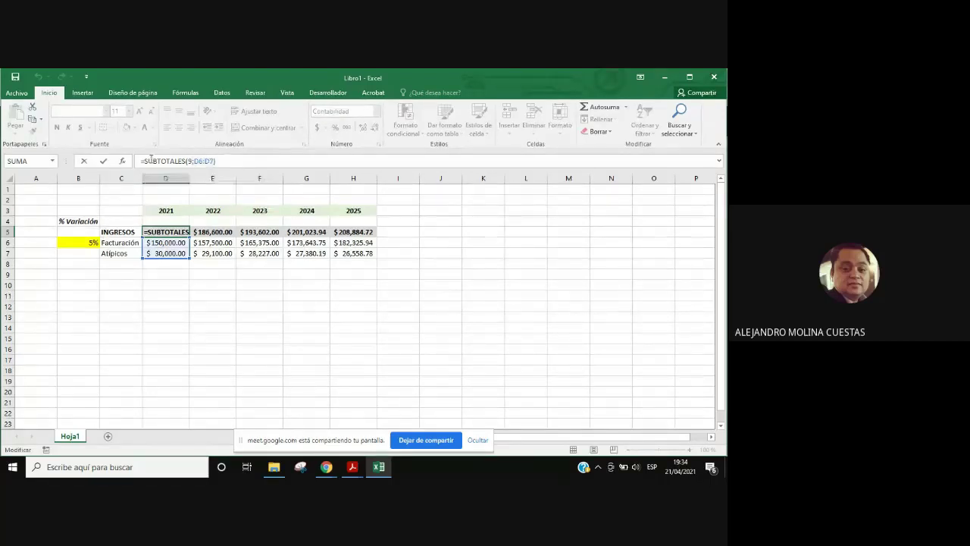
{"action": "left_click", "coordinate": [222, 161]}
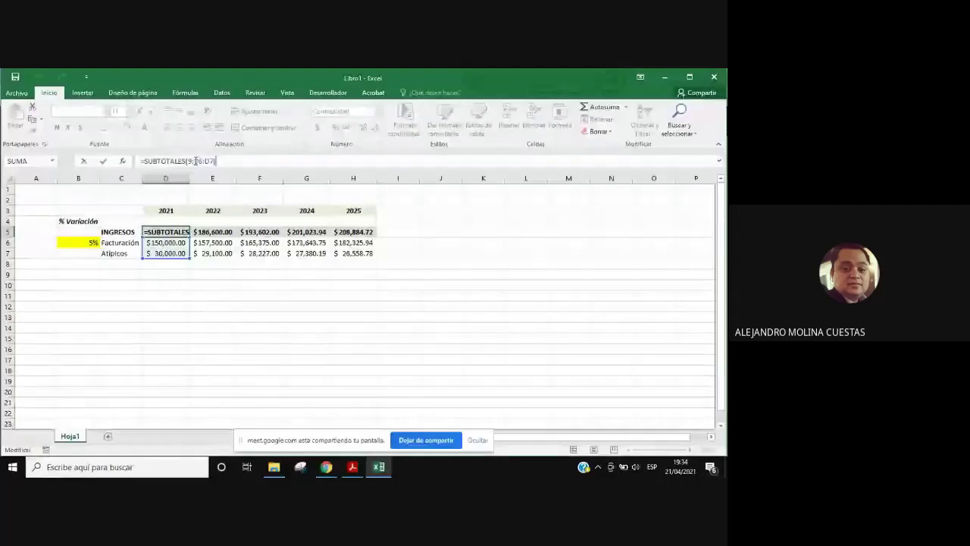
{"action": "left_click", "coordinate": [174, 161]}
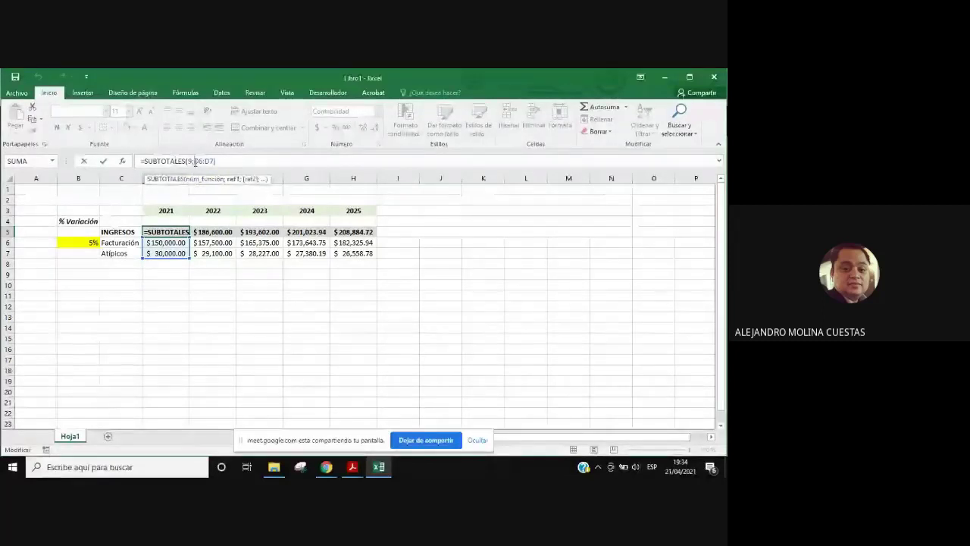
{"action": "double_click", "coordinate": [195, 161]}
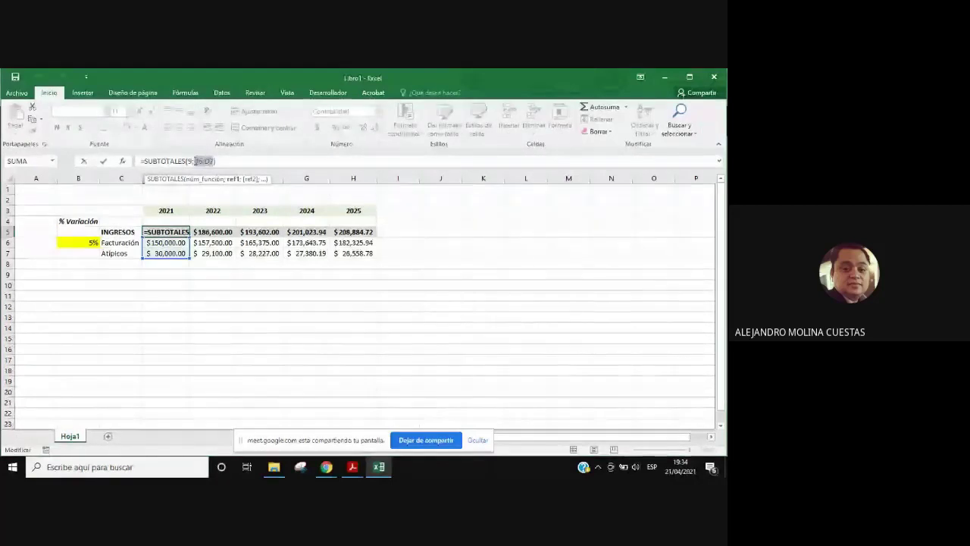
{"action": "left_click", "coordinate": [235, 231]}
{"action": "left_click_drag", "start_coordinate": [162, 243], "coordinate": [168, 251]}
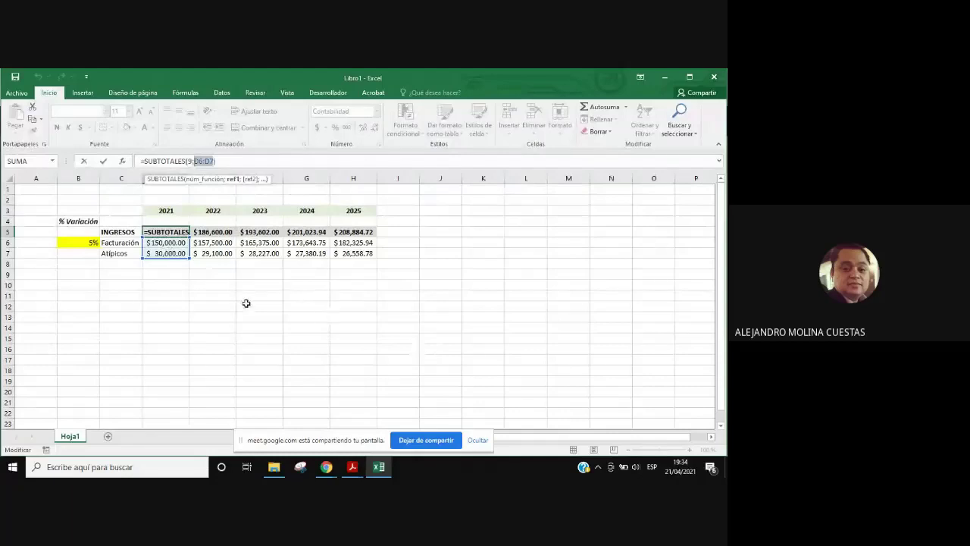
{"action": "key", "text": "Return"}
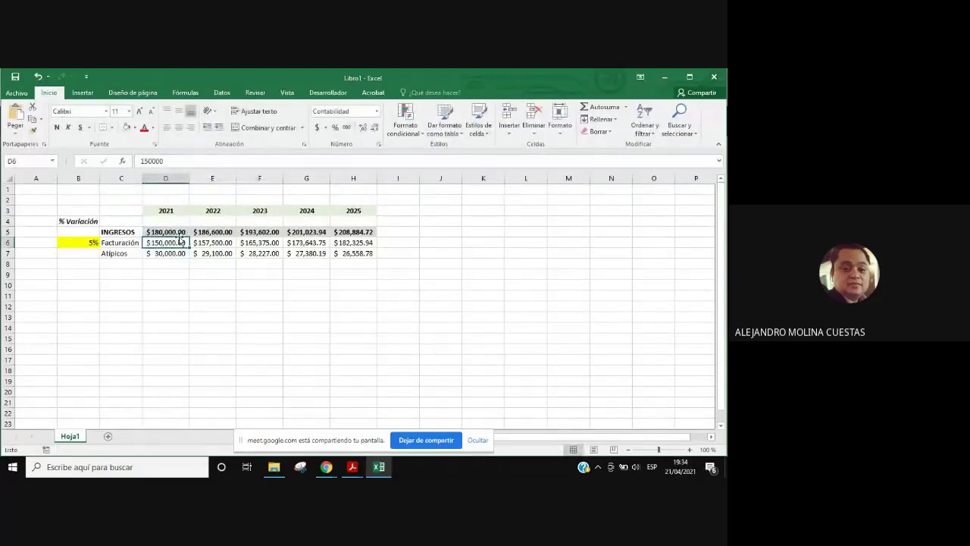
Step: Add a bold GASTOS heading in cell C9
{"action": "left_click", "coordinate": [182, 232]}
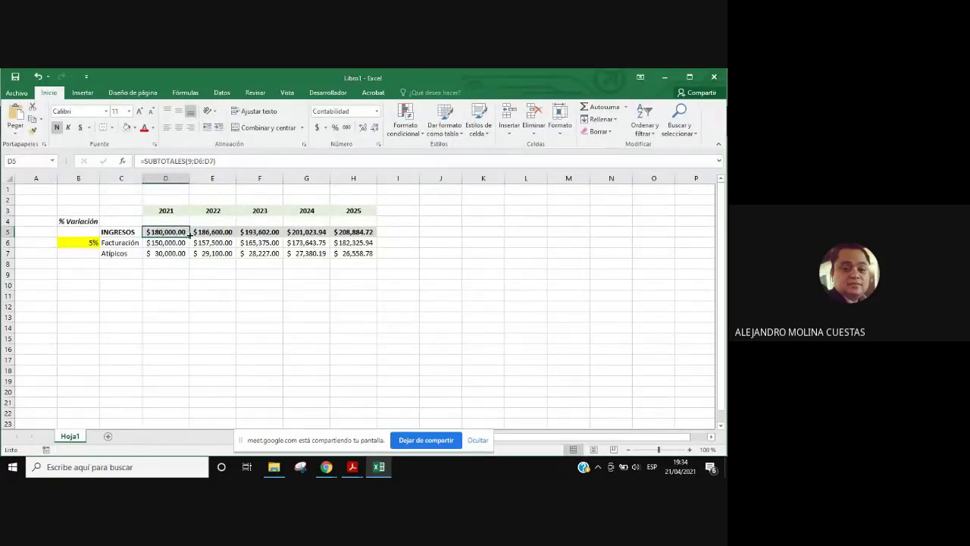
{"action": "left_click_drag", "start_coordinate": [309, 230], "coordinate": [360, 232]}
{"action": "left_click", "coordinate": [122, 274]}
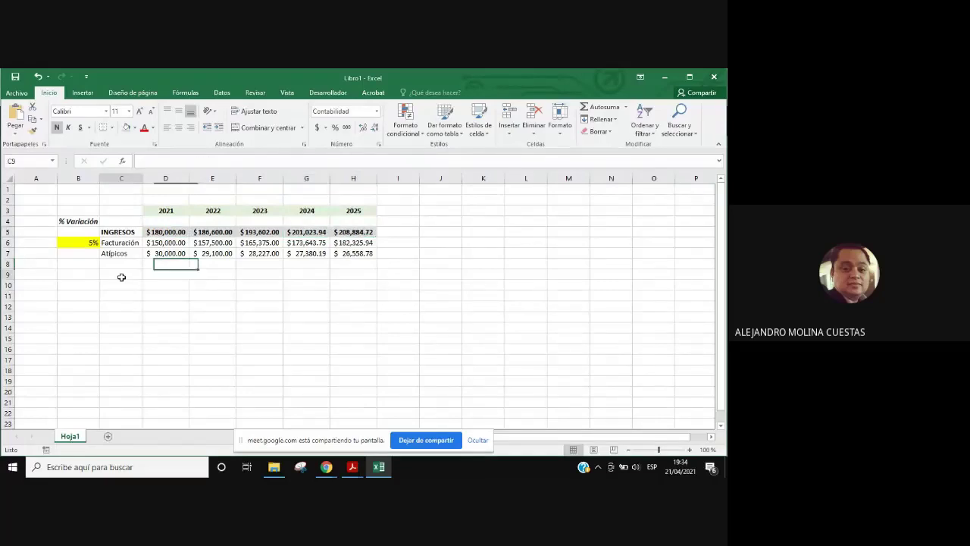
{"action": "type", "text": "G"}
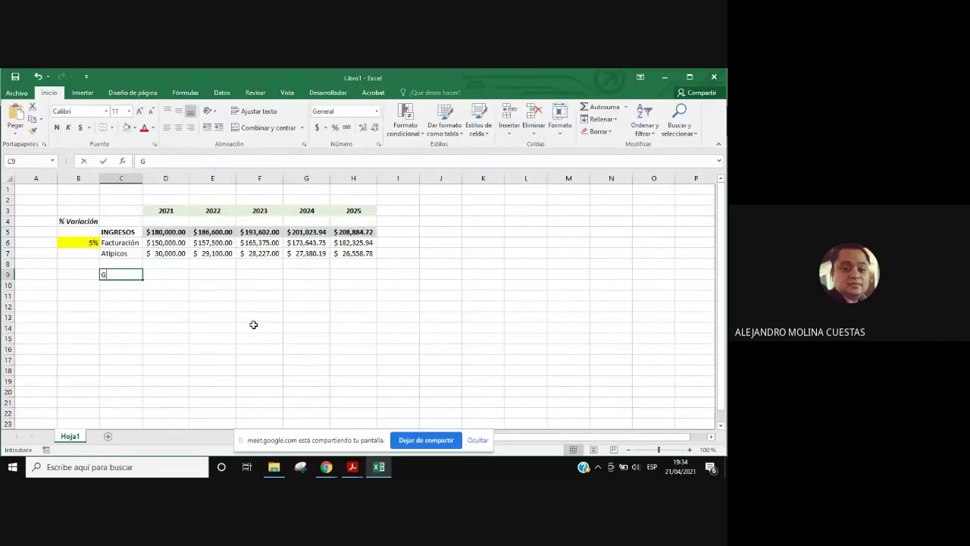
{"action": "type", "text": "ASTOS"}
{"action": "key", "text": "Return"}
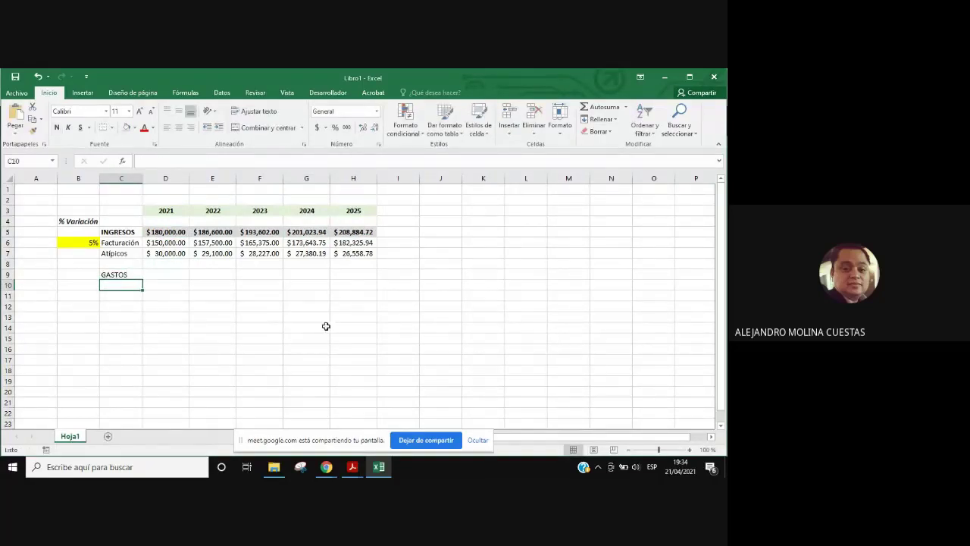
{"action": "left_click", "coordinate": [115, 276]}
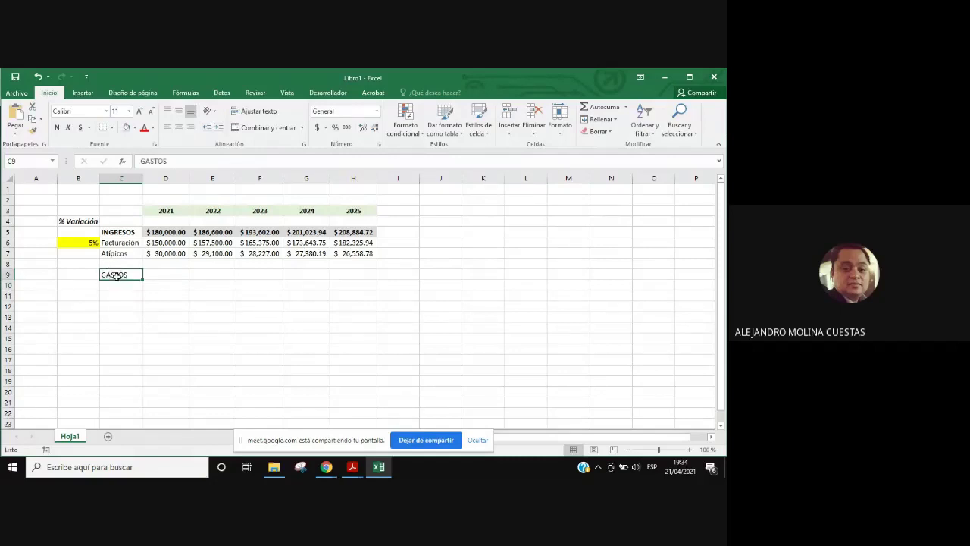
{"action": "left_click", "coordinate": [64, 131]}
{"action": "left_click", "coordinate": [129, 296]}
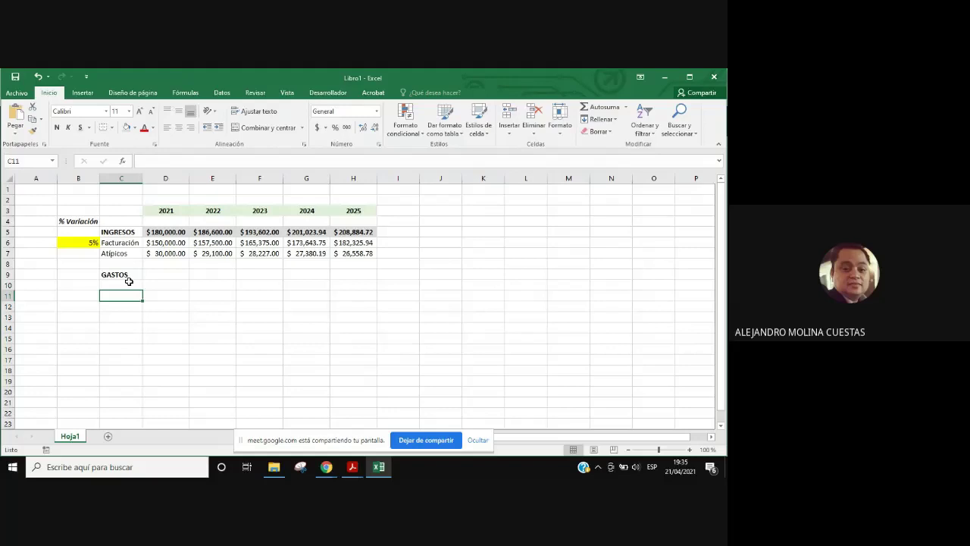
Step: List Personal and Amortización under GASTOS and widen column C to fit them
{"action": "left_click", "coordinate": [129, 282]}
{"action": "type", "text": "P"}
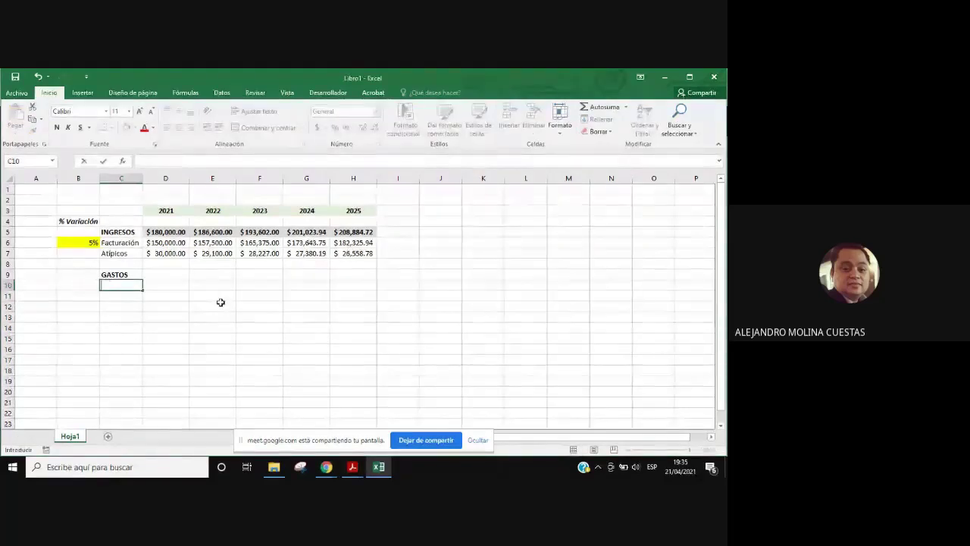
{"action": "type", "text": "ersonal"}
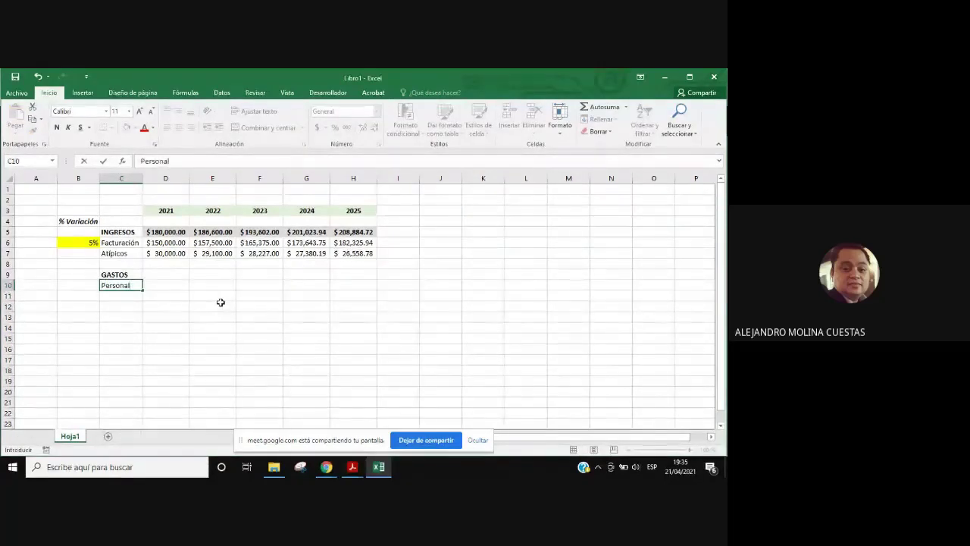
{"action": "key", "text": "Return"}
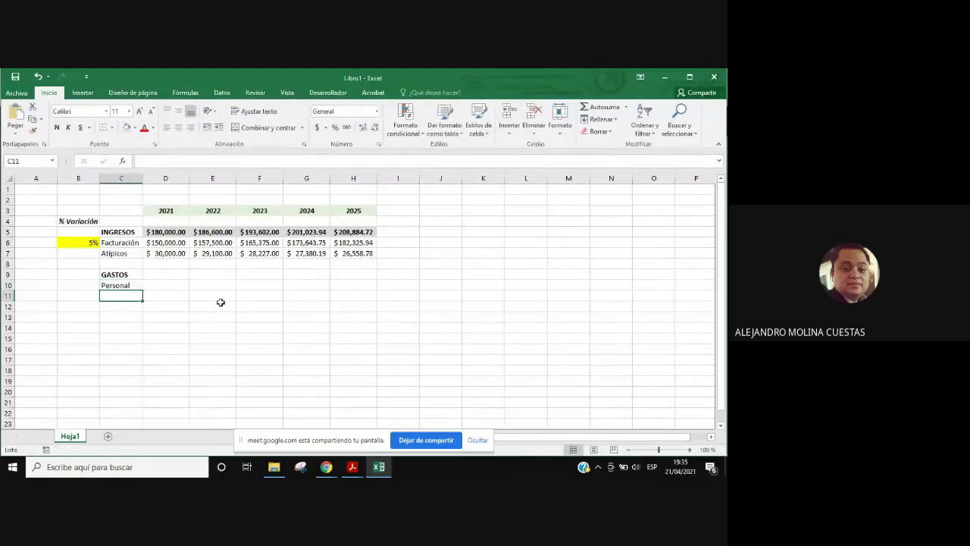
{"action": "type", "text": "Amortiz"}
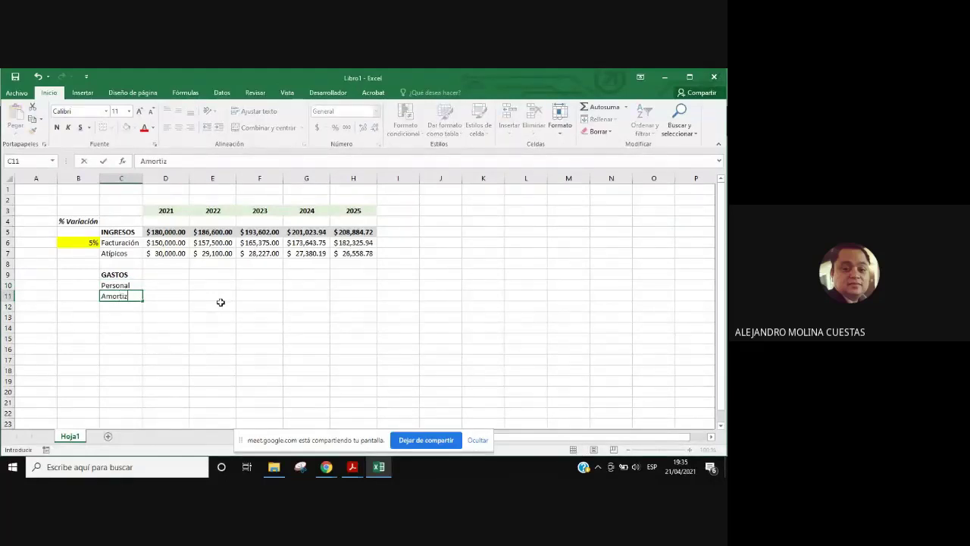
{"action": "type", "text": "ación"}
{"action": "key", "text": "Return"}
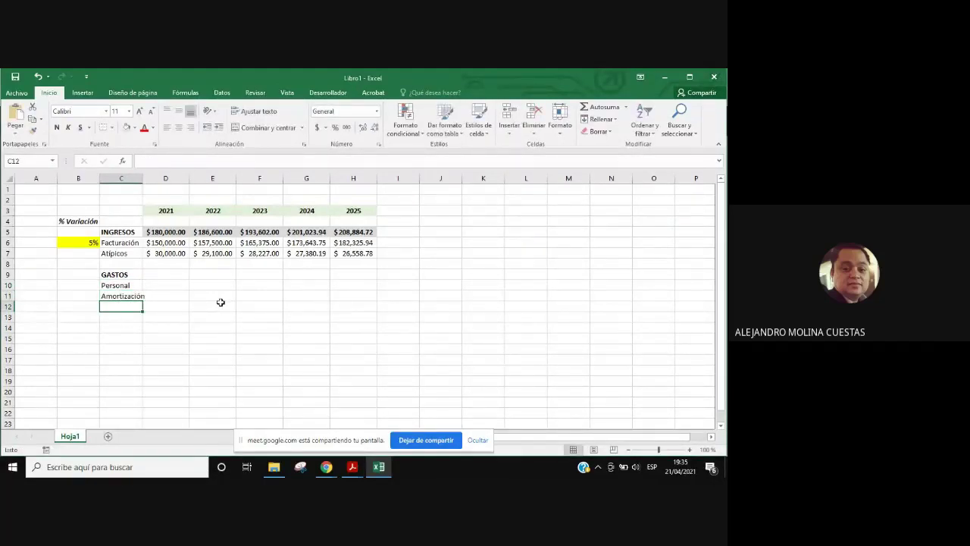
{"action": "left_click_drag", "start_coordinate": [143, 177], "coordinate": [157, 177]}
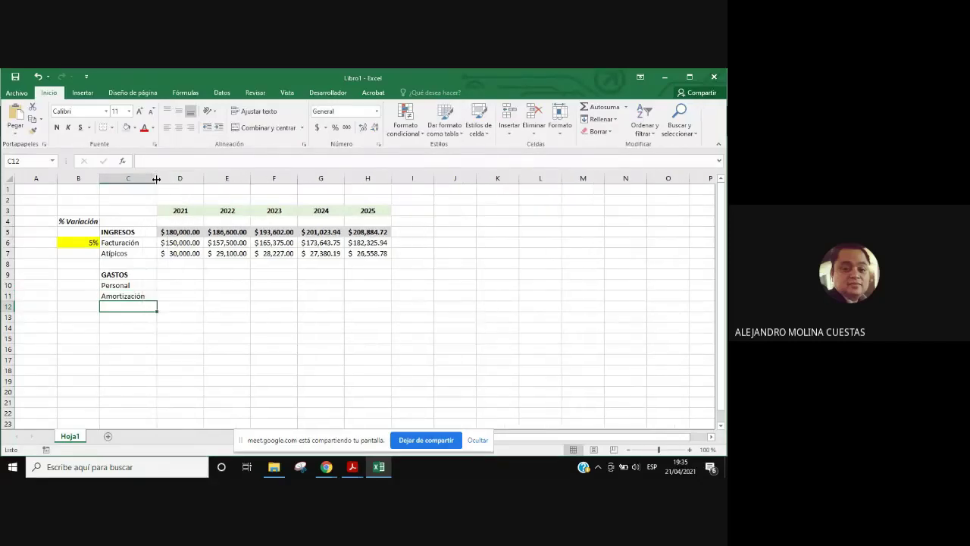
Step: Check the PDF guide, then add Alquileres as the third expense in C12
{"action": "mouse_move", "coordinate": [318, 473]}
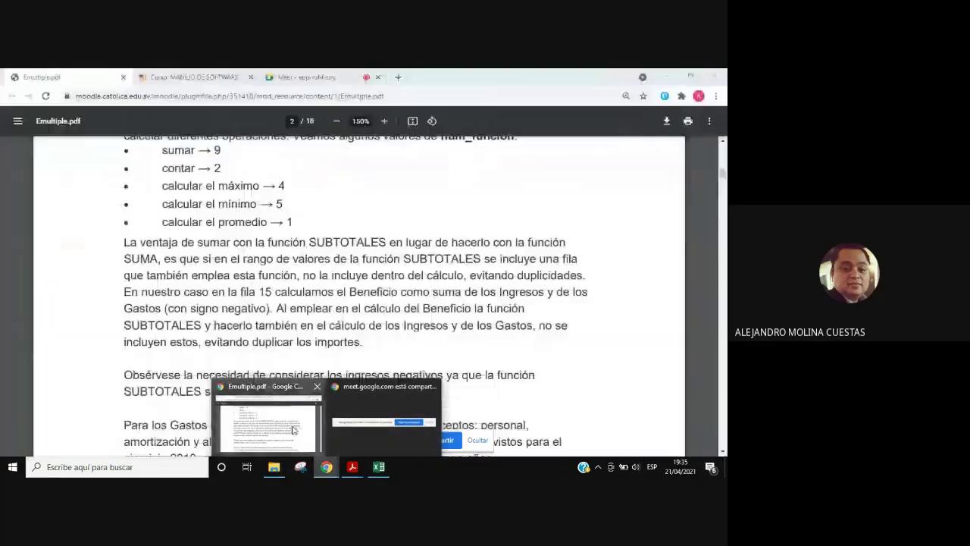
{"action": "left_click", "coordinate": [280, 424]}
{"action": "scroll", "coordinate": [296, 328], "scroll_direction": "up", "scroll_amount": 3}
{"action": "scroll", "coordinate": [296, 328], "scroll_direction": "up", "scroll_amount": 3}
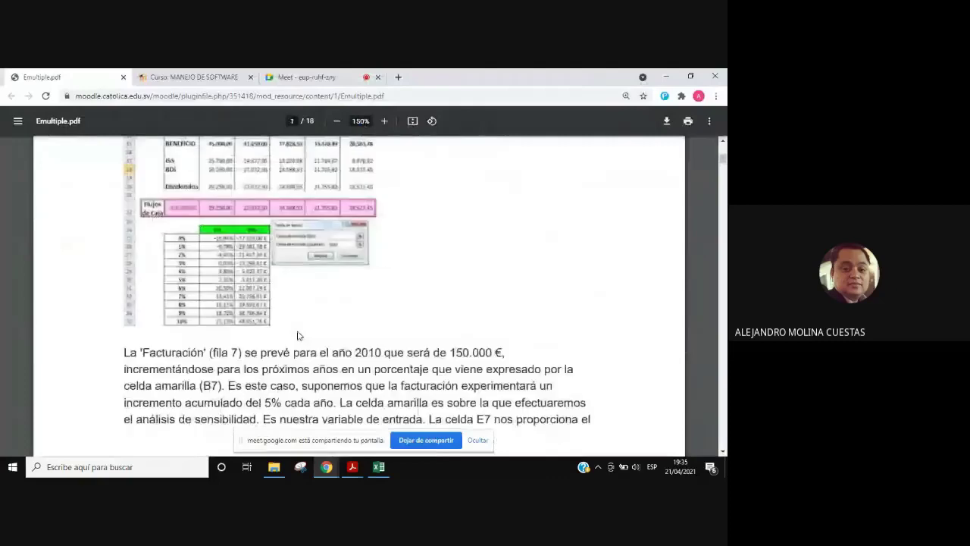
{"action": "scroll", "coordinate": [298, 335], "scroll_direction": "up", "scroll_amount": 3}
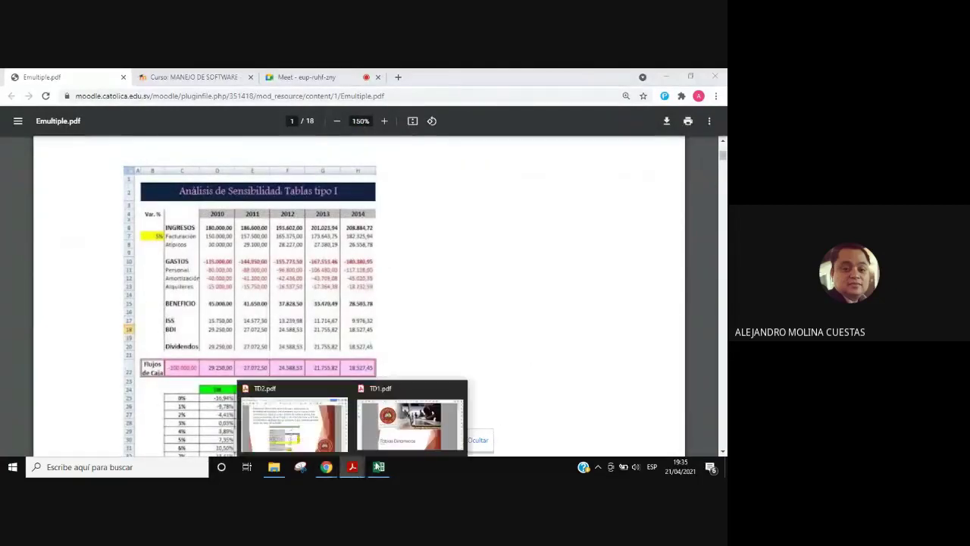
{"action": "left_click", "coordinate": [378, 467]}
{"action": "type", "text": "A"}
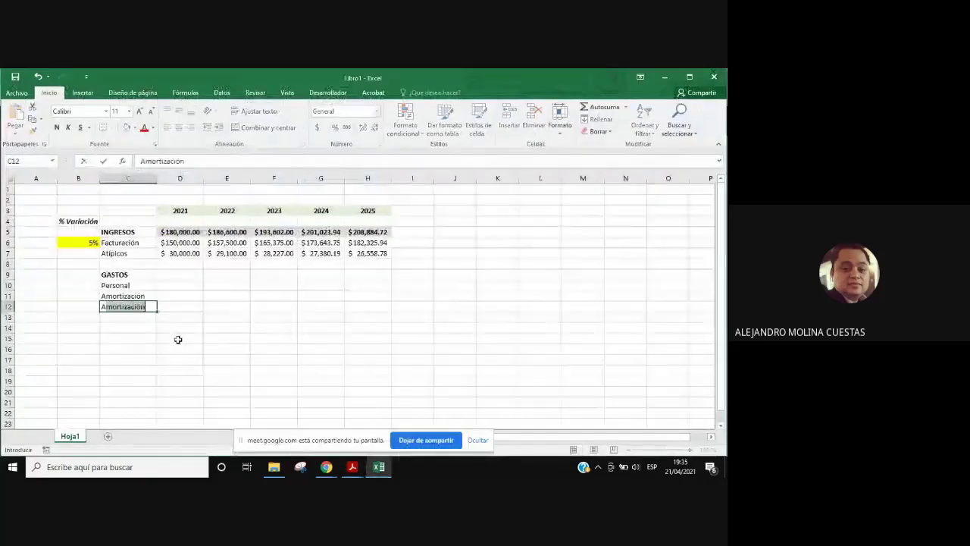
{"action": "type", "text": "lquileres"}
{"action": "key", "text": "Return"}
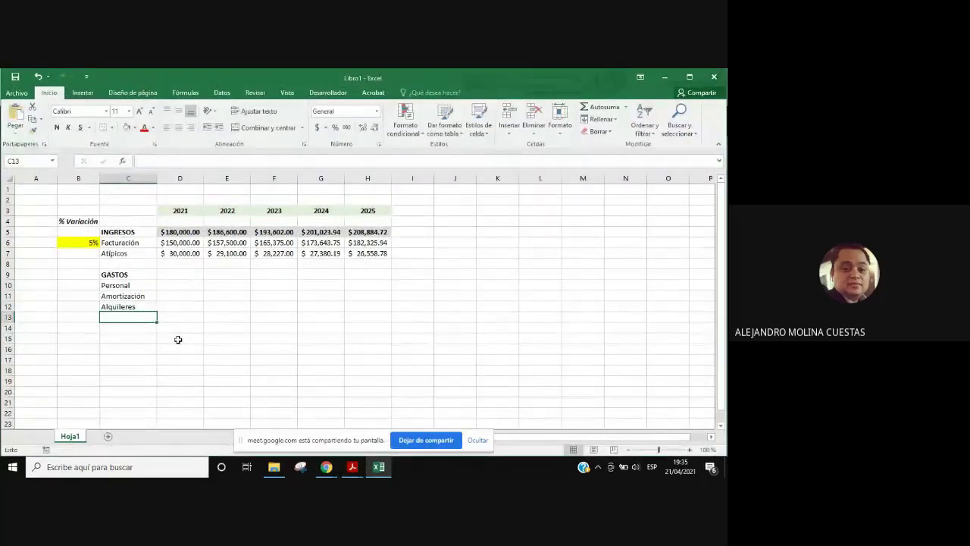
Step: Select D10 and bring the guide PDF forward to read Personal's 2021 amount
{"action": "left_click", "coordinate": [175, 286]}
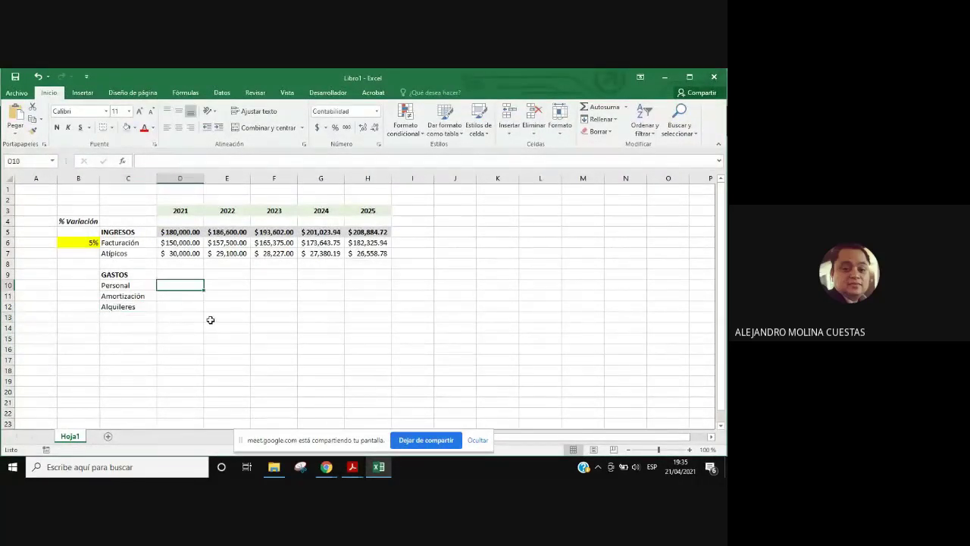
{"action": "left_click", "coordinate": [326, 466]}
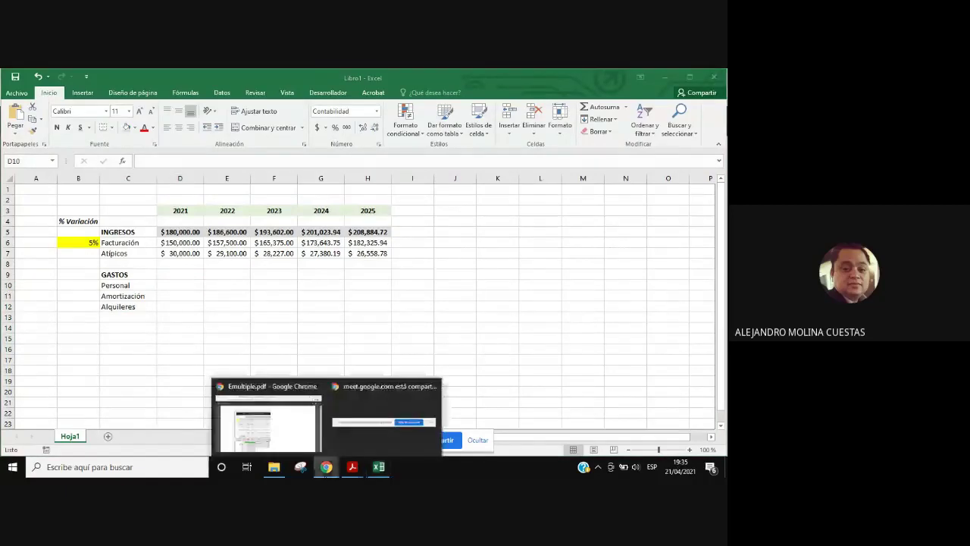
{"action": "left_click", "coordinate": [297, 431]}
{"action": "mouse_move", "coordinate": [328, 467]}
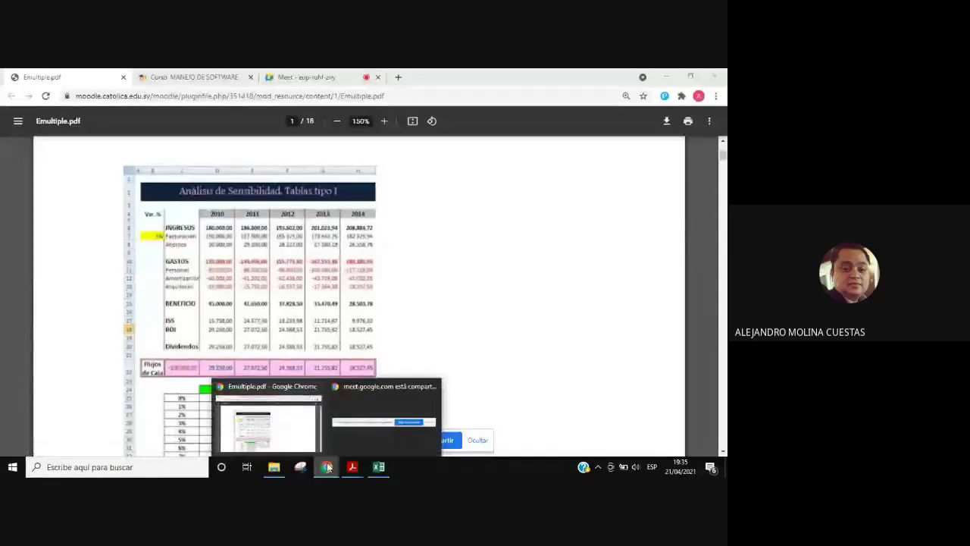
Step: Enter the Personal, Amortización and Alquileres 2021 amounts (80000, -40,000, -15000) in D10:D12, then select D10:H12
{"action": "left_click", "coordinate": [379, 467]}
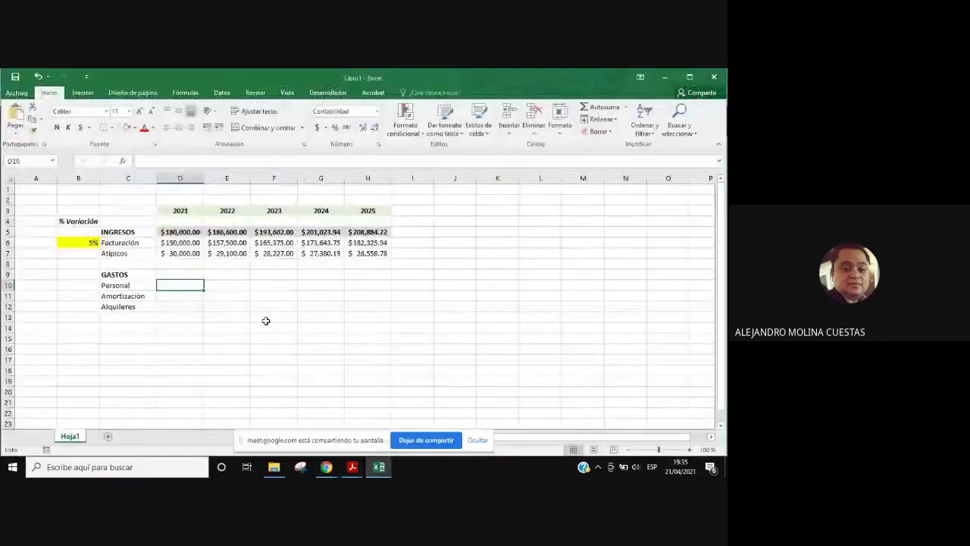
{"action": "type", "text": "8000"}
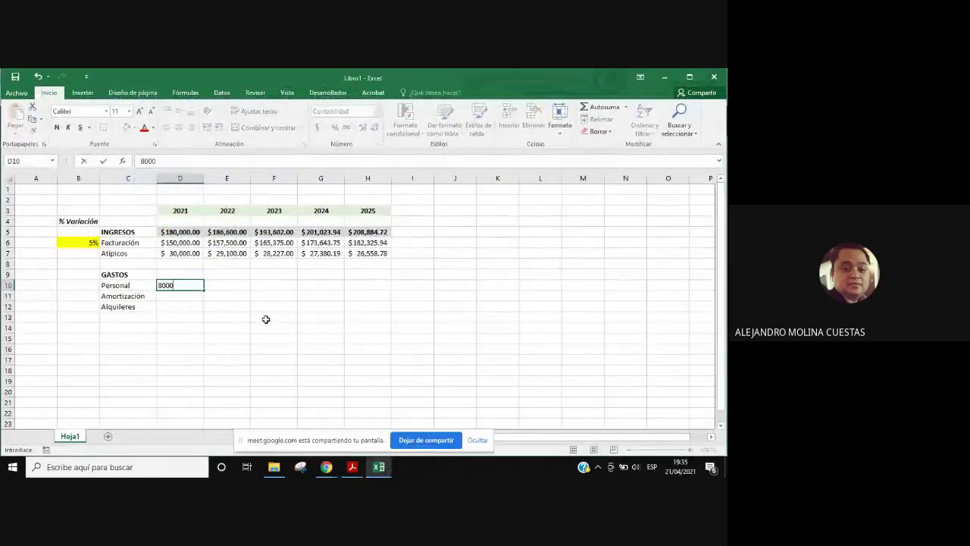
{"action": "type", "text": "0"}
{"action": "key", "text": "Return"}
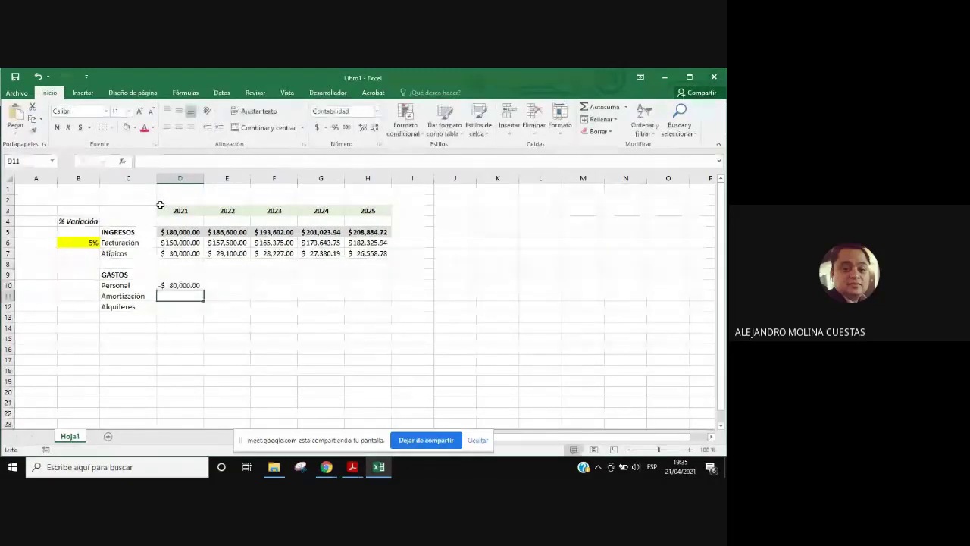
{"action": "type", "text": "-$ 40,000"}
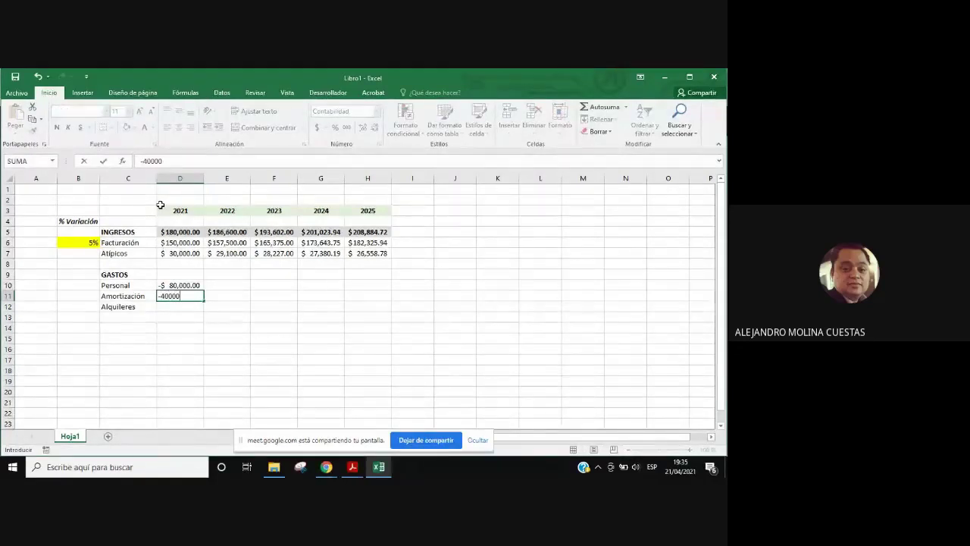
{"action": "key", "text": "Return"}
{"action": "type", "text": "-1"}
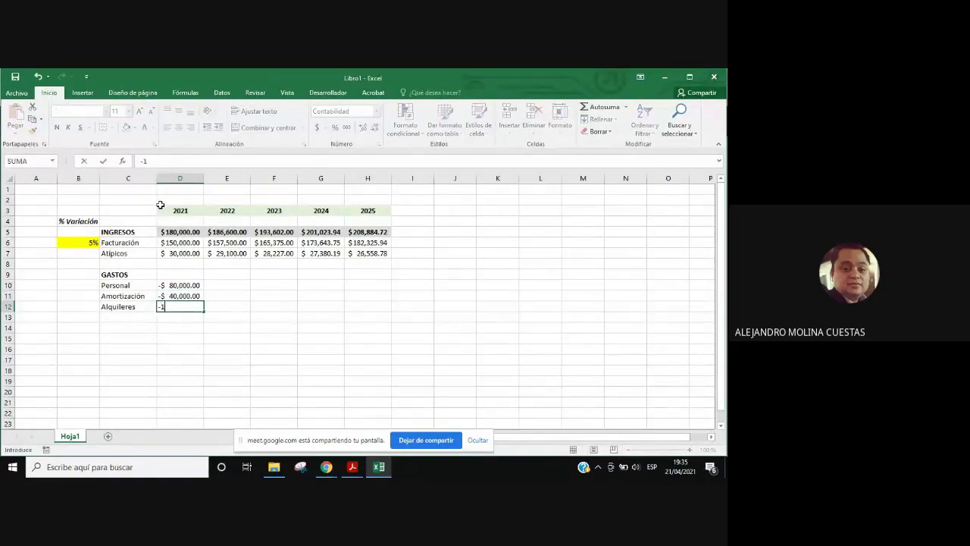
{"action": "type", "text": "5000"}
{"action": "key", "text": "Return"}
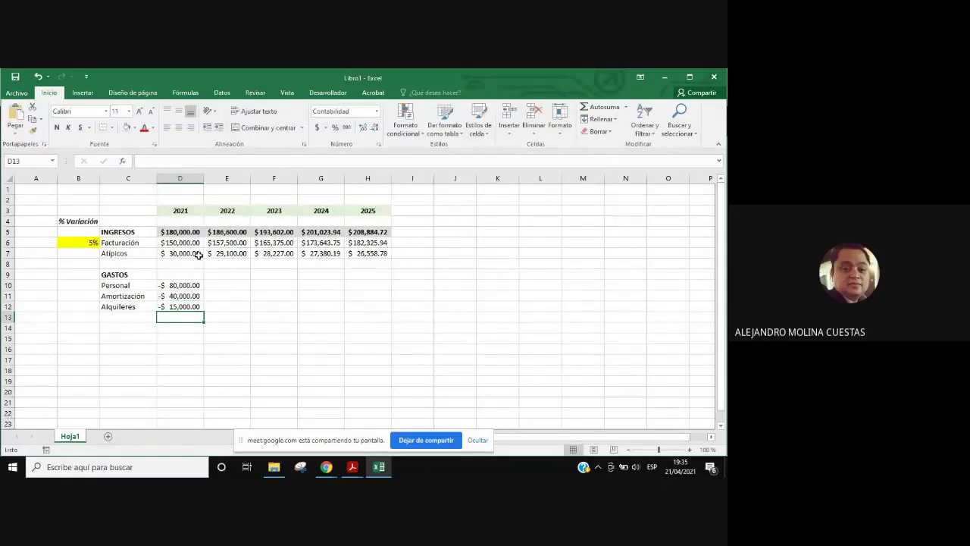
{"action": "left_click_drag", "start_coordinate": [172, 285], "coordinate": [375, 310]}
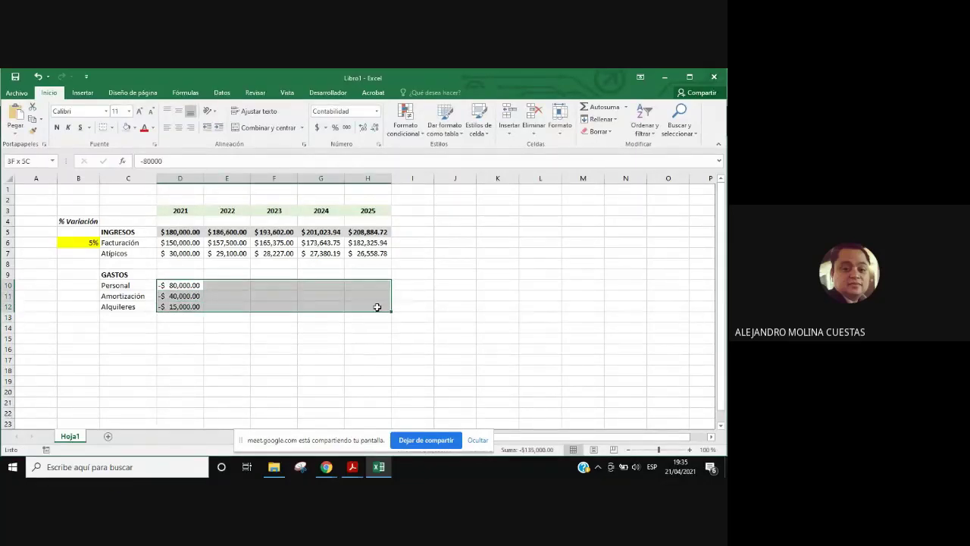
Step: Format D9:H12 as Moneda currency with negative amounts in red
{"action": "right_click", "coordinate": [242, 297]}
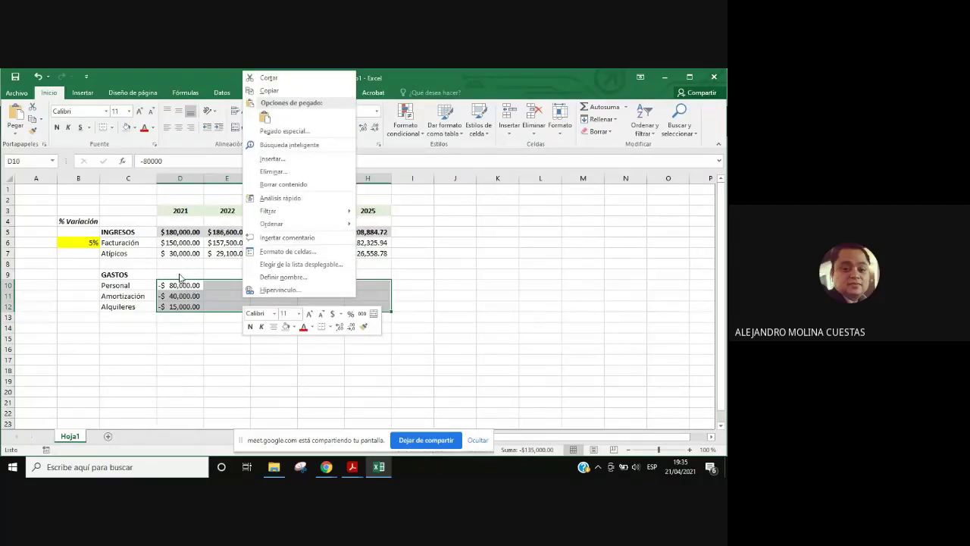
{"action": "left_click_drag", "start_coordinate": [179, 277], "coordinate": [361, 307]}
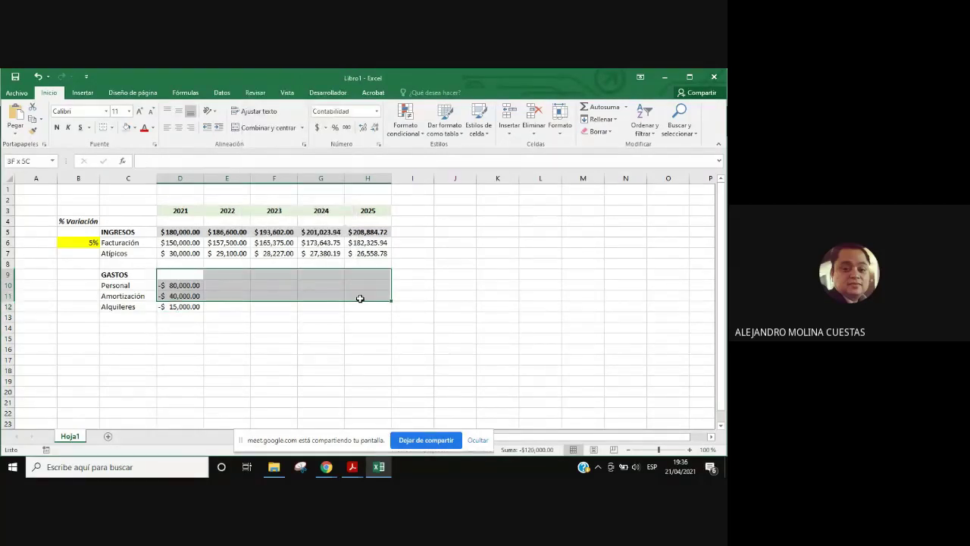
{"action": "right_click", "coordinate": [341, 287]}
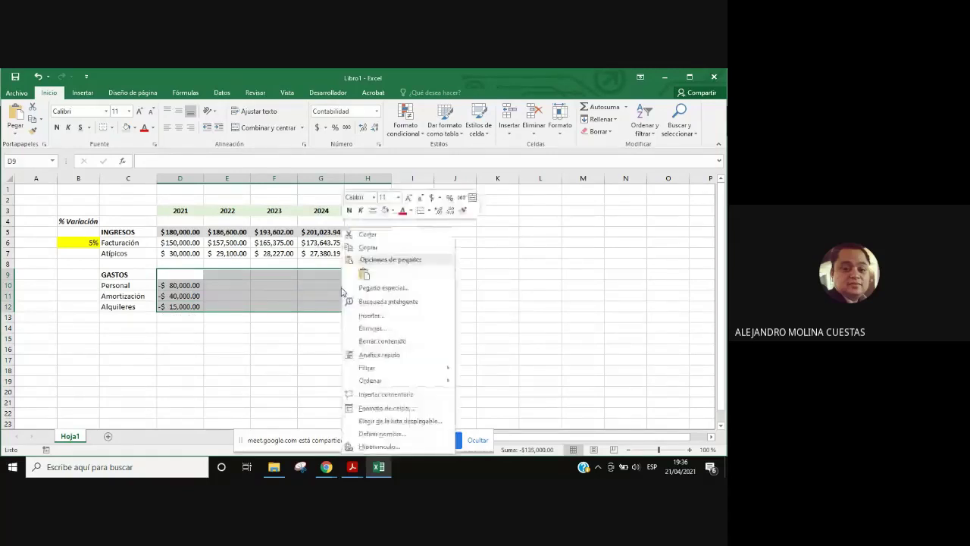
{"action": "left_click", "coordinate": [397, 412]}
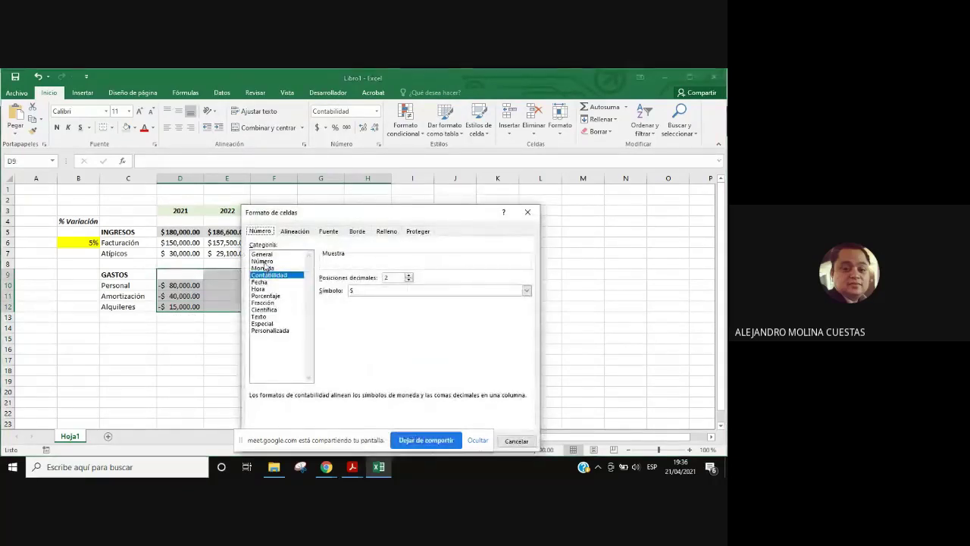
{"action": "left_click", "coordinate": [263, 268]}
{"action": "left_click", "coordinate": [342, 332]}
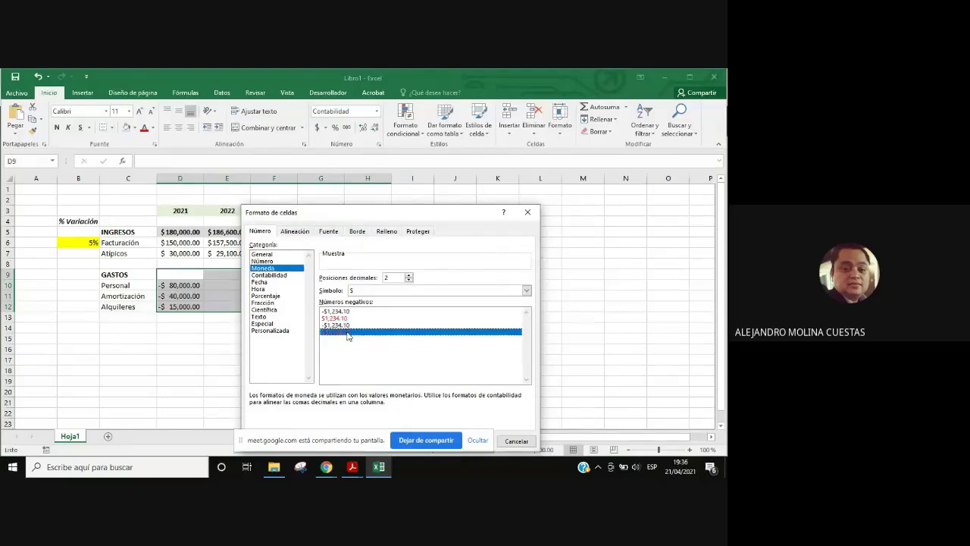
{"action": "left_click", "coordinate": [477, 440]}
{"action": "left_click", "coordinate": [477, 442]}
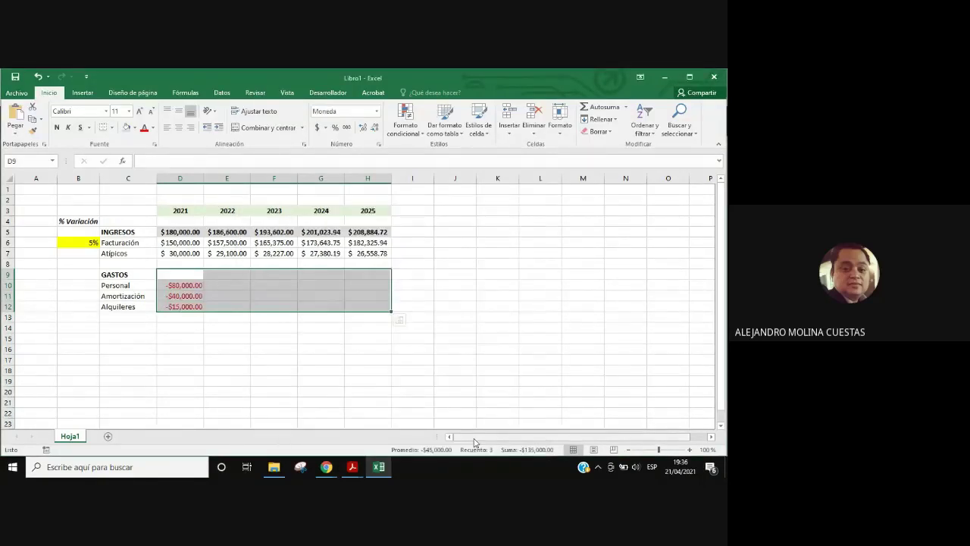
{"action": "left_click", "coordinate": [284, 339]}
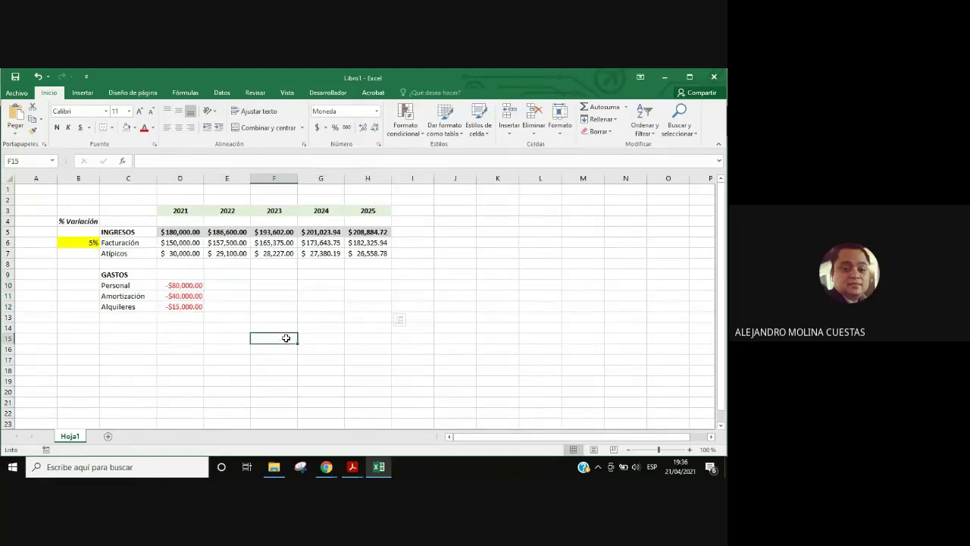
{"action": "left_click", "coordinate": [172, 286]}
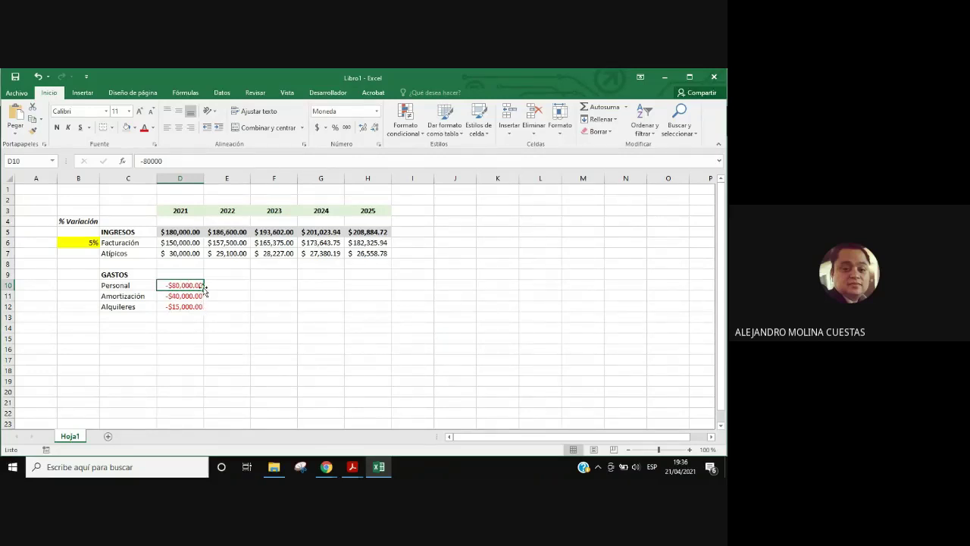
{"action": "left_click", "coordinate": [326, 468]}
Step: Scroll Emultiple.pdf to the Análisis de Sensibilidad table, then return to Excel
{"action": "left_click", "coordinate": [288, 429]}
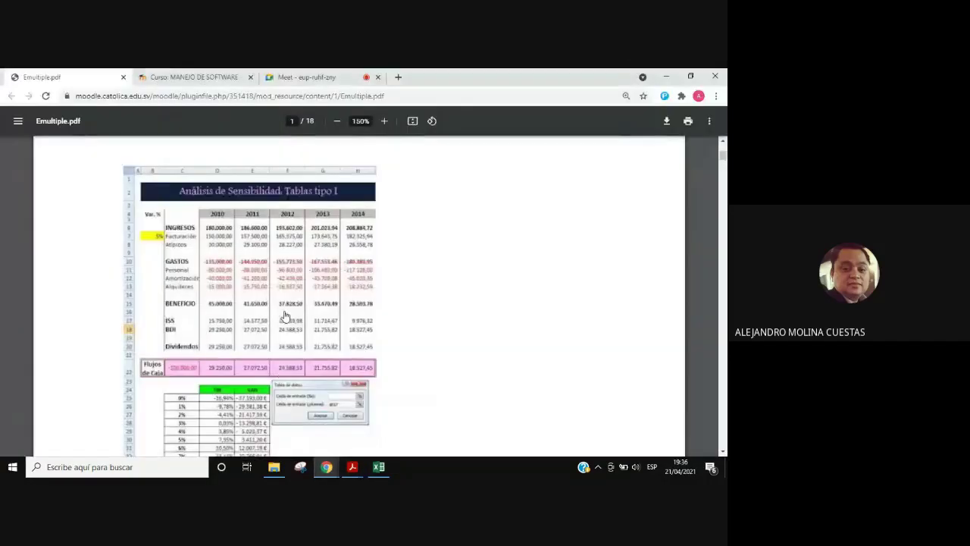
{"action": "scroll", "coordinate": [383, 362], "scroll_direction": "down", "scroll_amount": 3}
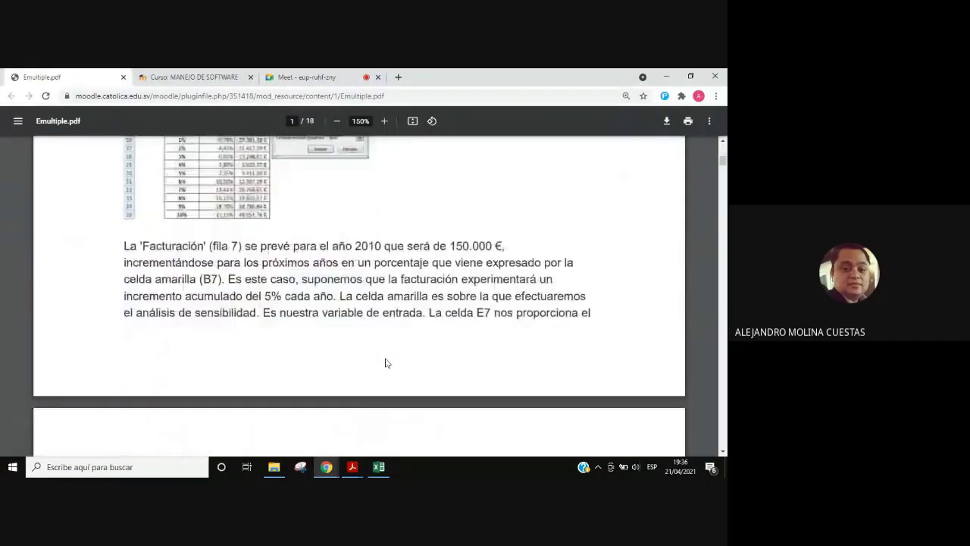
{"action": "scroll", "coordinate": [387, 363], "scroll_direction": "up", "scroll_amount": 2}
{"action": "scroll", "coordinate": [386, 363], "scroll_direction": "up", "scroll_amount": 2}
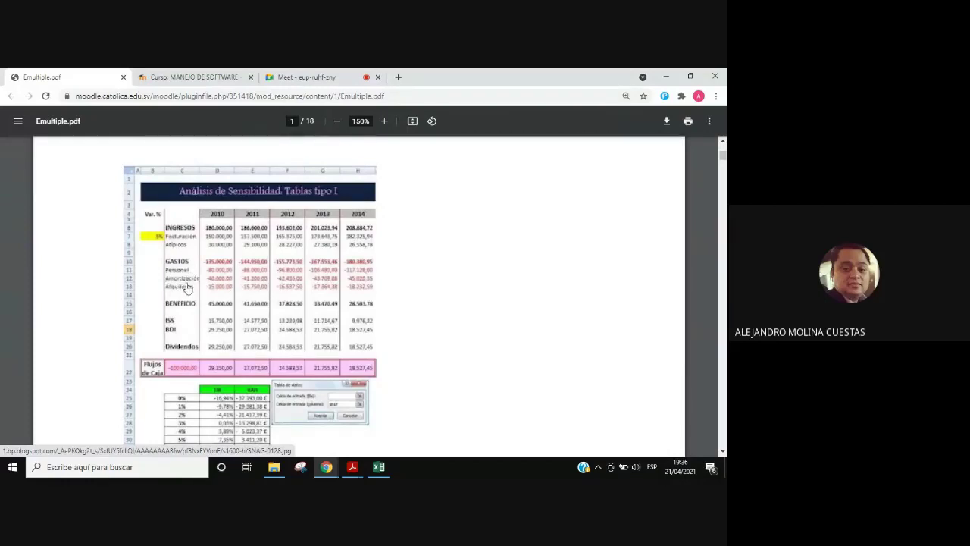
{"action": "left_click", "coordinate": [385, 471]}
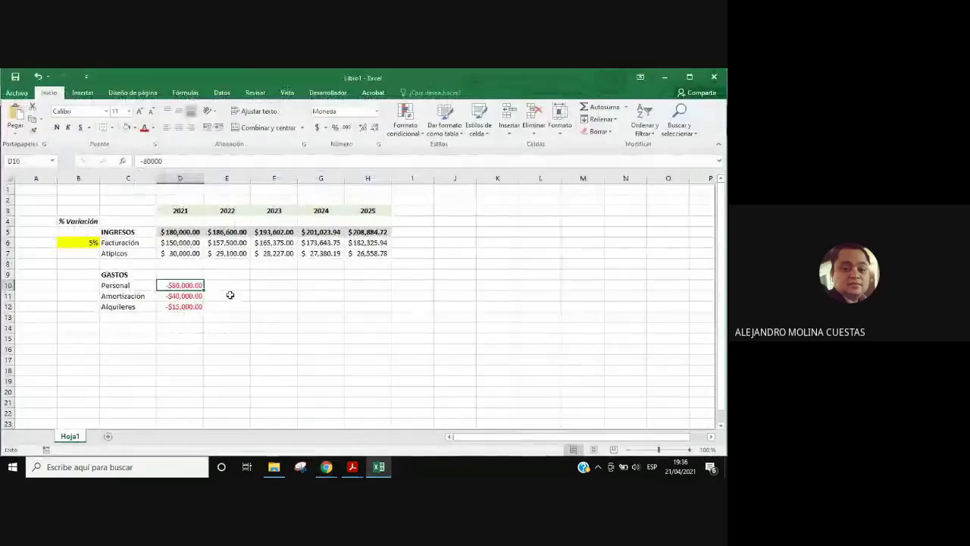
Step: Copy E6's growth formula into E10 and change it to =D10*(1+0.1), giving -$88,000.00
{"action": "key", "text": "Up"}
{"action": "key", "text": "Up"}
{"action": "key", "text": "Up"}
{"action": "key", "text": "Right"}
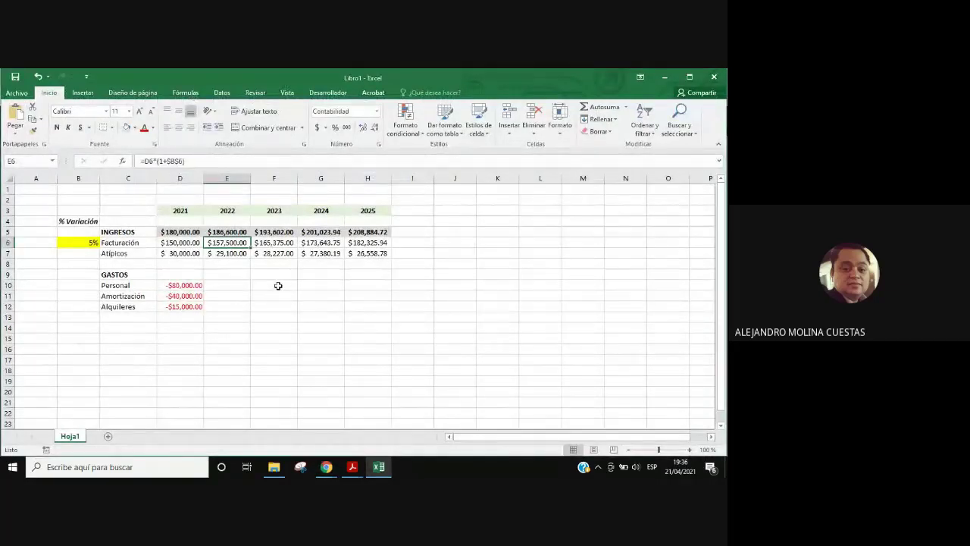
{"action": "key", "text": "ctrl+c"}
{"action": "left_click", "coordinate": [236, 282]}
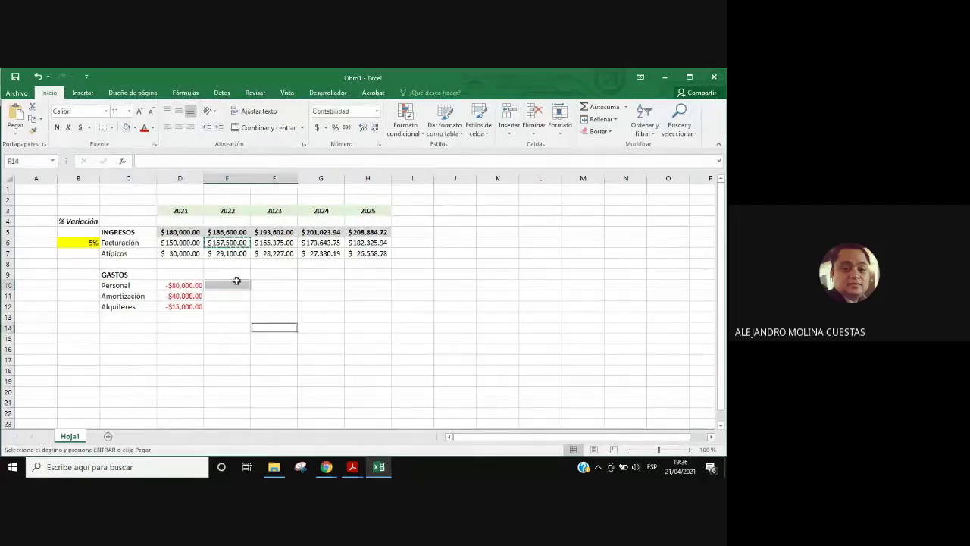
{"action": "key", "text": "ctrl+v"}
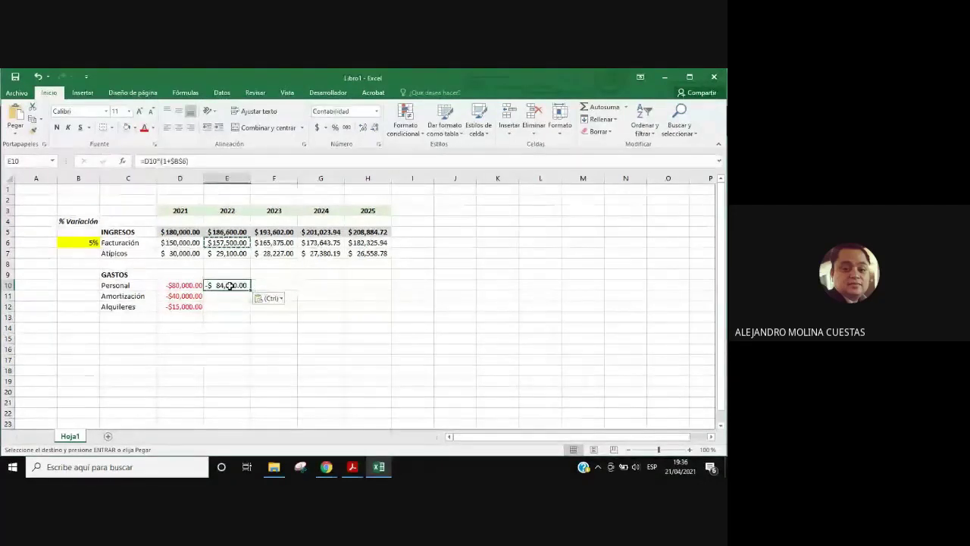
{"action": "key", "text": "Escape"}
{"action": "double_click", "coordinate": [208, 288]}
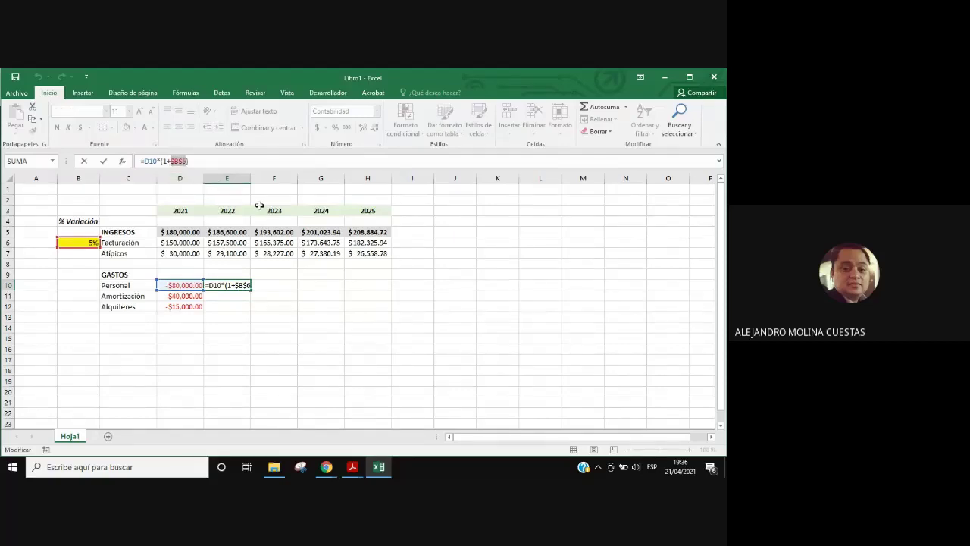
{"action": "type", "text": "0.1"}
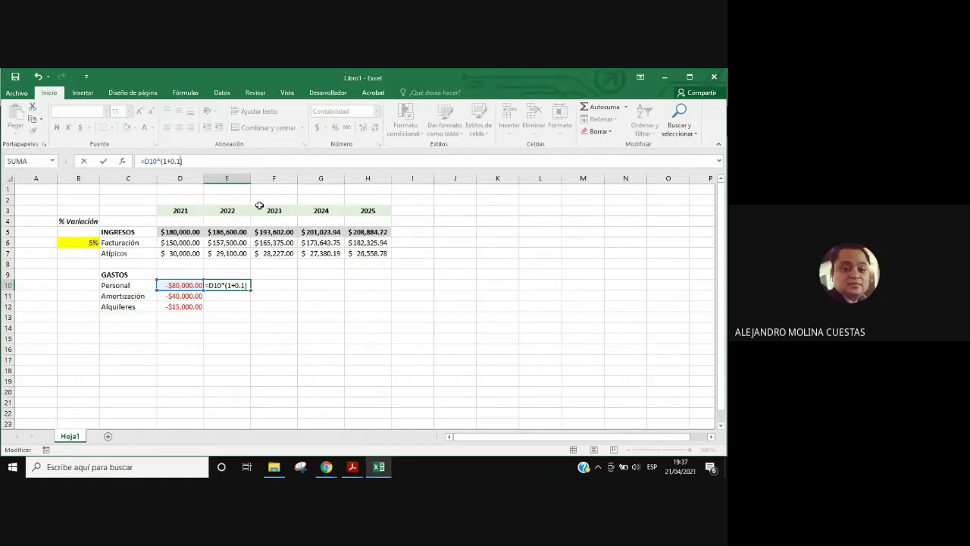
{"action": "key", "text": "shift+Tab"}
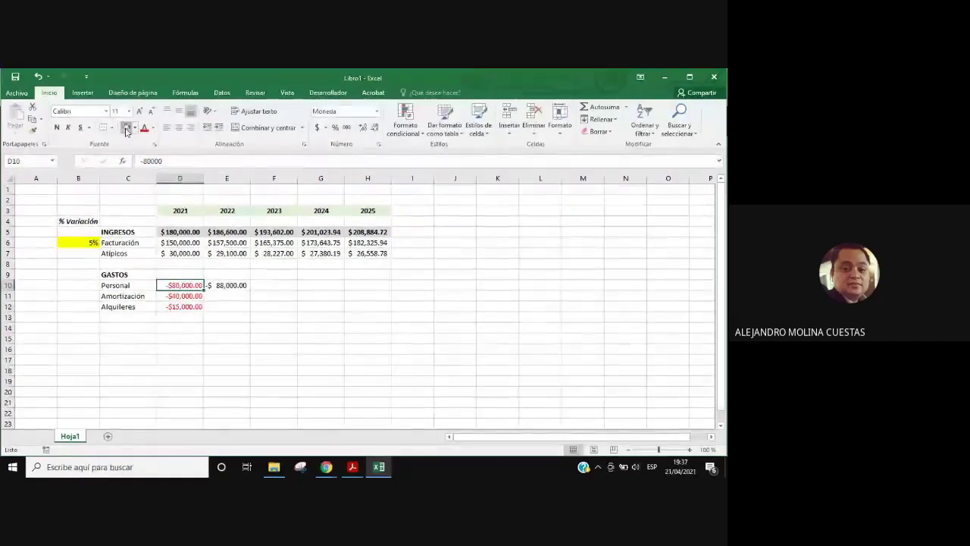
Step: Copy 2021 Personal's red currency format onto the 2022–2025 expense cells E10:H12
{"action": "left_click", "coordinate": [31, 130]}
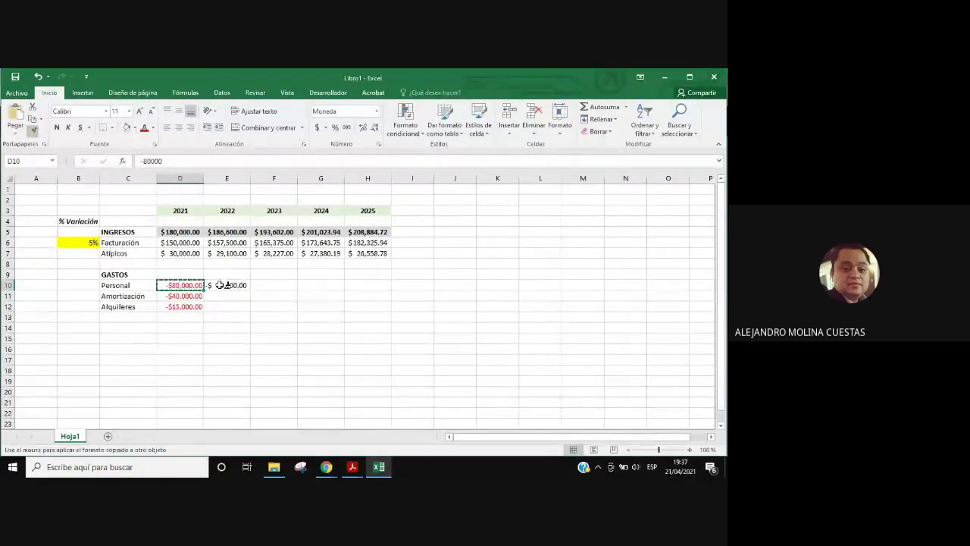
{"action": "left_click_drag", "start_coordinate": [228, 285], "coordinate": [378, 311]}
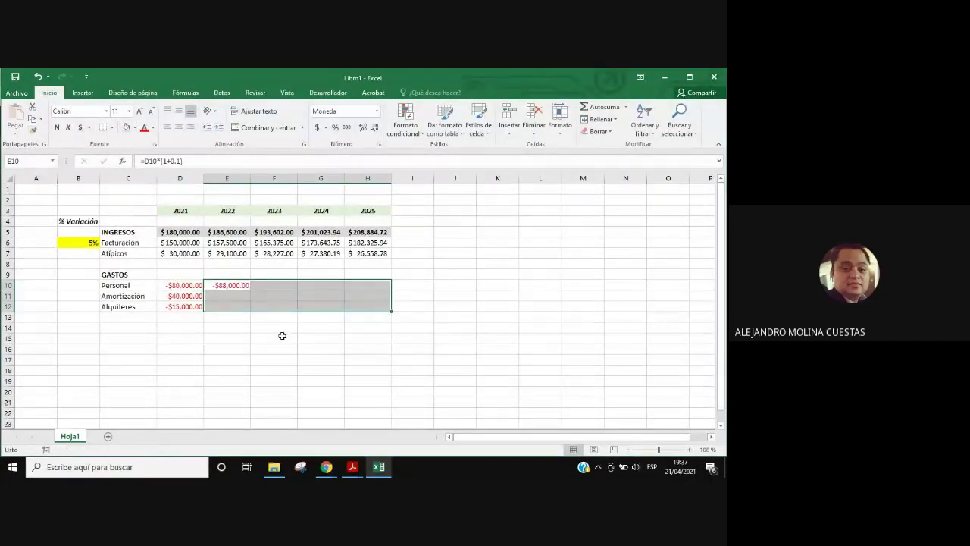
{"action": "key", "text": "shift+BackSpace"}
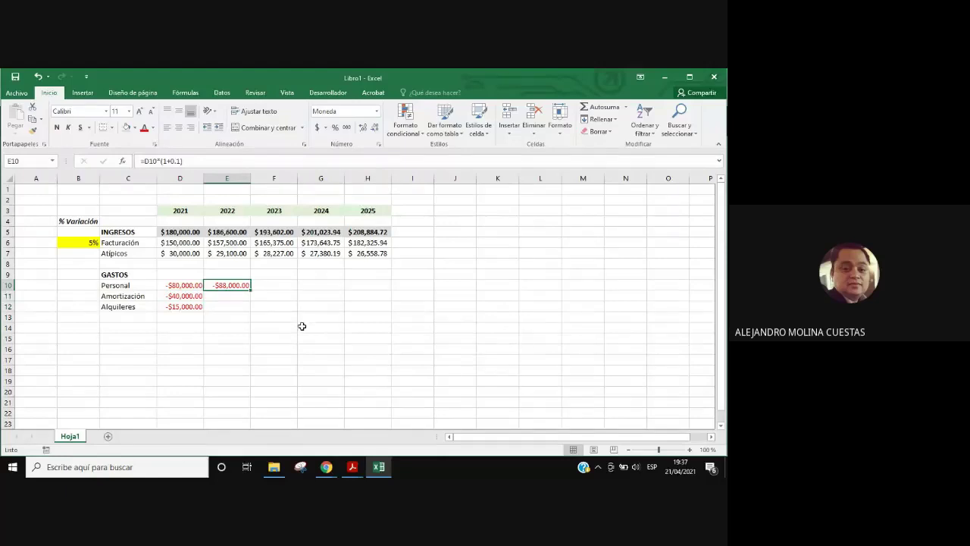
Step: Fill the Personal formula down and set 2022 Amortización to 3% growth (-$41,200.00)
{"action": "left_click_drag", "start_coordinate": [251, 289], "coordinate": [229, 296]}
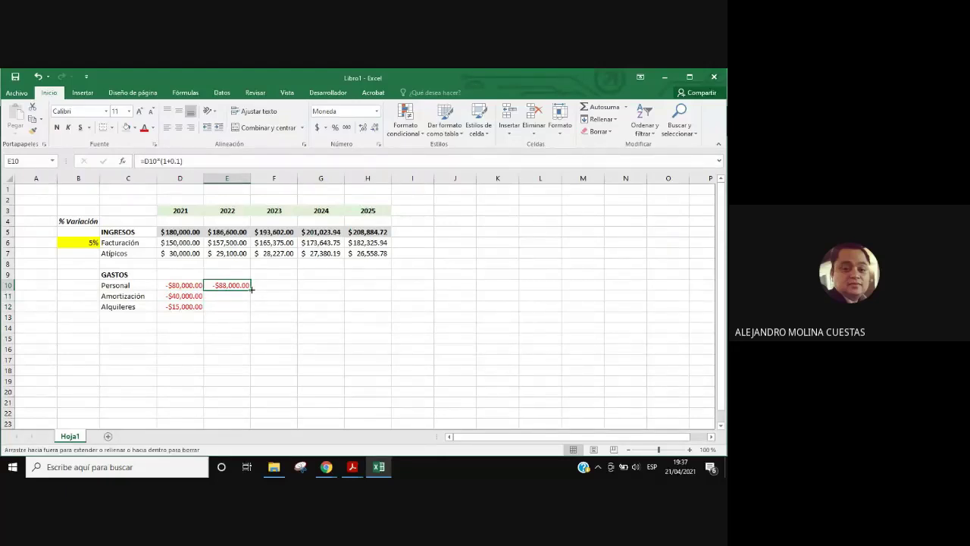
{"action": "left_click", "coordinate": [228, 297]}
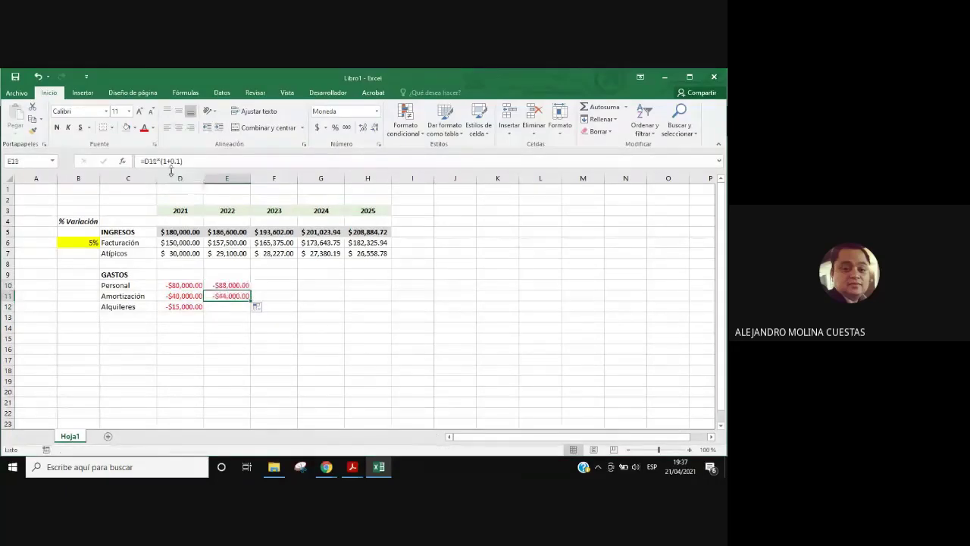
{"action": "left_click", "coordinate": [189, 165]}
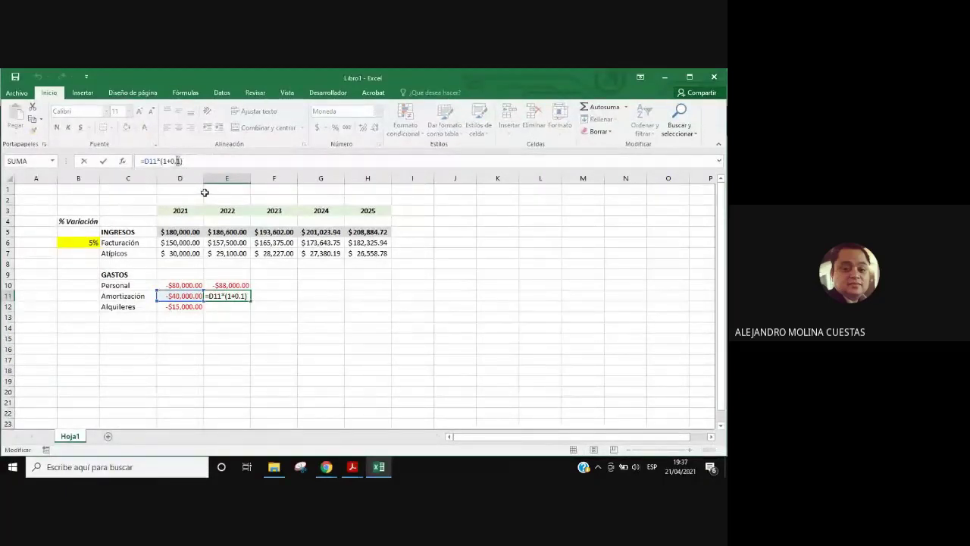
{"action": "type", "text": "03"}
{"action": "key", "text": "ctrl+Return"}
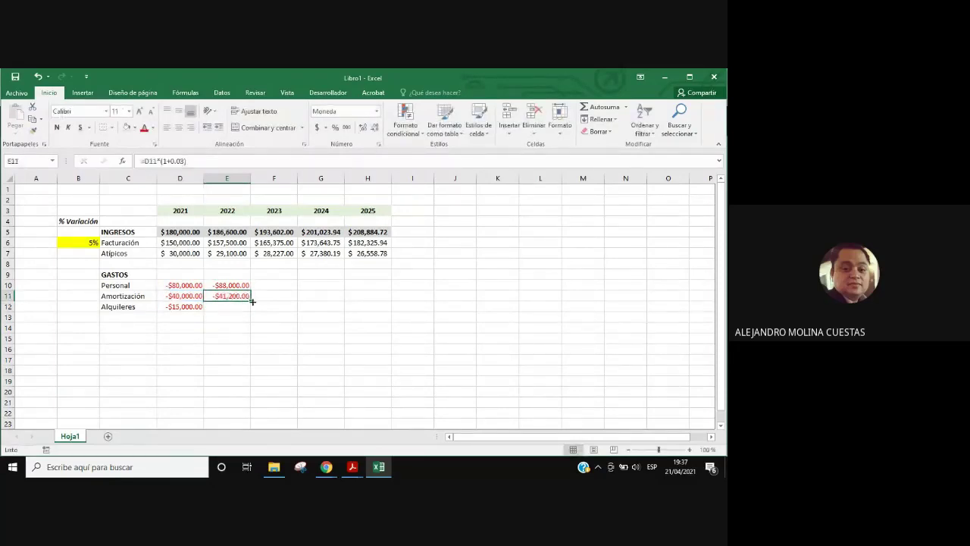
Step: Project 2022 Alquileres at 5% growth (-$15,750.00), then check the Emultiple.pdf guide
{"action": "left_click_drag", "start_coordinate": [250, 299], "coordinate": [250, 310]}
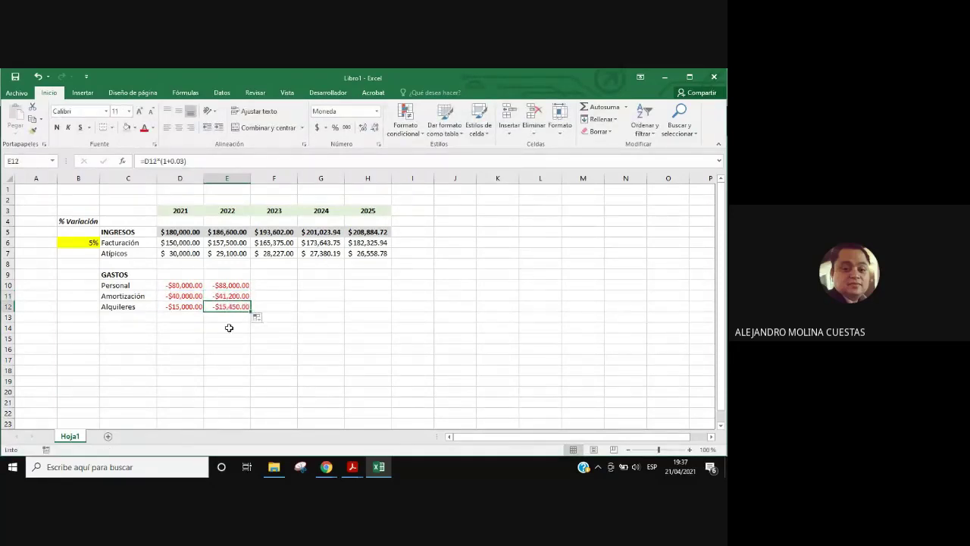
{"action": "left_click", "coordinate": [180, 161]}
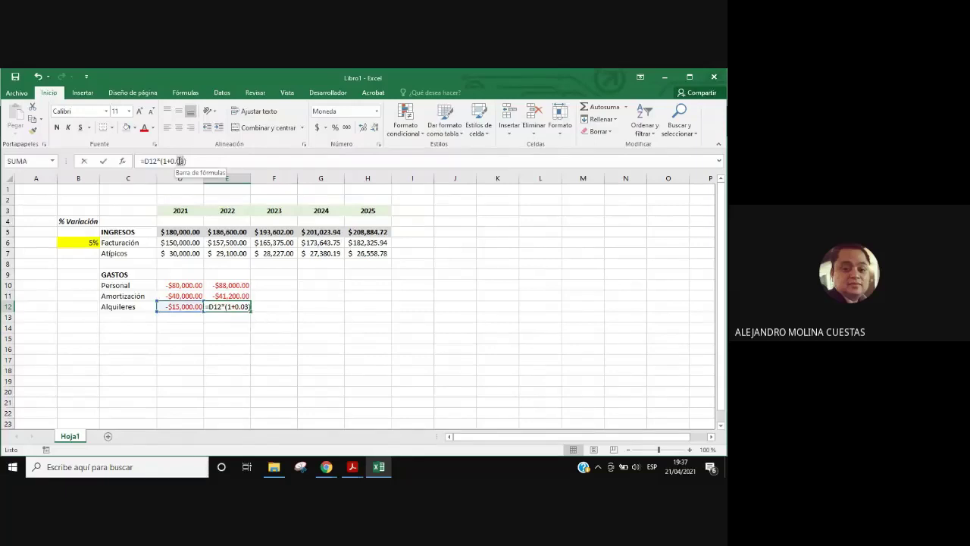
{"action": "left_click", "coordinate": [182, 161]}
{"action": "type", "text": "5"}
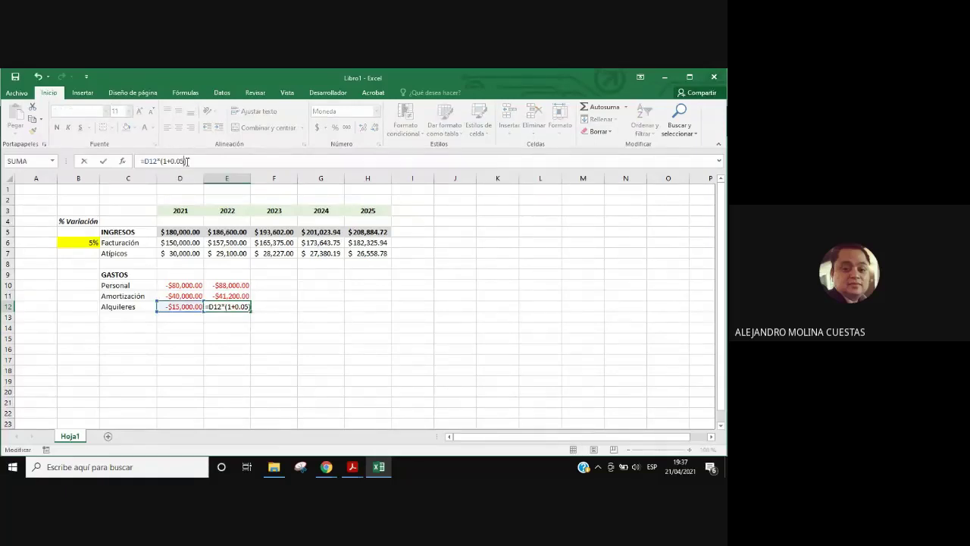
{"action": "key", "text": "Return"}
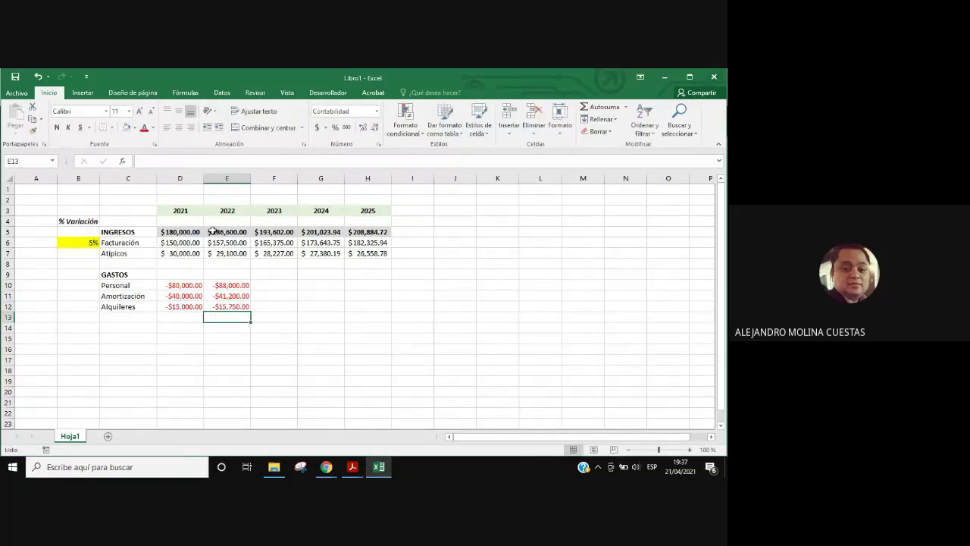
{"action": "mouse_move", "coordinate": [382, 464]}
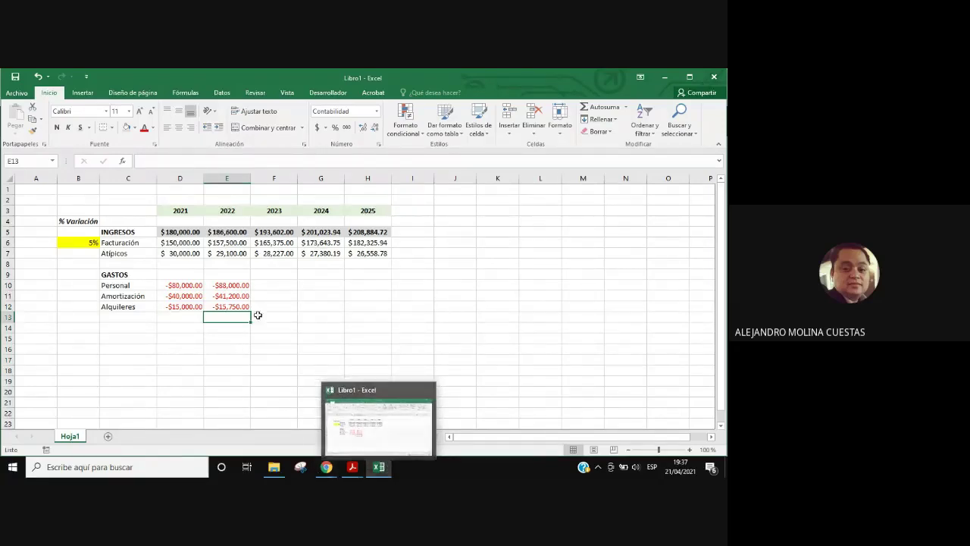
{"action": "mouse_move", "coordinate": [331, 470]}
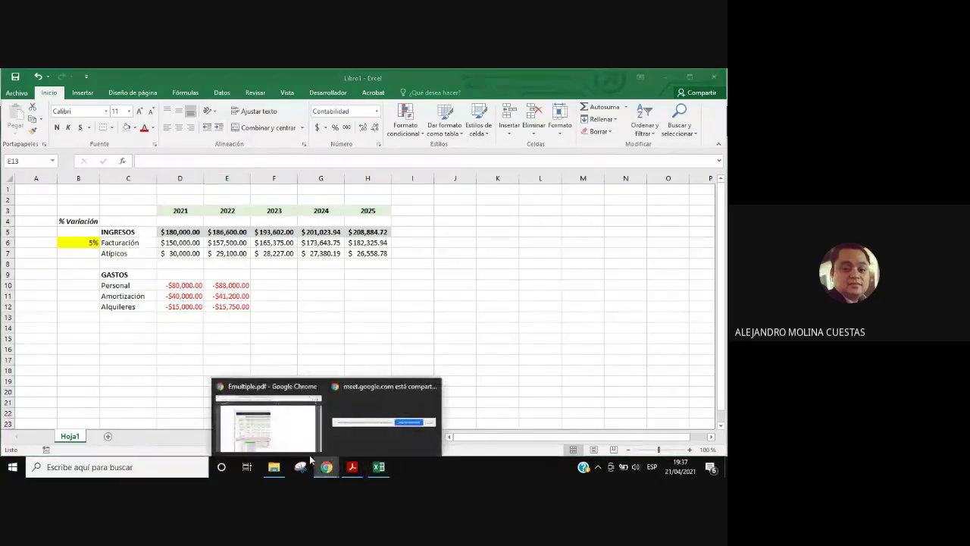
{"action": "left_click", "coordinate": [262, 421]}
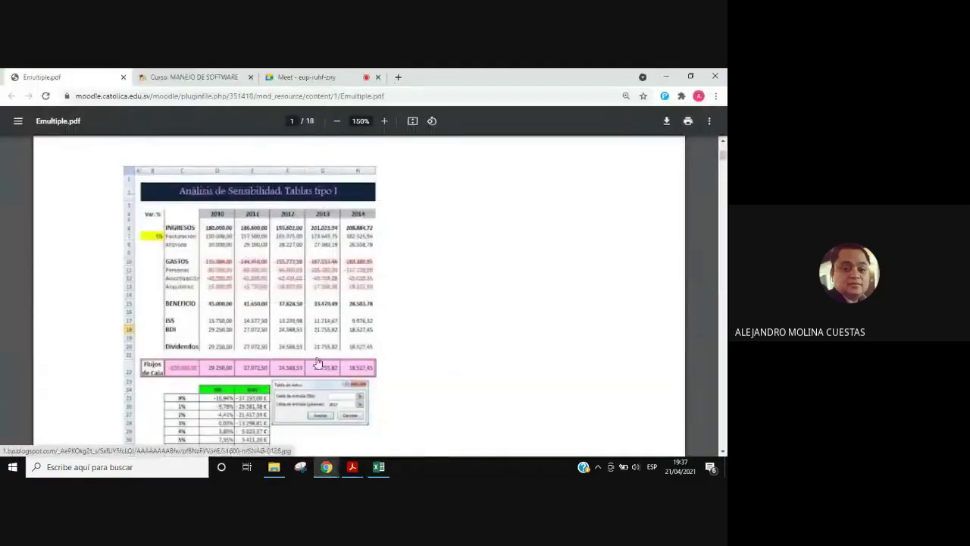
Step: Fill the 2022 Personal, Amortización and Alquileres projections across through 2025
{"action": "mouse_move", "coordinate": [329, 470]}
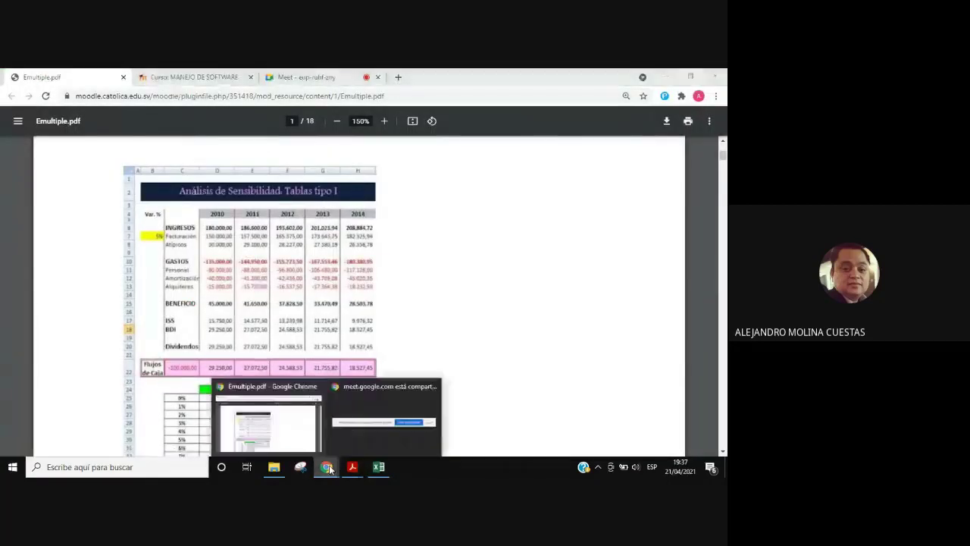
{"action": "left_click", "coordinate": [291, 420]}
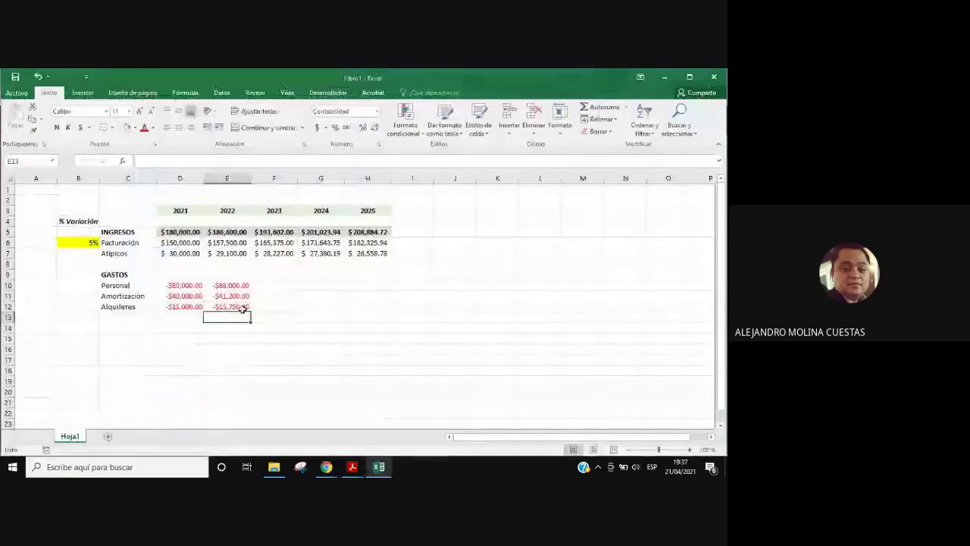
{"action": "left_click_drag", "start_coordinate": [235, 306], "coordinate": [250, 311]}
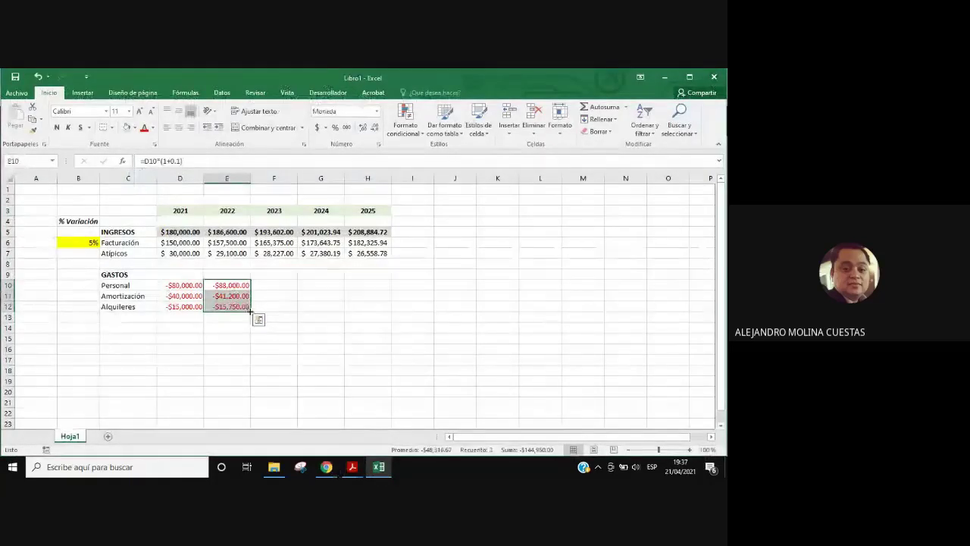
{"action": "left_click_drag", "start_coordinate": [250, 312], "coordinate": [392, 310]}
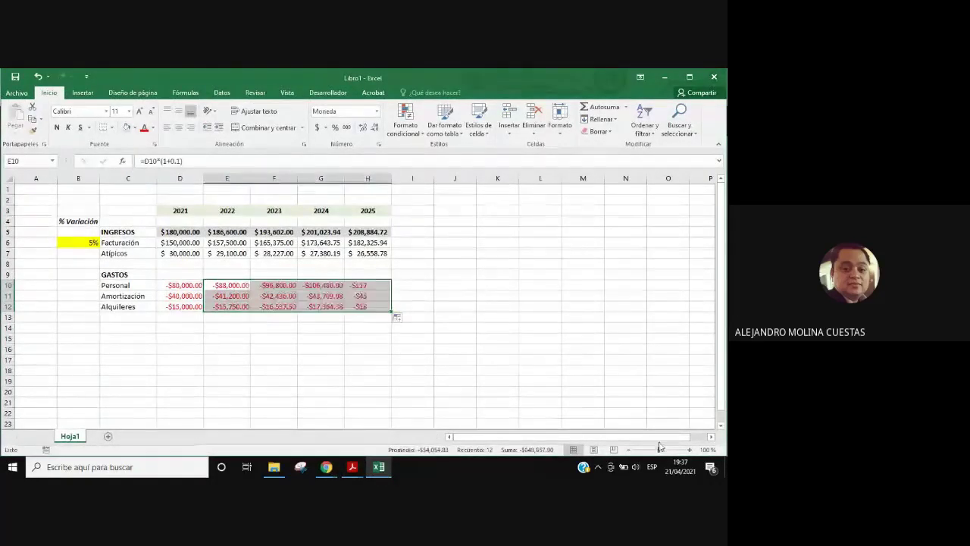
Step: Zoom to about 166% and AutoFit columns D through H so every value shows
{"action": "left_click_drag", "start_coordinate": [659, 449], "coordinate": [663, 450]}
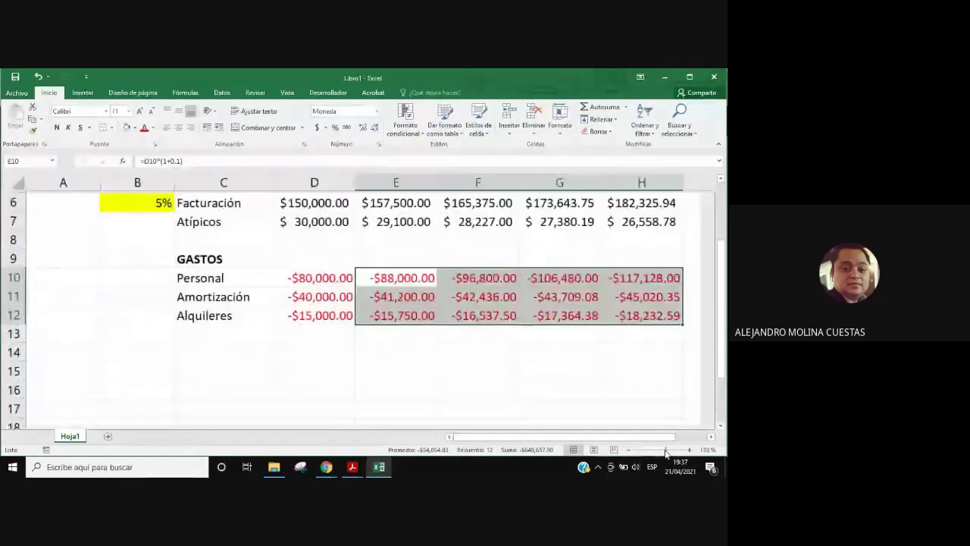
{"action": "double_click", "coordinate": [301, 185]}
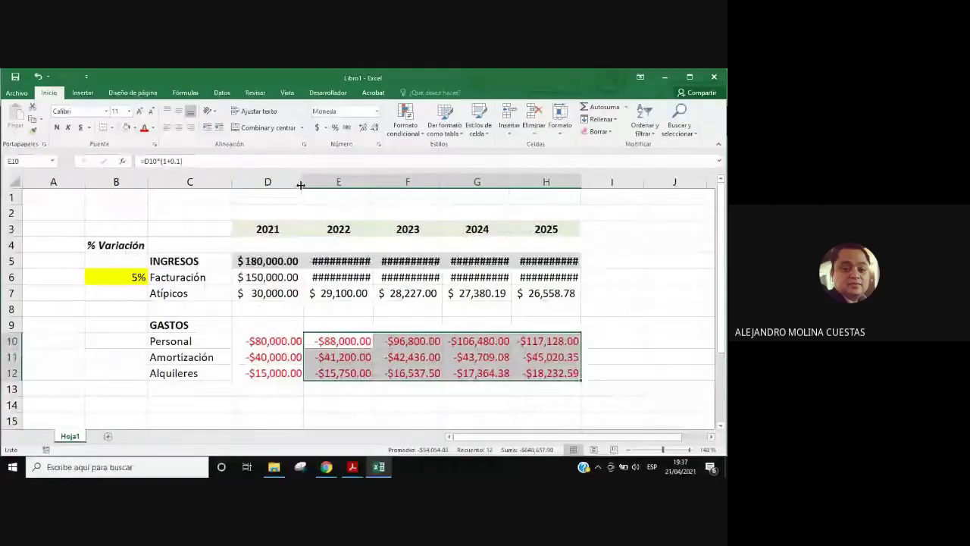
{"action": "double_click", "coordinate": [373, 183]}
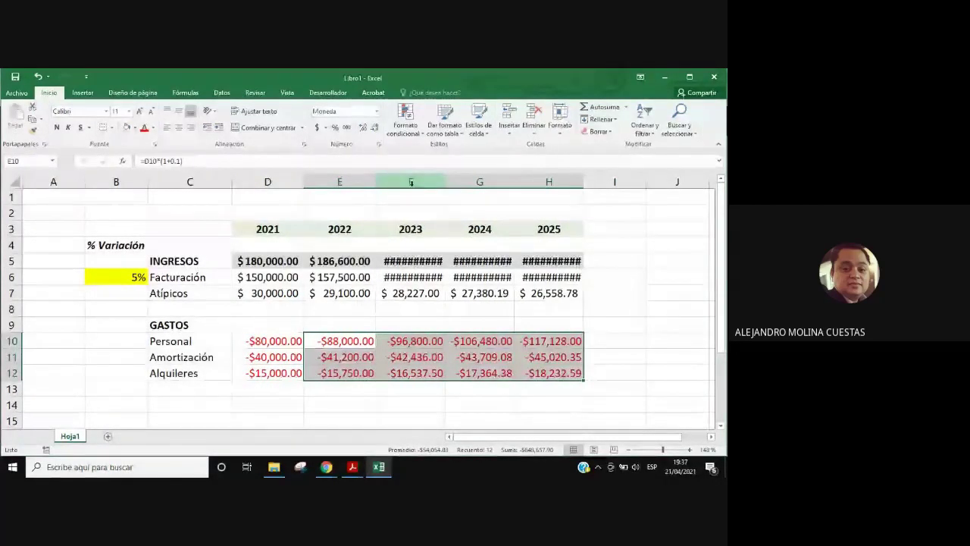
{"action": "left_click_drag", "start_coordinate": [401, 182], "coordinate": [549, 182]}
{"action": "double_click", "coordinate": [584, 182]}
{"action": "left_click", "coordinate": [646, 321]}
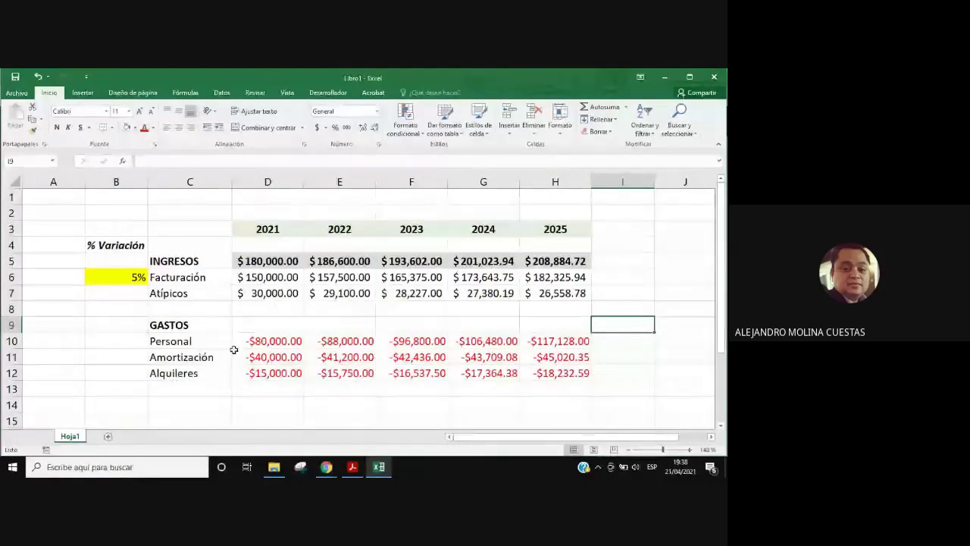
Step: Put the INGRESOS SUBTOTALES formula in D9, adjusted to cover D10:D12 for 2021 GASTOS
{"action": "left_click", "coordinate": [266, 327]}
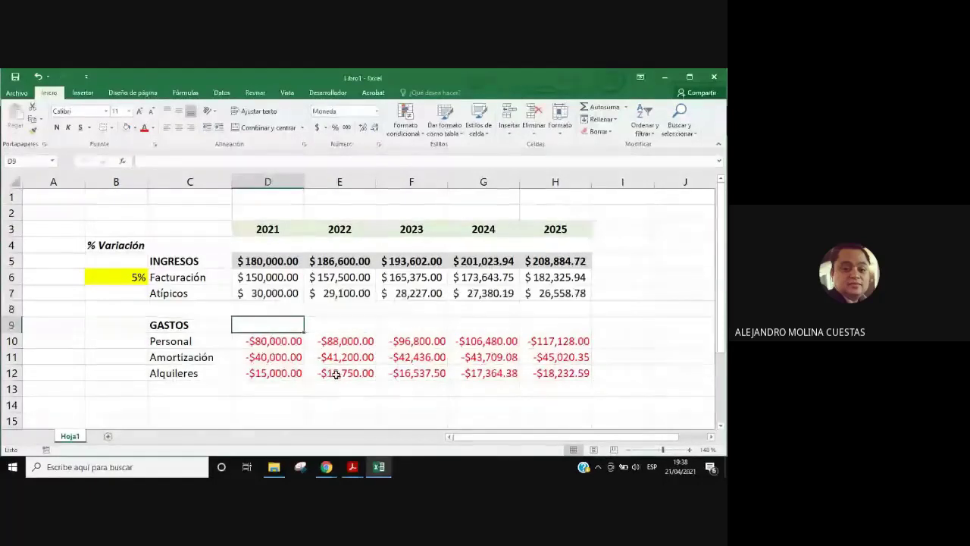
{"action": "key", "text": "Up"}
{"action": "key", "text": "Up"}
{"action": "key", "text": "Up"}
{"action": "key", "text": "ctrl+c"}
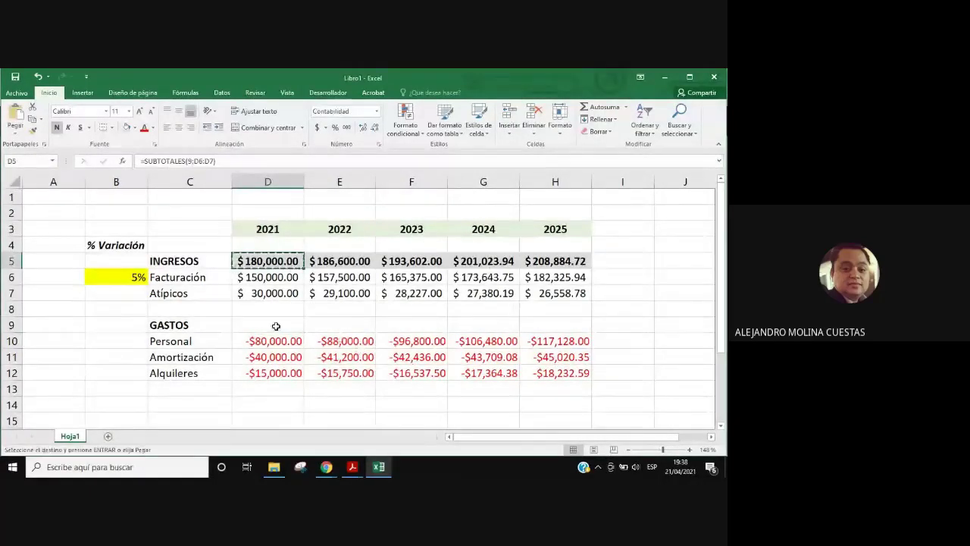
{"action": "left_click", "coordinate": [276, 324]}
{"action": "key", "text": "ctrl+v"}
{"action": "left_click", "coordinate": [272, 341]}
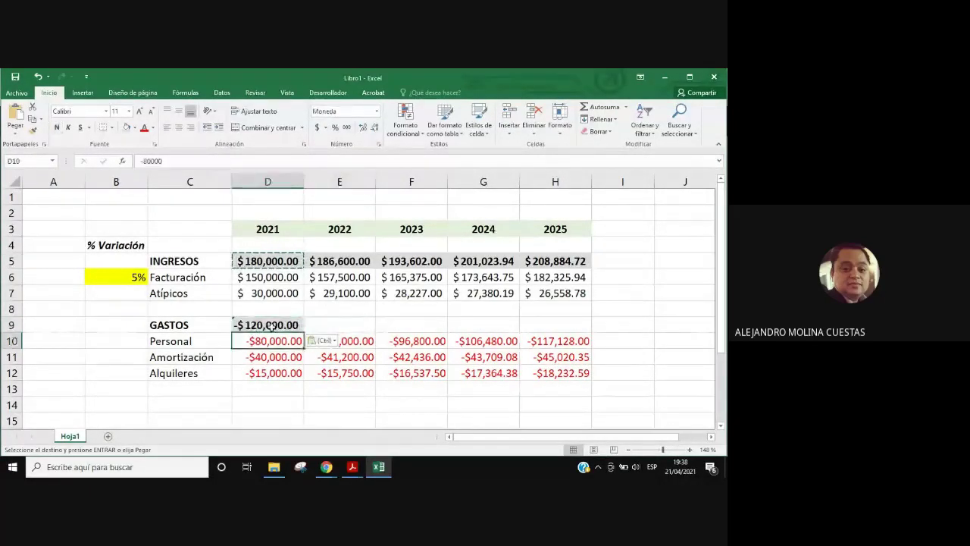
{"action": "left_click", "coordinate": [271, 326]}
{"action": "double_click", "coordinate": [271, 326]}
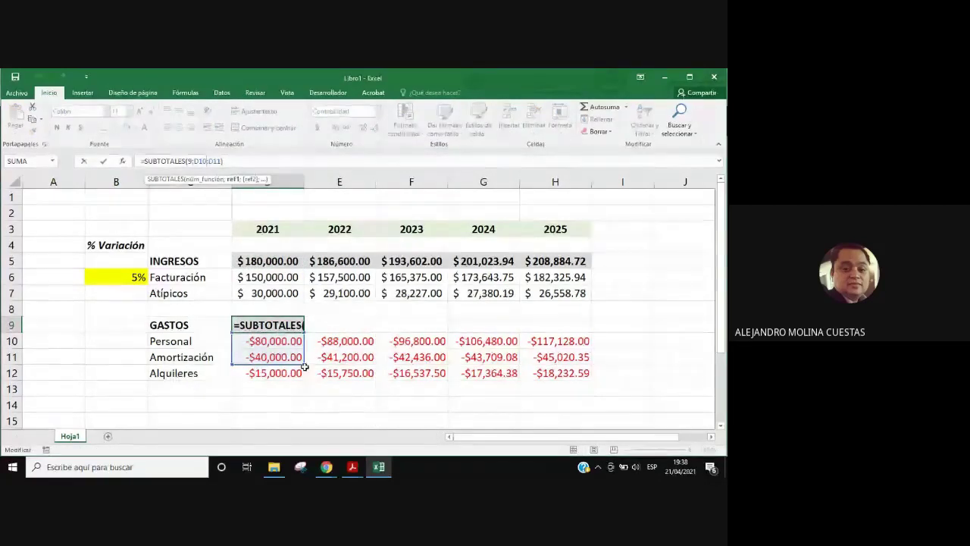
{"action": "left_click_drag", "start_coordinate": [304, 367], "coordinate": [304, 381]}
{"action": "key", "text": "Return"}
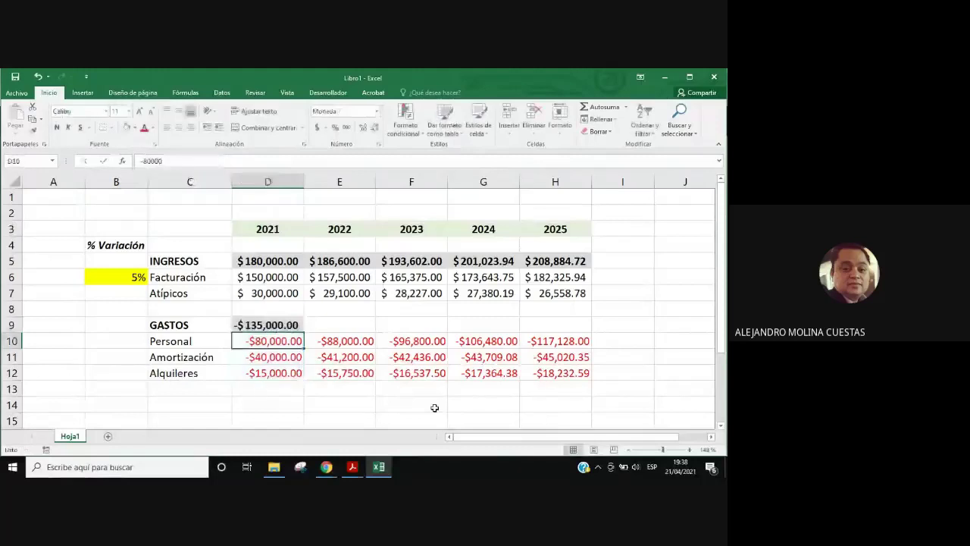
Step: Fill the GASTOS subtotal right to 2025 and verify the 2022 formula's range
{"action": "left_click", "coordinate": [269, 314]}
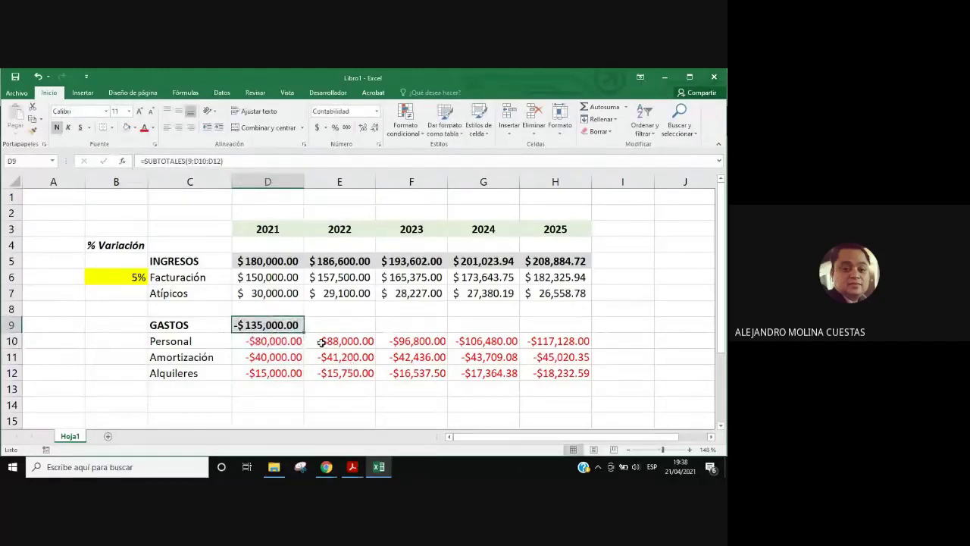
{"action": "mouse_move", "coordinate": [304, 333]}
{"action": "left_mouse_down"}
{"action": "mouse_move", "coordinate": [366, 330]}
{"action": "mouse_move", "coordinate": [524, 379]}
{"action": "mouse_move", "coordinate": [632, 382]}
{"action": "left_mouse_up"}
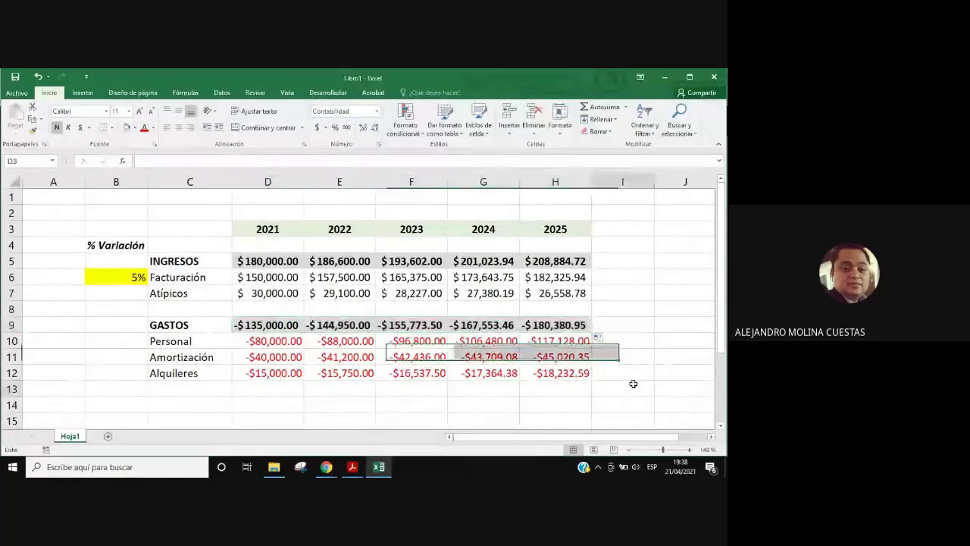
{"action": "left_click", "coordinate": [621, 389]}
{"action": "left_click", "coordinate": [339, 324]}
{"action": "key", "text": "F2"}
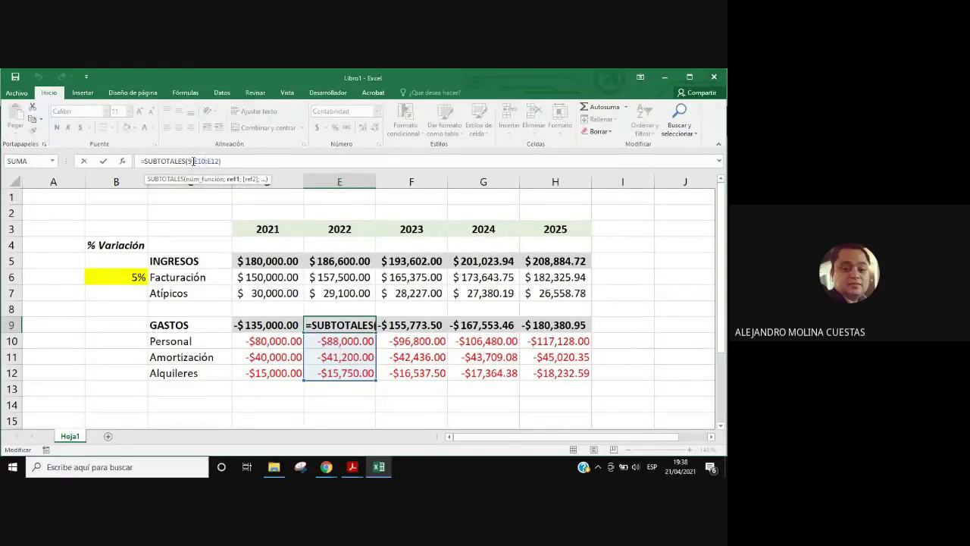
{"action": "key", "text": "Return"}
Step: Select C14 for a new row label and consult the PDF guide
{"action": "scroll", "coordinate": [552, 393], "scroll_direction": "down", "scroll_amount": 1}
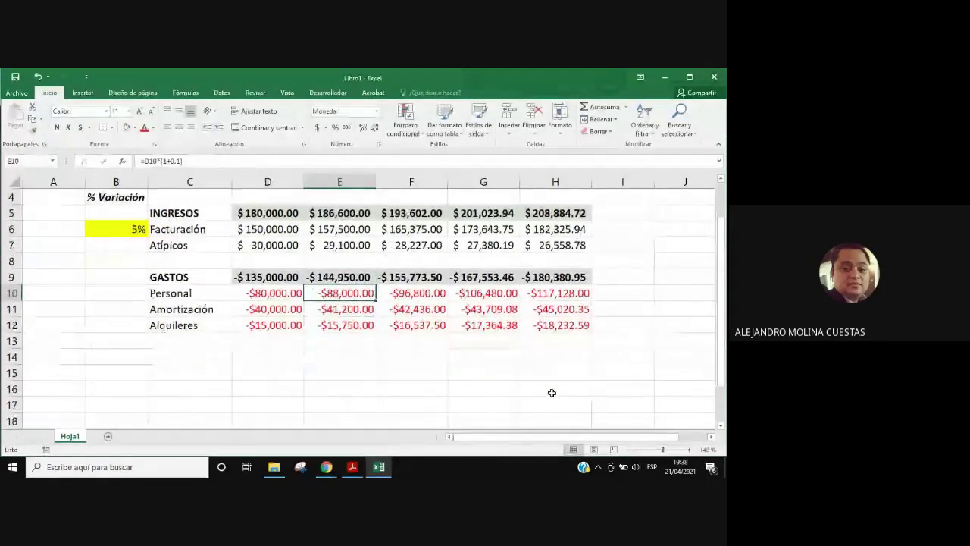
{"action": "left_click", "coordinate": [188, 358]}
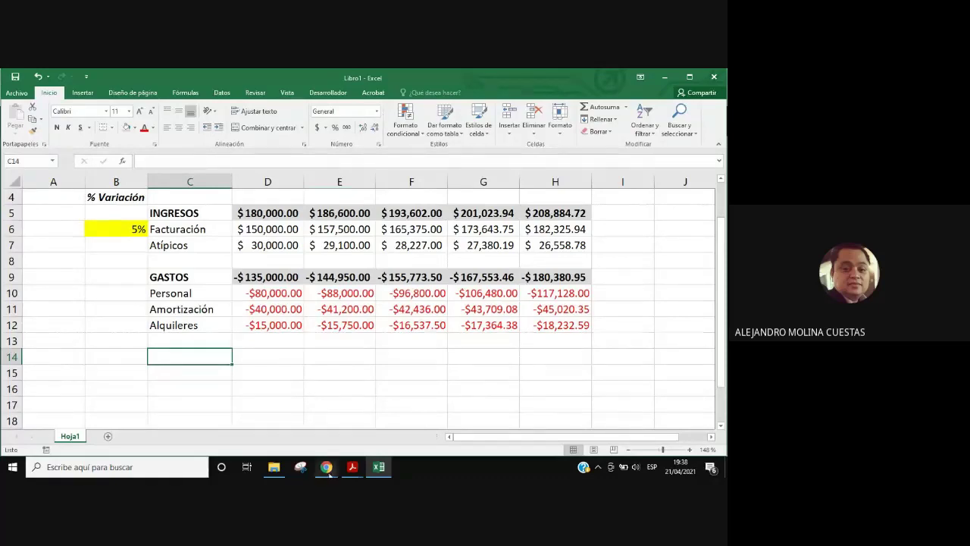
{"action": "left_click", "coordinate": [326, 467]}
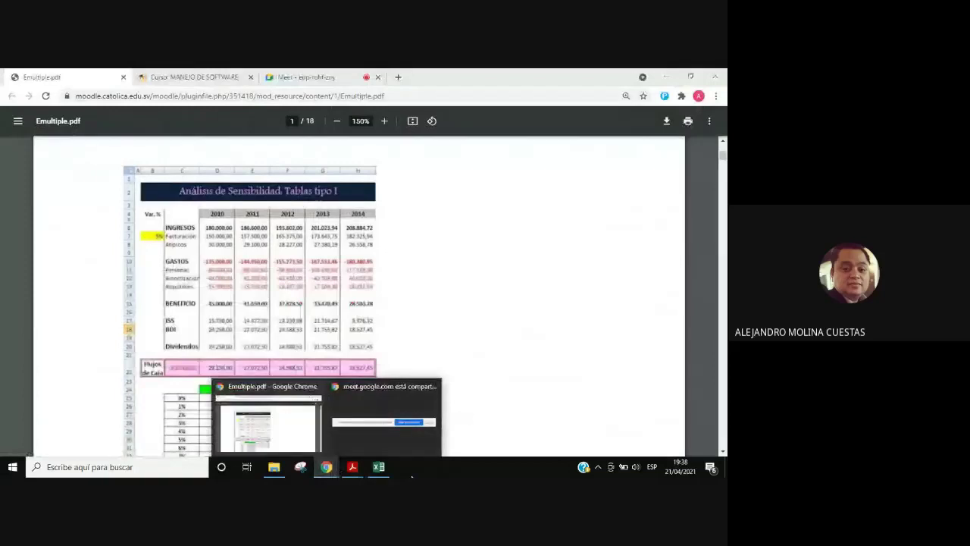
Step: Enter the label BENEFICIOS in C14 and make it bold
{"action": "left_click", "coordinate": [378, 468]}
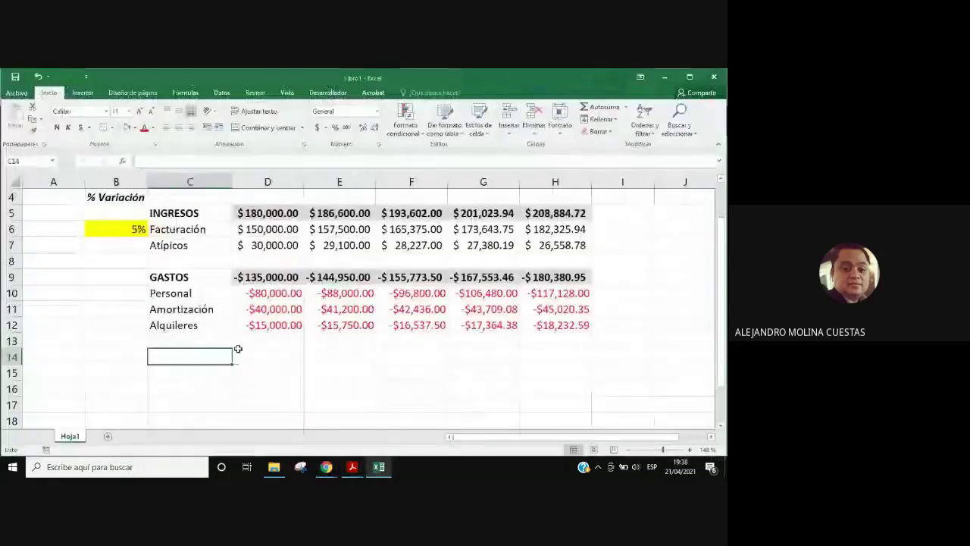
{"action": "type", "text": "BENEFI"}
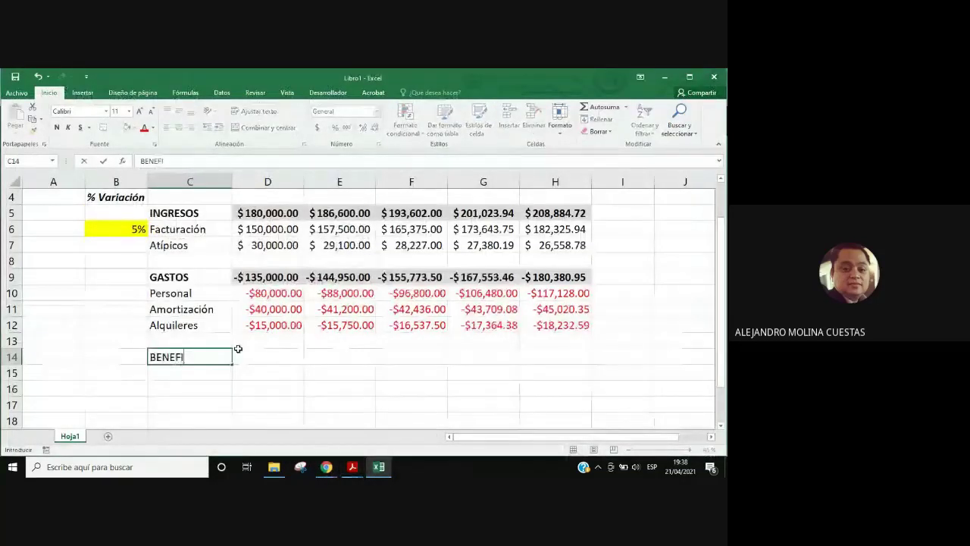
{"action": "type", "text": "CIOS"}
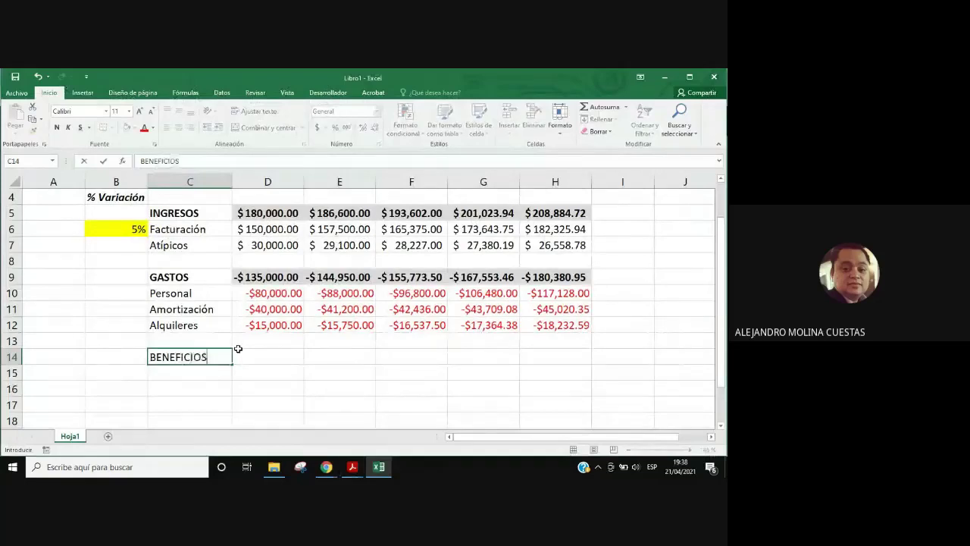
{"action": "left_click", "coordinate": [239, 351]}
{"action": "left_click", "coordinate": [212, 354]}
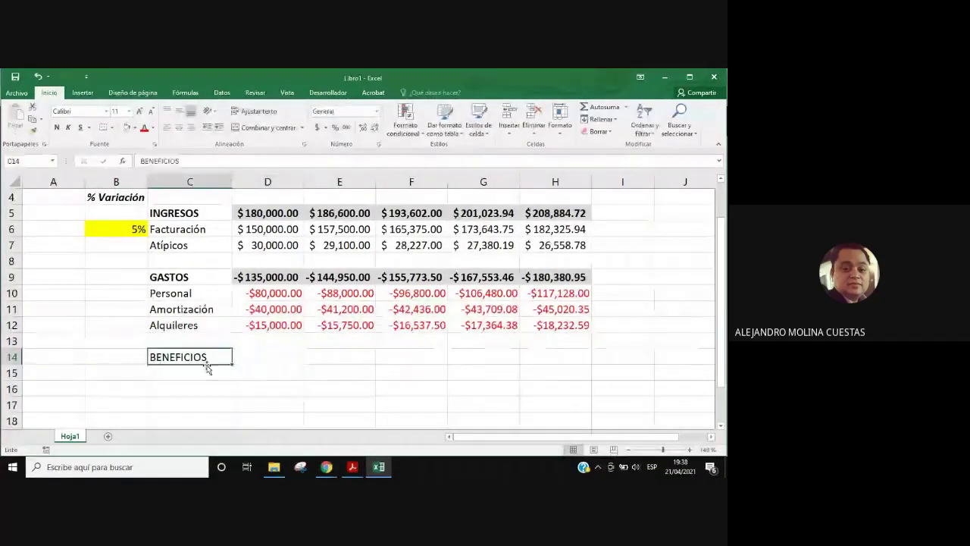
{"action": "left_click", "coordinate": [56, 128]}
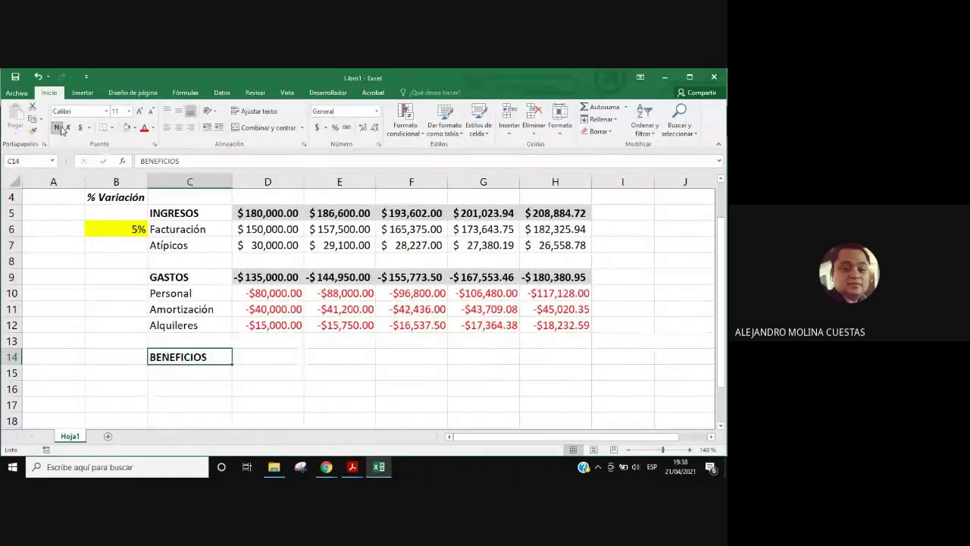
Step: Enter =SUBTOTALES(9;D5:D12) in D14, giving a 2021 profit of $45,000.00
{"action": "left_click", "coordinate": [284, 352]}
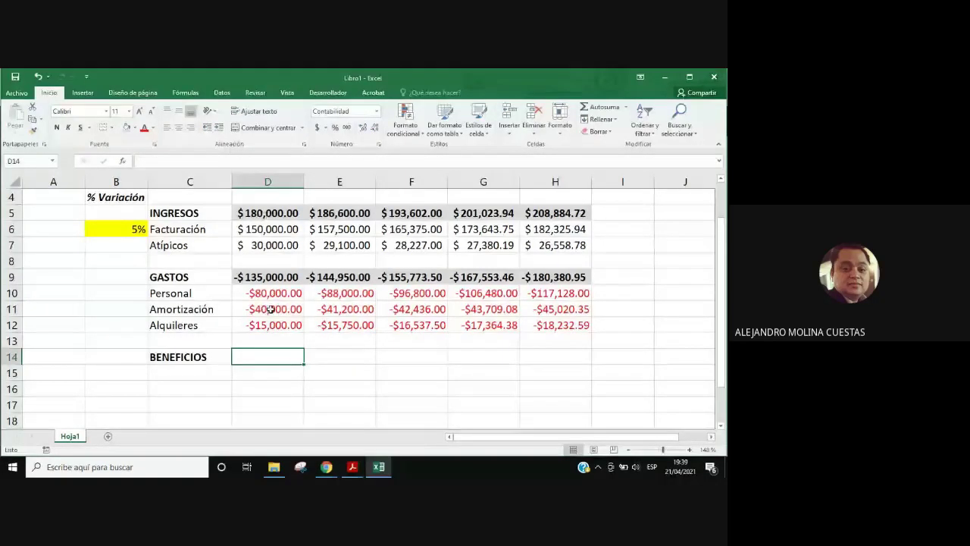
{"action": "key", "text": "Up"}
{"action": "key", "text": "Up"}
{"action": "key", "text": "Up"}
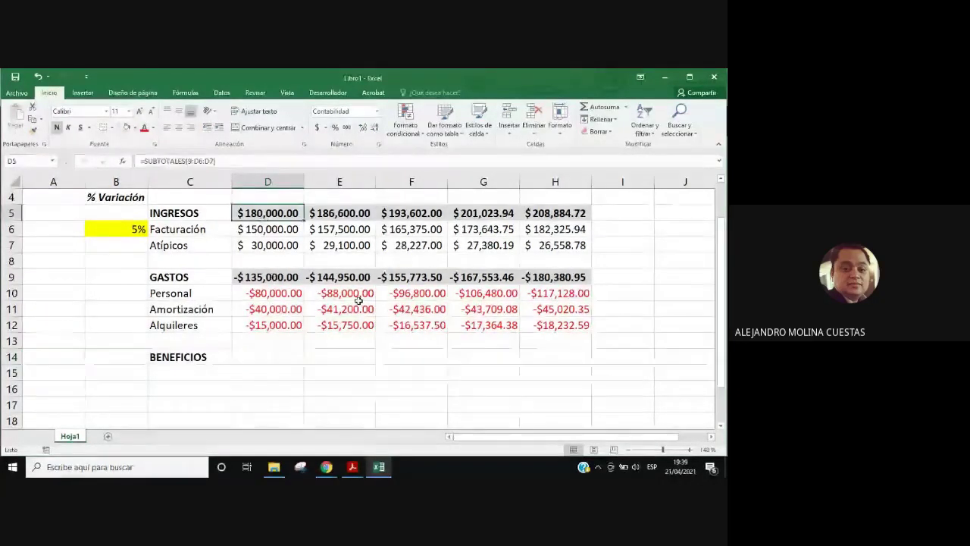
{"action": "key", "text": "ctrl+c"}
{"action": "left_click", "coordinate": [284, 357]}
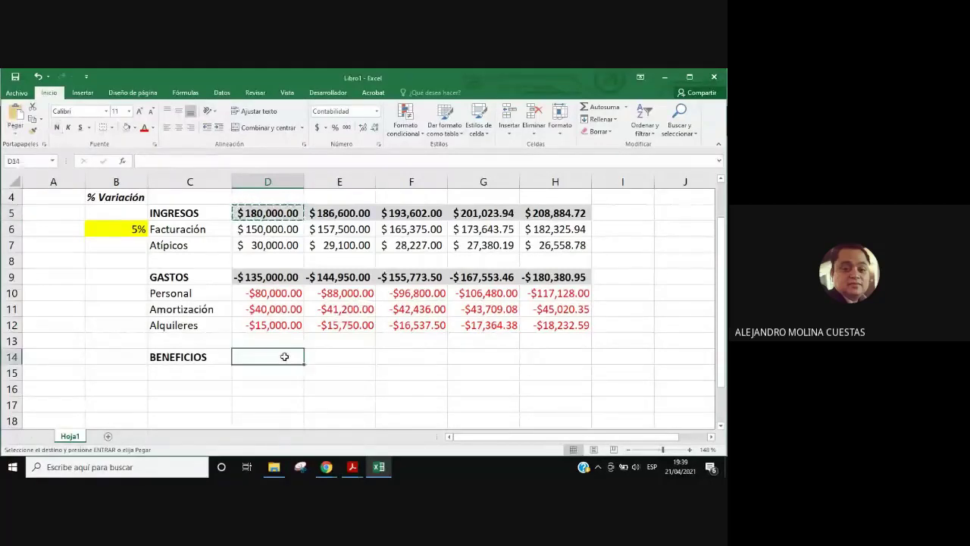
{"action": "key", "text": "ctrl+v"}
{"action": "left_click", "coordinate": [346, 352]}
{"action": "key", "text": "Escape"}
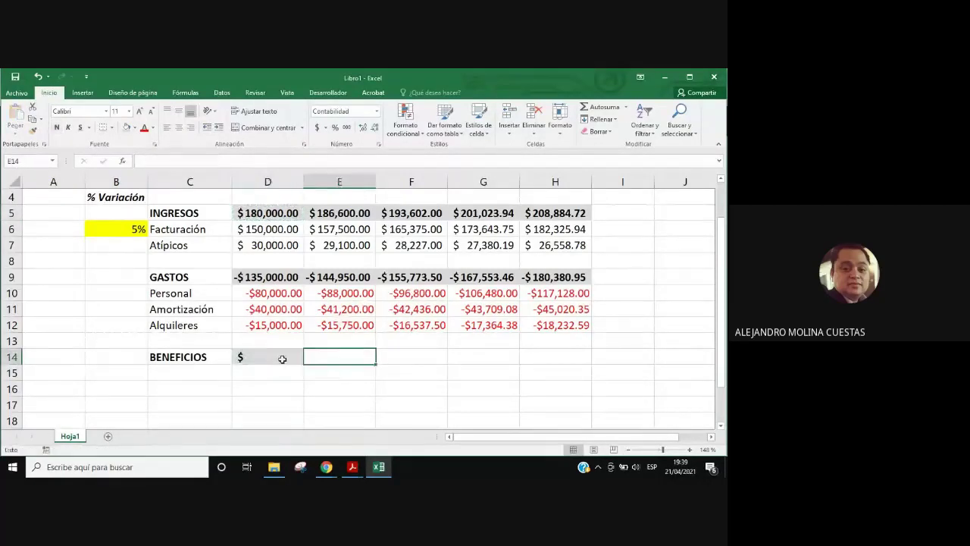
{"action": "double_click", "coordinate": [282, 357]}
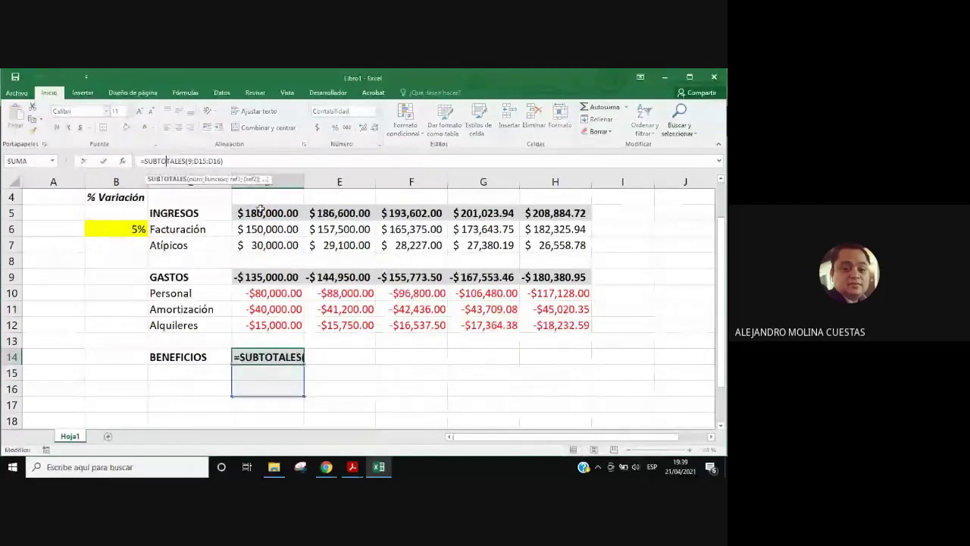
{"action": "left_click", "coordinate": [192, 161]}
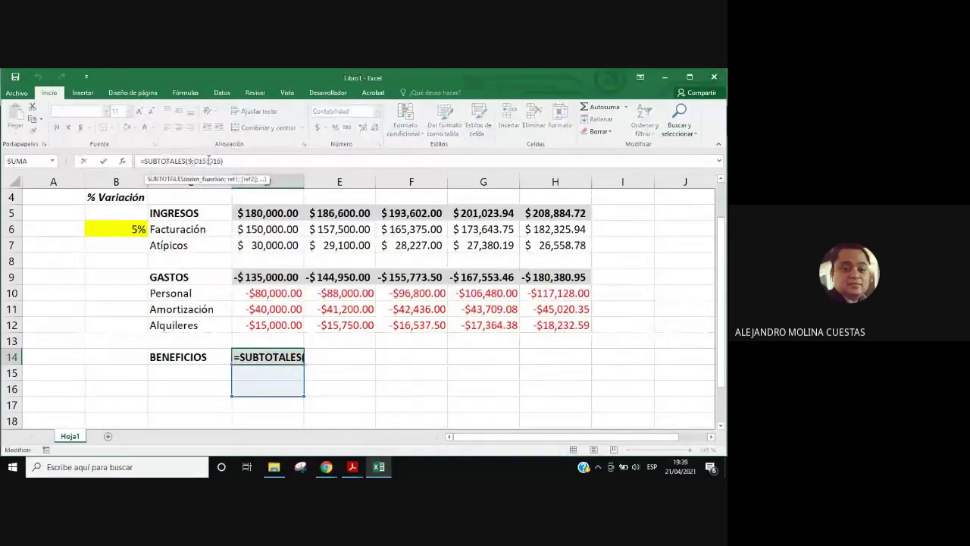
{"action": "mouse_move", "coordinate": [303, 380]}
{"action": "left_mouse_down"}
{"action": "mouse_move", "coordinate": [298, 219]}
{"action": "mouse_move", "coordinate": [303, 330]}
{"action": "left_mouse_up"}
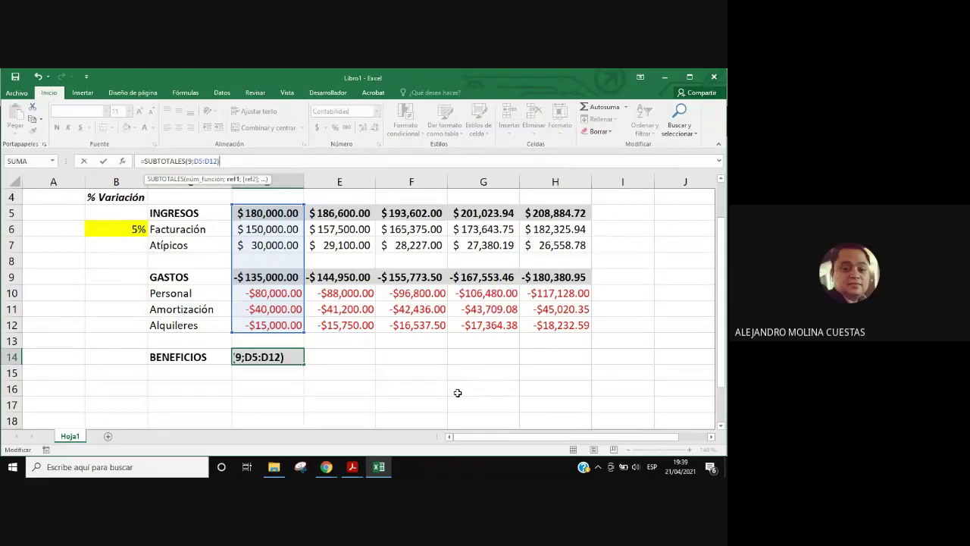
{"action": "key", "text": "Return"}
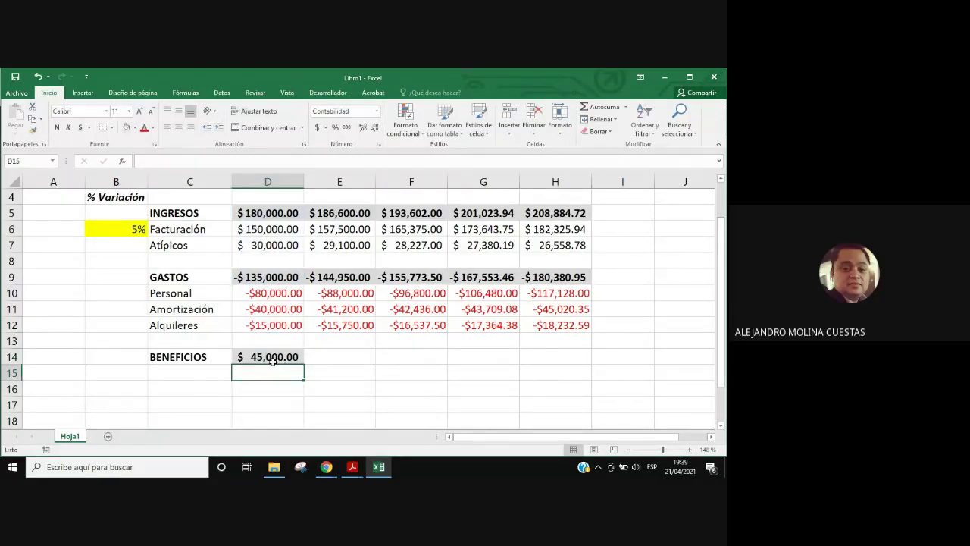
Step: Review D14's formula range and recommit it unchanged
{"action": "left_click", "coordinate": [270, 357]}
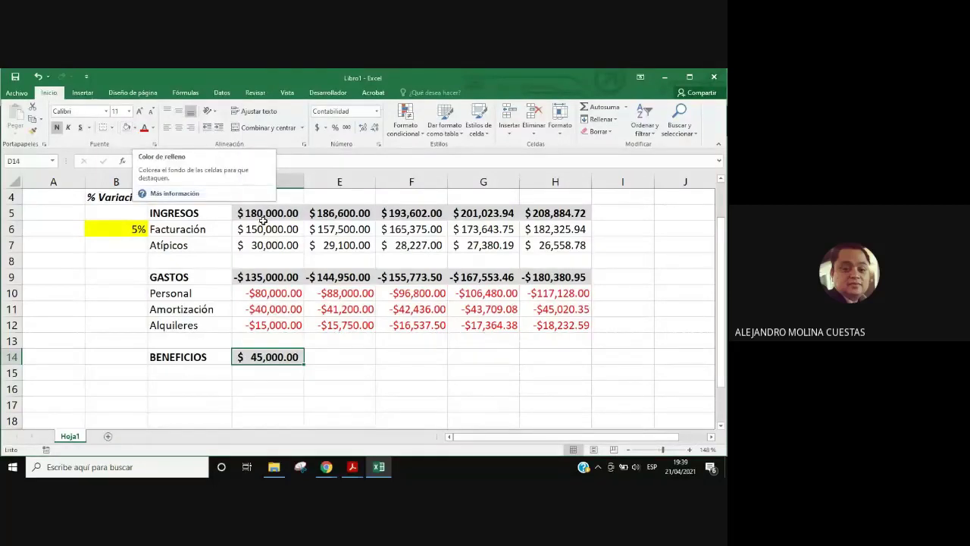
{"action": "key", "text": "F2"}
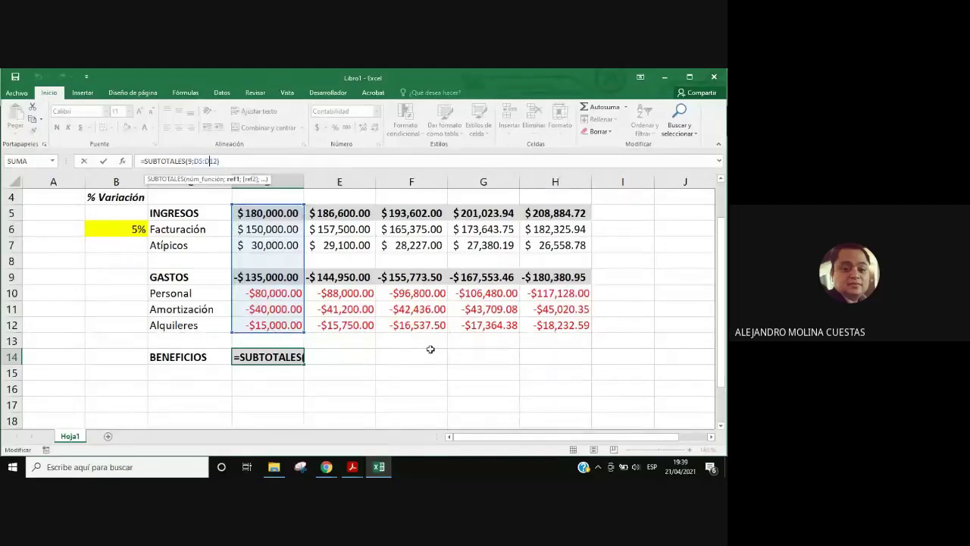
{"action": "key", "text": "Return"}
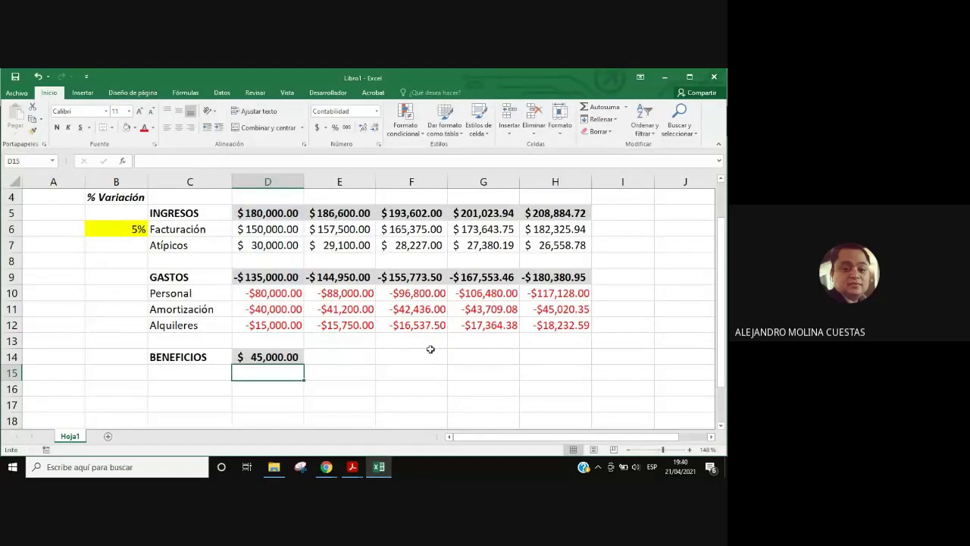
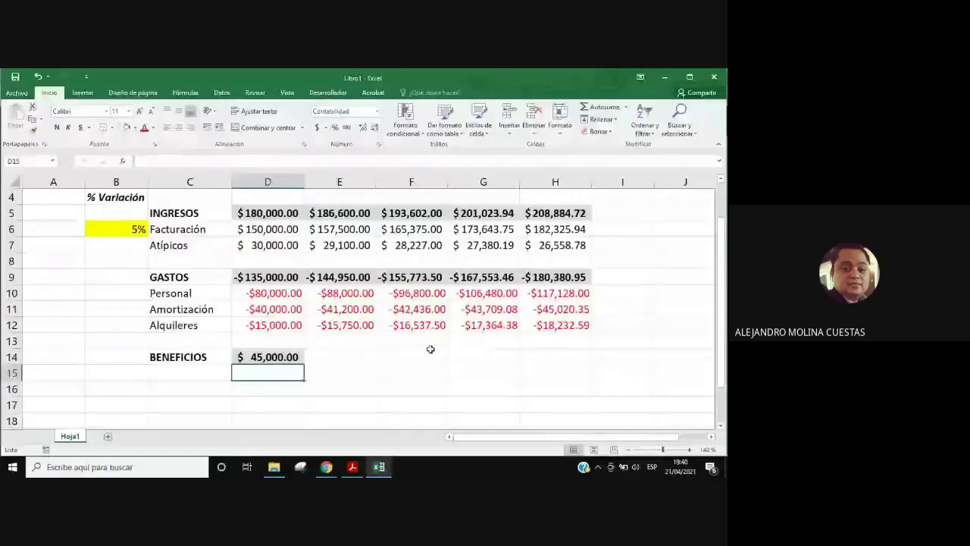
Step: Review the income and expense labels and the GASTOS (D9) and BENEFICIOS (D14) formulas
{"action": "left_click", "coordinate": [170, 211]}
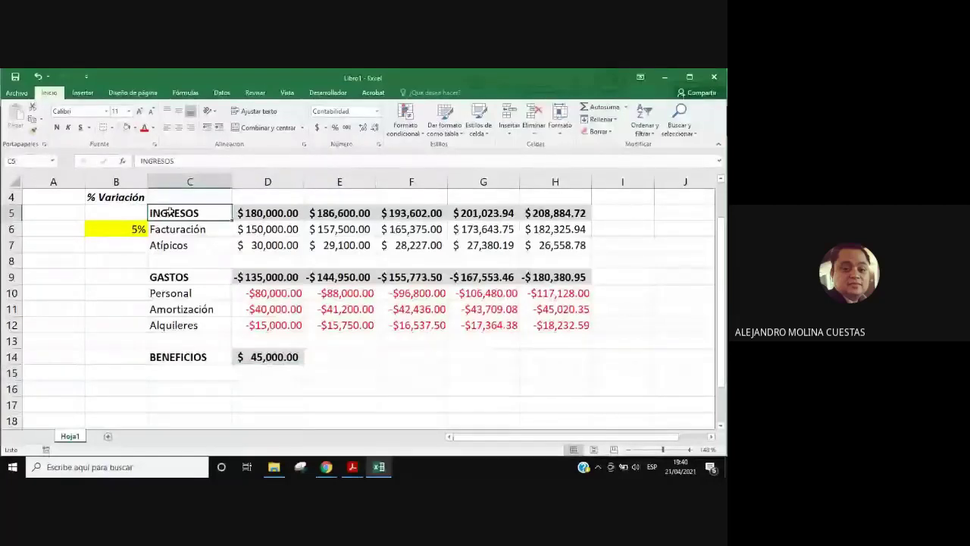
{"action": "left_click_drag", "start_coordinate": [170, 211], "coordinate": [175, 309]}
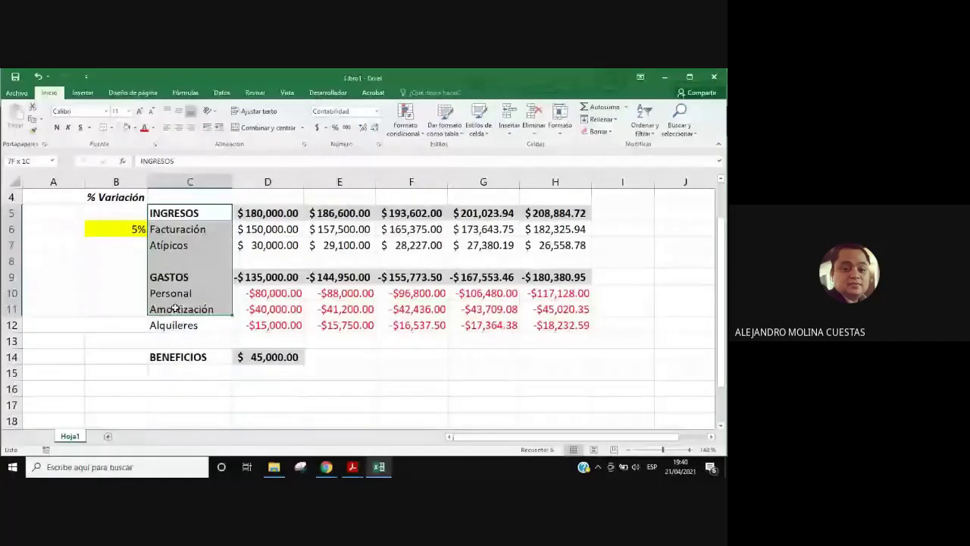
{"action": "left_click", "coordinate": [275, 375]}
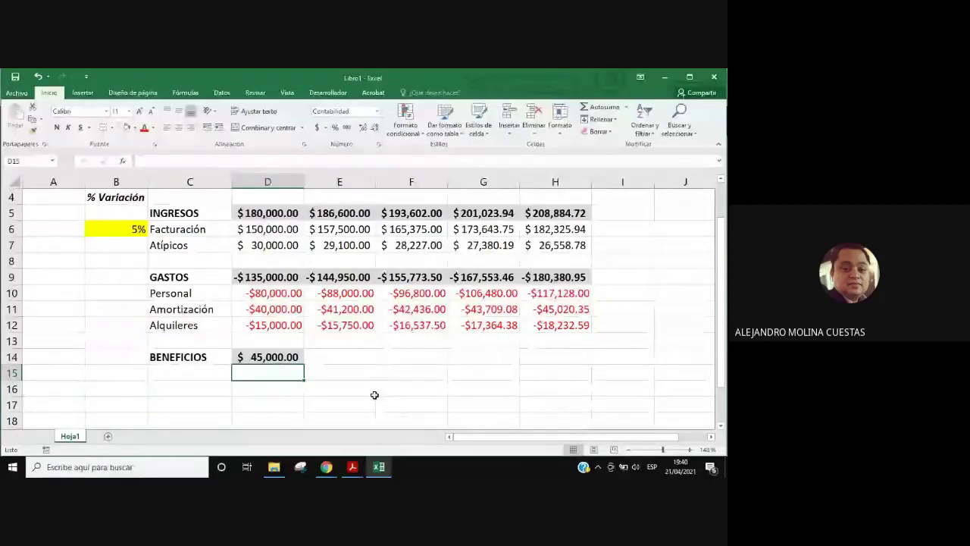
{"action": "mouse_move", "coordinate": [201, 213]}
{"action": "left_mouse_down"}
{"action": "mouse_move", "coordinate": [183, 274]}
{"action": "mouse_move", "coordinate": [204, 279]}
{"action": "mouse_move", "coordinate": [206, 405]}
{"action": "left_mouse_up"}
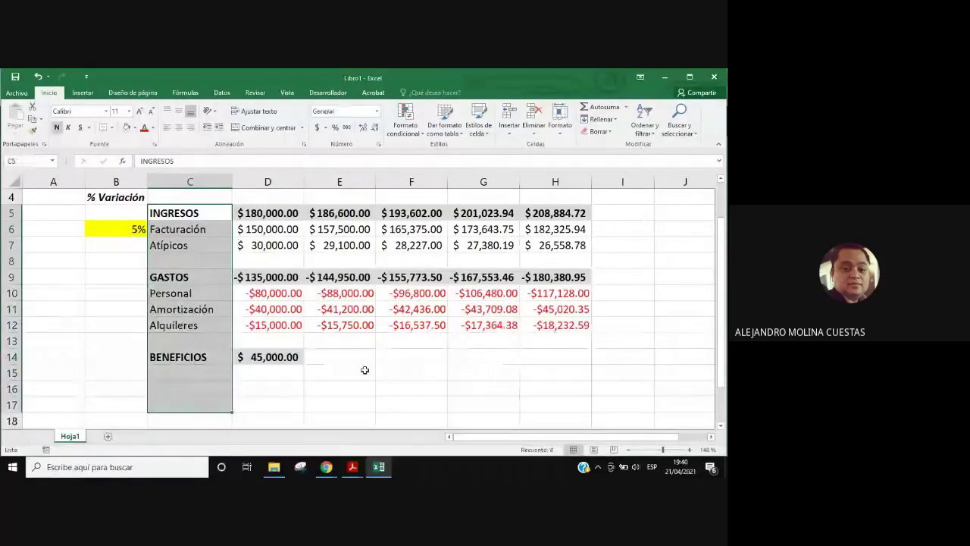
{"action": "left_click", "coordinate": [365, 370]}
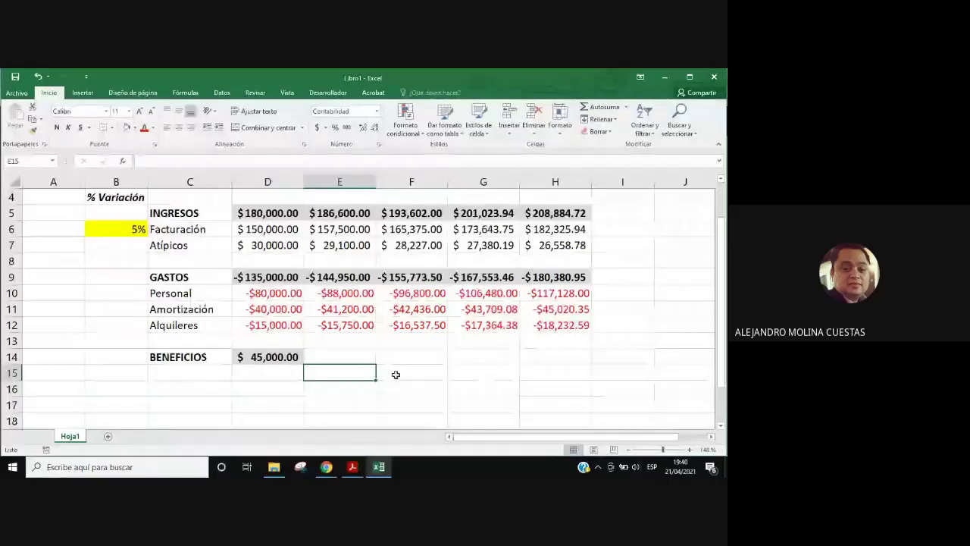
{"action": "left_click", "coordinate": [269, 356]}
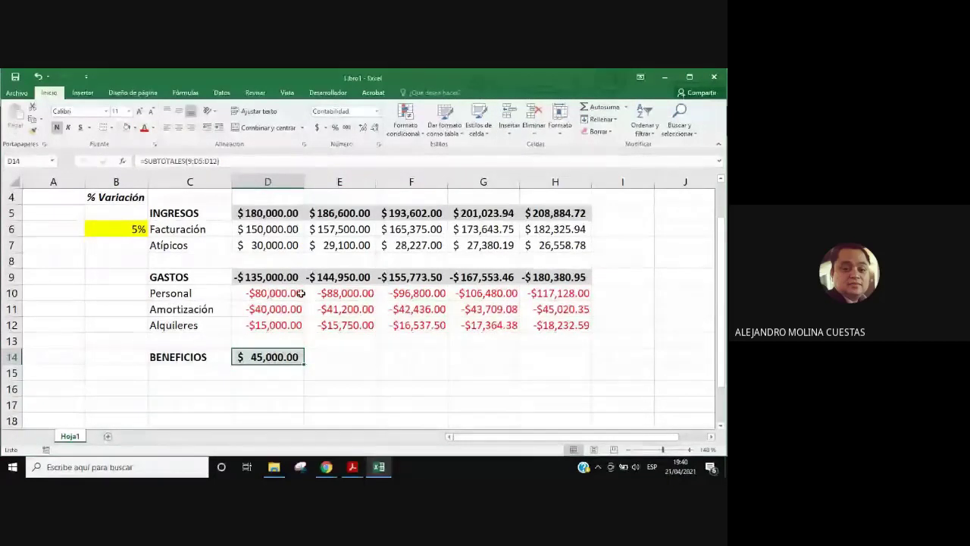
{"action": "left_click_drag", "start_coordinate": [159, 299], "coordinate": [557, 324]}
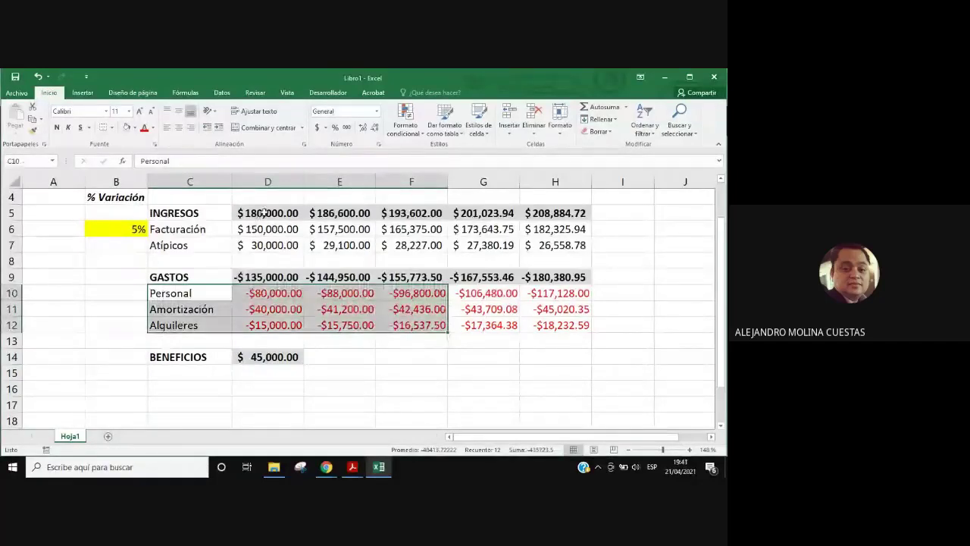
{"action": "left_click", "coordinate": [268, 277]}
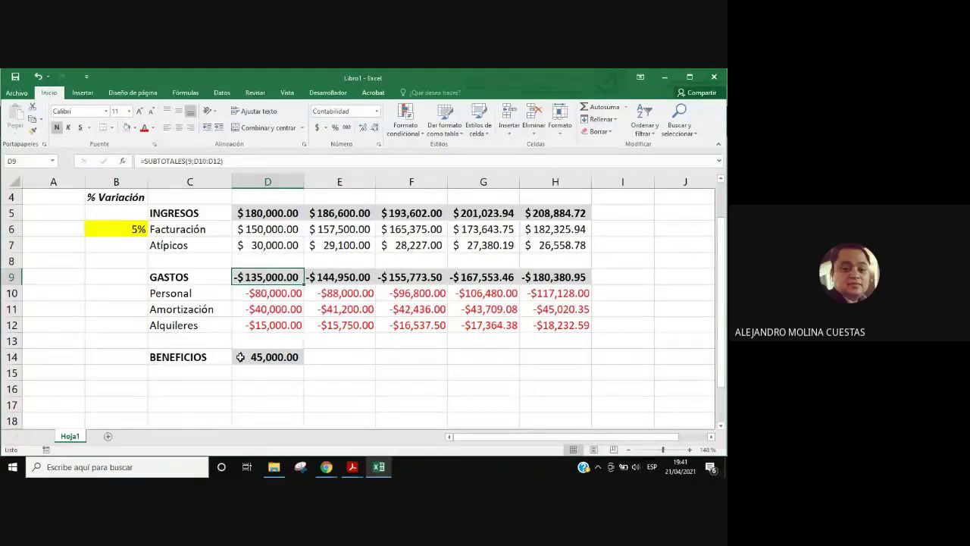
{"action": "left_click", "coordinate": [269, 356]}
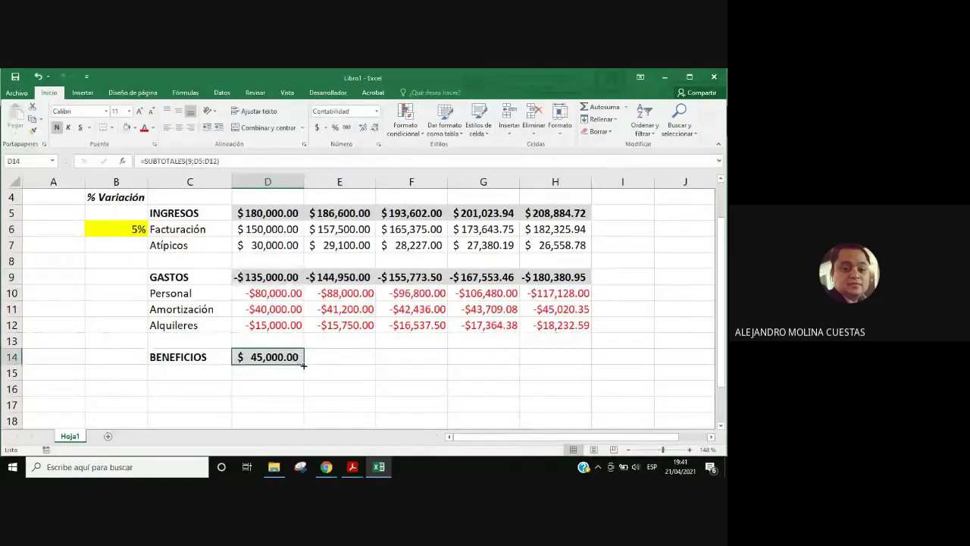
Step: Copy the BENEFICIOS formula from D14 across to H14 and verify F14's formula
{"action": "left_click_drag", "start_coordinate": [303, 364], "coordinate": [591, 362]}
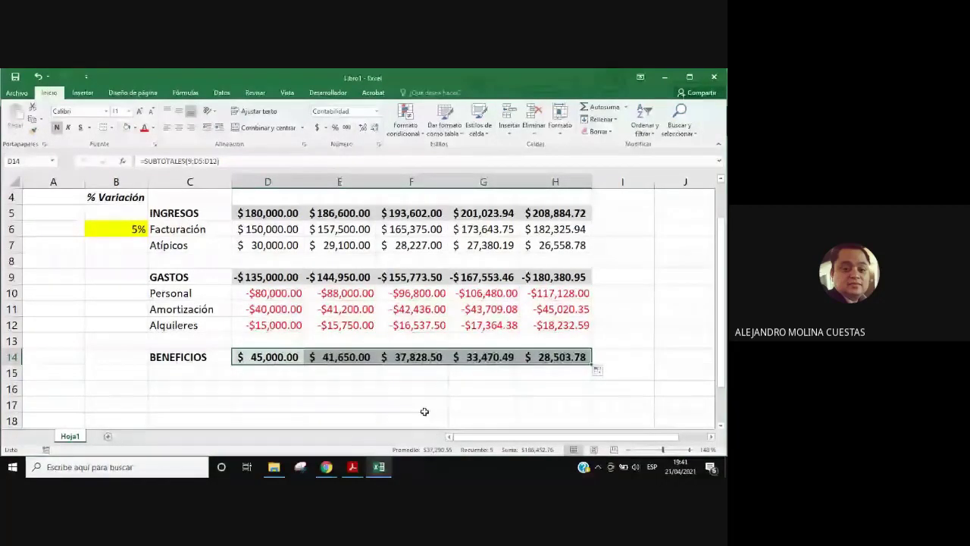
{"action": "double_click", "coordinate": [412, 356]}
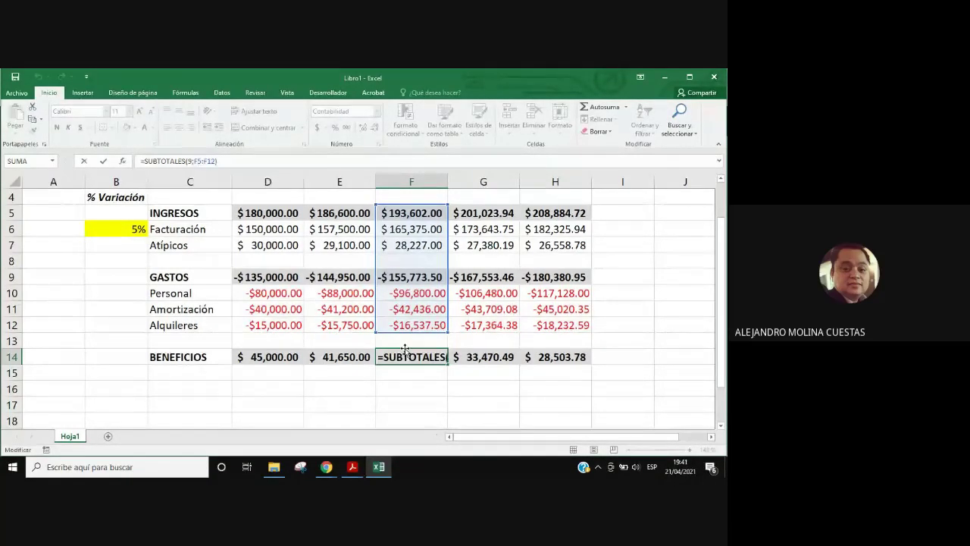
{"action": "key", "text": "Return"}
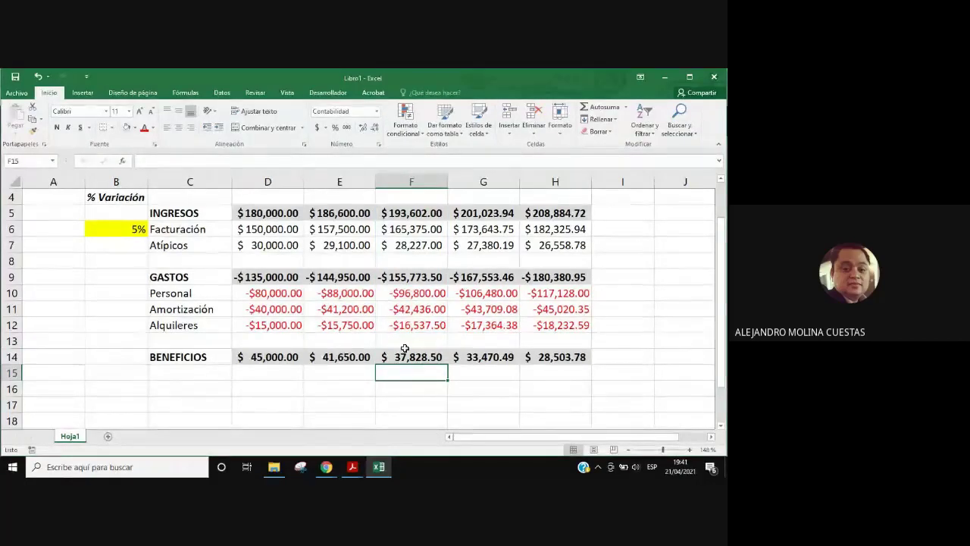
{"action": "left_click", "coordinate": [405, 349]}
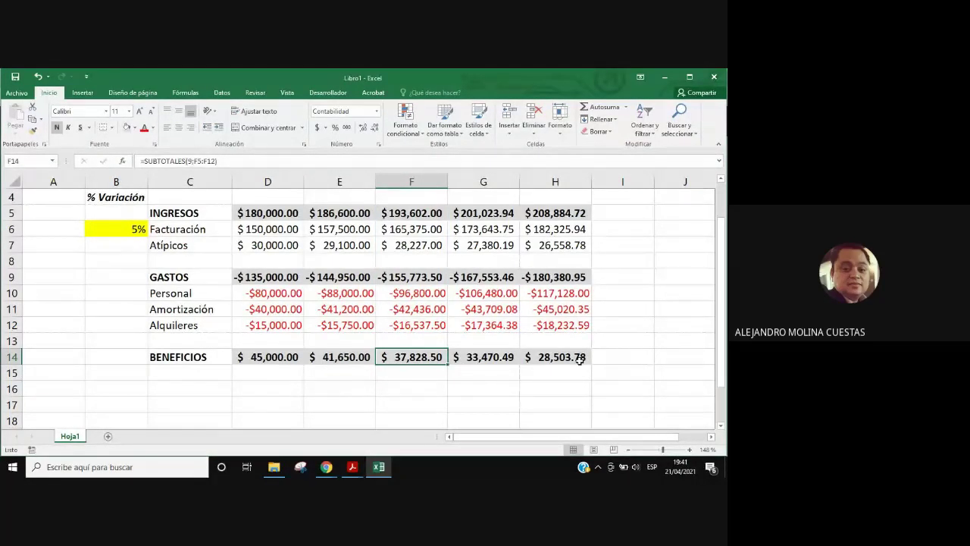
Step: Give the BENEFICIOS values D14:H14 a light green fill
{"action": "scroll", "coordinate": [606, 363], "scroll_direction": "up", "scroll_amount": 1}
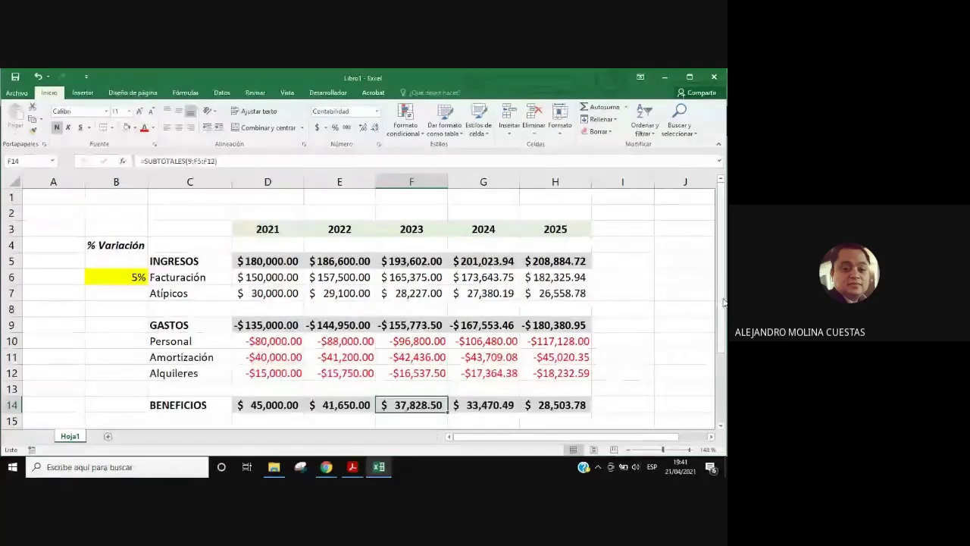
{"action": "scroll", "coordinate": [616, 364], "scroll_direction": "down", "scroll_amount": 2}
{"action": "left_click", "coordinate": [617, 387]}
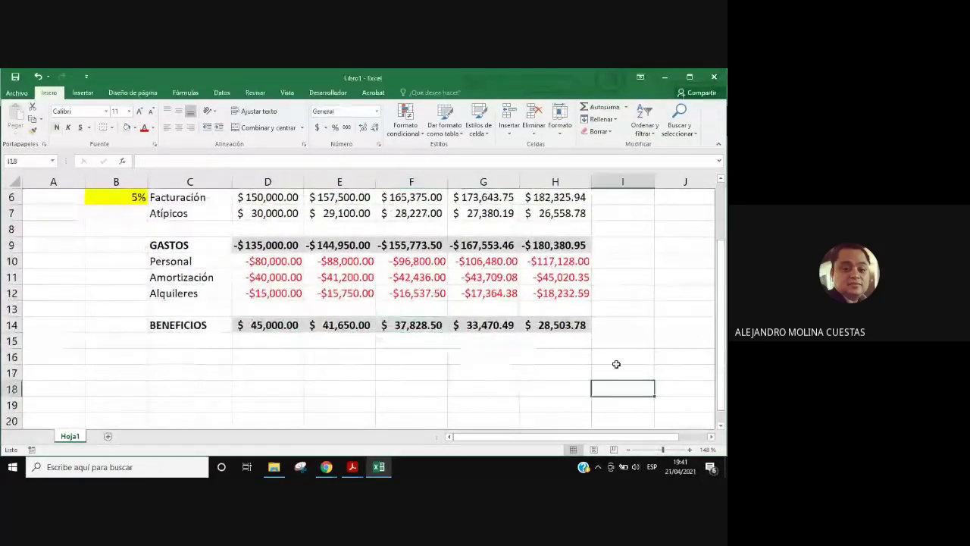
{"action": "left_click_drag", "start_coordinate": [561, 326], "coordinate": [265, 323]}
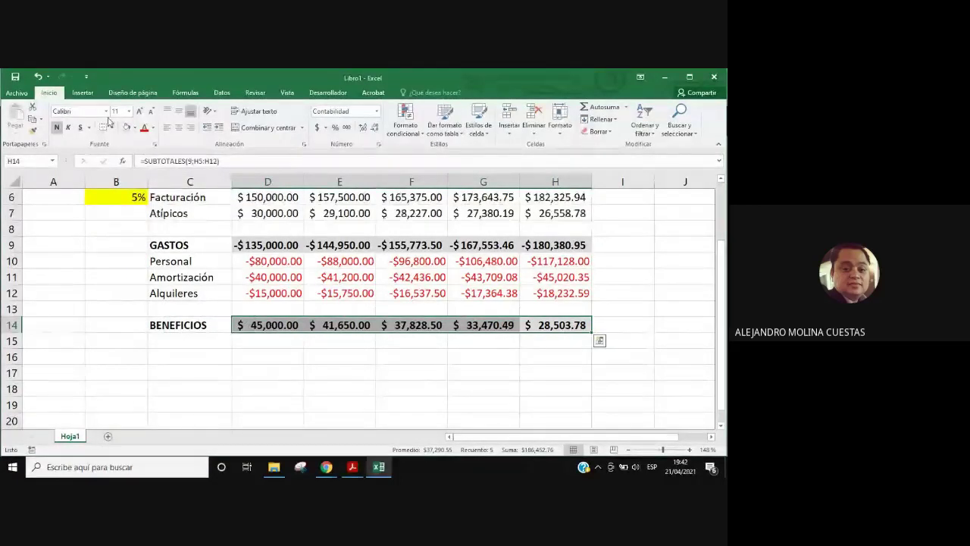
{"action": "left_click", "coordinate": [135, 128]}
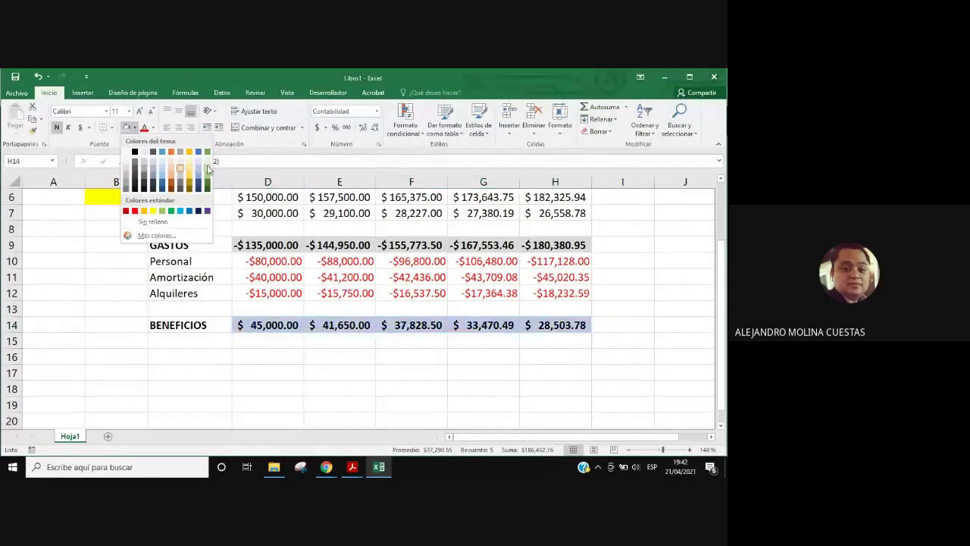
{"action": "left_click", "coordinate": [208, 165]}
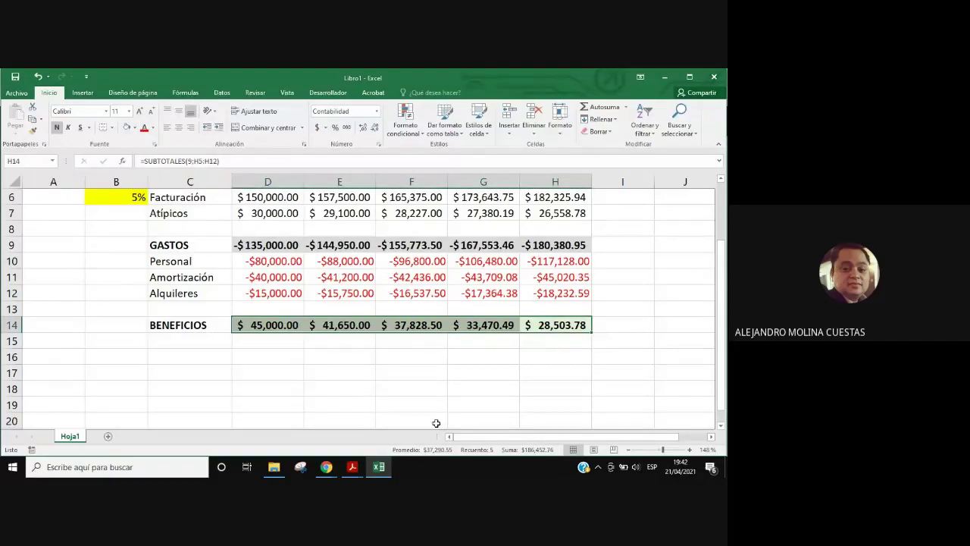
{"action": "left_click", "coordinate": [327, 466]}
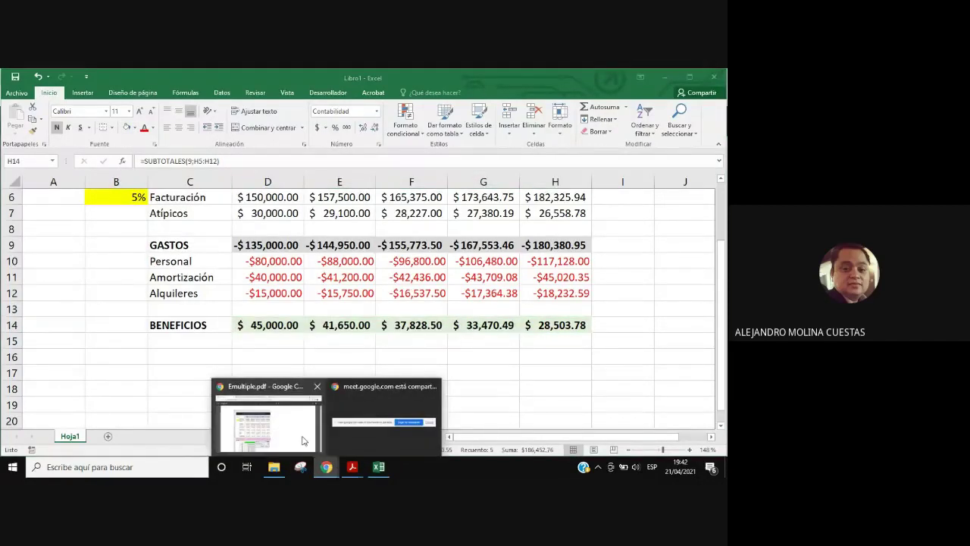
Step: Scroll Emultiple.pdf to page 3's screenshot explaining how to name the beneficio range
{"action": "left_click", "coordinate": [269, 421]}
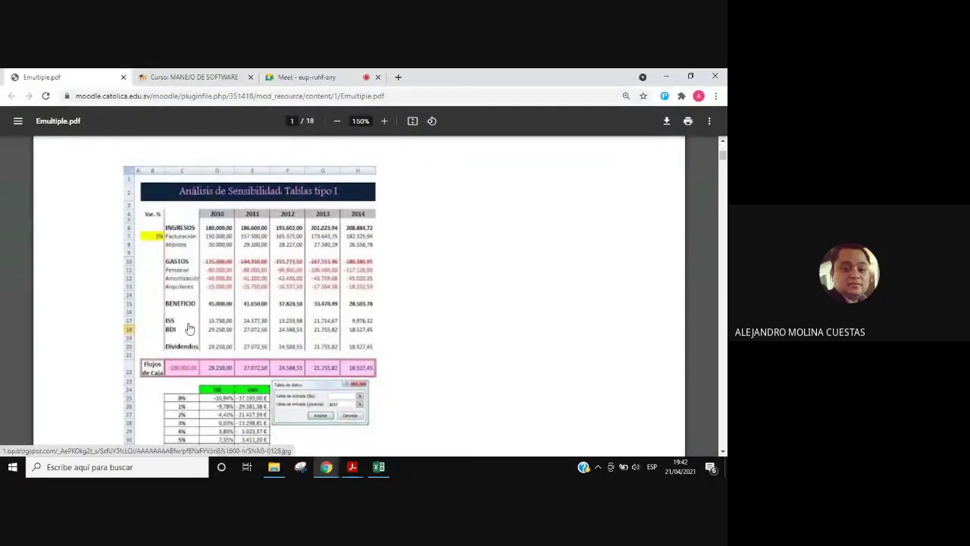
{"action": "scroll", "coordinate": [462, 342], "scroll_direction": "down", "scroll_amount": 2}
{"action": "scroll", "coordinate": [466, 356], "scroll_direction": "down", "scroll_amount": 3}
{"action": "scroll", "coordinate": [471, 370], "scroll_direction": "down", "scroll_amount": 3}
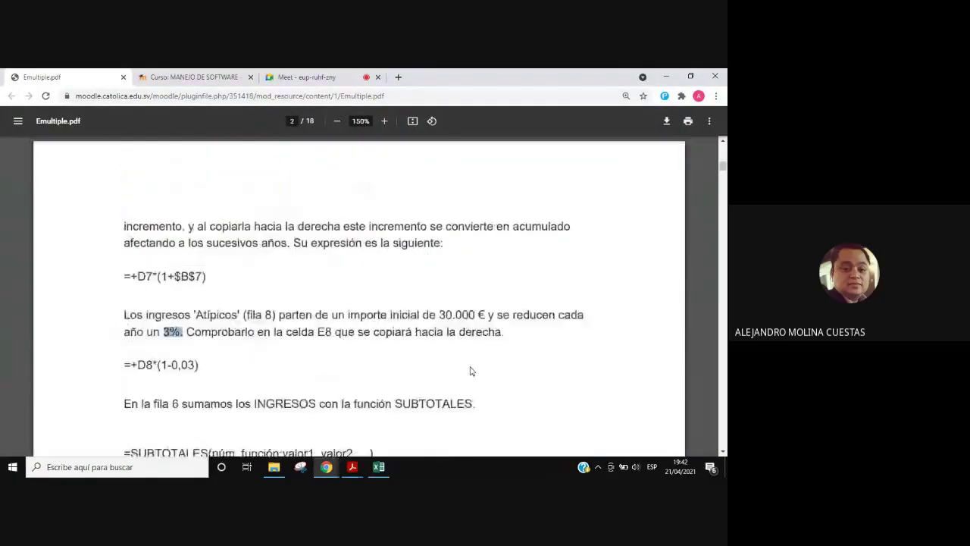
{"action": "scroll", "coordinate": [471, 370], "scroll_direction": "down", "scroll_amount": 2}
{"action": "scroll", "coordinate": [471, 370], "scroll_direction": "down", "scroll_amount": 3}
{"action": "scroll", "coordinate": [471, 370], "scroll_direction": "down", "scroll_amount": 3}
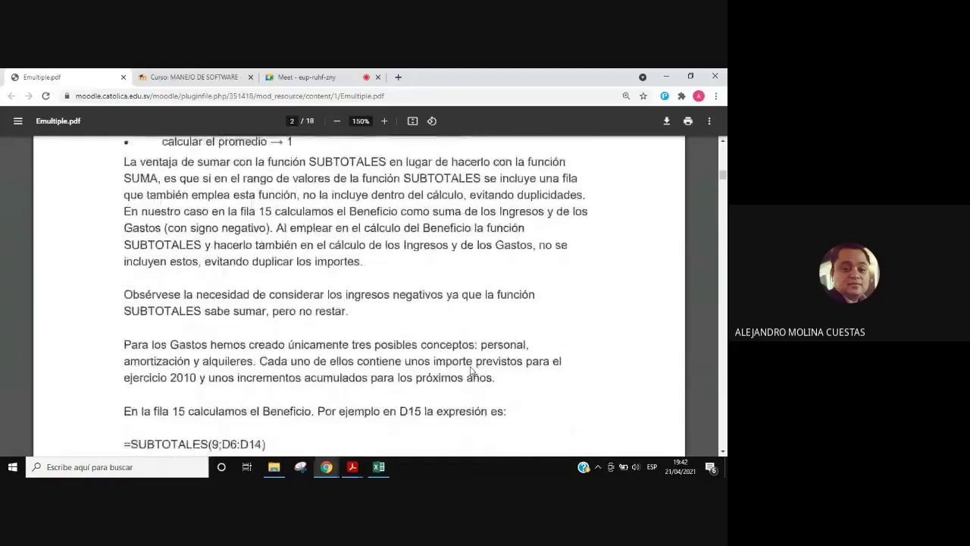
{"action": "scroll", "coordinate": [471, 370], "scroll_direction": "down", "scroll_amount": 1}
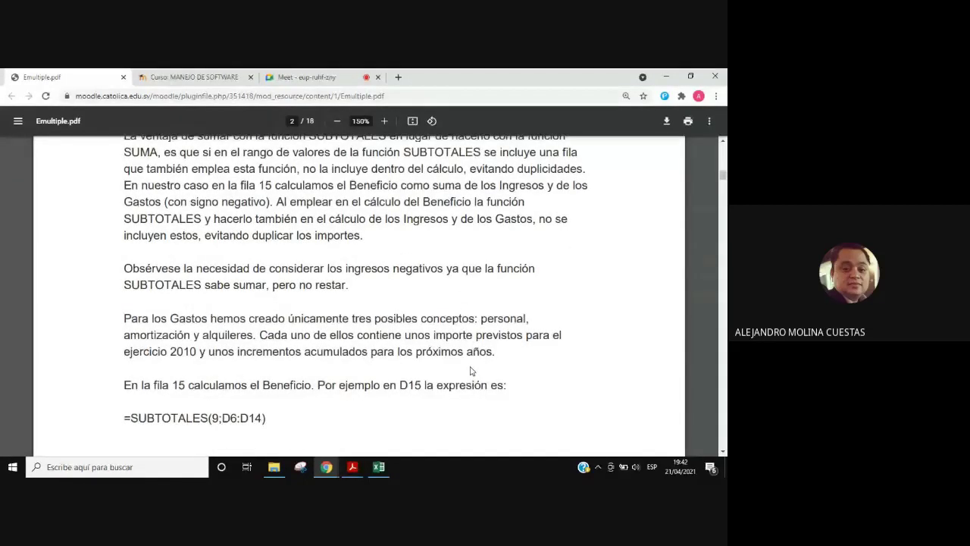
{"action": "scroll", "coordinate": [471, 370], "scroll_direction": "down", "scroll_amount": 3}
{"action": "scroll", "coordinate": [470, 371], "scroll_direction": "down", "scroll_amount": 2}
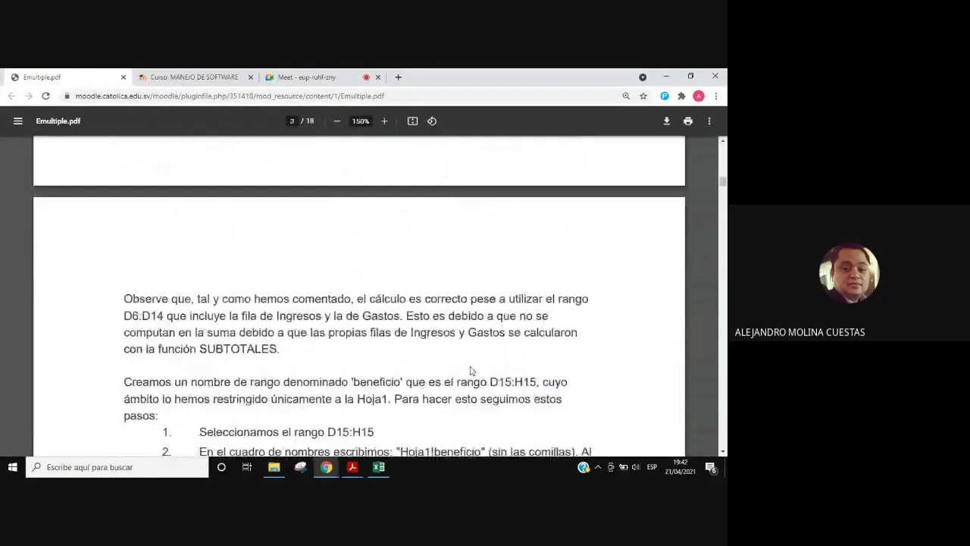
{"action": "scroll", "coordinate": [471, 371], "scroll_direction": "down", "scroll_amount": 3}
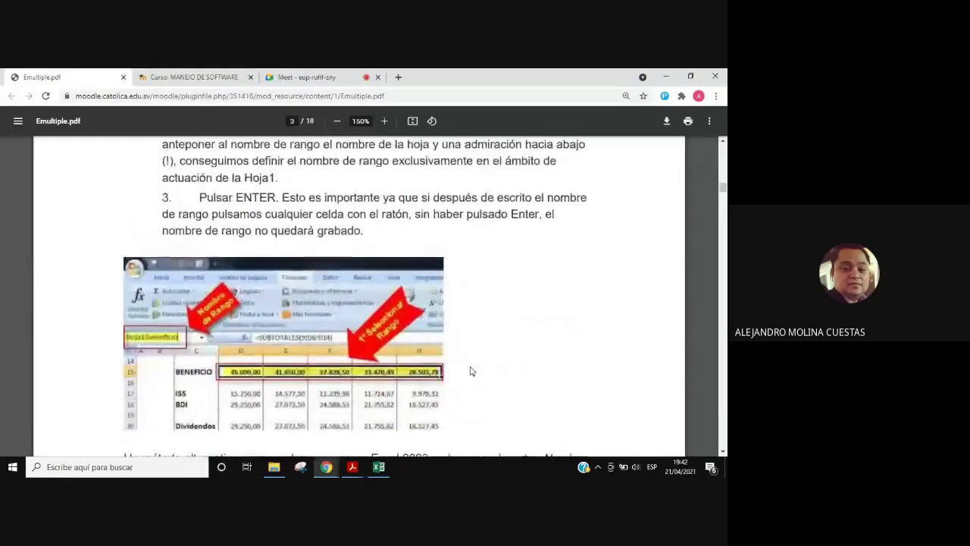
{"action": "scroll", "coordinate": [470, 371], "scroll_direction": "down", "scroll_amount": 3}
{"action": "scroll", "coordinate": [471, 371], "scroll_direction": "down", "scroll_amount": 3}
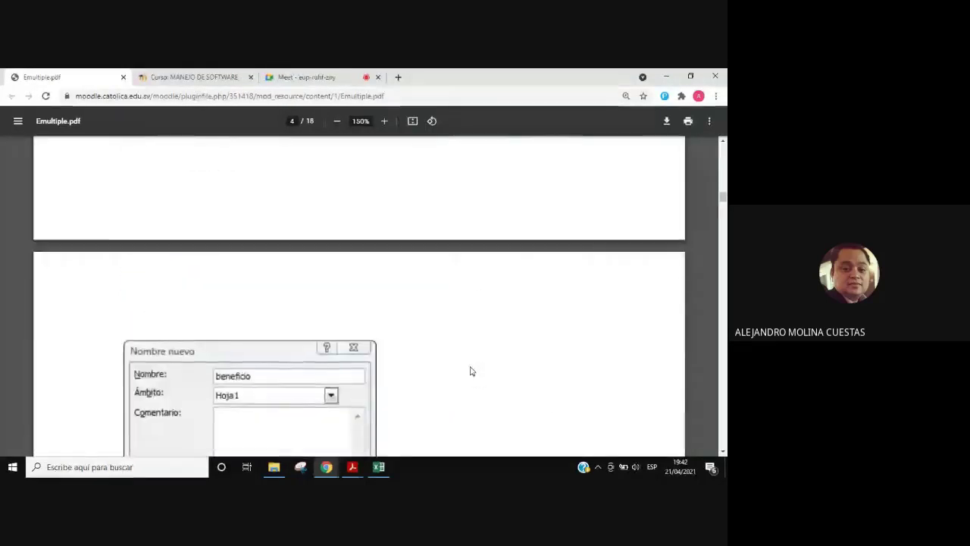
{"action": "scroll", "coordinate": [471, 371], "scroll_direction": "down", "scroll_amount": 4}
{"action": "scroll", "coordinate": [470, 370], "scroll_direction": "down", "scroll_amount": 1}
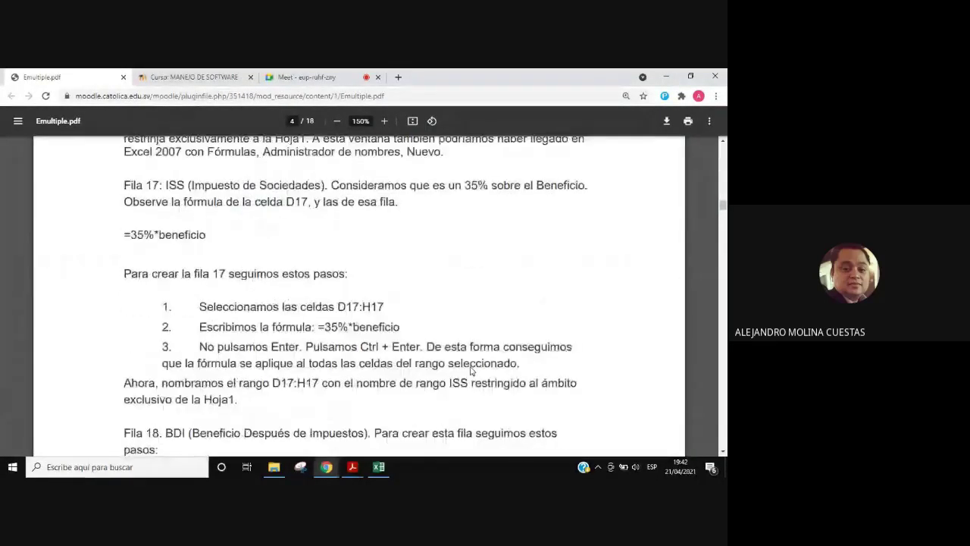
{"action": "scroll", "coordinate": [470, 370], "scroll_direction": "up", "scroll_amount": 4}
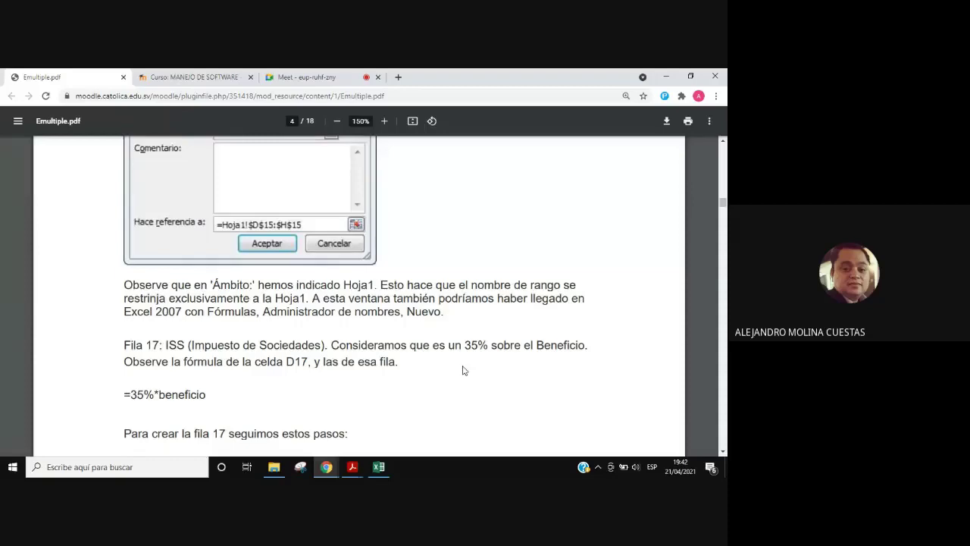
{"action": "scroll", "coordinate": [464, 370], "scroll_direction": "up", "scroll_amount": 5}
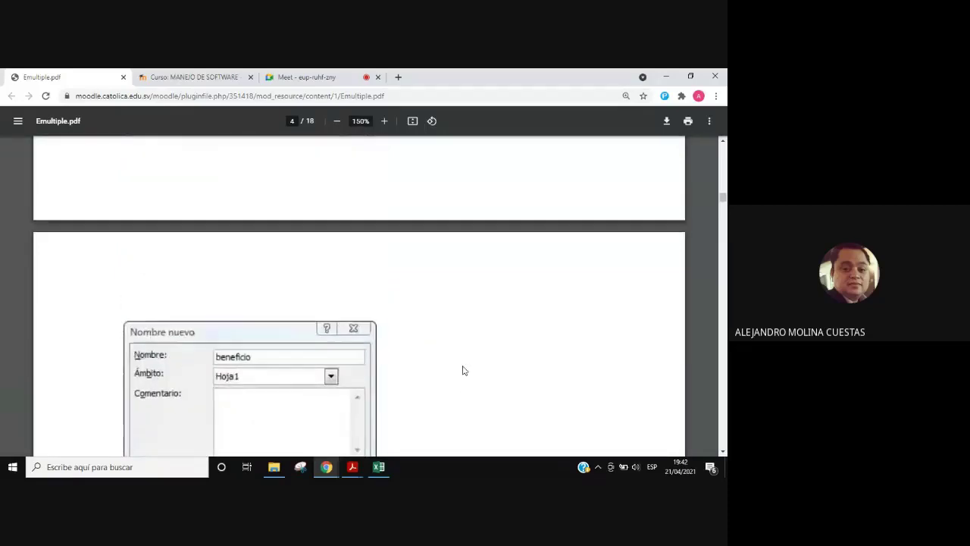
{"action": "scroll", "coordinate": [465, 370], "scroll_direction": "up", "scroll_amount": 2}
{"action": "scroll", "coordinate": [465, 370], "scroll_direction": "up", "scroll_amount": 5}
{"action": "scroll", "coordinate": [464, 370], "scroll_direction": "up", "scroll_amount": 3}
{"action": "scroll", "coordinate": [464, 369], "scroll_direction": "up", "scroll_amount": 3}
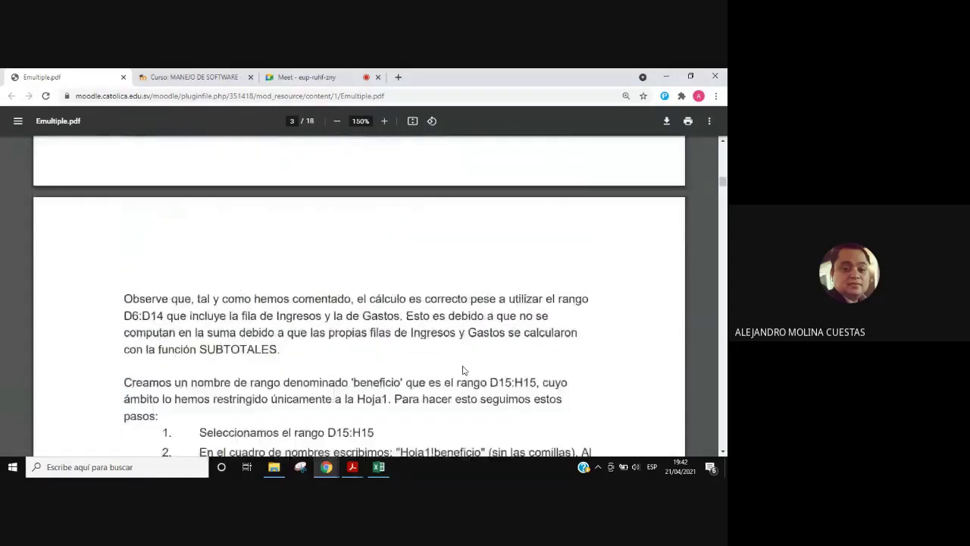
{"action": "scroll", "coordinate": [465, 370], "scroll_direction": "up", "scroll_amount": 3}
{"action": "scroll", "coordinate": [465, 369], "scroll_direction": "up", "scroll_amount": 2}
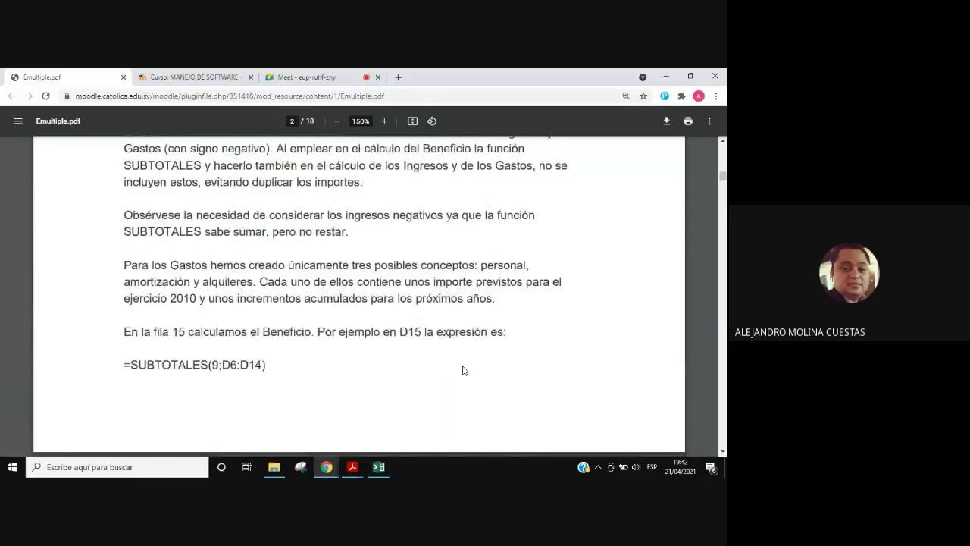
{"action": "scroll", "coordinate": [464, 370], "scroll_direction": "up", "scroll_amount": 1}
{"action": "scroll", "coordinate": [465, 370], "scroll_direction": "up", "scroll_amount": 3}
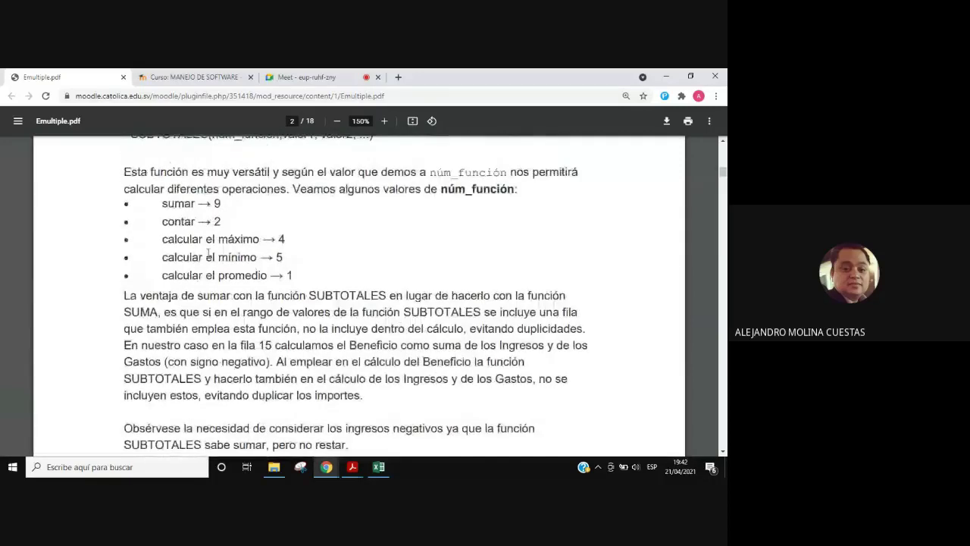
{"action": "scroll", "coordinate": [396, 350], "scroll_direction": "down", "scroll_amount": 1}
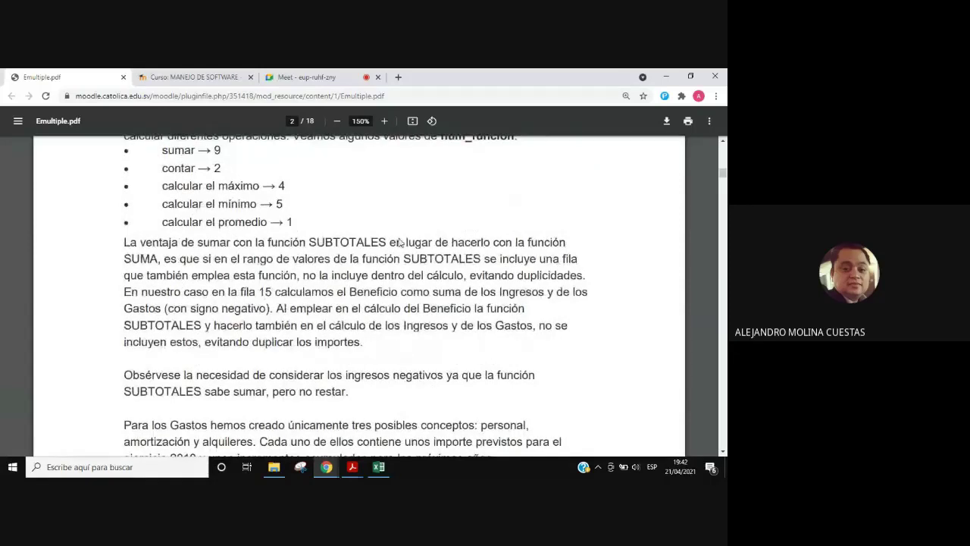
{"action": "scroll", "coordinate": [358, 325], "scroll_direction": "up", "scroll_amount": 2}
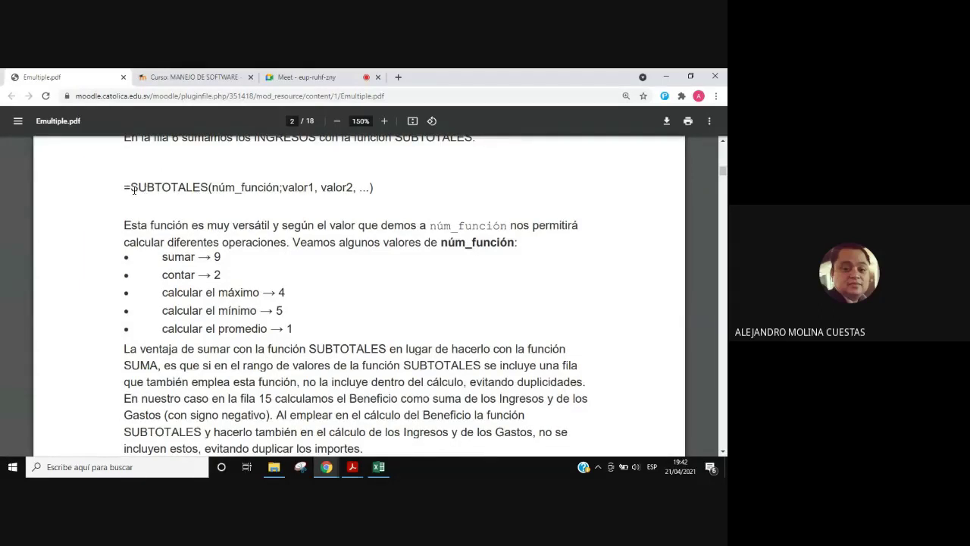
{"action": "scroll", "coordinate": [352, 342], "scroll_direction": "down", "scroll_amount": 1}
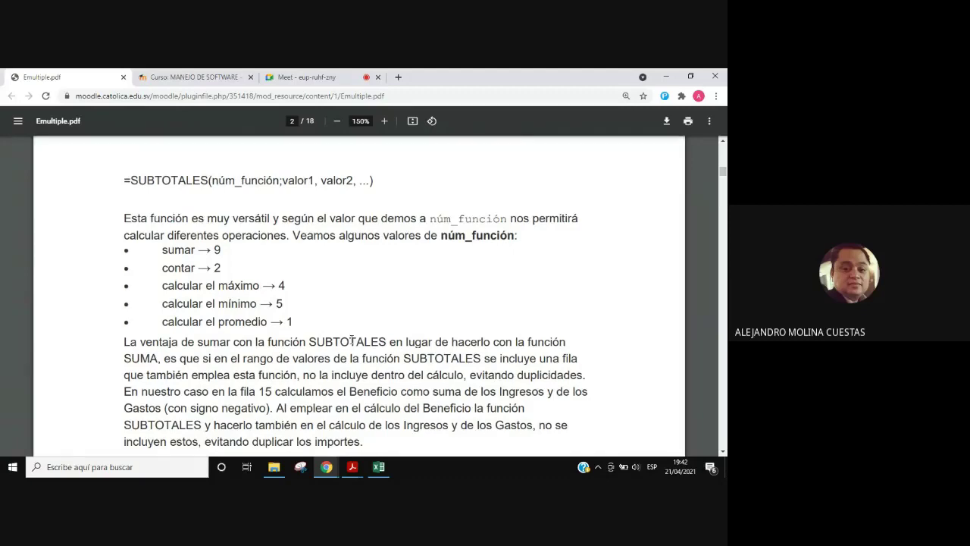
{"action": "scroll", "coordinate": [352, 342], "scroll_direction": "down", "scroll_amount": 2}
{"action": "scroll", "coordinate": [381, 356], "scroll_direction": "down", "scroll_amount": 5}
{"action": "scroll", "coordinate": [381, 356], "scroll_direction": "down", "scroll_amount": 5}
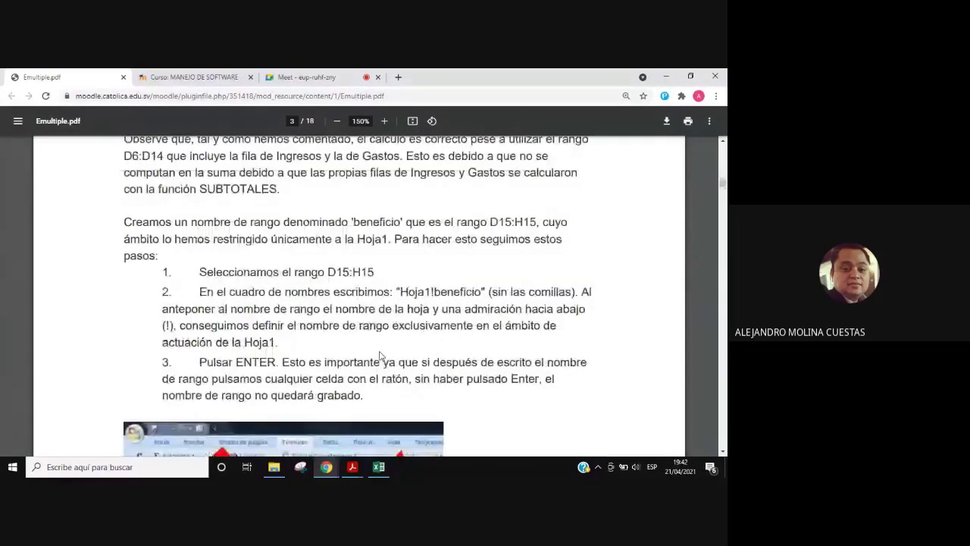
{"action": "scroll", "coordinate": [381, 356], "scroll_direction": "down", "scroll_amount": 5}
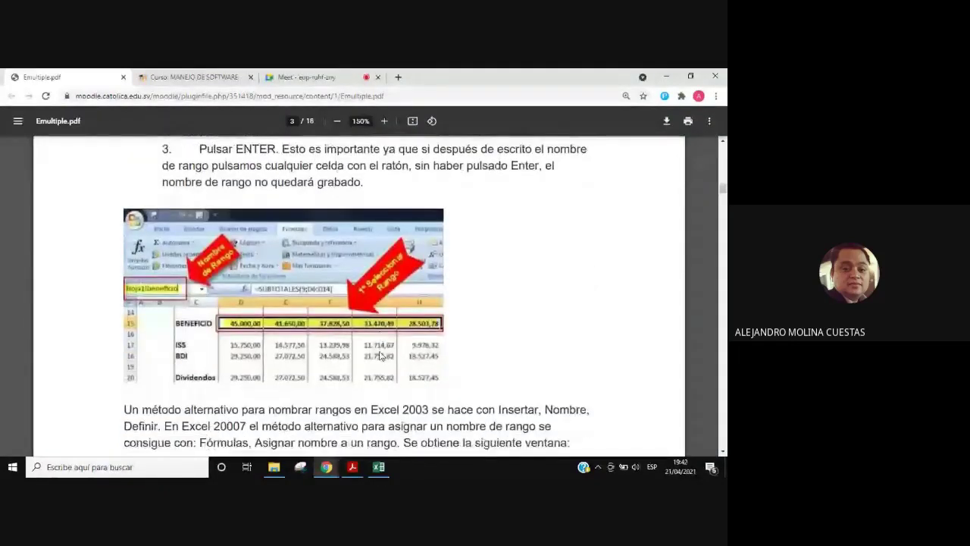
{"action": "scroll", "coordinate": [381, 356], "scroll_direction": "up", "scroll_amount": 1}
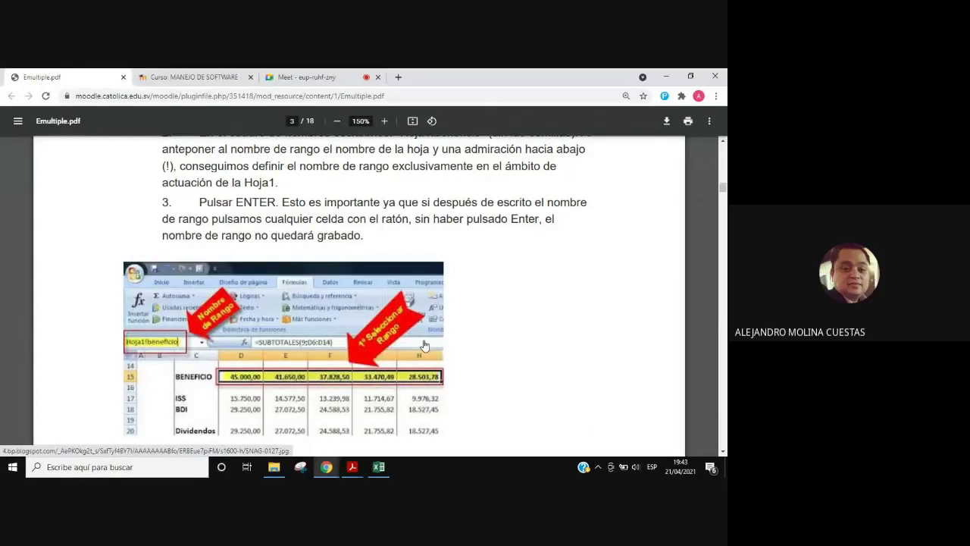
{"action": "scroll", "coordinate": [425, 345], "scroll_direction": "down", "scroll_amount": 2}
{"action": "left_click", "coordinate": [329, 470]}
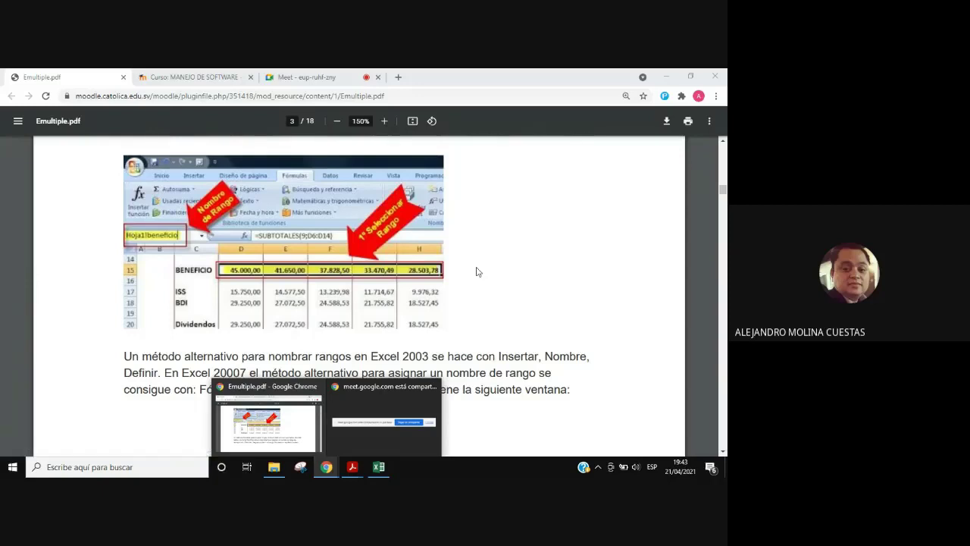
Step: Return to the Excel workbook and select the BENEFICIOS values D14:H14
{"action": "mouse_move", "coordinate": [432, 412]}
{"action": "left_click", "coordinate": [383, 470]}
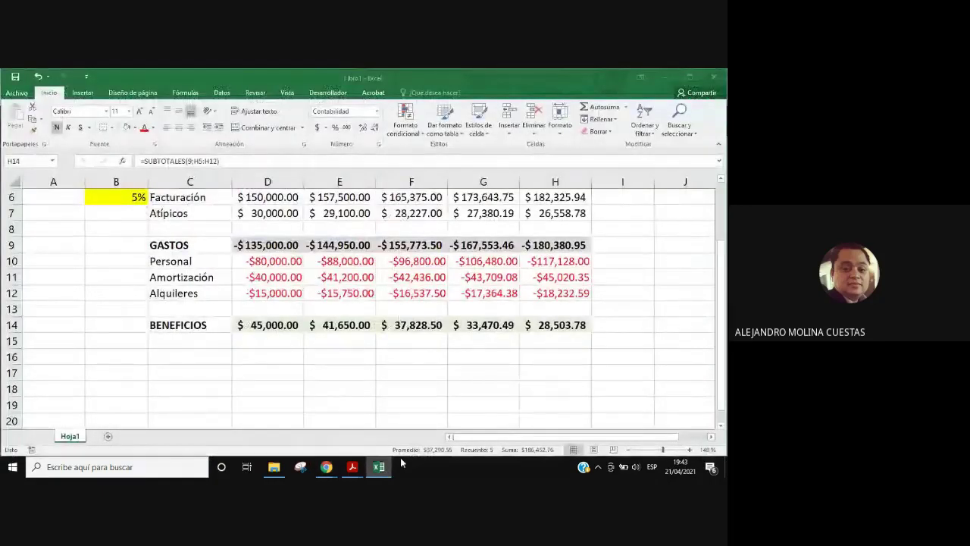
{"action": "mouse_move", "coordinate": [267, 324]}
{"action": "left_mouse_down"}
{"action": "mouse_move", "coordinate": [479, 321]}
{"action": "mouse_move", "coordinate": [571, 337]}
{"action": "left_mouse_up"}
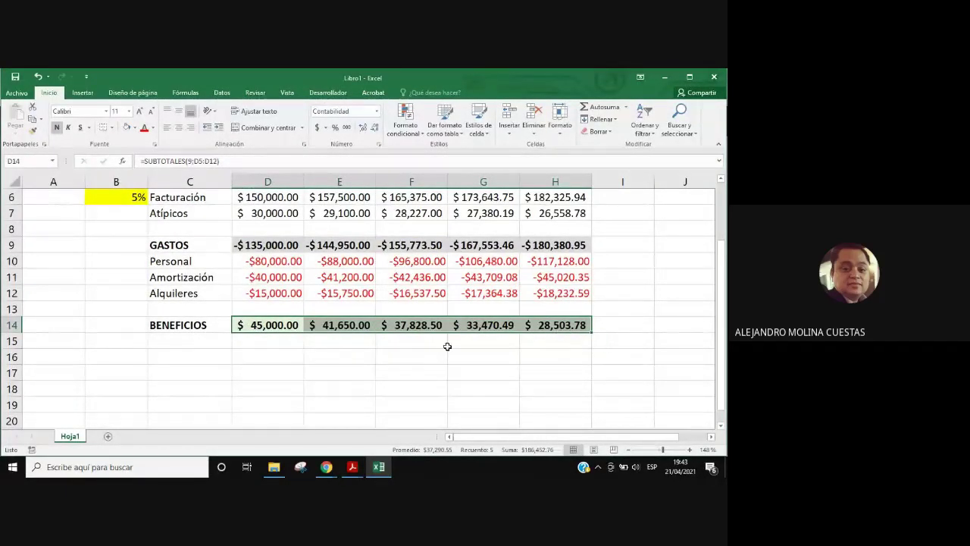
{"action": "left_click_drag", "start_coordinate": [239, 326], "coordinate": [557, 334]}
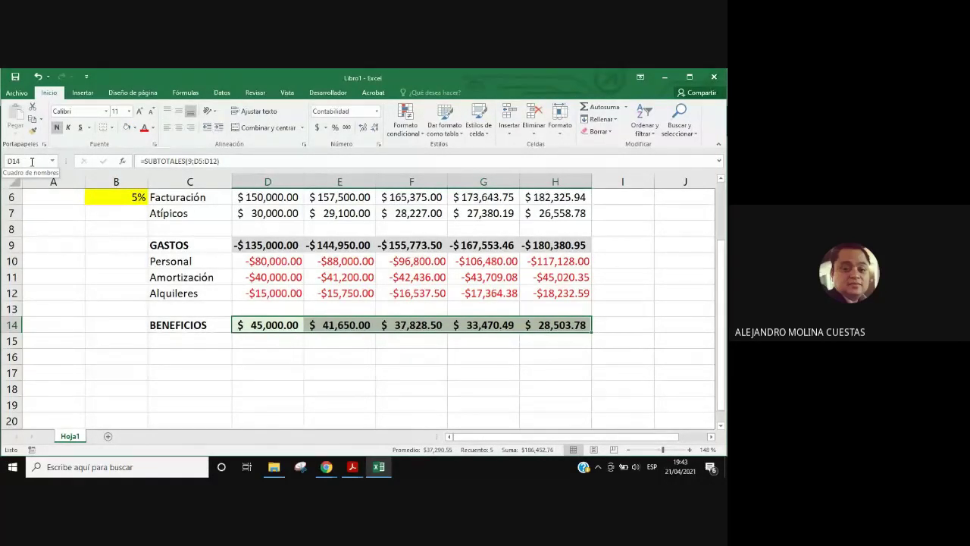
Step: Name D14:H14 'Hoja1!Beneficios' in the Name Box, then select the Alquileres values D12:H12
{"action": "left_click", "coordinate": [31, 160]}
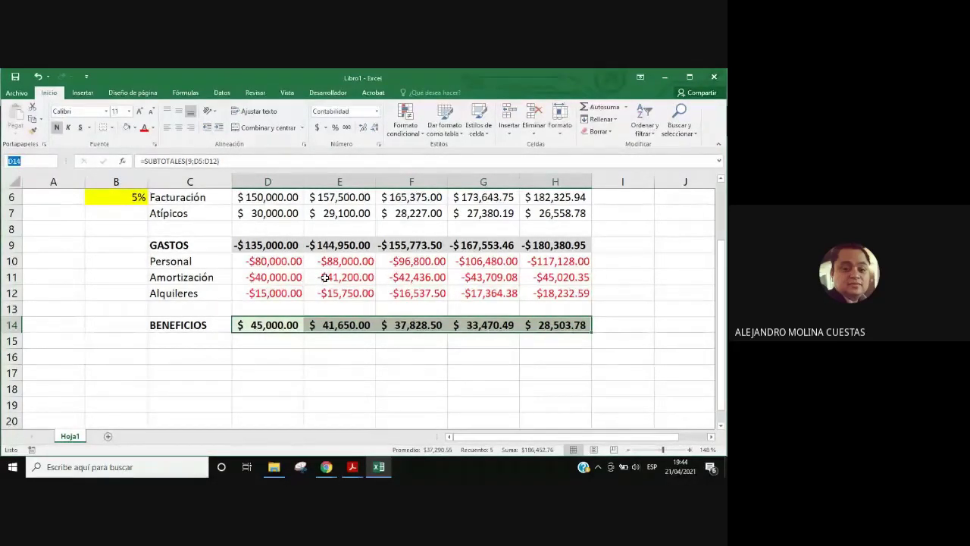
{"action": "type", "text": "h"}
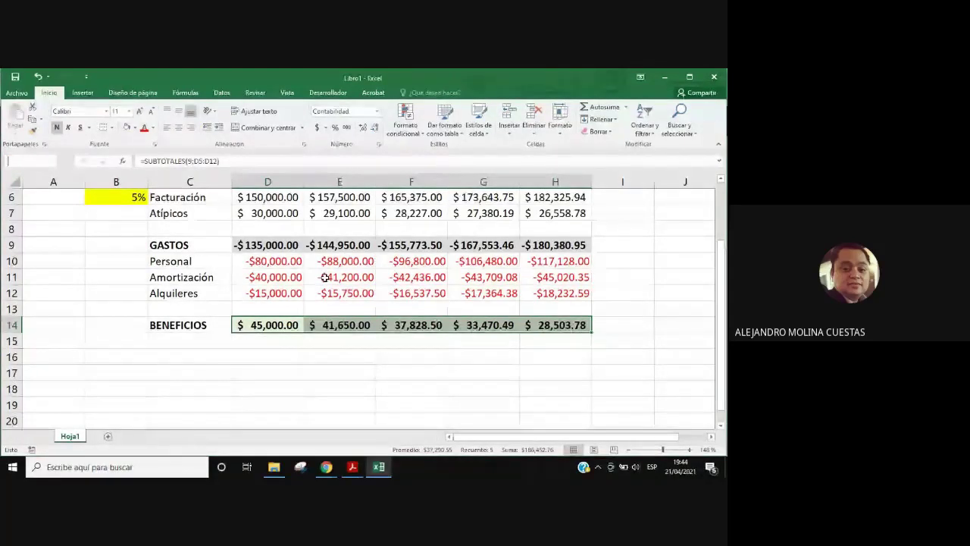
{"action": "key", "text": "BackSpace"}
{"action": "type", "text": "Hoja"}
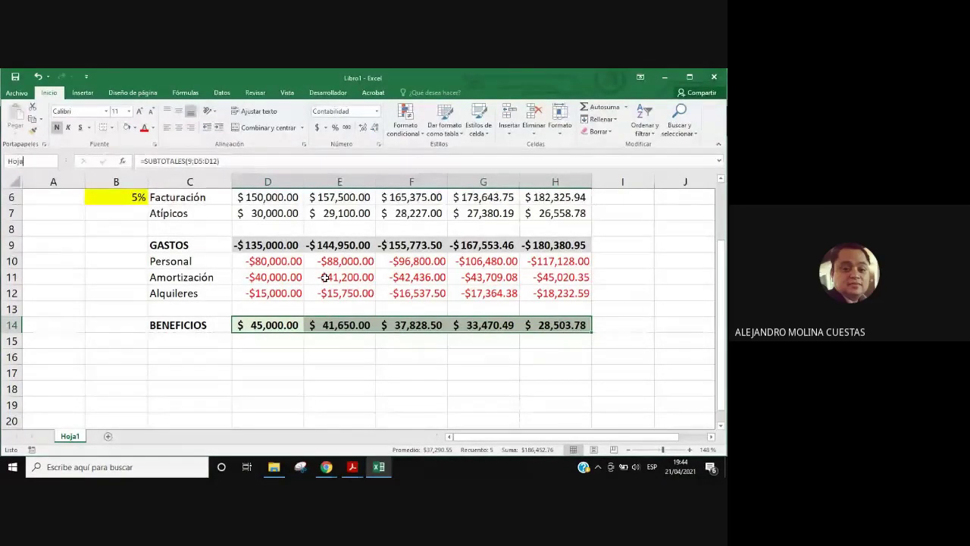
{"action": "type", "text": "1"}
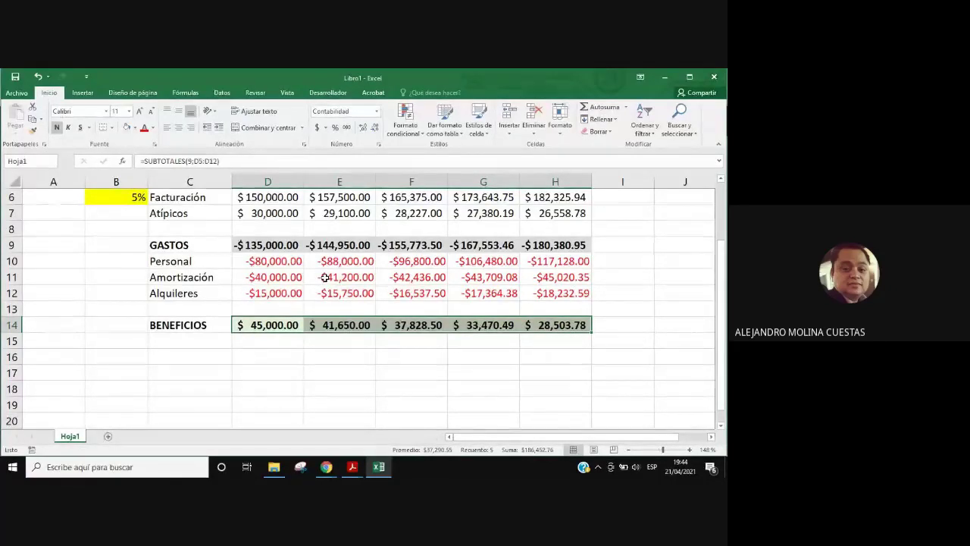
{"action": "type", "text": "!"}
{"action": "type", "text": "Ben"}
{"action": "type", "text": "ef"}
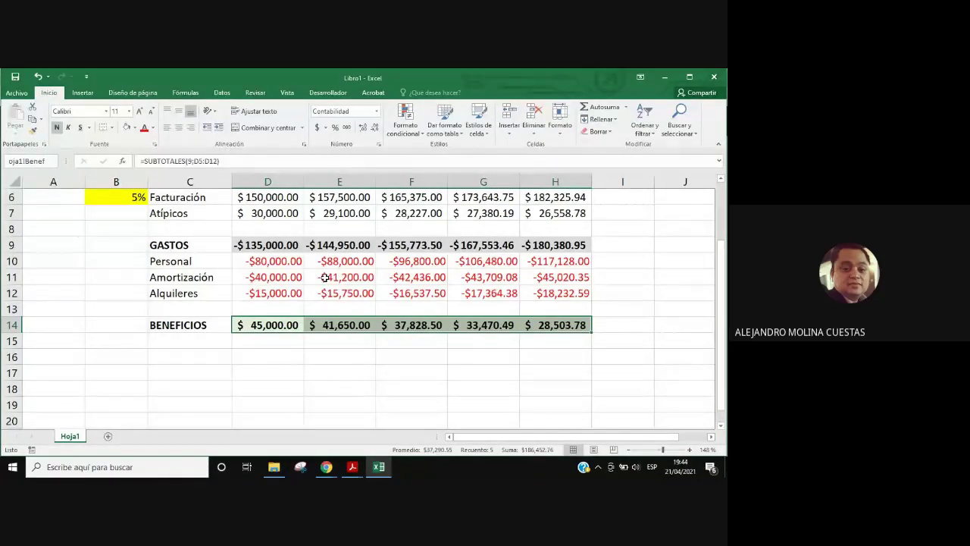
{"action": "type", "text": "i"}
{"action": "type", "text": "cios"}
{"action": "key", "text": "Return"}
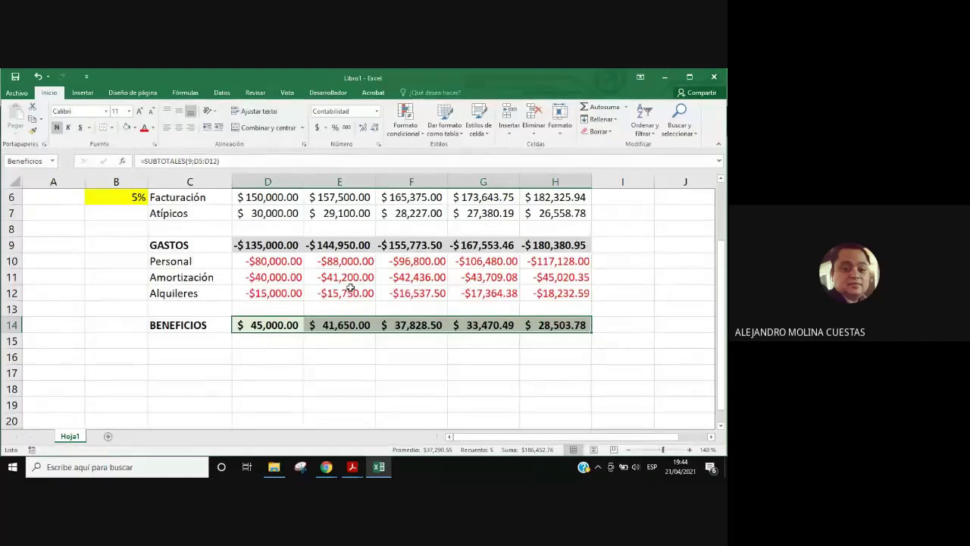
{"action": "left_click", "coordinate": [470, 372]}
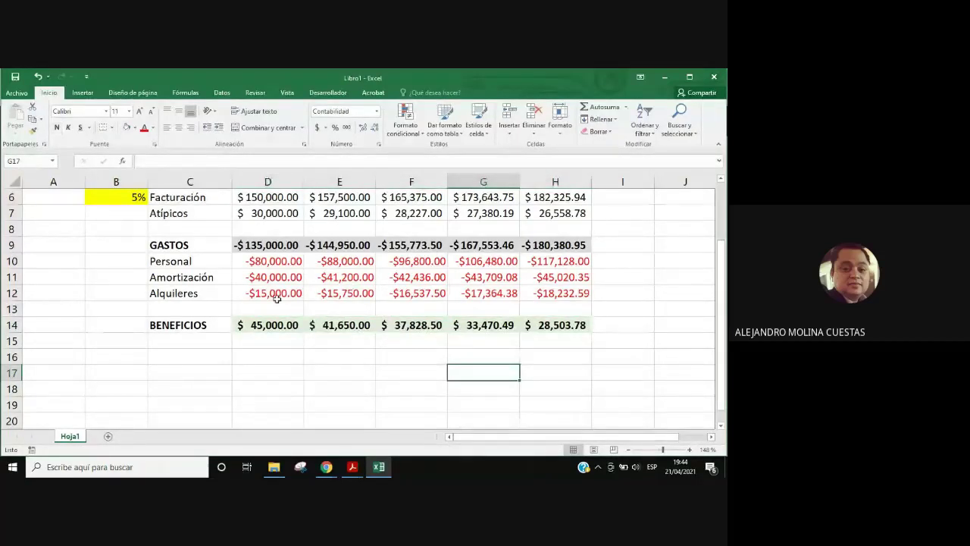
{"action": "left_click_drag", "start_coordinate": [271, 296], "coordinate": [557, 298]}
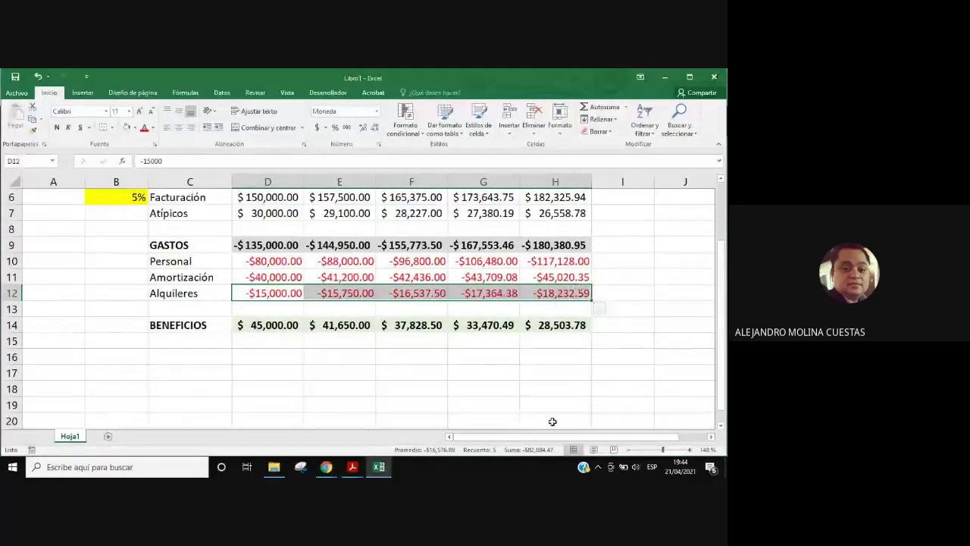
{"action": "right_click", "coordinate": [570, 302]}
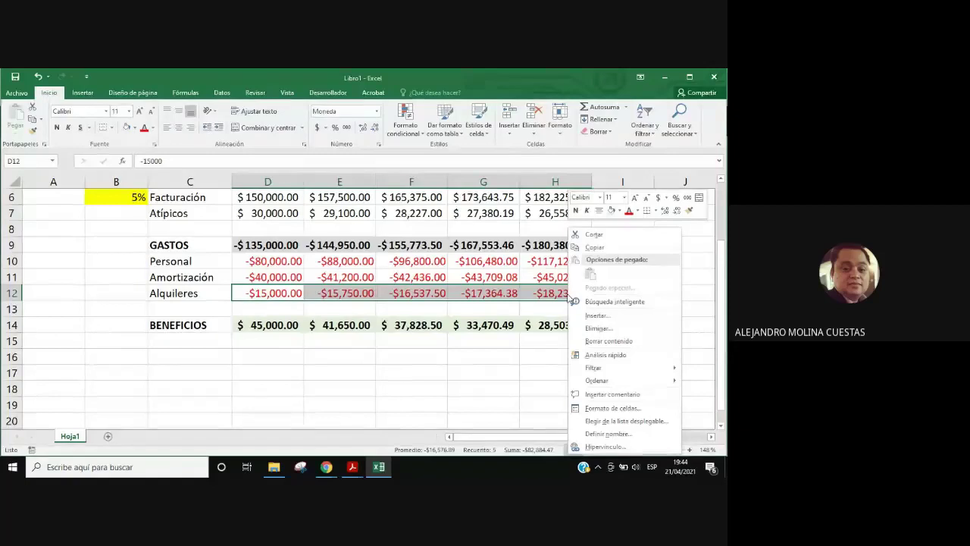
{"action": "left_click", "coordinate": [608, 433]}
{"action": "left_click_drag", "start_coordinate": [604, 341], "coordinate": [342, 281]}
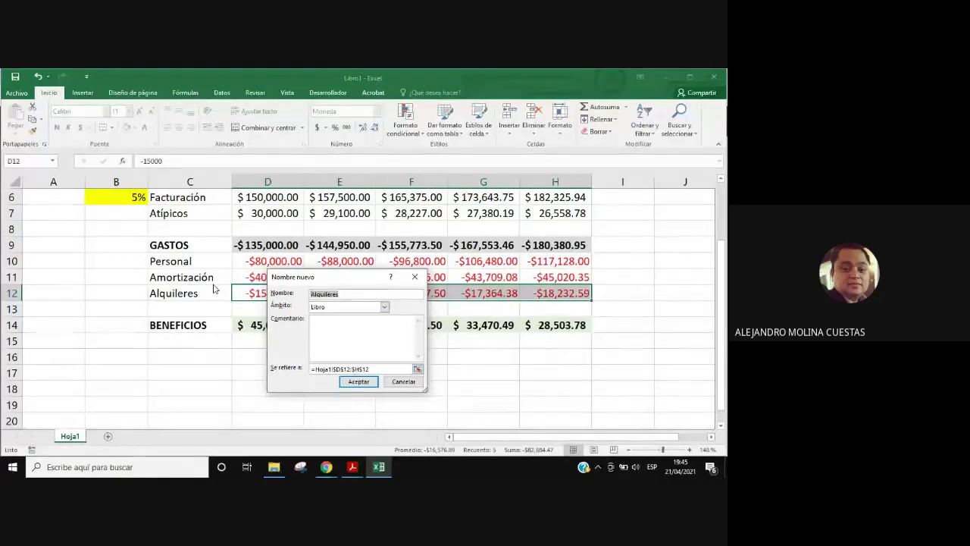
{"action": "left_click", "coordinate": [385, 308]}
{"action": "left_click", "coordinate": [328, 325]}
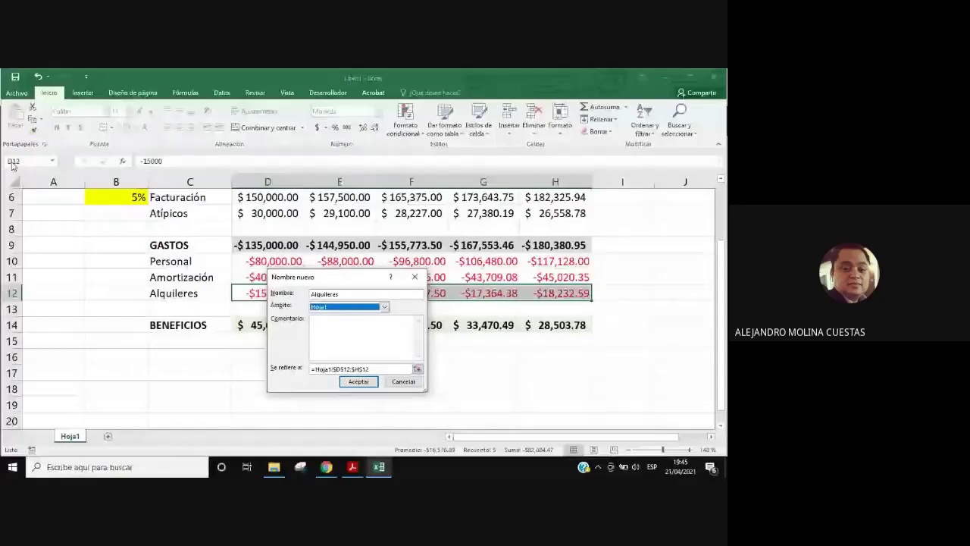
{"action": "mouse_move", "coordinate": [324, 283]}
{"action": "left_mouse_down"}
{"action": "mouse_move", "coordinate": [307, 260]}
{"action": "mouse_move", "coordinate": [299, 271]}
{"action": "left_mouse_up"}
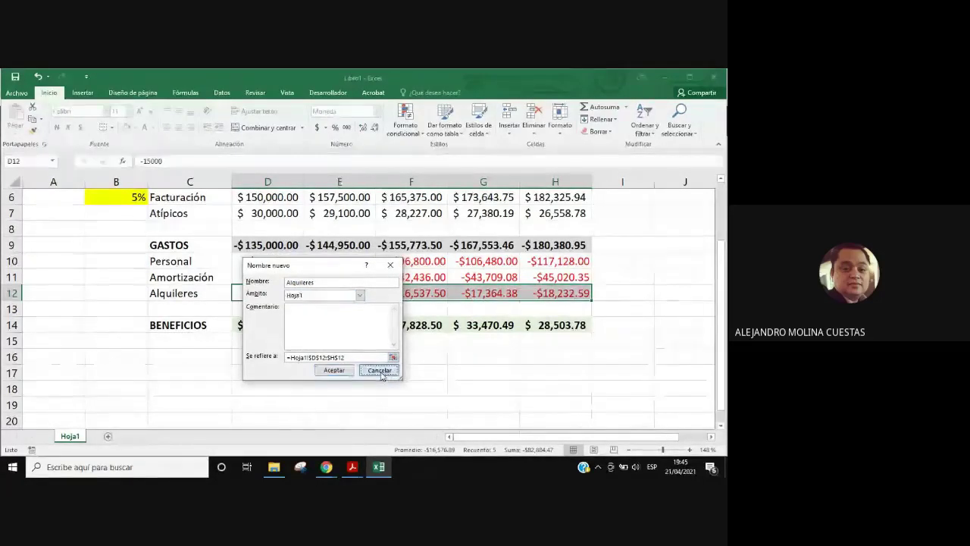
{"action": "left_click", "coordinate": [381, 371]}
{"action": "left_click", "coordinate": [269, 326]}
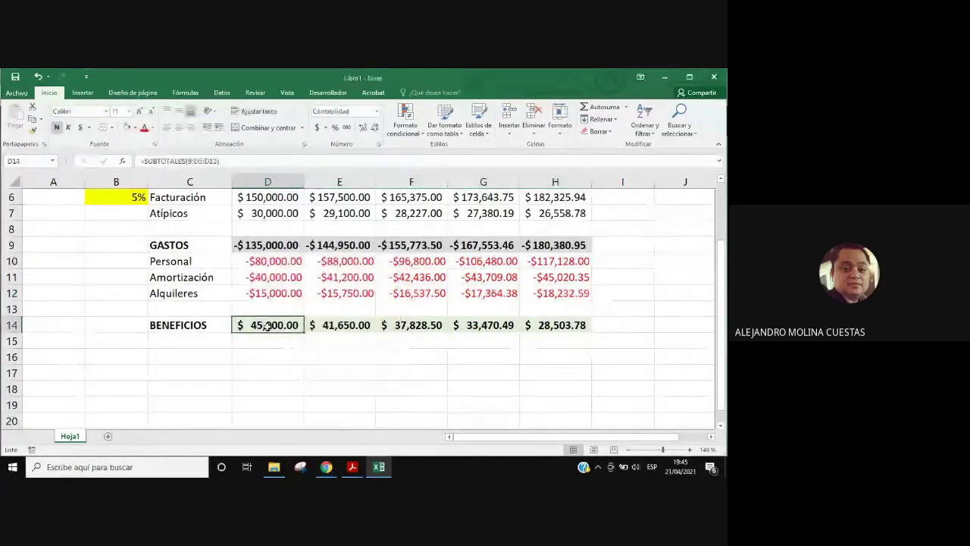
{"action": "left_click_drag", "start_coordinate": [557, 326], "coordinate": [241, 324]}
{"action": "type", "text": "Beneficios"}
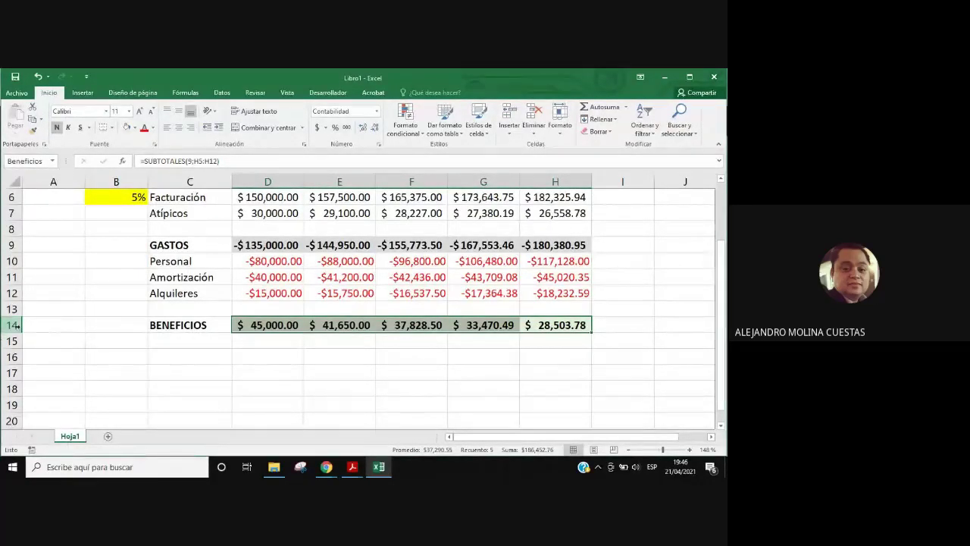
{"action": "left_click", "coordinate": [334, 473]}
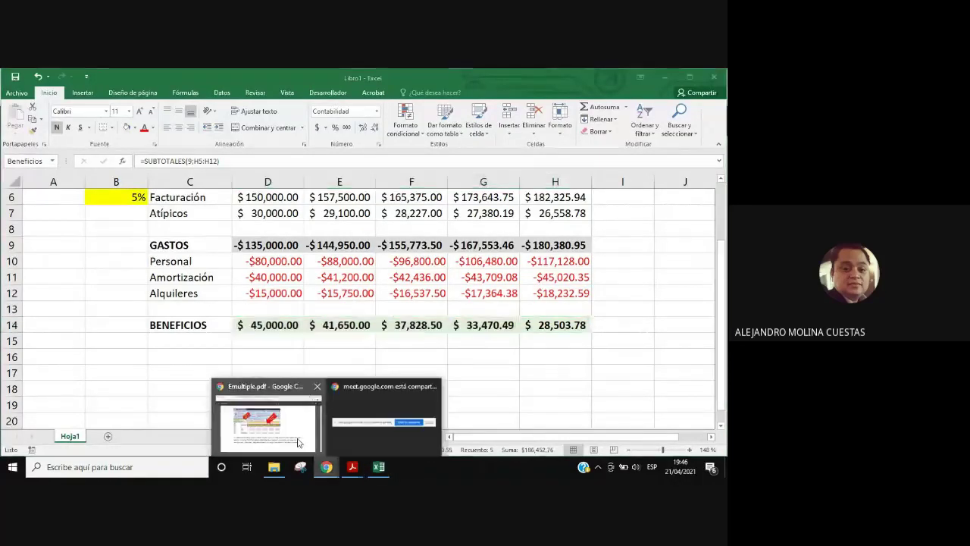
Step: Read page 4 of Emultiple.pdf on the 35% ISS row formula, then return to Excel
{"action": "left_click", "coordinate": [298, 443]}
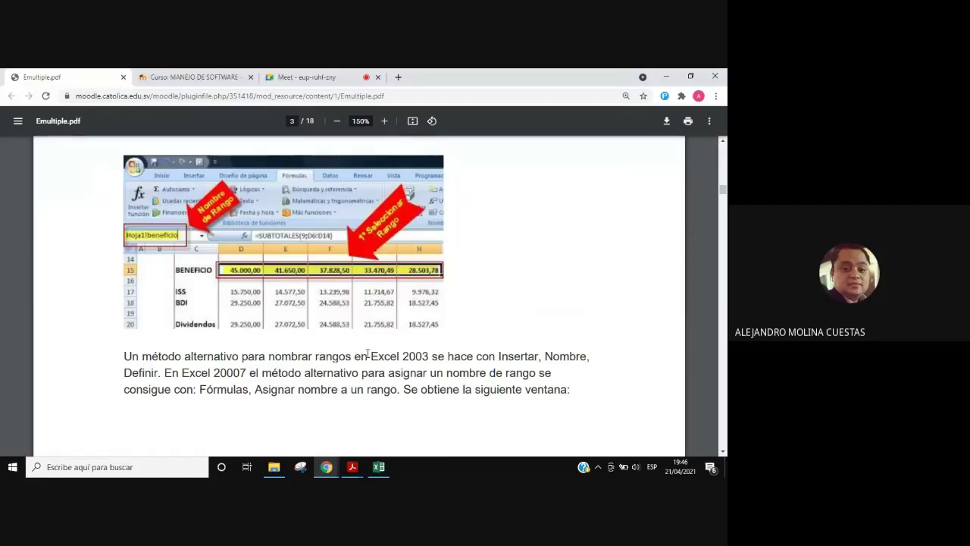
{"action": "scroll", "coordinate": [505, 369], "scroll_direction": "down", "scroll_amount": 1}
{"action": "scroll", "coordinate": [427, 390], "scroll_direction": "down", "scroll_amount": 2}
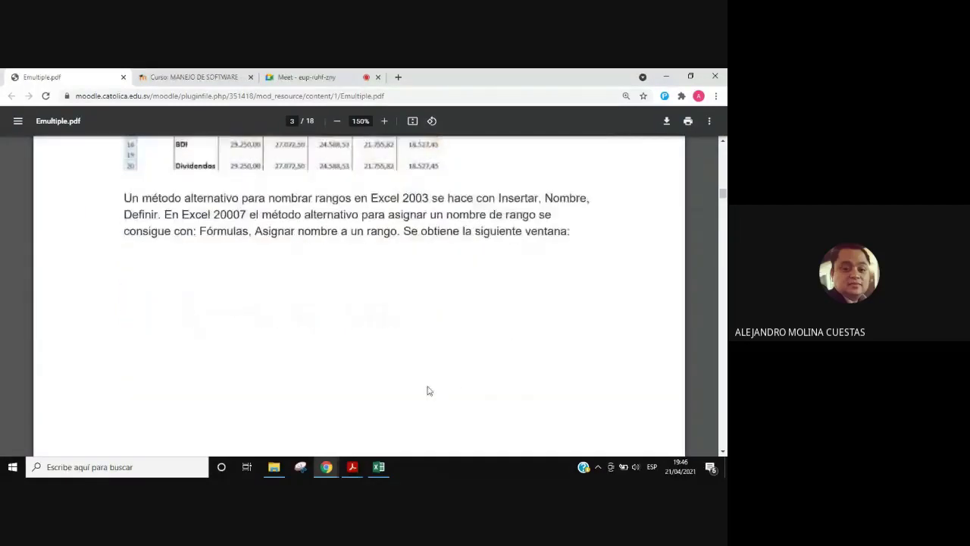
{"action": "scroll", "coordinate": [428, 390], "scroll_direction": "down", "scroll_amount": 5}
{"action": "scroll", "coordinate": [428, 390], "scroll_direction": "down", "scroll_amount": 1}
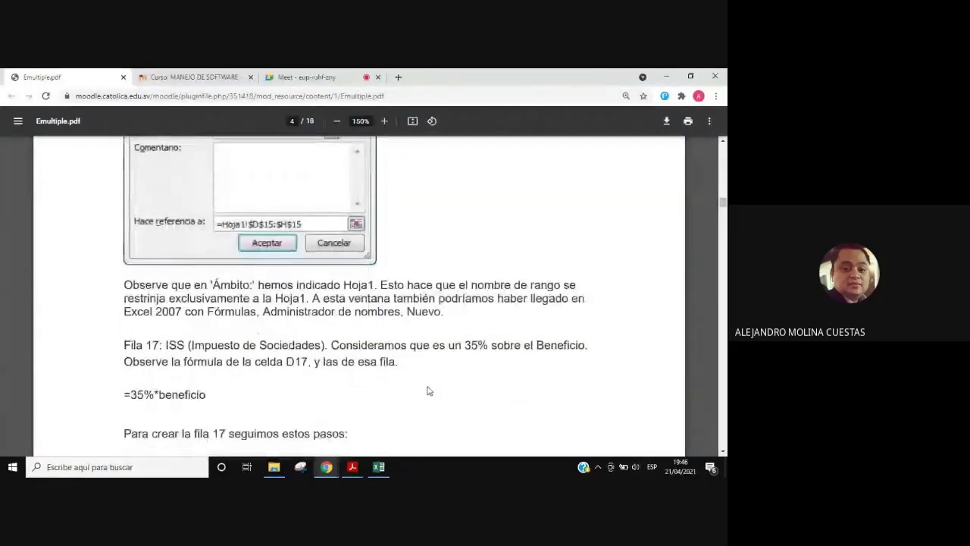
{"action": "scroll", "coordinate": [427, 390], "scroll_direction": "up", "scroll_amount": 1}
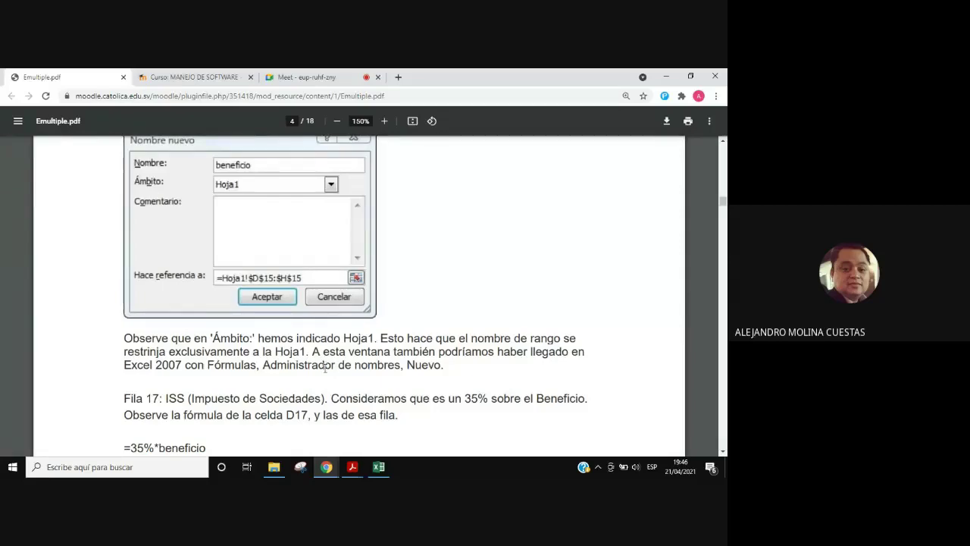
{"action": "scroll", "coordinate": [328, 386], "scroll_direction": "down", "scroll_amount": 1}
{"action": "scroll", "coordinate": [331, 366], "scroll_direction": "down", "scroll_amount": 2}
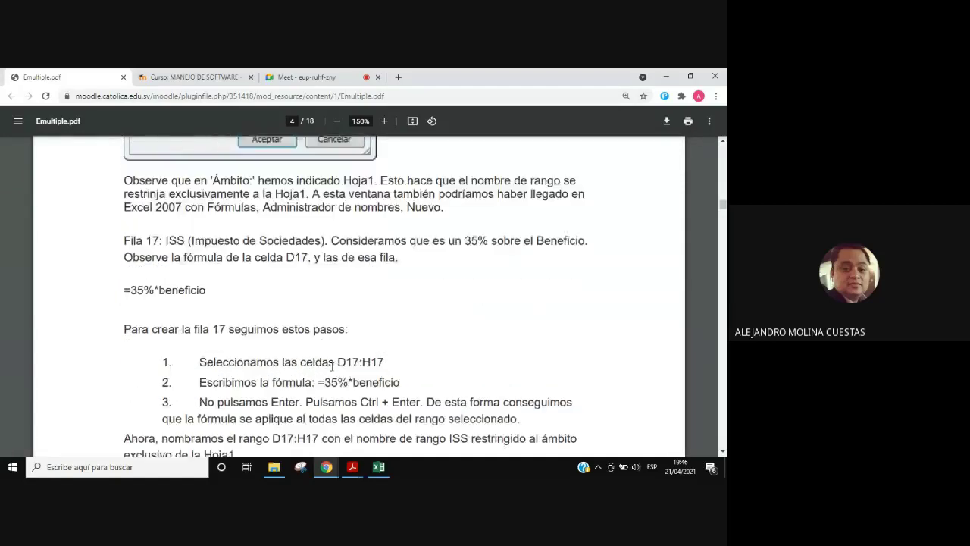
{"action": "scroll", "coordinate": [337, 368], "scroll_direction": "down", "scroll_amount": 2}
{"action": "scroll", "coordinate": [349, 369], "scroll_direction": "up", "scroll_amount": 2}
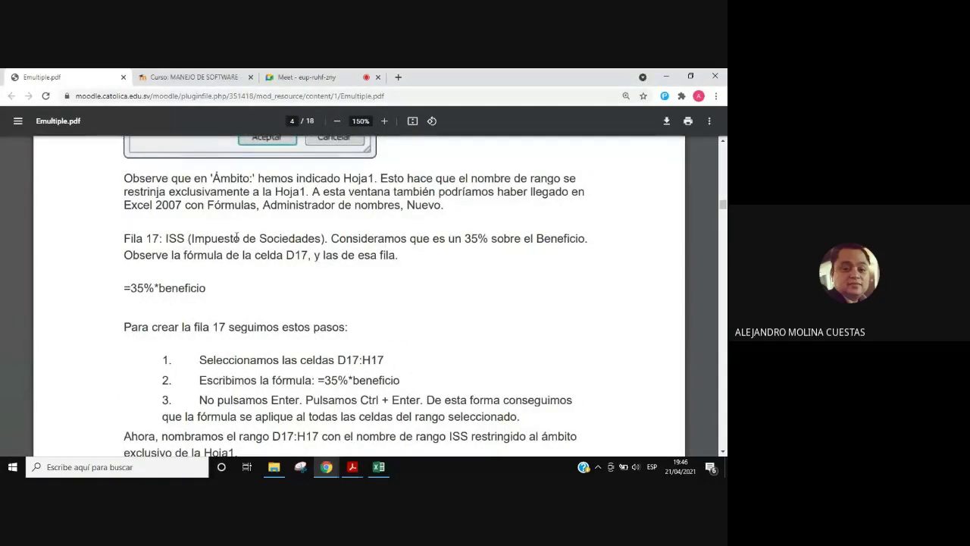
{"action": "left_click", "coordinate": [351, 473]}
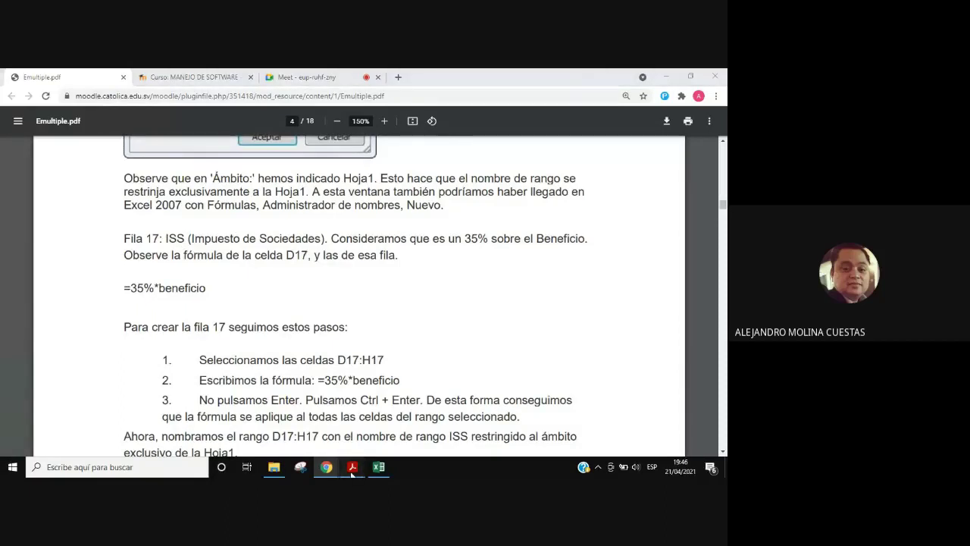
{"action": "mouse_move", "coordinate": [353, 473]}
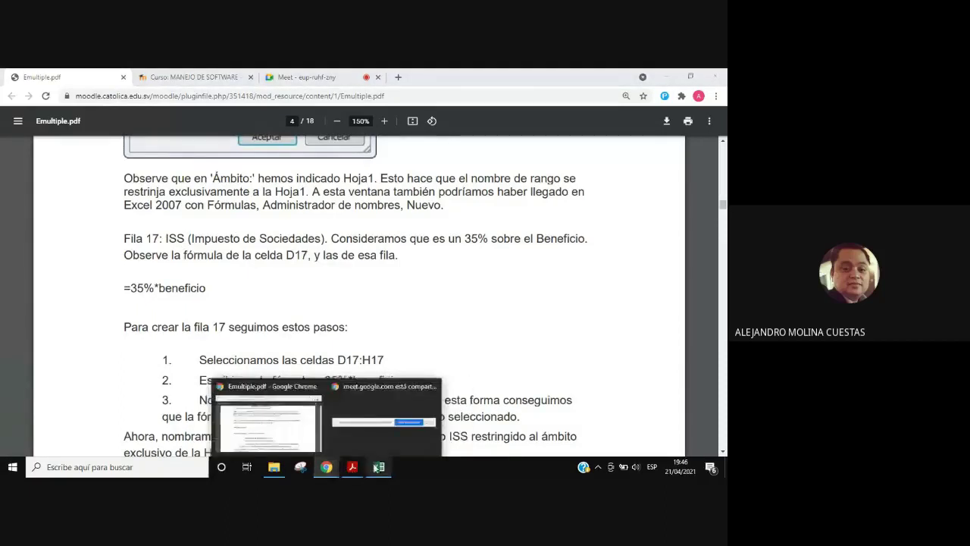
{"action": "left_click", "coordinate": [379, 468]}
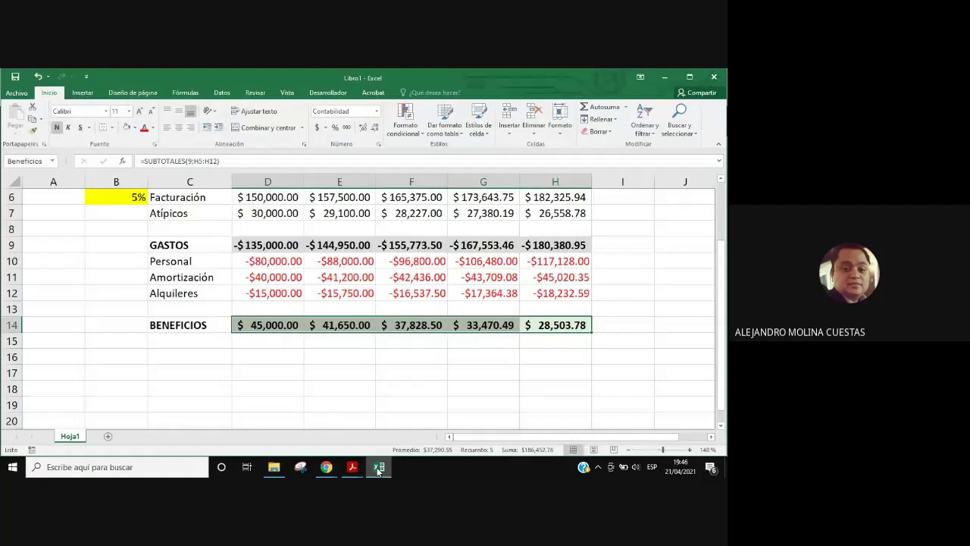
Step: Enter a bold ISS label in C16 and move to D16
{"action": "left_click", "coordinate": [209, 357]}
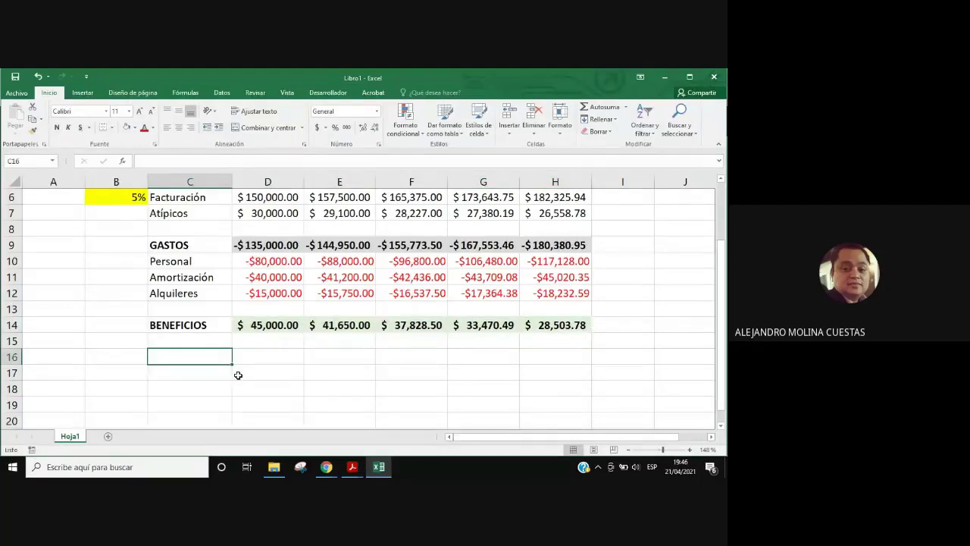
{"action": "type", "text": "ISS"}
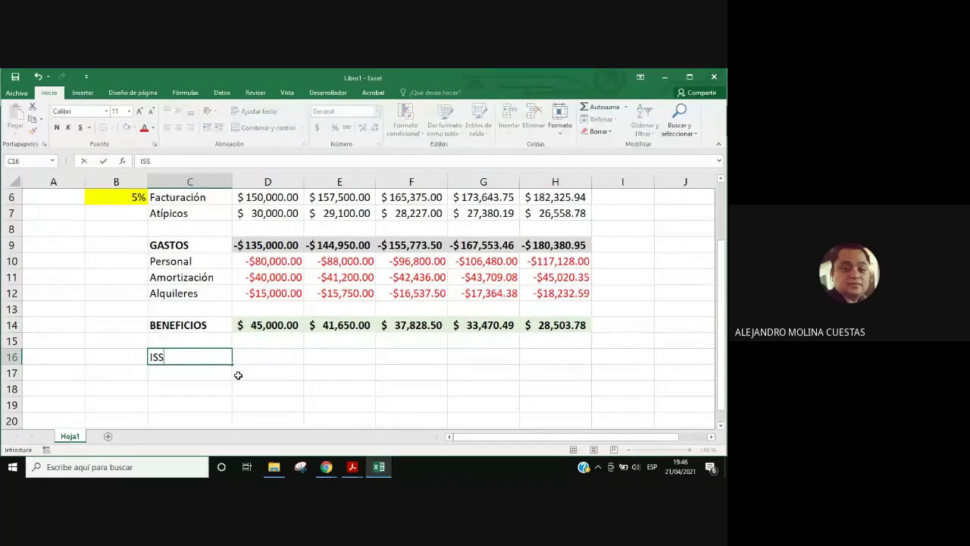
{"action": "key", "text": "Return"}
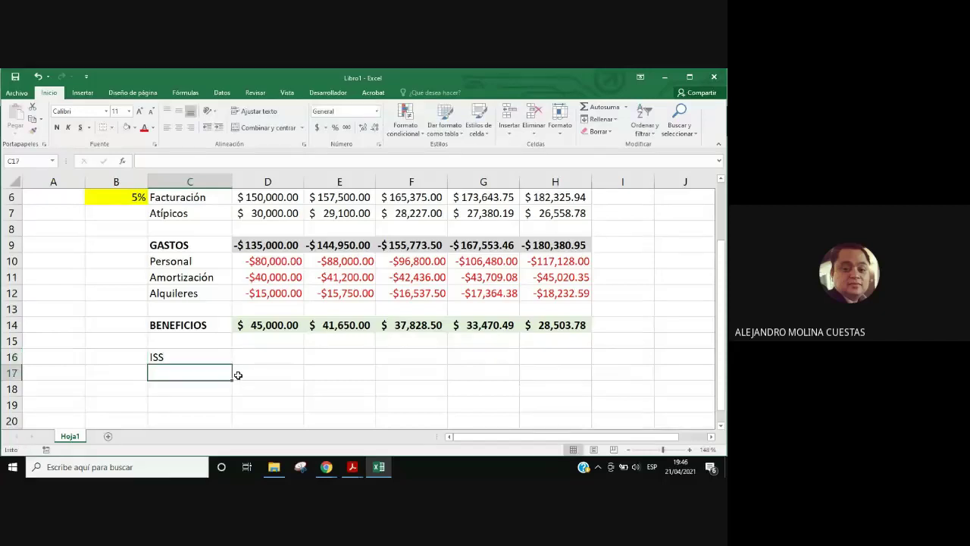
{"action": "key", "text": "Up"}
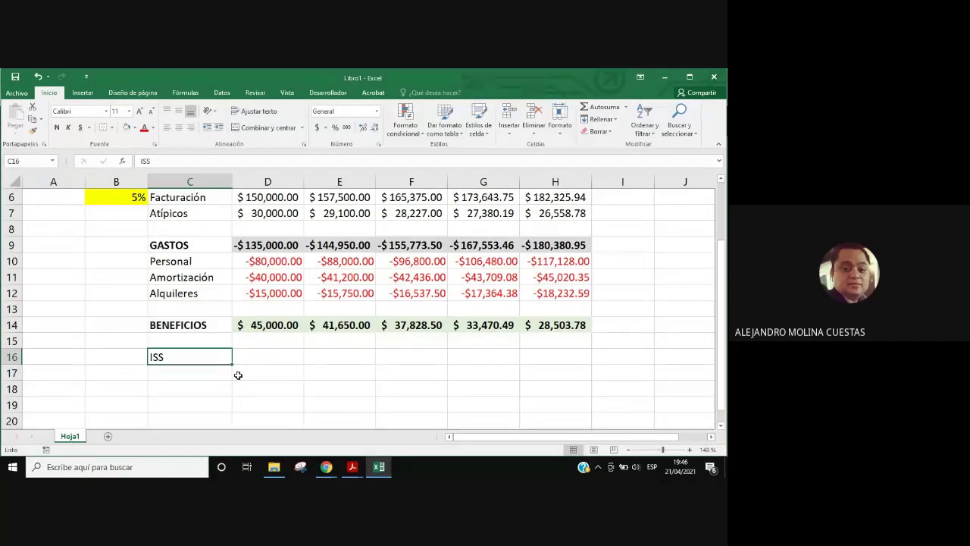
{"action": "left_click", "coordinate": [57, 128]}
{"action": "left_click", "coordinate": [271, 356]}
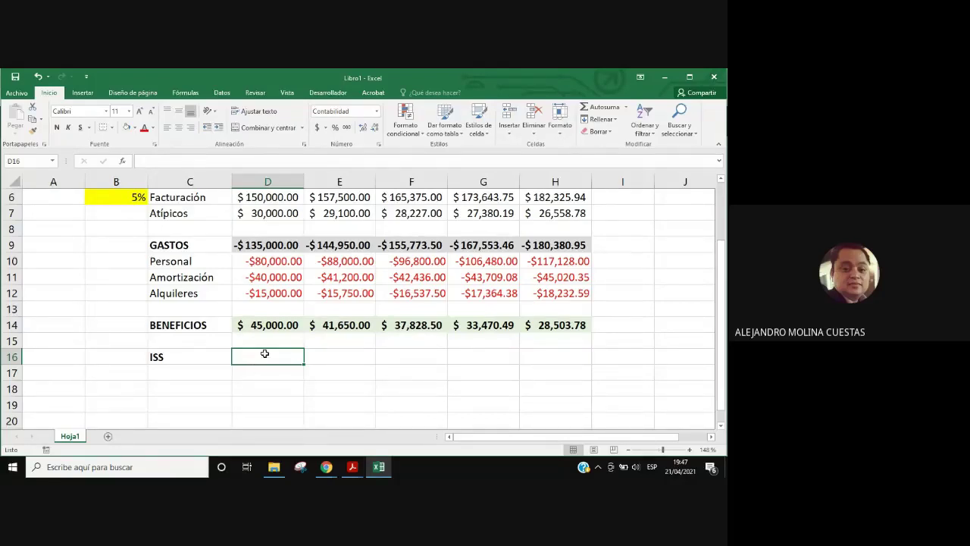
Step: Check the 35% ISS rate in the PDF guide's formula, then return to Excel
{"action": "mouse_move", "coordinate": [326, 467]}
{"action": "left_click", "coordinate": [278, 385]}
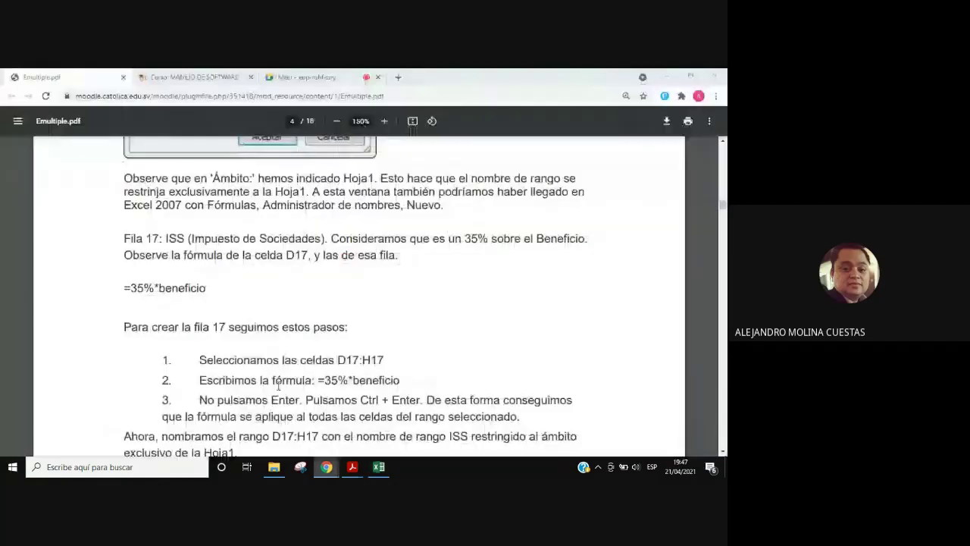
{"action": "left_click_drag", "start_coordinate": [130, 288], "coordinate": [153, 288]}
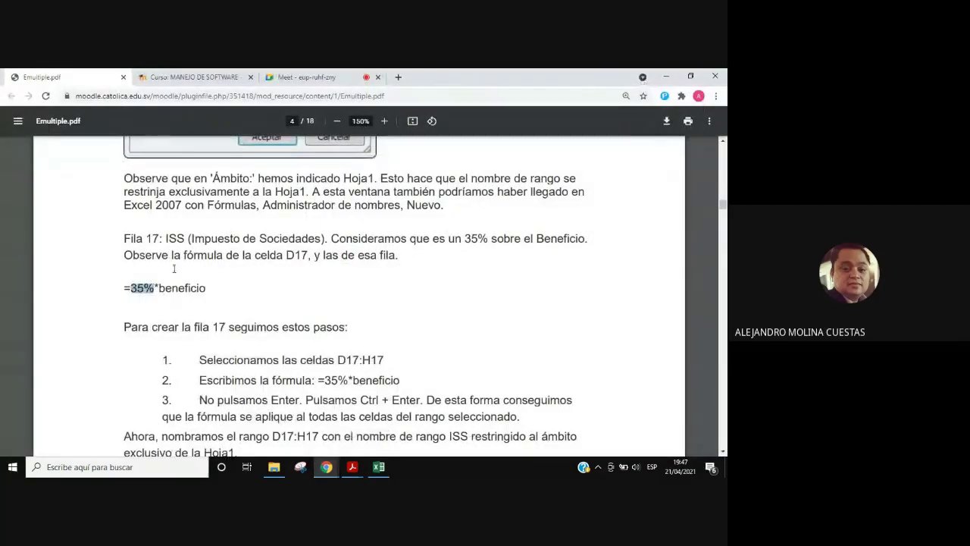
{"action": "mouse_move", "coordinate": [339, 470]}
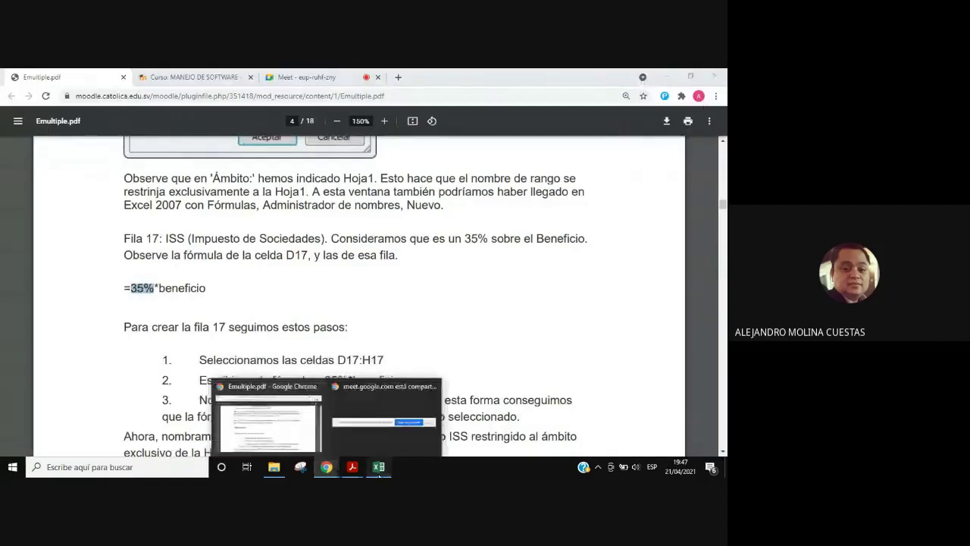
{"action": "left_click", "coordinate": [379, 466]}
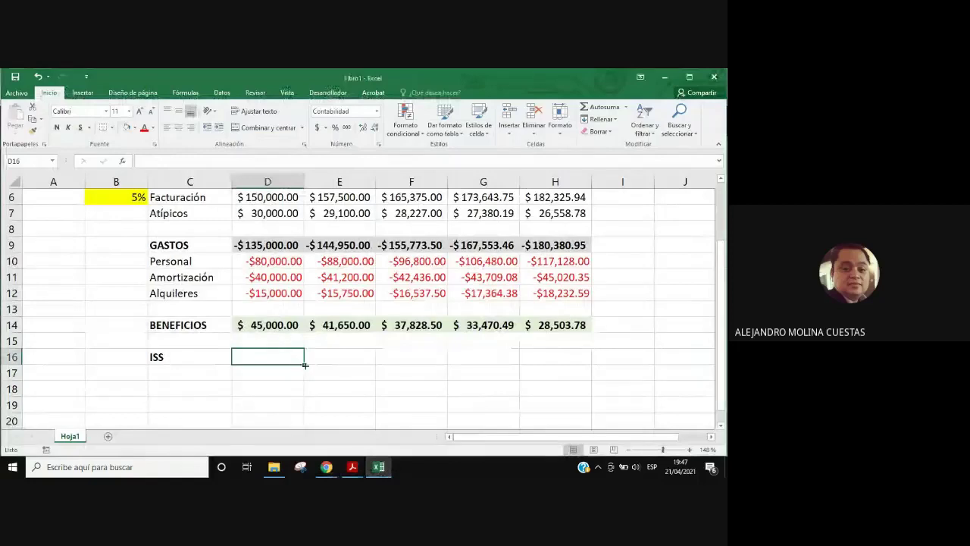
{"action": "left_click", "coordinate": [139, 163]}
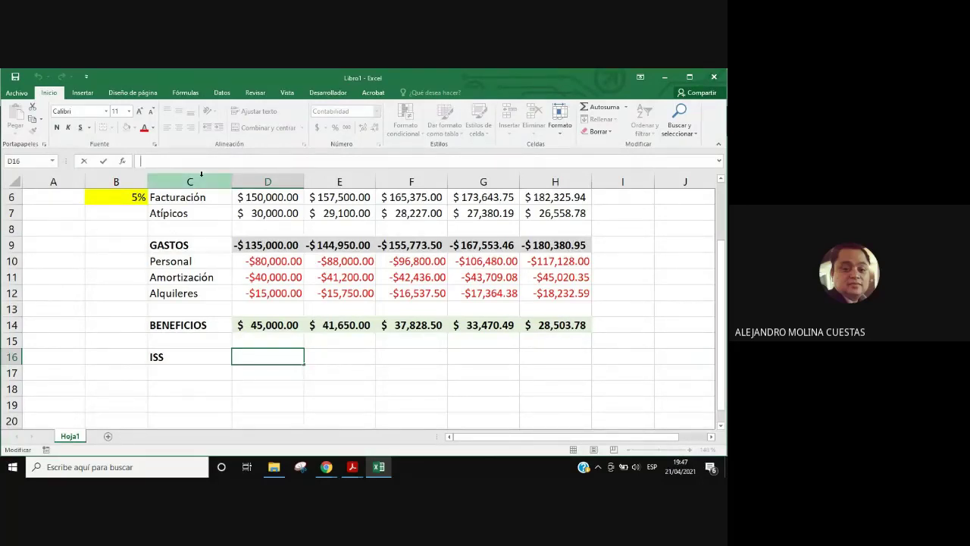
{"action": "type", "text": "="}
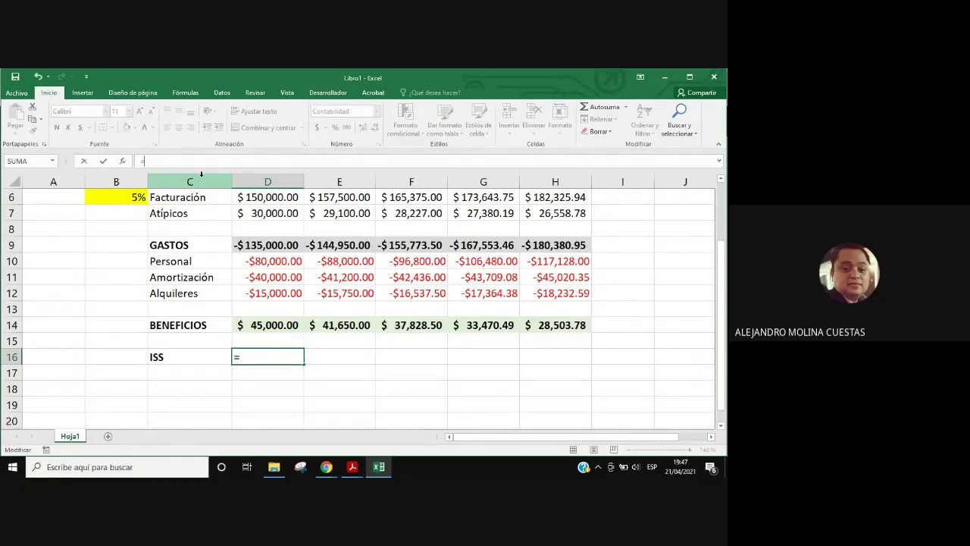
{"action": "type", "text": "0."}
{"action": "type", "text": "35*"}
{"action": "type", "text": "b"}
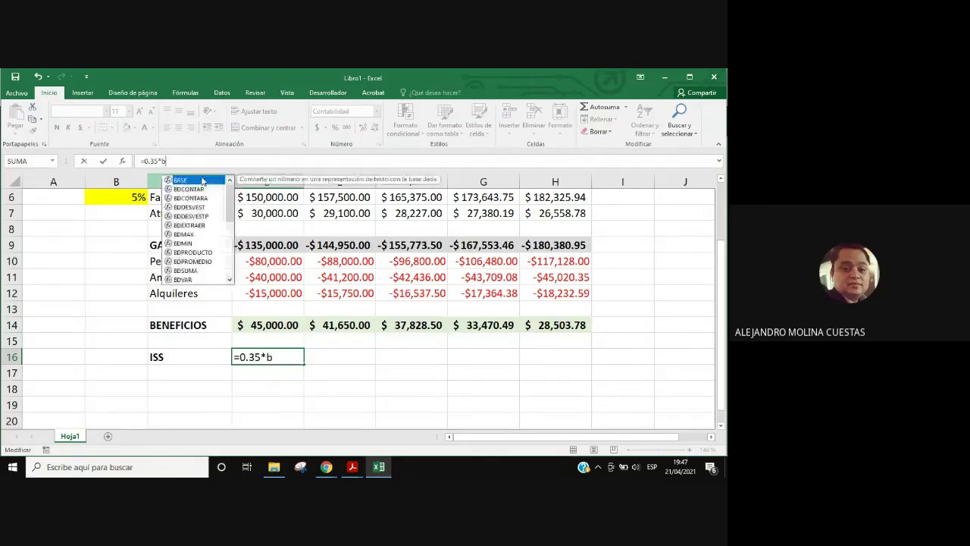
{"action": "type", "text": "ENE"}
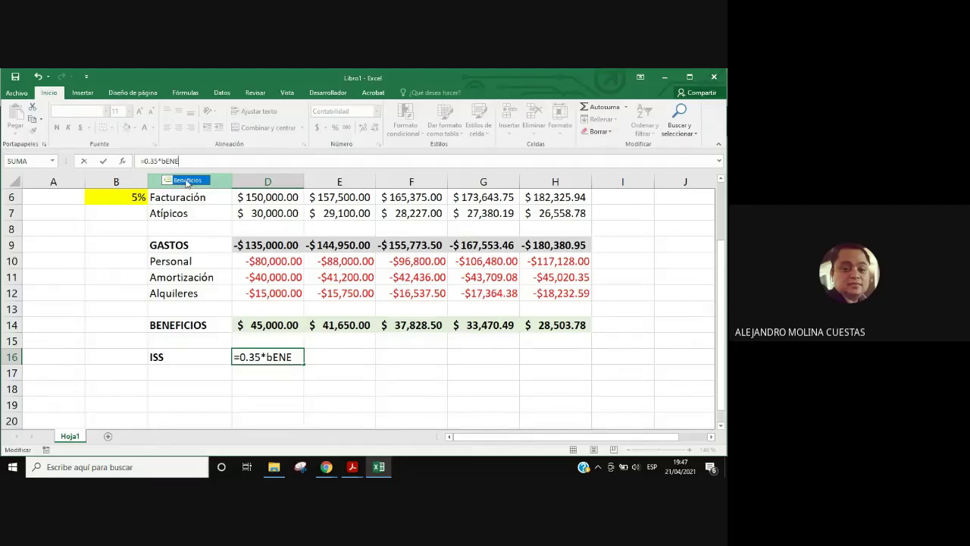
{"action": "double_click", "coordinate": [186, 181]}
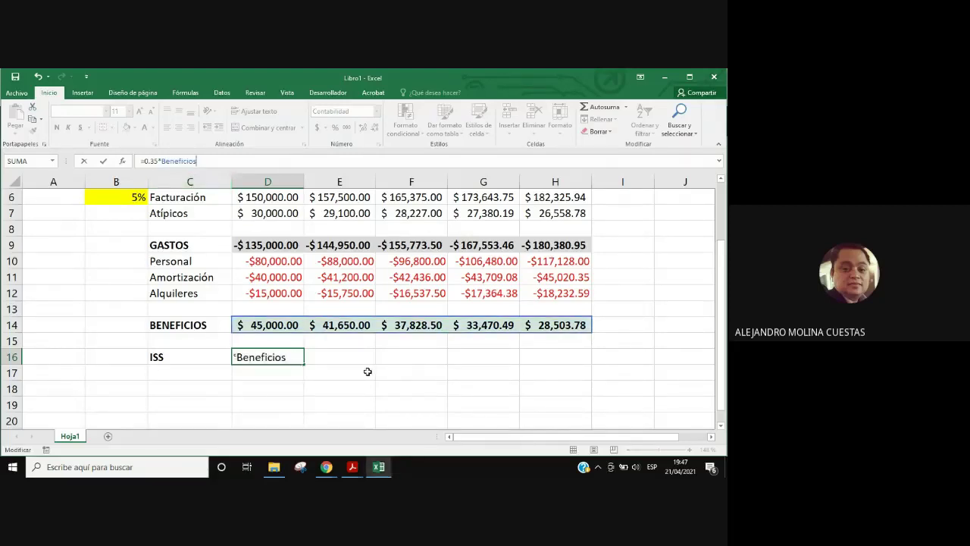
{"action": "key", "text": "Return"}
{"action": "key", "text": "Up"}
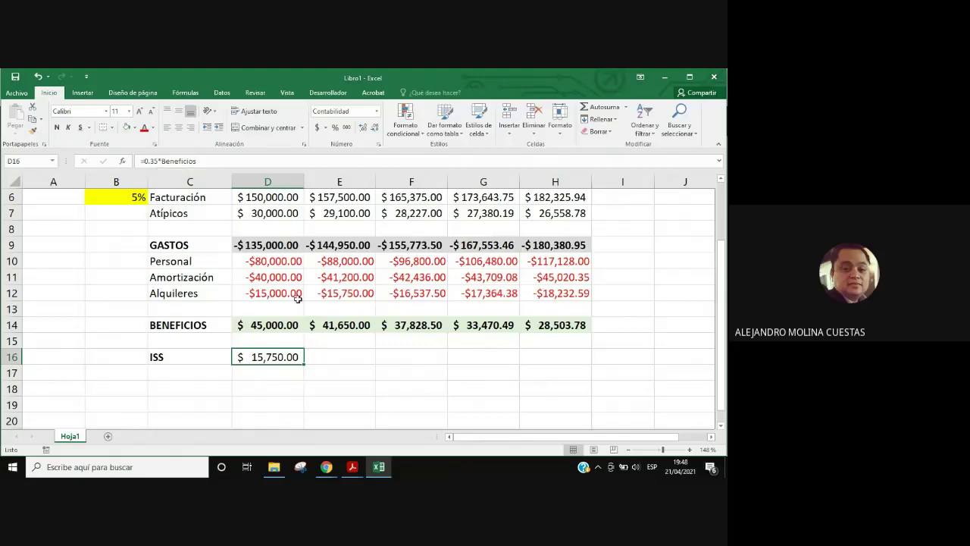
{"action": "left_click_drag", "start_coordinate": [304, 362], "coordinate": [306, 360]}
Step: Fill D16:H16 with =0.35*Beneficios via Ctrl+Enter, giving $15,750.00 down to $9,976.32
{"action": "key", "text": "Delete"}
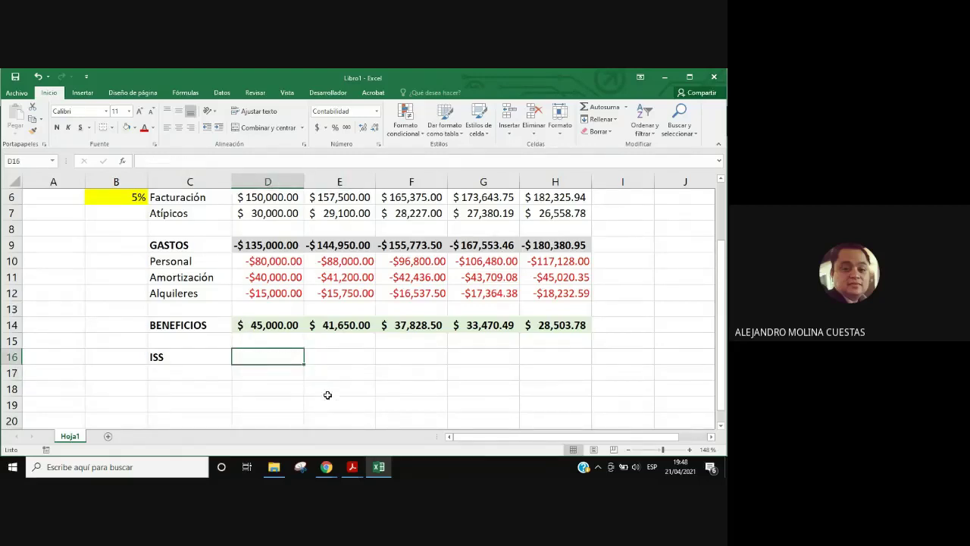
{"action": "left_click", "coordinate": [325, 393]}
{"action": "left_click_drag", "start_coordinate": [271, 357], "coordinate": [544, 355]}
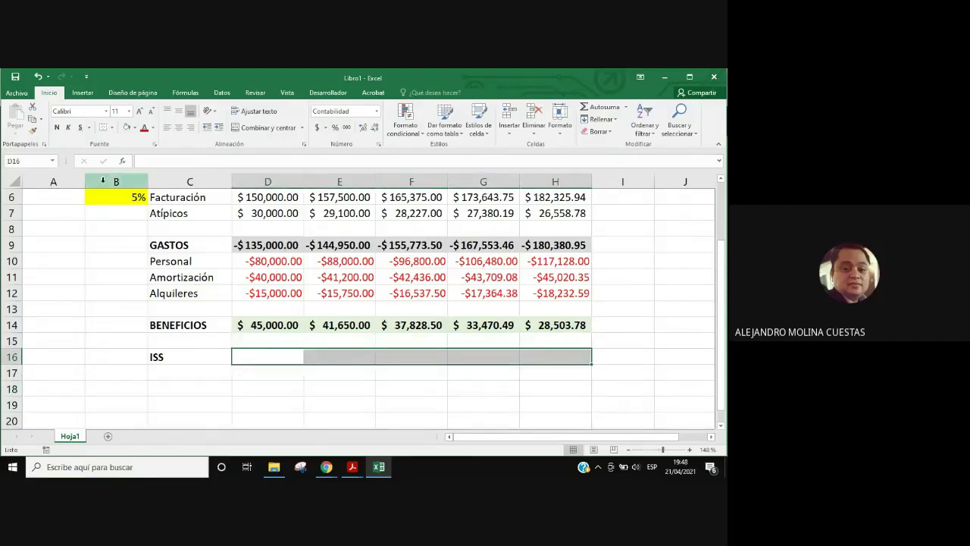
{"action": "key", "text": "F2"}
{"action": "type", "text": "="}
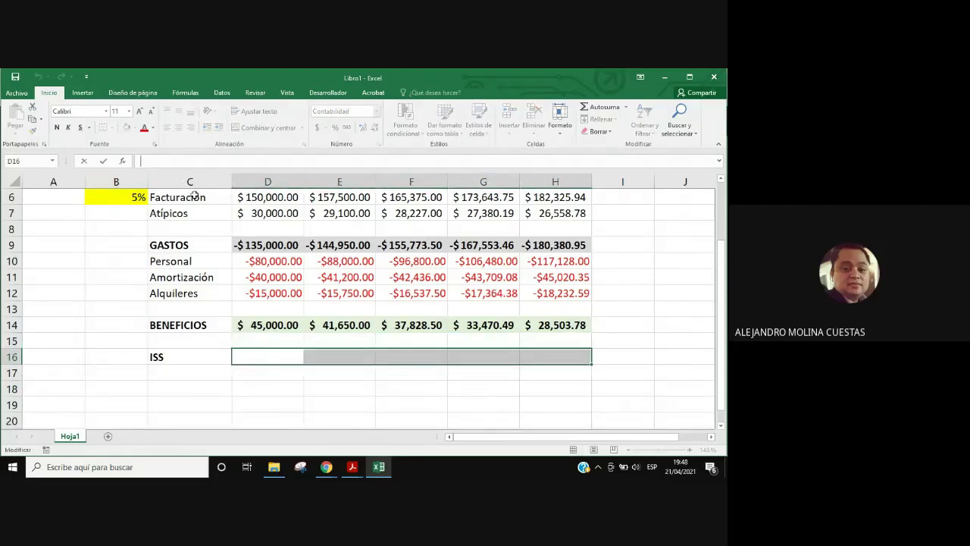
{"action": "type", "text": "0."}
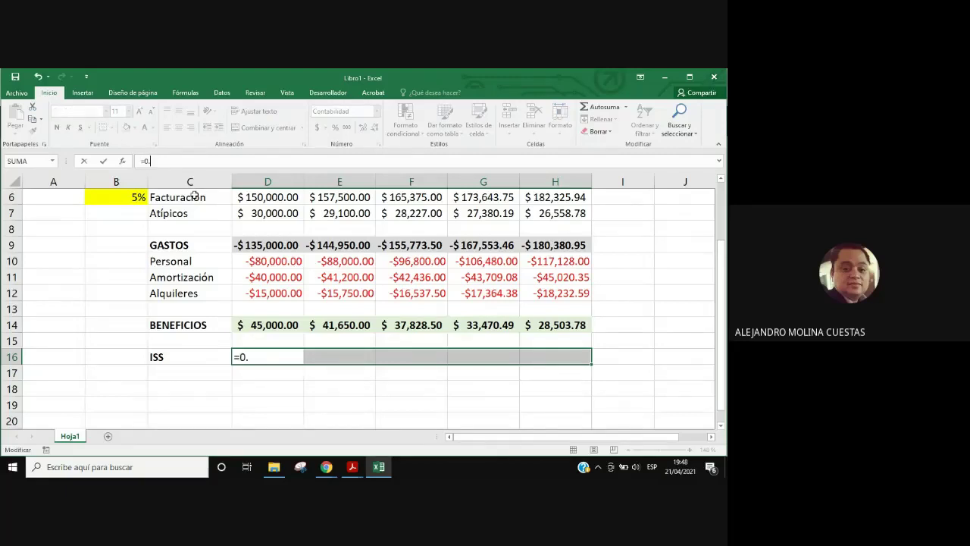
{"action": "type", "text": "35*"}
{"action": "type", "text": "bE"}
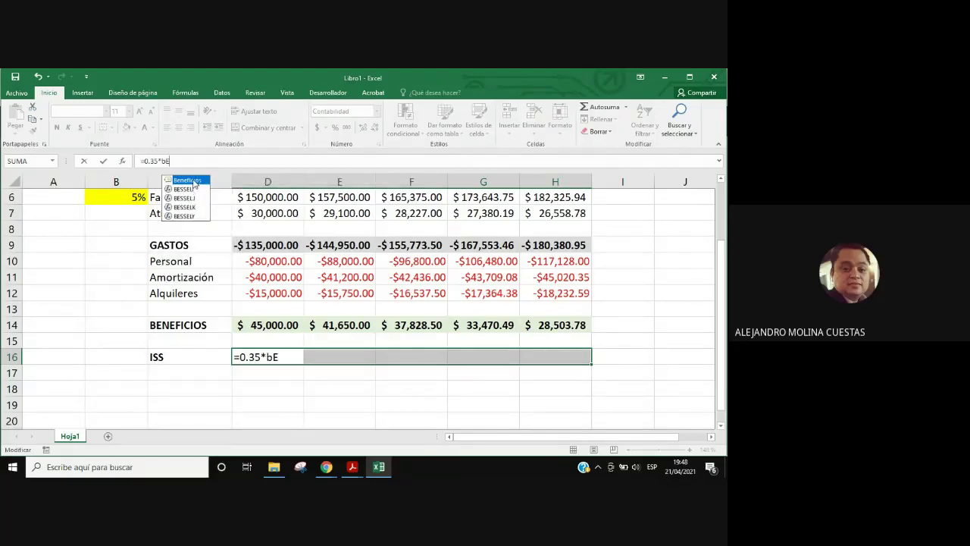
{"action": "double_click", "coordinate": [194, 182]}
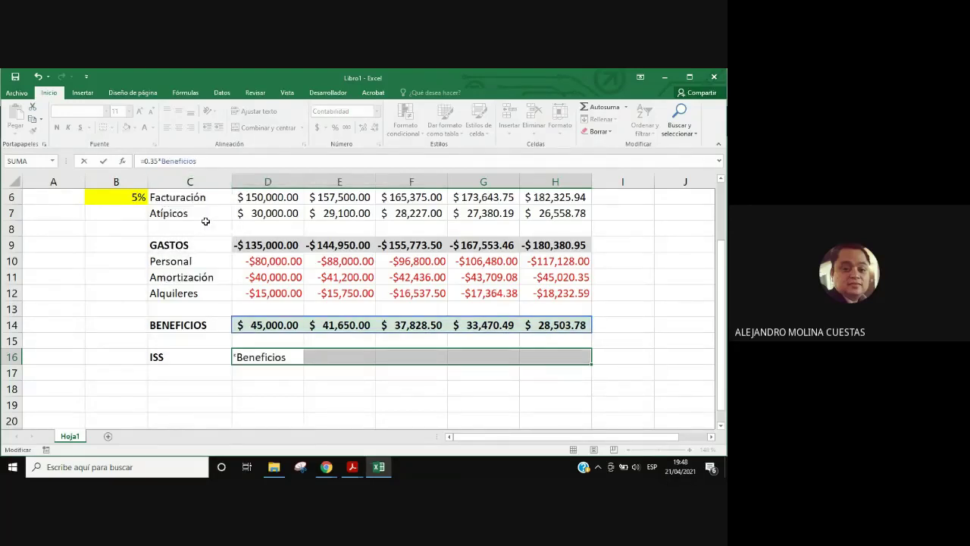
{"action": "key", "text": "ctrl+Return"}
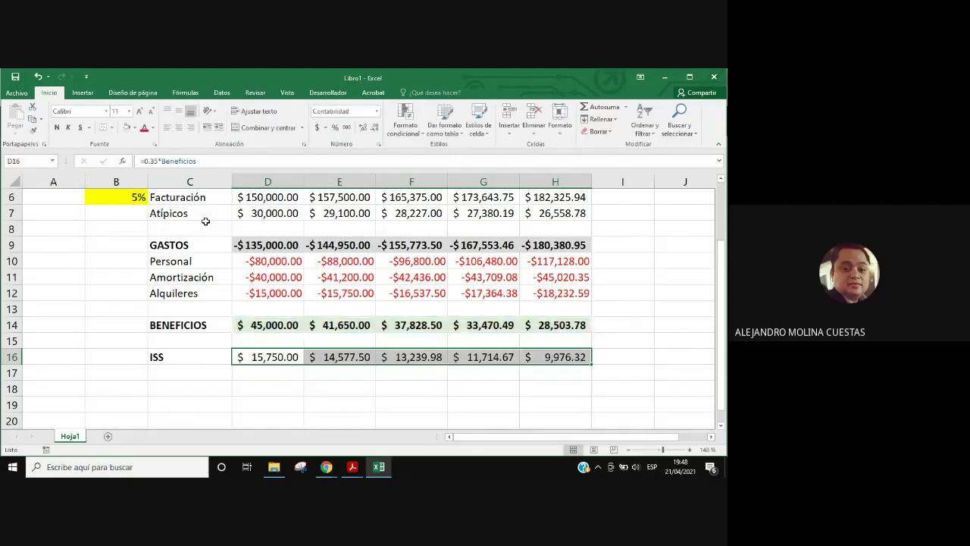
{"action": "left_click_drag", "start_coordinate": [273, 357], "coordinate": [561, 357]}
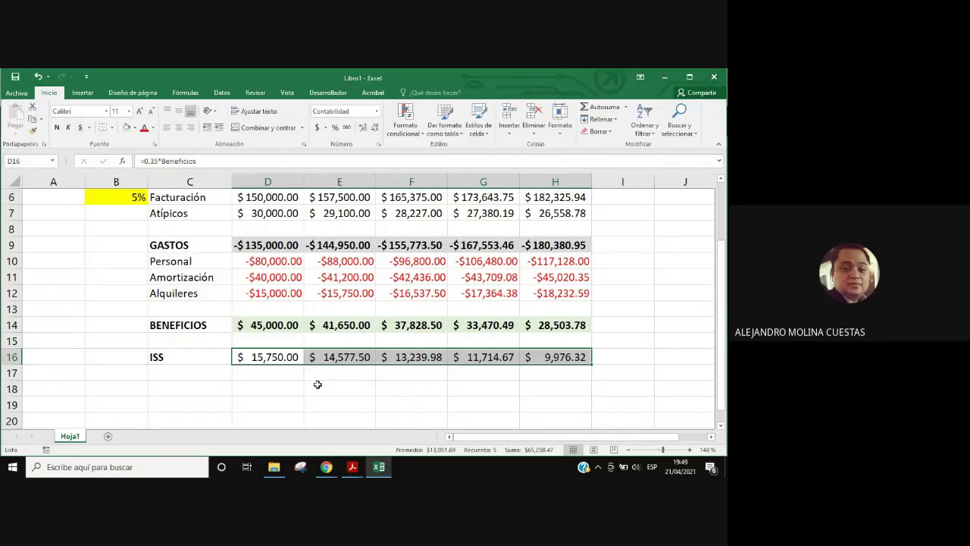
Step: Review the PDF's Fila 17–19 steps, including row 18 BDI =beneficio-ISS, then return to Excel
{"action": "left_click", "coordinate": [334, 470]}
{"action": "left_click", "coordinate": [326, 444]}
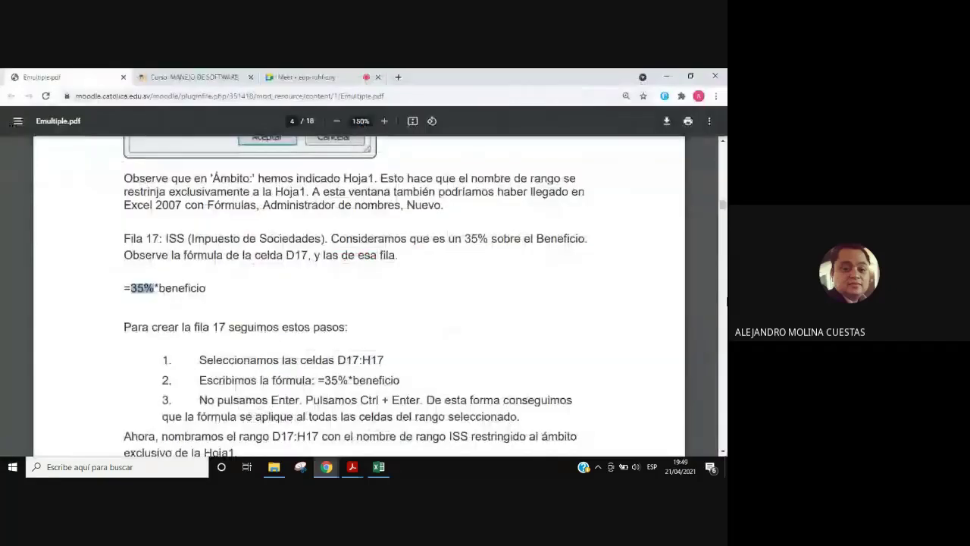
{"action": "scroll", "coordinate": [467, 349], "scroll_direction": "up", "scroll_amount": 3}
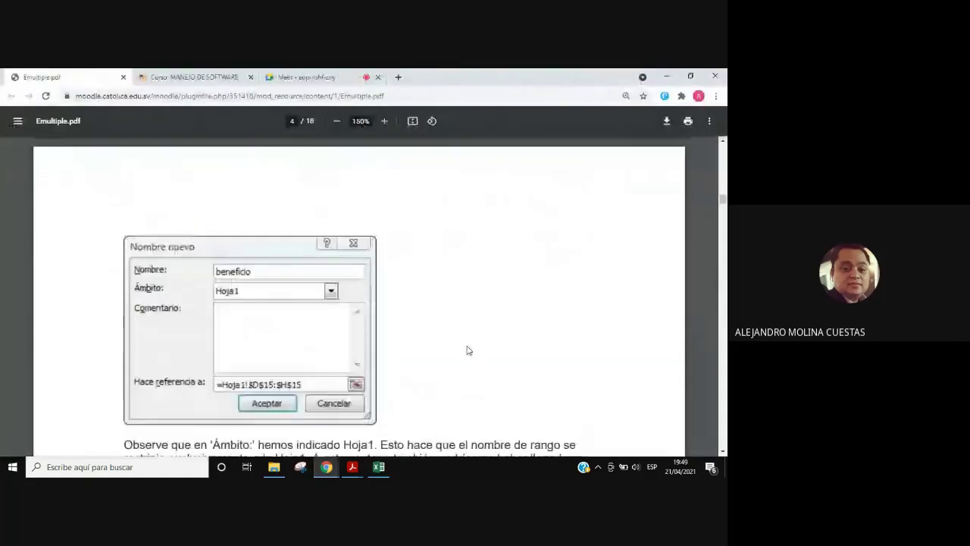
{"action": "scroll", "coordinate": [467, 351], "scroll_direction": "down", "scroll_amount": 1}
{"action": "scroll", "coordinate": [467, 356], "scroll_direction": "down", "scroll_amount": 2}
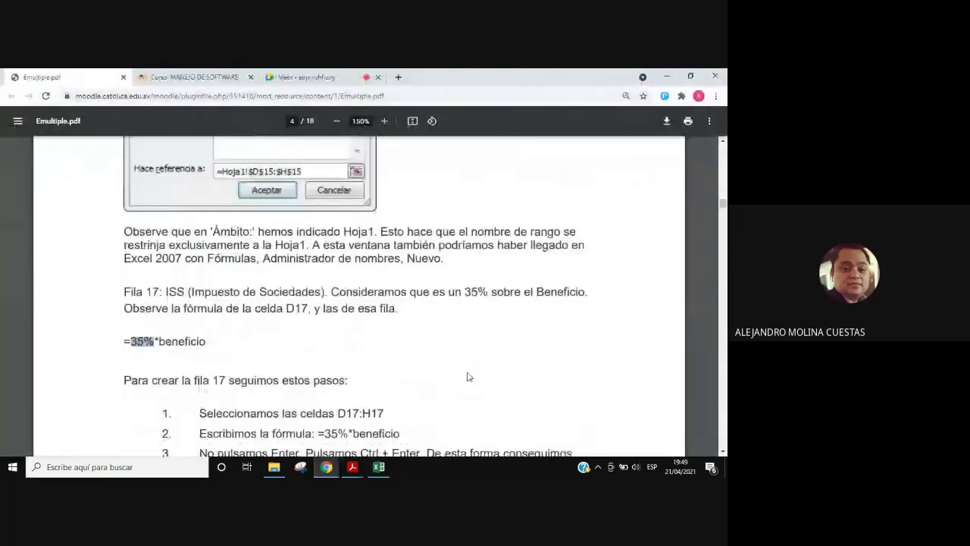
{"action": "scroll", "coordinate": [468, 364], "scroll_direction": "down", "scroll_amount": 1}
{"action": "scroll", "coordinate": [468, 372], "scroll_direction": "down", "scroll_amount": 1}
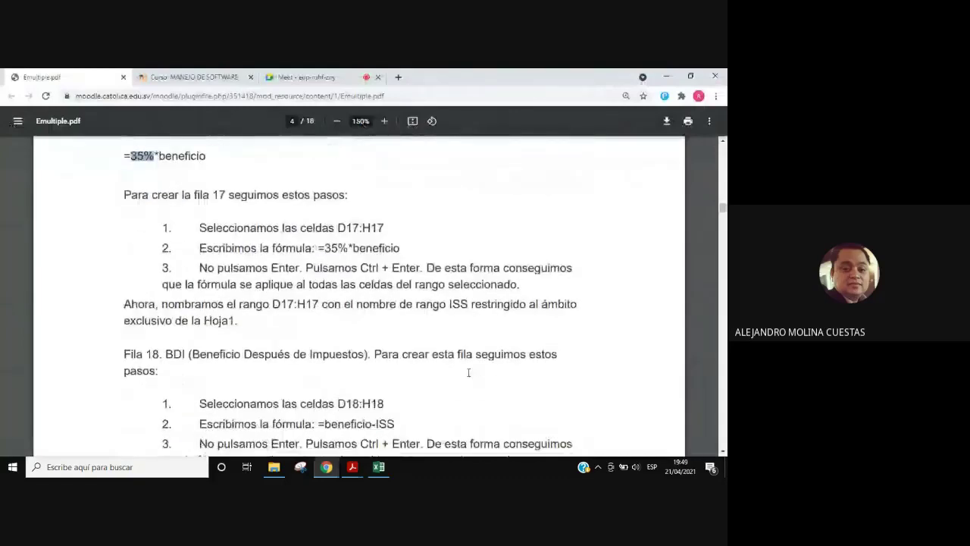
{"action": "scroll", "coordinate": [468, 372], "scroll_direction": "down", "scroll_amount": 1}
{"action": "mouse_move", "coordinate": [326, 466]}
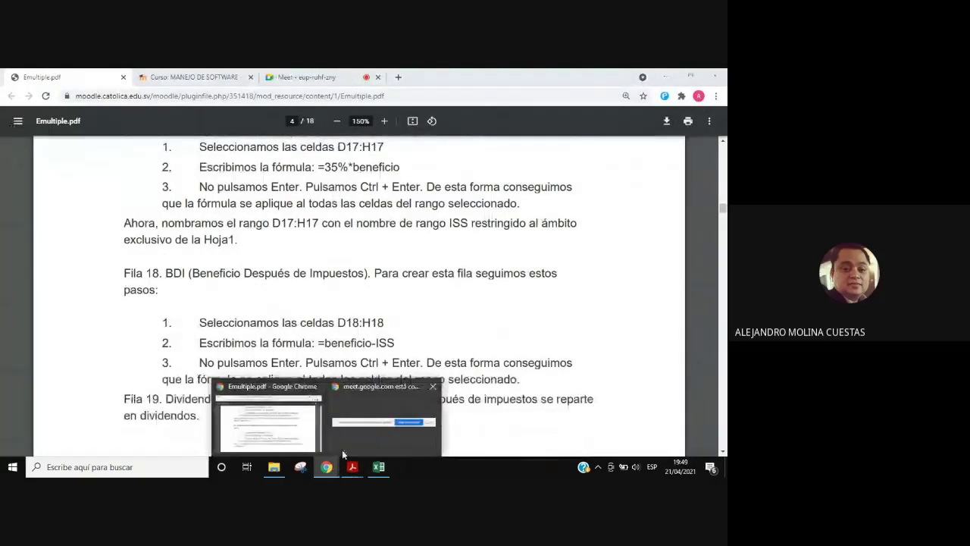
{"action": "left_click", "coordinate": [301, 441]}
{"action": "left_click", "coordinate": [378, 466]}
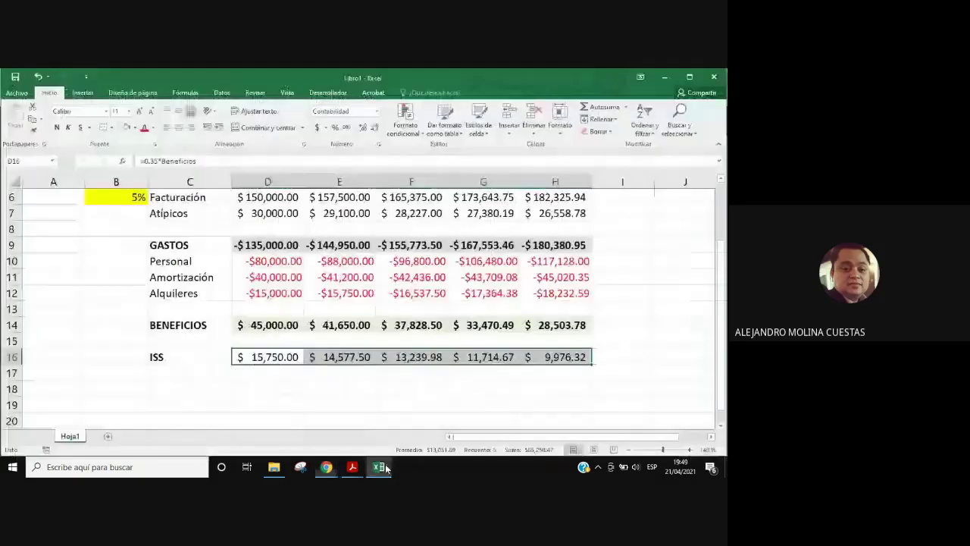
{"action": "left_click", "coordinate": [339, 388]}
Step: Apply a light green fill to the ISS values D16:H16, then switch to another green shade
{"action": "left_click_drag", "start_coordinate": [242, 359], "coordinate": [580, 357]}
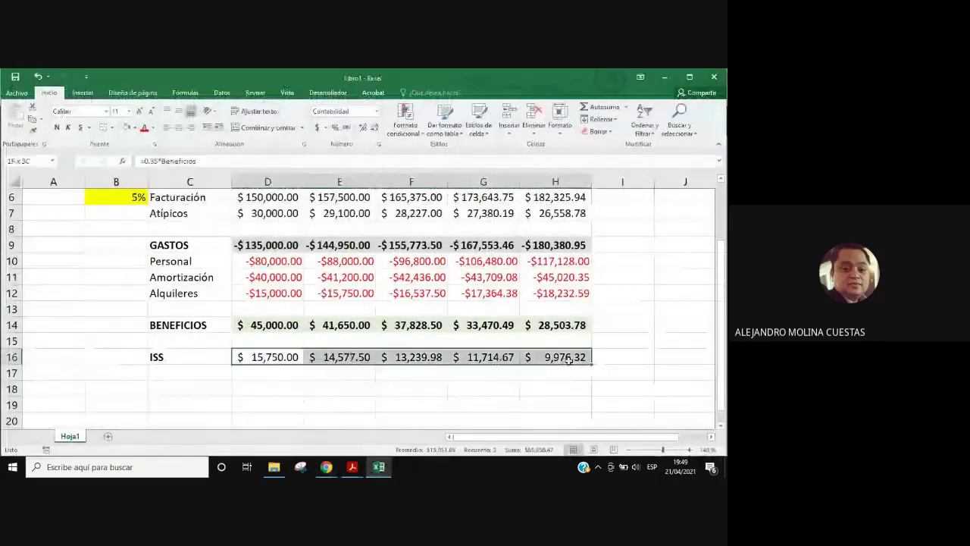
{"action": "left_click", "coordinate": [136, 129]}
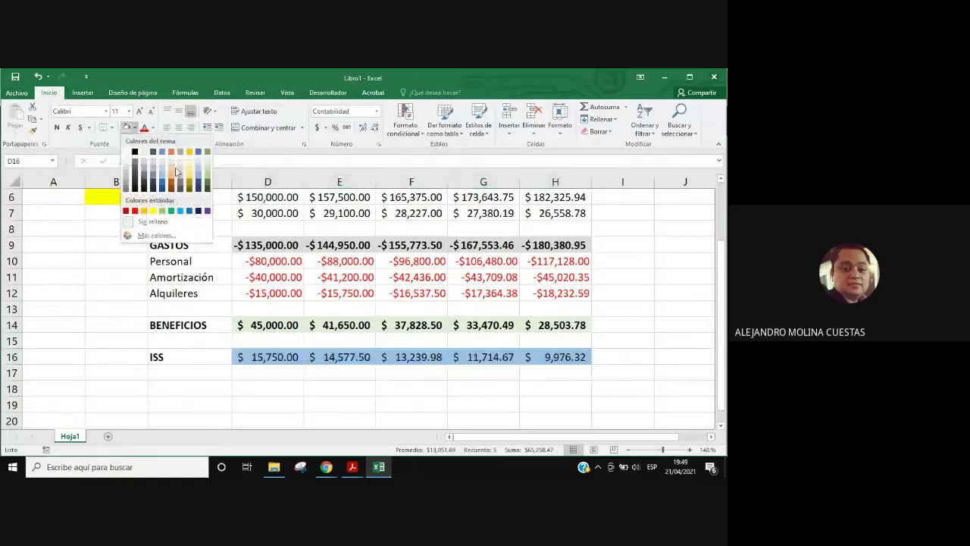
{"action": "left_click", "coordinate": [207, 165]}
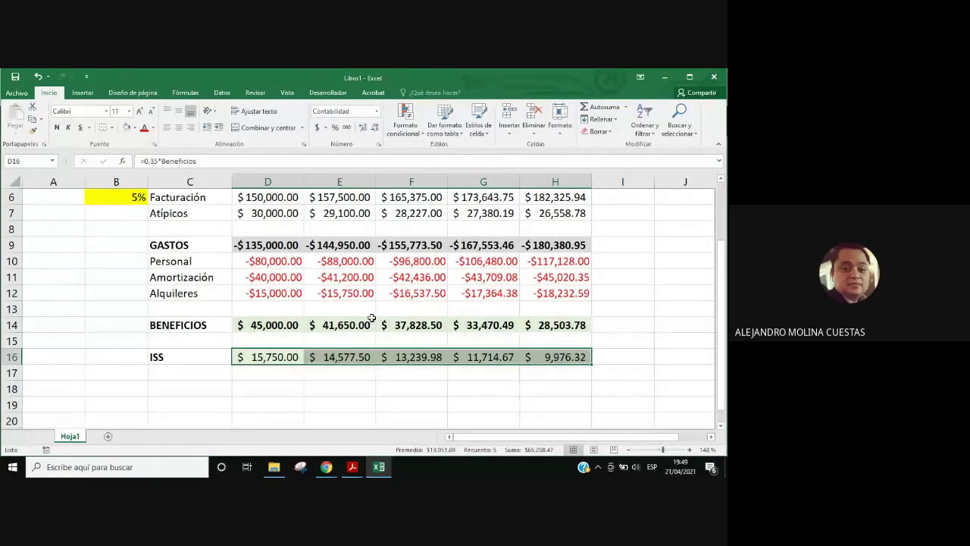
{"action": "left_click", "coordinate": [511, 389]}
{"action": "left_click", "coordinate": [282, 356]}
{"action": "left_click_drag", "start_coordinate": [281, 356], "coordinate": [565, 357]}
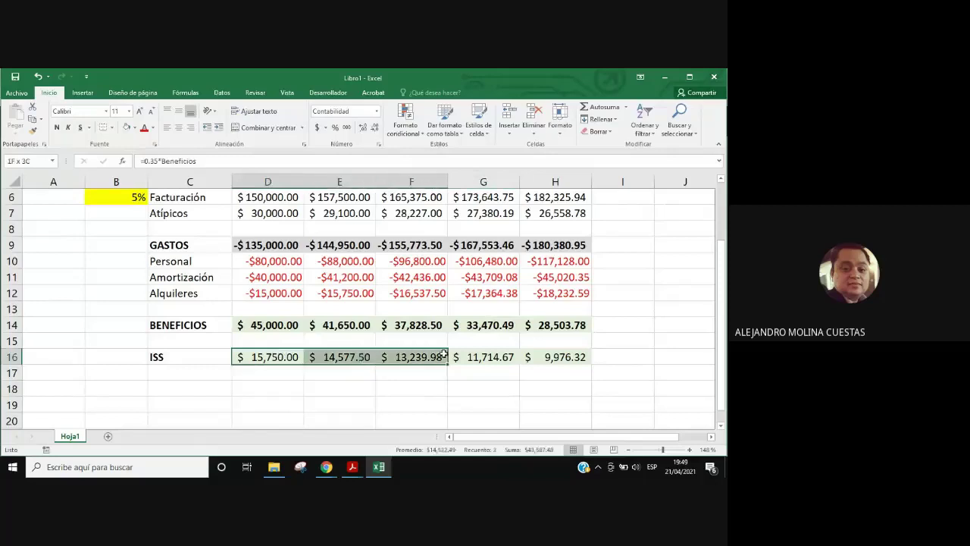
{"action": "left_click", "coordinate": [135, 127]}
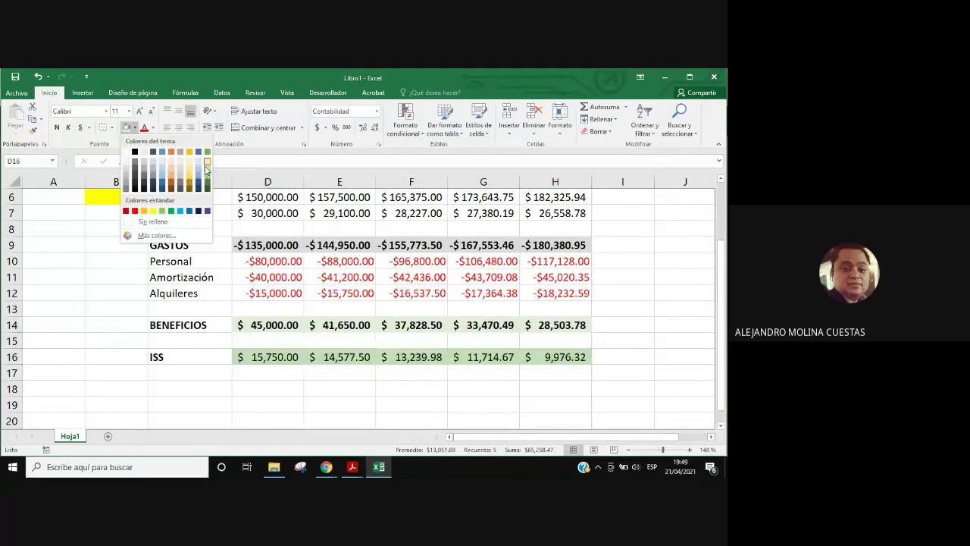
{"action": "left_click", "coordinate": [206, 174]}
{"action": "left_click", "coordinate": [640, 375]}
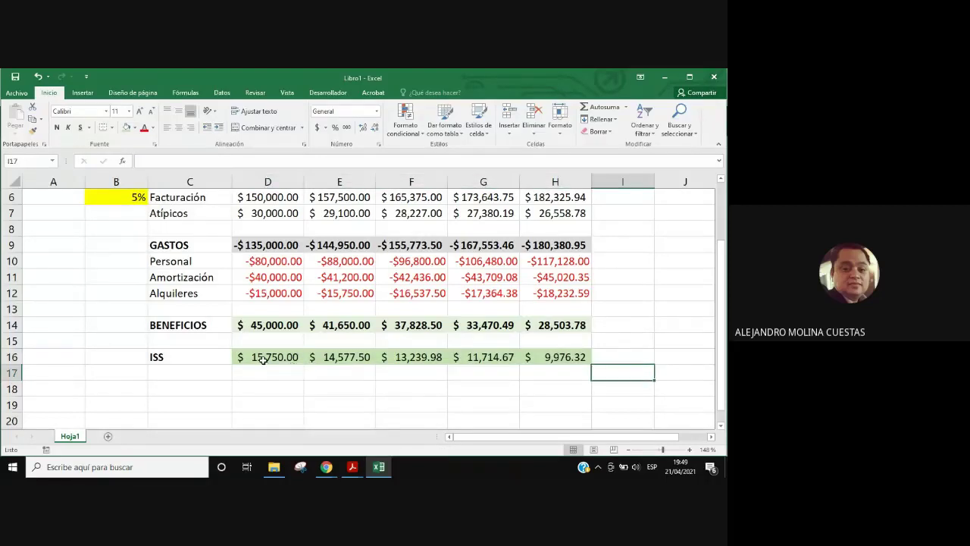
{"action": "left_click_drag", "start_coordinate": [266, 357], "coordinate": [563, 355]}
Step: Define the name ISS for D16:H16 with scope Hoja1 through Definir nombre
{"action": "left_click_drag", "start_coordinate": [564, 356], "coordinate": [564, 356]}
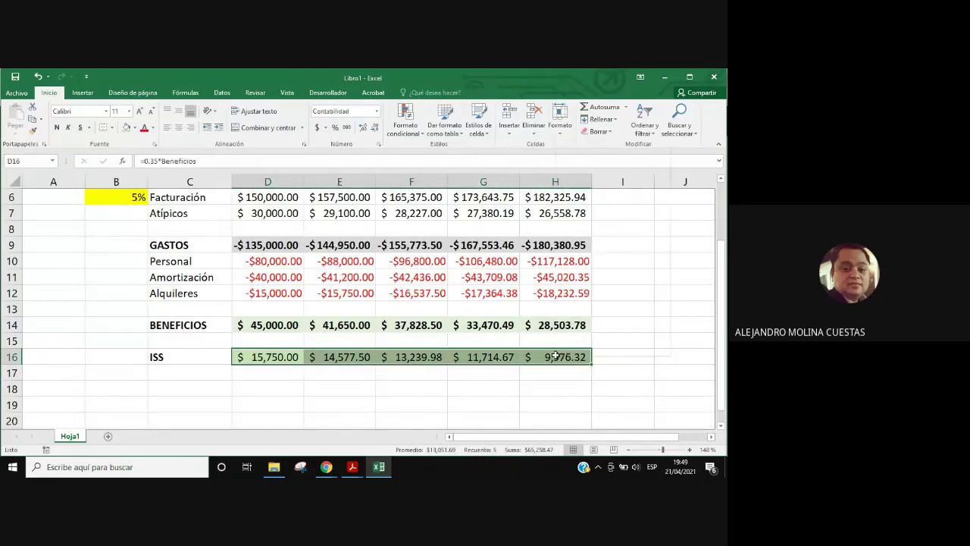
{"action": "right_click", "coordinate": [564, 356]}
{"action": "left_click", "coordinate": [598, 337]}
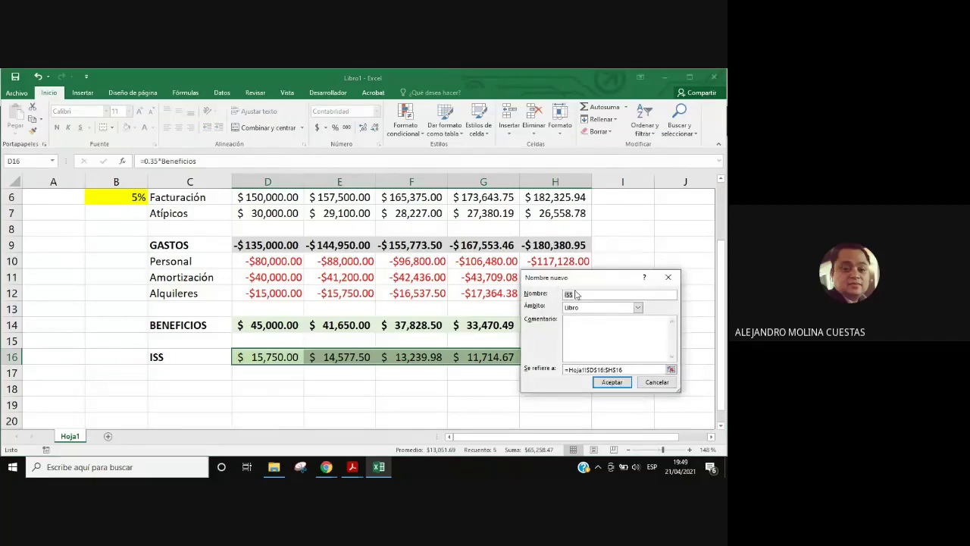
{"action": "left_click", "coordinate": [637, 307]}
{"action": "left_click", "coordinate": [581, 325]}
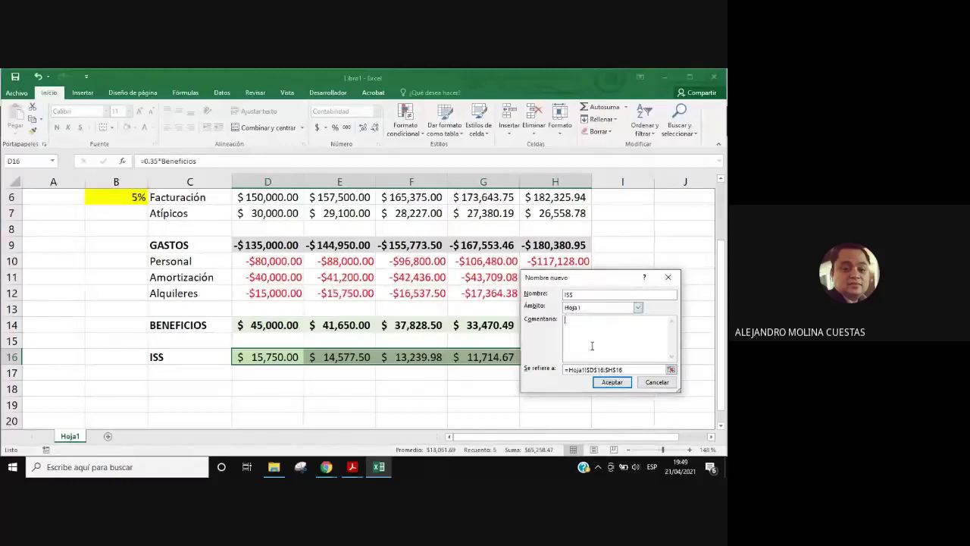
{"action": "left_click", "coordinate": [617, 381]}
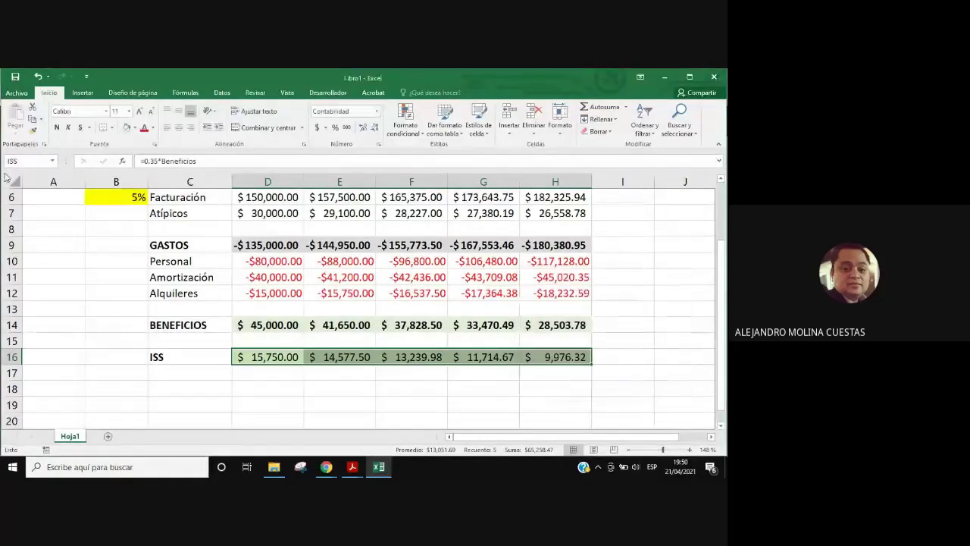
{"action": "left_click", "coordinate": [264, 389]}
{"action": "left_click", "coordinate": [163, 372]}
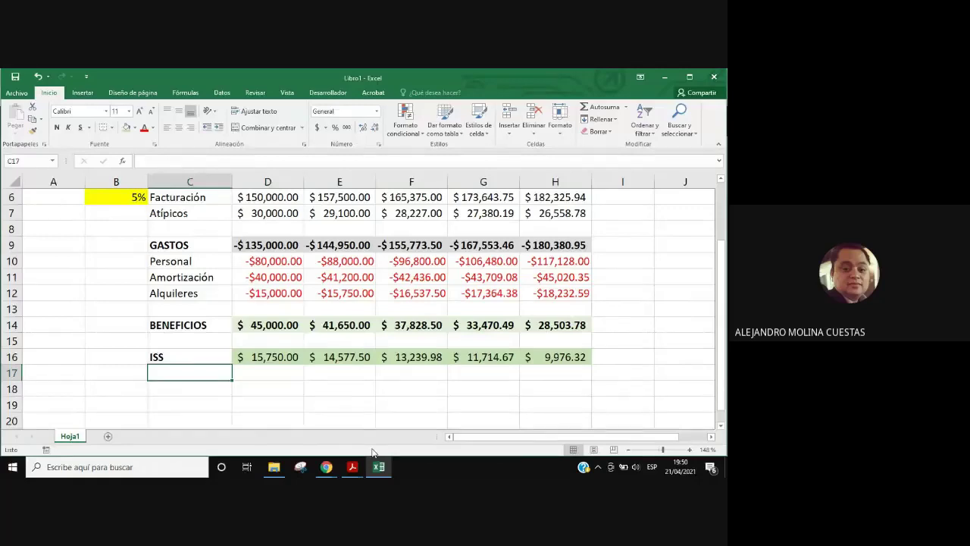
Step: Enter a bold BDI label in C17
{"action": "type", "text": "BDI"}
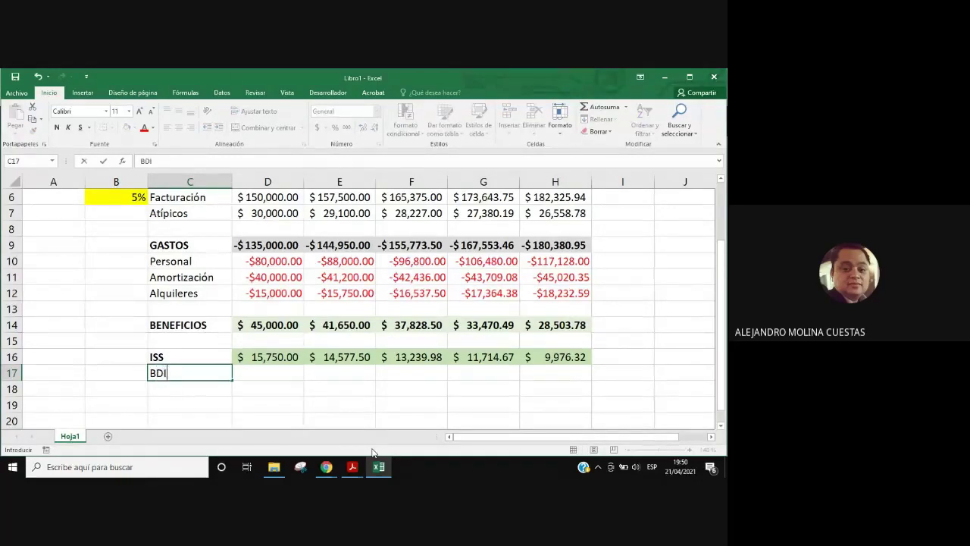
{"action": "key", "text": "Return"}
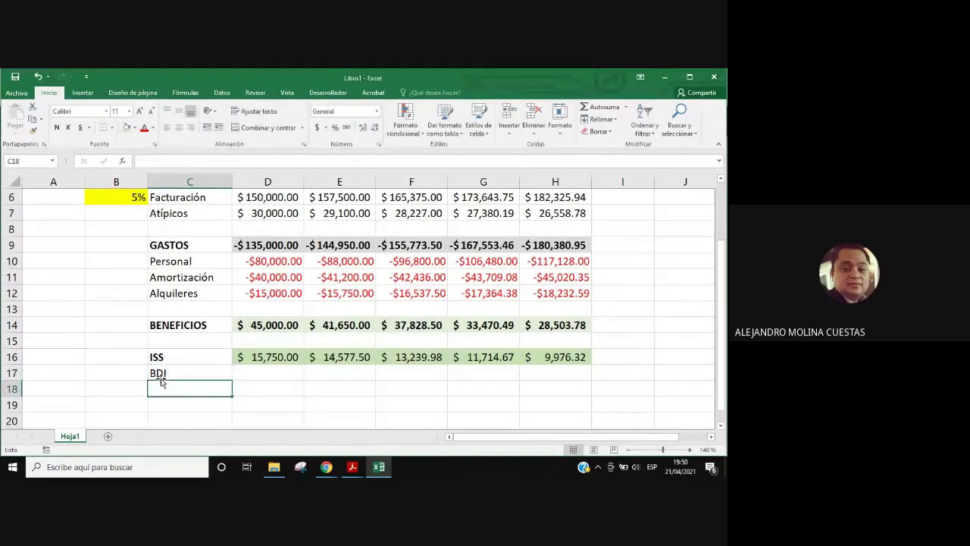
{"action": "left_click", "coordinate": [159, 372]}
{"action": "left_click", "coordinate": [135, 128]}
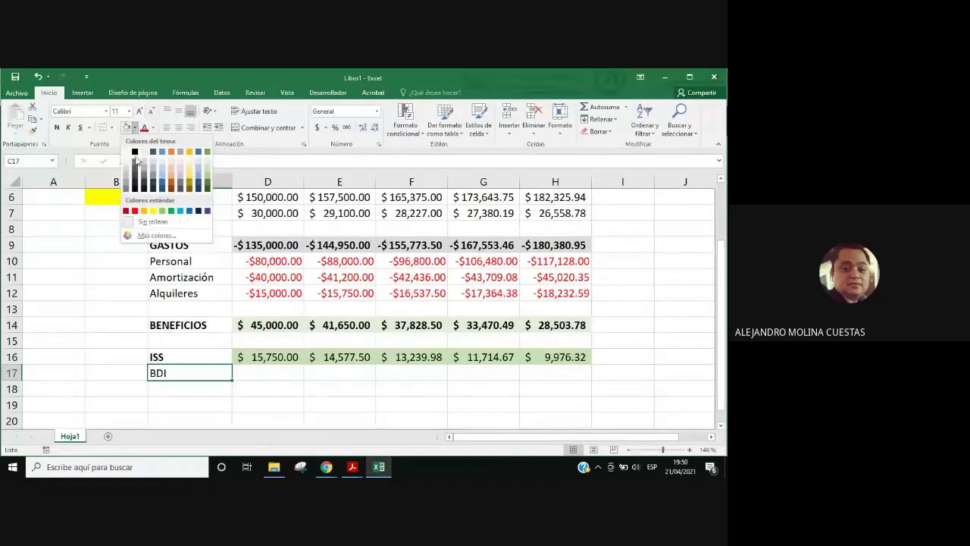
{"action": "key", "text": "Escape"}
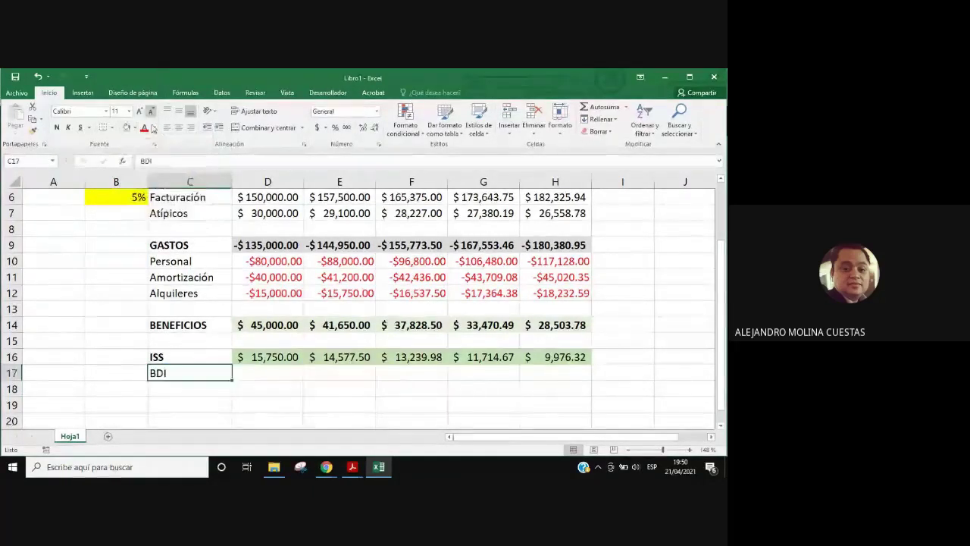
{"action": "left_click", "coordinate": [56, 128]}
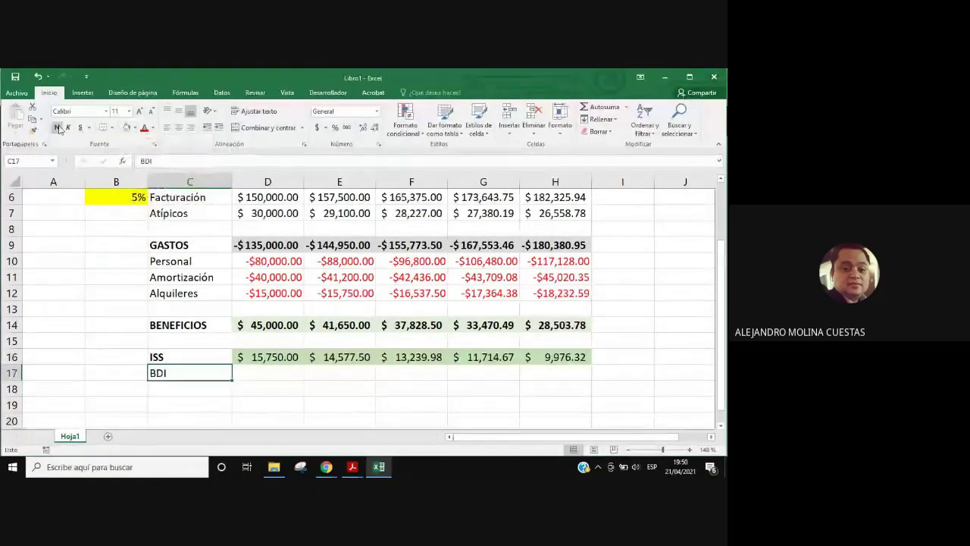
Step: Fill D17:H17 with the formula =Beneficios-ISS using the named ranges
{"action": "left_click", "coordinate": [270, 376]}
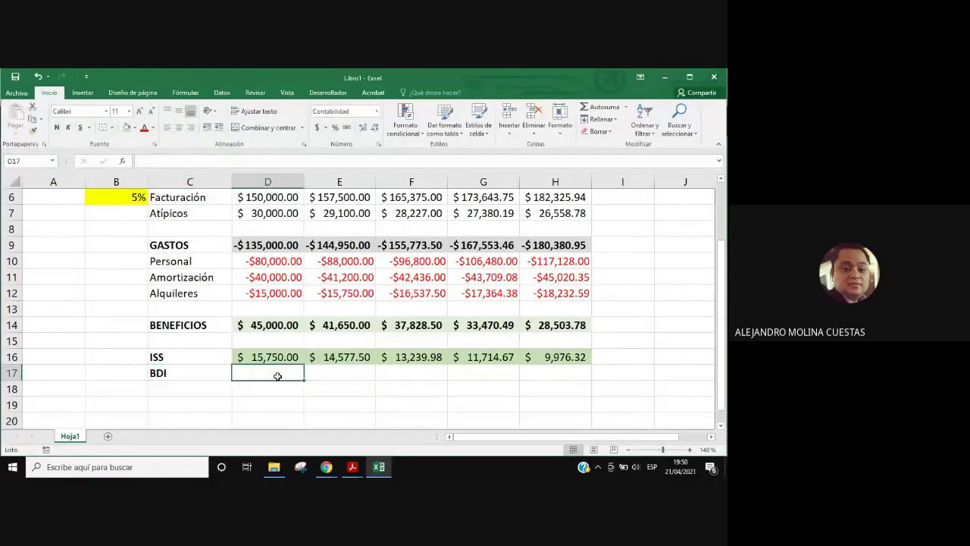
{"action": "left_click_drag", "start_coordinate": [573, 373], "coordinate": [265, 371]}
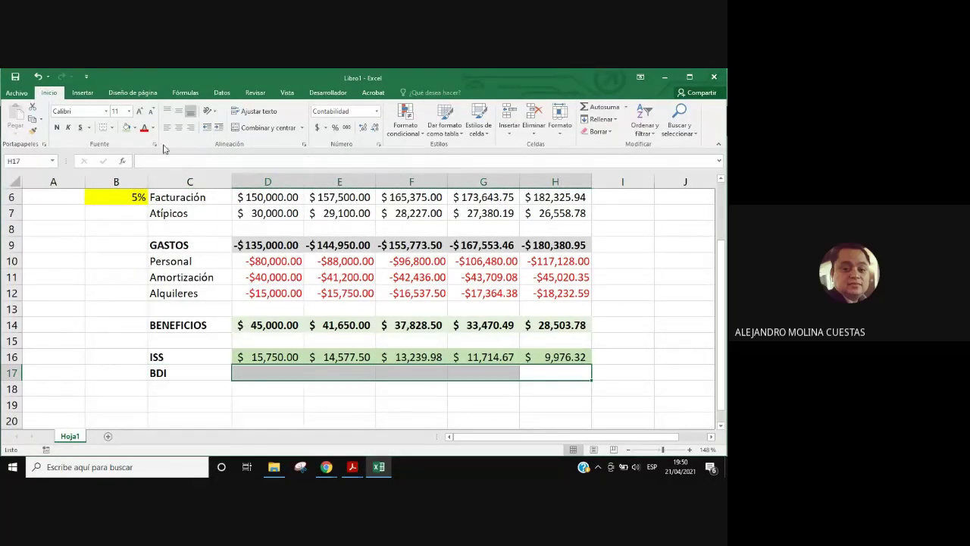
{"action": "left_click", "coordinate": [147, 161]}
{"action": "type", "text": "="}
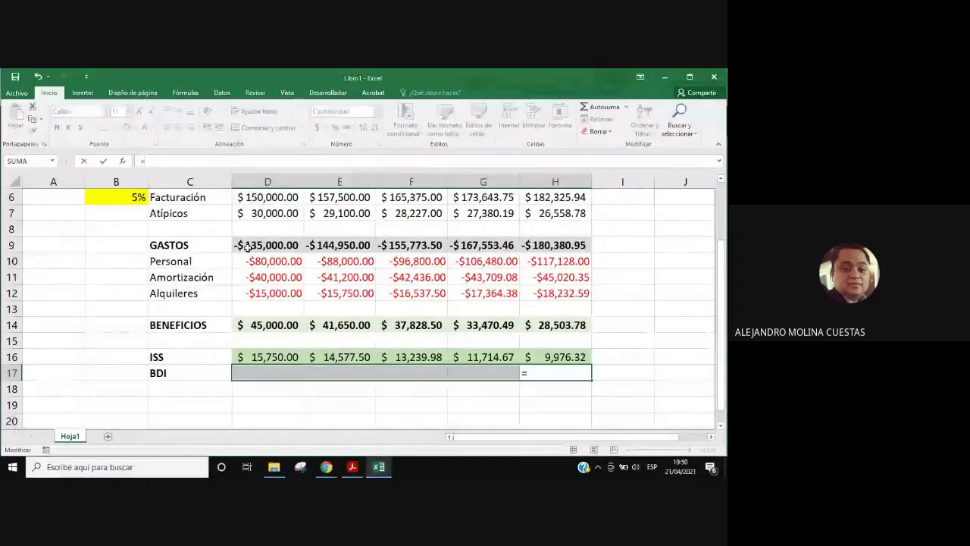
{"action": "type", "text": "bE"}
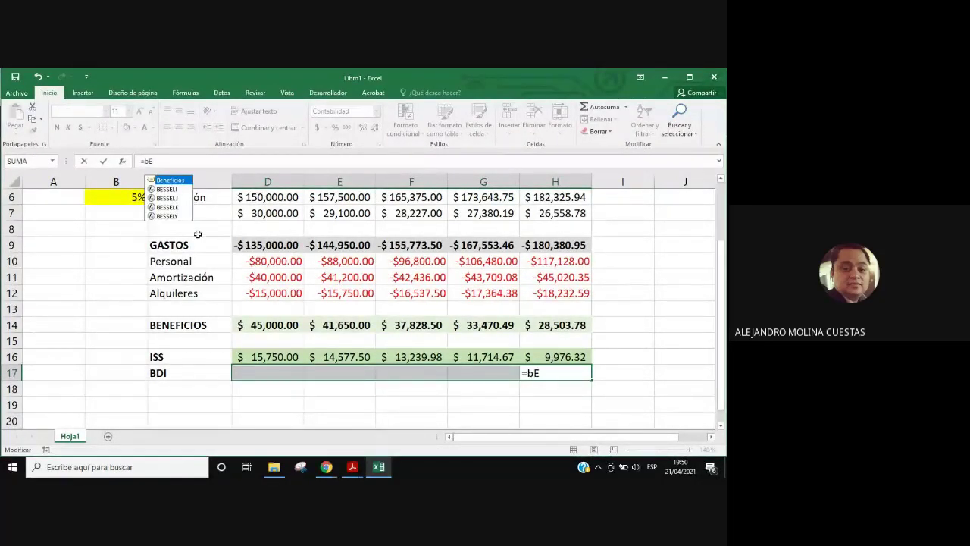
{"action": "double_click", "coordinate": [170, 180]}
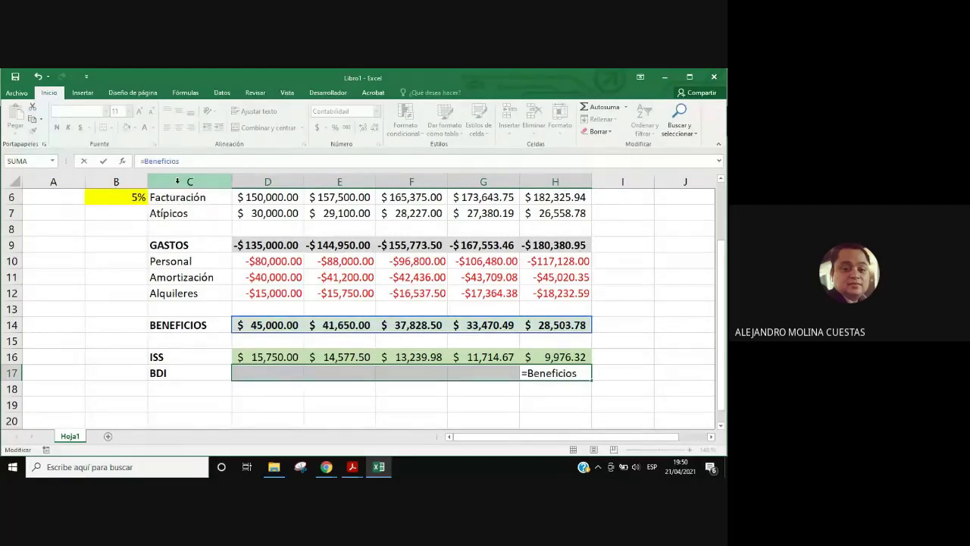
{"action": "type", "text": "-IS"}
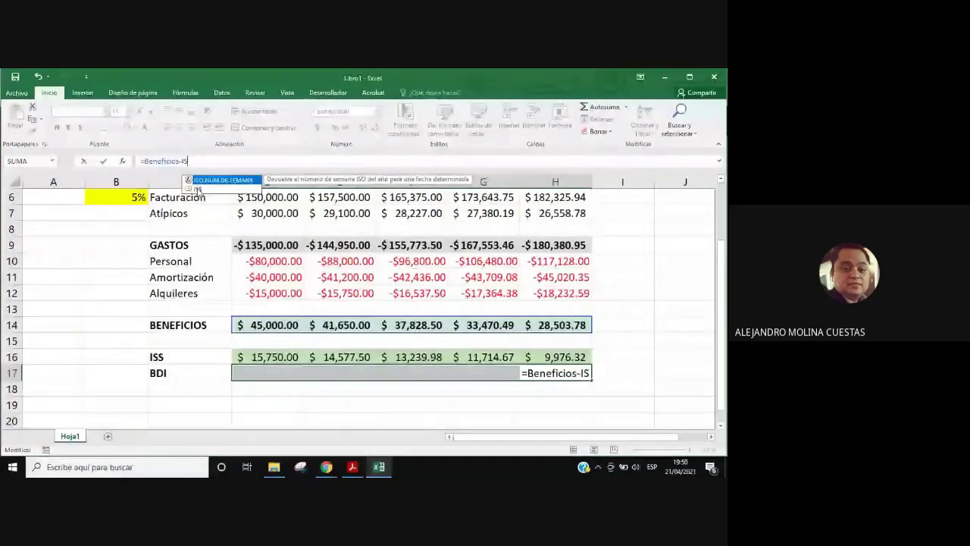
{"action": "double_click", "coordinate": [197, 190]}
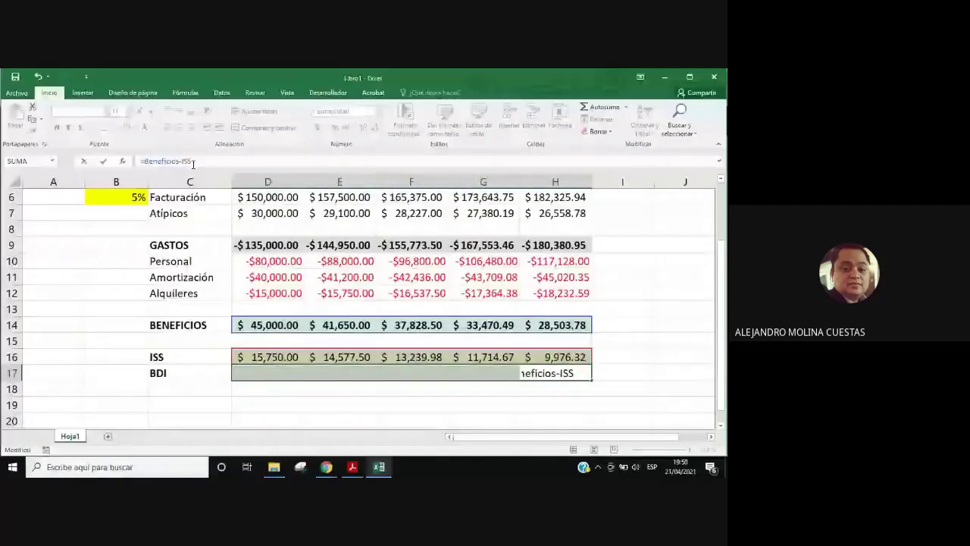
{"action": "key", "text": "ctrl+Return"}
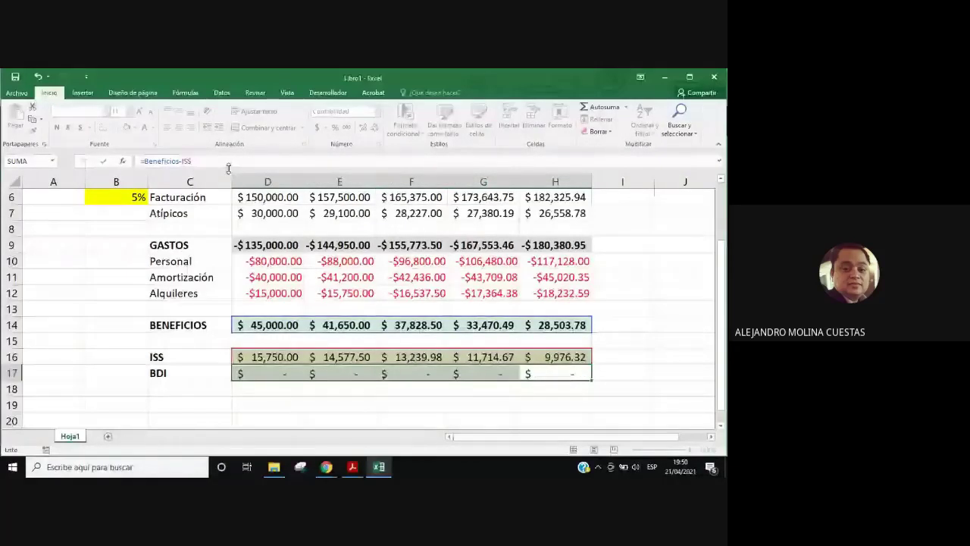
{"action": "key", "text": "ctrl+Return"}
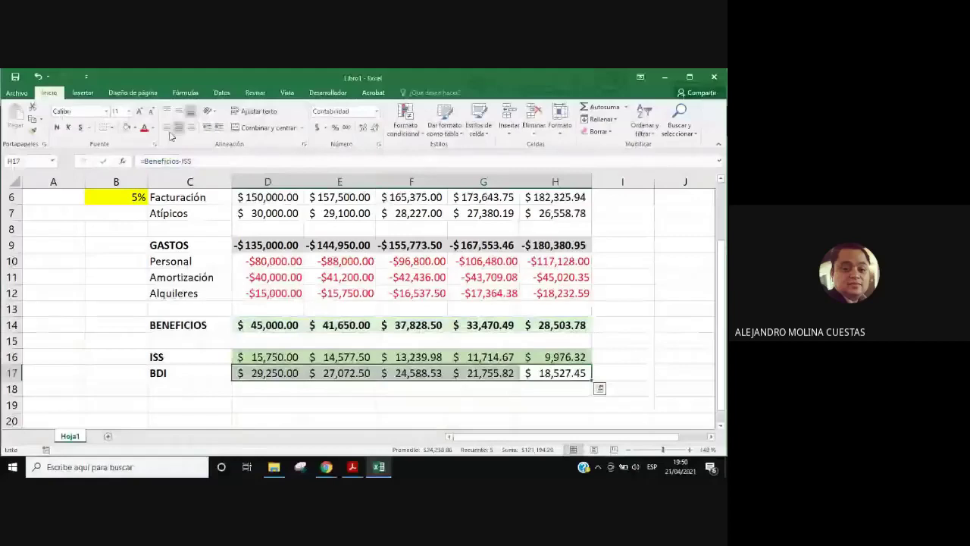
Step: Give the BDI values D17:H17 a gold fill and bold italic formatting
{"action": "left_click", "coordinate": [134, 127]}
{"action": "left_click", "coordinate": [198, 181]}
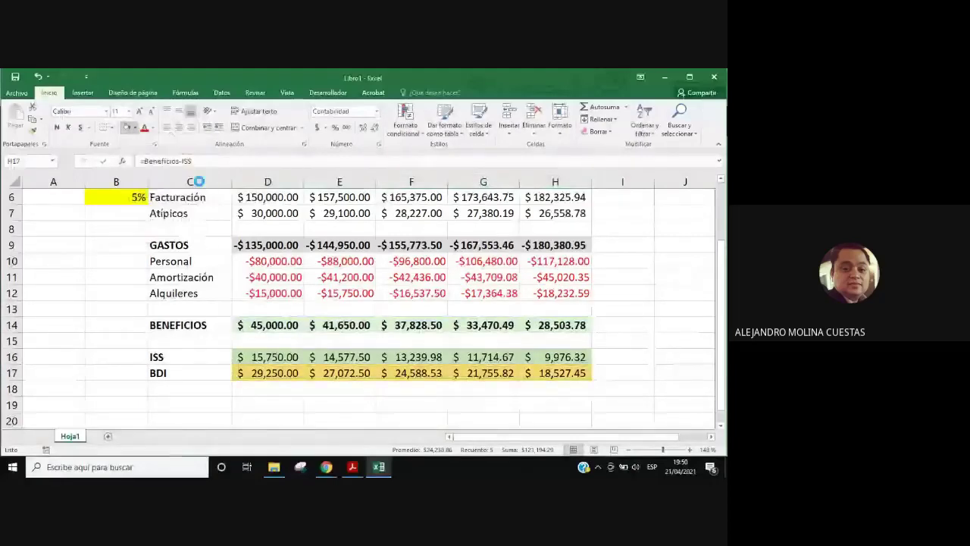
{"action": "left_click", "coordinate": [628, 326]}
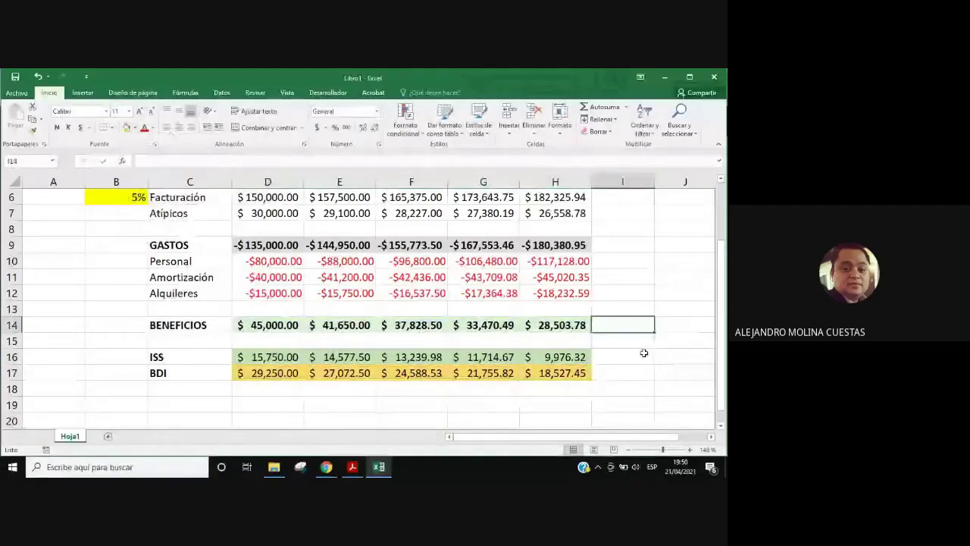
{"action": "scroll", "coordinate": [643, 353], "scroll_direction": "down", "scroll_amount": 2}
{"action": "left_click_drag", "start_coordinate": [564, 276], "coordinate": [268, 277]}
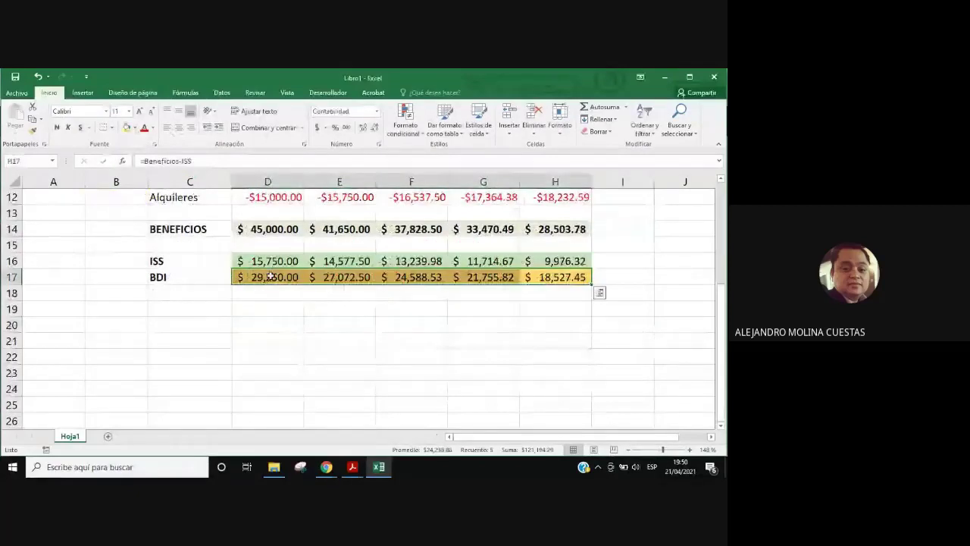
{"action": "left_click", "coordinate": [57, 128]}
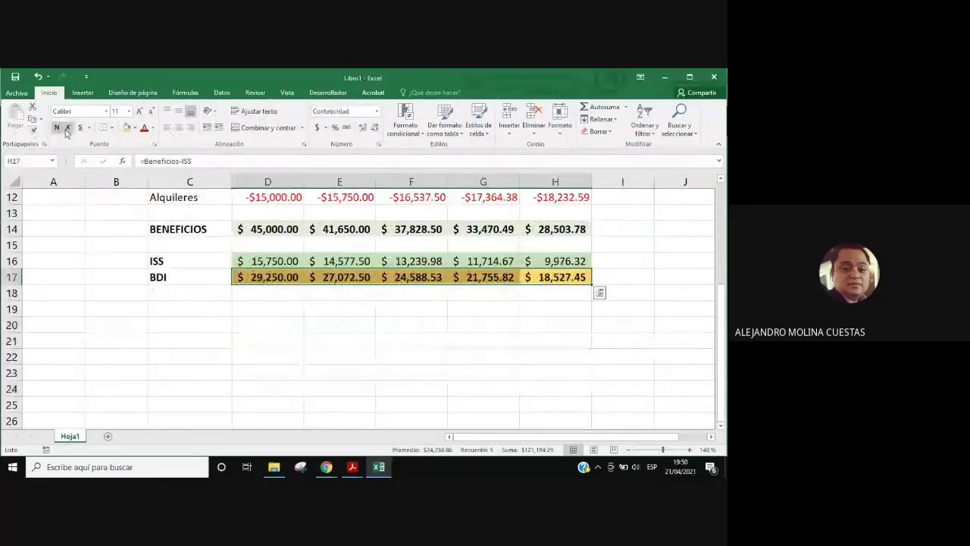
{"action": "left_click", "coordinate": [68, 128]}
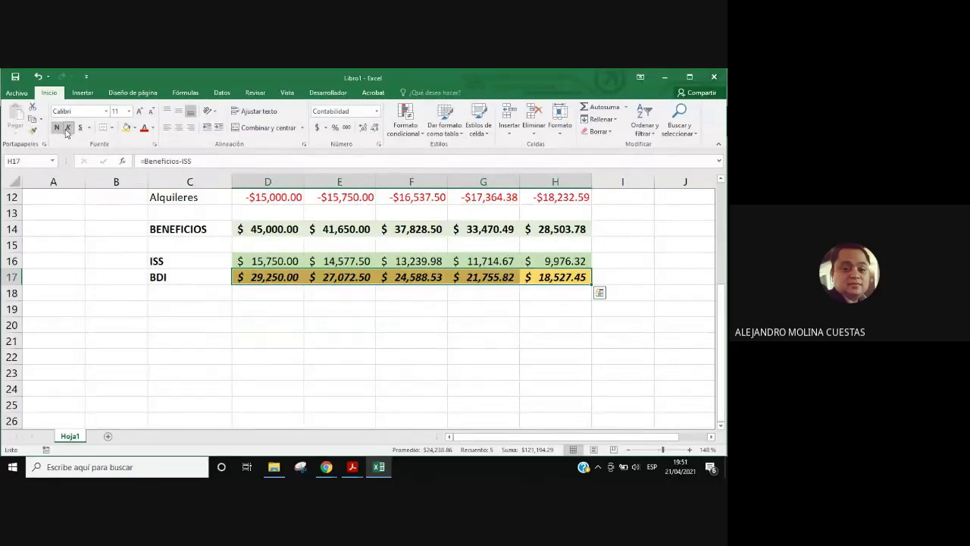
Step: Deselect the BDI row and call up the open Chrome windows
{"action": "left_click", "coordinate": [179, 288]}
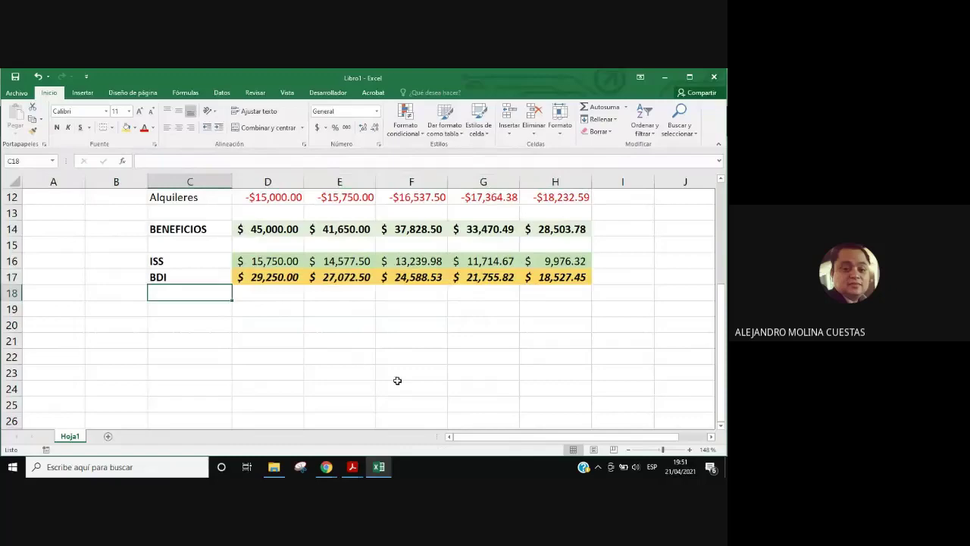
{"action": "left_click", "coordinate": [188, 312]}
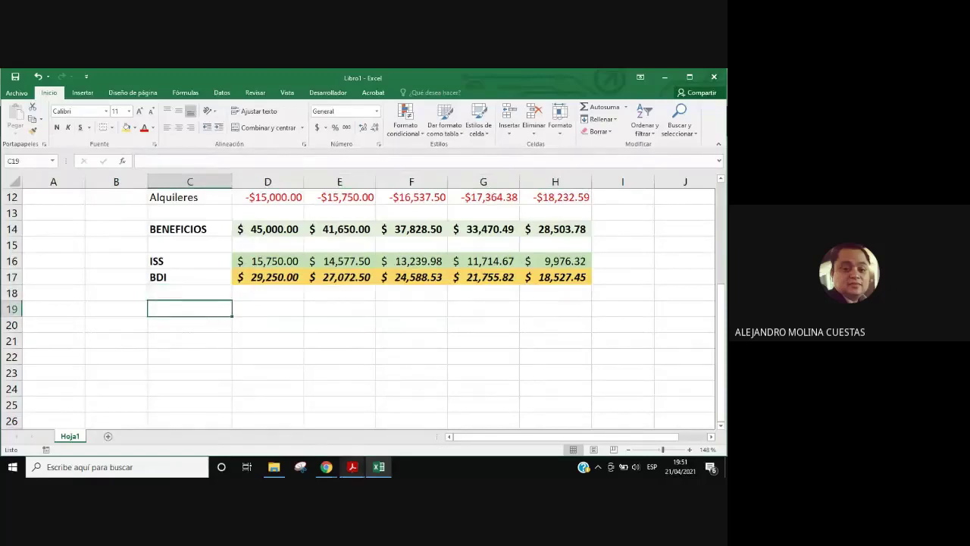
{"action": "left_click", "coordinate": [325, 468]}
Step: Scroll the Emultiple.pdf guide up to page 1's Flujos de Caja and TIR/VAN table example
{"action": "left_click", "coordinate": [269, 421]}
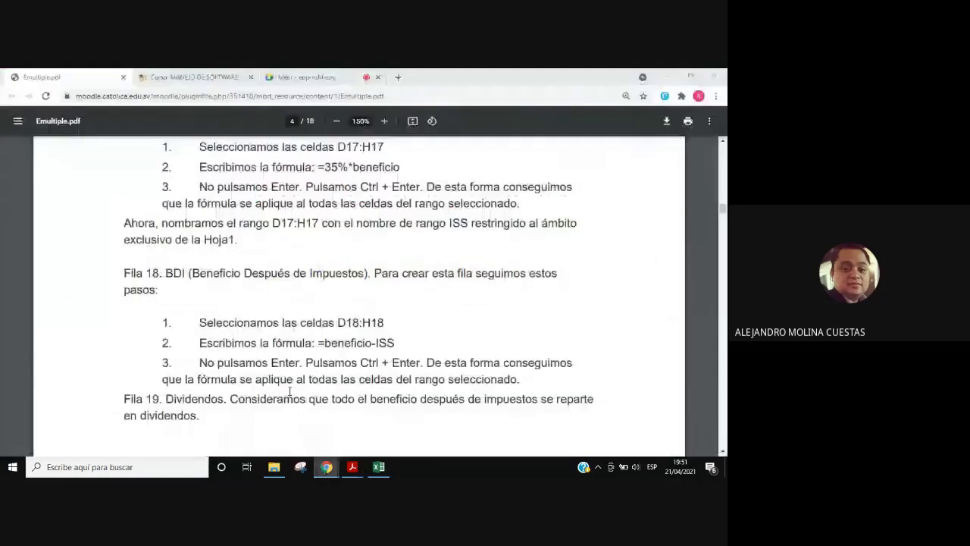
{"action": "scroll", "coordinate": [352, 366], "scroll_direction": "up", "scroll_amount": 5}
{"action": "scroll", "coordinate": [352, 366], "scroll_direction": "up", "scroll_amount": 5}
{"action": "scroll", "coordinate": [353, 366], "scroll_direction": "up", "scroll_amount": 5}
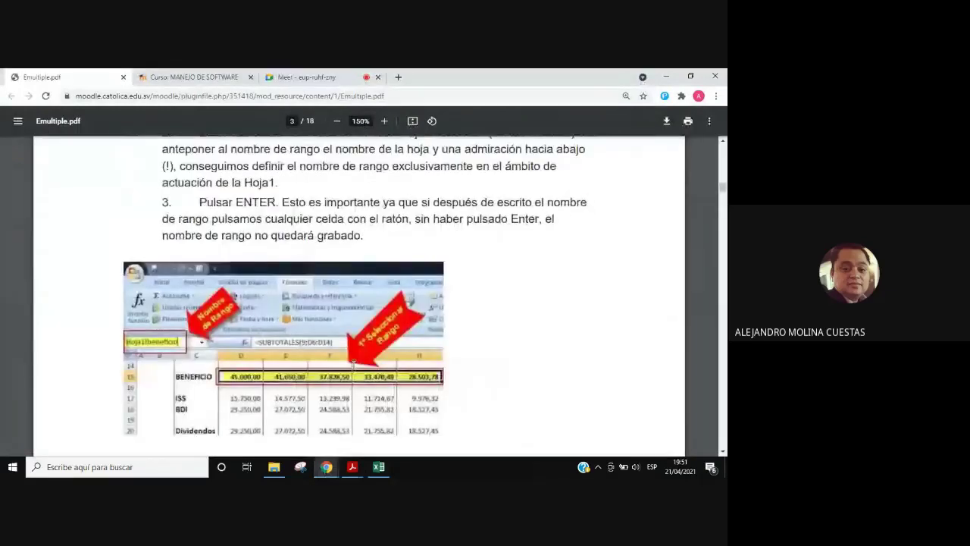
{"action": "scroll", "coordinate": [354, 363], "scroll_direction": "down", "scroll_amount": 2}
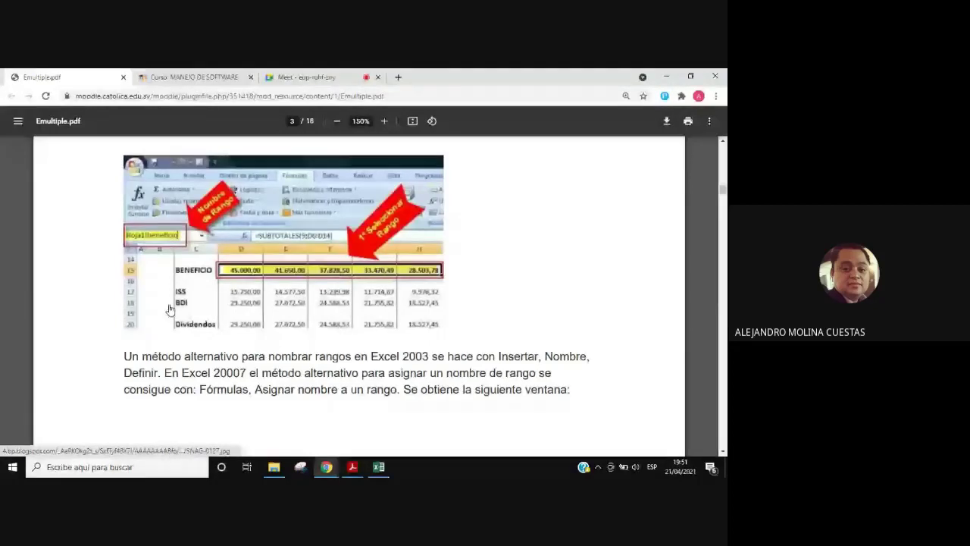
{"action": "scroll", "coordinate": [324, 303], "scroll_direction": "up", "scroll_amount": 10}
{"action": "scroll", "coordinate": [324, 304], "scroll_direction": "up", "scroll_amount": 10}
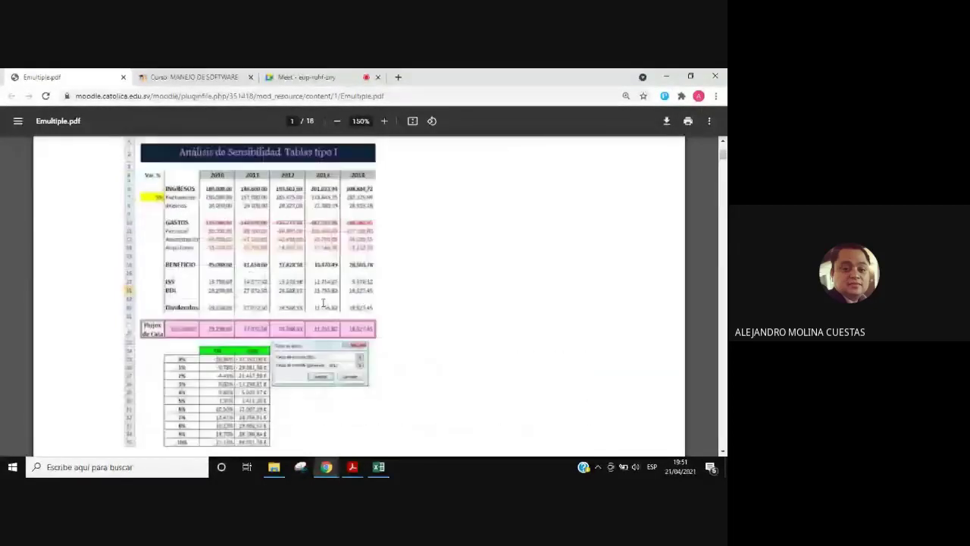
{"action": "scroll", "coordinate": [324, 303], "scroll_direction": "up", "scroll_amount": 2}
{"action": "scroll", "coordinate": [290, 309], "scroll_direction": "down", "scroll_amount": 4}
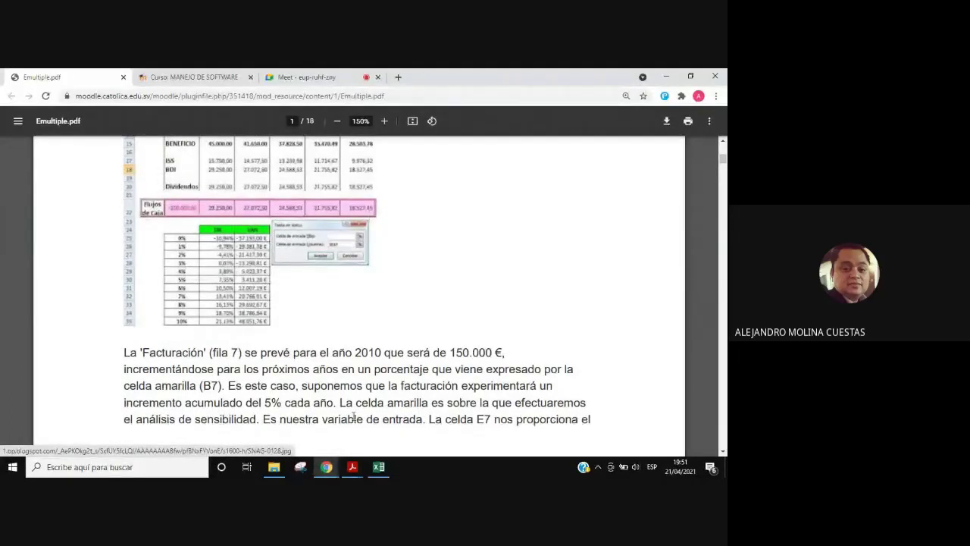
{"action": "left_click", "coordinate": [326, 467]}
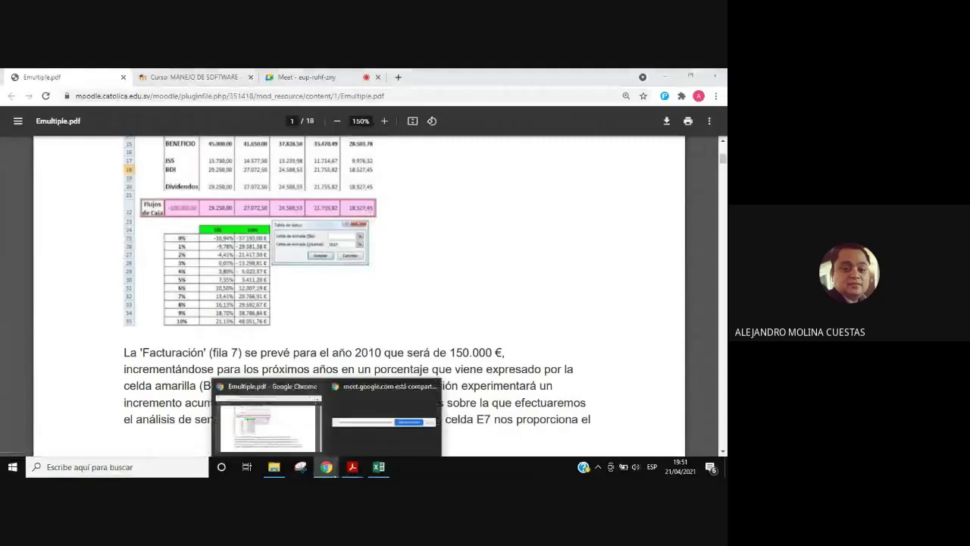
Step: Enter a bold Dividendos label in C19
{"action": "left_click", "coordinate": [378, 467]}
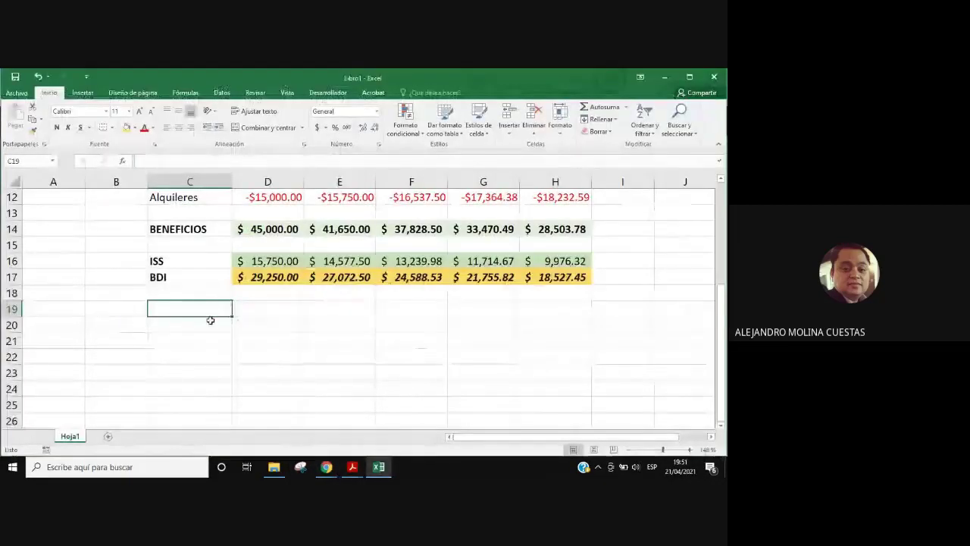
{"action": "type", "text": "Div"}
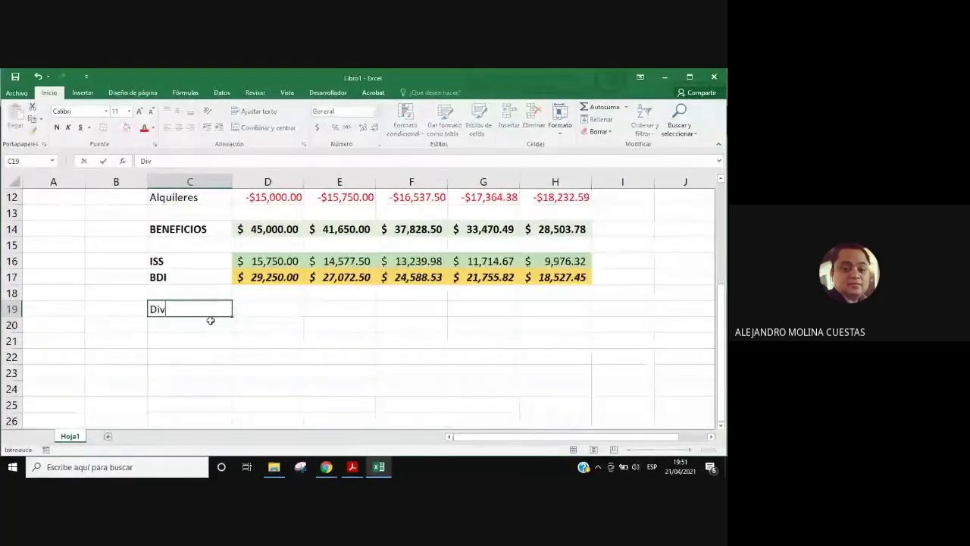
{"action": "type", "text": "identd"}
{"action": "key", "text": "BackSpace"}
{"action": "key", "text": "BackSpace"}
{"action": "type", "text": "d"}
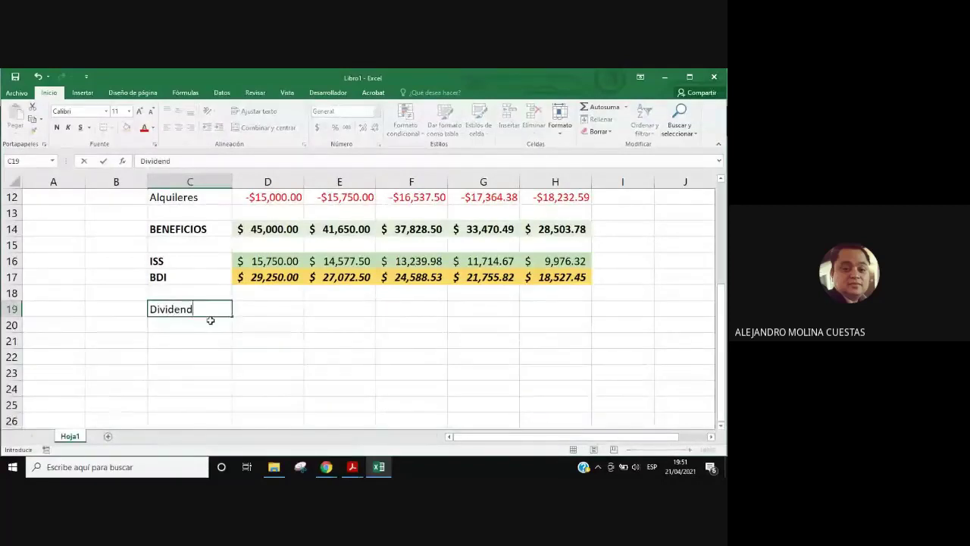
{"action": "type", "text": "os"}
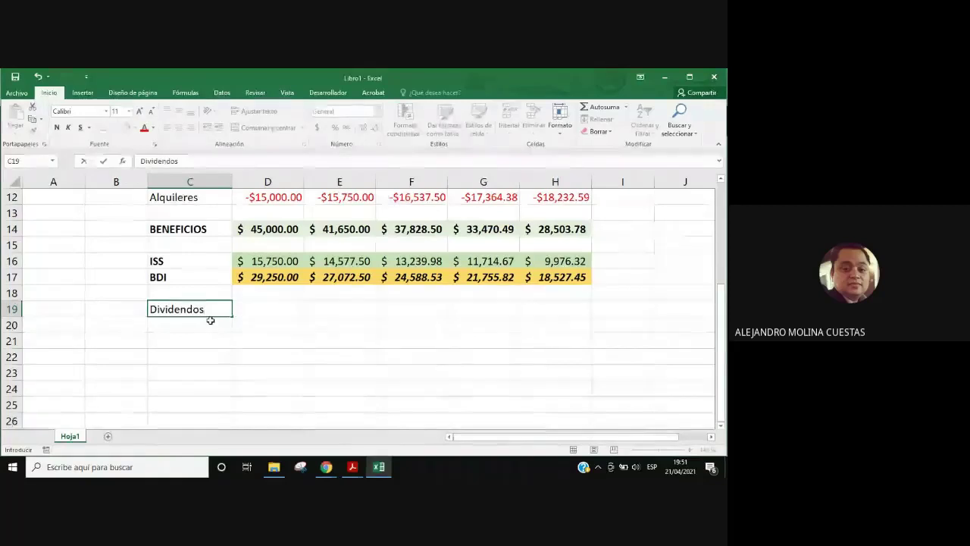
{"action": "key", "text": "ctrl+Return"}
{"action": "key", "text": "ctrl+n"}
Step: Fill D19:H19 with =D17 so each year repeats the BDI amount
{"action": "key", "text": "Right"}
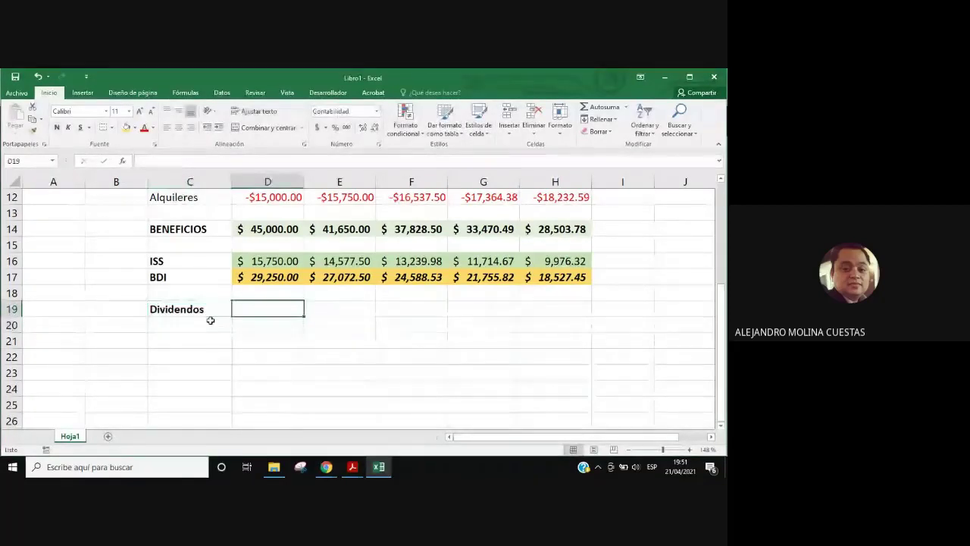
{"action": "left_click", "coordinate": [144, 162]}
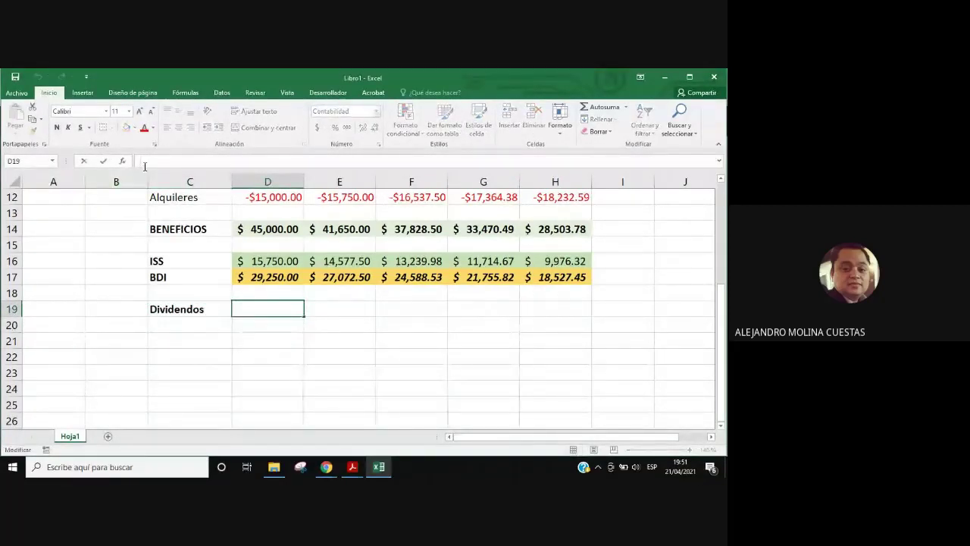
{"action": "type", "text": "="}
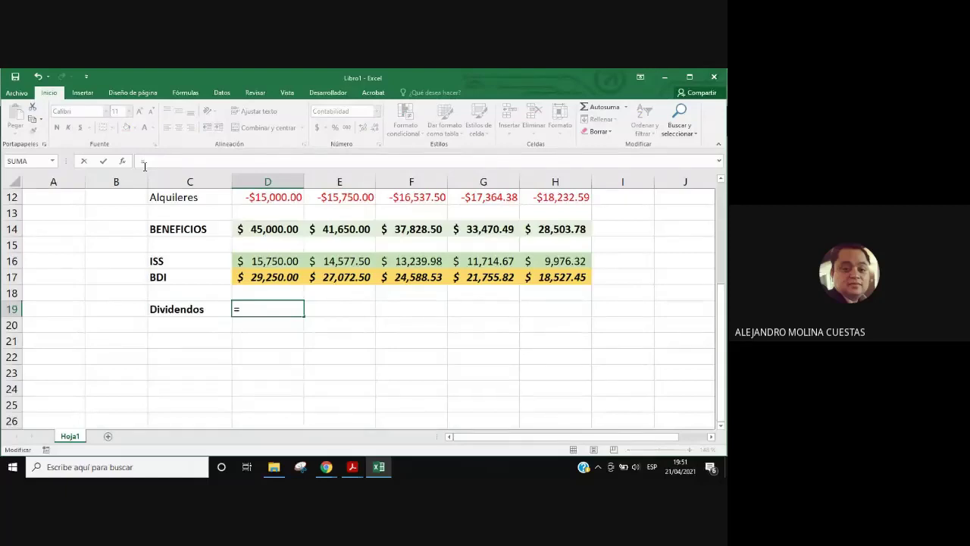
{"action": "left_click", "coordinate": [273, 285]}
{"action": "key", "text": "Return"}
{"action": "left_click", "coordinate": [277, 309]}
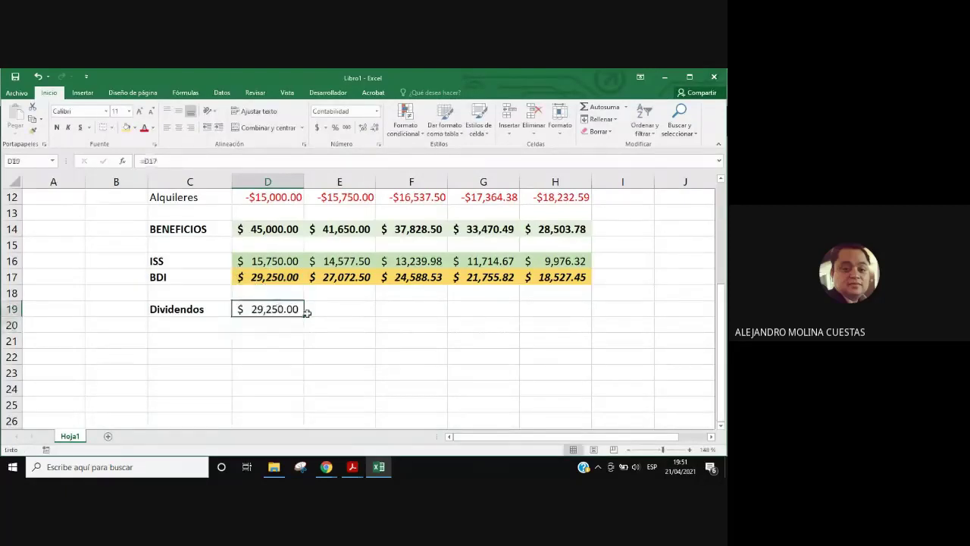
{"action": "left_click_drag", "start_coordinate": [304, 316], "coordinate": [565, 309]}
{"action": "left_click", "coordinate": [184, 342]}
Step: Enter a centered, bold italic Flujos label in B21
{"action": "left_click", "coordinate": [126, 344]}
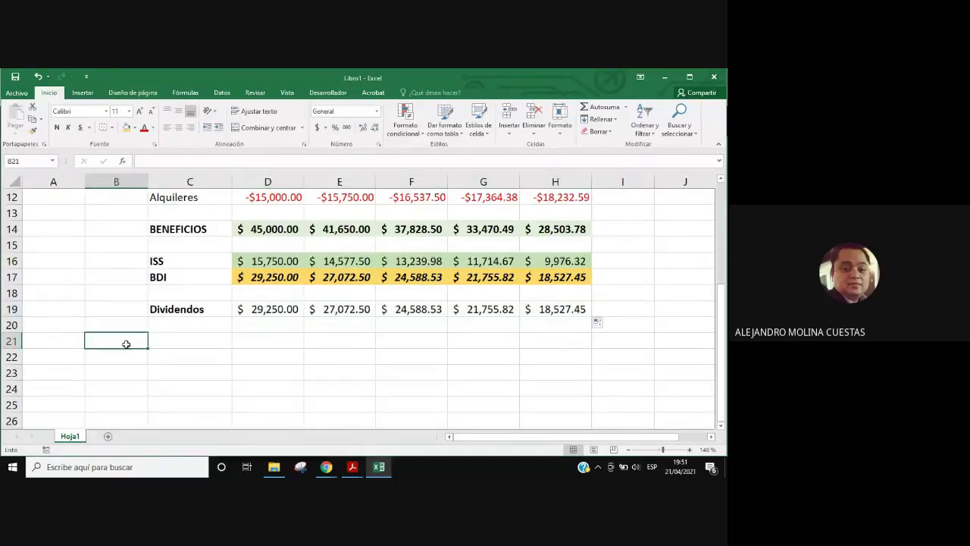
{"action": "type", "text": "Fluj"}
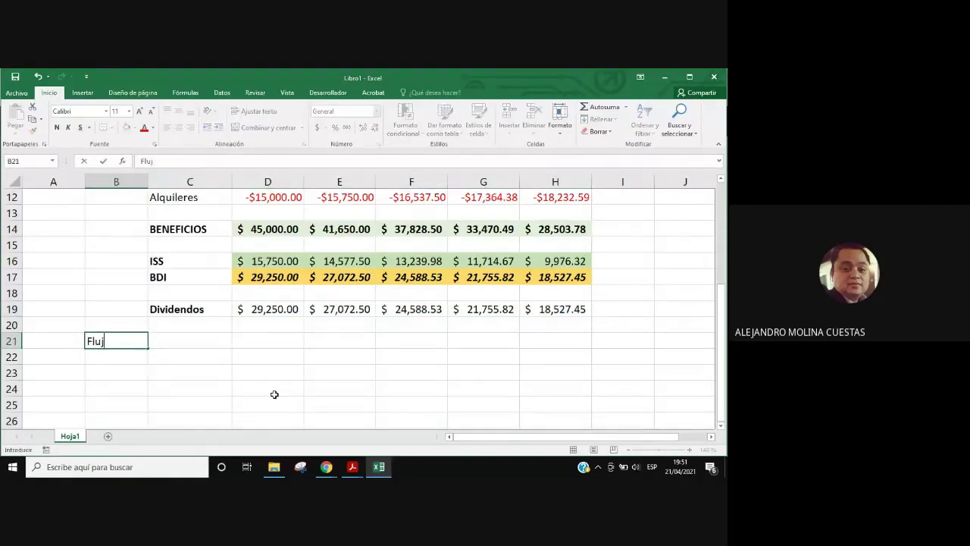
{"action": "type", "text": "os"}
{"action": "key", "text": "Return"}
{"action": "left_click", "coordinate": [94, 343]}
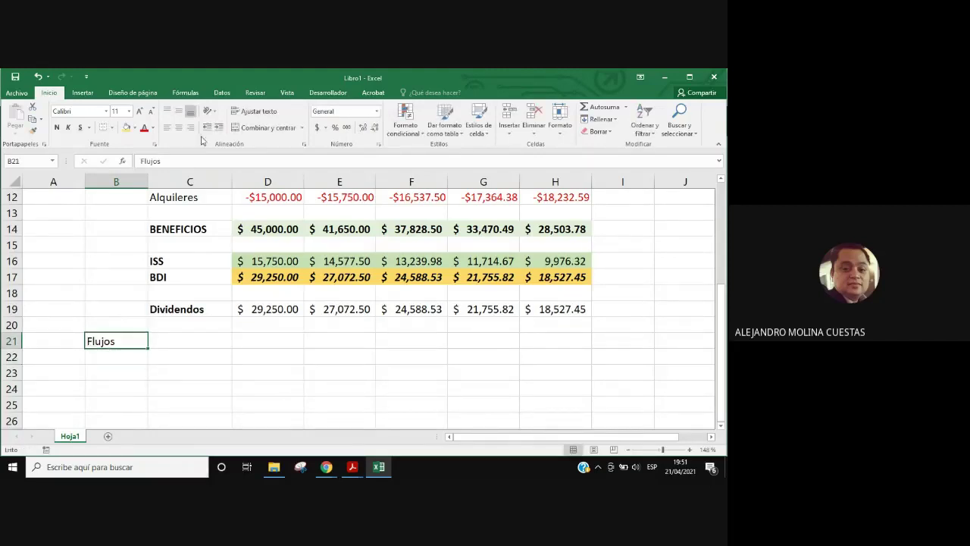
{"action": "left_click", "coordinate": [179, 127]}
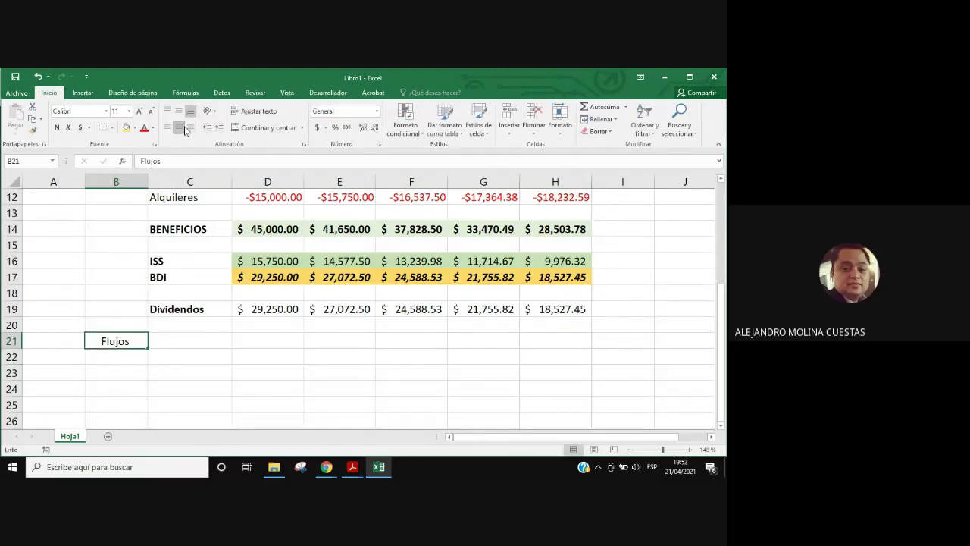
{"action": "left_click", "coordinate": [56, 127]}
{"action": "left_click", "coordinate": [67, 127]}
Step: Fill D21:H21 with =D19 and shade the row light peach
{"action": "left_click", "coordinate": [277, 345]}
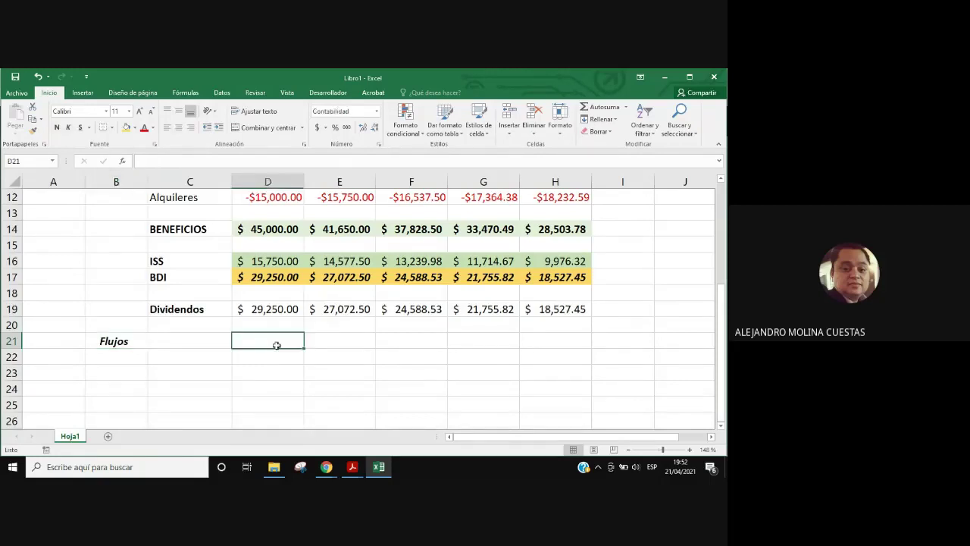
{"action": "left_click", "coordinate": [143, 160]}
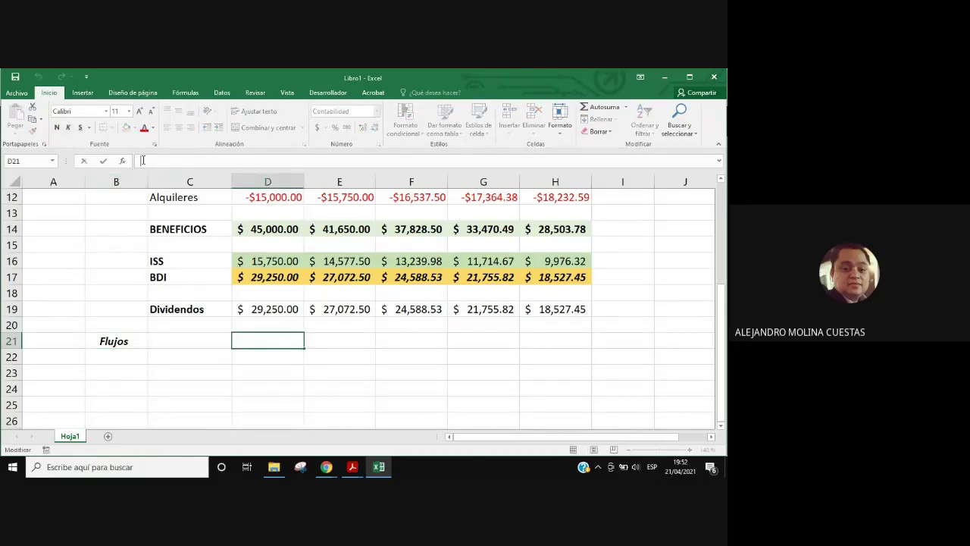
{"action": "type", "text": "="}
{"action": "left_click", "coordinate": [289, 308]}
{"action": "key", "text": "Return"}
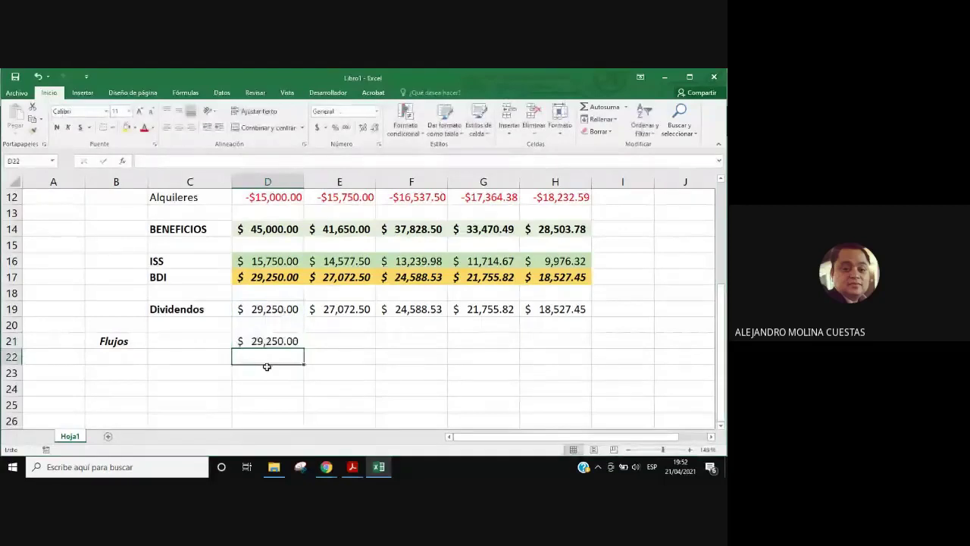
{"action": "left_click", "coordinate": [276, 346]}
{"action": "left_click_drag", "start_coordinate": [305, 348], "coordinate": [574, 334]}
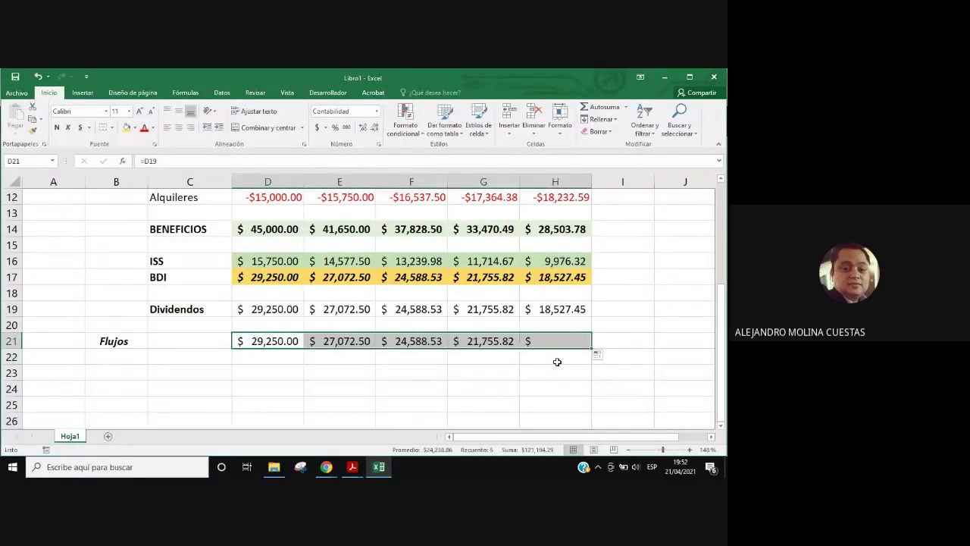
{"action": "left_click", "coordinate": [135, 127]}
{"action": "left_click", "coordinate": [175, 162]}
{"action": "left_click", "coordinate": [472, 386]}
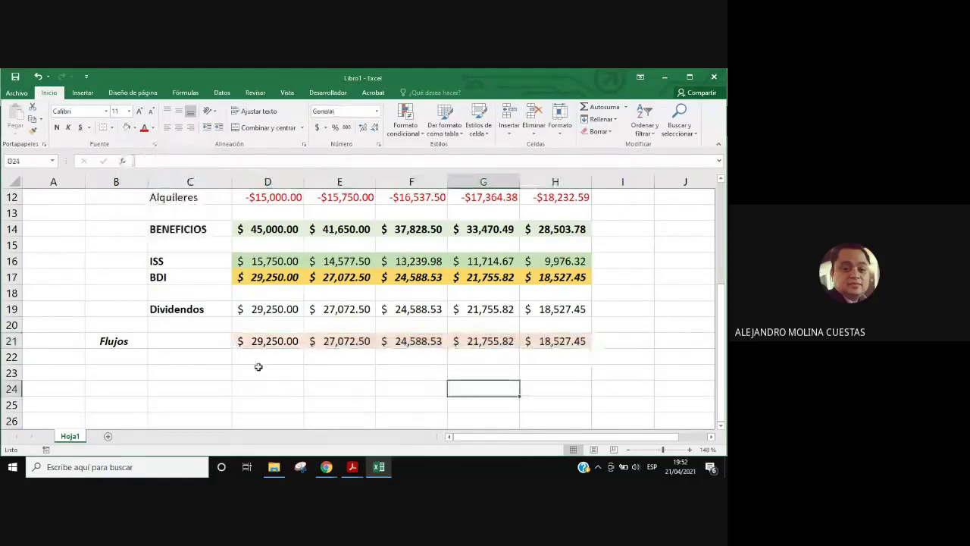
Step: Enter -100000 in C21 as a red accounting-format amount
{"action": "left_click", "coordinate": [190, 341]}
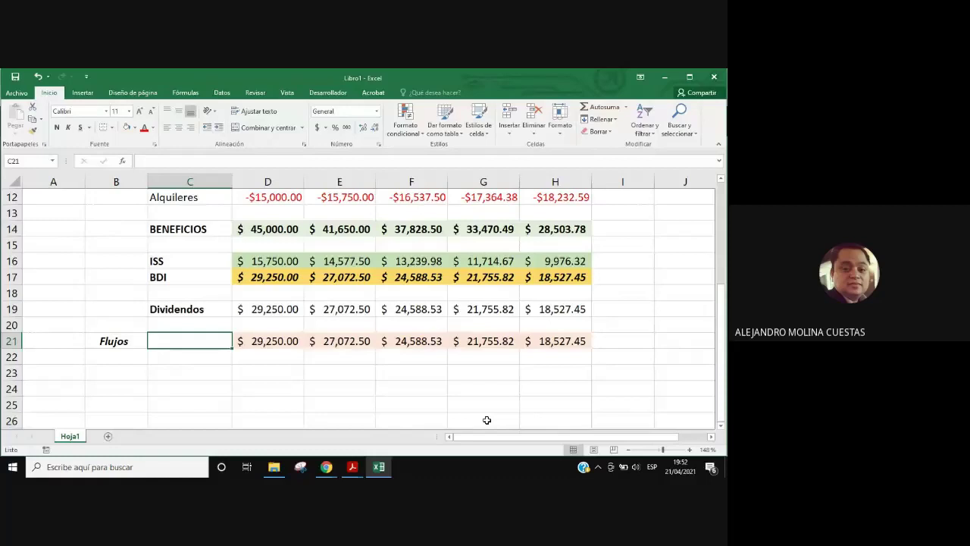
{"action": "type", "text": "-100"}
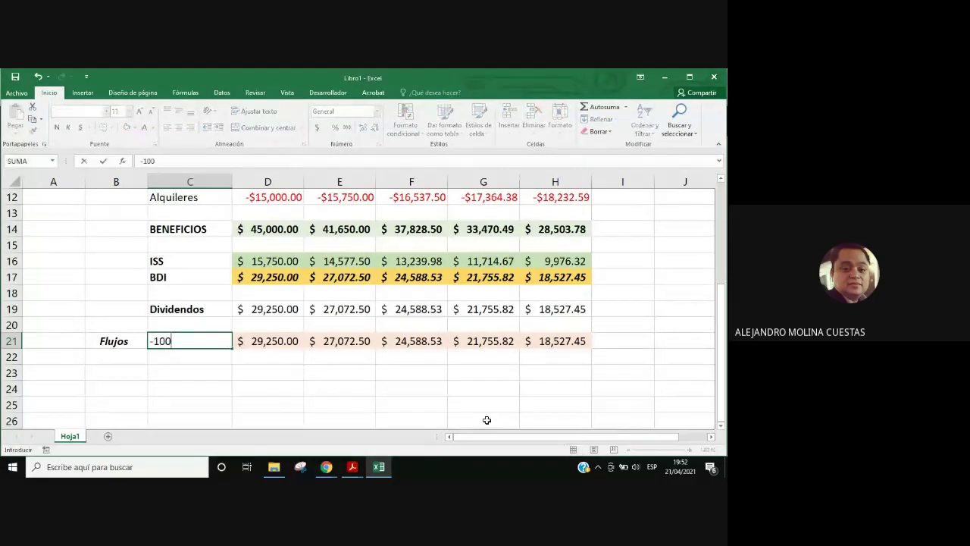
{"action": "type", "text": "000"}
{"action": "key", "text": "Return"}
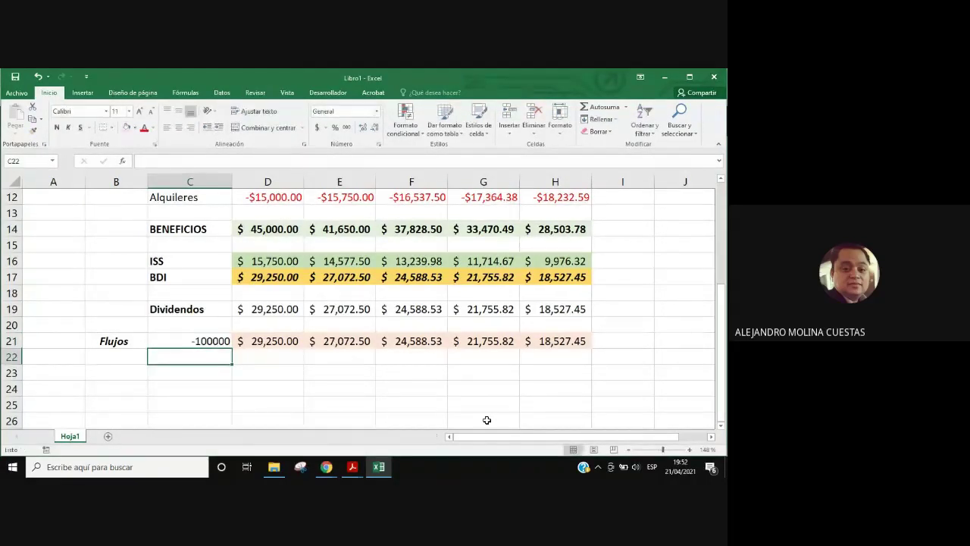
{"action": "left_click", "coordinate": [205, 342]}
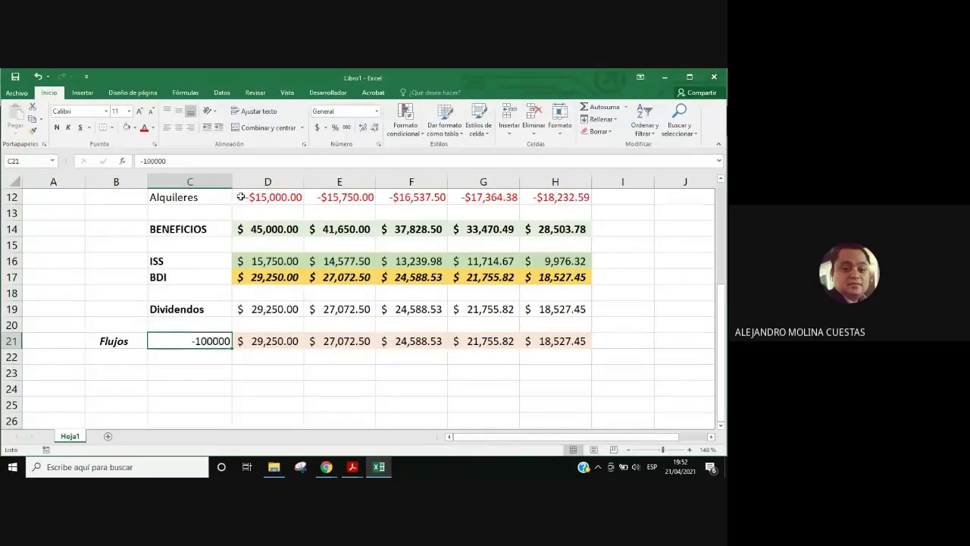
{"action": "left_click", "coordinate": [318, 129]}
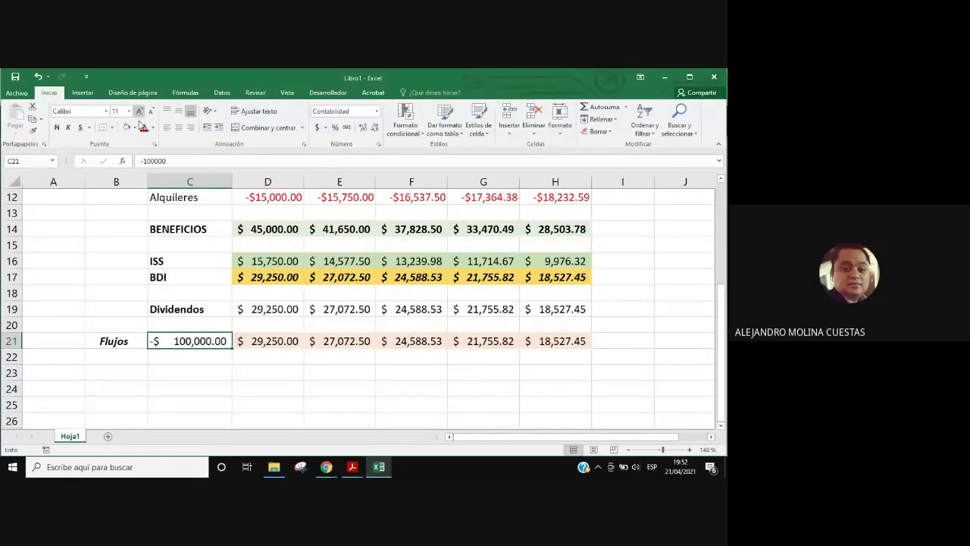
{"action": "left_click", "coordinate": [144, 128]}
{"action": "left_click", "coordinate": [340, 388]}
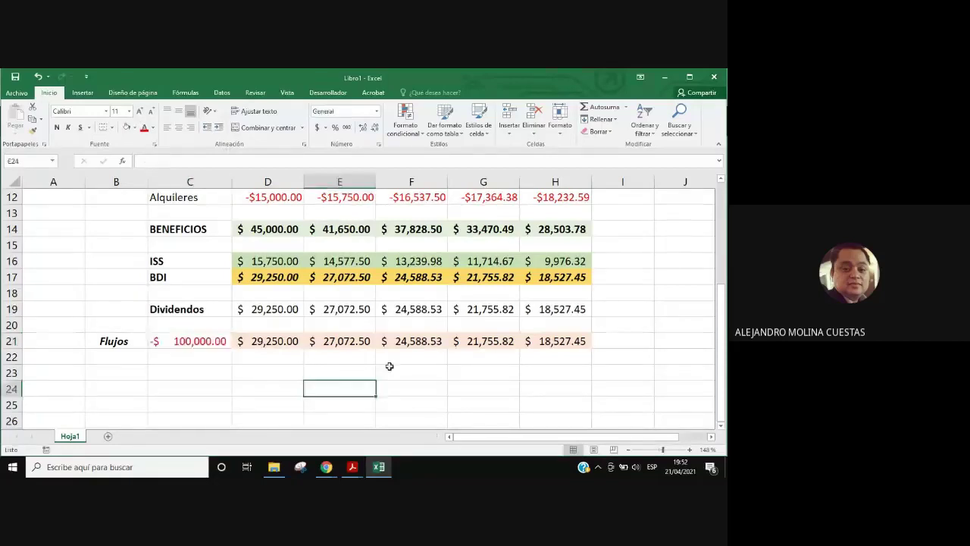
Step: Frame the Flujos row C21:H21 with a thick outside border
{"action": "left_click_drag", "start_coordinate": [162, 341], "coordinate": [582, 341]}
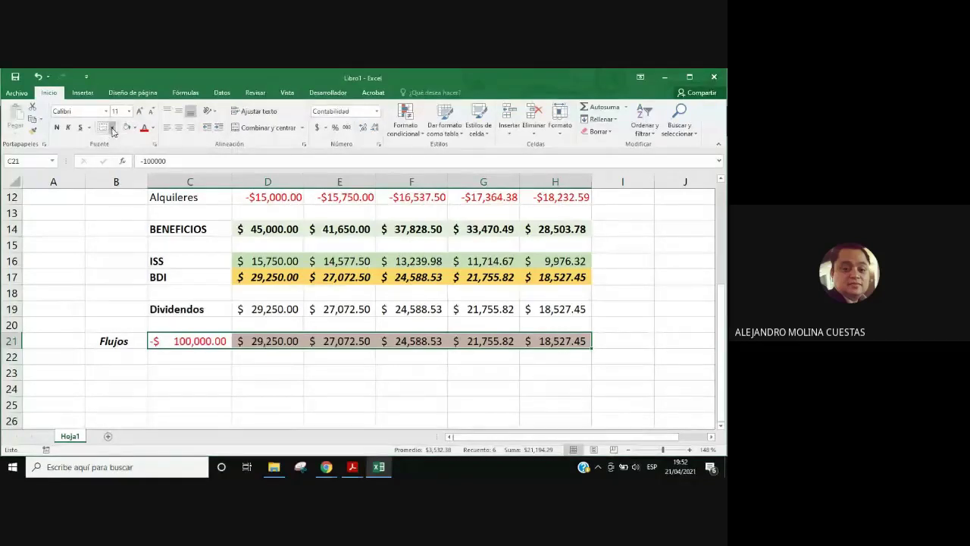
{"action": "left_click", "coordinate": [112, 130]}
{"action": "left_click", "coordinate": [125, 244]}
{"action": "left_click", "coordinate": [372, 385]}
{"action": "left_click", "coordinate": [644, 376]}
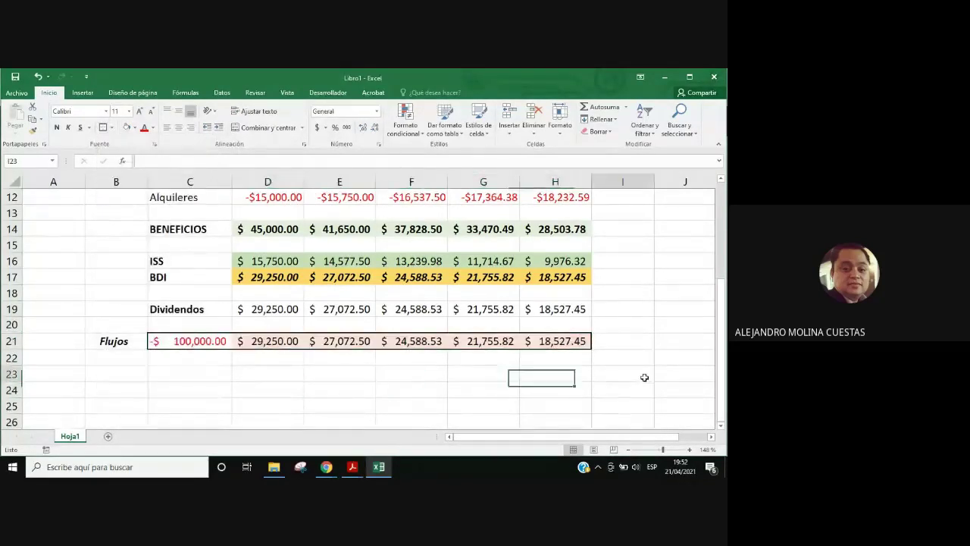
{"action": "scroll", "coordinate": [659, 356], "scroll_direction": "up", "scroll_amount": 2}
{"action": "scroll", "coordinate": [657, 354], "scroll_direction": "down", "scroll_amount": 2}
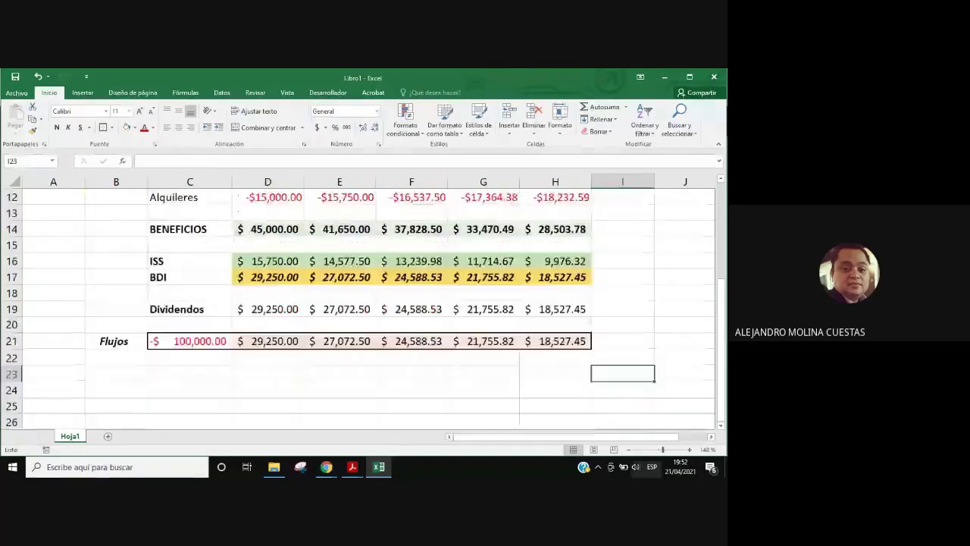
{"action": "left_click_drag", "start_coordinate": [663, 452], "coordinate": [658, 449]}
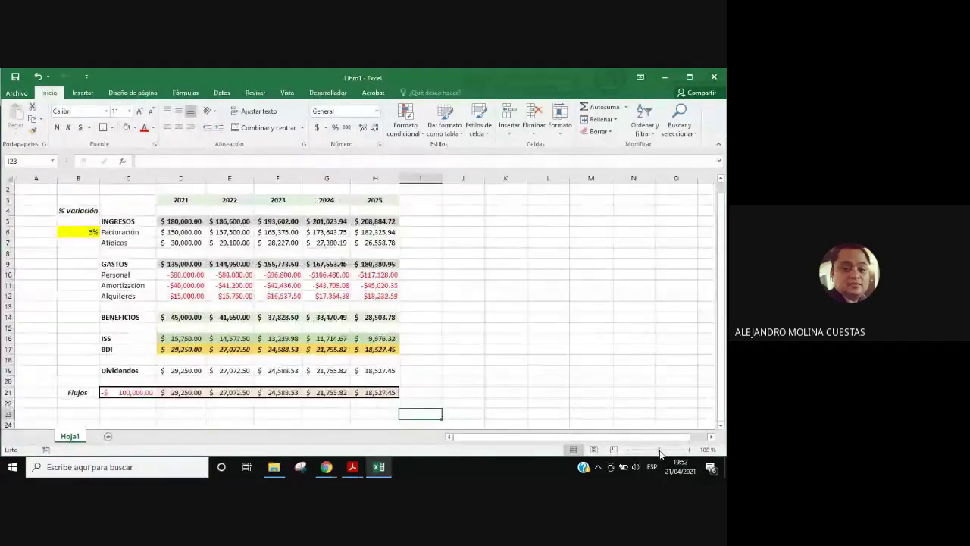
{"action": "scroll", "coordinate": [492, 381], "scroll_direction": "down", "scroll_amount": 2}
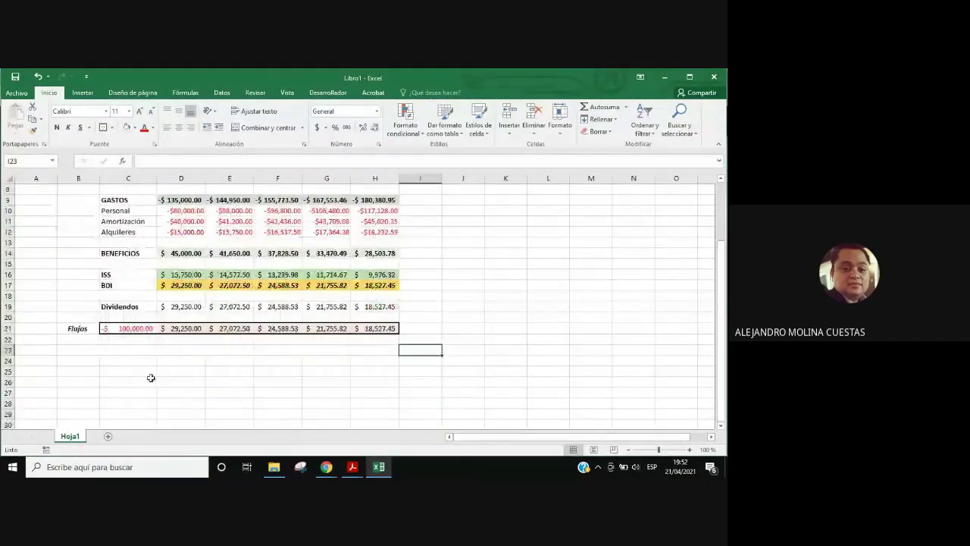
{"action": "left_click", "coordinate": [111, 347]}
{"action": "scroll", "coordinate": [491, 392], "scroll_direction": "up", "scroll_amount": 3}
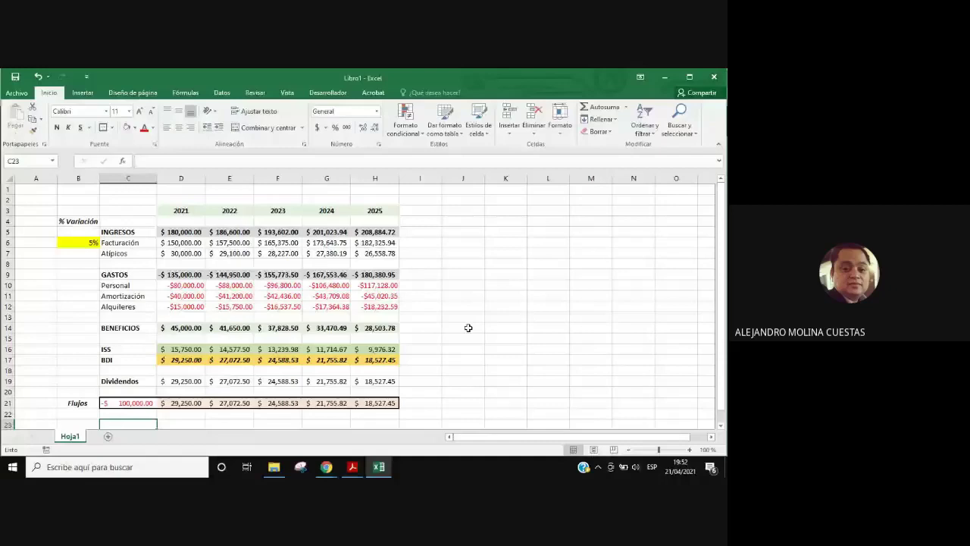
{"action": "scroll", "coordinate": [468, 327], "scroll_direction": "down", "scroll_amount": 1}
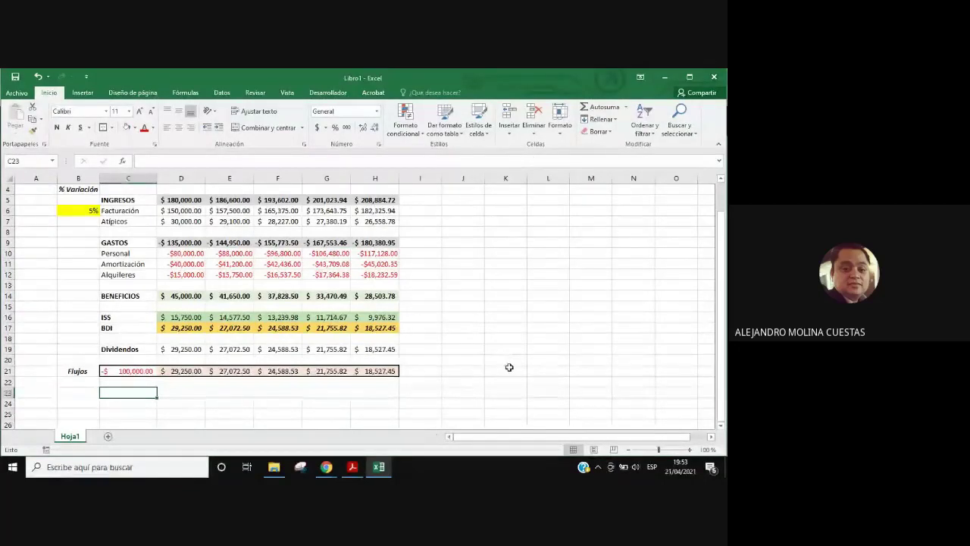
{"action": "mouse_move", "coordinate": [326, 466]}
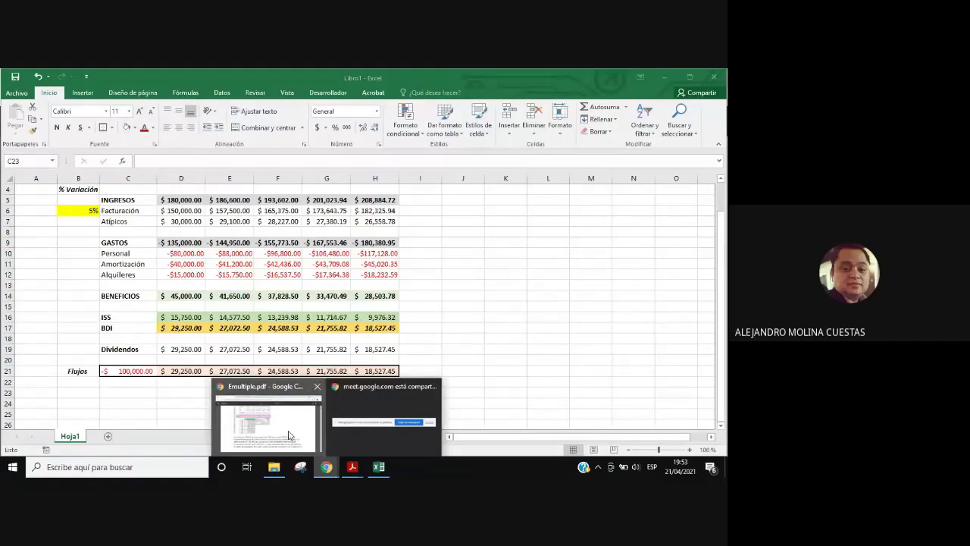
{"action": "left_click", "coordinate": [289, 435]}
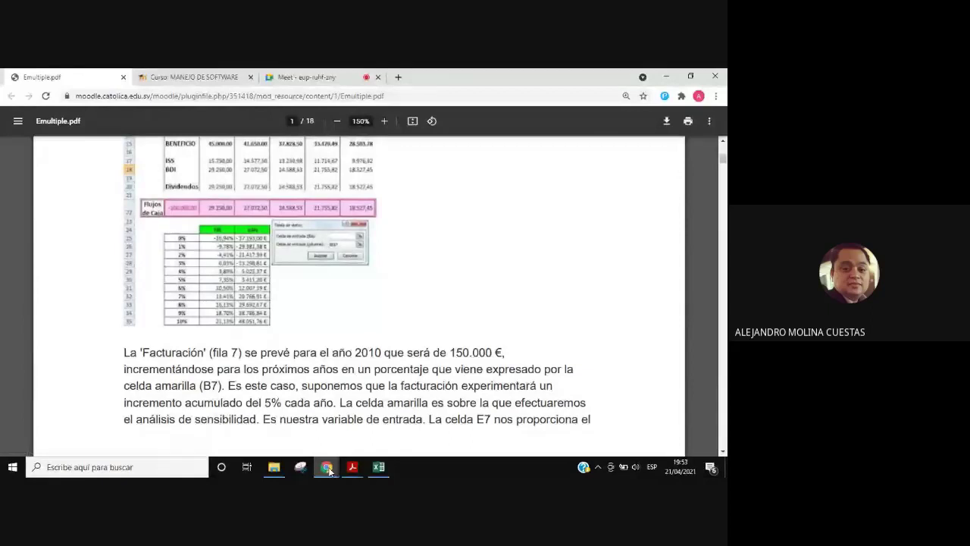
{"action": "left_click", "coordinate": [378, 467]}
{"action": "left_click", "coordinate": [506, 338]}
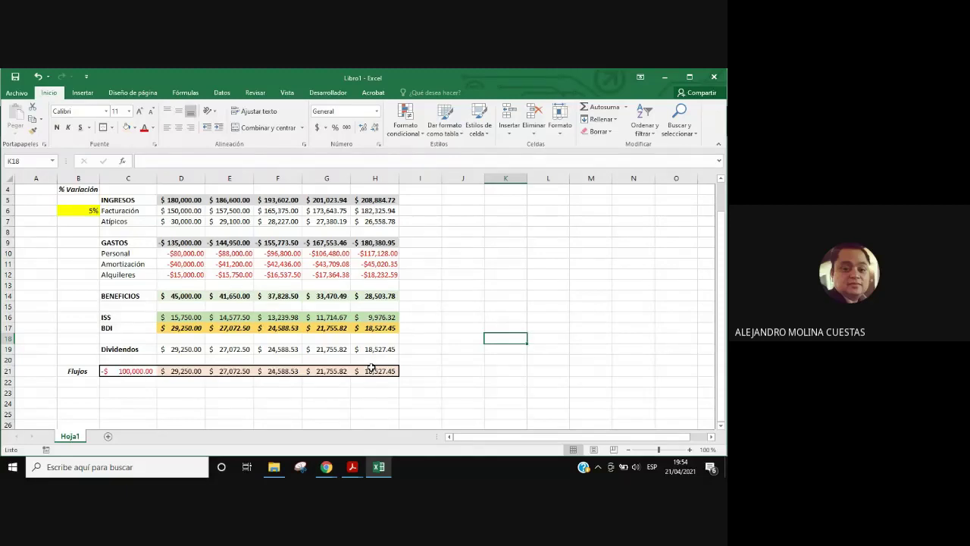
Step: Enter =TIR(C21:H21) in D23 and add decimals so it shows 7.35%
{"action": "scroll", "coordinate": [377, 345], "scroll_direction": "down", "scroll_amount": 2}
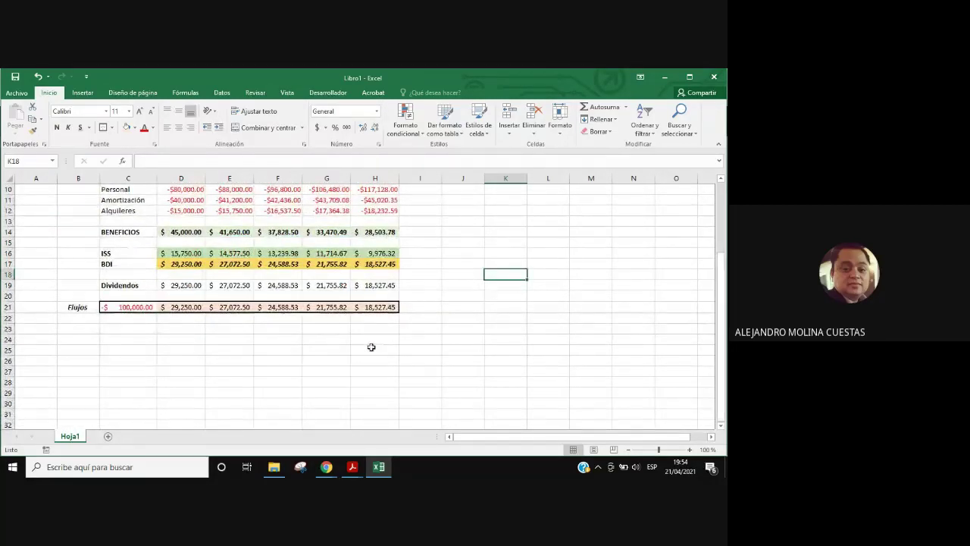
{"action": "left_click", "coordinate": [180, 329]}
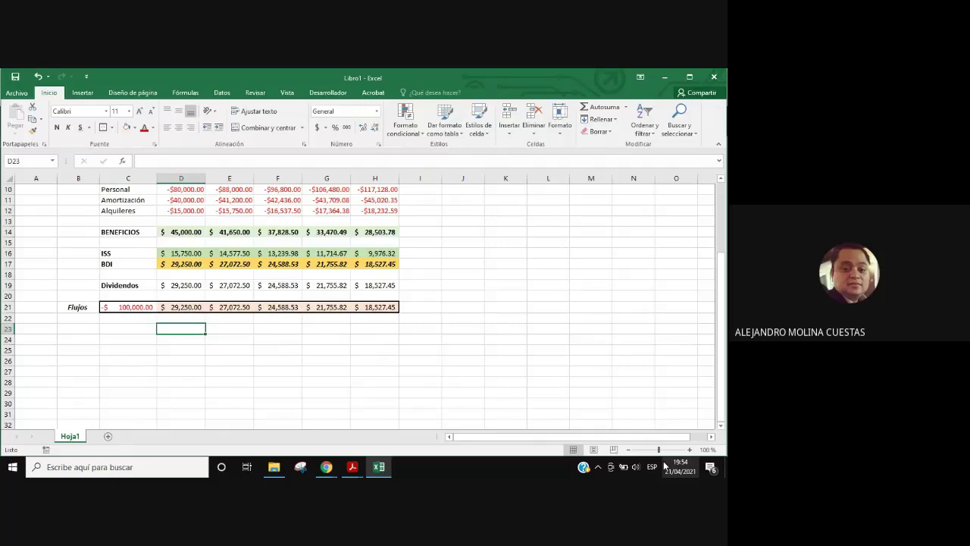
{"action": "left_click_drag", "start_coordinate": [658, 449], "coordinate": [656, 449]}
{"action": "left_click", "coordinate": [150, 162]}
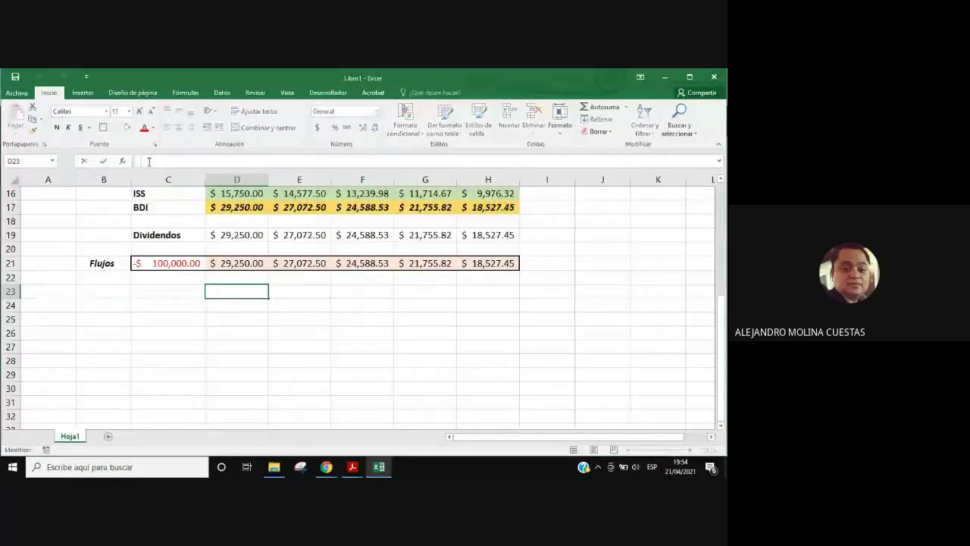
{"action": "type", "text": "="}
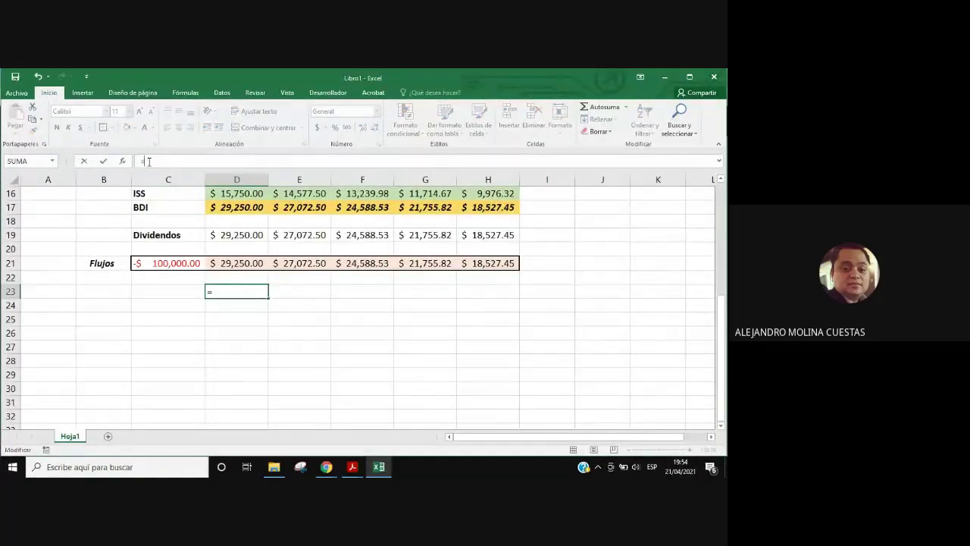
{"action": "type", "text": "tir"}
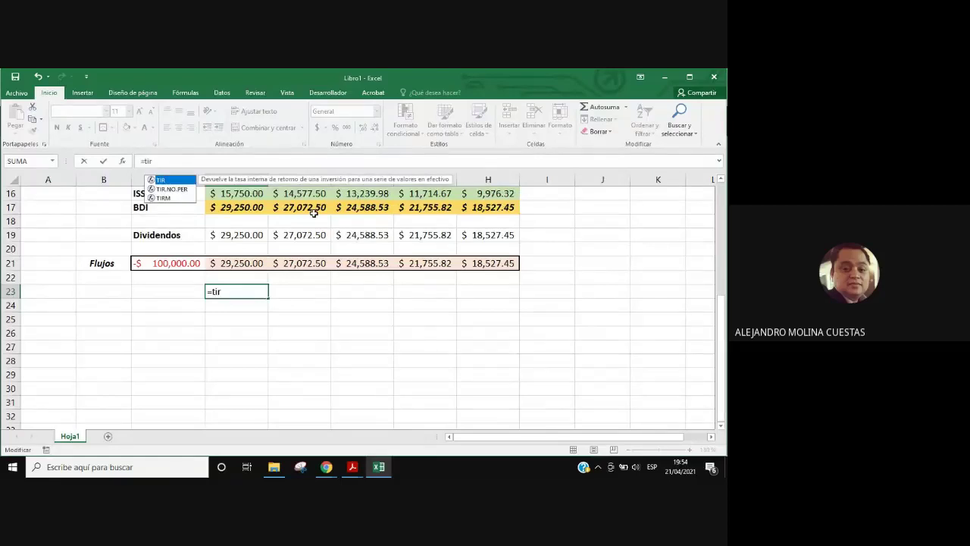
{"action": "double_click", "coordinate": [169, 180]}
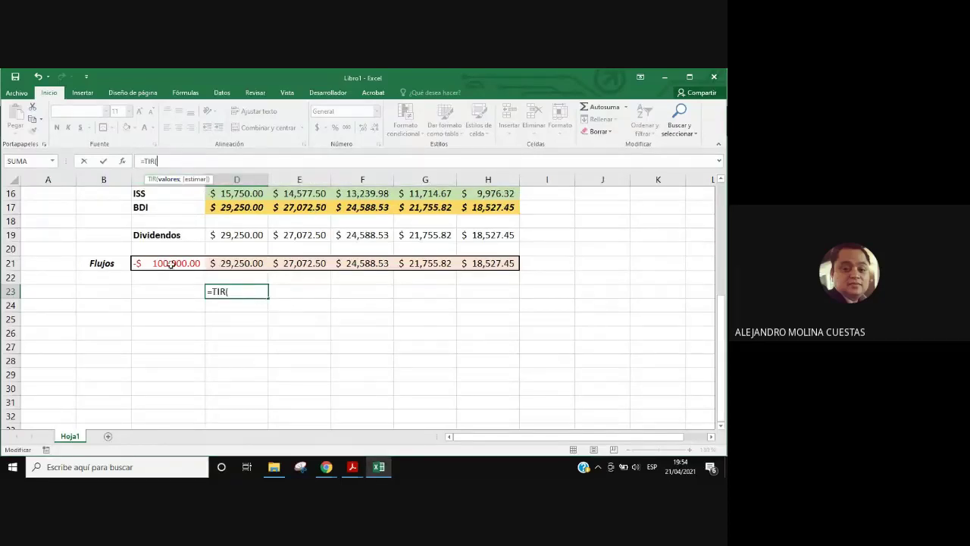
{"action": "left_click_drag", "start_coordinate": [170, 263], "coordinate": [454, 260]}
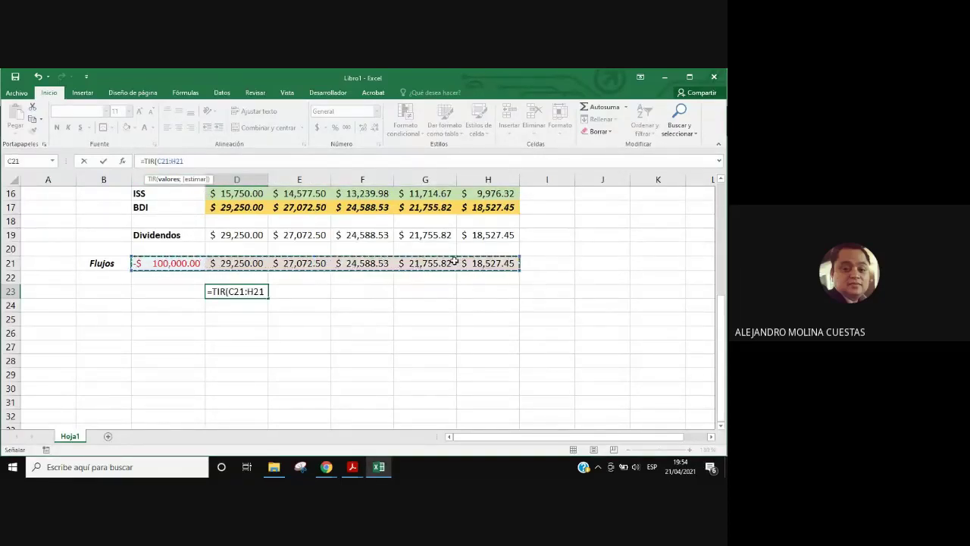
{"action": "type", "text": ")"}
{"action": "key", "text": "Return"}
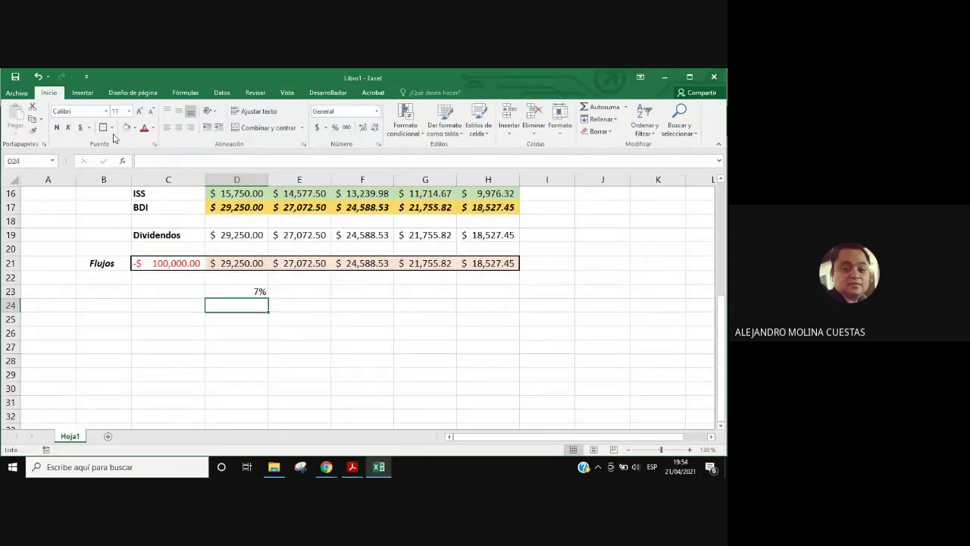
{"action": "left_click", "coordinate": [250, 291]}
{"action": "left_click", "coordinate": [362, 129]}
{"action": "left_click", "coordinate": [362, 129]}
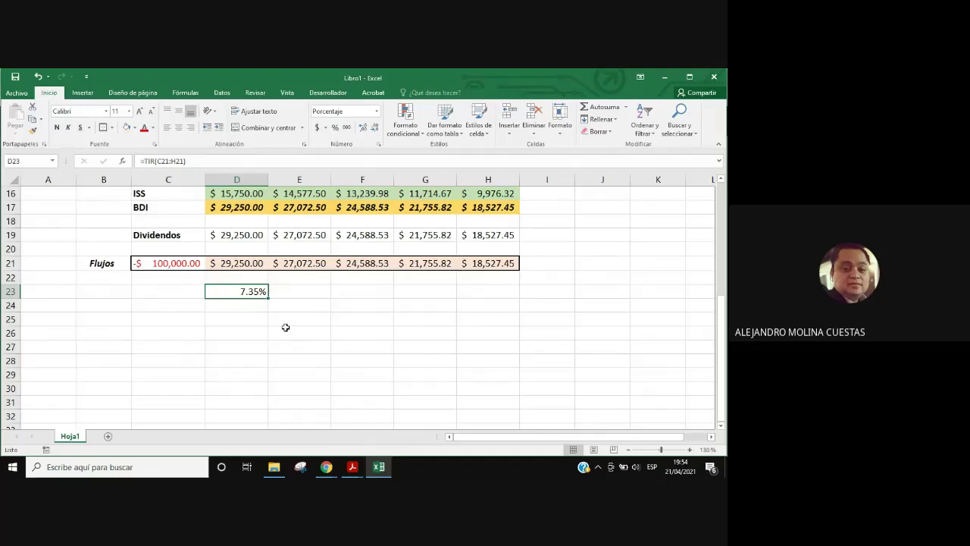
Step: AutoFit columns D to H so all amounts display instead of ####
{"action": "left_click", "coordinate": [172, 306]}
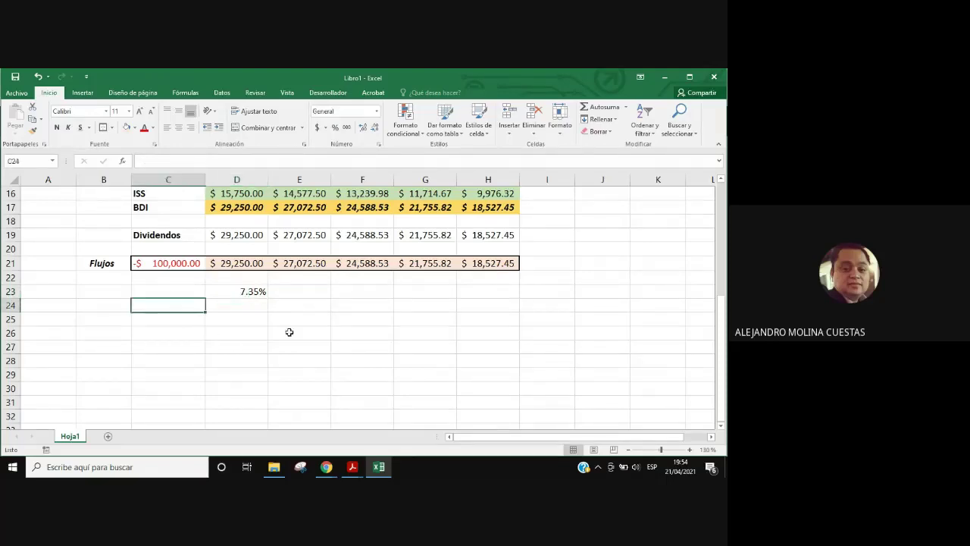
{"action": "scroll", "coordinate": [357, 363], "scroll_direction": "up", "scroll_amount": 1}
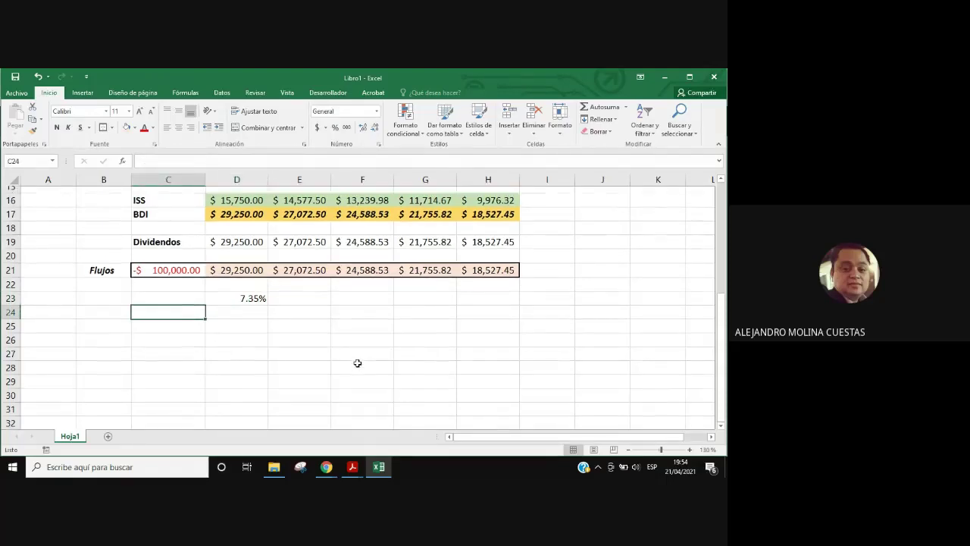
{"action": "scroll", "coordinate": [358, 363], "scroll_direction": "up", "scroll_amount": 4}
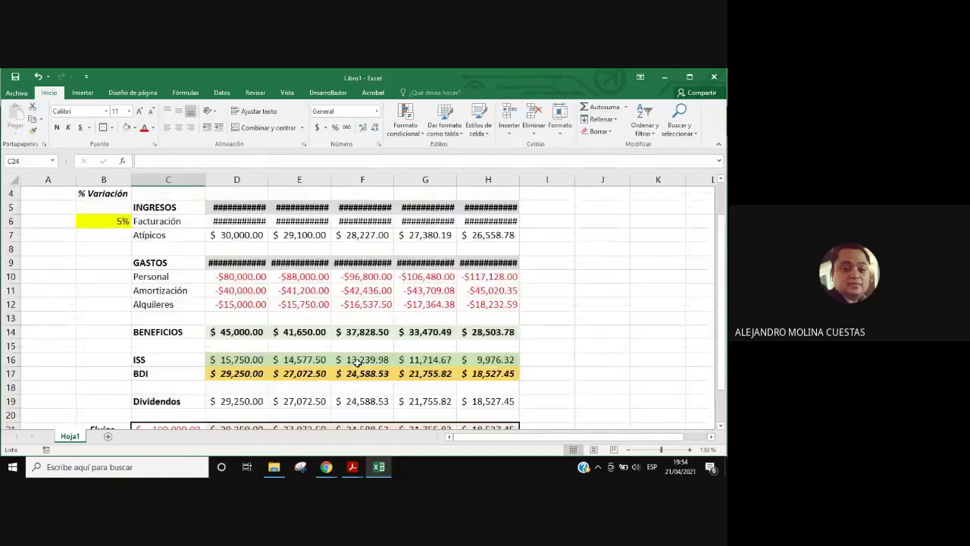
{"action": "left_click_drag", "start_coordinate": [236, 180], "coordinate": [503, 184]}
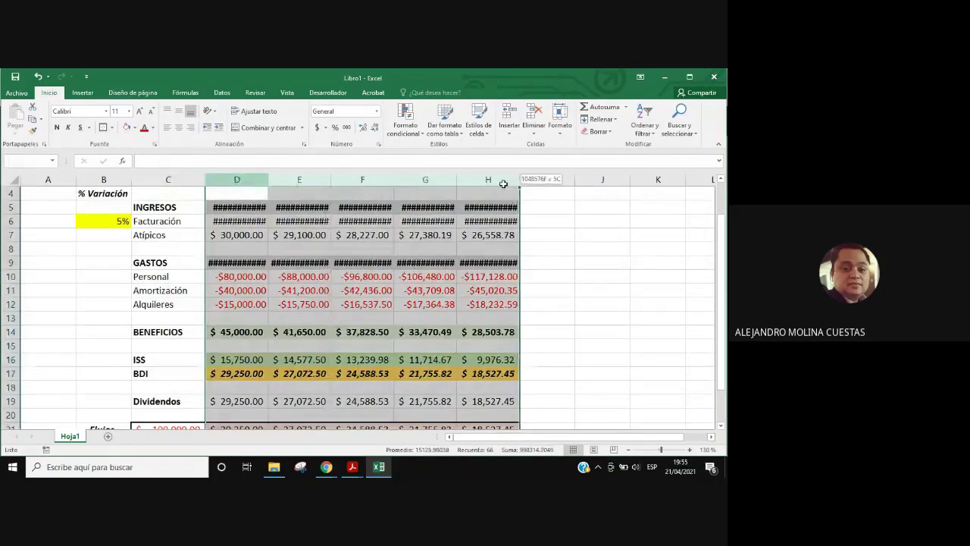
{"action": "double_click", "coordinate": [520, 180]}
{"action": "left_click", "coordinate": [591, 303]}
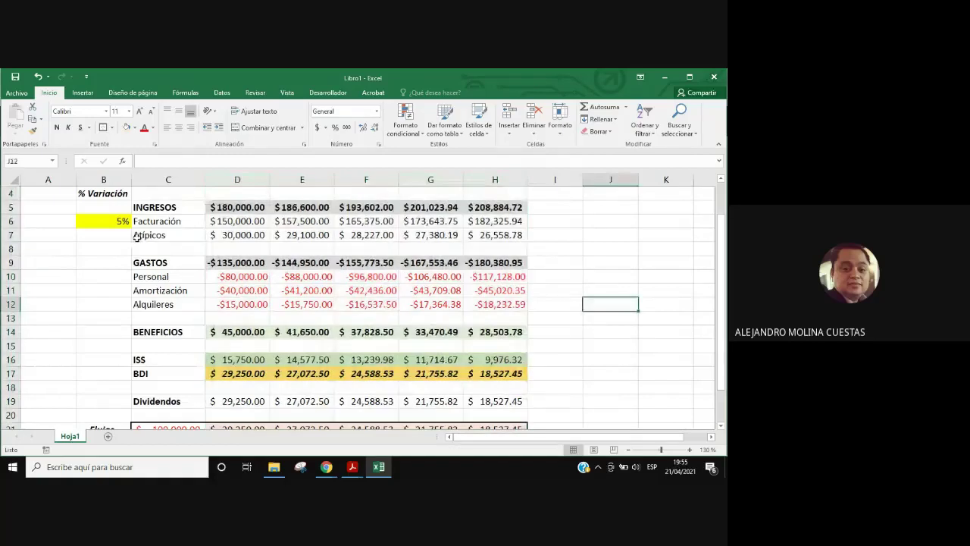
{"action": "left_click", "coordinate": [119, 220]}
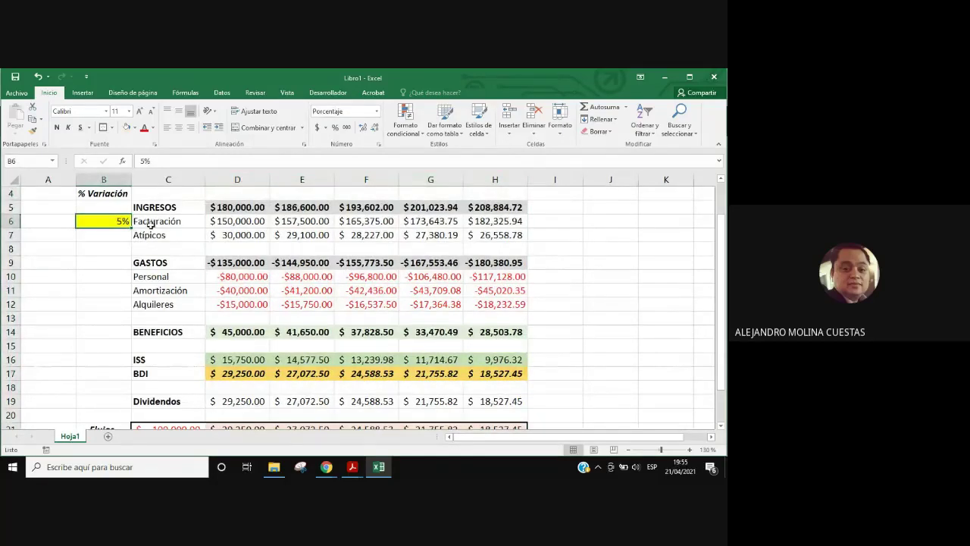
{"action": "left_click", "coordinate": [135, 221]}
{"action": "left_click", "coordinate": [114, 222]}
{"action": "scroll", "coordinate": [344, 352], "scroll_direction": "down", "scroll_amount": 5}
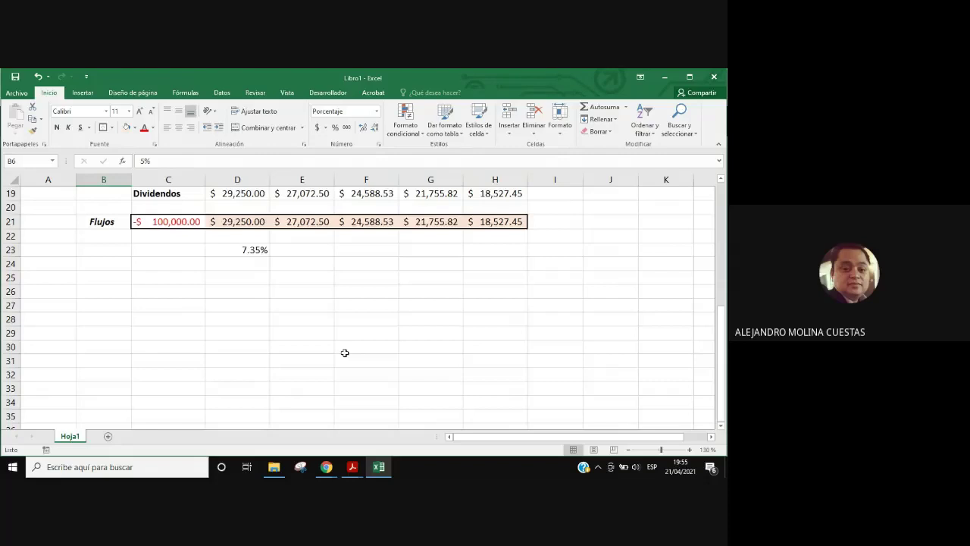
Step: Enter 0 in C24 and format the rate cells C24:C32 as percentages
{"action": "left_click", "coordinate": [168, 263]}
{"action": "type", "text": "0"}
{"action": "key", "text": "Return"}
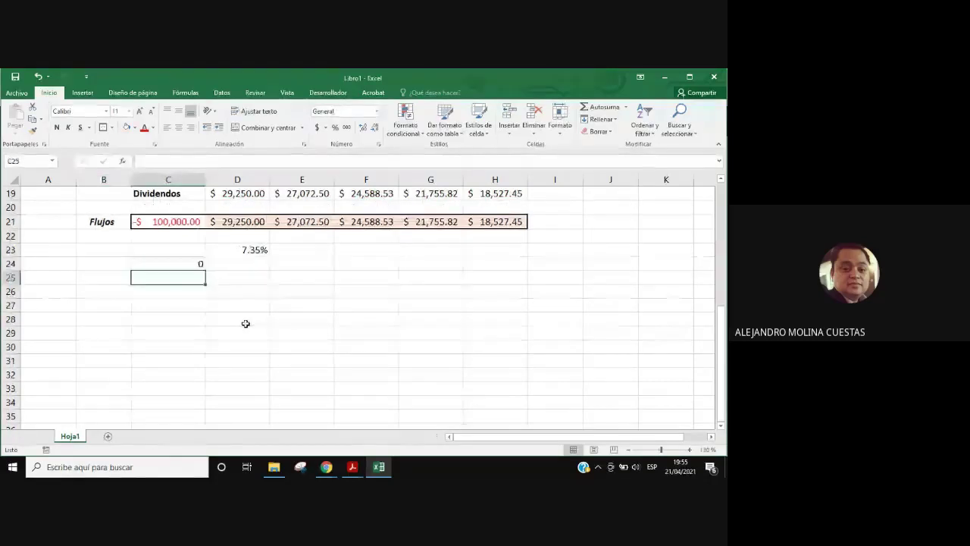
{"action": "type", "text": "1"}
{"action": "mouse_move", "coordinate": [168, 263]}
{"action": "left_mouse_down"}
{"action": "mouse_move", "coordinate": [190, 387]}
{"action": "mouse_move", "coordinate": [191, 277]}
{"action": "left_mouse_up"}
{"action": "left_click", "coordinate": [190, 277]}
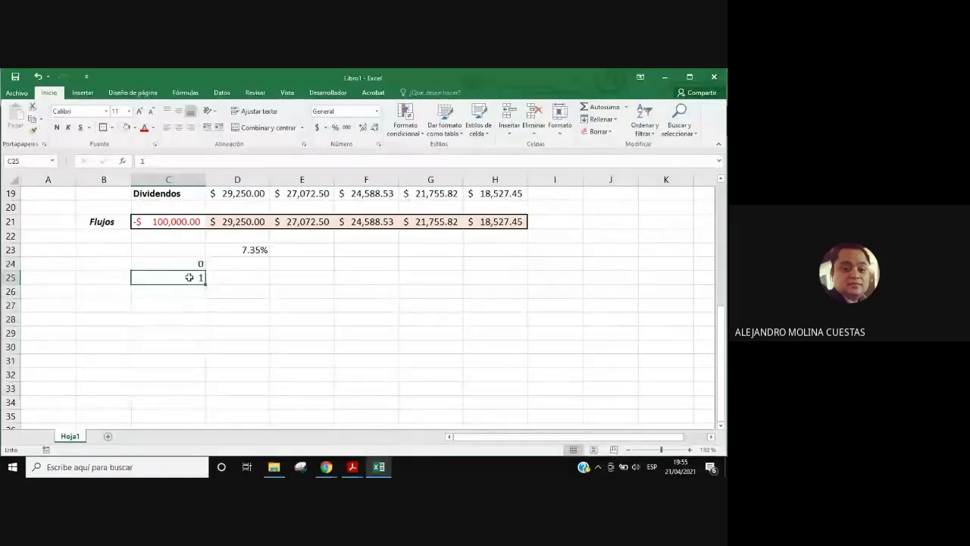
{"action": "type", "text": "0"}
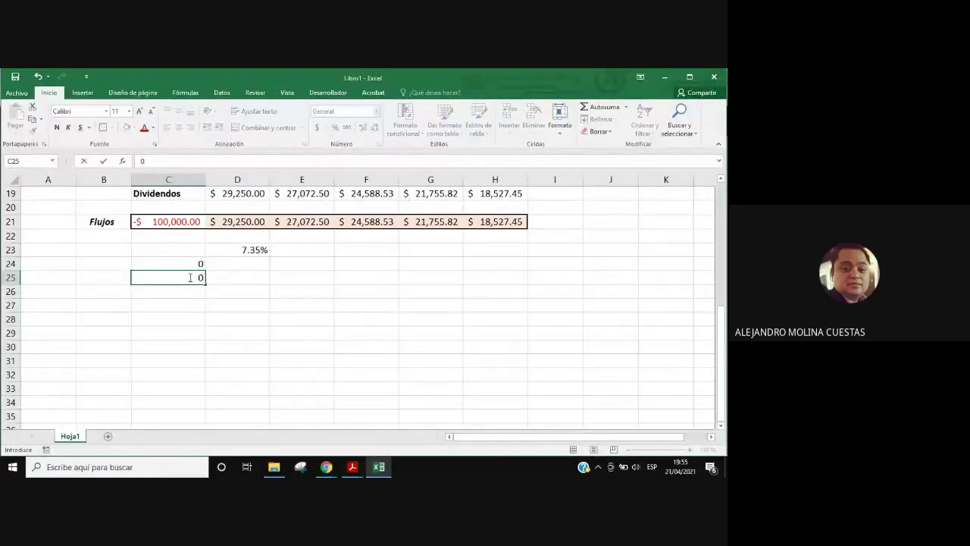
{"action": "left_click", "coordinate": [219, 275]}
{"action": "left_click_drag", "start_coordinate": [198, 264], "coordinate": [193, 363]}
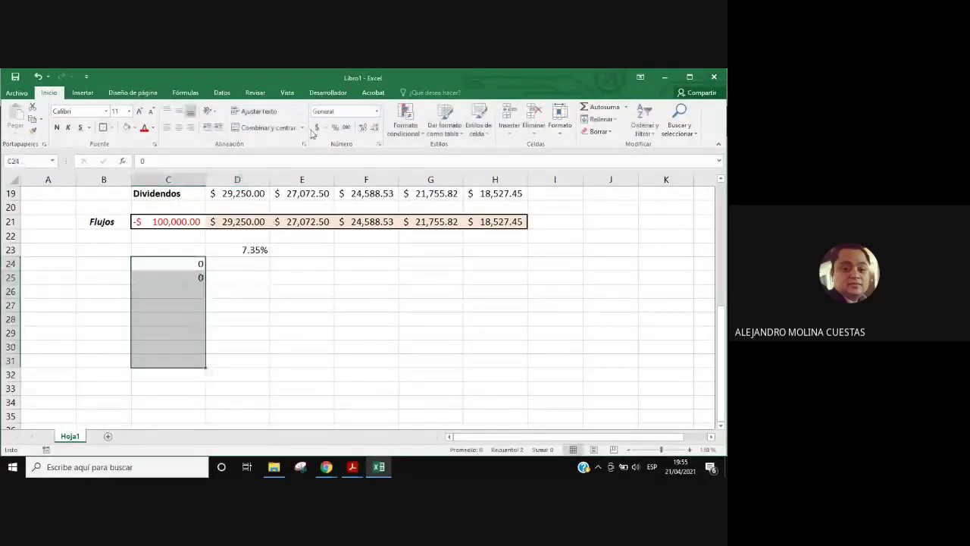
{"action": "left_click", "coordinate": [273, 290]}
{"action": "left_click_drag", "start_coordinate": [199, 264], "coordinate": [201, 376]}
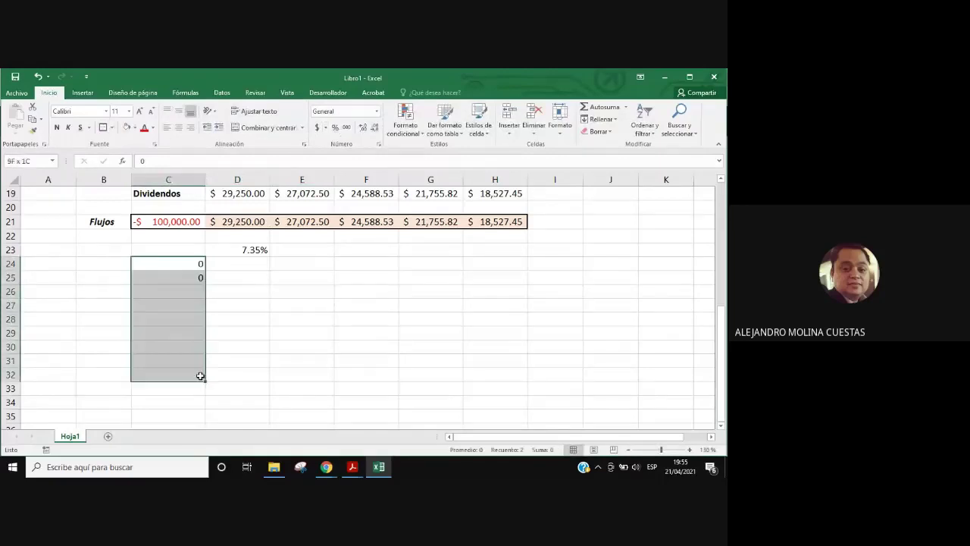
{"action": "left_click", "coordinate": [334, 128]}
Step: Fill C25:C34 with the rates 1% through 10% in 1% steps
{"action": "left_click", "coordinate": [201, 279]}
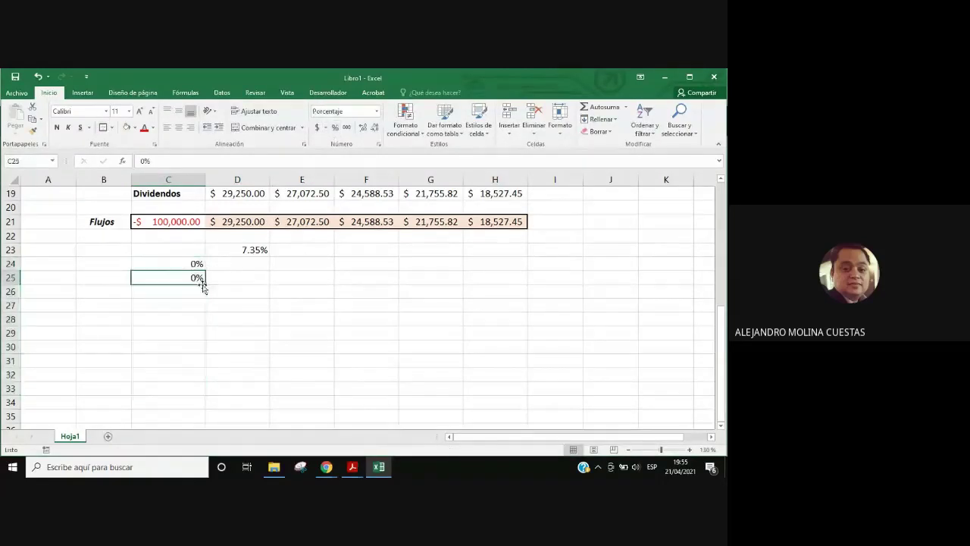
{"action": "type", "text": "1"}
{"action": "key", "text": "Return"}
{"action": "type", "text": "2"}
{"action": "key", "text": "Return"}
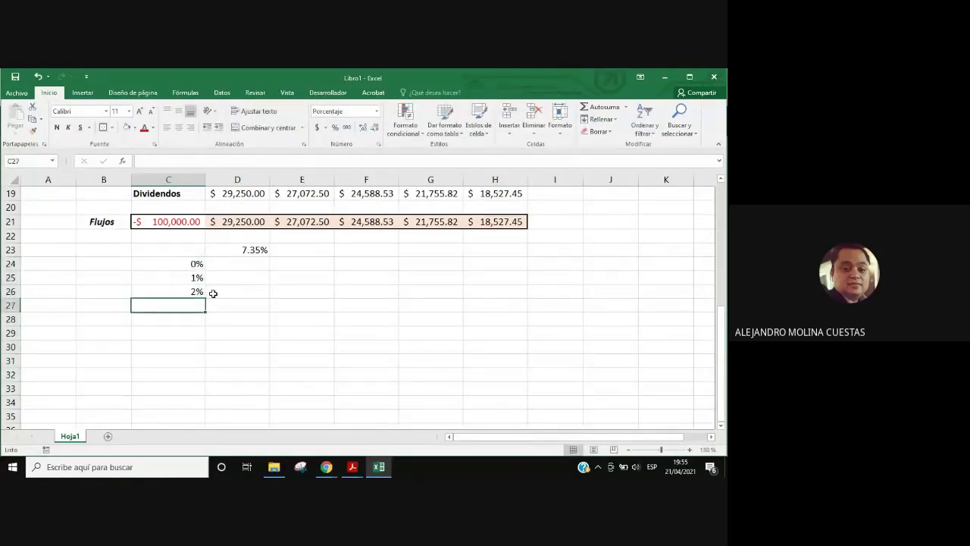
{"action": "type", "text": "3"}
{"action": "key", "text": "Return"}
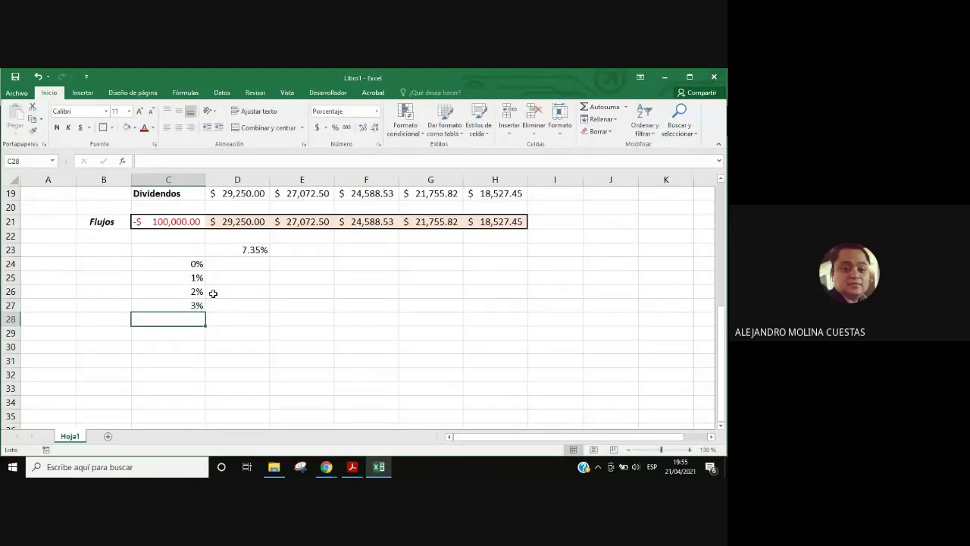
{"action": "left_click", "coordinate": [198, 305]}
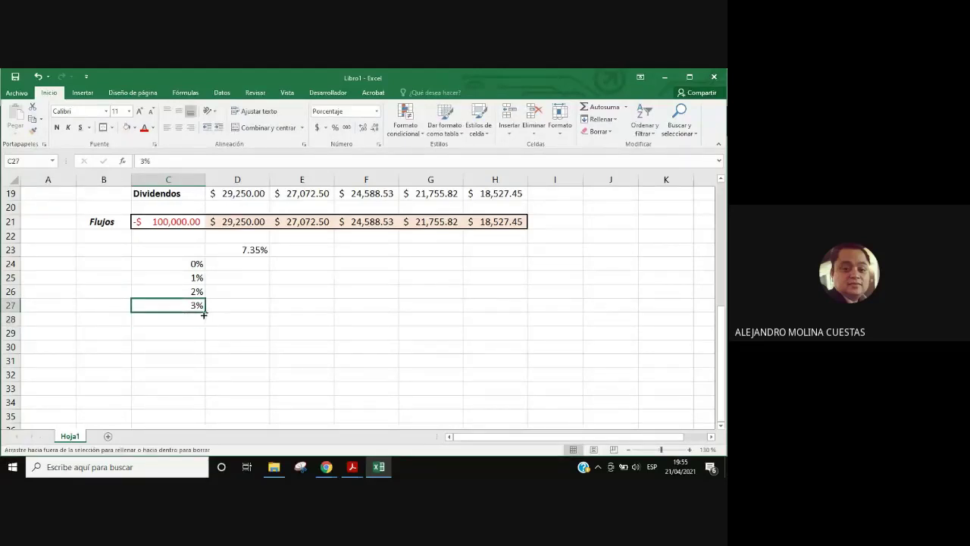
{"action": "left_click", "coordinate": [202, 317]}
{"action": "type", "text": "4"}
{"action": "key", "text": "Return"}
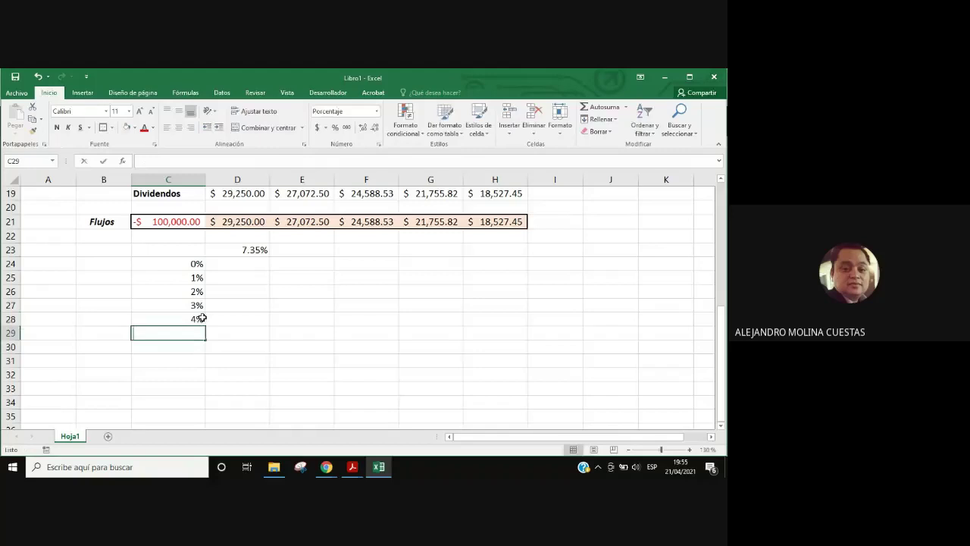
{"action": "type", "text": "5"}
{"action": "key", "text": "Return"}
{"action": "type", "text": "6"}
{"action": "key", "text": "Return"}
{"action": "type", "text": "7"}
{"action": "key", "text": "Return"}
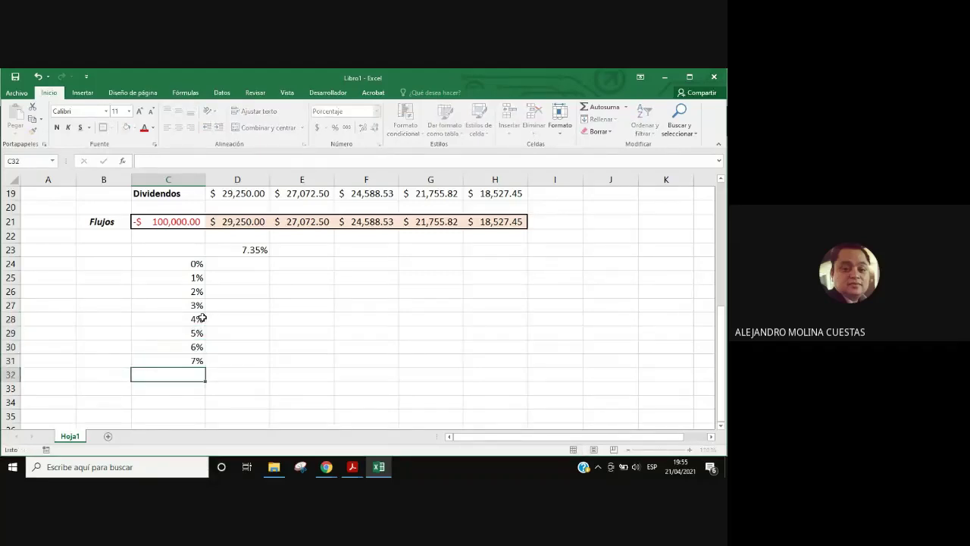
{"action": "type", "text": "8"}
{"action": "key", "text": "Return"}
{"action": "type", "text": "9"}
{"action": "key", "text": "Return"}
{"action": "type", "text": "10"}
{"action": "key", "text": "Return"}
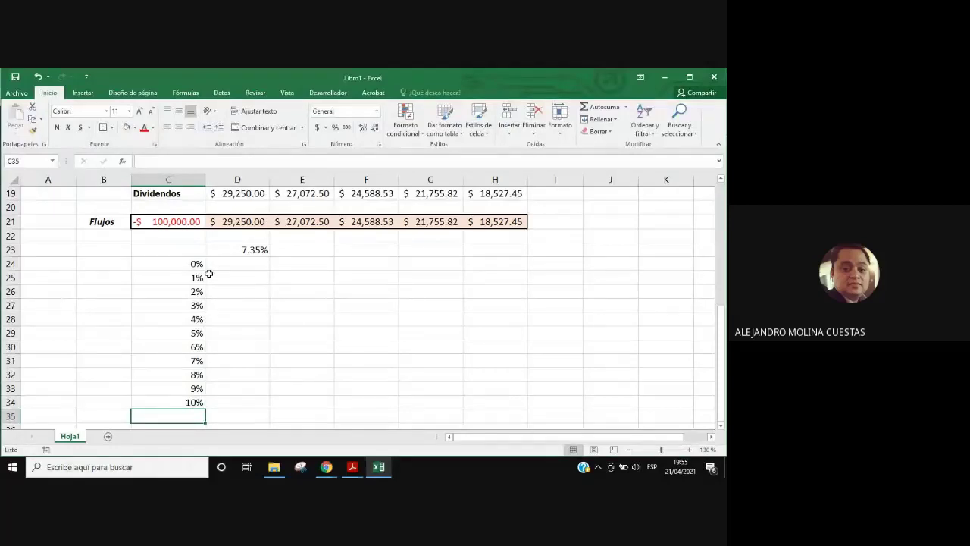
Step: Center the 0%–10% rates in C24:C34
{"action": "left_click_drag", "start_coordinate": [196, 263], "coordinate": [182, 404]}
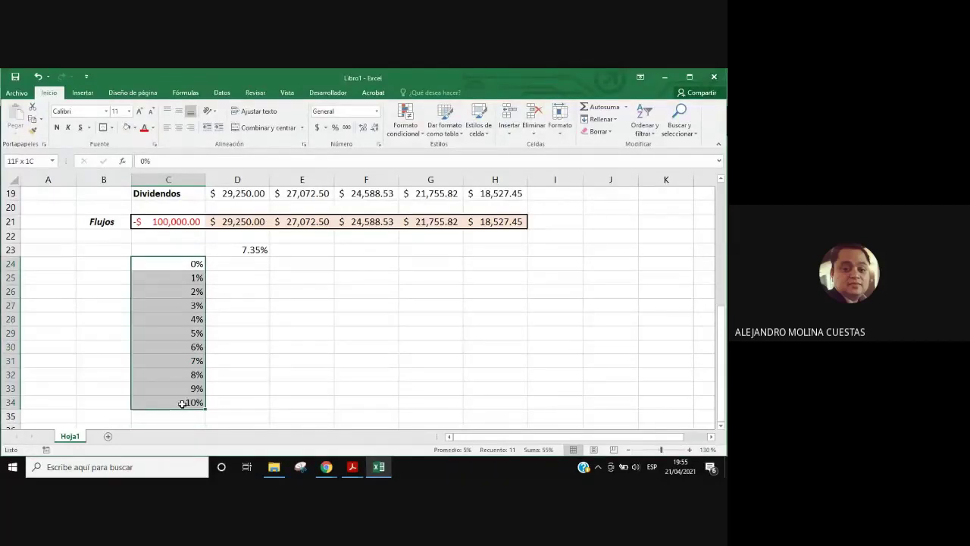
{"action": "left_click", "coordinate": [178, 128]}
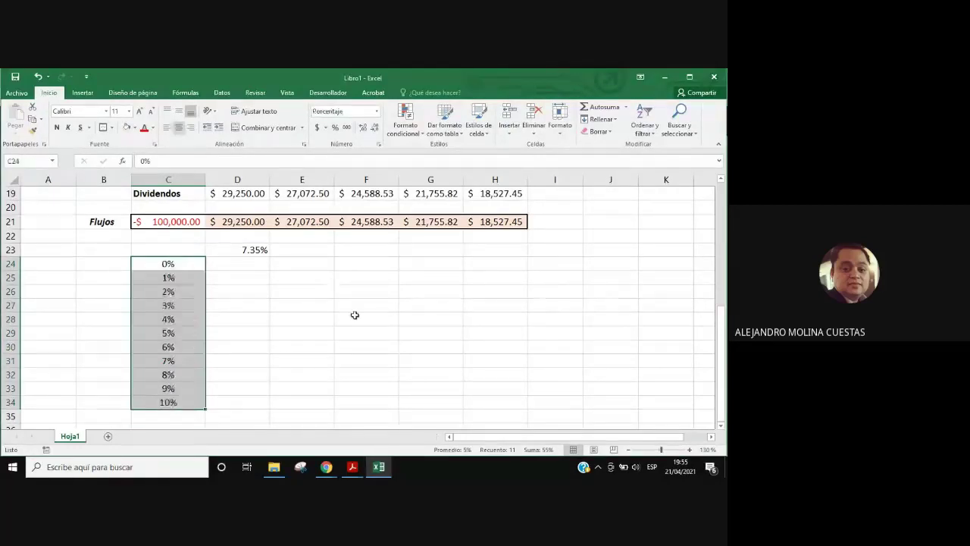
{"action": "left_click", "coordinate": [245, 250]}
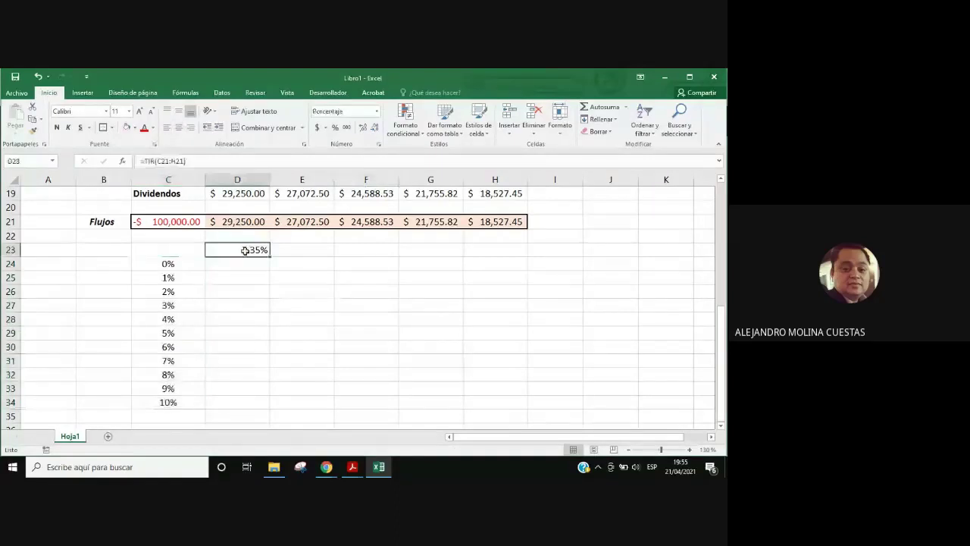
{"action": "left_click", "coordinate": [166, 263]}
{"action": "left_click_drag", "start_coordinate": [166, 263], "coordinate": [168, 403]}
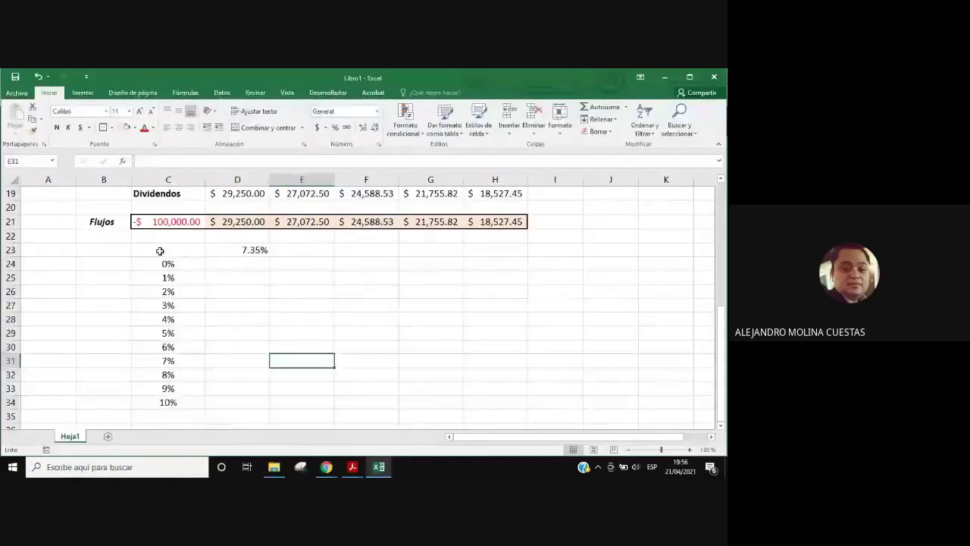
{"action": "left_click_drag", "start_coordinate": [163, 263], "coordinate": [168, 402]}
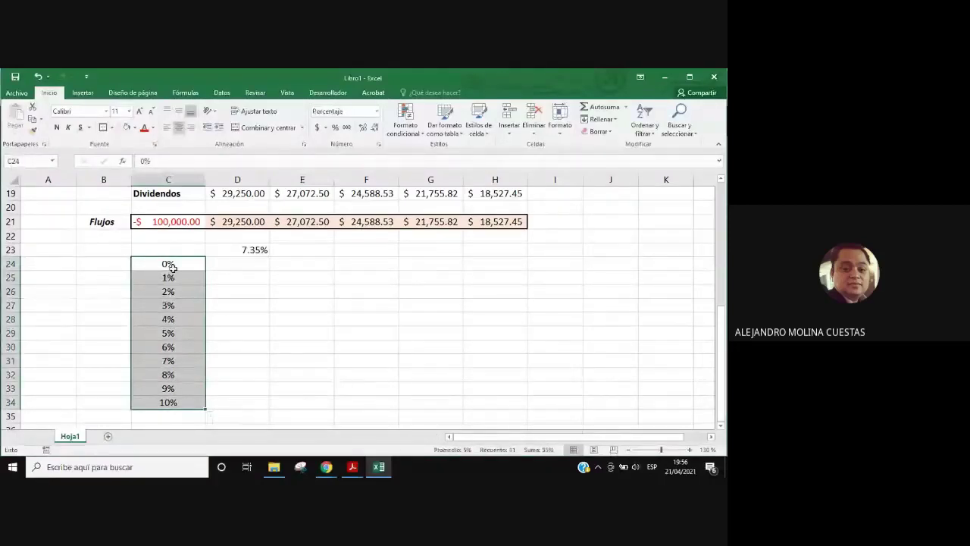
{"action": "left_click", "coordinate": [236, 251]}
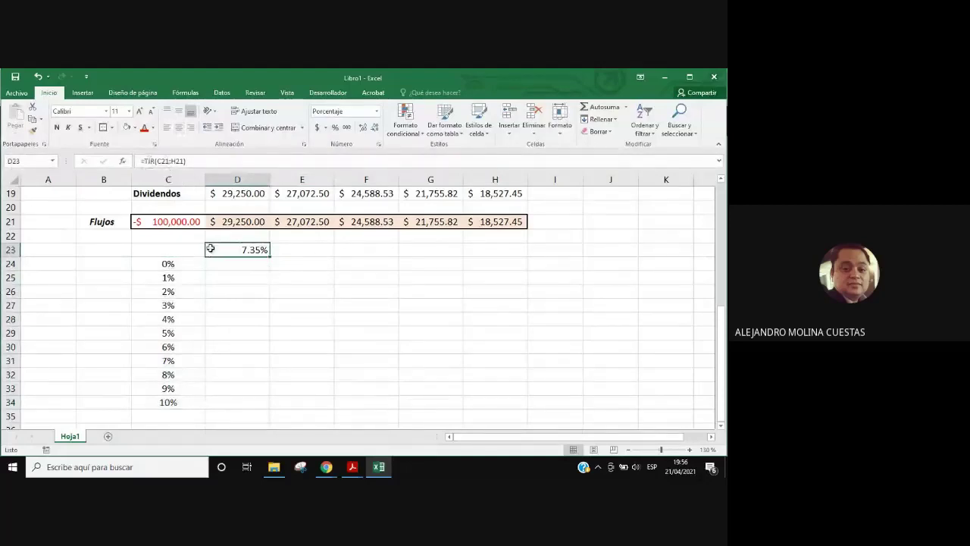
Step: Give D23 the custom number format "TIR" so it displays the label TIR
{"action": "right_click", "coordinate": [252, 250]}
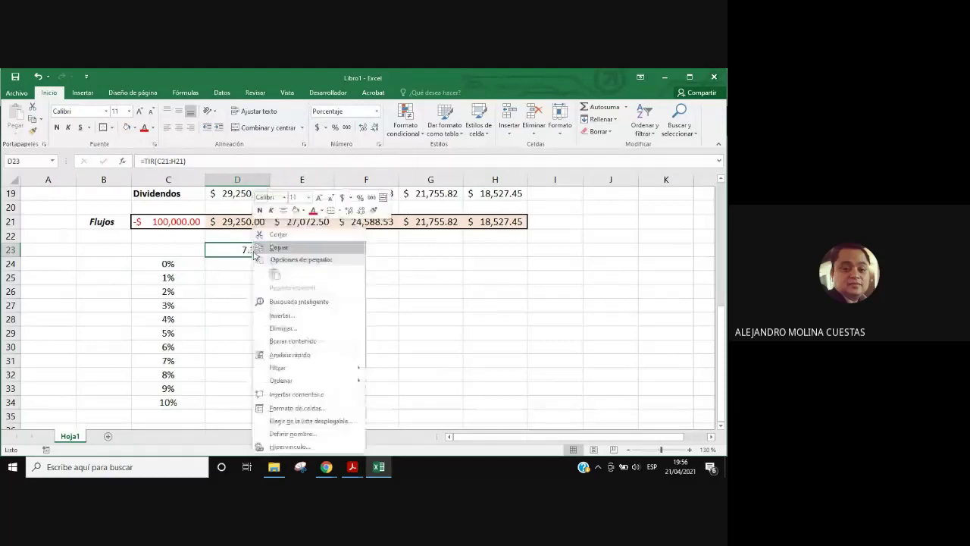
{"action": "left_click", "coordinate": [327, 410]}
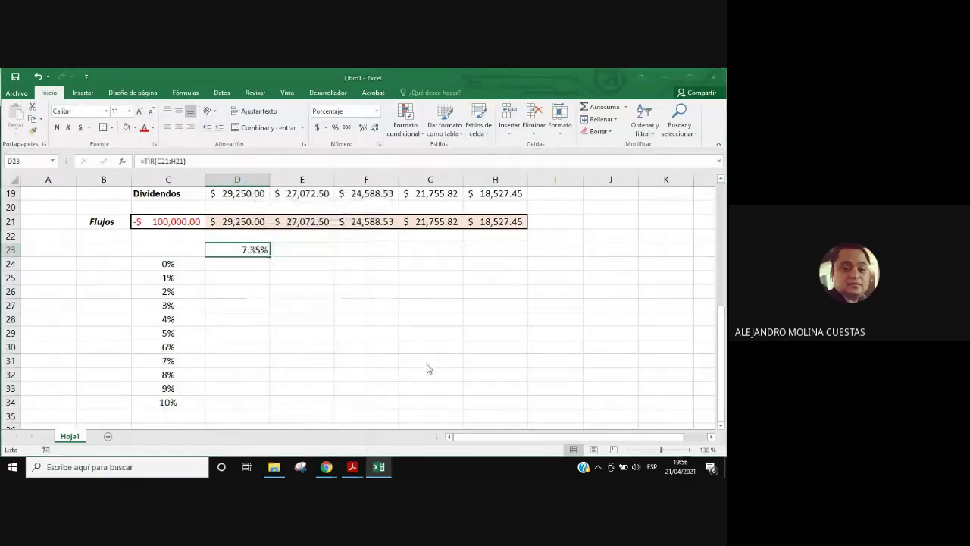
{"action": "key", "text": "ctrl+1"}
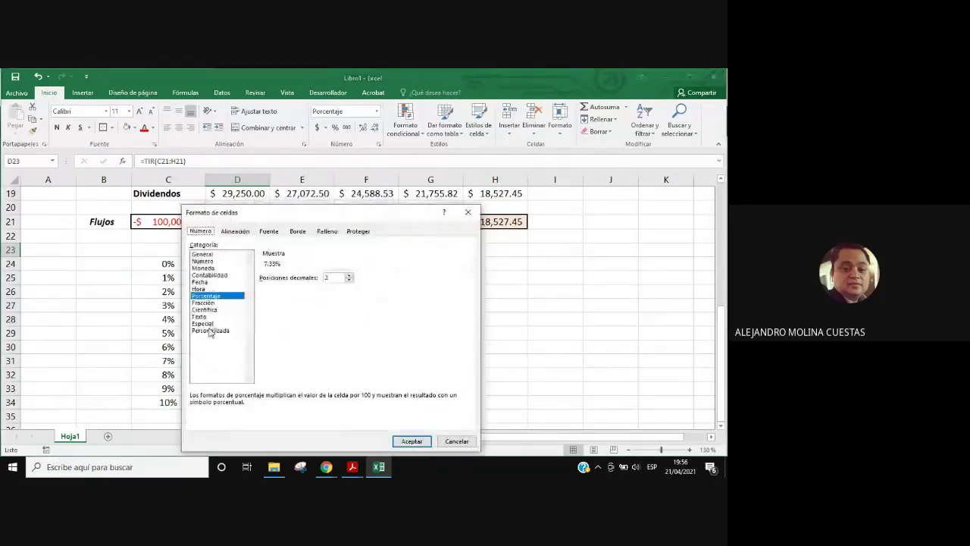
{"action": "left_click", "coordinate": [210, 330]}
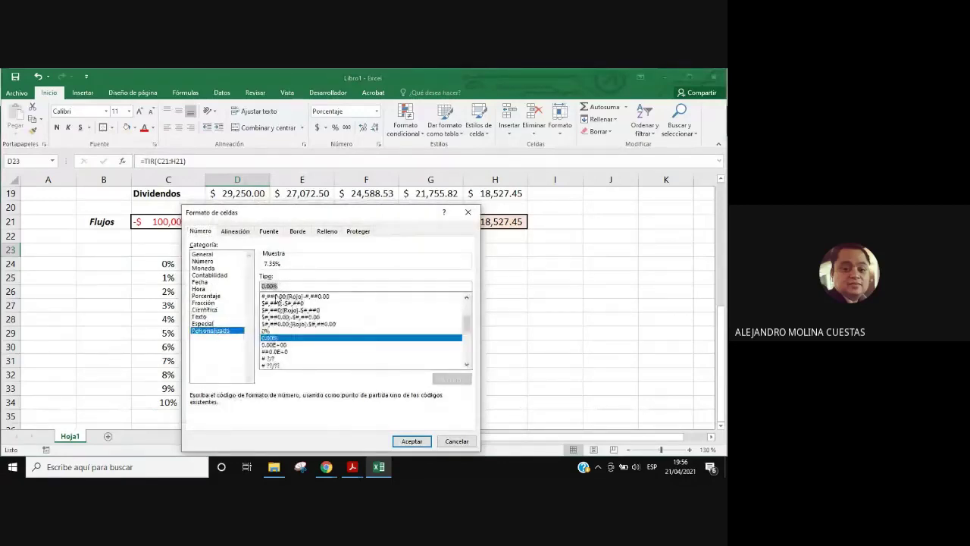
{"action": "key", "text": "BackSpace"}
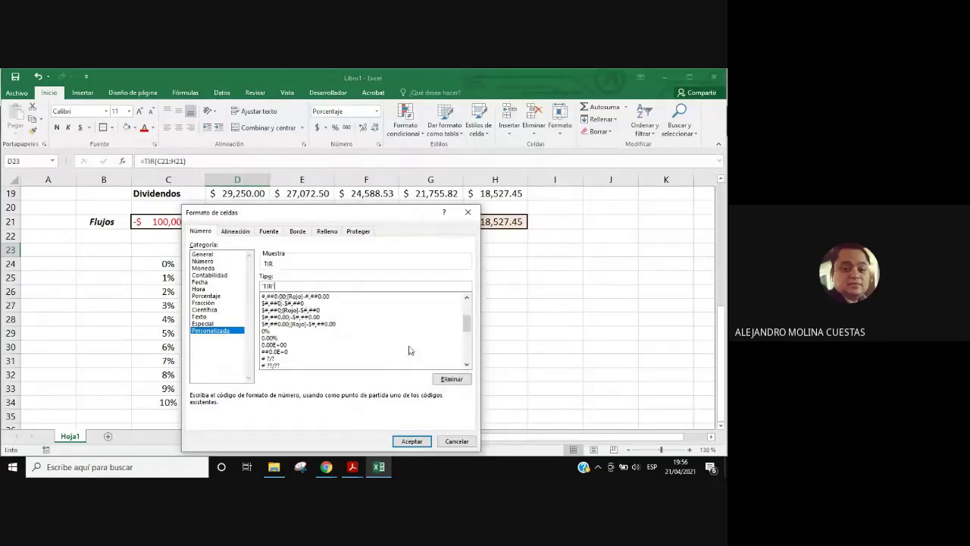
{"action": "left_click", "coordinate": [411, 441]}
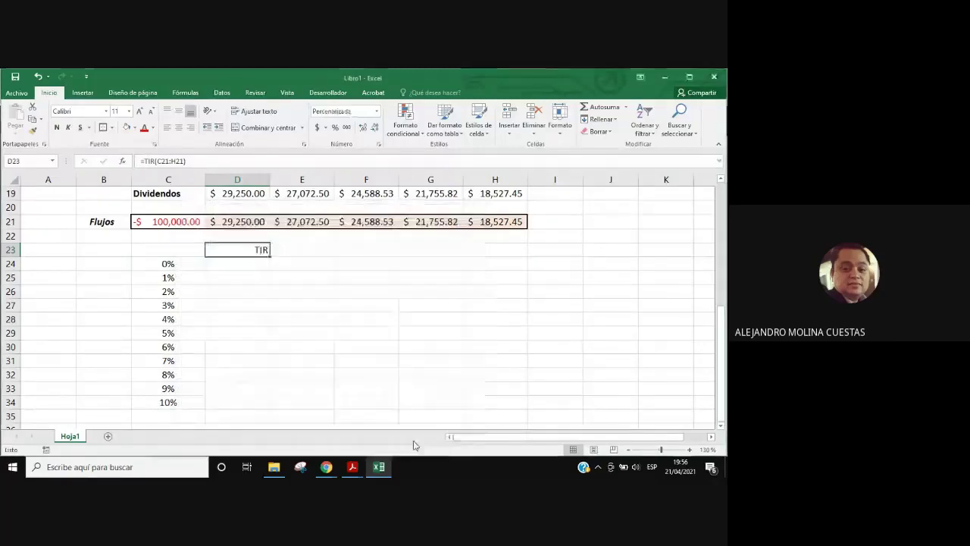
Step: Center the TIR label in D23 and fill the cell light green
{"action": "left_click", "coordinate": [179, 127]}
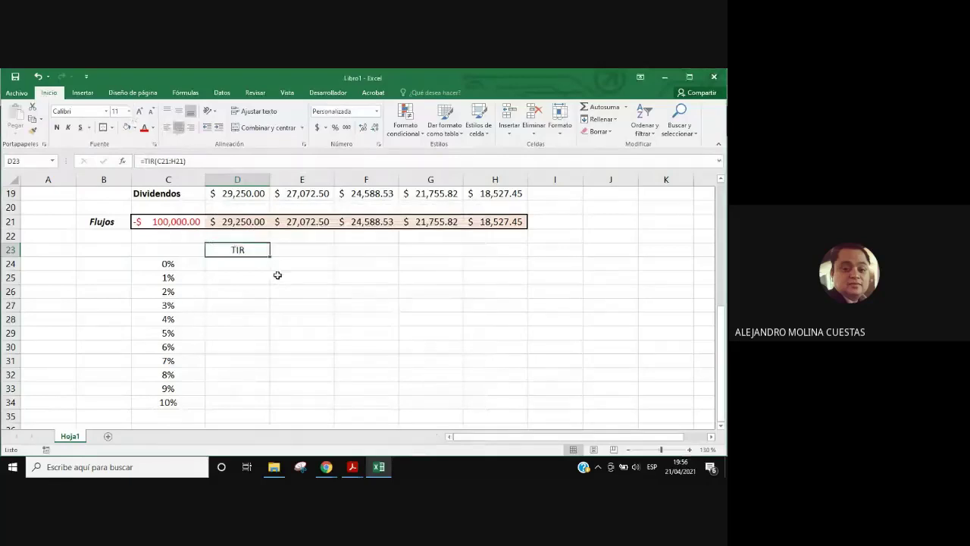
{"action": "left_click", "coordinate": [329, 277]}
{"action": "left_click", "coordinate": [232, 246]}
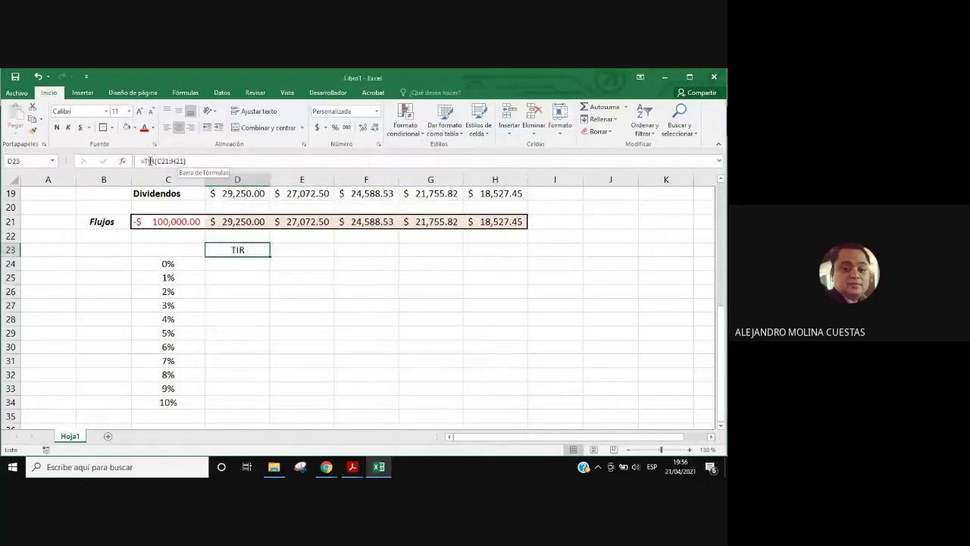
{"action": "left_click", "coordinate": [300, 279]}
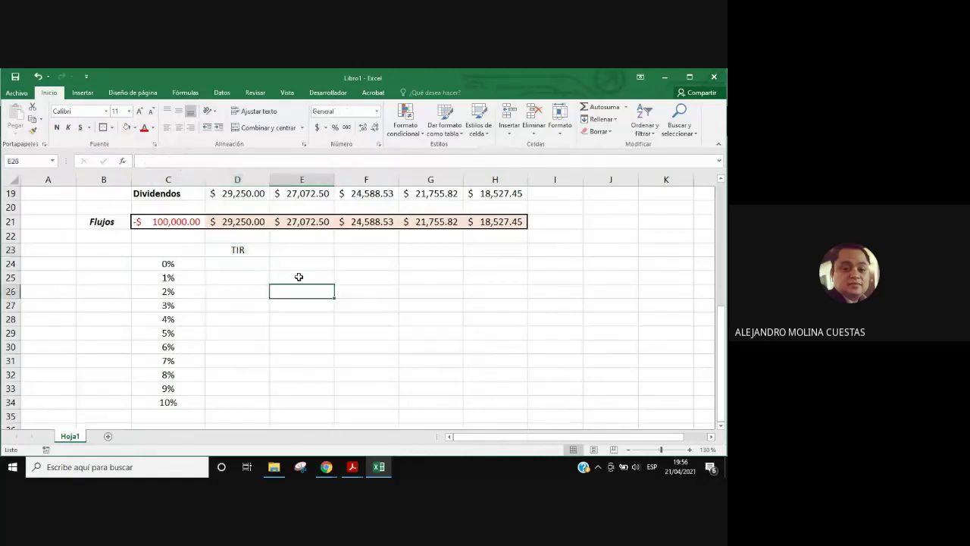
{"action": "left_click", "coordinate": [255, 252]}
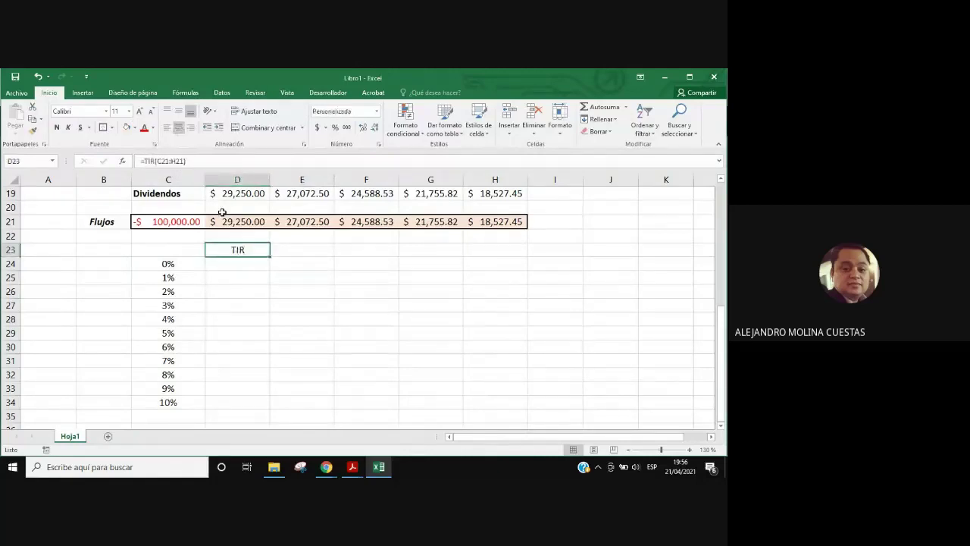
{"action": "left_click", "coordinate": [135, 129]}
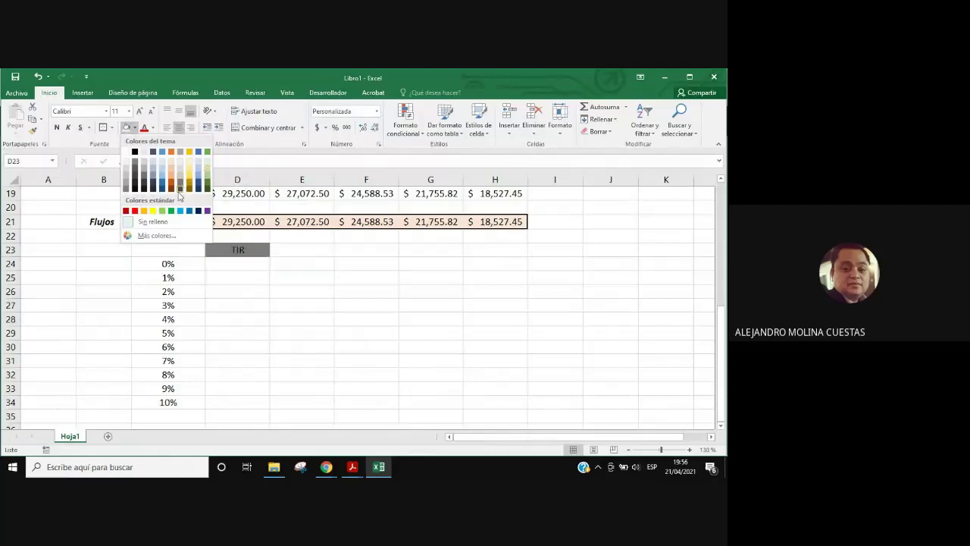
{"action": "left_click", "coordinate": [161, 209]}
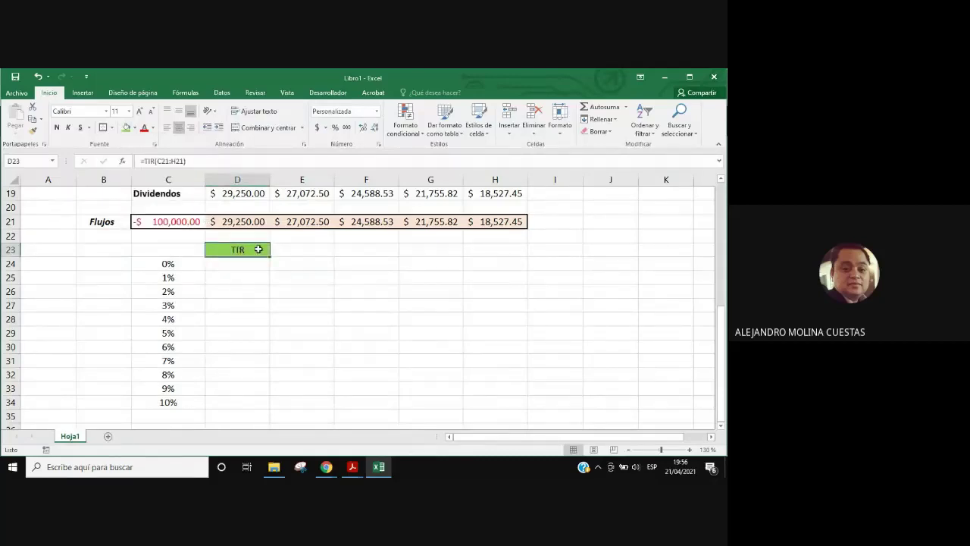
{"action": "left_click", "coordinate": [344, 300]}
{"action": "left_click", "coordinate": [237, 250]}
Step: Shade the 0%–10% rates in C24:C34 light blue
{"action": "left_click_drag", "start_coordinate": [190, 262], "coordinate": [186, 402]}
{"action": "left_click", "coordinate": [134, 127]}
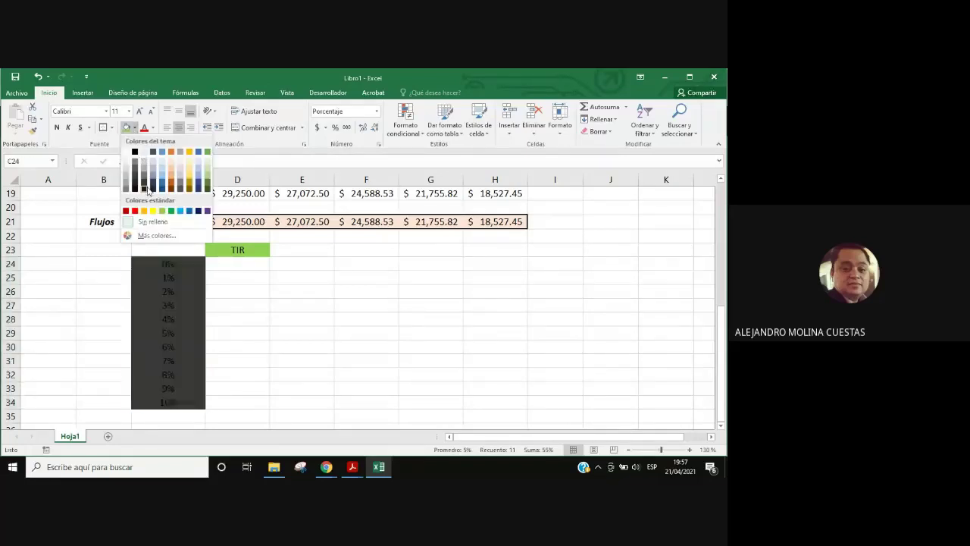
{"action": "left_click", "coordinate": [197, 161]}
{"action": "left_click", "coordinate": [366, 375]}
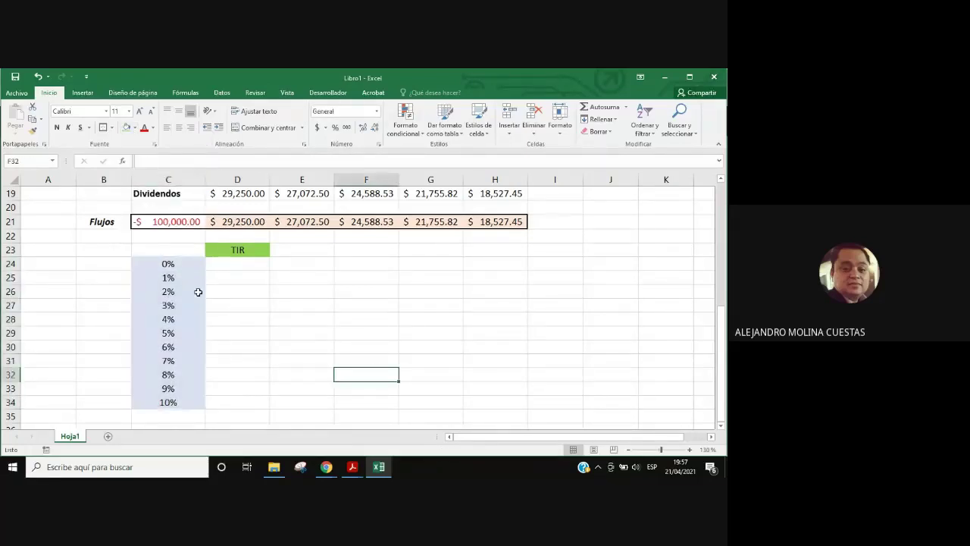
Step: Apply All Borders to every cell of the C23:D34 table
{"action": "mouse_move", "coordinate": [180, 250]}
{"action": "left_mouse_down"}
{"action": "mouse_move", "coordinate": [232, 366]}
{"action": "mouse_move", "coordinate": [237, 403]}
{"action": "left_mouse_up"}
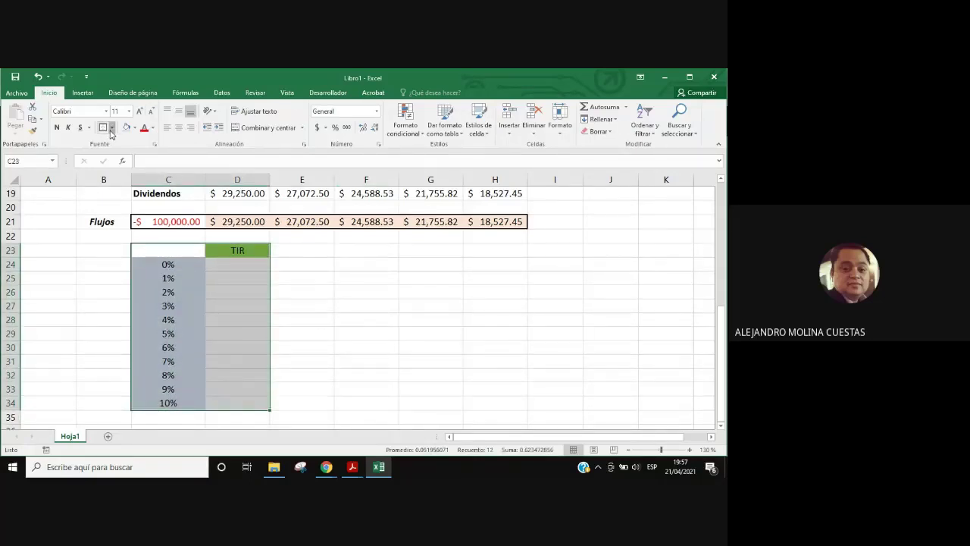
{"action": "left_click", "coordinate": [112, 129]}
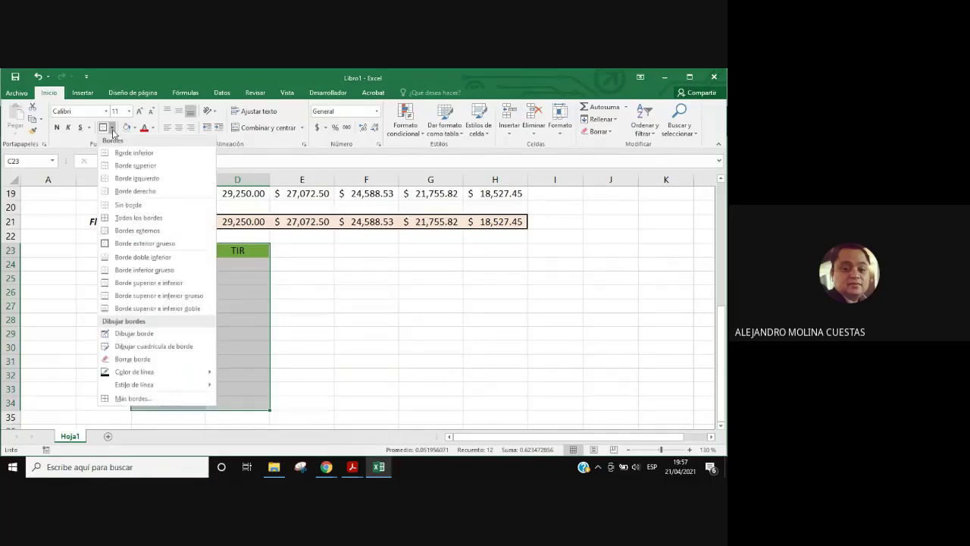
{"action": "left_click", "coordinate": [138, 218]}
{"action": "left_click", "coordinate": [430, 318]}
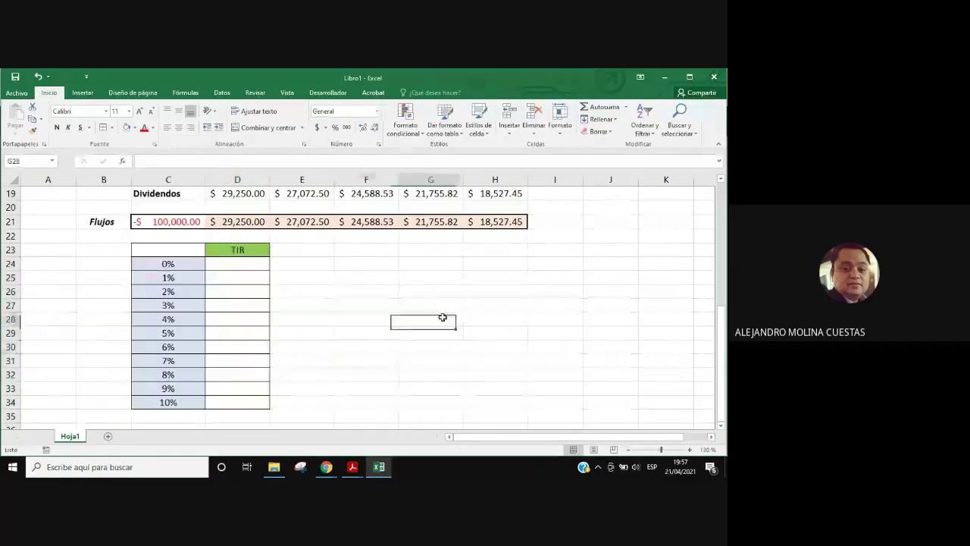
{"action": "left_click", "coordinate": [240, 249]}
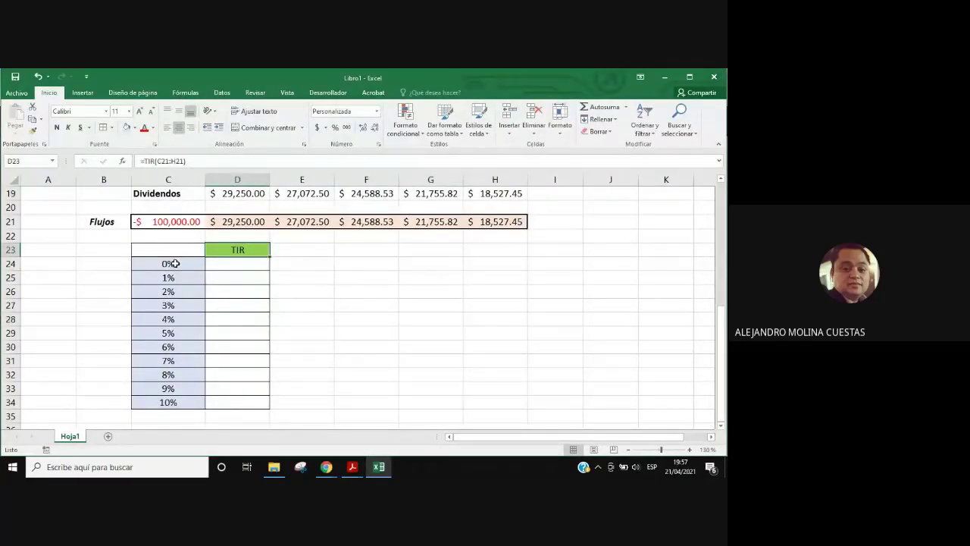
{"action": "left_click_drag", "start_coordinate": [174, 263], "coordinate": [176, 402]}
{"action": "left_click_drag", "start_coordinate": [168, 249], "coordinate": [250, 402]}
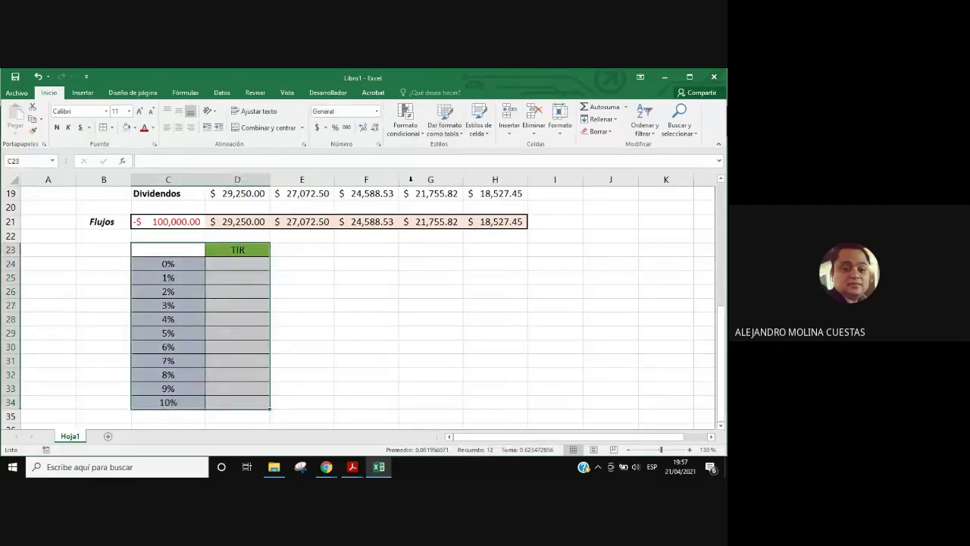
Step: Create a data table on C23:D34 with $B$6 as column input, filling D24:D34 with TIR values
{"action": "left_click", "coordinate": [222, 92]}
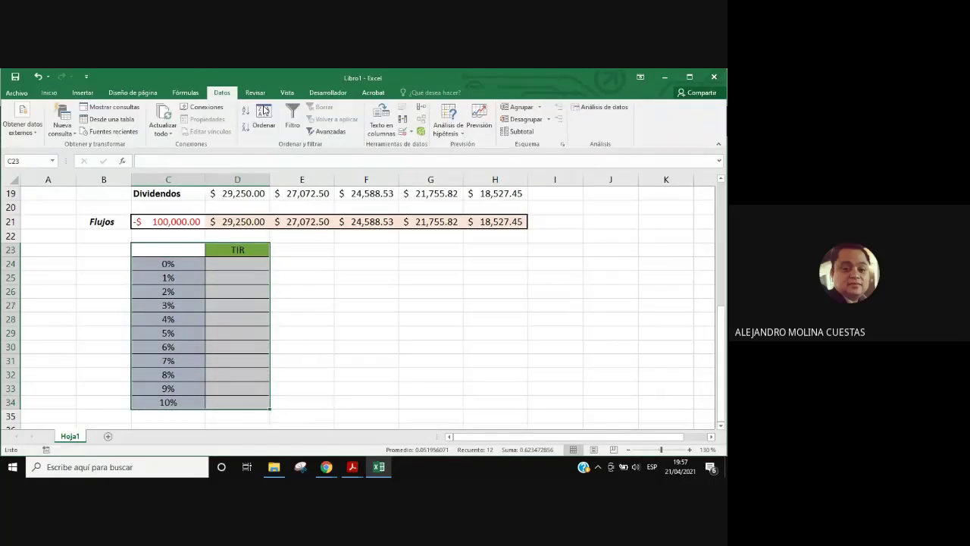
{"action": "left_click", "coordinate": [453, 133]}
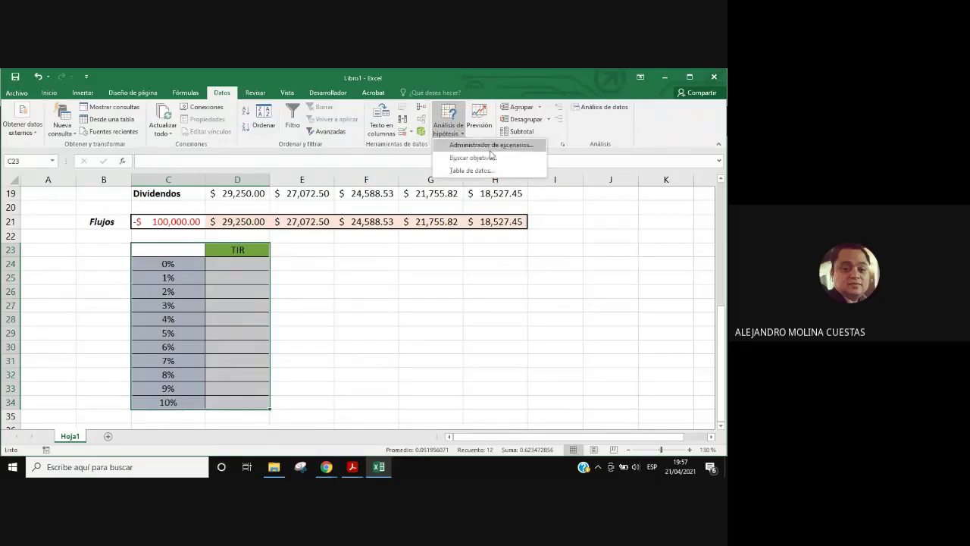
{"action": "left_click", "coordinate": [466, 171]}
{"action": "left_click_drag", "start_coordinate": [189, 305], "coordinate": [376, 269]}
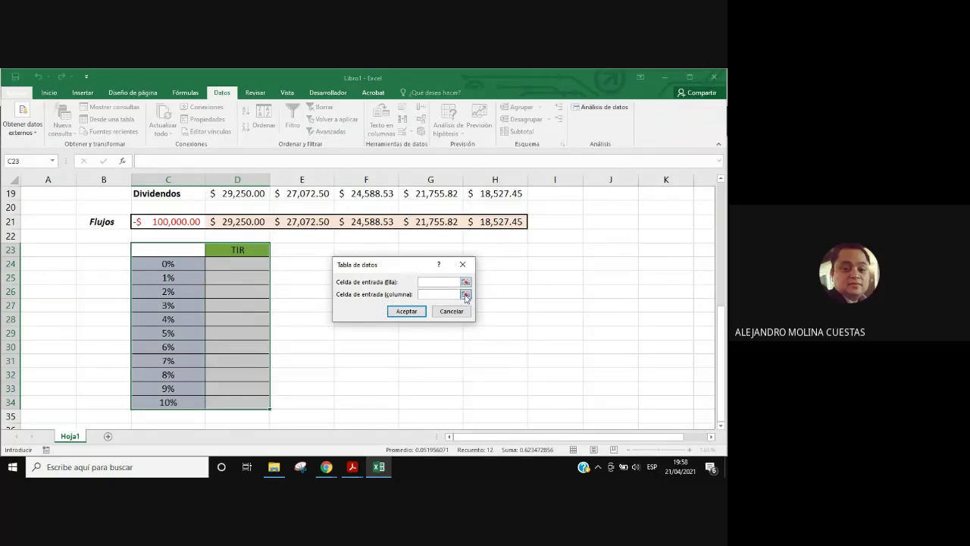
{"action": "left_click", "coordinate": [467, 295]}
{"action": "left_click_drag", "start_coordinate": [720, 312], "coordinate": [722, 205]}
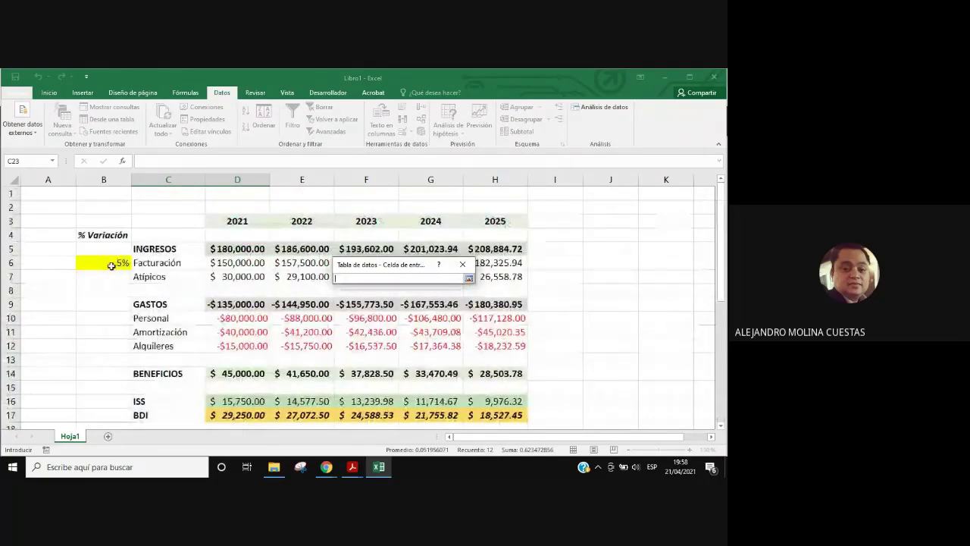
{"action": "left_click", "coordinate": [112, 265]}
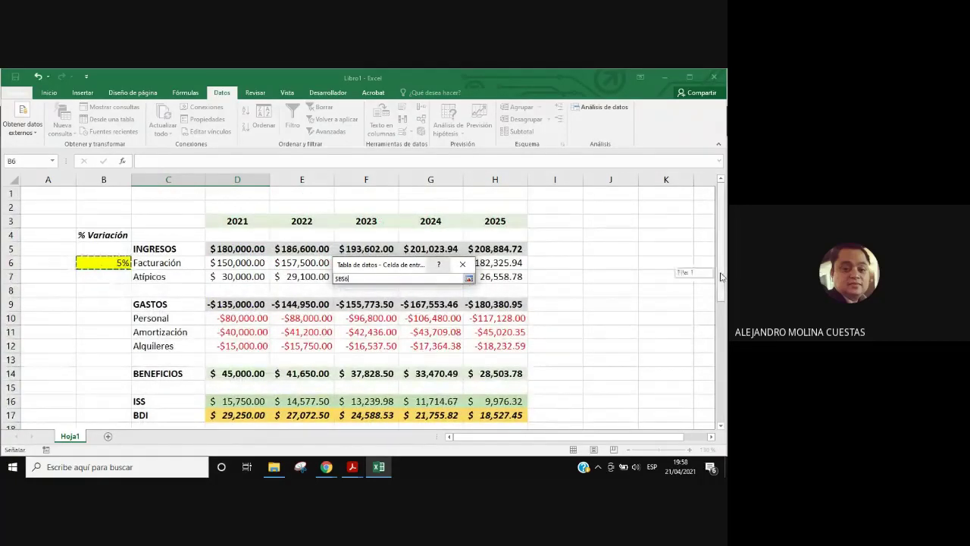
{"action": "left_click_drag", "start_coordinate": [722, 276], "coordinate": [723, 282]}
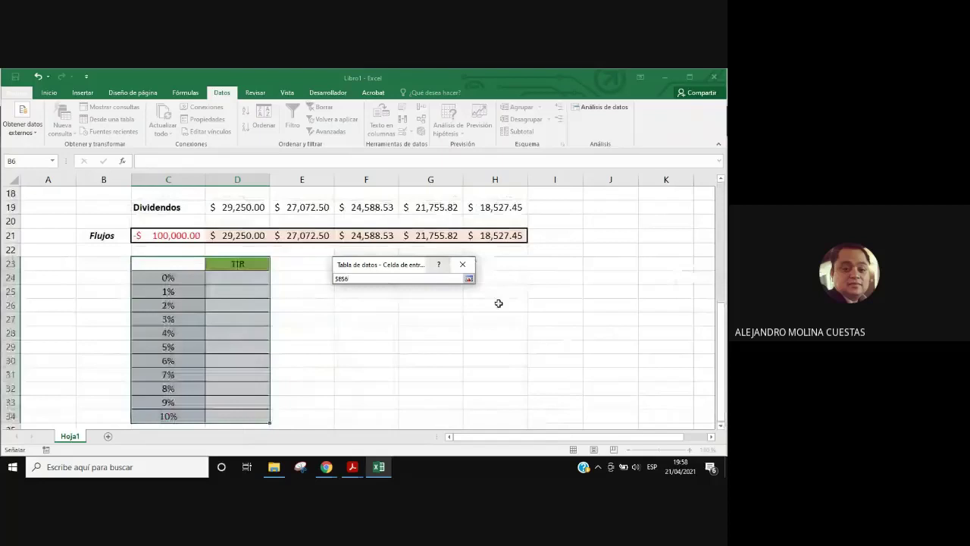
{"action": "left_click", "coordinate": [469, 278]}
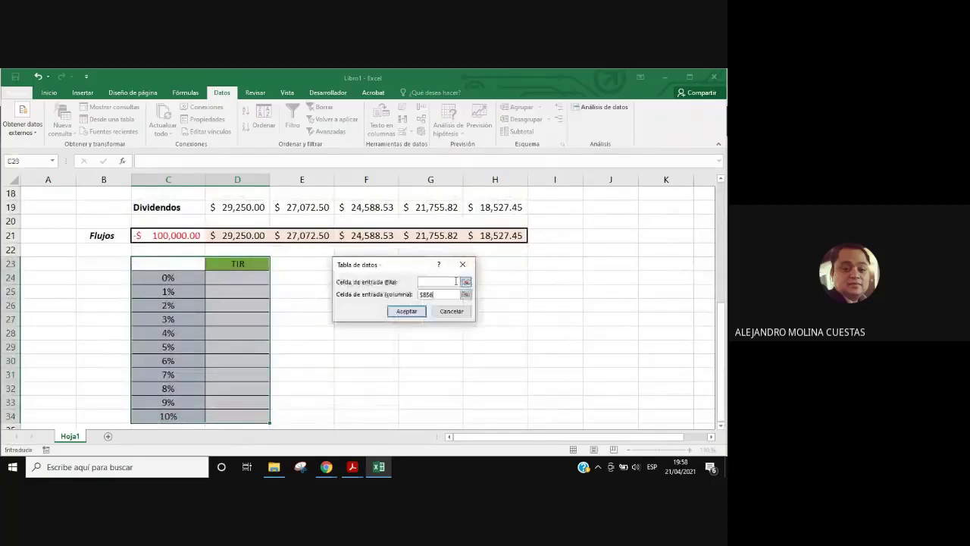
{"action": "left_click", "coordinate": [406, 311]}
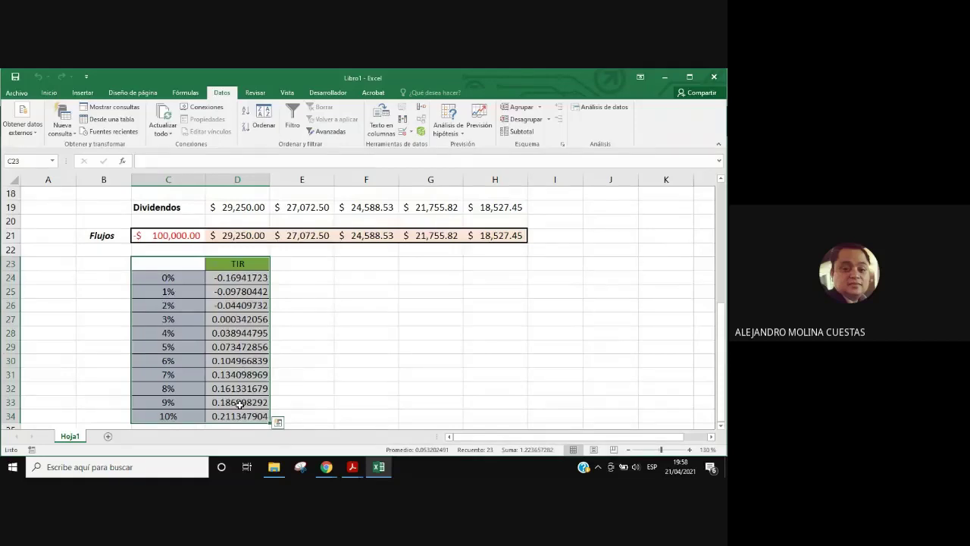
Step: Format the TIR results D24:D34 as percentages with two decimals
{"action": "left_click", "coordinate": [430, 360]}
{"action": "scroll", "coordinate": [443, 382], "scroll_direction": "down", "scroll_amount": 1}
{"action": "scroll", "coordinate": [444, 382], "scroll_direction": "down", "scroll_amount": 1}
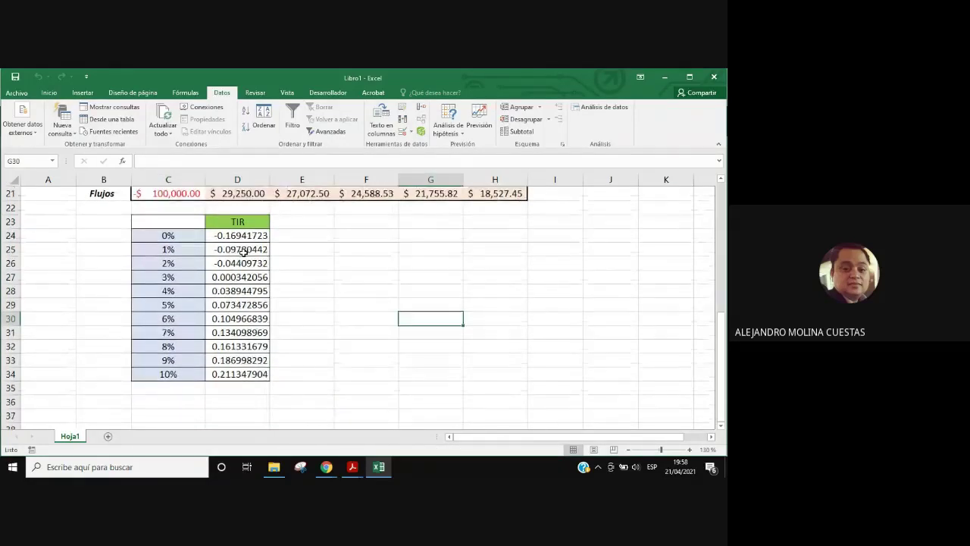
{"action": "left_click_drag", "start_coordinate": [241, 237], "coordinate": [241, 374]}
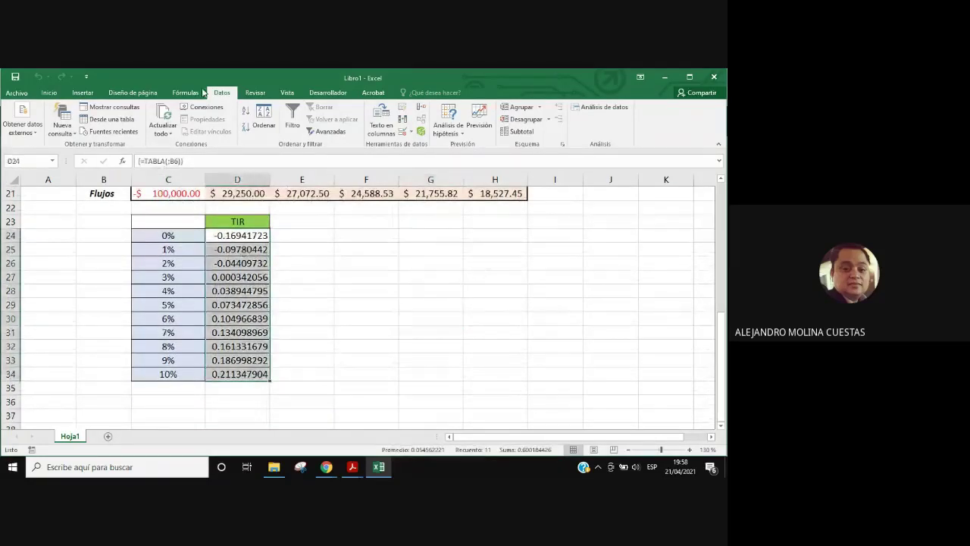
{"action": "left_click", "coordinate": [49, 93]}
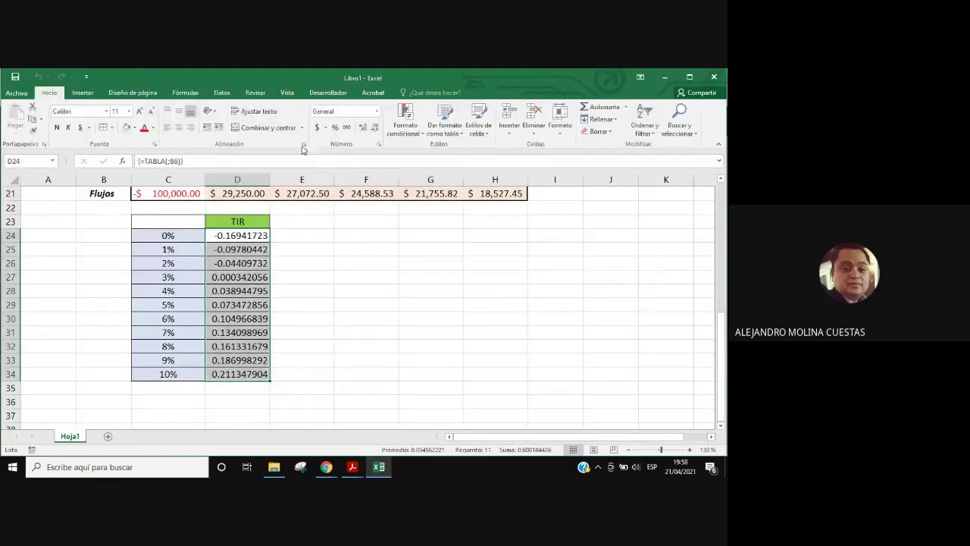
{"action": "left_click", "coordinate": [335, 128]}
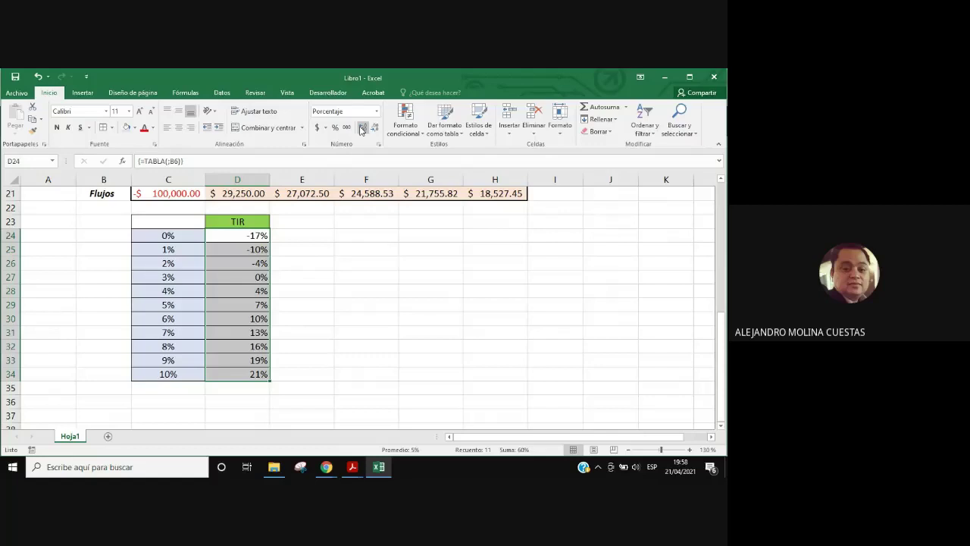
{"action": "left_click", "coordinate": [362, 130]}
{"action": "left_click", "coordinate": [361, 130]}
{"action": "left_click", "coordinate": [390, 316]}
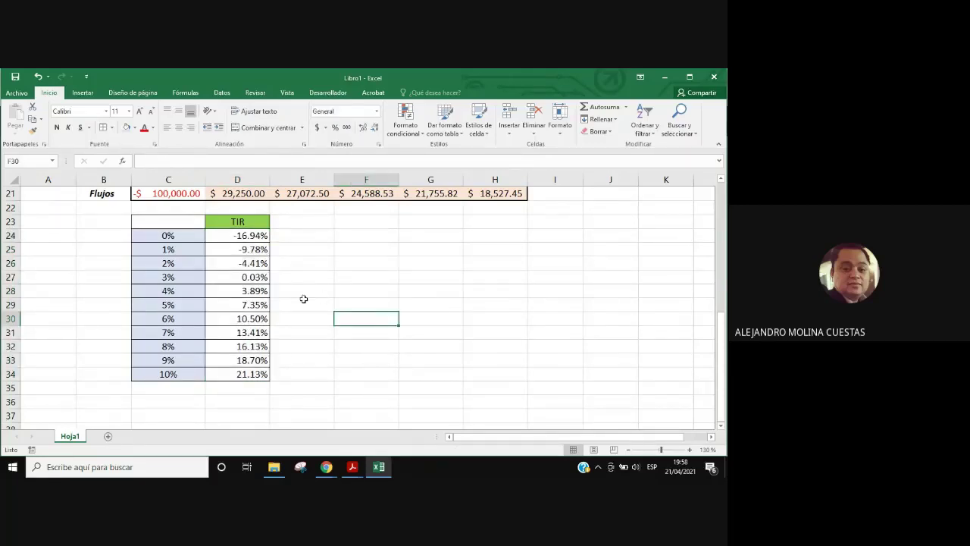
Step: Highlight D29, the 7.35% result for the 5% rate, with a light gold fill
{"action": "left_click", "coordinate": [241, 291]}
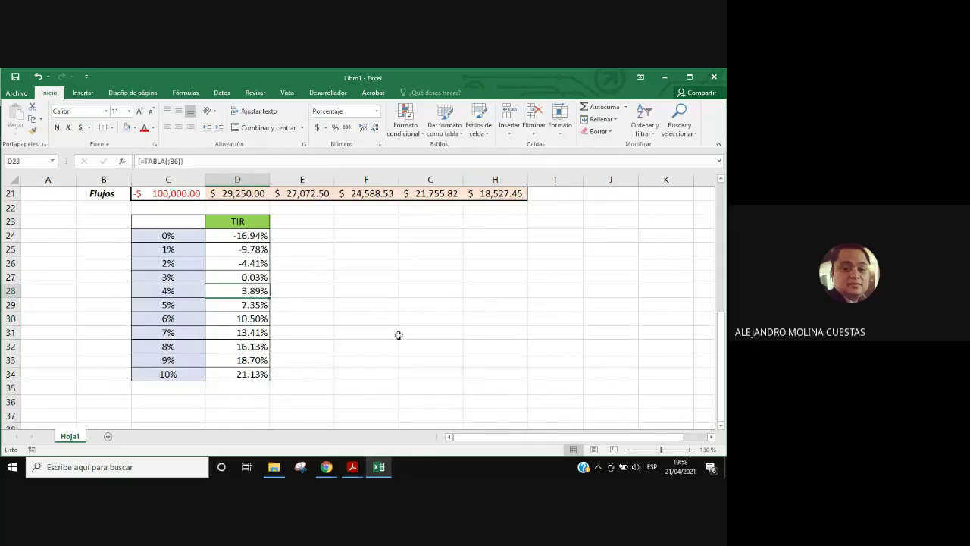
{"action": "left_click", "coordinate": [157, 306]}
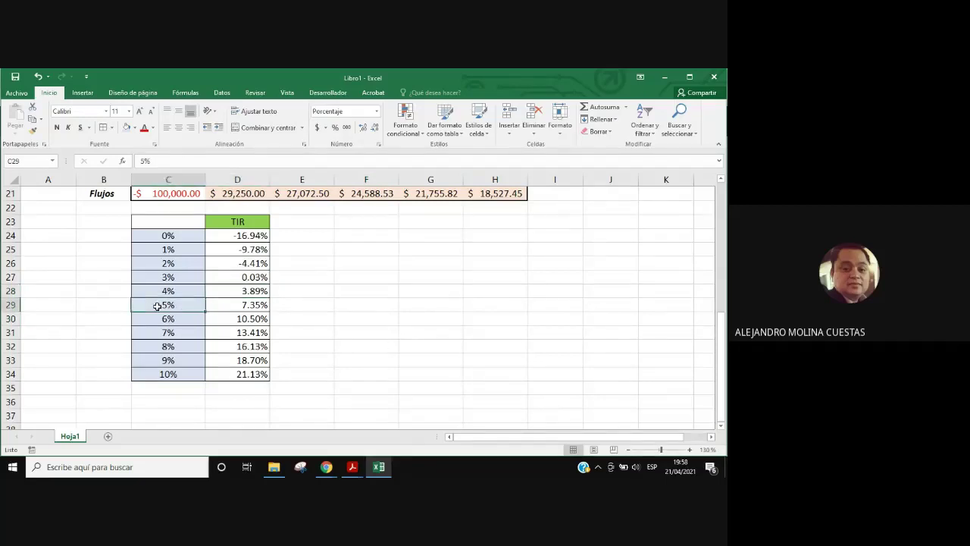
{"action": "left_click", "coordinate": [237, 305]}
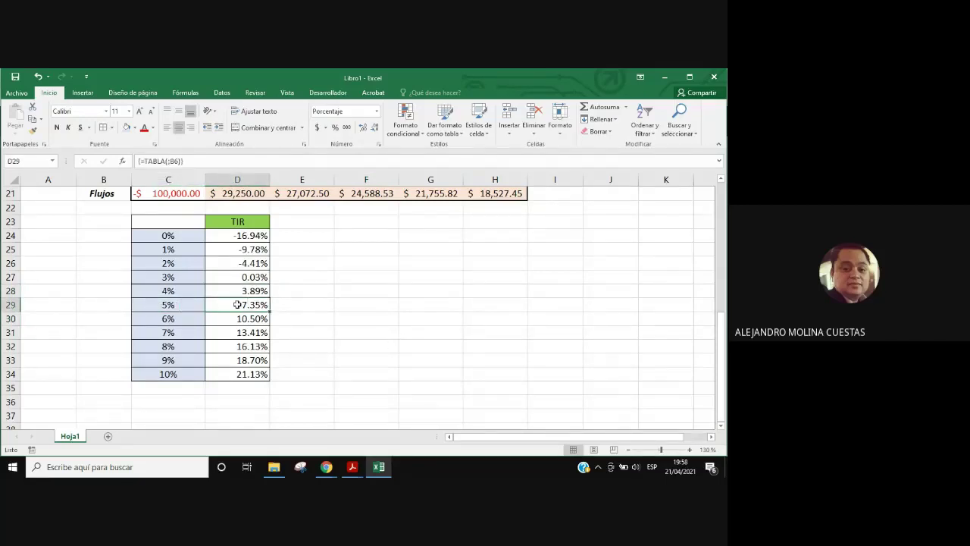
{"action": "left_click", "coordinate": [134, 128]}
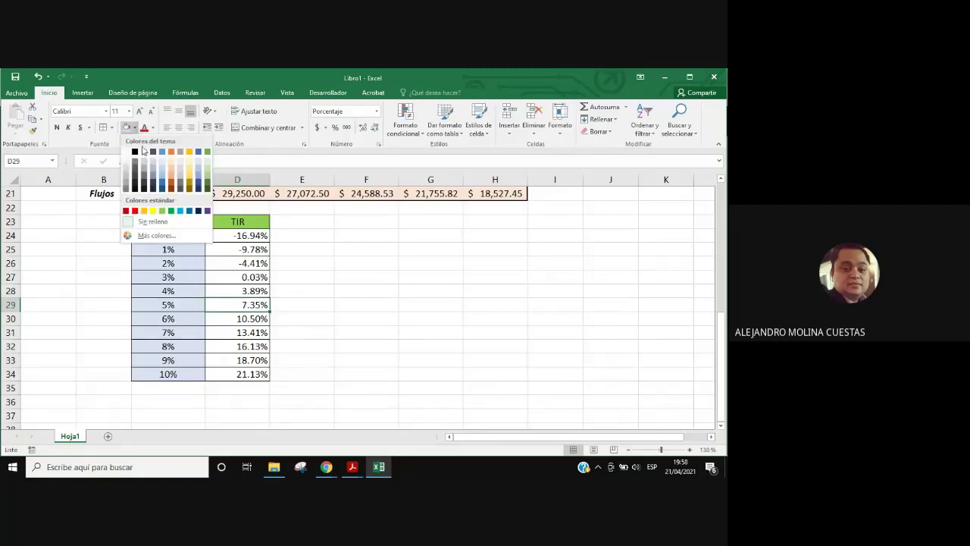
{"action": "left_click", "coordinate": [189, 169]}
{"action": "left_click", "coordinate": [408, 345]}
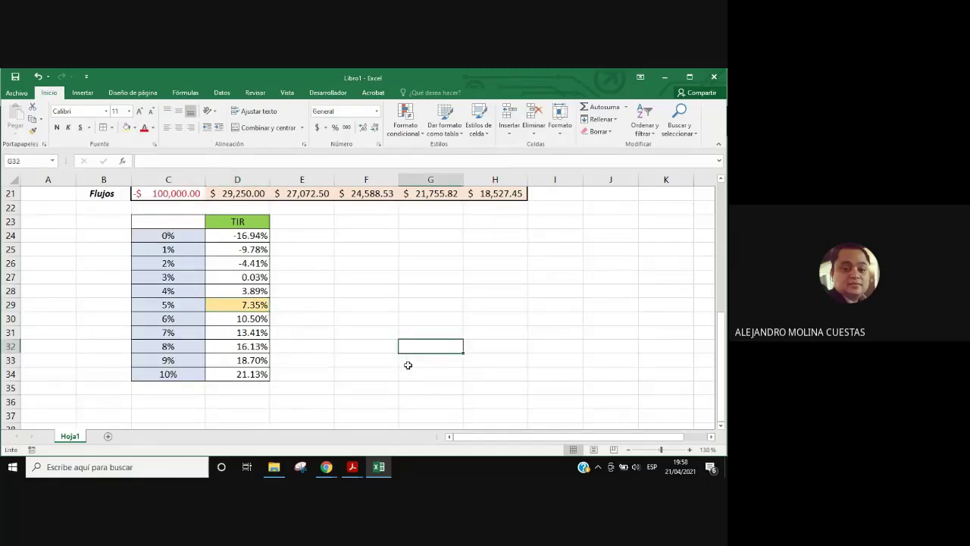
{"action": "left_click", "coordinate": [244, 302]}
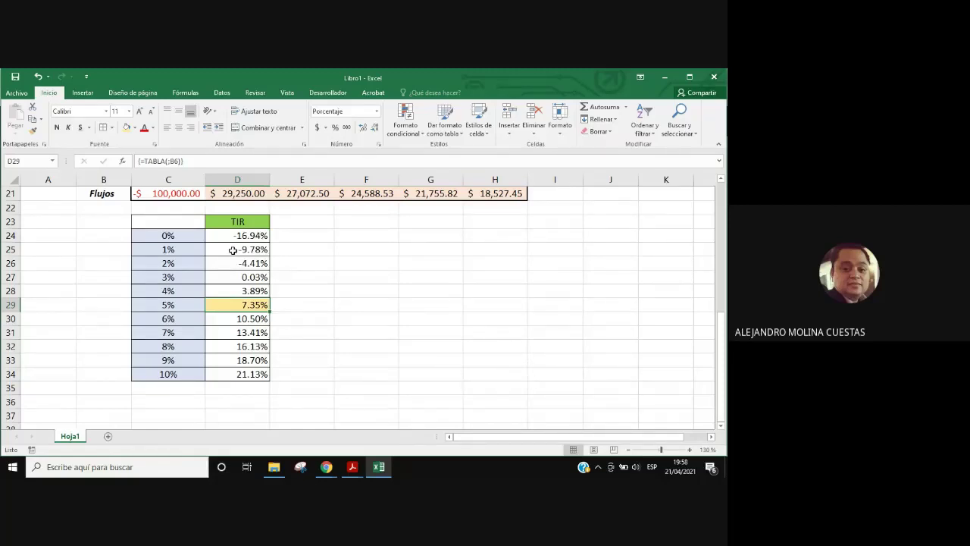
Step: Review the data table formulas and cell ranges across C23:D34
{"action": "left_click", "coordinate": [172, 236]}
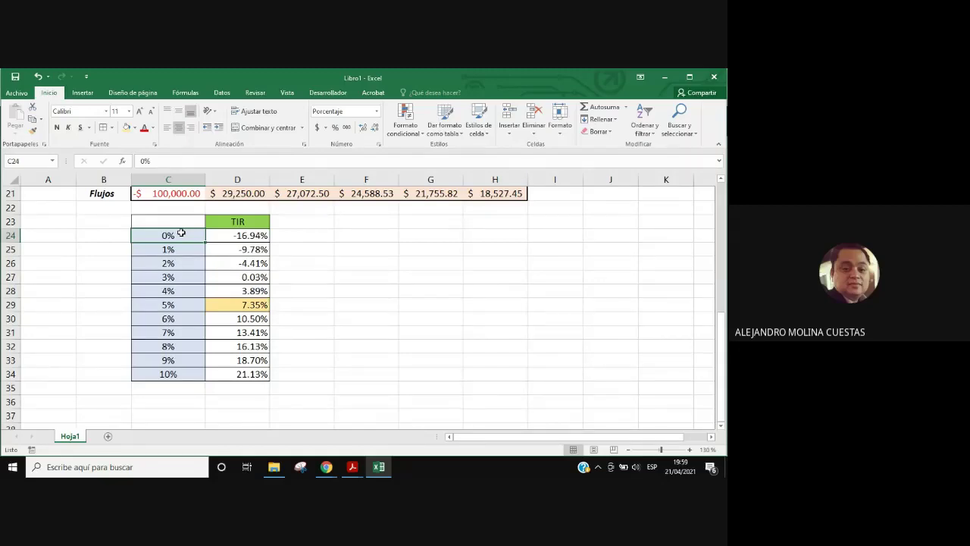
{"action": "left_click", "coordinate": [237, 235]}
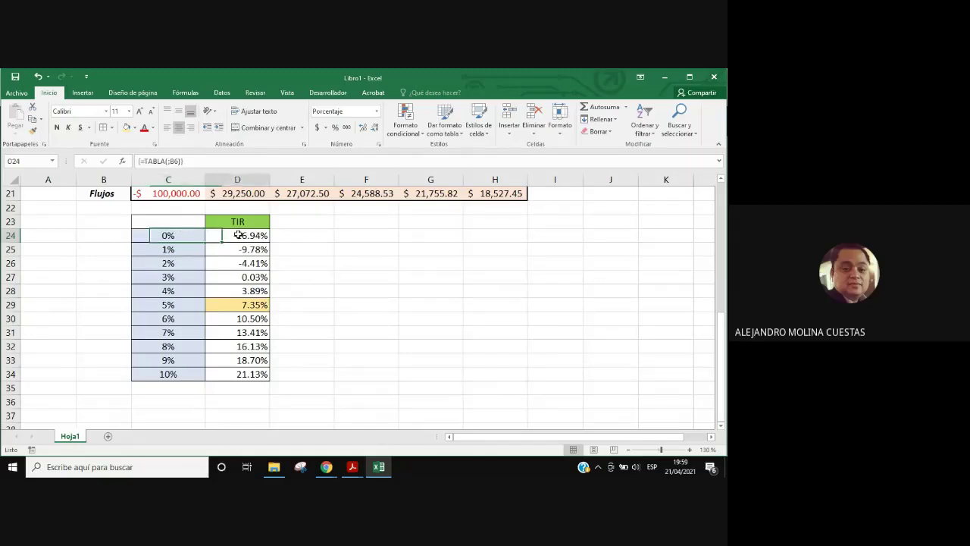
{"action": "left_click", "coordinate": [341, 333]}
{"action": "left_click", "coordinate": [156, 224]}
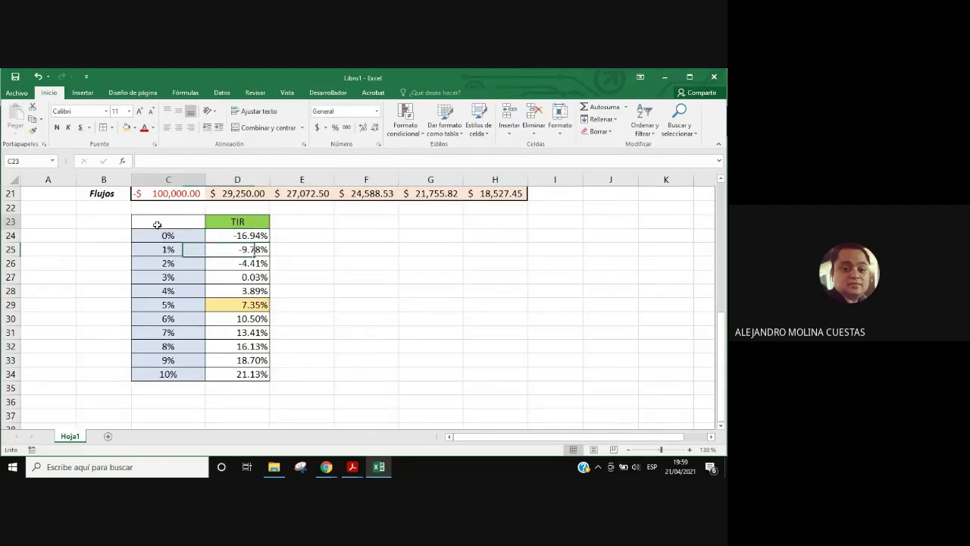
{"action": "left_click_drag", "start_coordinate": [157, 224], "coordinate": [250, 387]}
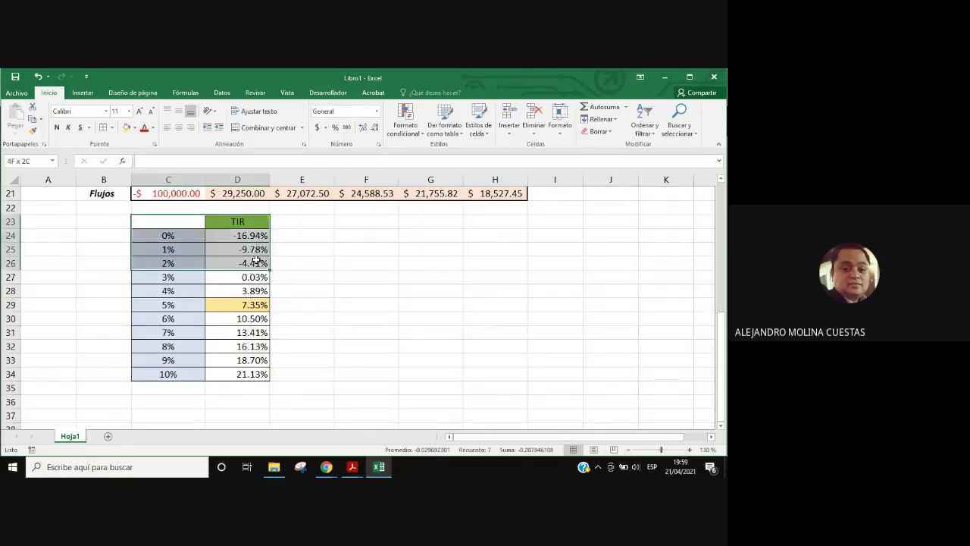
{"action": "left_click", "coordinate": [333, 350]}
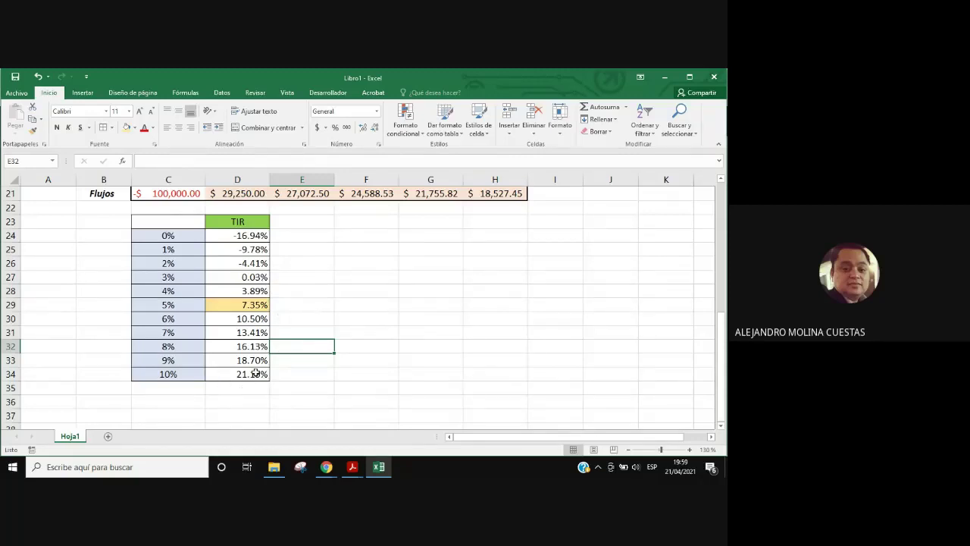
{"action": "left_click", "coordinate": [234, 220]}
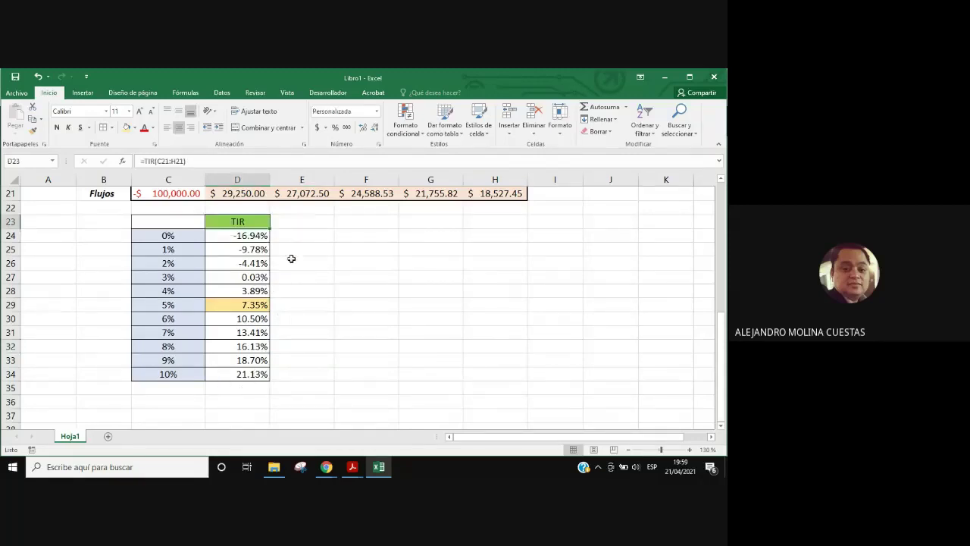
{"action": "left_click_drag", "start_coordinate": [326, 222], "coordinate": [609, 227]}
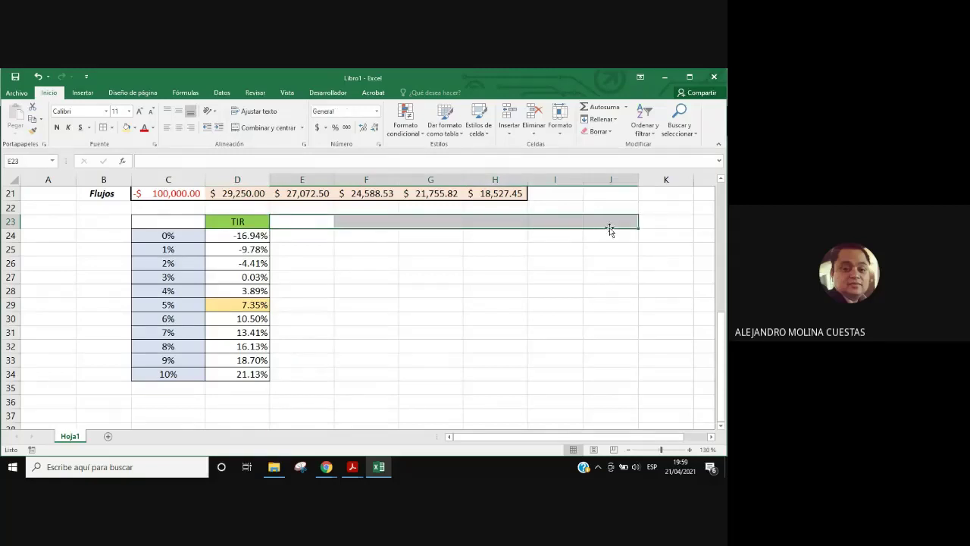
{"action": "left_click_drag", "start_coordinate": [157, 234], "coordinate": [162, 413]}
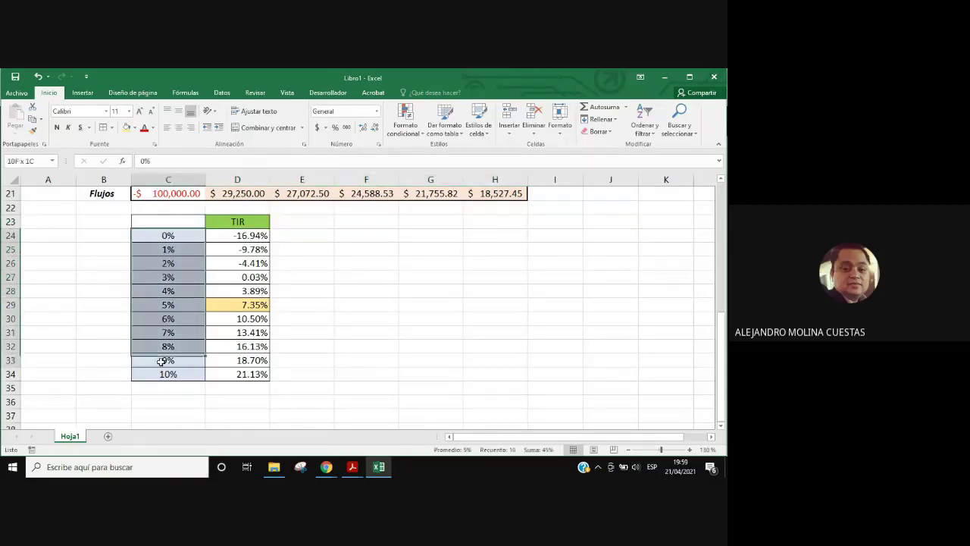
{"action": "left_click", "coordinate": [309, 344]}
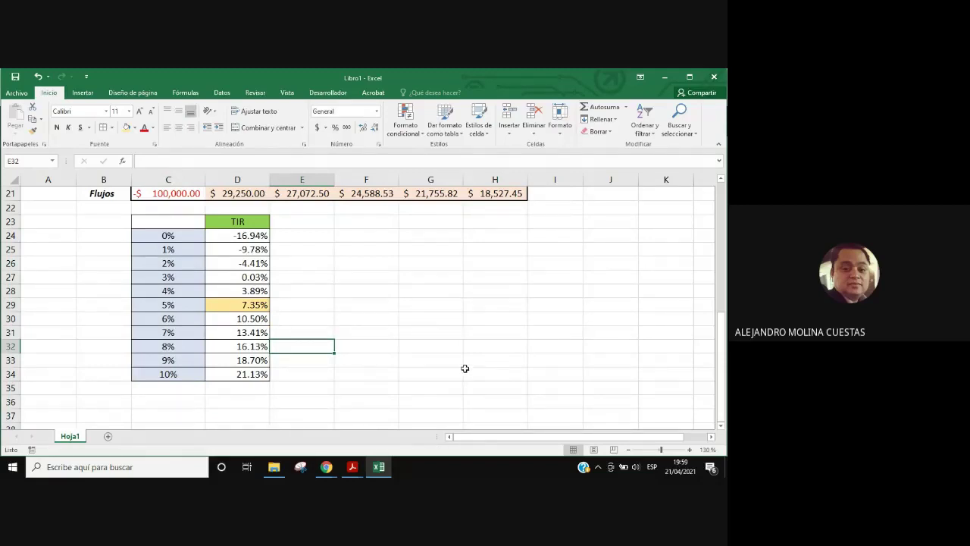
Step: Copy the TIR table, then cancel the copy without pasting it
{"action": "scroll", "coordinate": [457, 365], "scroll_direction": "up", "scroll_amount": 1}
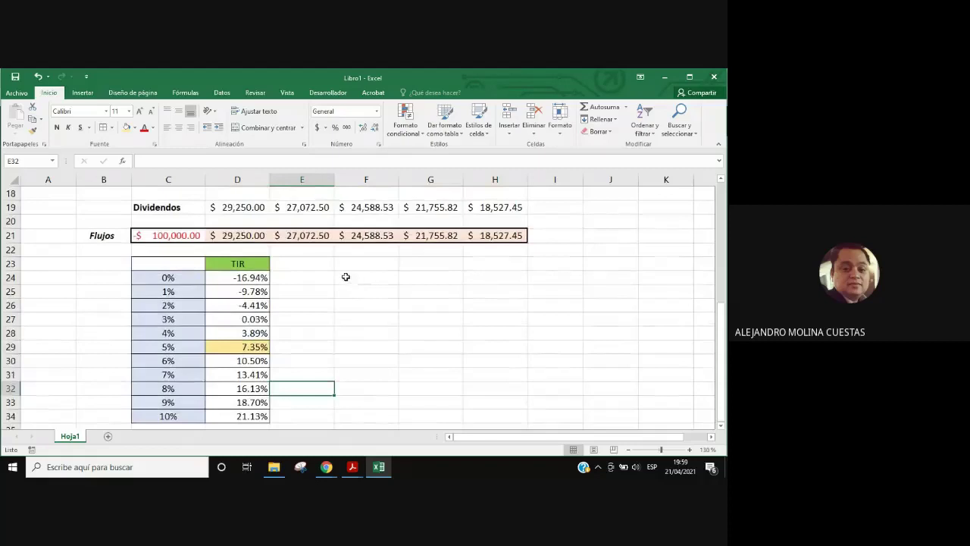
{"action": "scroll", "coordinate": [369, 351], "scroll_direction": "down", "scroll_amount": 1}
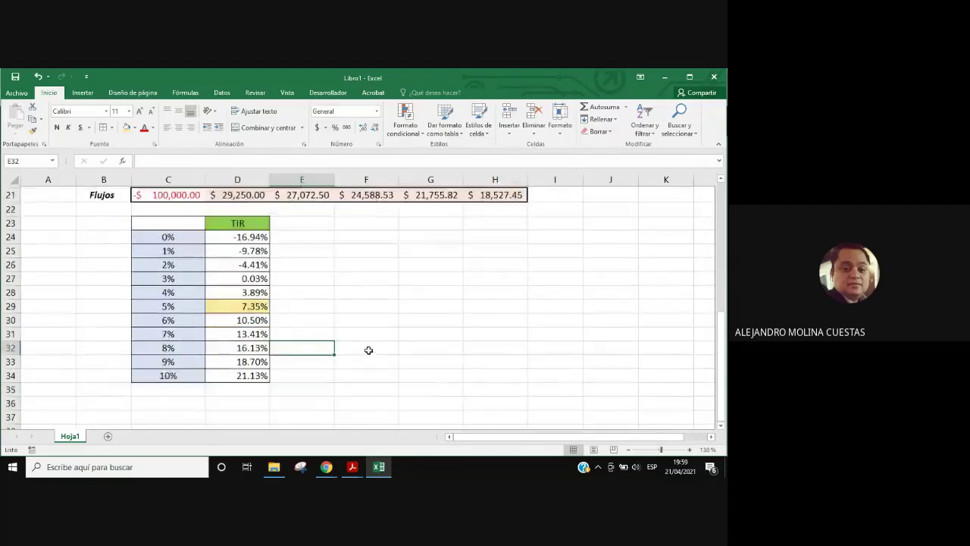
{"action": "mouse_move", "coordinate": [163, 234]}
{"action": "left_mouse_down"}
{"action": "mouse_move", "coordinate": [234, 276]}
{"action": "mouse_move", "coordinate": [238, 383]}
{"action": "left_mouse_up"}
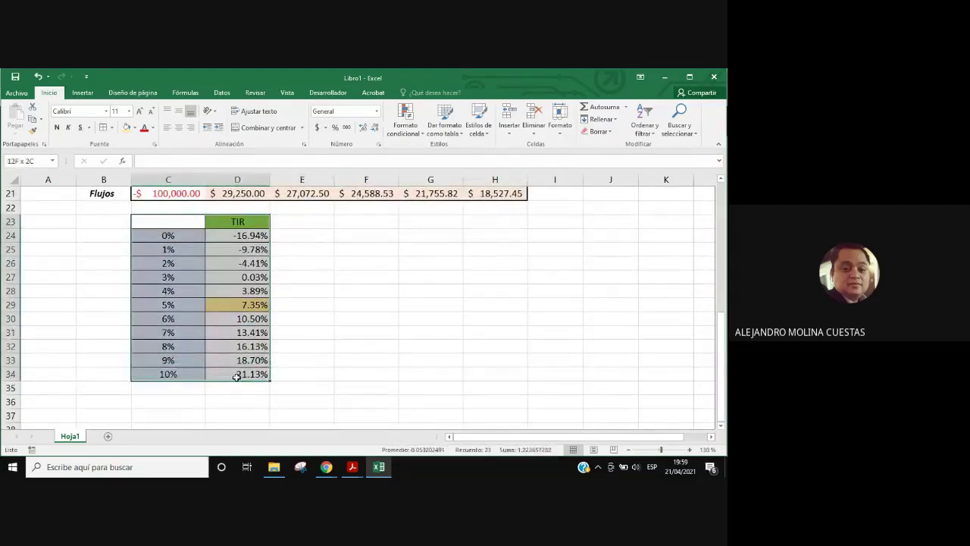
{"action": "key", "text": "ctrl+c"}
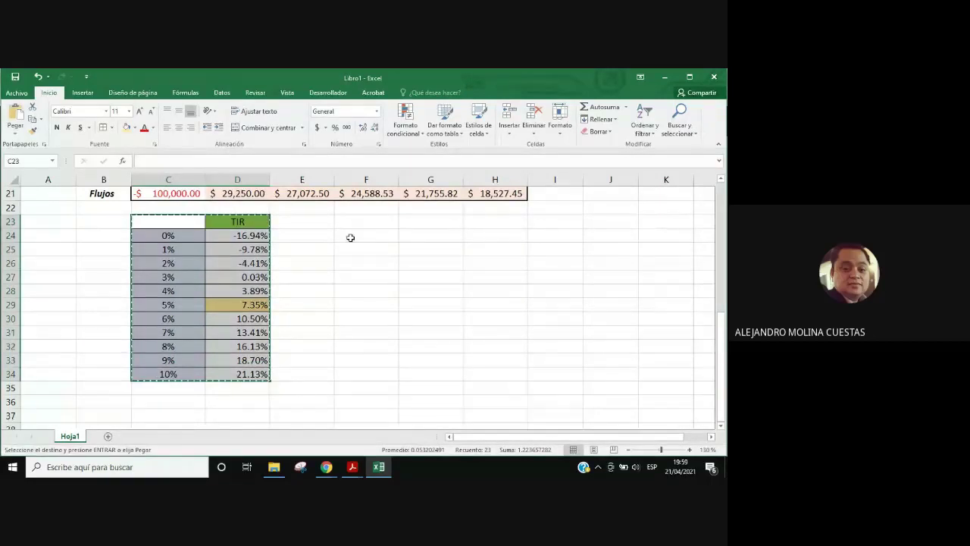
{"action": "left_click", "coordinate": [352, 221]}
{"action": "left_click", "coordinate": [395, 332]}
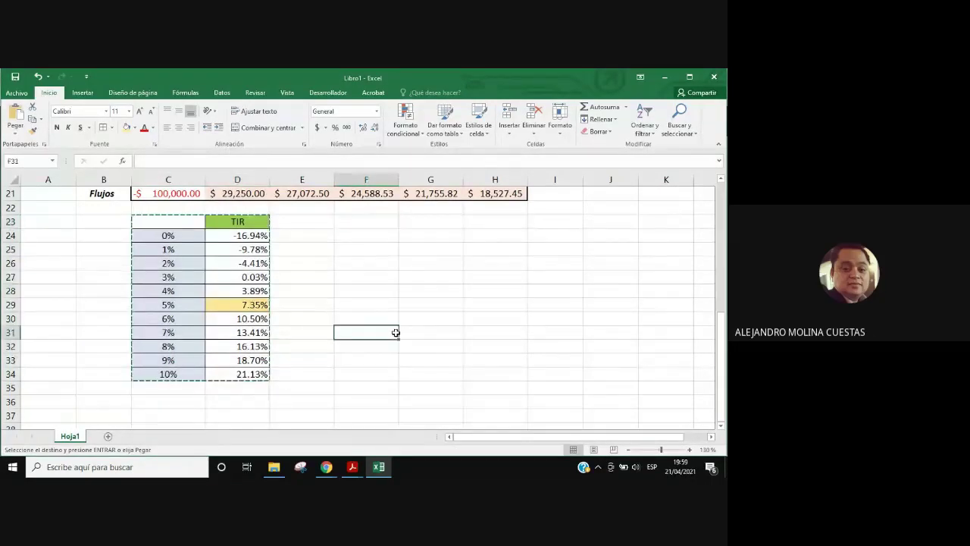
{"action": "key", "text": "Escape"}
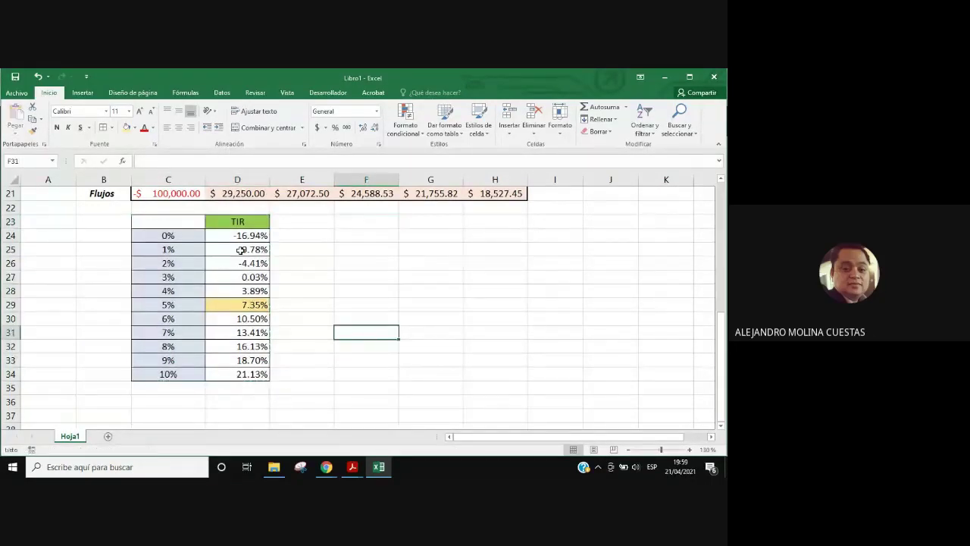
{"action": "left_click", "coordinate": [241, 250]}
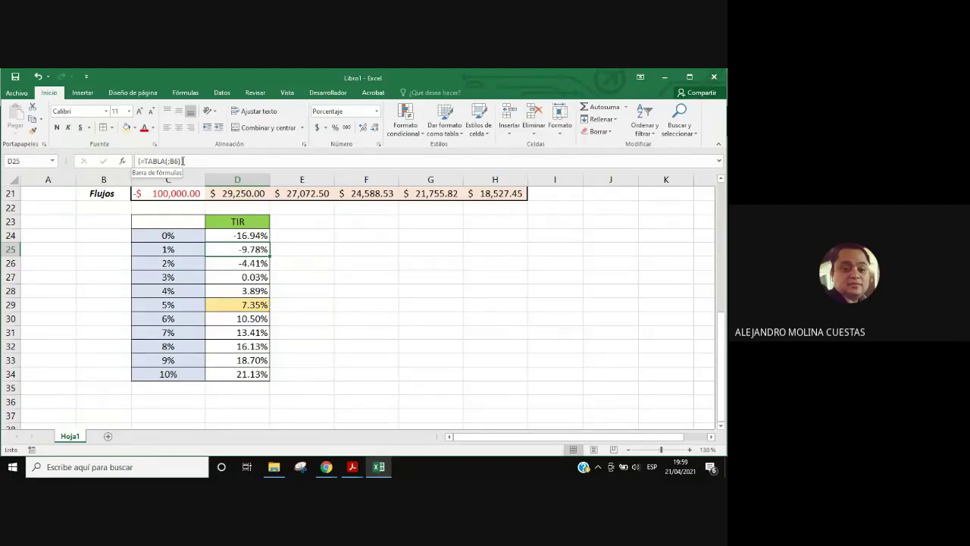
{"action": "left_click", "coordinate": [362, 334]}
{"action": "left_click", "coordinate": [262, 263]}
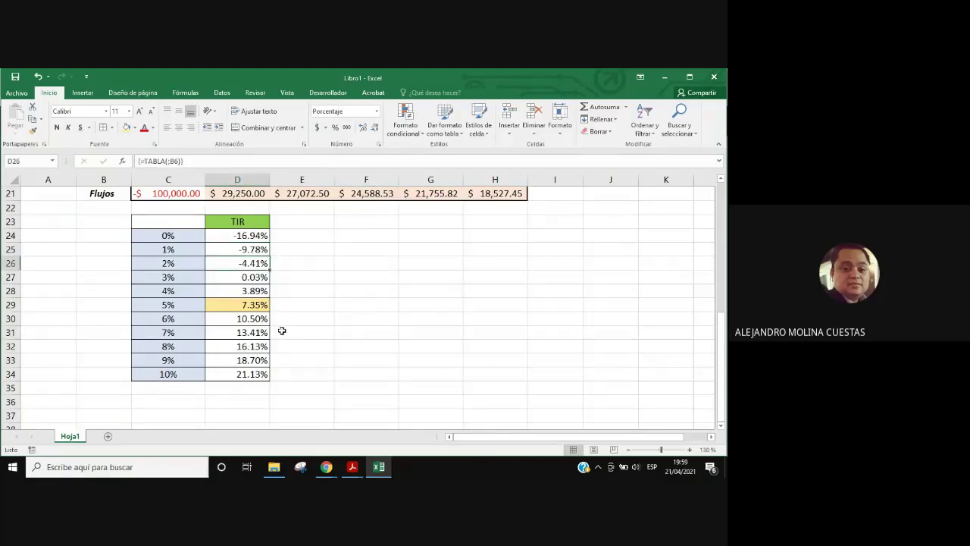
{"action": "key", "text": "Delete"}
{"action": "key", "text": "Return"}
{"action": "left_click", "coordinate": [249, 313]}
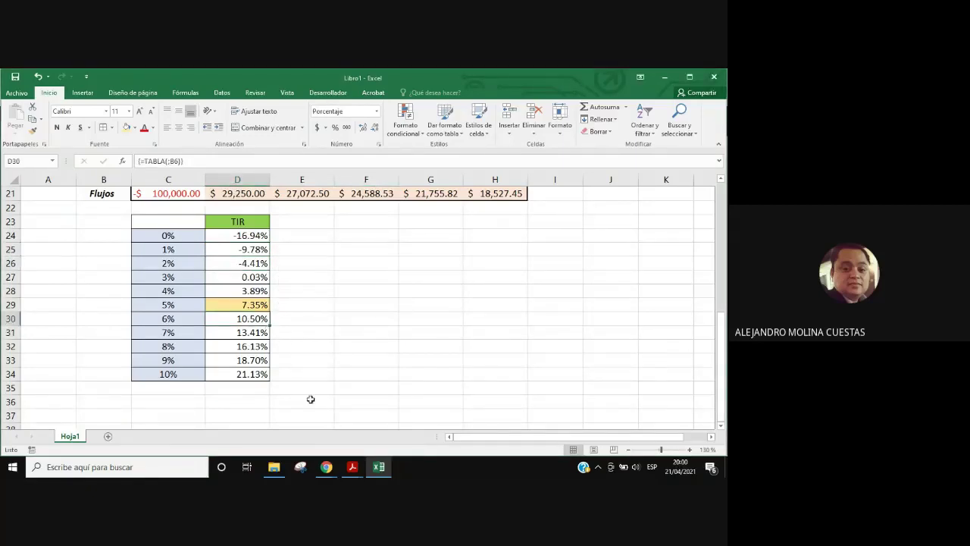
{"action": "key", "text": "Delete"}
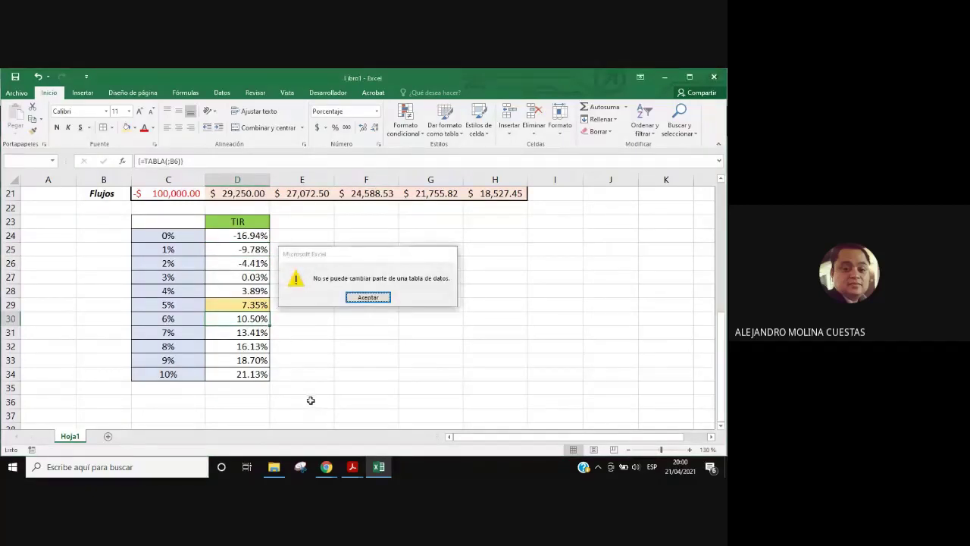
{"action": "key", "text": "Return"}
{"action": "left_click", "coordinate": [257, 276]}
{"action": "key", "text": "Delete"}
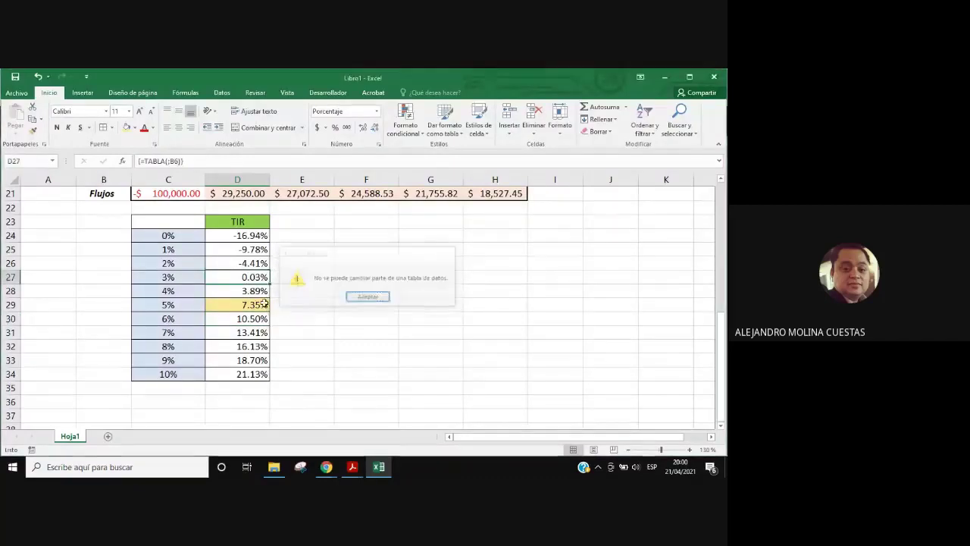
{"action": "left_click", "coordinate": [235, 360]}
{"action": "key", "text": "Delete"}
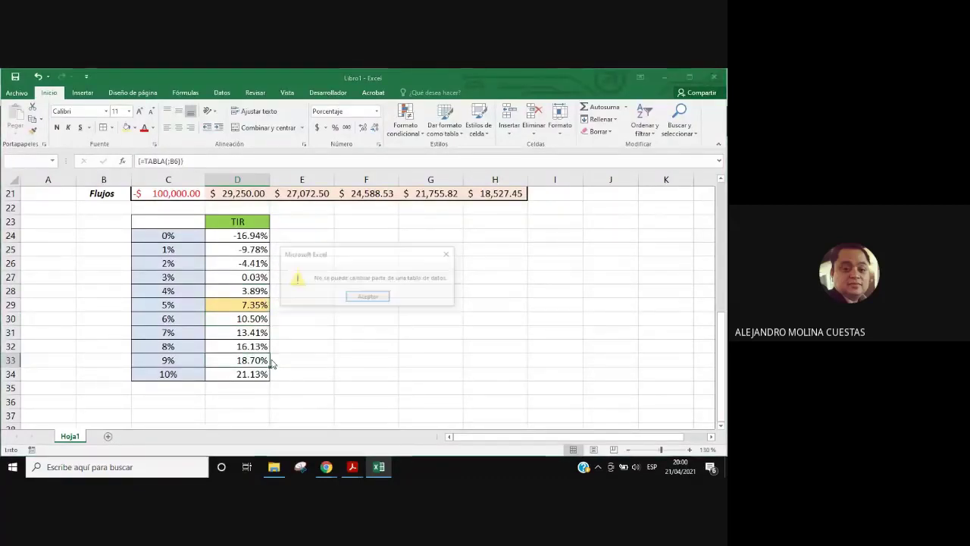
{"action": "key", "text": "Return"}
{"action": "left_click_drag", "start_coordinate": [246, 236], "coordinate": [254, 265]}
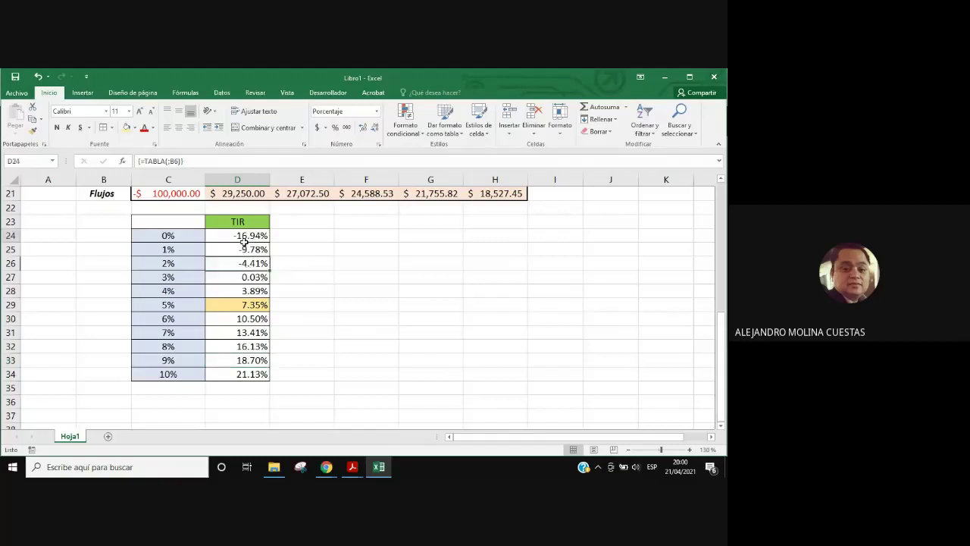
{"action": "left_click", "coordinate": [244, 241]}
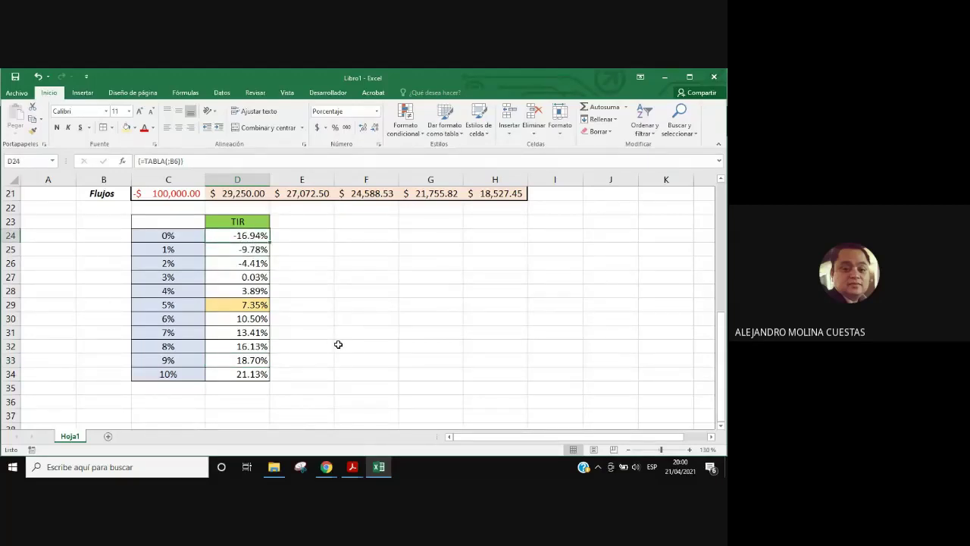
{"action": "mouse_move", "coordinate": [215, 241]}
{"action": "left_mouse_down"}
{"action": "mouse_move", "coordinate": [228, 292]}
{"action": "mouse_move", "coordinate": [226, 377]}
{"action": "left_mouse_up"}
{"action": "left_click", "coordinate": [452, 332]}
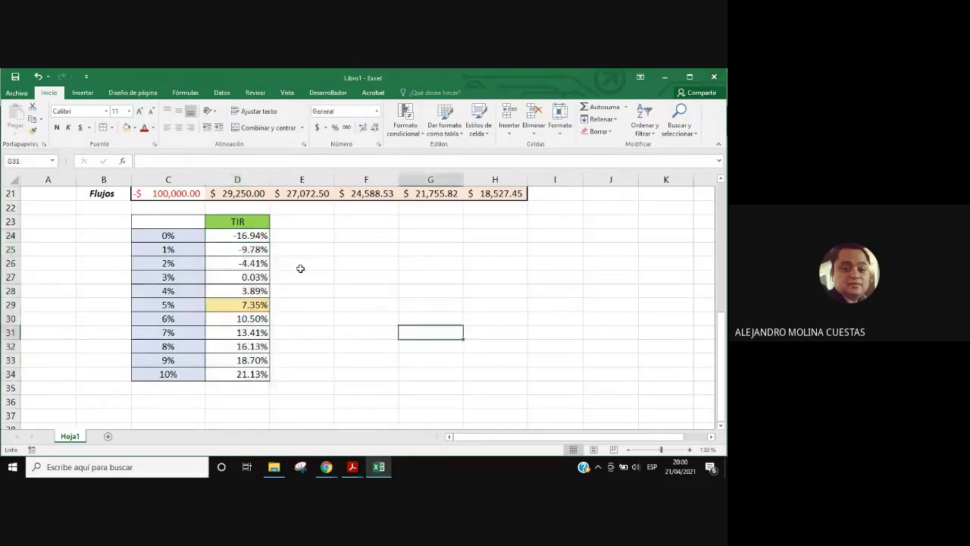
{"action": "left_click", "coordinate": [163, 224]}
{"action": "left_click_drag", "start_coordinate": [215, 220], "coordinate": [244, 374]}
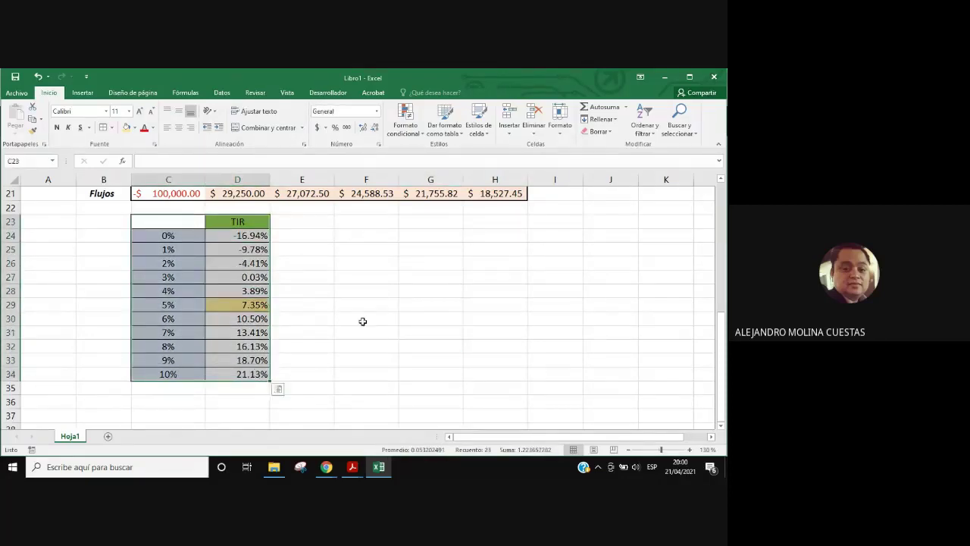
{"action": "left_click", "coordinate": [362, 320]}
{"action": "left_click", "coordinate": [254, 262]}
{"action": "left_click_drag", "start_coordinate": [250, 285], "coordinate": [252, 295]}
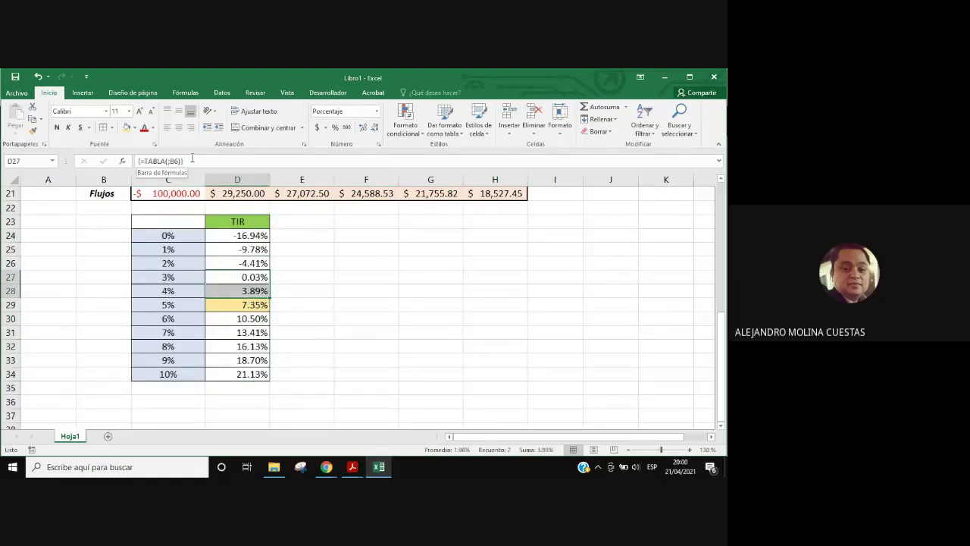
{"action": "key", "text": "Delete"}
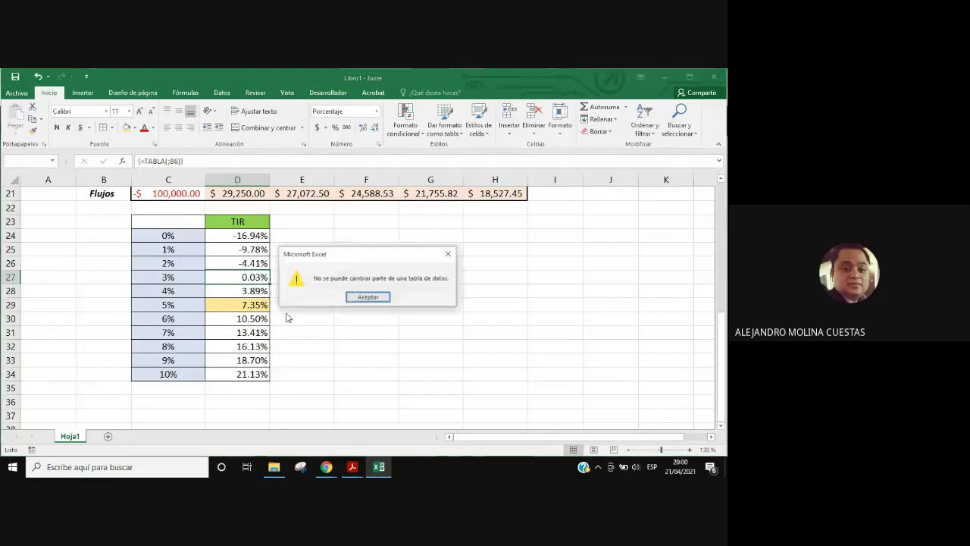
{"action": "key", "text": "Return"}
{"action": "left_click_drag", "start_coordinate": [237, 236], "coordinate": [237, 374]}
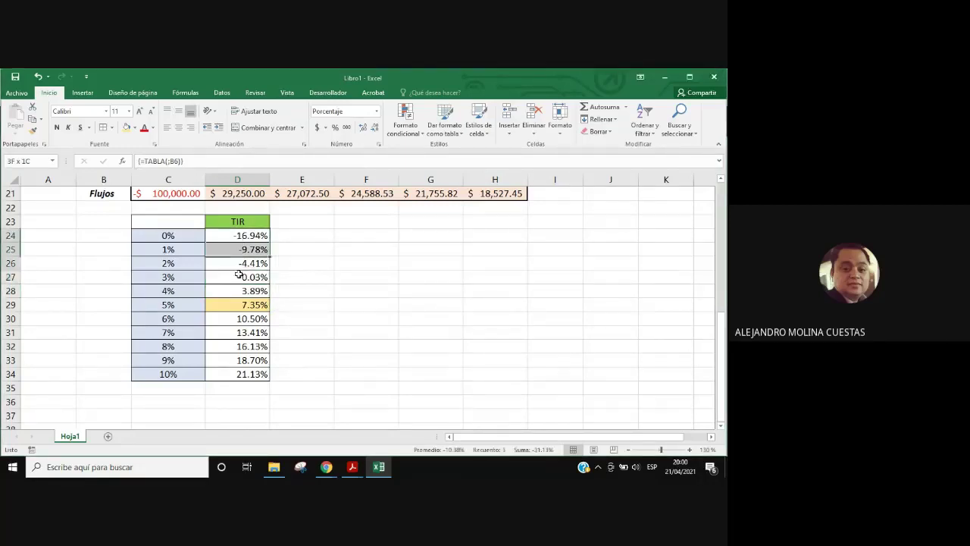
{"action": "left_click", "coordinate": [352, 351]}
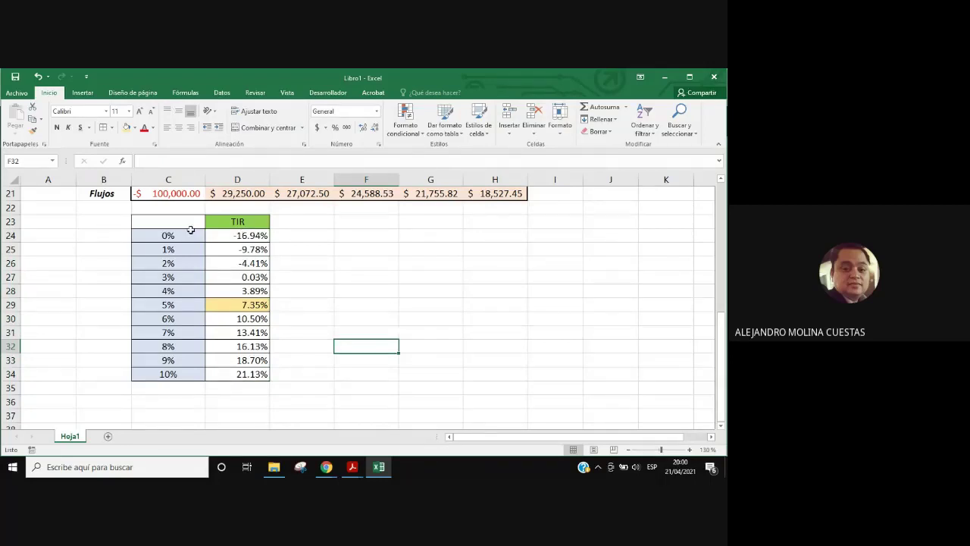
Step: Copy the C23:D34 rate table and paste it at F23
{"action": "left_click_drag", "start_coordinate": [190, 230], "coordinate": [261, 374]}
{"action": "key", "text": "ctrl+c"}
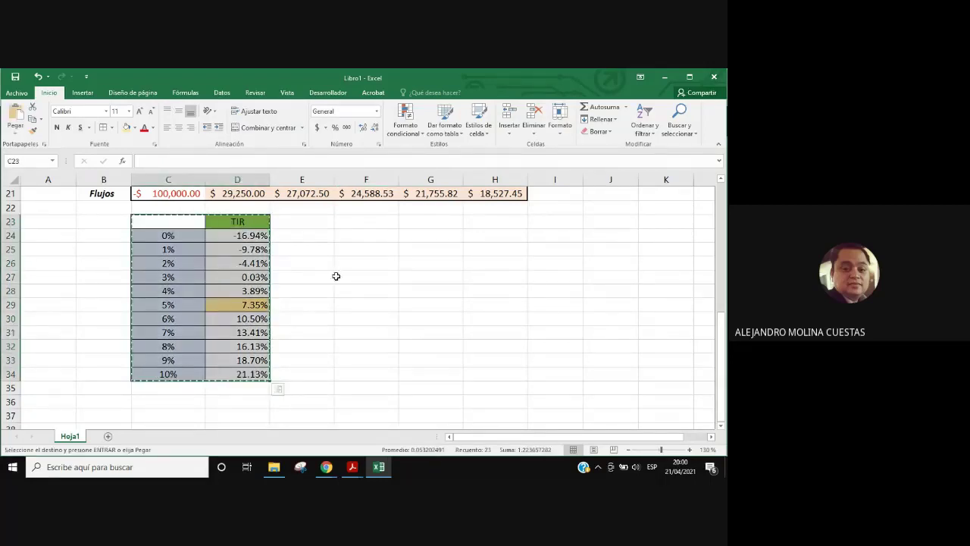
{"action": "left_click", "coordinate": [354, 221]}
{"action": "key", "text": "ctrl+v"}
{"action": "key", "text": "Escape"}
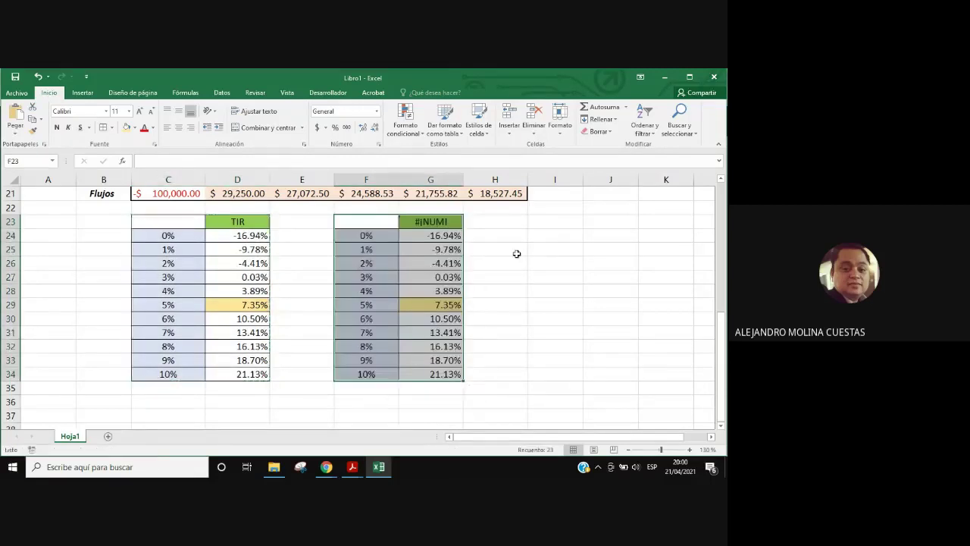
{"action": "left_click", "coordinate": [538, 249]}
Step: Inspect the copied TIR formula in header cell G23
{"action": "left_click", "coordinate": [424, 224]}
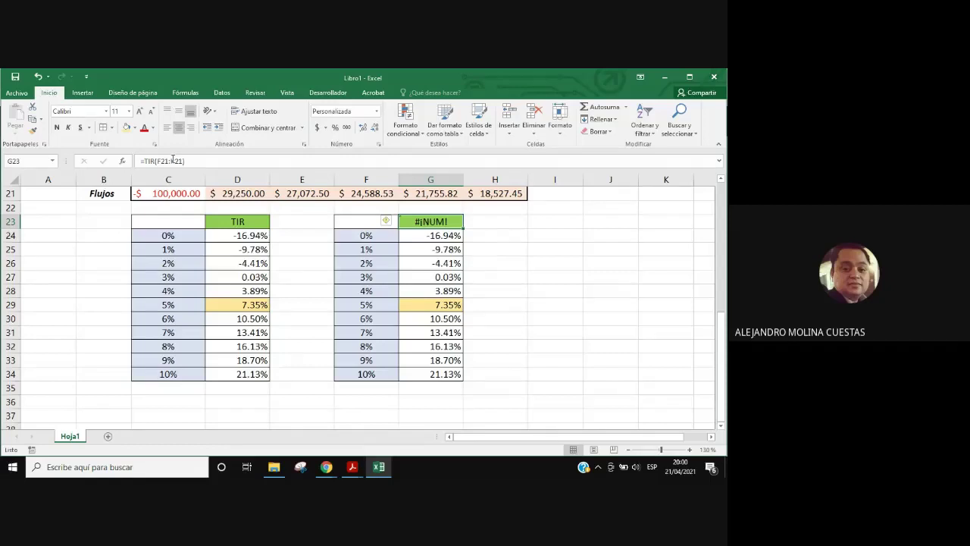
{"action": "left_click", "coordinate": [169, 162]}
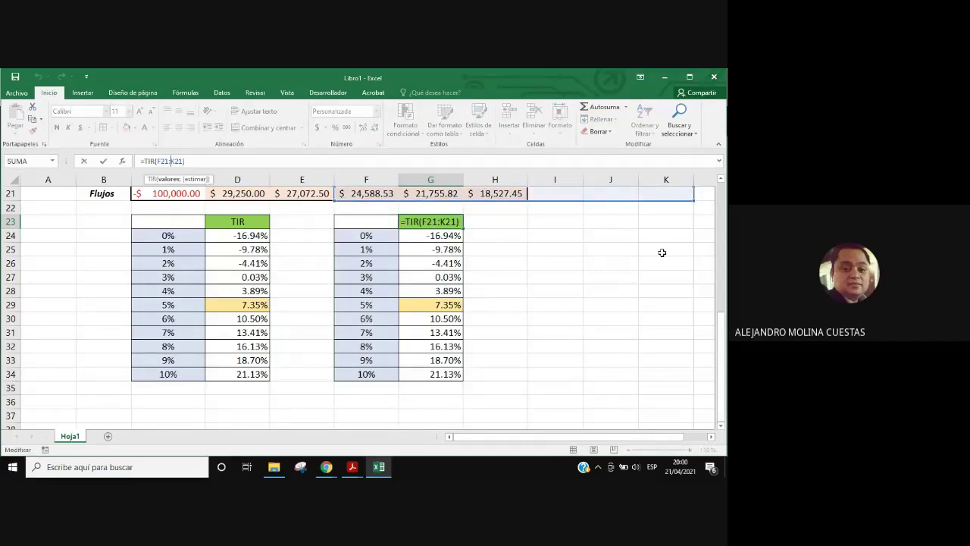
{"action": "left_click_drag", "start_coordinate": [722, 360], "coordinate": [724, 344]}
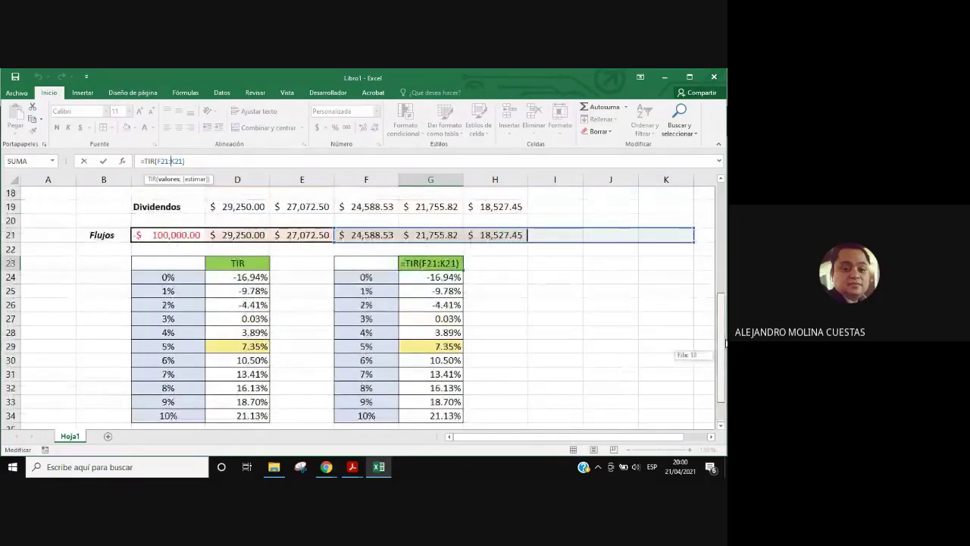
{"action": "scroll", "coordinate": [658, 235], "scroll_direction": "down", "scroll_amount": 1}
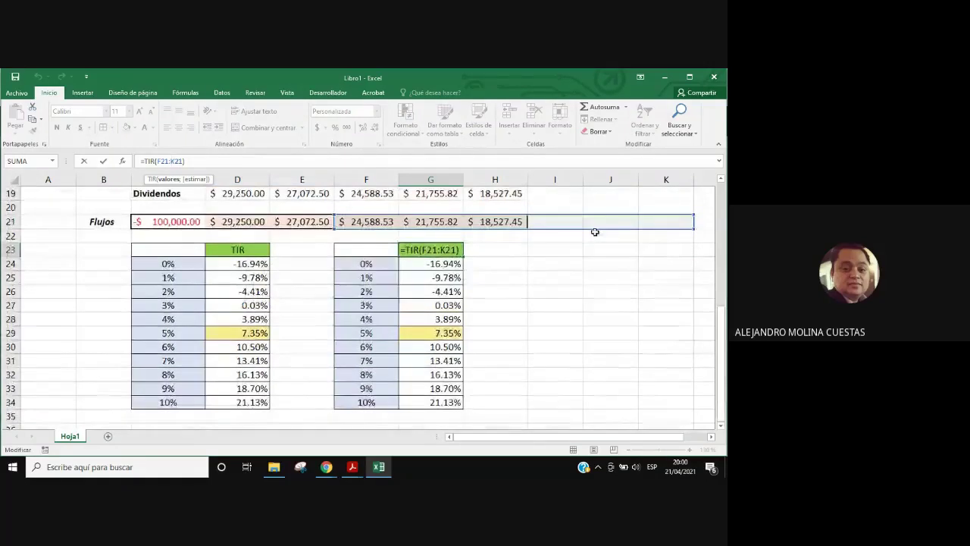
{"action": "left_click", "coordinate": [523, 277]}
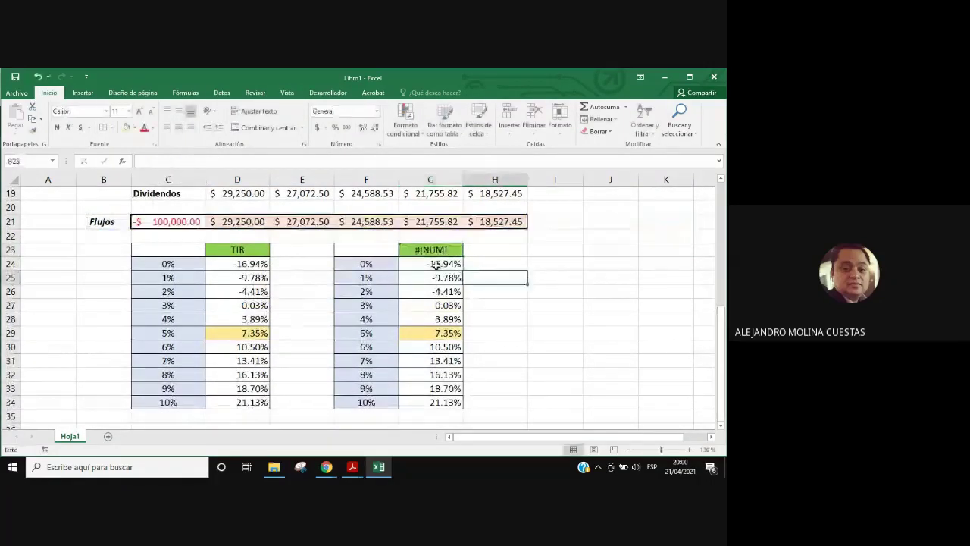
Step: Clear the copied result values in G24:G34
{"action": "left_click_drag", "start_coordinate": [436, 264], "coordinate": [453, 409]}
{"action": "key", "text": "Delete"}
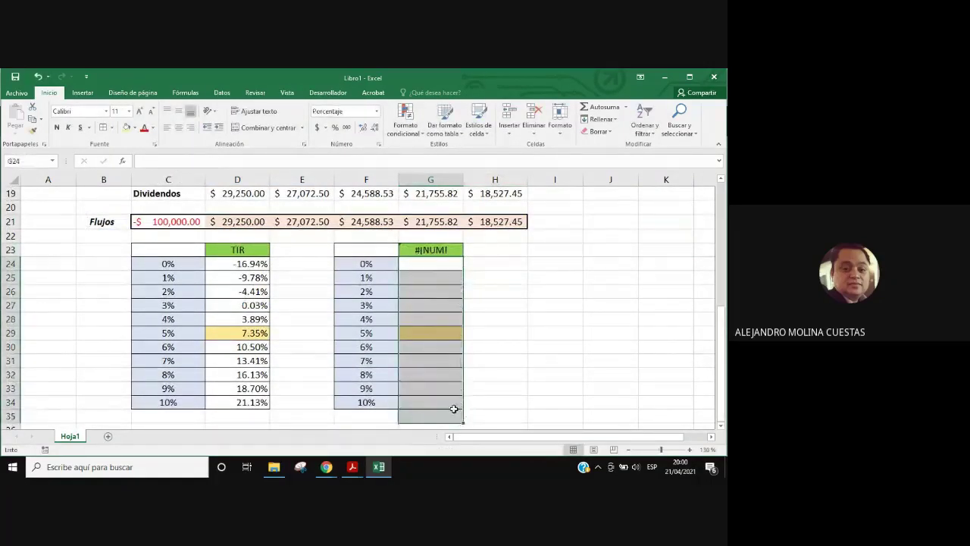
{"action": "left_click", "coordinate": [531, 367]}
{"action": "left_click", "coordinate": [425, 333]}
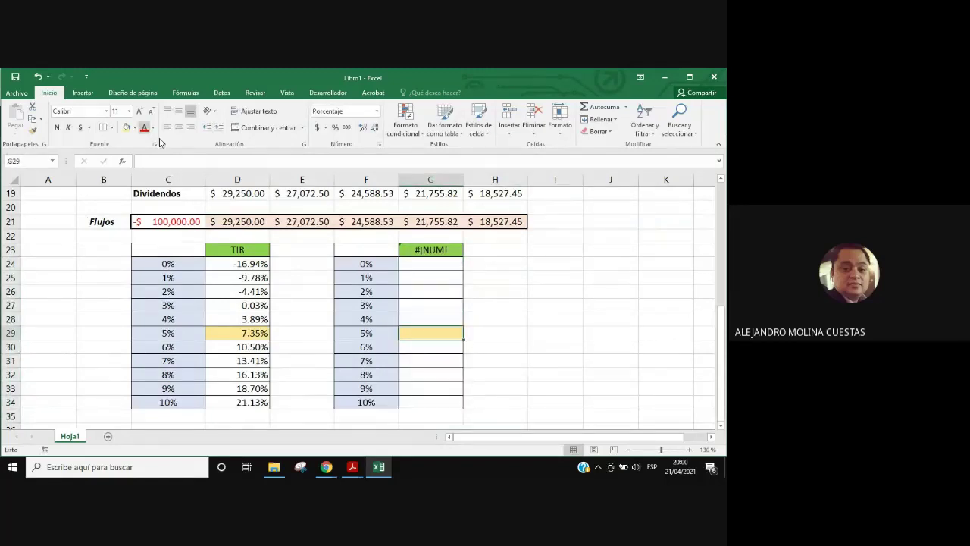
{"action": "left_click", "coordinate": [430, 250]}
Step: Change G23's formula to =TIR(C21:H21) so it uses the Flujos row
{"action": "left_click", "coordinate": [175, 161]}
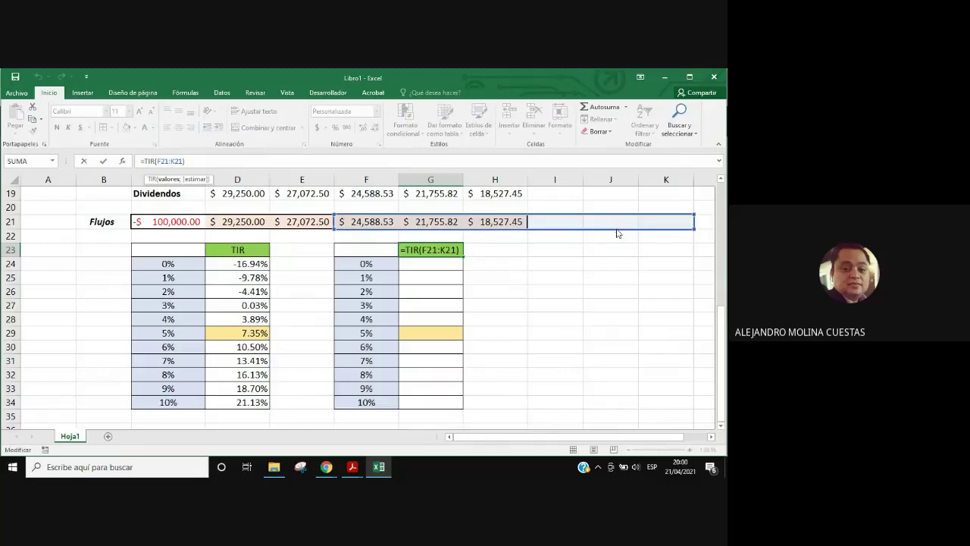
{"action": "left_click_drag", "start_coordinate": [600, 230], "coordinate": [432, 221]}
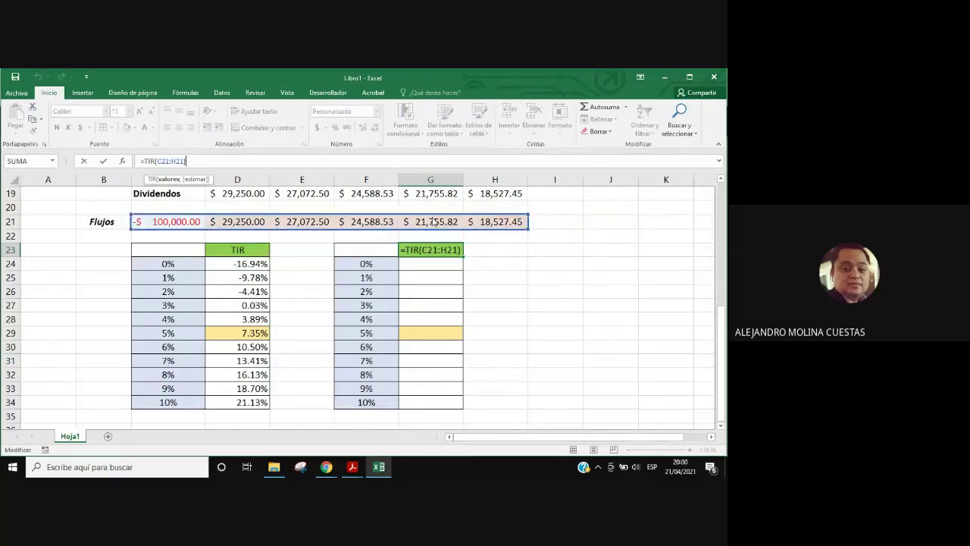
{"action": "key", "text": "Return"}
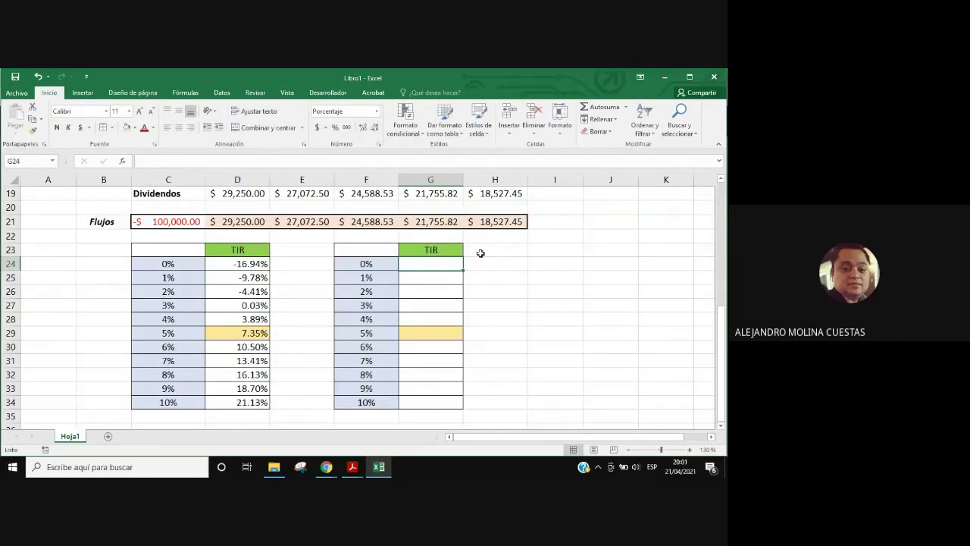
{"action": "left_click", "coordinate": [433, 250]}
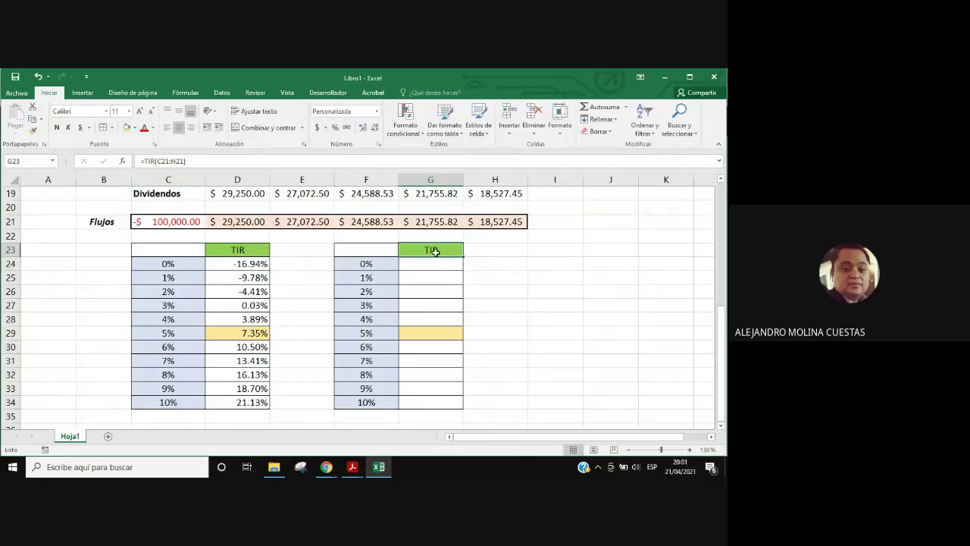
{"action": "left_click", "coordinate": [160, 160]}
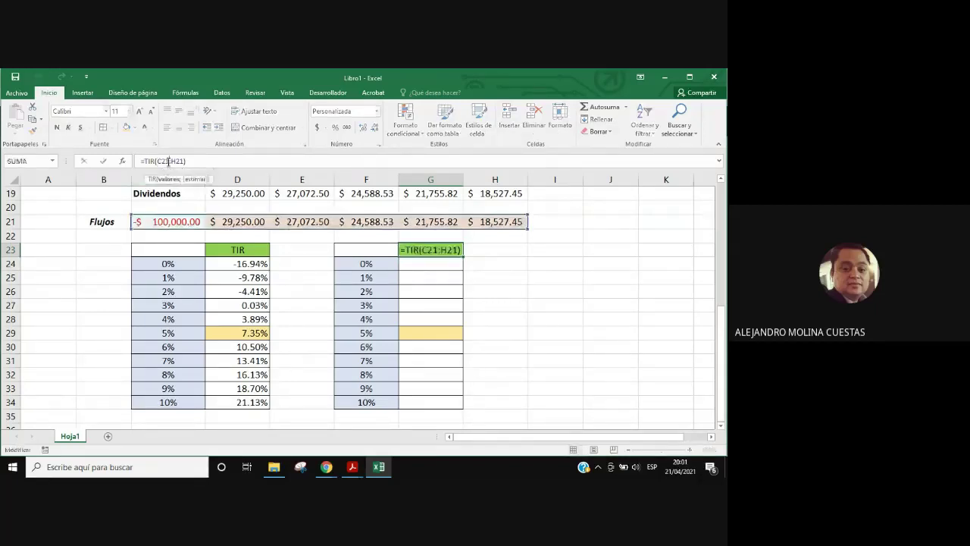
{"action": "key", "text": "Return"}
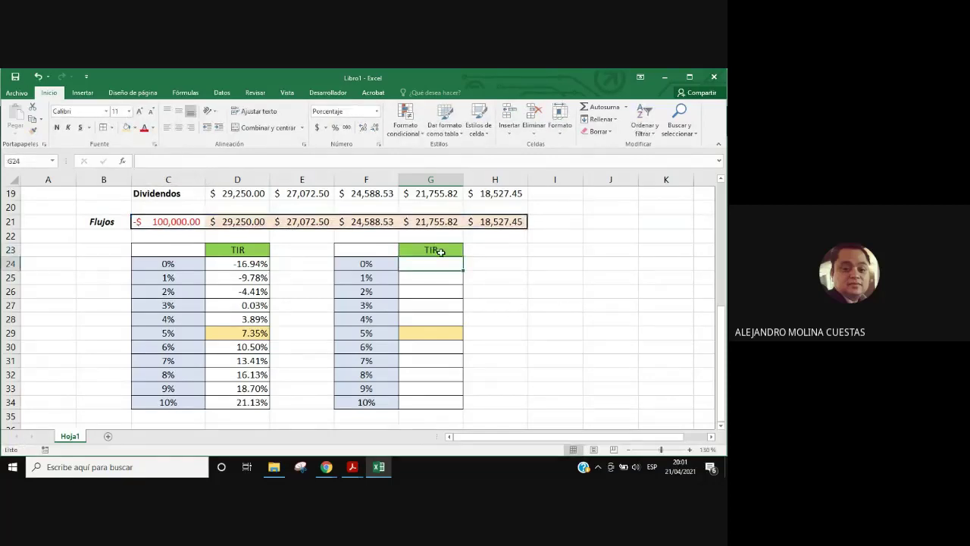
{"action": "left_click", "coordinate": [439, 251]}
Step: Fill G23 into H23, then replace H23's formula with =VNA( from autocomplete
{"action": "left_click_drag", "start_coordinate": [463, 256], "coordinate": [527, 253]}
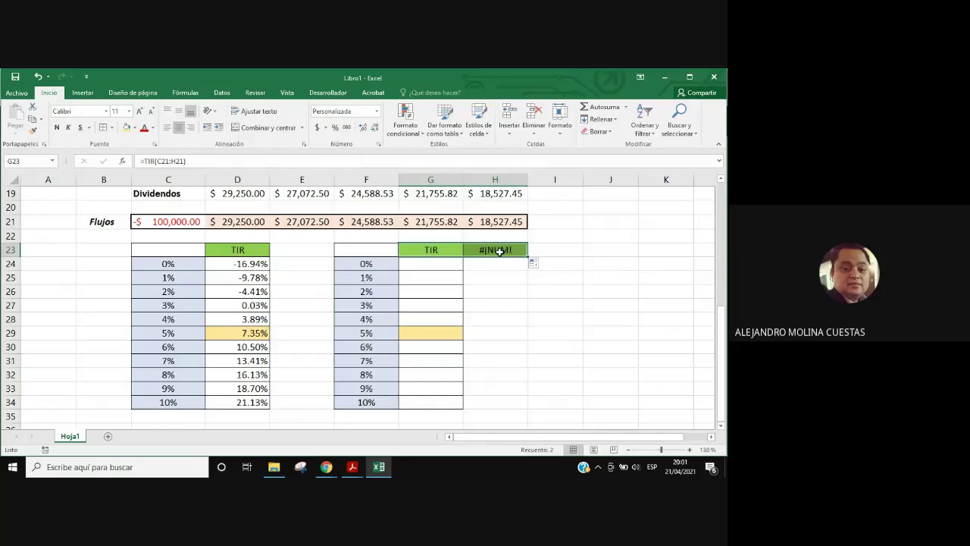
{"action": "left_click", "coordinate": [498, 251]}
{"action": "left_click", "coordinate": [181, 162]}
{"action": "left_click_drag", "start_coordinate": [182, 163], "coordinate": [144, 162]}
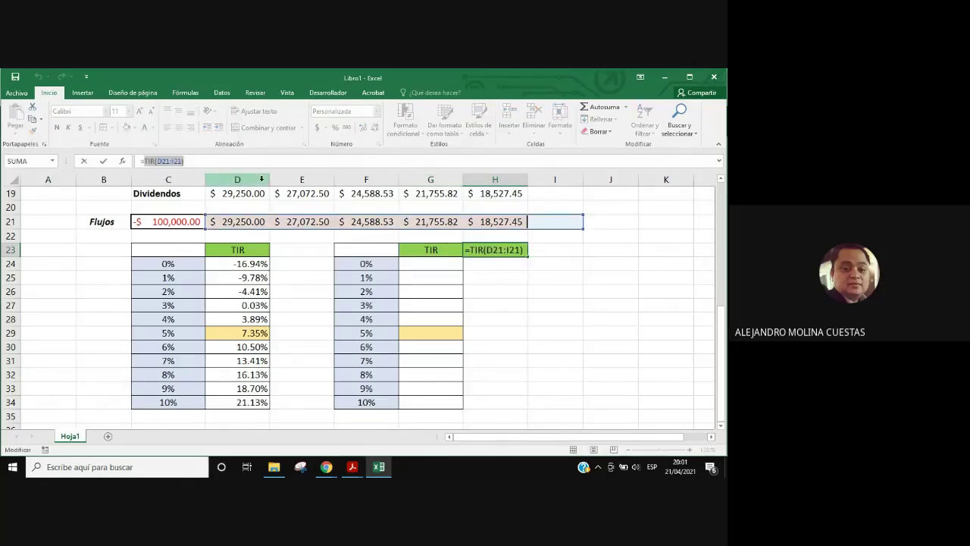
{"action": "type", "text": "vn"}
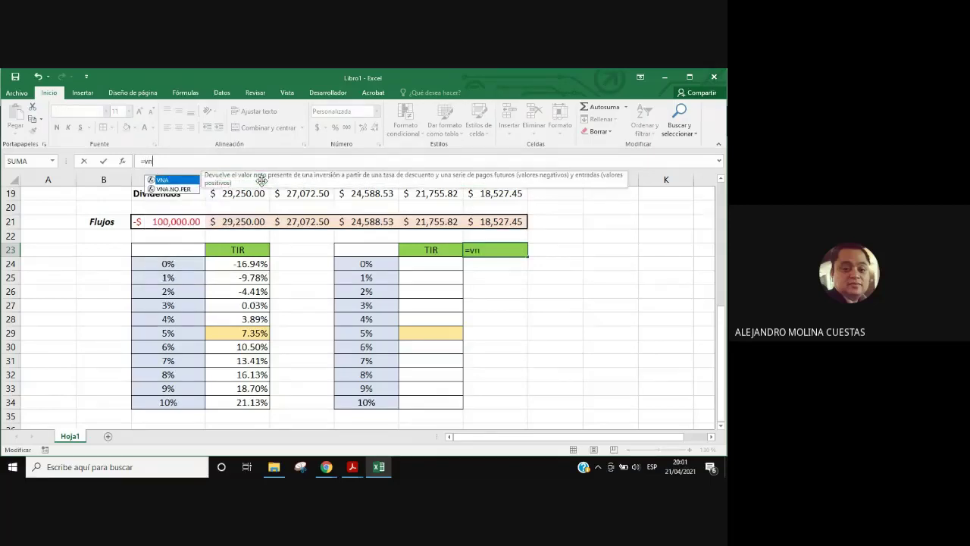
{"action": "double_click", "coordinate": [168, 183]}
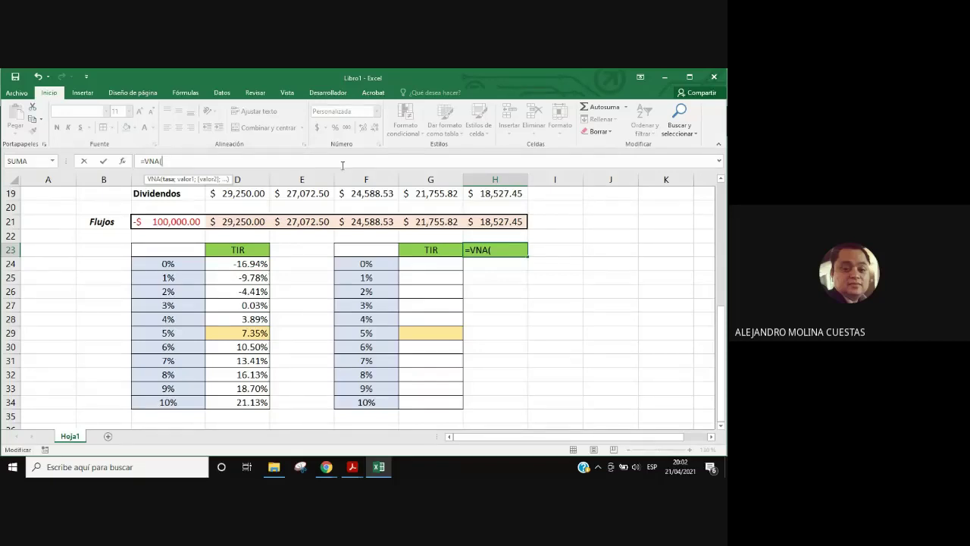
Step: Enter =VNA(6%;D21:H21) in H23 to get the net present value of the flows
{"action": "type", "text": "6"}
{"action": "type", "text": "%"}
{"action": "type", "text": ";"}
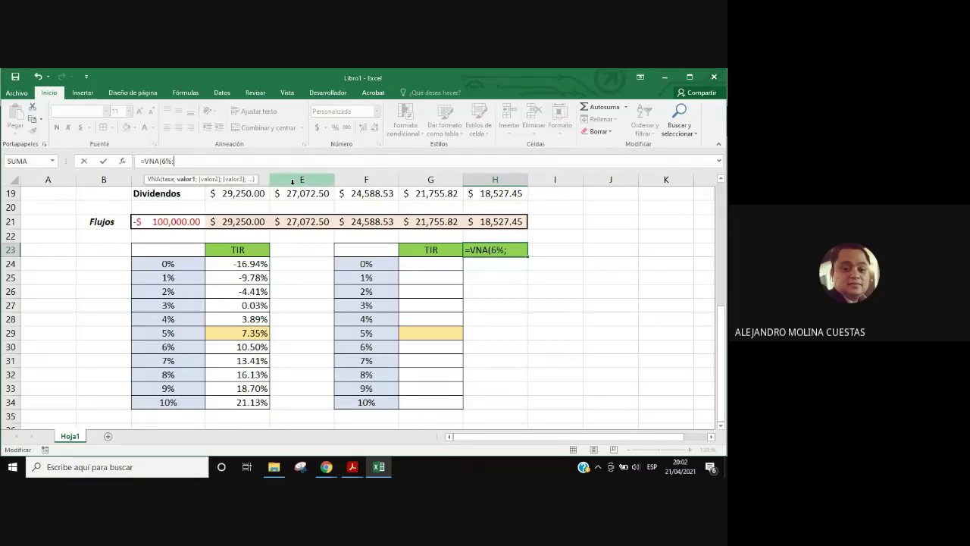
{"action": "left_click", "coordinate": [238, 221]}
{"action": "left_click_drag", "start_coordinate": [238, 221], "coordinate": [500, 222]}
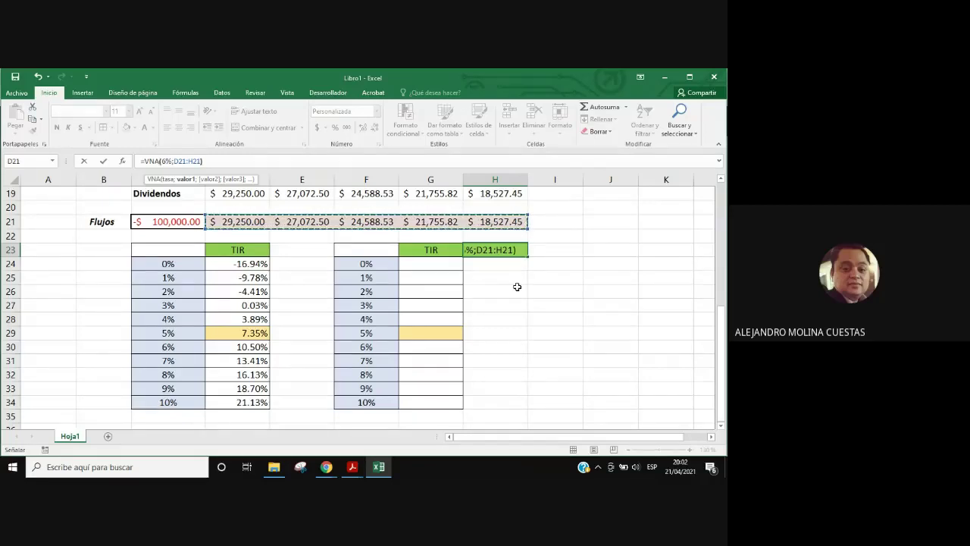
{"action": "key", "text": "Return"}
Step: Format H23 with the Número number format
{"action": "left_click", "coordinate": [497, 252]}
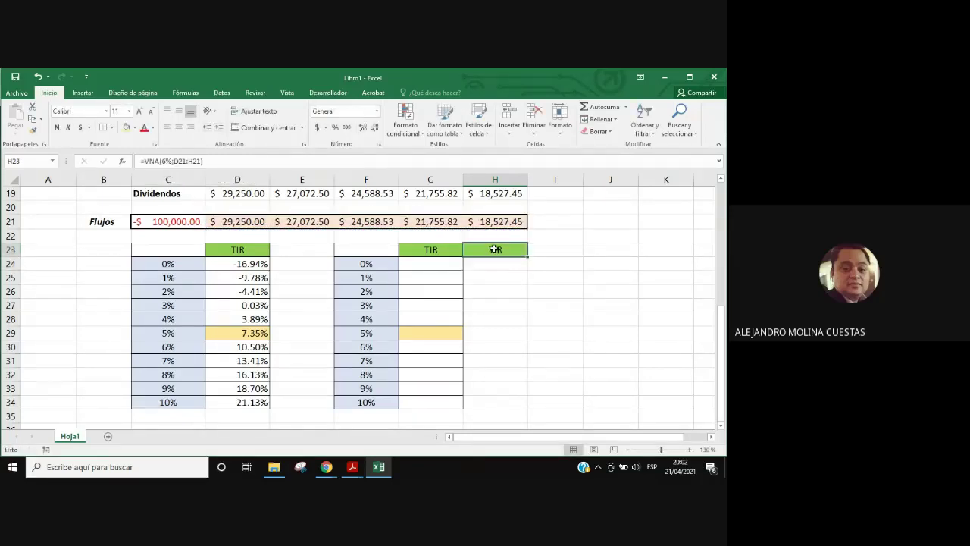
{"action": "right_click", "coordinate": [497, 252]}
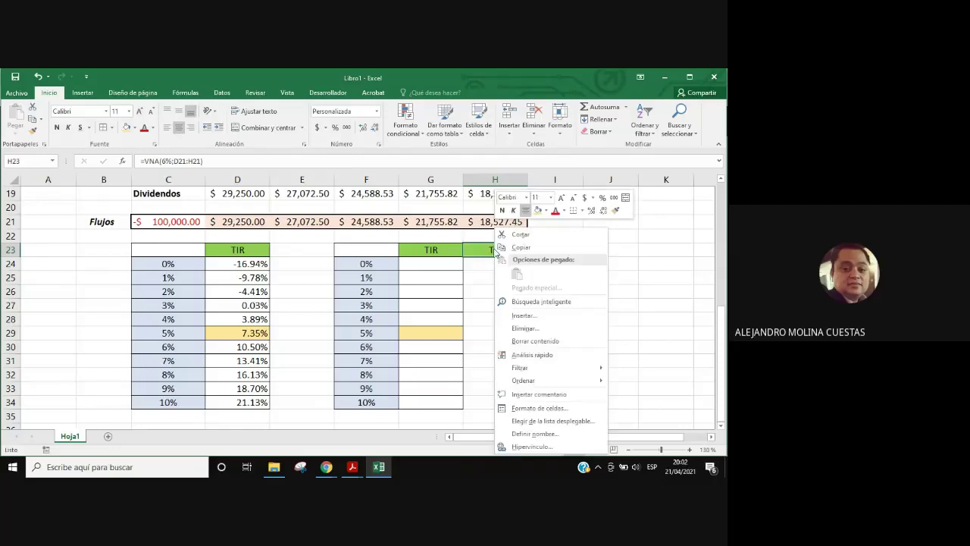
{"action": "left_click", "coordinate": [549, 408]}
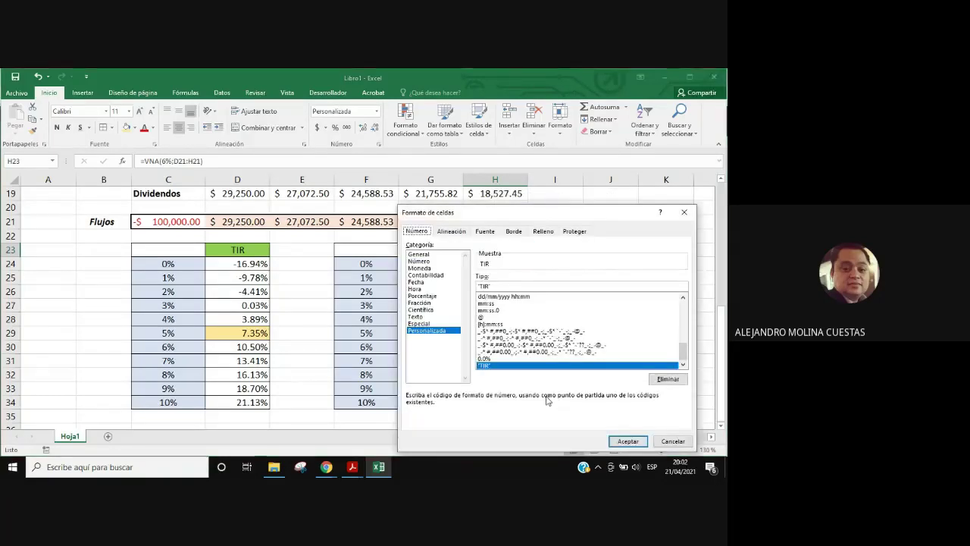
{"action": "left_click", "coordinate": [426, 260]}
{"action": "left_click", "coordinate": [628, 441]}
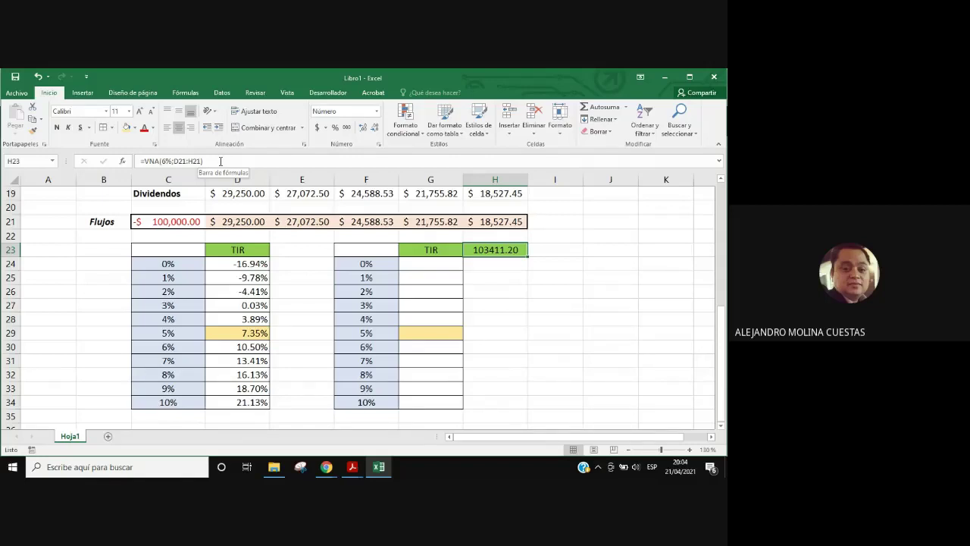
Step: Append +C21 to the H23 formula so the net present value becomes 3411.20
{"action": "left_click", "coordinate": [220, 161]}
{"action": "type", "text": "+"}
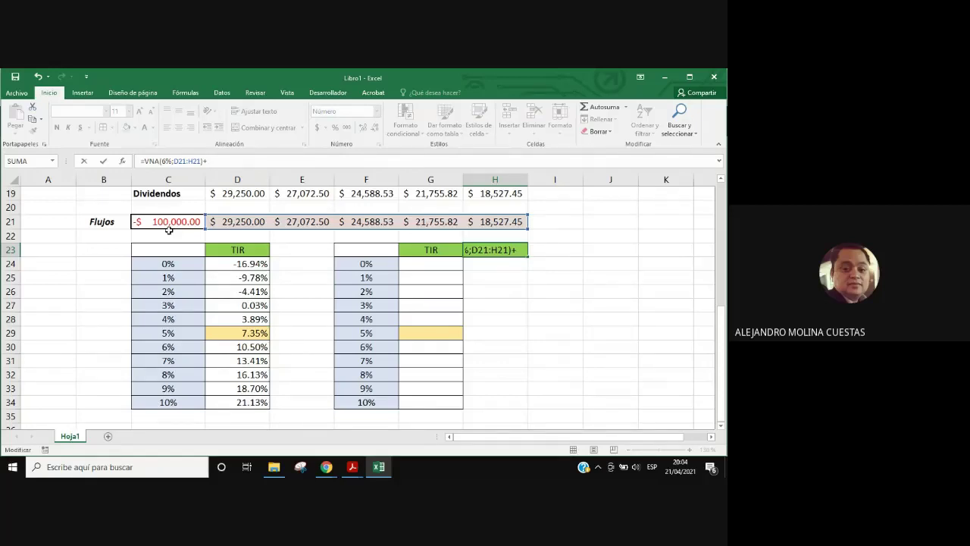
{"action": "left_click", "coordinate": [155, 222]}
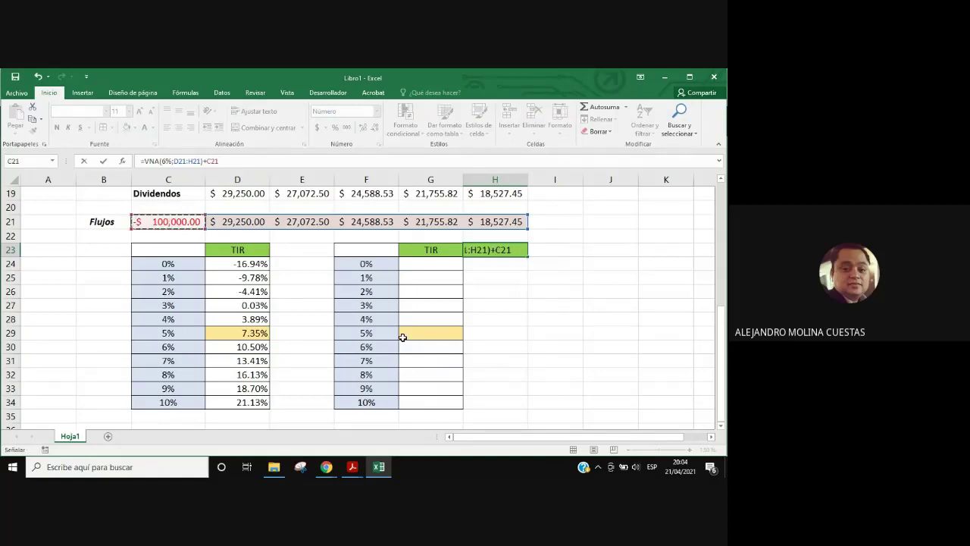
{"action": "key", "text": "Return"}
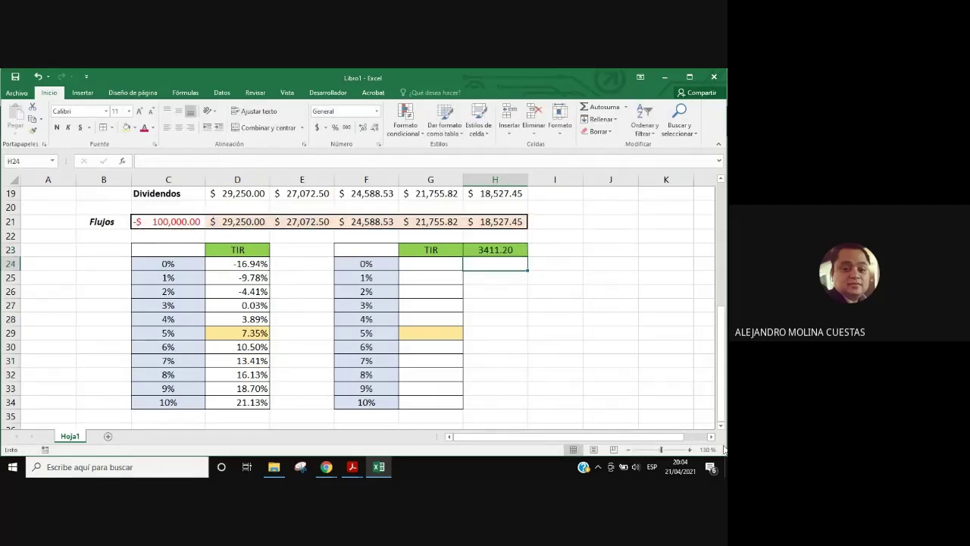
{"action": "key", "text": "Up"}
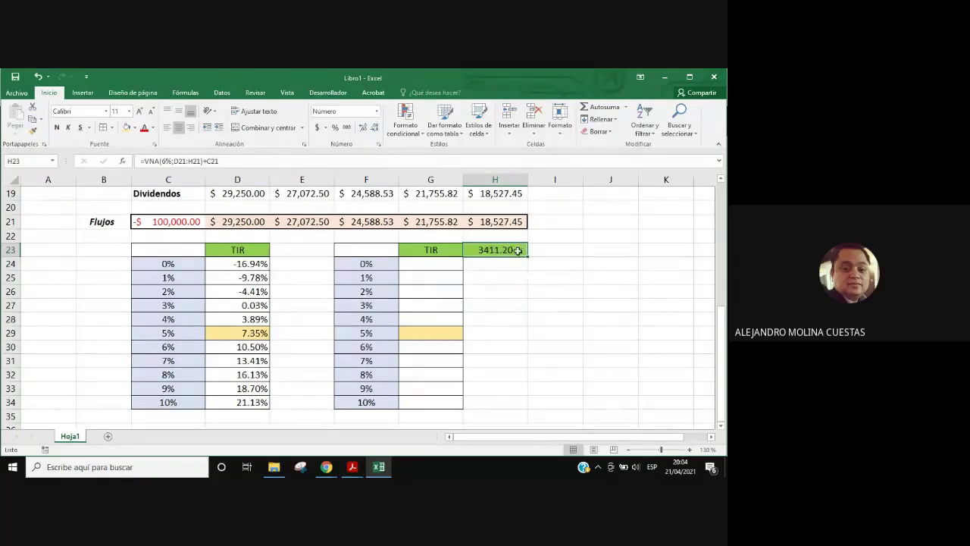
Step: Give H23 the custom number format "VAN" so it displays the heading VAN
{"action": "right_click", "coordinate": [515, 251]}
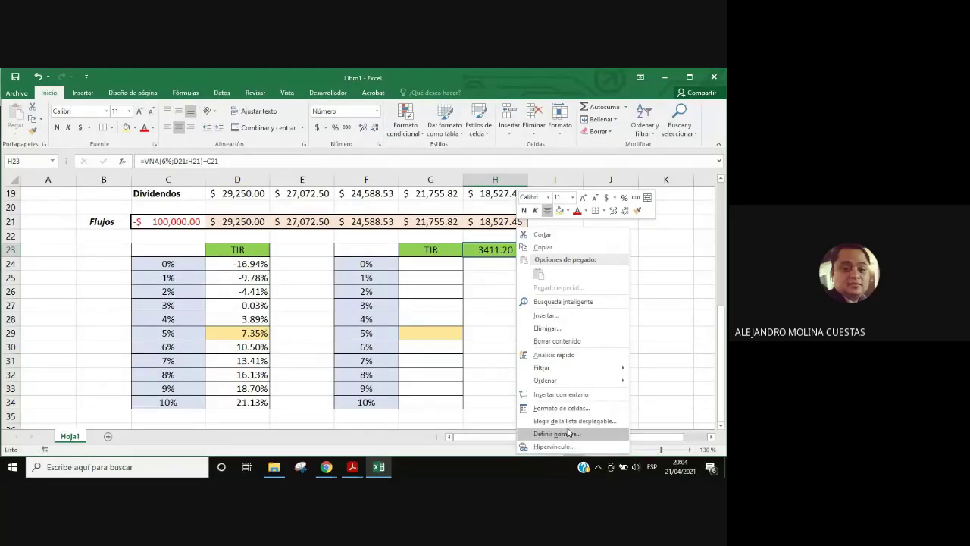
{"action": "key", "text": "Escape"}
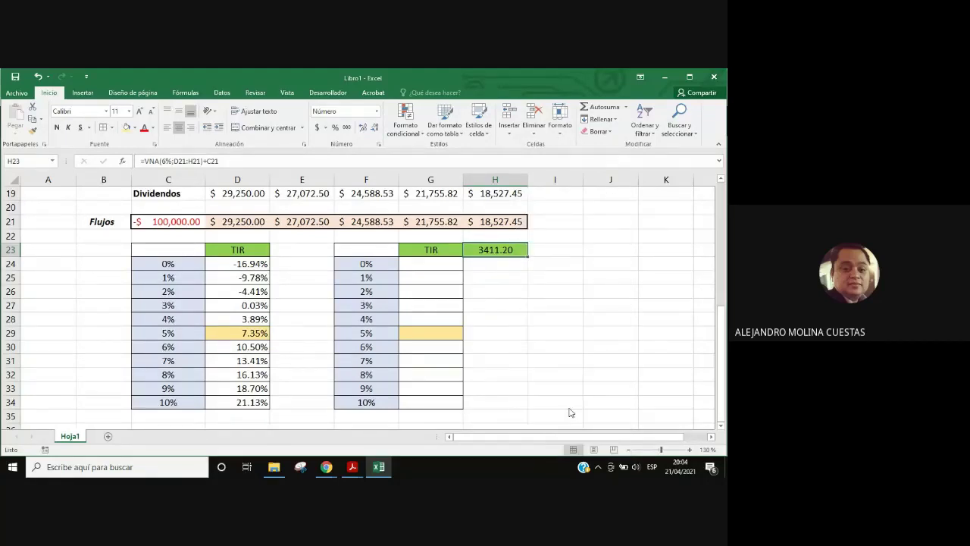
{"action": "key", "text": "ctrl+1"}
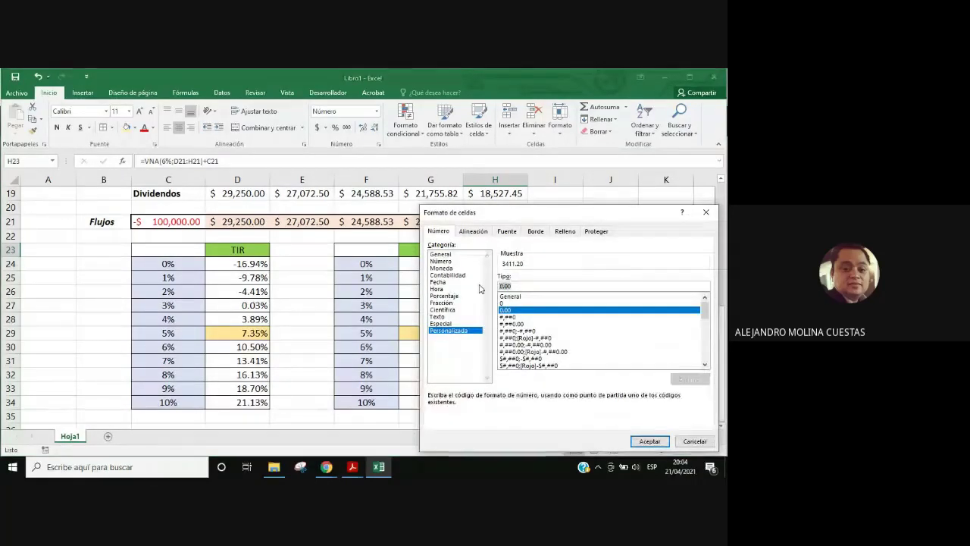
{"action": "type", "text": "\"VAN"}
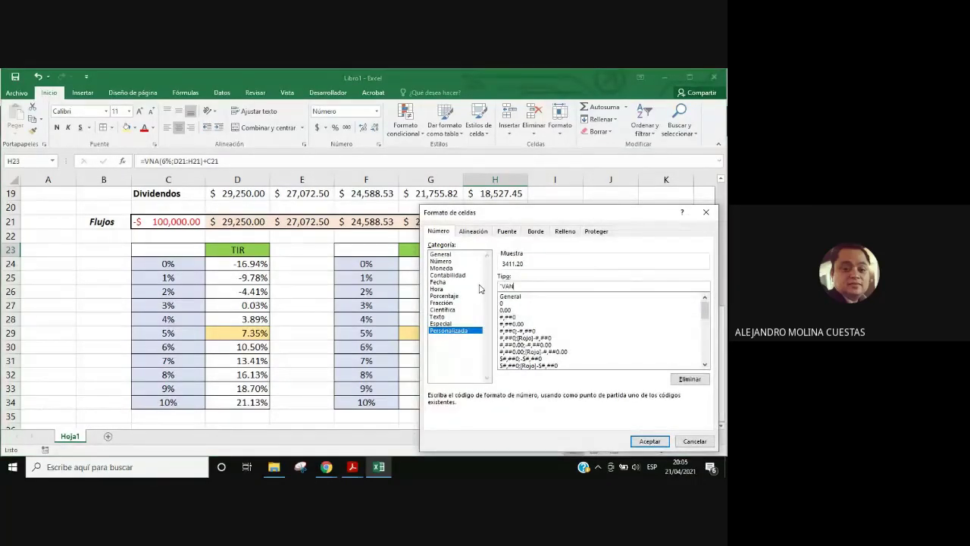
{"action": "type", "text": "\""}
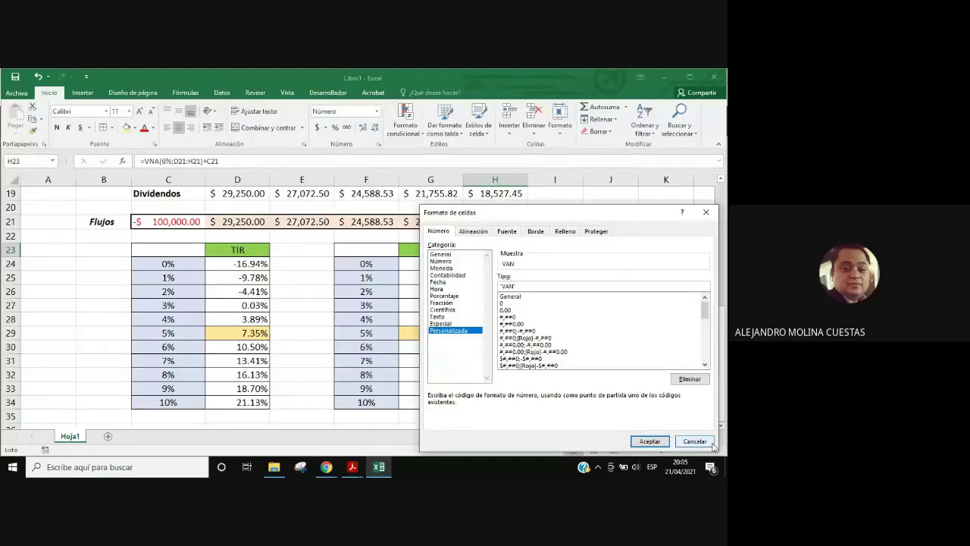
{"action": "key", "text": "Return"}
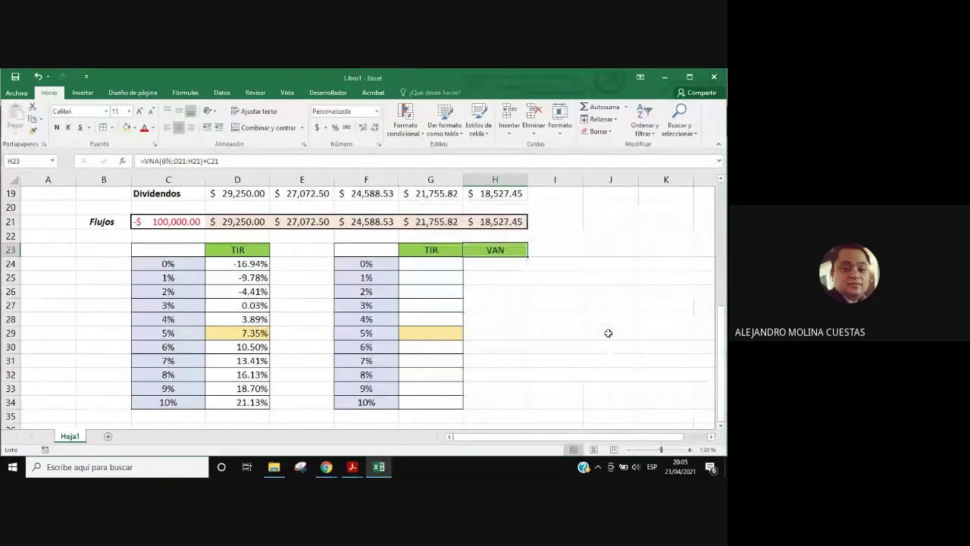
{"action": "left_click_drag", "start_coordinate": [495, 263], "coordinate": [493, 389]}
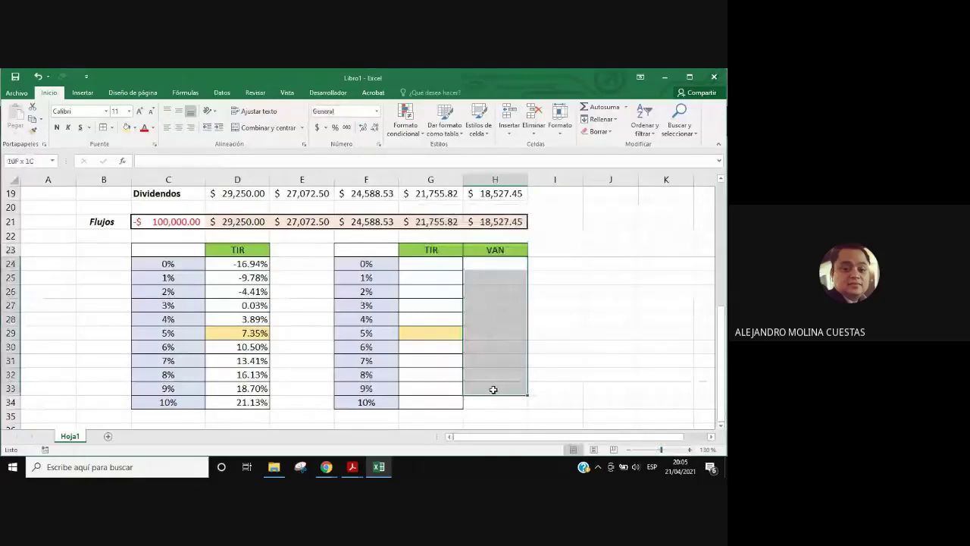
Step: Apply all borders to H24:H34 beneath the VAN heading
{"action": "left_click_drag", "start_coordinate": [493, 389], "coordinate": [494, 402]}
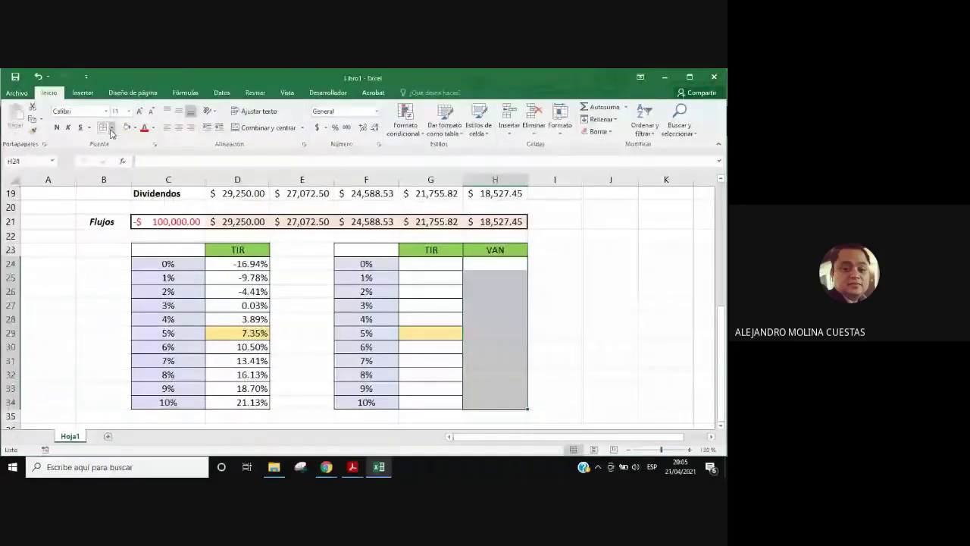
{"action": "left_click", "coordinate": [110, 128]}
{"action": "left_click", "coordinate": [610, 291]}
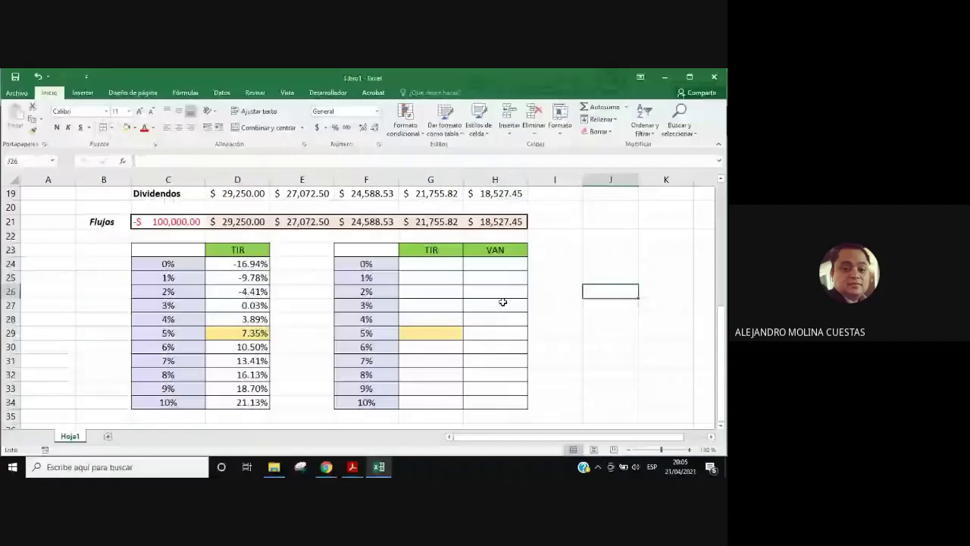
{"action": "mouse_move", "coordinate": [366, 250]}
{"action": "left_mouse_down"}
{"action": "mouse_move", "coordinate": [502, 365]}
{"action": "mouse_move", "coordinate": [500, 401]}
{"action": "left_mouse_up"}
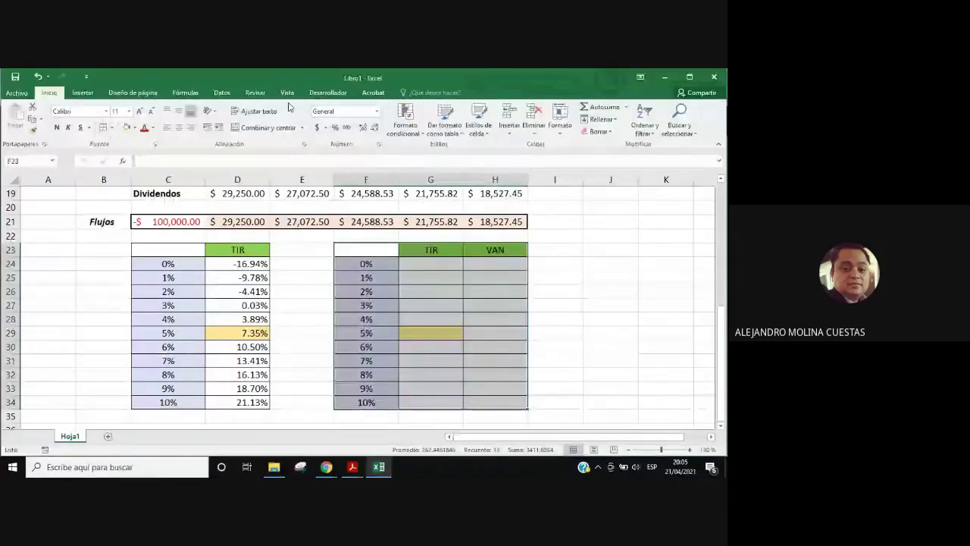
Step: Build the VAN data table with $B$6 as the column input cell
{"action": "left_click", "coordinate": [222, 93]}
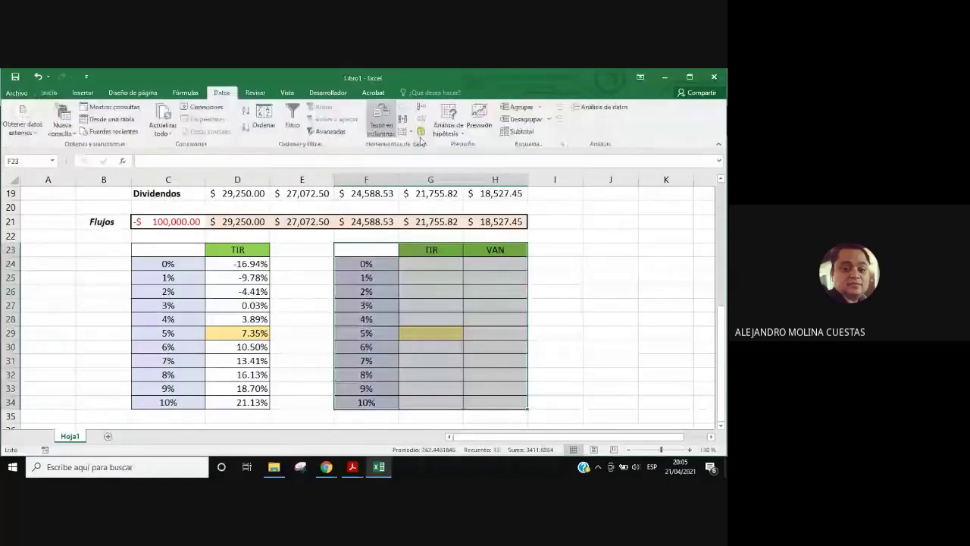
{"action": "left_click", "coordinate": [455, 129]}
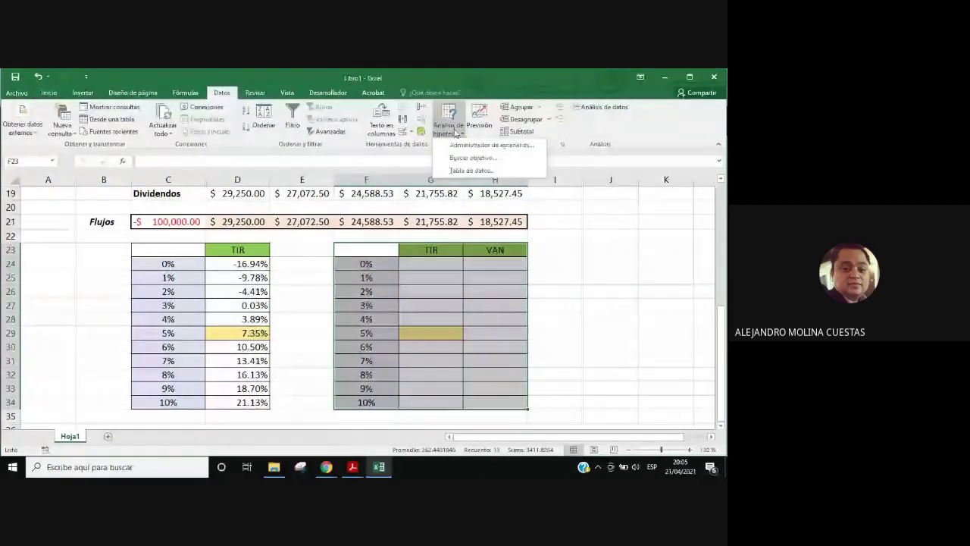
{"action": "left_click", "coordinate": [471, 170]}
{"action": "left_click_drag", "start_coordinate": [408, 266], "coordinate": [622, 270]}
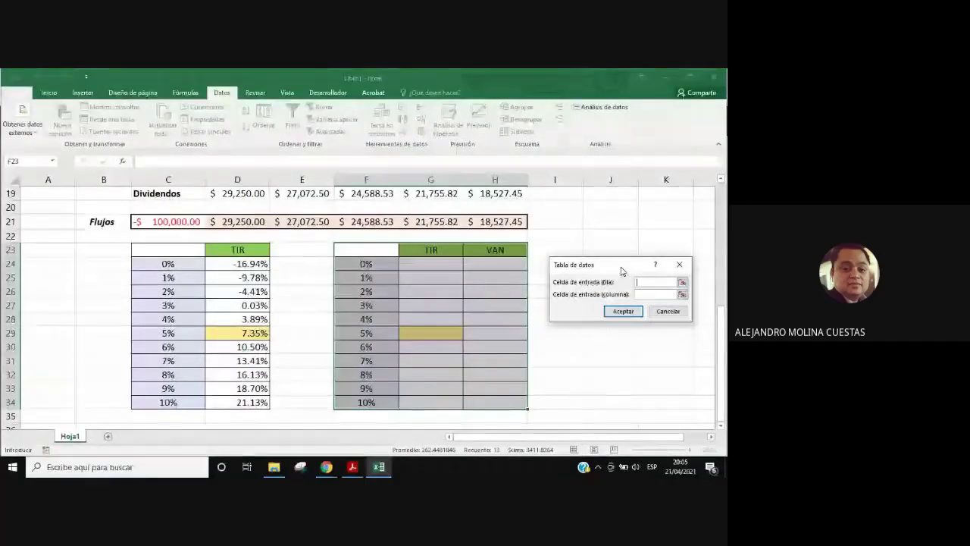
{"action": "left_click", "coordinate": [649, 294]}
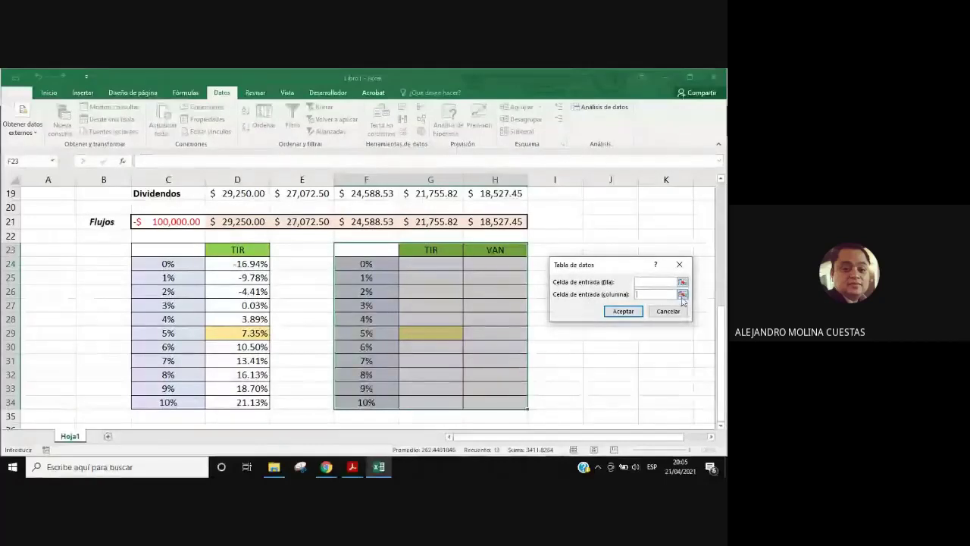
{"action": "left_click", "coordinate": [682, 295]}
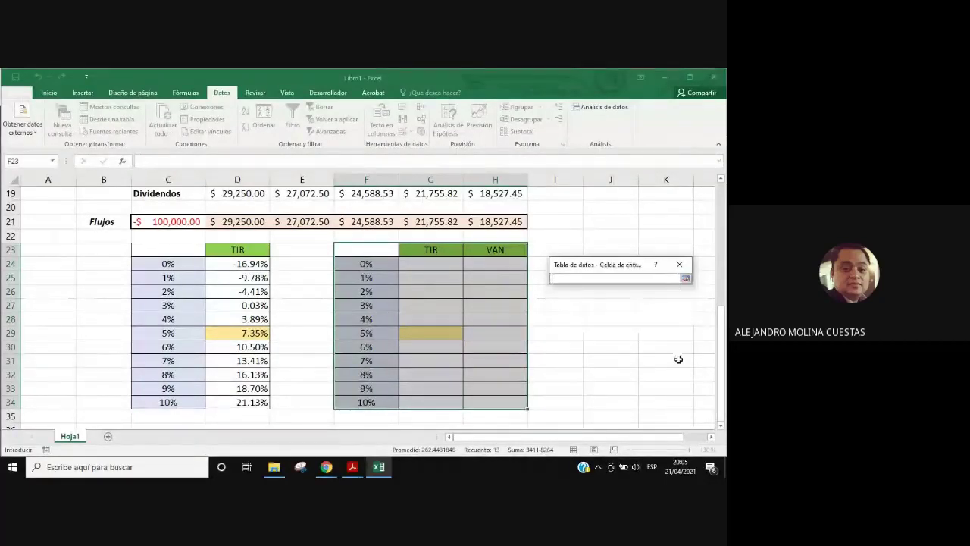
{"action": "left_click_drag", "start_coordinate": [721, 351], "coordinate": [722, 250]}
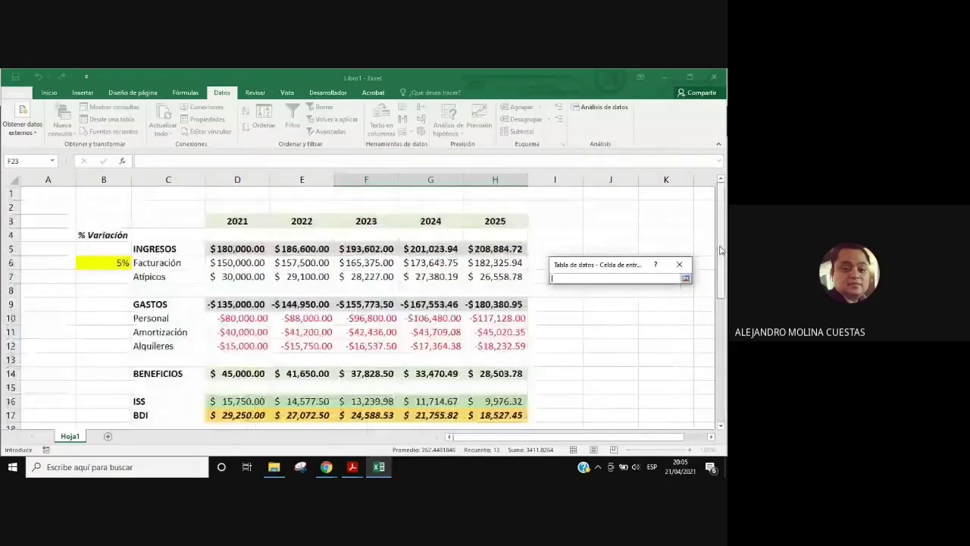
{"action": "type", "text": "$B$6"}
{"action": "key", "text": "Return"}
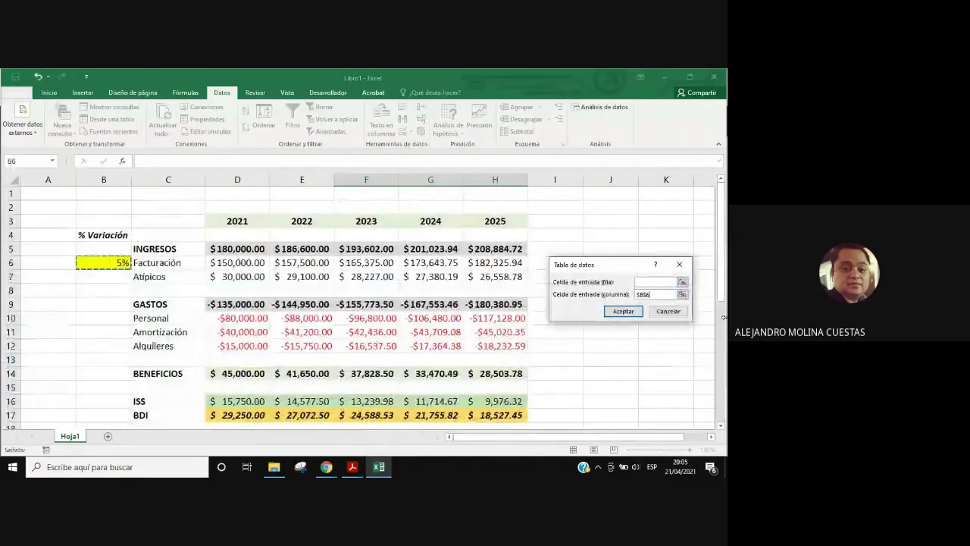
{"action": "key", "text": "Return"}
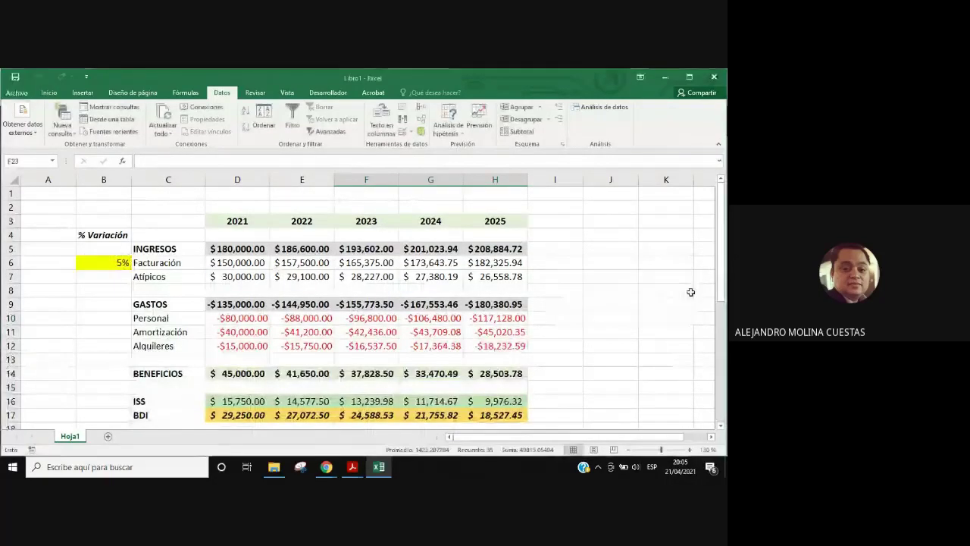
Step: Apply the Contabilidad accounting format to the VAN results H24:H34
{"action": "scroll", "coordinate": [690, 291], "scroll_direction": "down", "scroll_amount": 6}
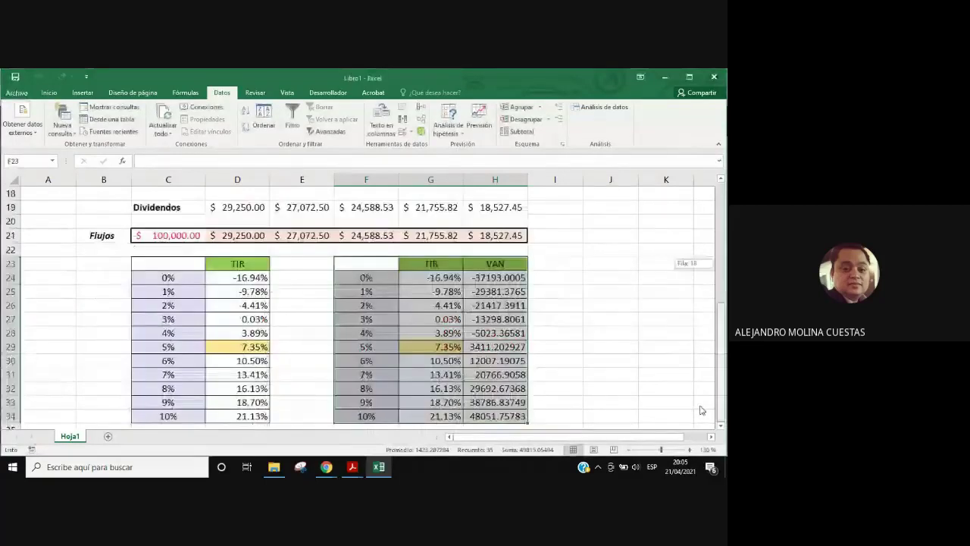
{"action": "left_click_drag", "start_coordinate": [432, 278], "coordinate": [437, 354]}
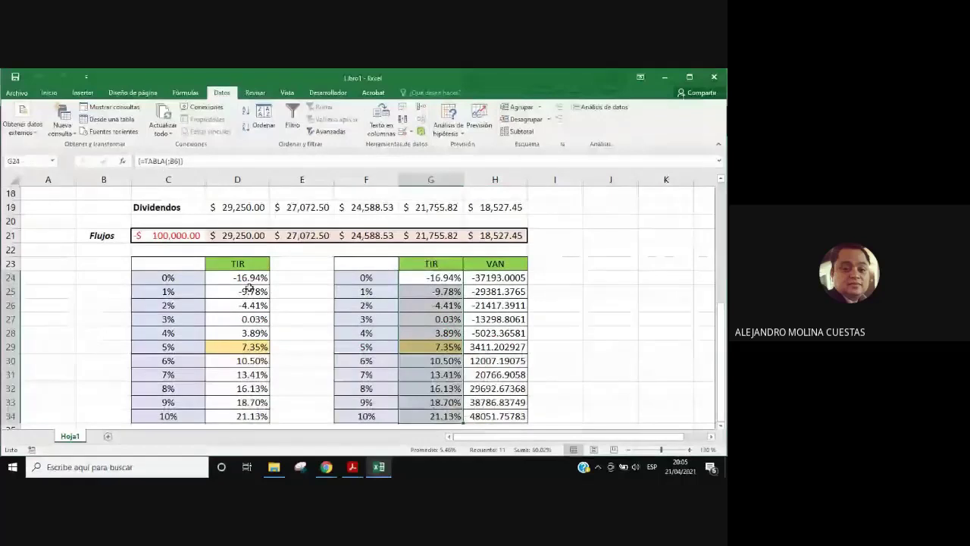
{"action": "left_click_drag", "start_coordinate": [436, 353], "coordinate": [241, 279]}
{"action": "left_click_drag", "start_coordinate": [493, 277], "coordinate": [494, 416]}
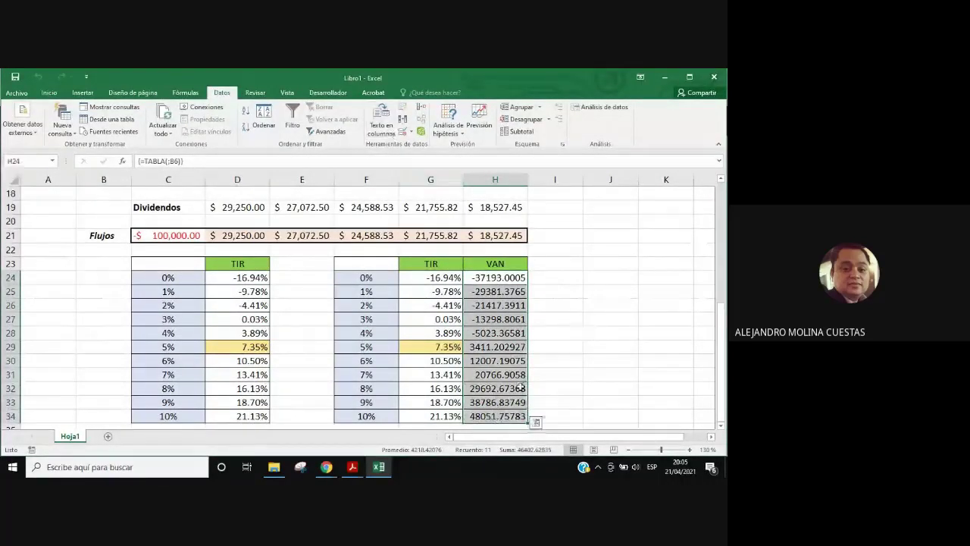
{"action": "left_click", "coordinate": [50, 93]}
{"action": "left_click", "coordinate": [318, 128]}
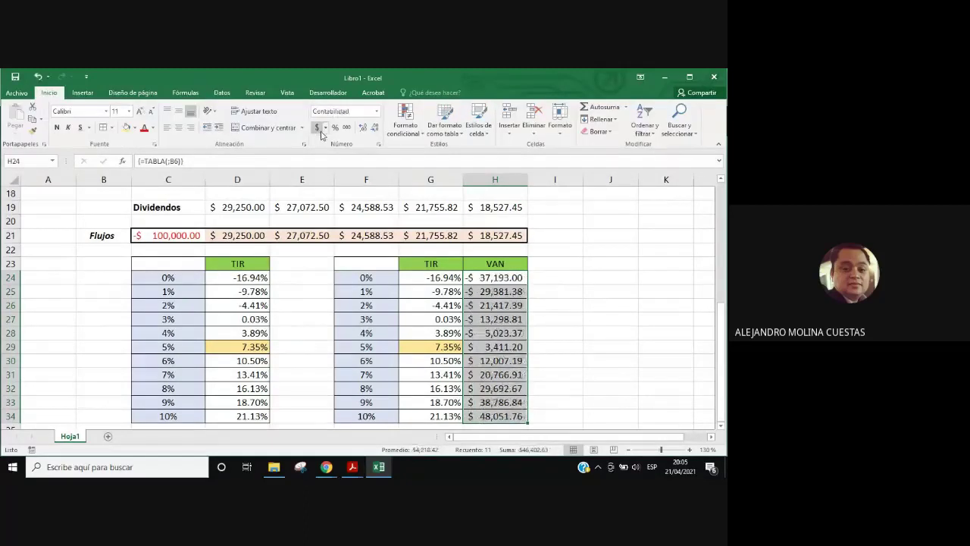
Step: Autofit column H to show the full VAN values, then check H23's formula
{"action": "double_click", "coordinate": [527, 179]}
{"action": "left_click", "coordinate": [589, 331]}
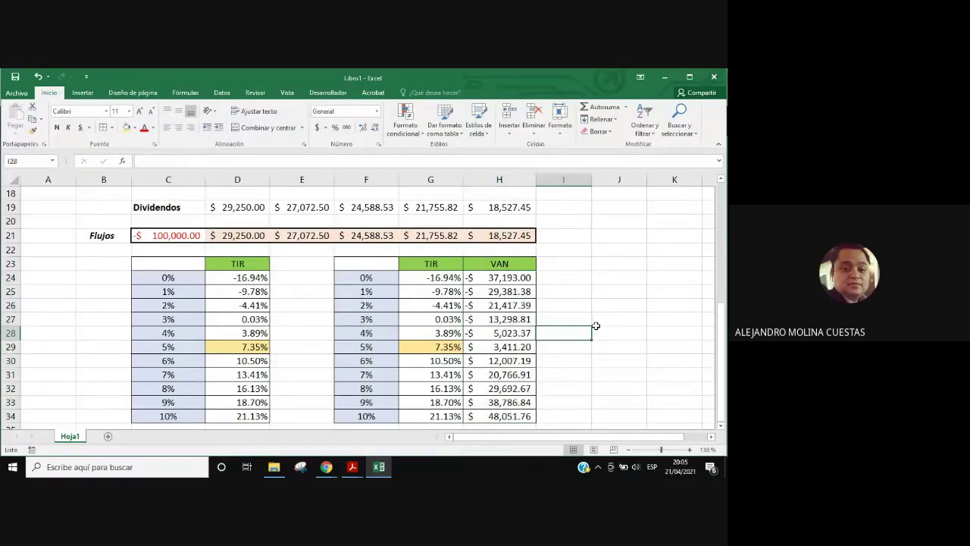
{"action": "scroll", "coordinate": [604, 329], "scroll_direction": "down", "scroll_amount": 1}
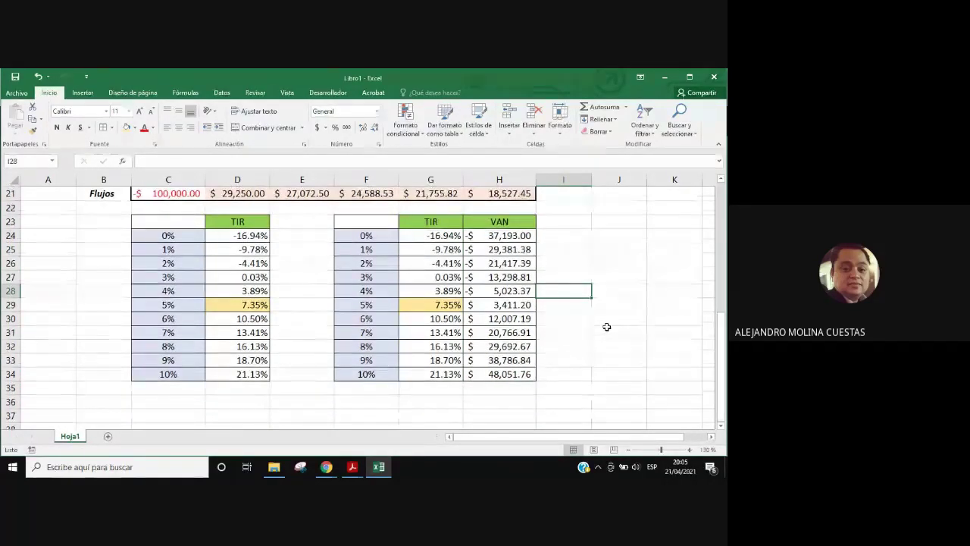
{"action": "left_click", "coordinate": [433, 223]}
{"action": "left_click", "coordinate": [505, 221], "text": "ctrl"}
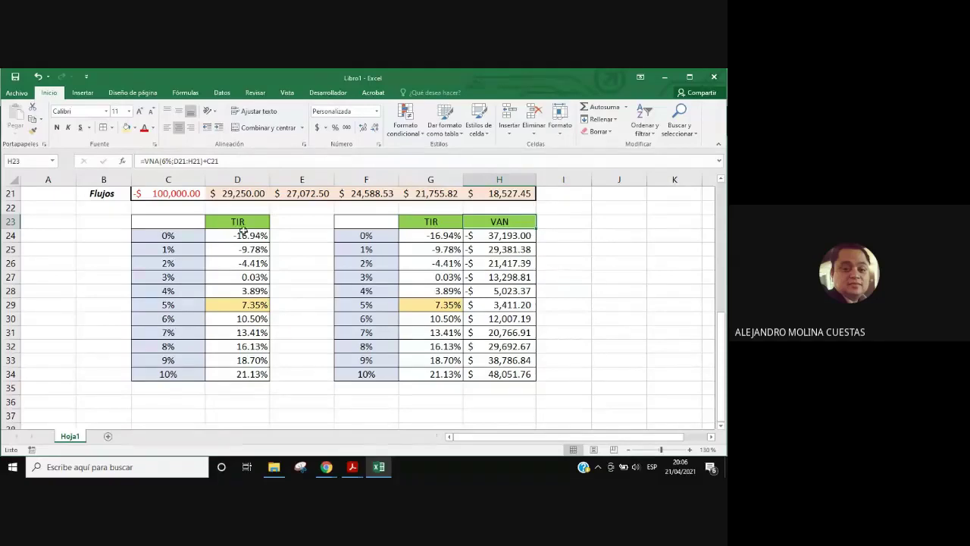
Step: Fill the 4% TIR result 3.89% in D28 light blue
{"action": "left_click_drag", "start_coordinate": [240, 235], "coordinate": [238, 373]}
{"action": "left_click", "coordinate": [282, 284]}
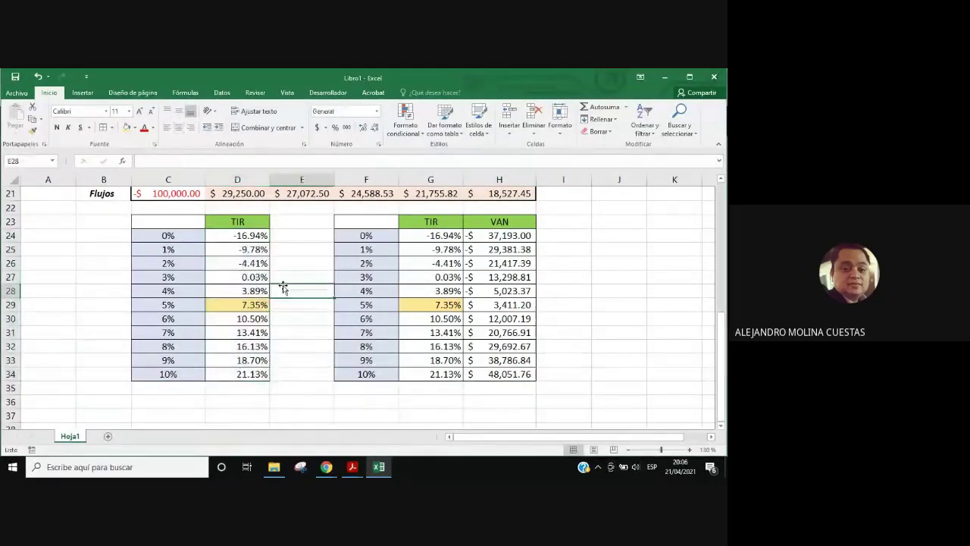
{"action": "left_click", "coordinate": [228, 289]}
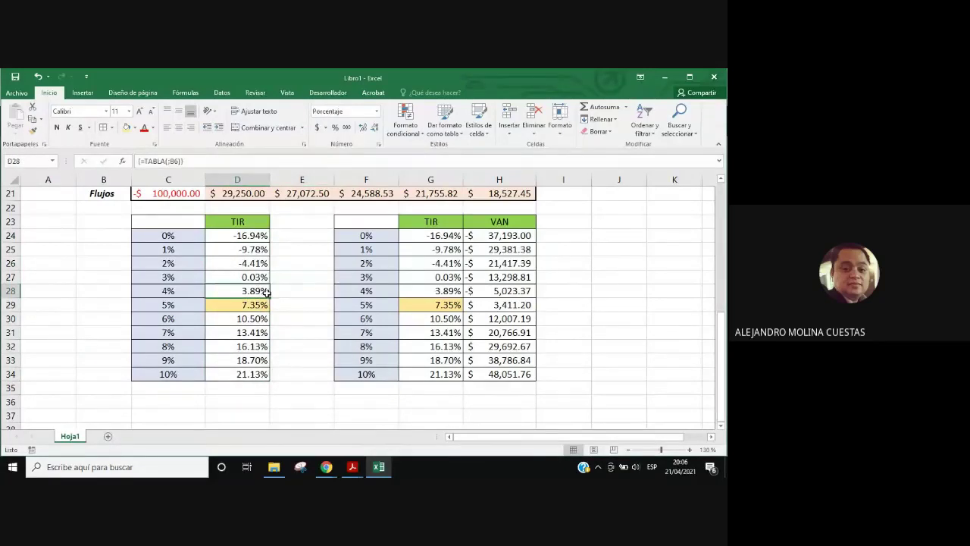
{"action": "left_click", "coordinate": [134, 127]}
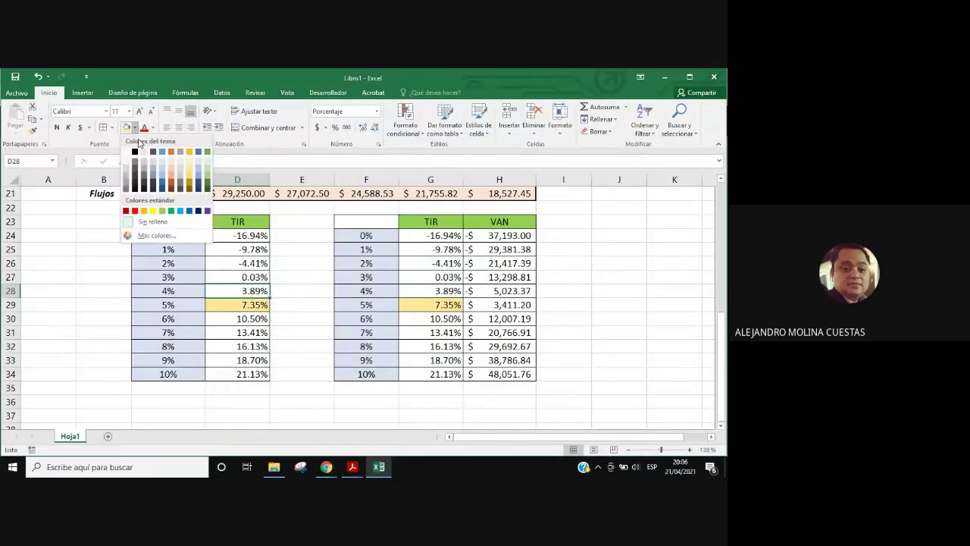
{"action": "left_click", "coordinate": [161, 163]}
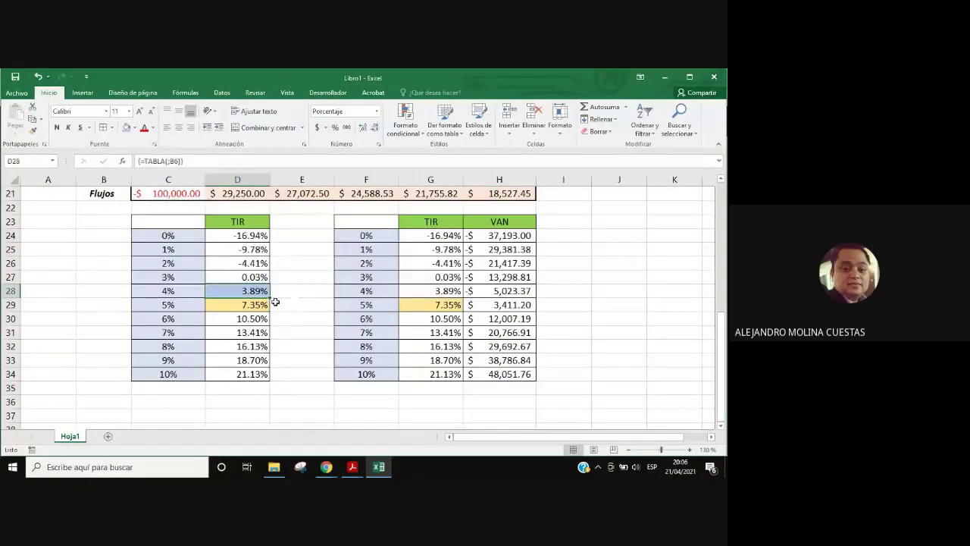
{"action": "left_click", "coordinate": [268, 301]}
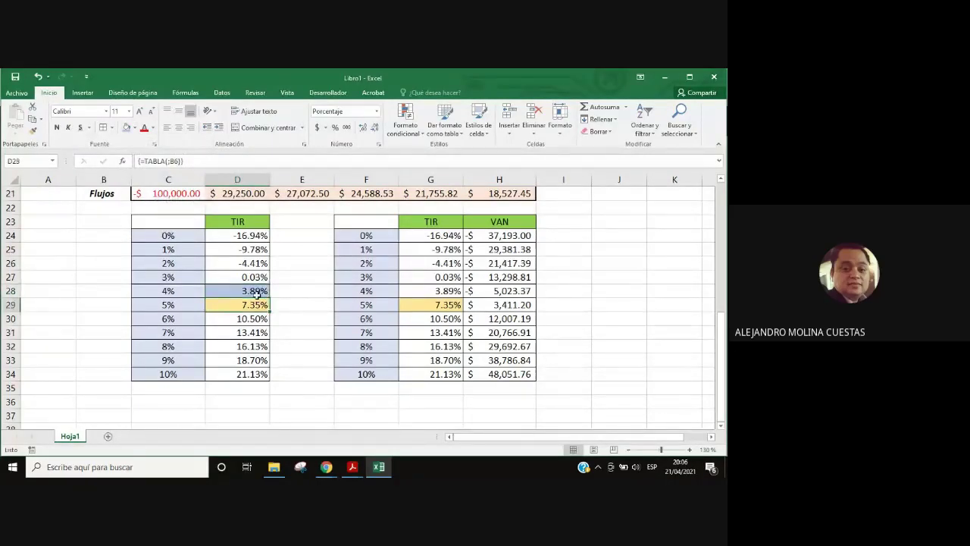
{"action": "left_click", "coordinate": [256, 292]}
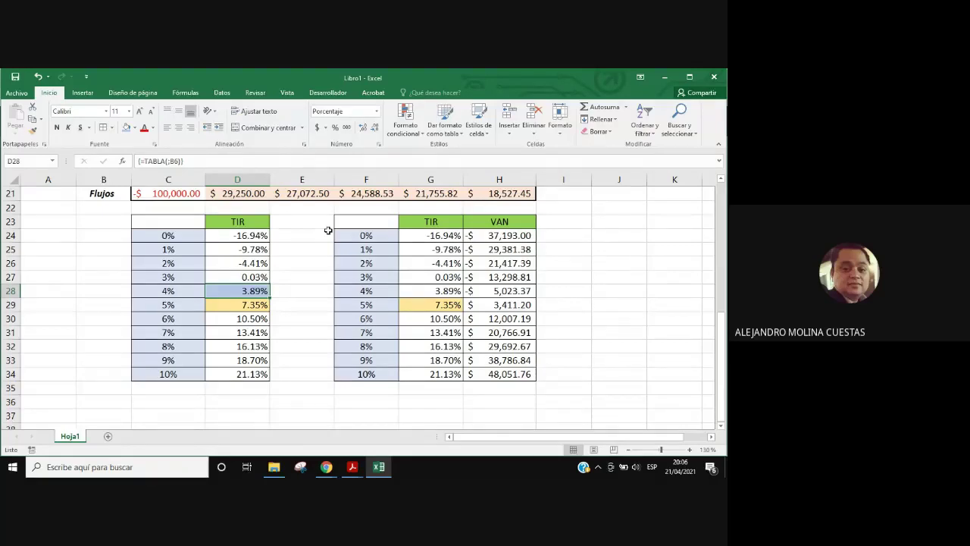
Step: Fill the 4% VAN value in H28 gold
{"action": "left_click", "coordinate": [504, 294]}
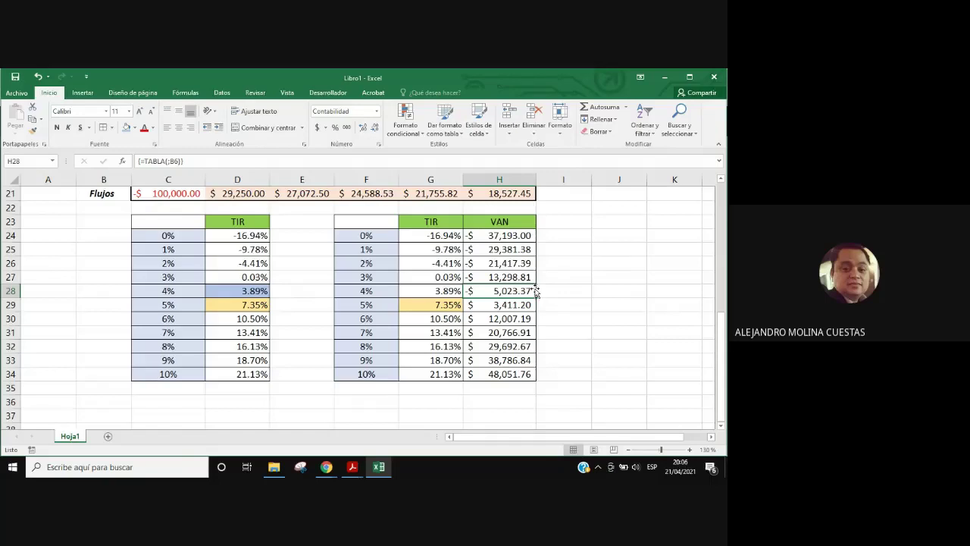
{"action": "left_click", "coordinate": [134, 128]}
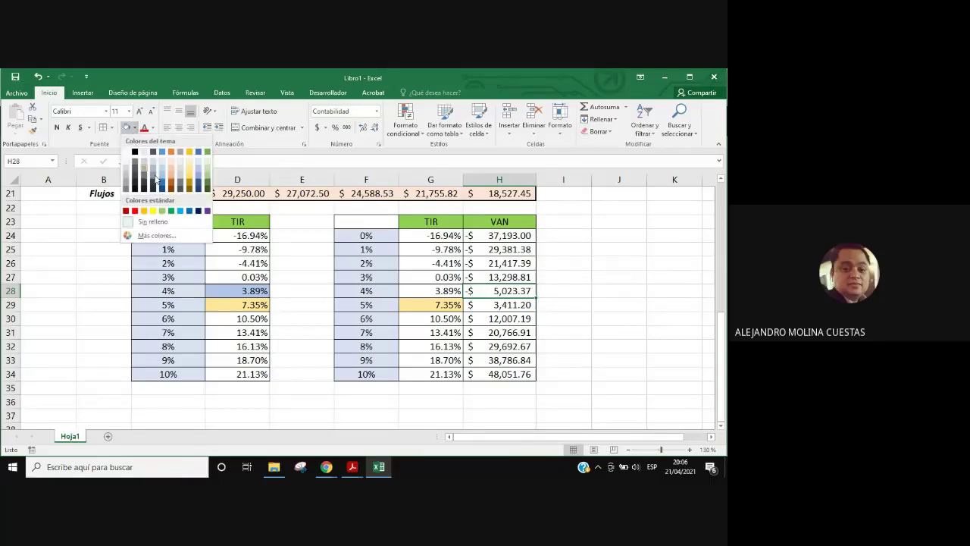
{"action": "left_click", "coordinate": [191, 173]}
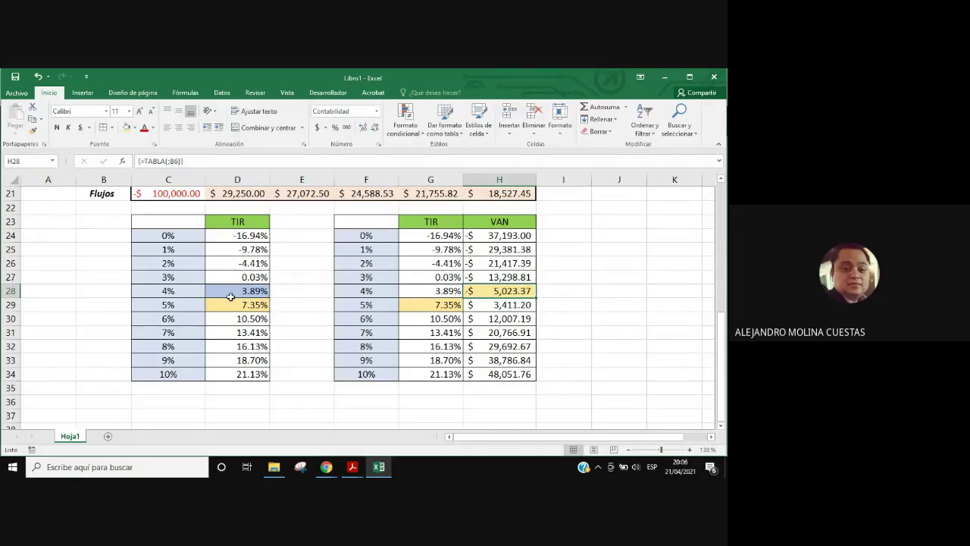
{"action": "left_click_drag", "start_coordinate": [158, 290], "coordinate": [243, 290]}
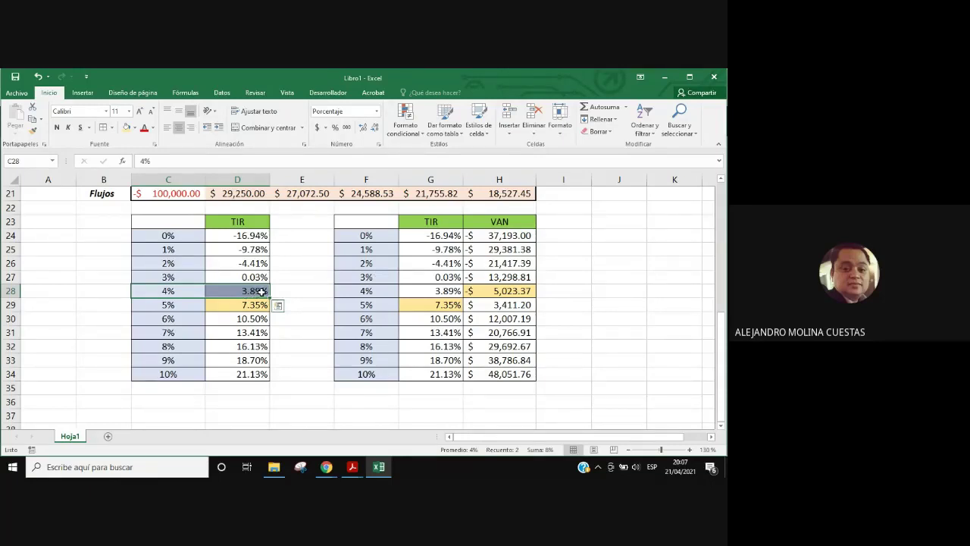
{"action": "left_click", "coordinate": [501, 290]}
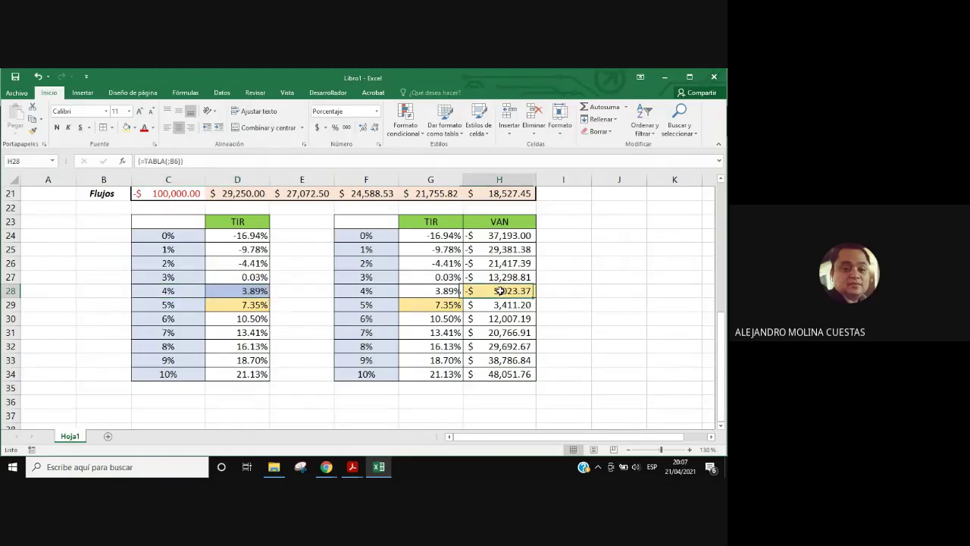
{"action": "left_click", "coordinate": [383, 291]}
{"action": "left_click_drag", "start_coordinate": [382, 291], "coordinate": [507, 292]}
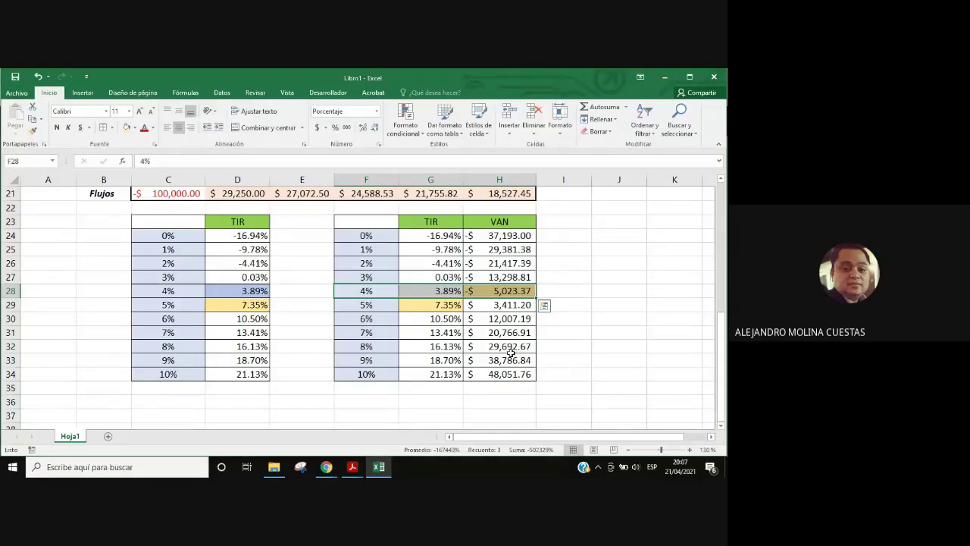
{"action": "scroll", "coordinate": [455, 318], "scroll_direction": "up", "scroll_amount": 4}
{"action": "scroll", "coordinate": [303, 287], "scroll_direction": "up", "scroll_amount": 3}
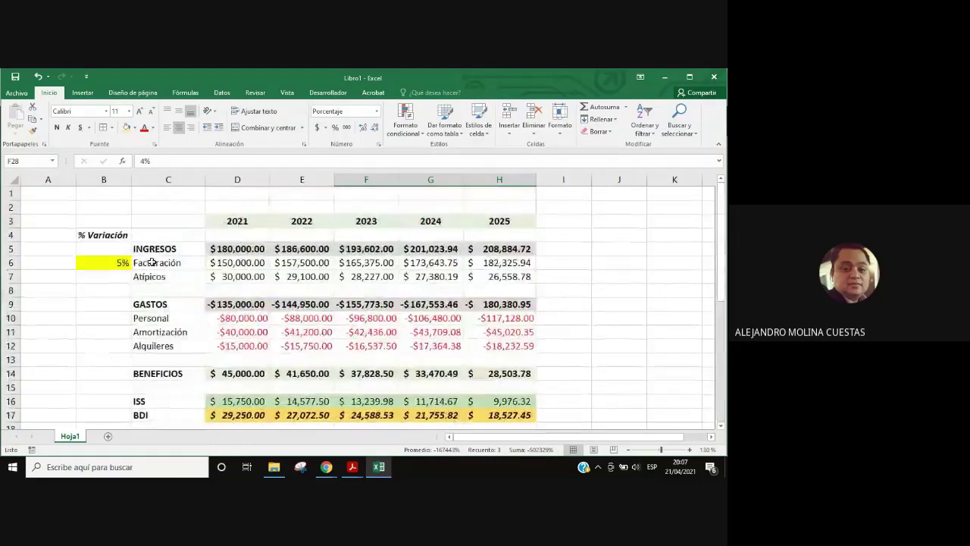
{"action": "left_click", "coordinate": [110, 262]}
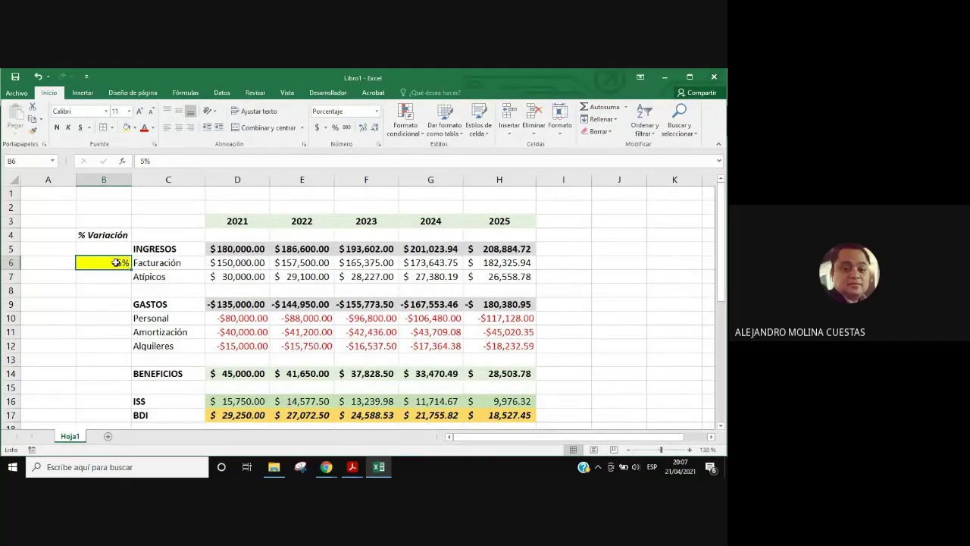
{"action": "left_click", "coordinate": [247, 262]}
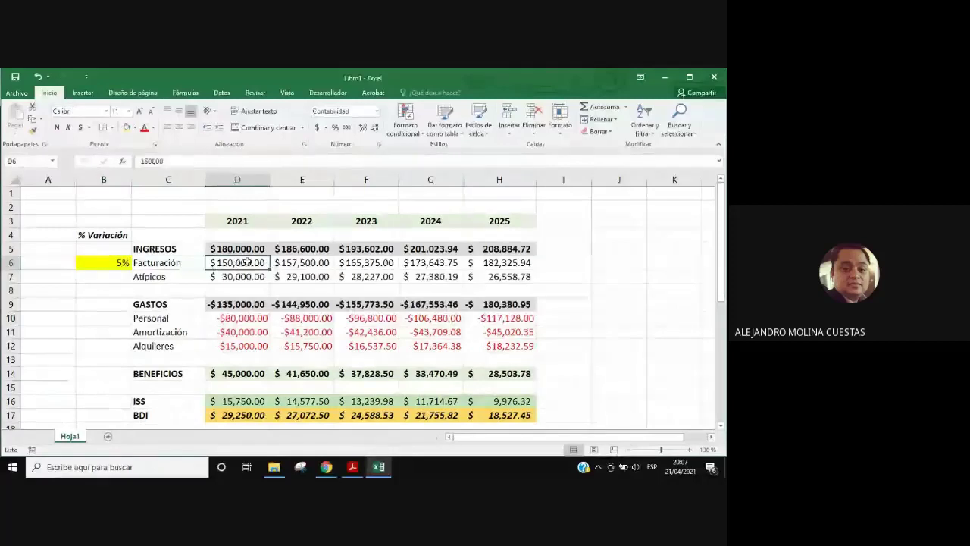
{"action": "left_click", "coordinate": [310, 262]}
{"action": "left_click", "coordinate": [375, 263]}
{"action": "left_click", "coordinate": [423, 262]}
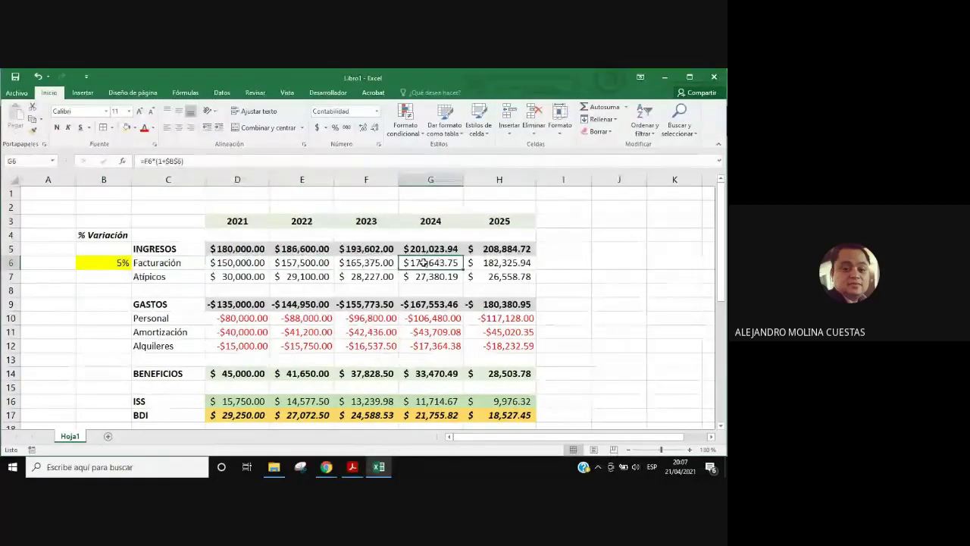
{"action": "left_click", "coordinate": [485, 263]}
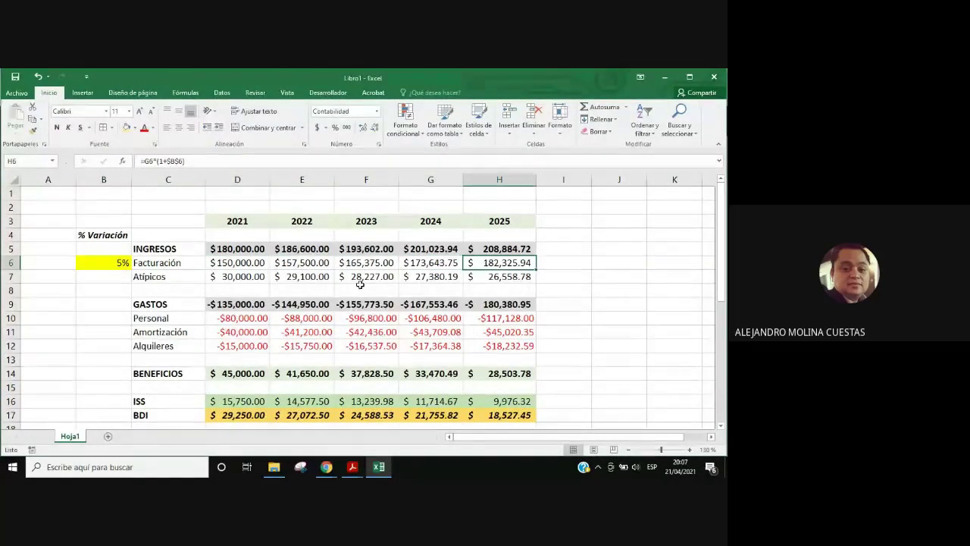
{"action": "left_click", "coordinate": [108, 262]}
{"action": "scroll", "coordinate": [493, 351], "scroll_direction": "down", "scroll_amount": 6}
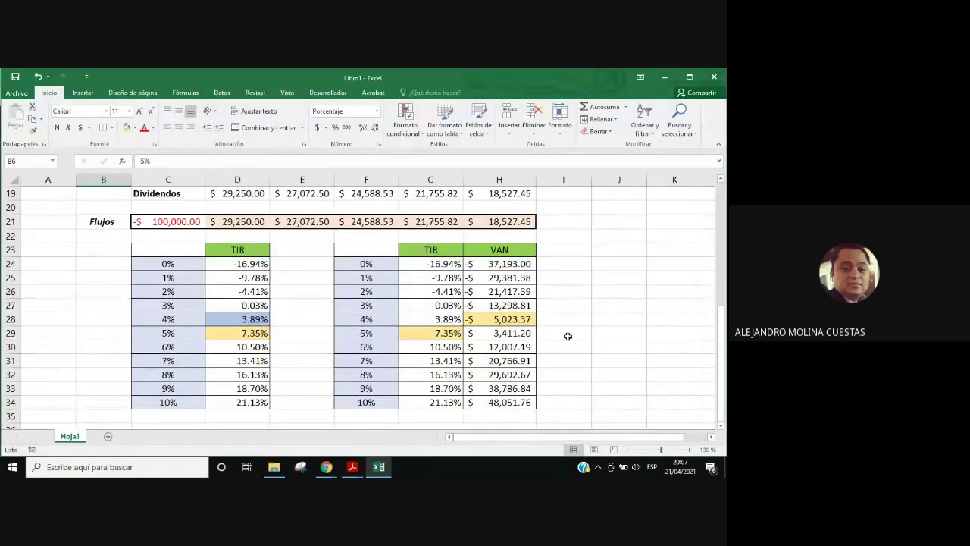
{"action": "left_click", "coordinate": [364, 334]}
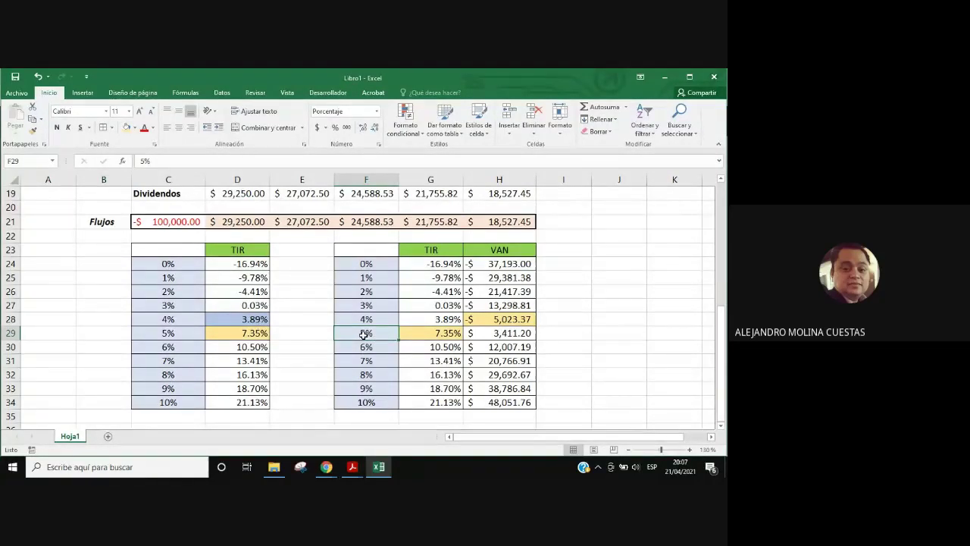
{"action": "left_click_drag", "start_coordinate": [364, 334], "coordinate": [499, 333]}
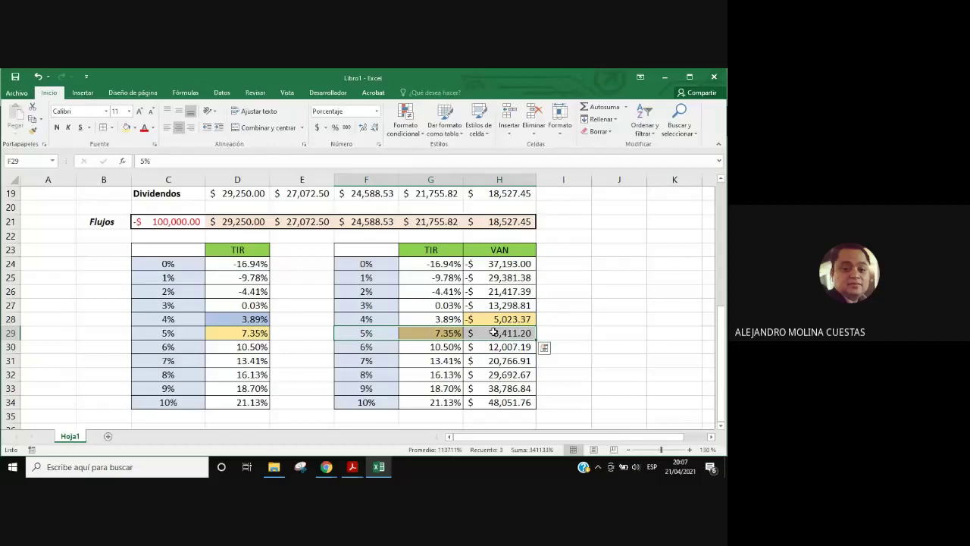
{"action": "left_click", "coordinate": [500, 332]}
{"action": "left_click", "coordinate": [437, 334]}
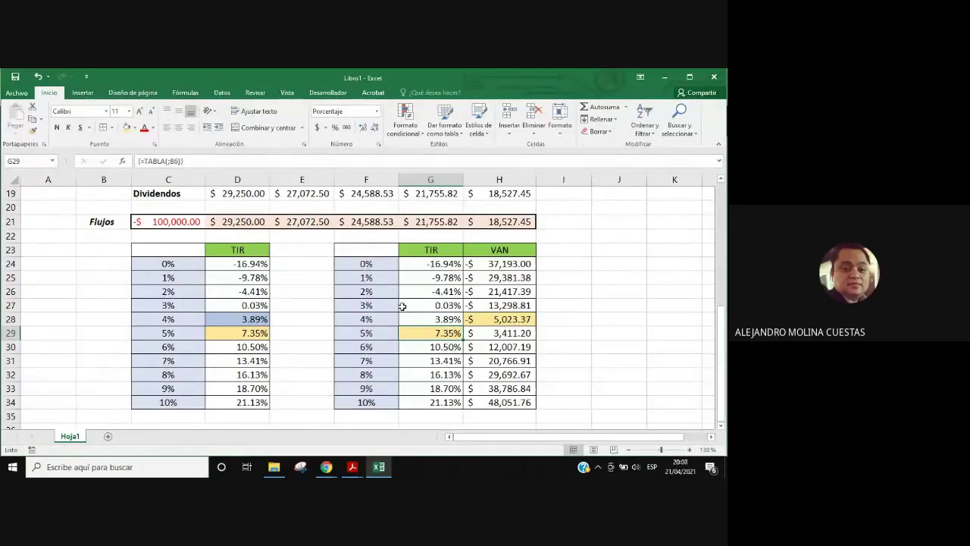
{"action": "left_click_drag", "start_coordinate": [367, 250], "coordinate": [499, 394]}
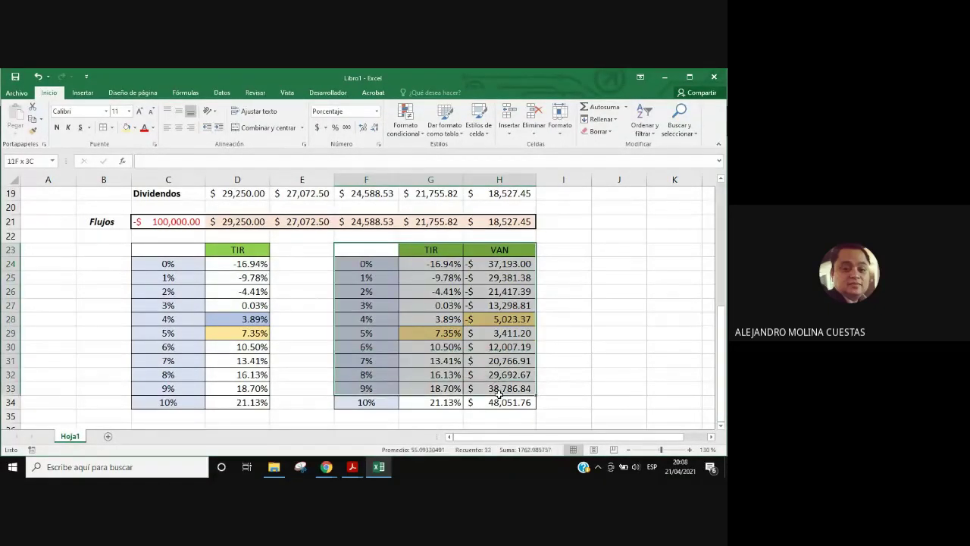
{"action": "left_click", "coordinate": [436, 265]}
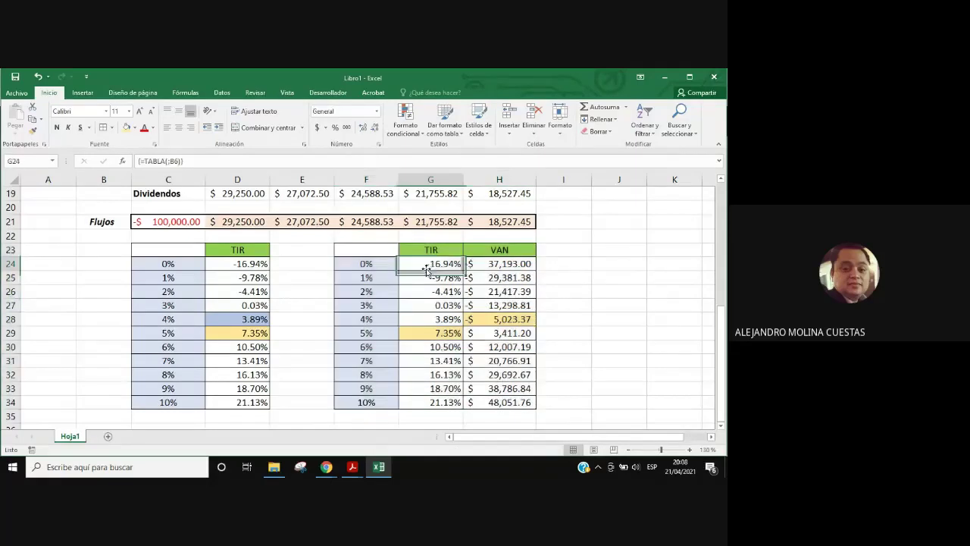
{"action": "left_click", "coordinate": [482, 264]}
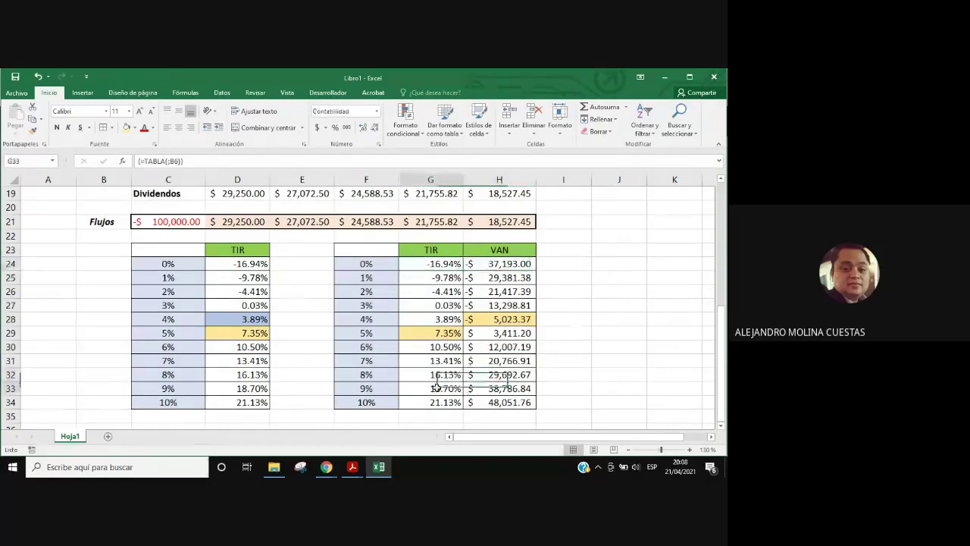
{"action": "left_click", "coordinate": [500, 402]}
{"action": "left_click", "coordinate": [366, 388]}
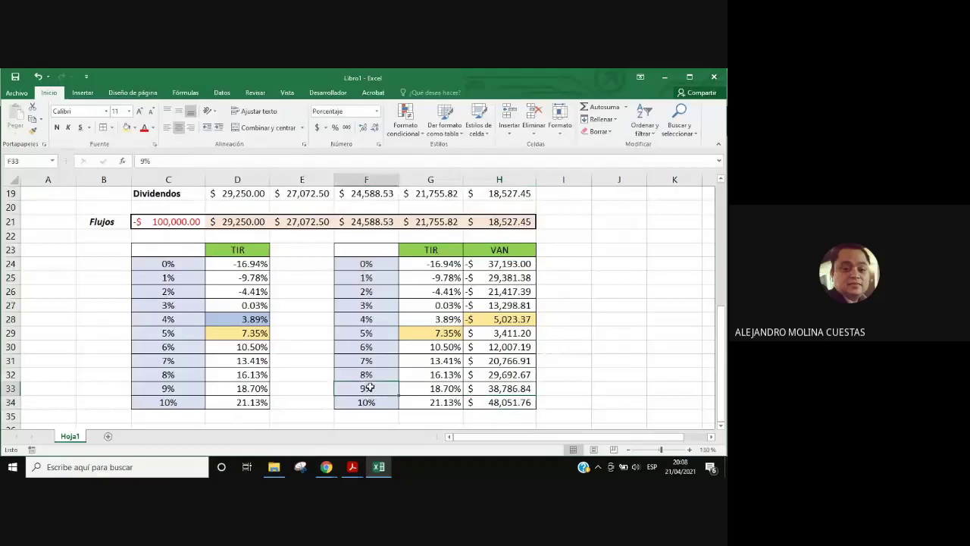
{"action": "left_click", "coordinate": [369, 374]}
{"action": "left_click", "coordinate": [367, 360]}
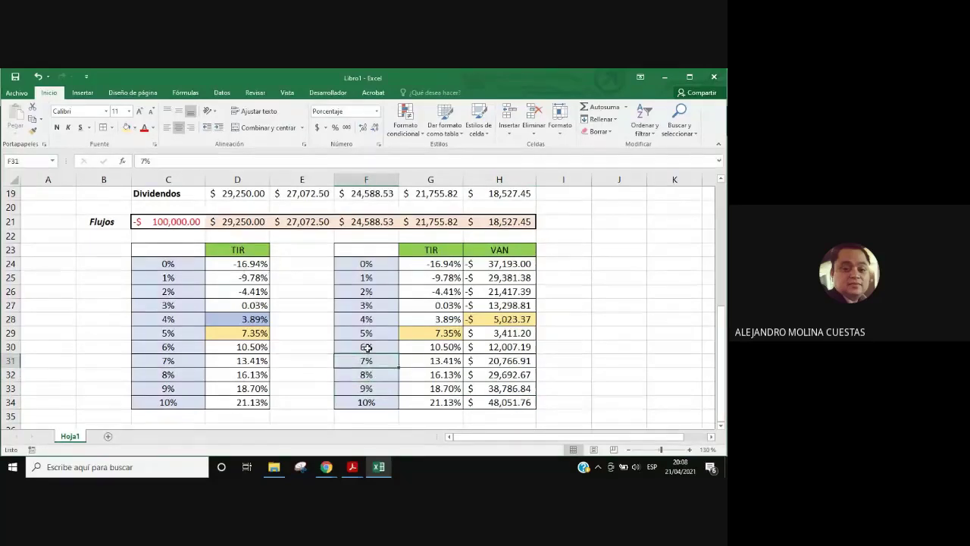
{"action": "left_click", "coordinate": [366, 346]}
{"action": "left_click", "coordinate": [366, 333]}
{"action": "left_click", "coordinate": [366, 319]}
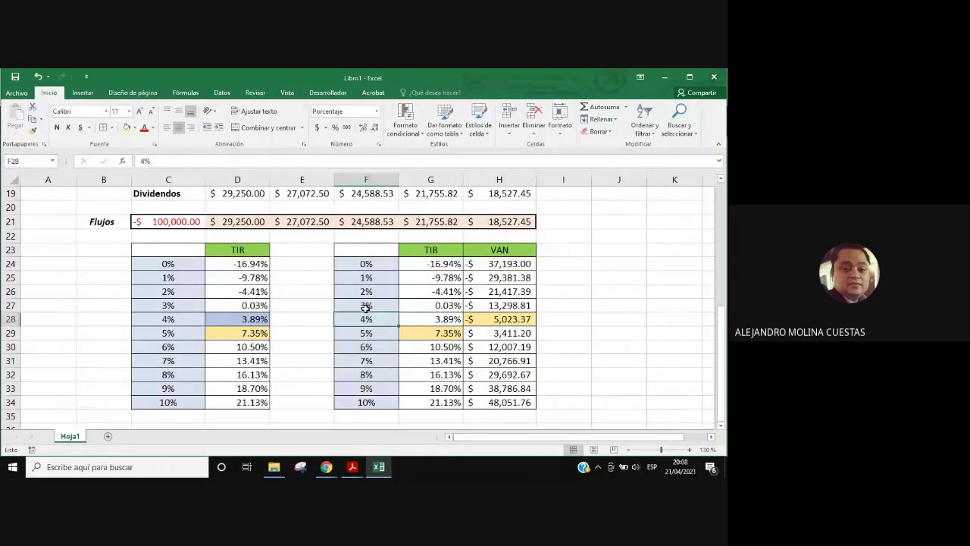
{"action": "left_click", "coordinate": [366, 306]}
{"action": "left_click", "coordinate": [366, 263]}
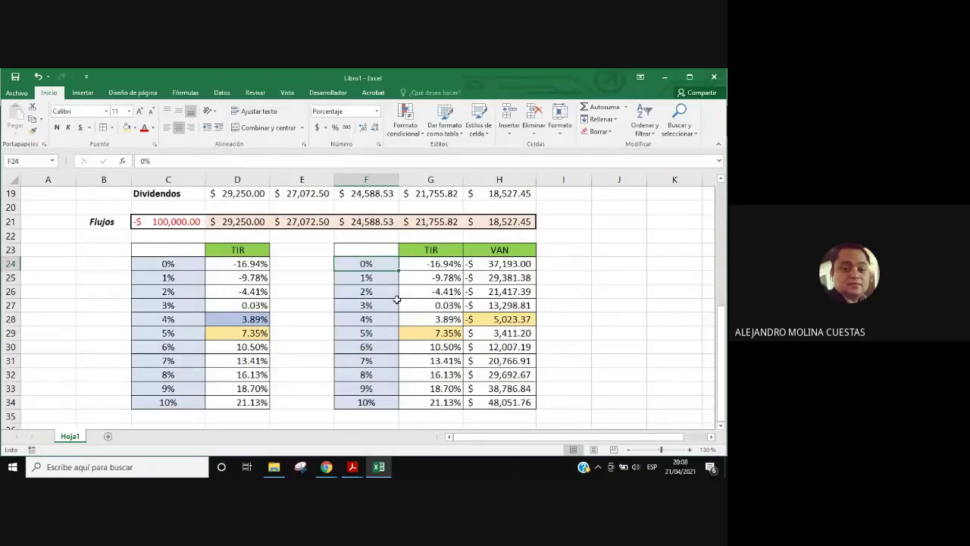
Step: Copy Hoja1 to the end of the workbook and name the copy Hoja2
{"action": "scroll", "coordinate": [396, 300], "scroll_direction": "up", "scroll_amount": 2}
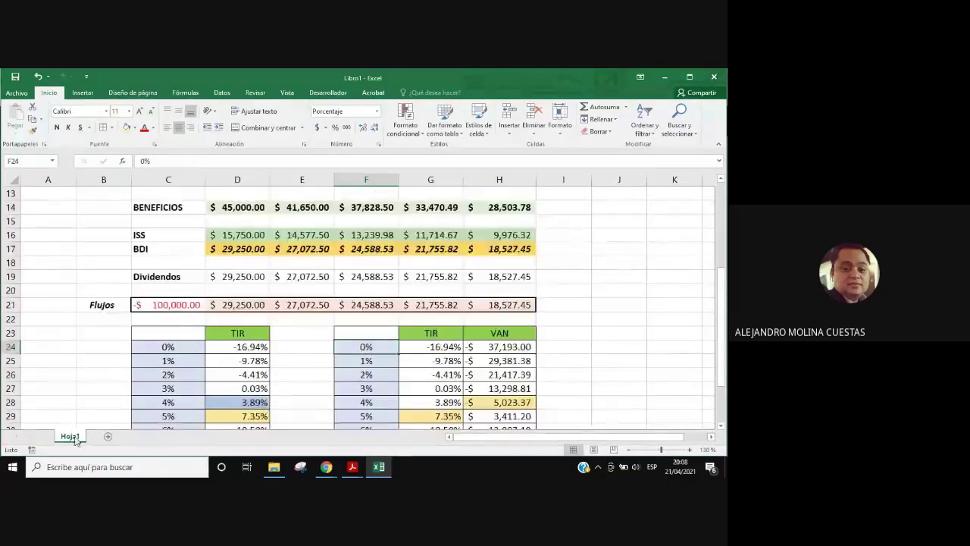
{"action": "right_click", "coordinate": [72, 437]}
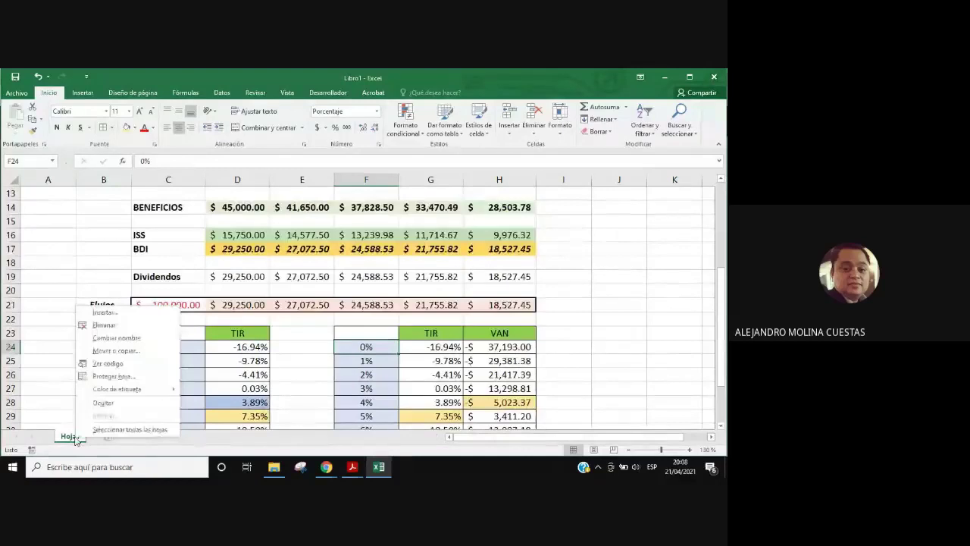
{"action": "left_click", "coordinate": [117, 351]}
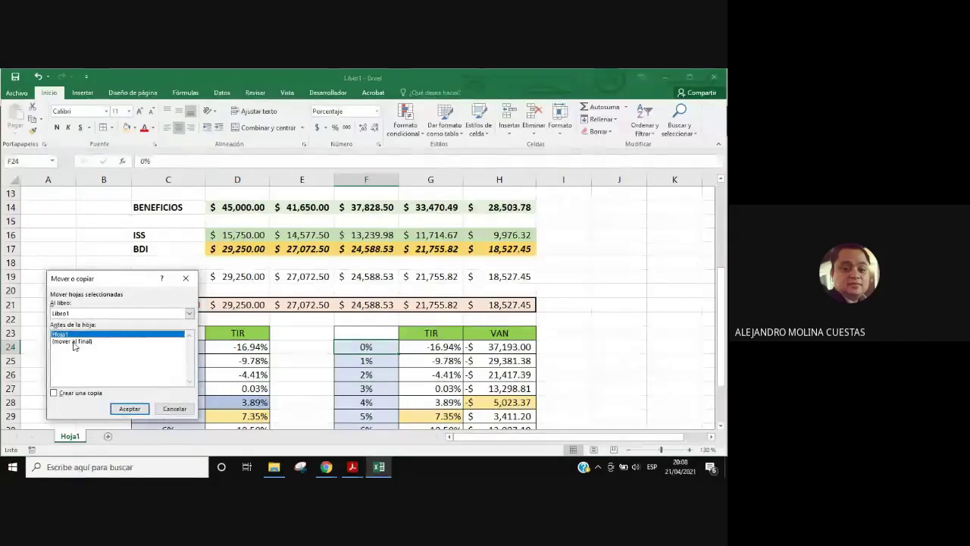
{"action": "left_click", "coordinate": [77, 341]}
{"action": "left_click", "coordinate": [74, 394]}
{"action": "left_click", "coordinate": [128, 409]}
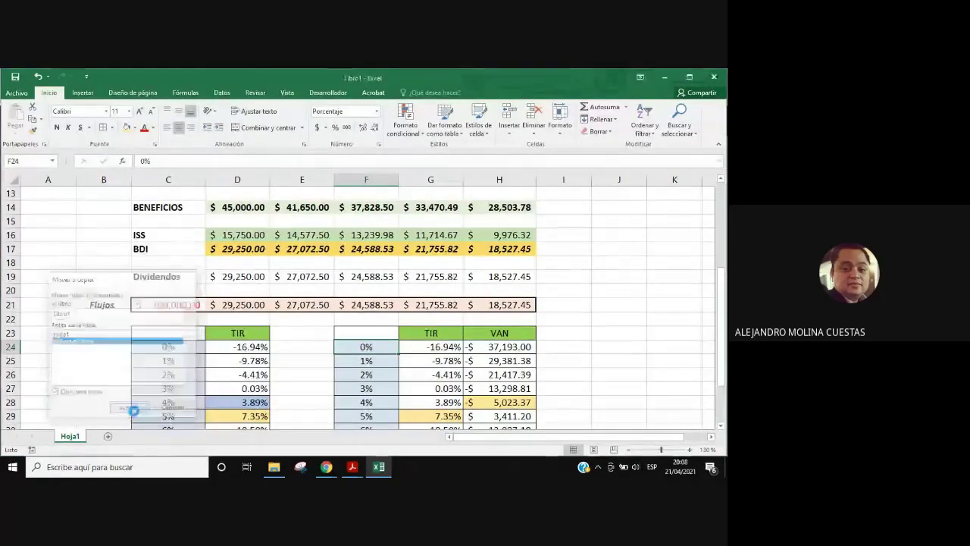
{"action": "double_click", "coordinate": [108, 436]}
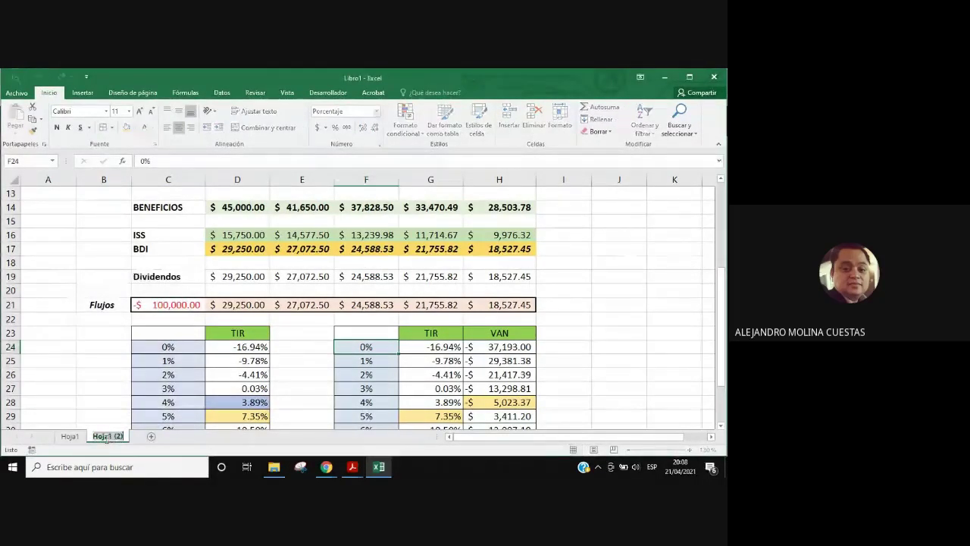
{"action": "left_click_drag", "start_coordinate": [110, 435], "coordinate": [134, 439]}
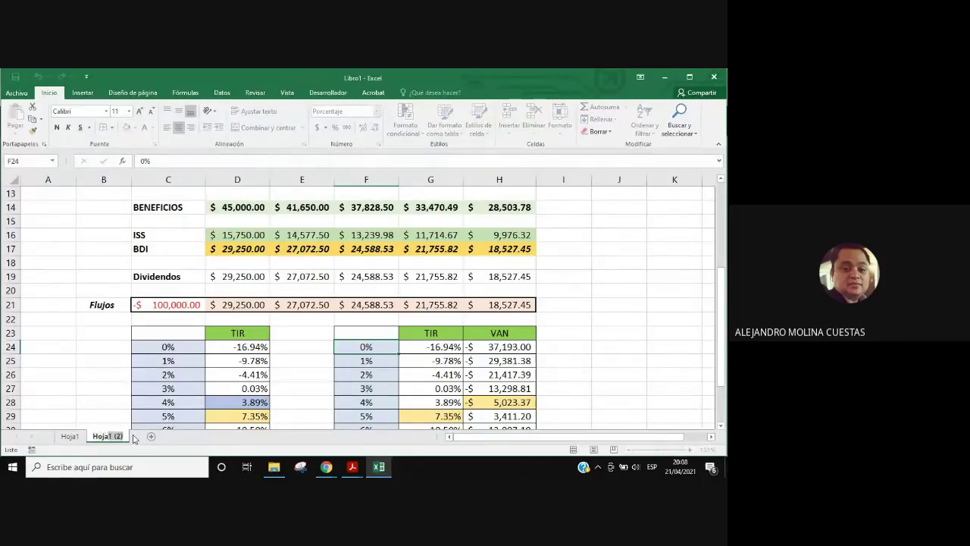
{"action": "type", "text": "2"}
{"action": "left_click", "coordinate": [85, 375]}
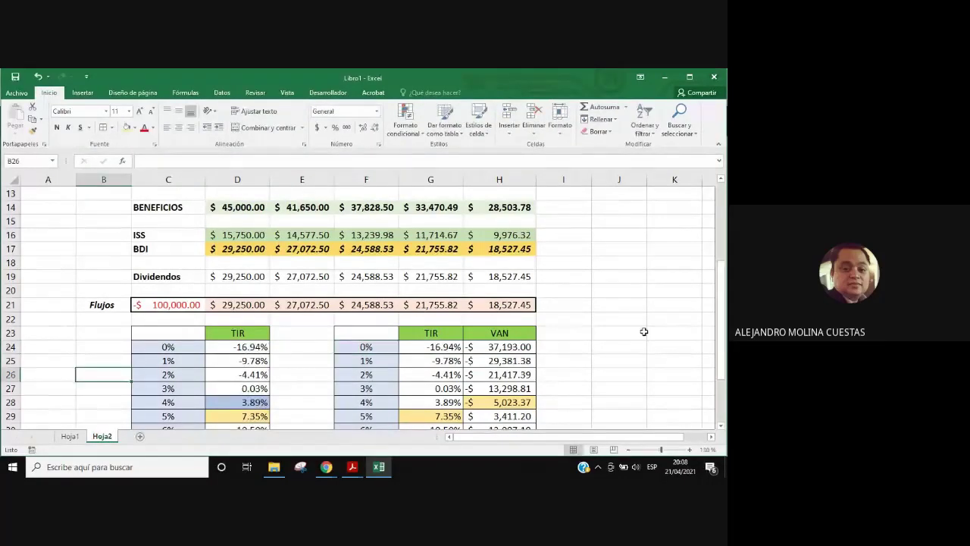
Step: Clear the TIR and VAN tables from rows 23–34 on Hoja2
{"action": "scroll", "coordinate": [644, 331], "scroll_direction": "up", "scroll_amount": 3}
{"action": "scroll", "coordinate": [487, 318], "scroll_direction": "down", "scroll_amount": 4}
{"action": "scroll", "coordinate": [486, 318], "scroll_direction": "down", "scroll_amount": 1}
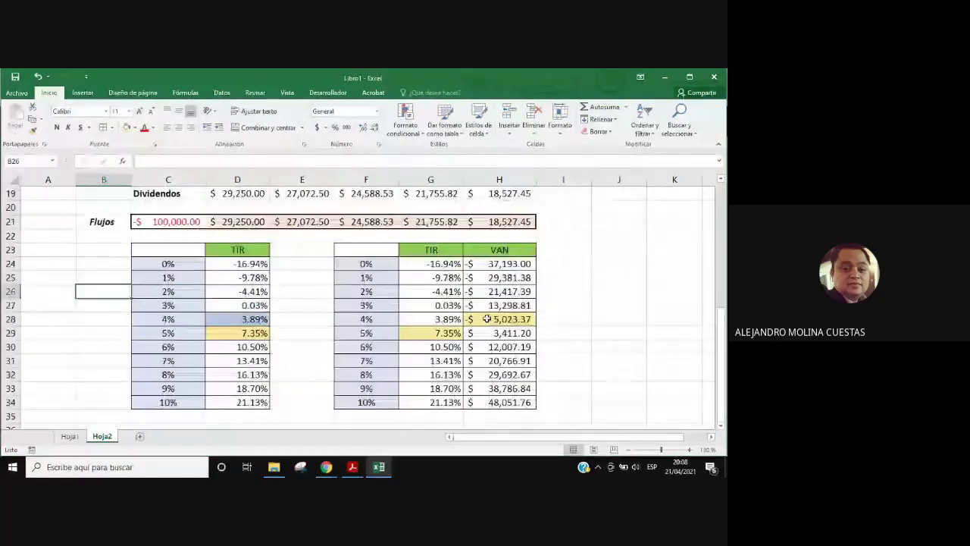
{"action": "left_click_drag", "start_coordinate": [17, 249], "coordinate": [13, 402]}
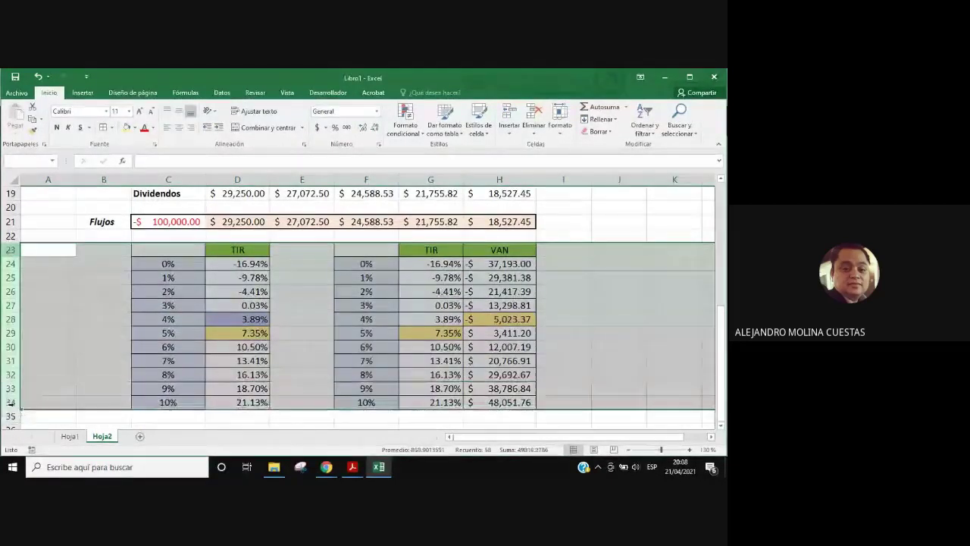
{"action": "right_click", "coordinate": [10, 332]}
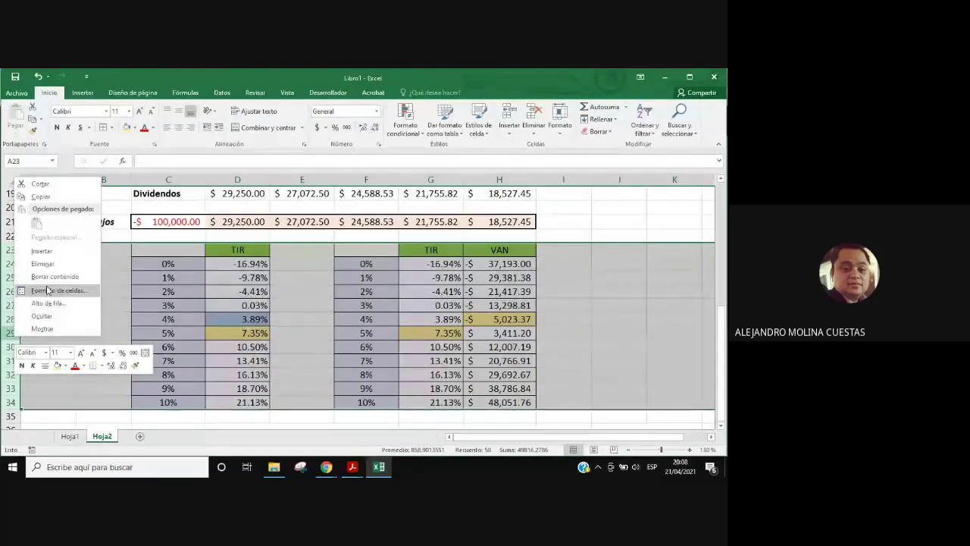
{"action": "key", "text": "Escape"}
{"action": "key", "text": "Delete"}
{"action": "left_click", "coordinate": [455, 274]}
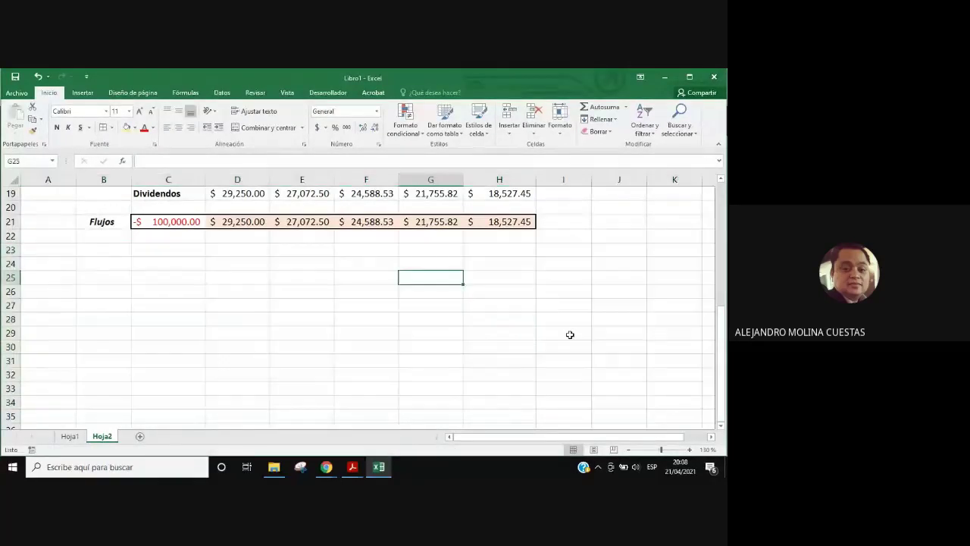
{"action": "scroll", "coordinate": [570, 334], "scroll_direction": "up", "scroll_amount": 5}
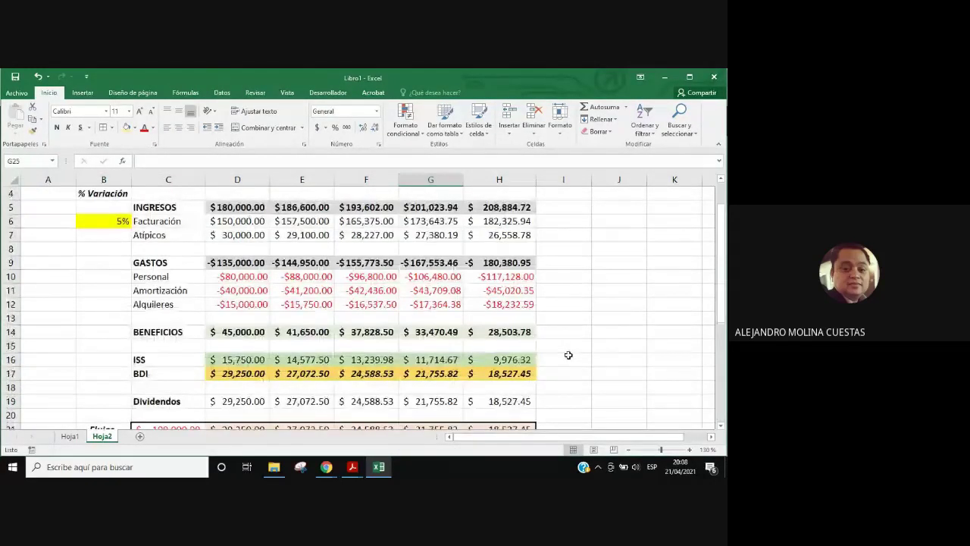
Step: Switch to Chrome's Emultiple.pdf and scroll to the TIR/VAN table on page 11
{"action": "left_click", "coordinate": [326, 466]}
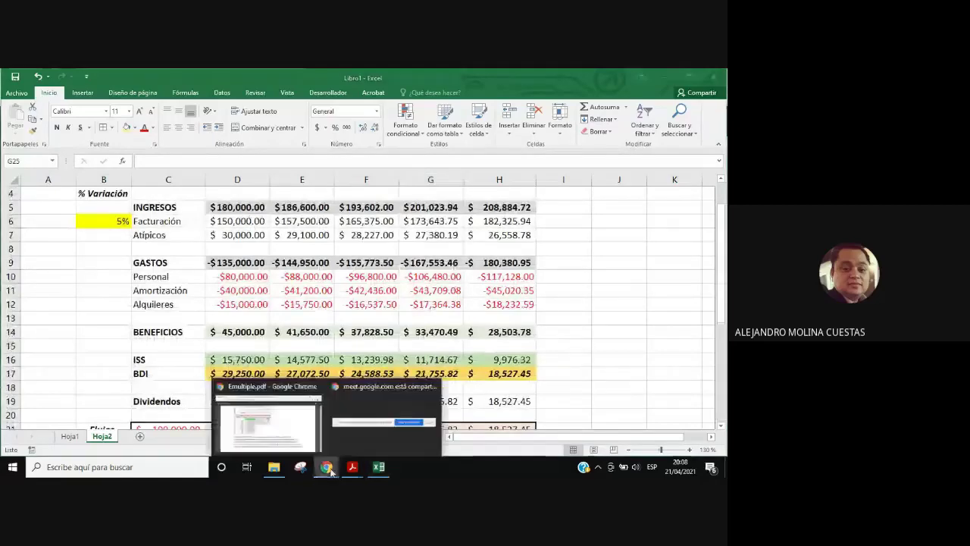
{"action": "left_click", "coordinate": [281, 430]}
{"action": "scroll", "coordinate": [457, 371], "scroll_direction": "down", "scroll_amount": 3}
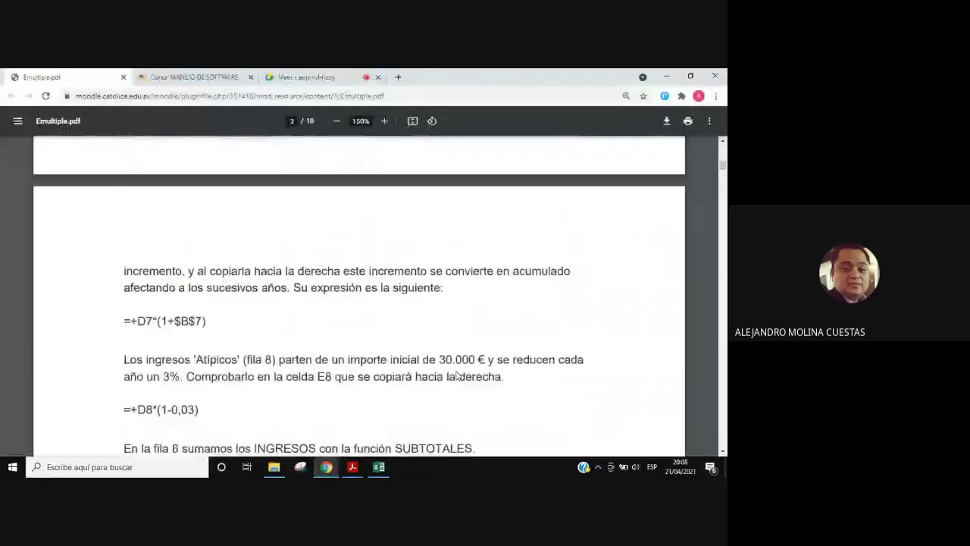
{"action": "scroll", "coordinate": [457, 371], "scroll_direction": "down", "scroll_amount": 5}
{"action": "scroll", "coordinate": [458, 373], "scroll_direction": "down", "scroll_amount": 5}
{"action": "scroll", "coordinate": [458, 376], "scroll_direction": "down", "scroll_amount": 5}
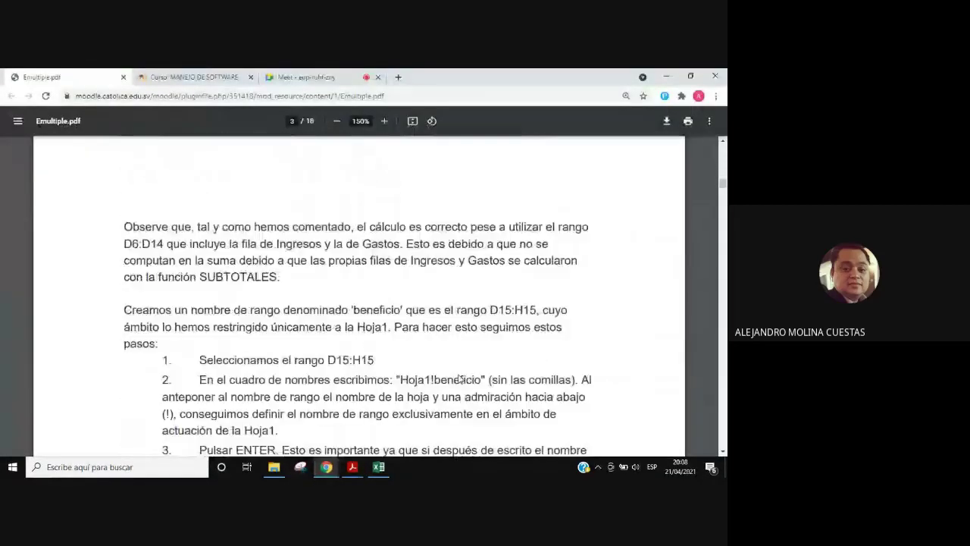
{"action": "scroll", "coordinate": [458, 379], "scroll_direction": "down", "scroll_amount": 5}
{"action": "scroll", "coordinate": [458, 379], "scroll_direction": "down", "scroll_amount": 3}
{"action": "scroll", "coordinate": [457, 379], "scroll_direction": "down", "scroll_amount": 5}
{"action": "scroll", "coordinate": [458, 378], "scroll_direction": "down", "scroll_amount": 2}
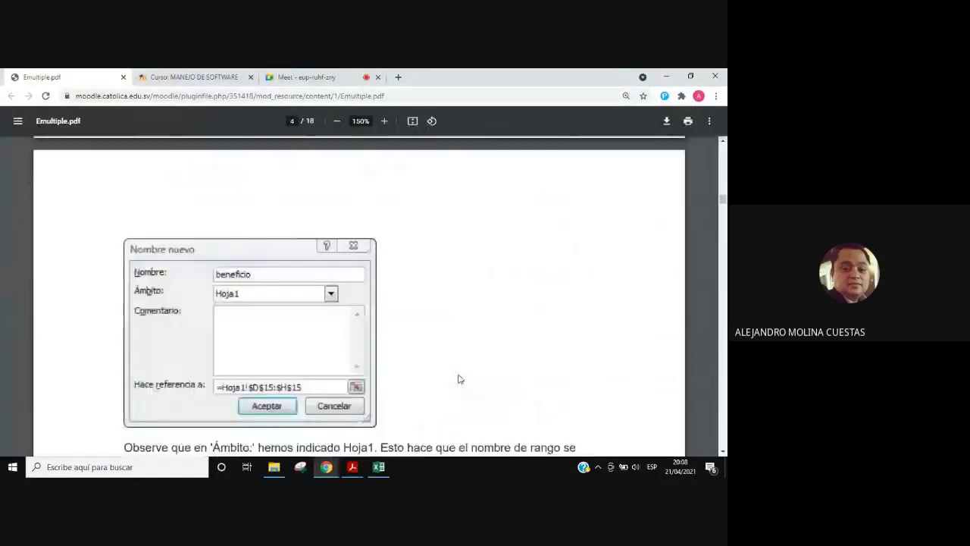
{"action": "scroll", "coordinate": [485, 379], "scroll_direction": "down", "scroll_amount": 5}
{"action": "left_click_drag", "start_coordinate": [723, 207], "coordinate": [724, 334]}
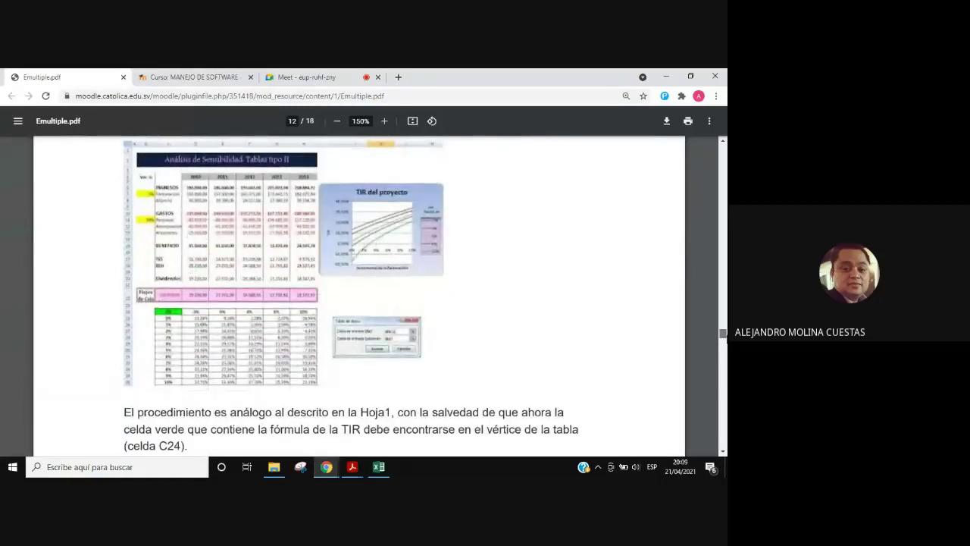
{"action": "left_click_drag", "start_coordinate": [724, 333], "coordinate": [723, 316]}
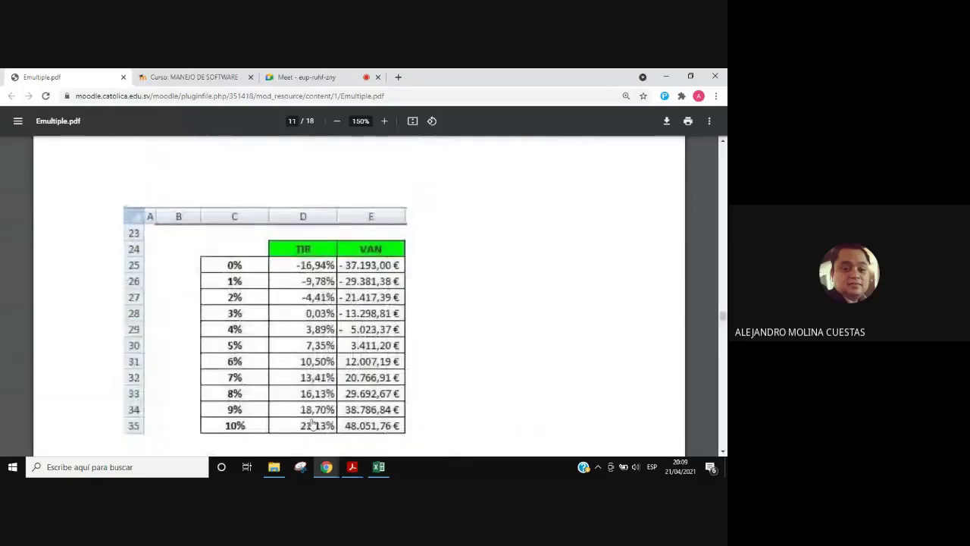
{"action": "mouse_move", "coordinate": [326, 465]}
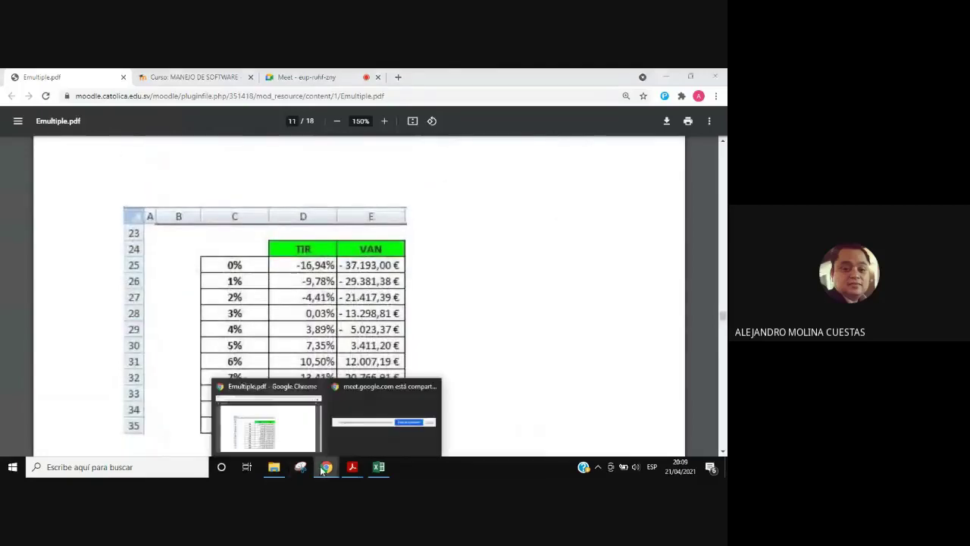
Step: Back on Excel's Hoja2, review the Flujos, Dividendos, BDI and ISS formulas in column D
{"action": "left_click", "coordinate": [377, 466]}
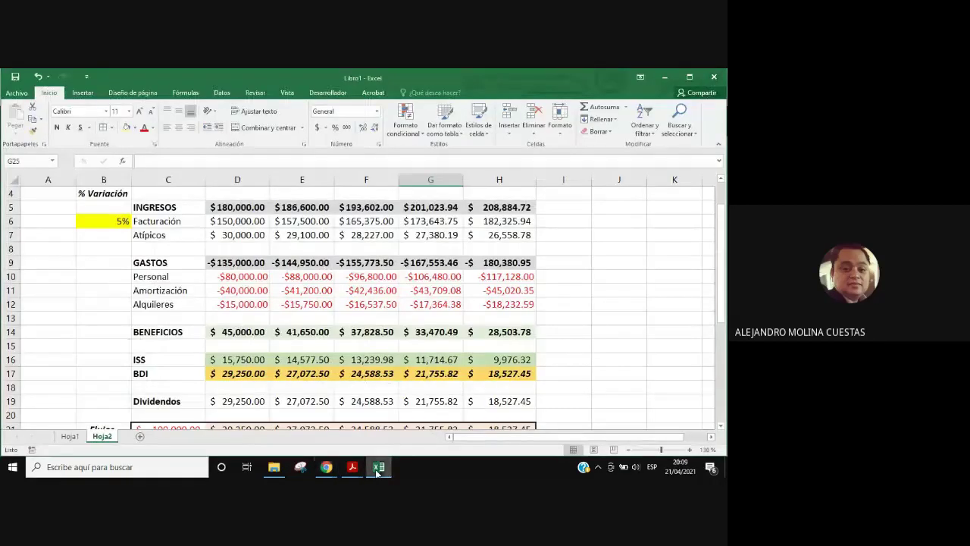
{"action": "left_click", "coordinate": [114, 277]}
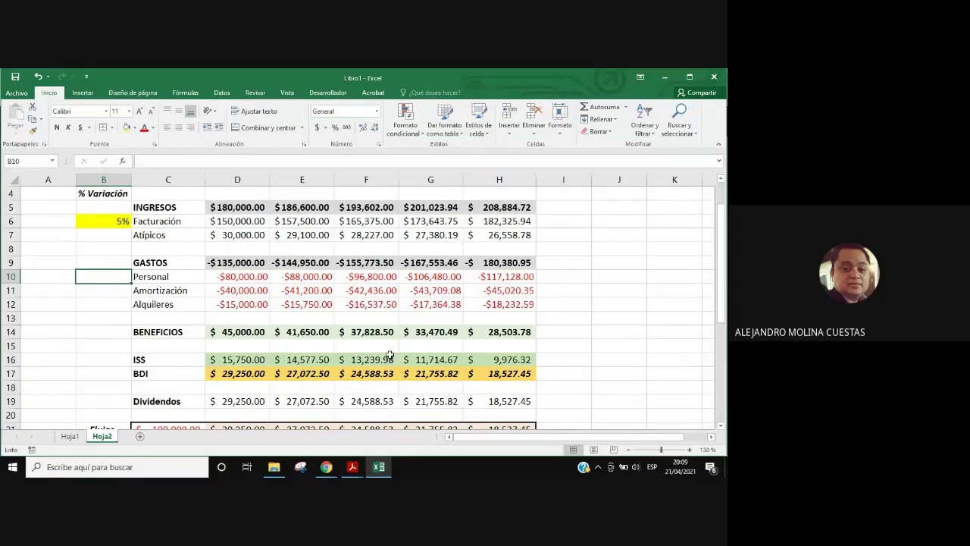
{"action": "scroll", "coordinate": [390, 354], "scroll_direction": "down", "scroll_amount": 4}
{"action": "left_click", "coordinate": [477, 322]}
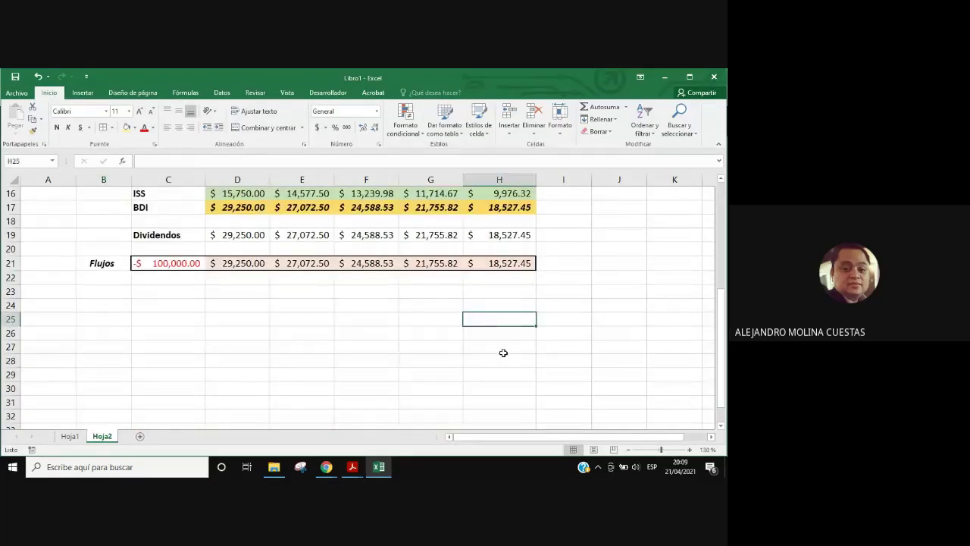
{"action": "left_click", "coordinate": [249, 263]}
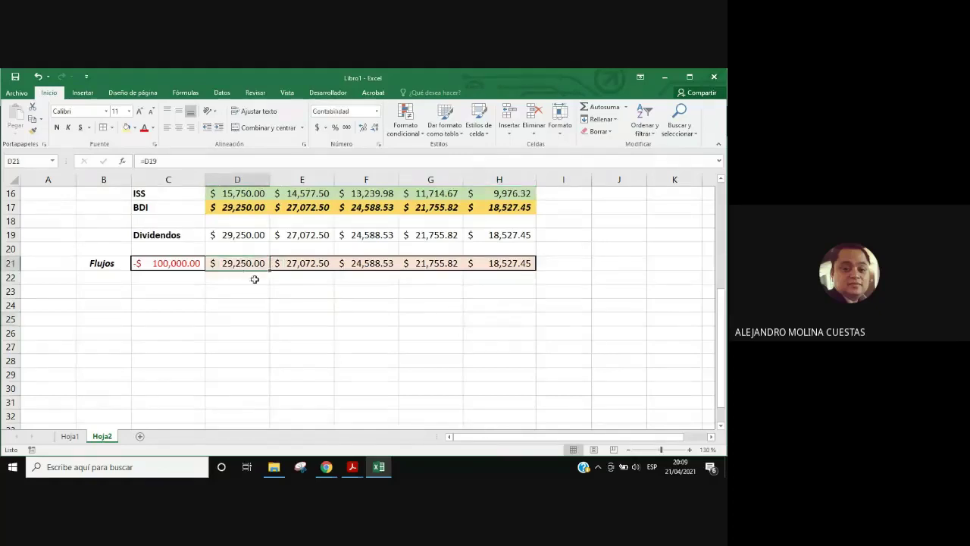
{"action": "scroll", "coordinate": [314, 323], "scroll_direction": "down", "scroll_amount": 1}
{"action": "scroll", "coordinate": [313, 323], "scroll_direction": "up", "scroll_amount": 3}
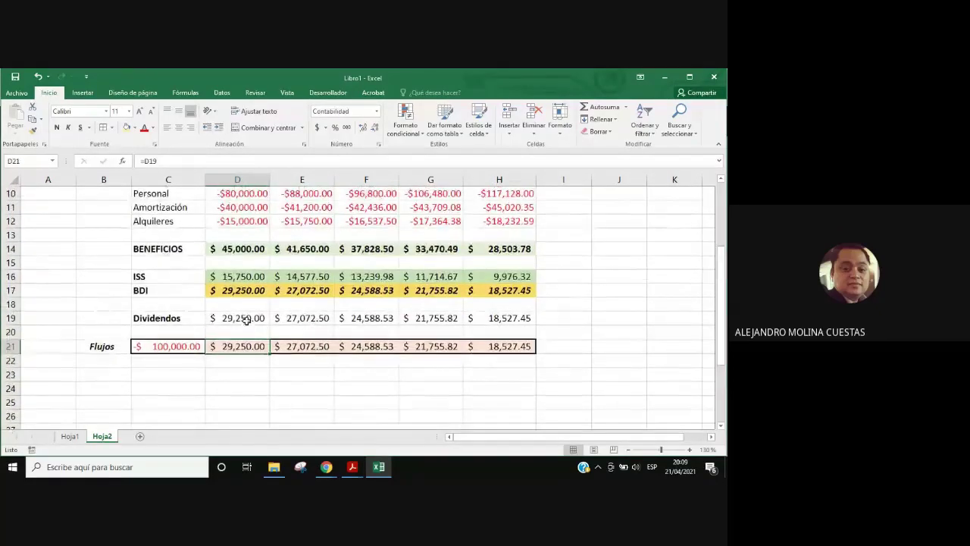
{"action": "left_click", "coordinate": [247, 318]}
{"action": "left_click", "coordinate": [233, 290]}
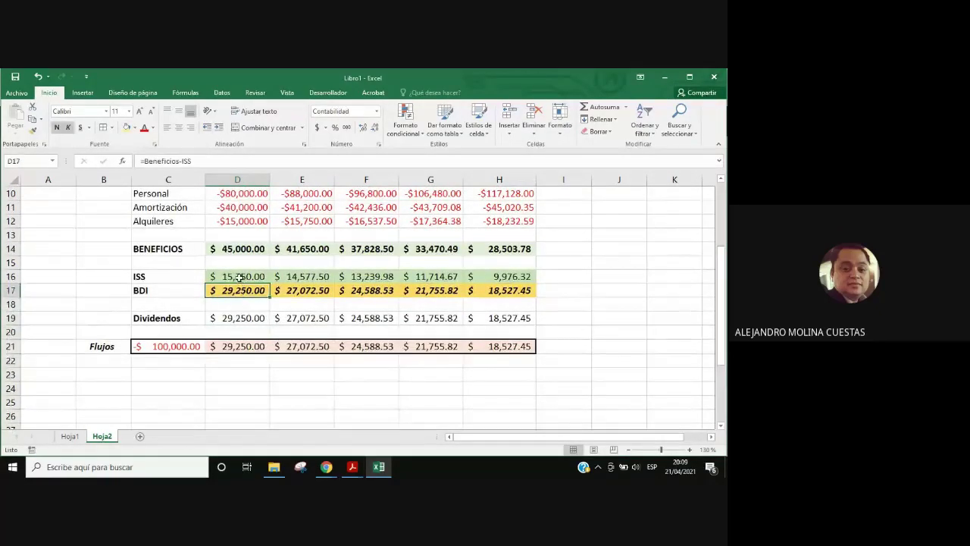
{"action": "left_click", "coordinate": [241, 277]}
Step: Trace the BENEFICIOS, Facturación and growth formulas back to the 5% rate in B6
{"action": "scroll", "coordinate": [280, 314], "scroll_direction": "up", "scroll_amount": 1}
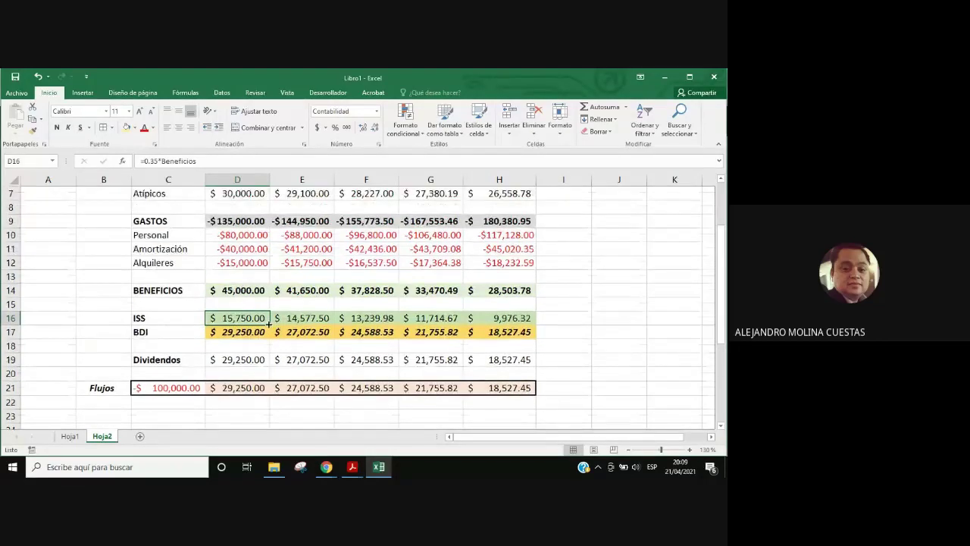
{"action": "left_click", "coordinate": [250, 333]}
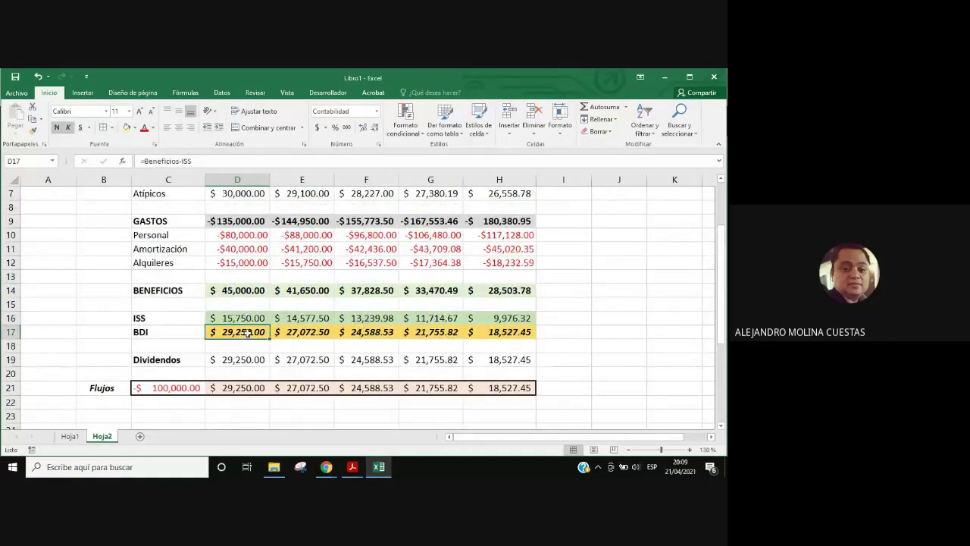
{"action": "left_click", "coordinate": [241, 288]}
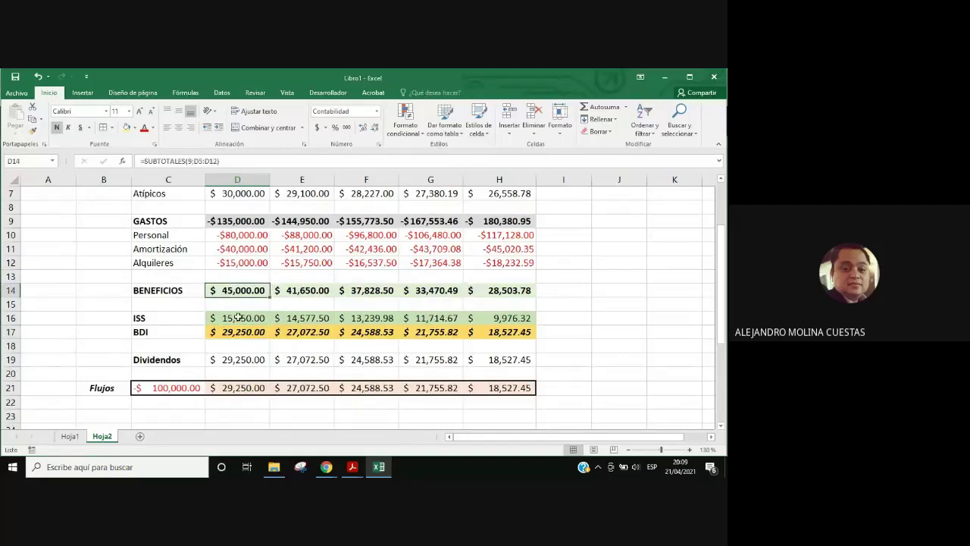
{"action": "left_click", "coordinate": [236, 319]}
{"action": "left_click", "coordinate": [251, 291]}
{"action": "scroll", "coordinate": [286, 323], "scroll_direction": "up", "scroll_amount": 2}
{"action": "left_click", "coordinate": [250, 263]}
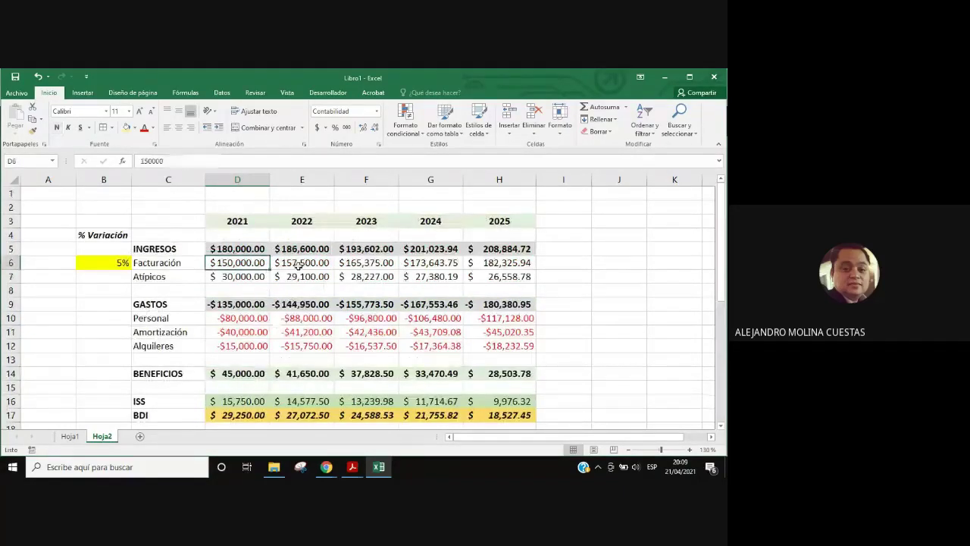
{"action": "left_click", "coordinate": [302, 264]}
{"action": "left_click", "coordinate": [120, 265]}
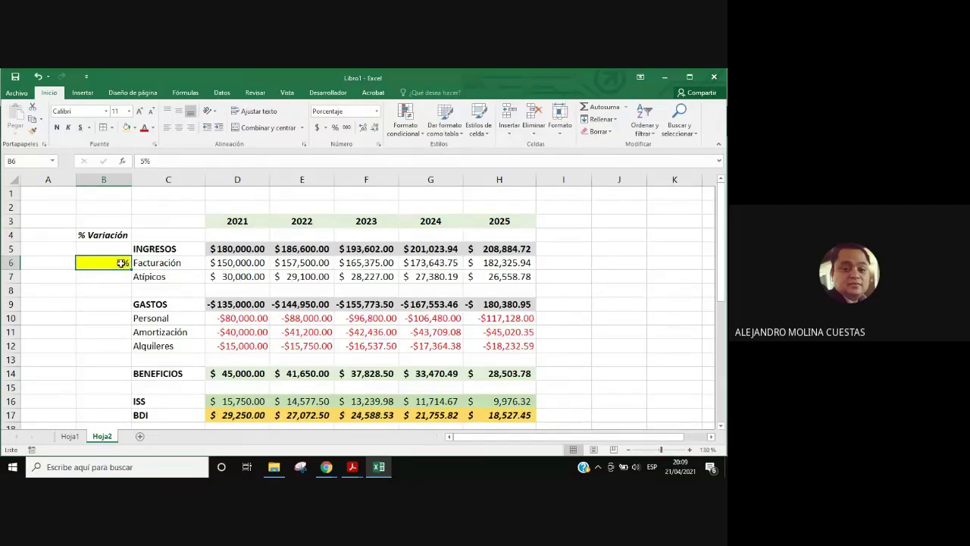
{"action": "scroll", "coordinate": [279, 348], "scroll_direction": "down", "scroll_amount": 5}
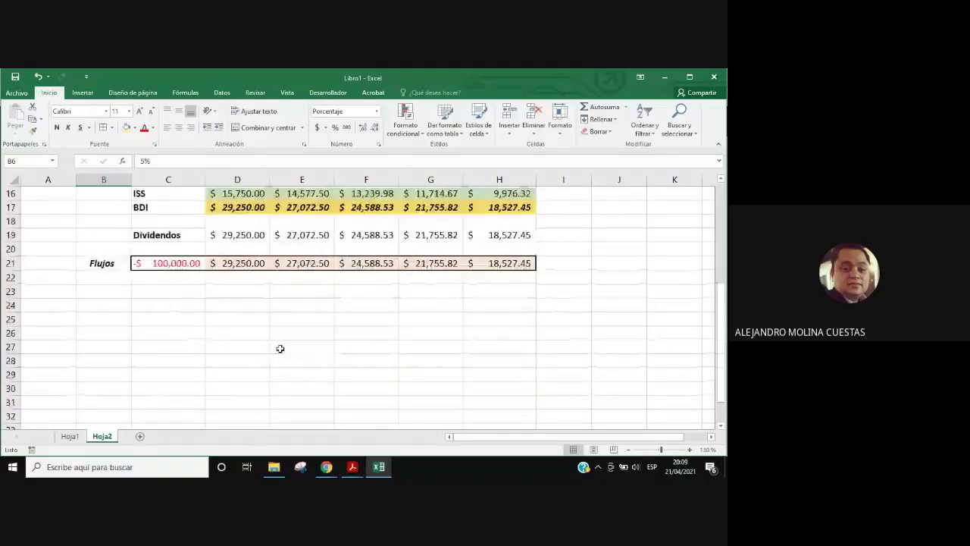
{"action": "scroll", "coordinate": [280, 349], "scroll_direction": "up", "scroll_amount": 5}
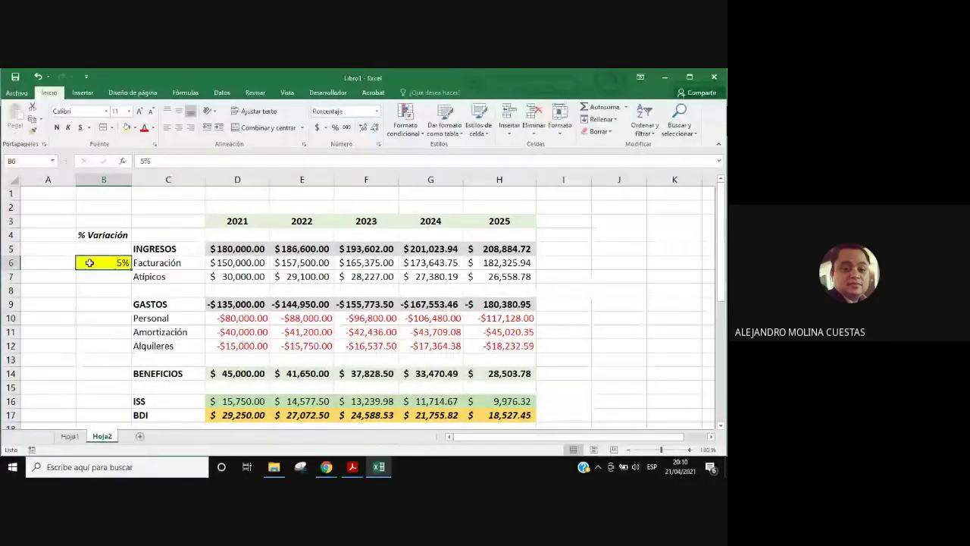
Step: Copy the yellow 5% cell B6 into B10 and change it to a 10% Personal cost rate
{"action": "key", "text": "ctrl+c"}
{"action": "left_click", "coordinate": [104, 317]}
{"action": "key", "text": "ctrl+v"}
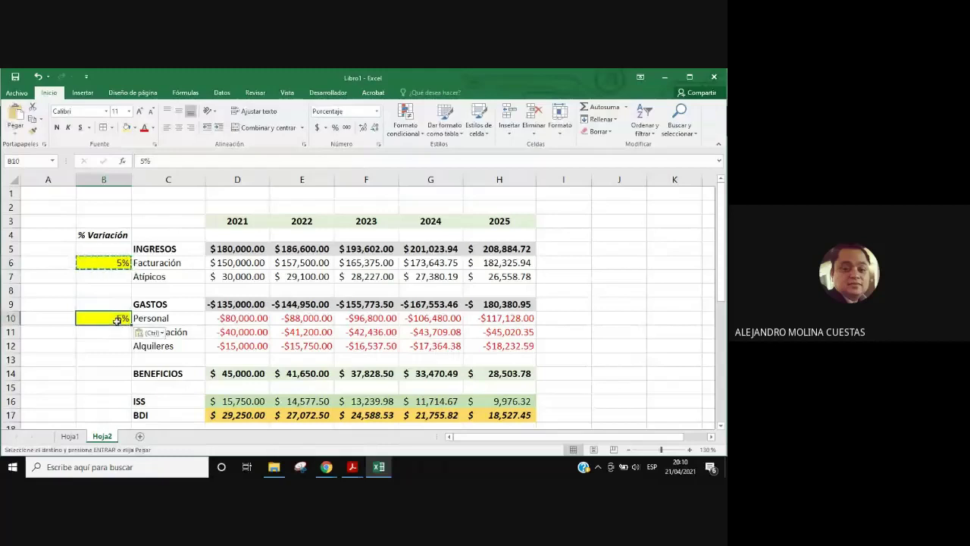
{"action": "type", "text": "10"}
{"action": "left_click", "coordinate": [109, 345]}
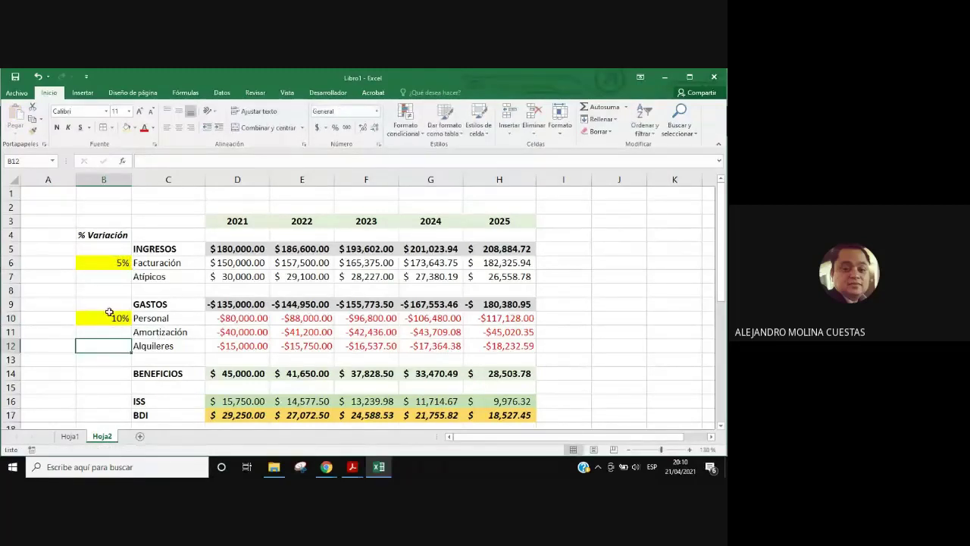
{"action": "left_click", "coordinate": [152, 317]}
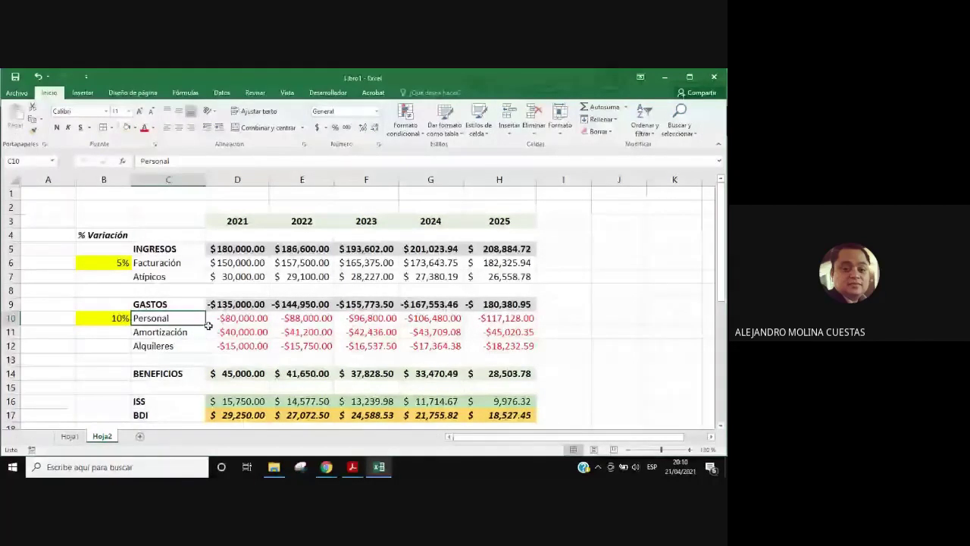
Step: Replace the fixed 0.1 in the 2022 Personal cost formula with the absolute reference $B$10
{"action": "key", "text": "Right"}
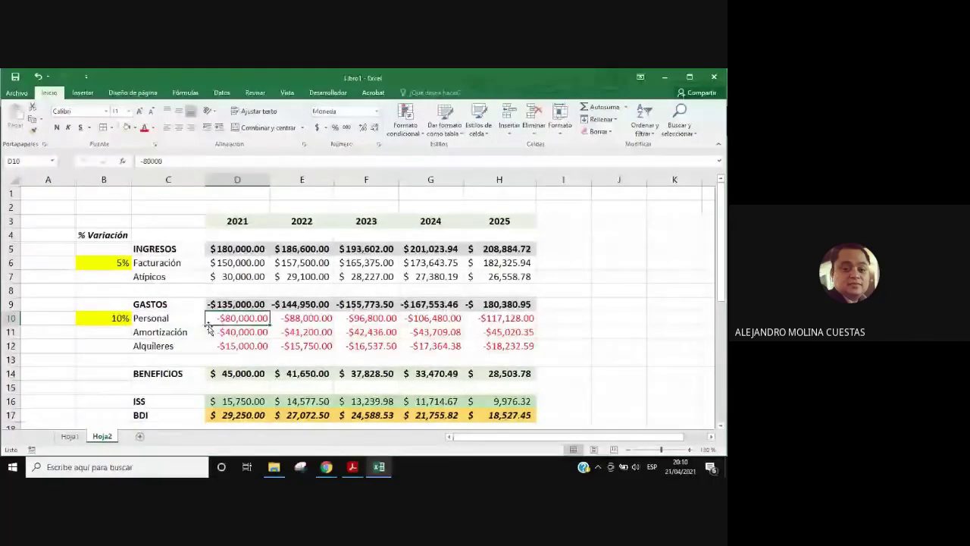
{"action": "key", "text": "Right"}
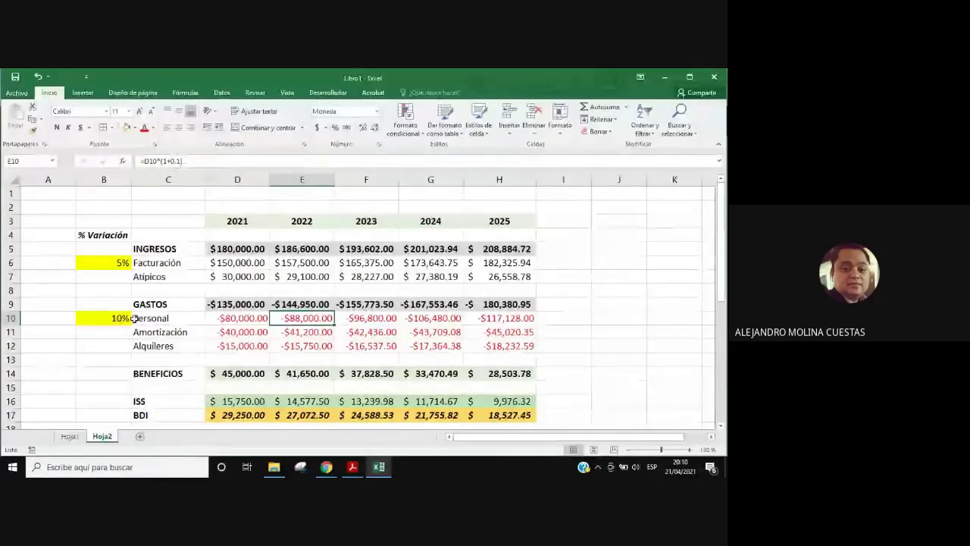
{"action": "left_click", "coordinate": [173, 161]}
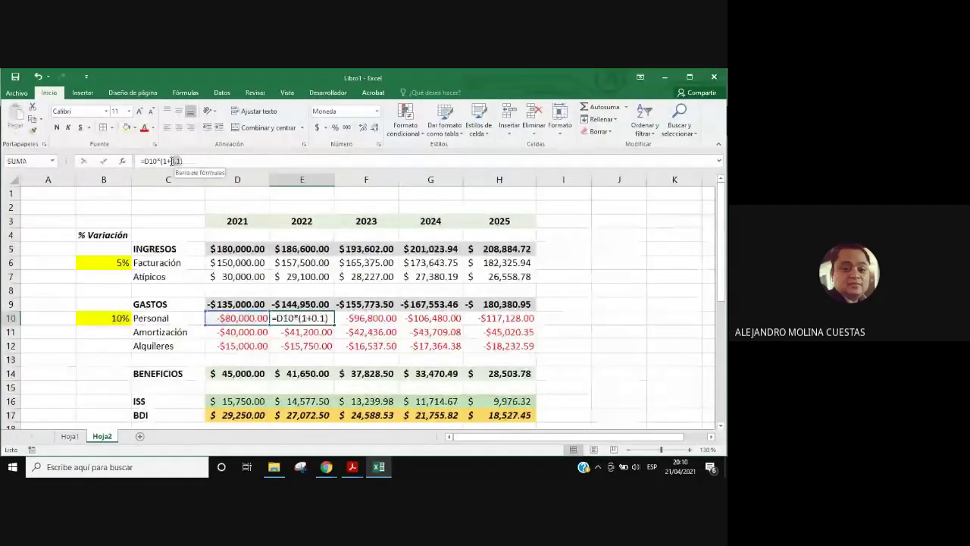
{"action": "double_click", "coordinate": [173, 161]}
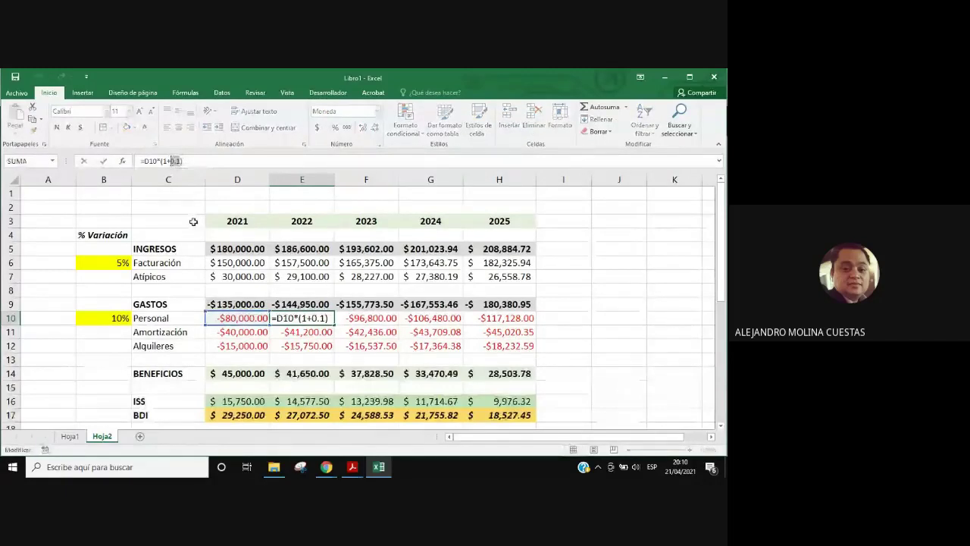
{"action": "left_click", "coordinate": [104, 317]}
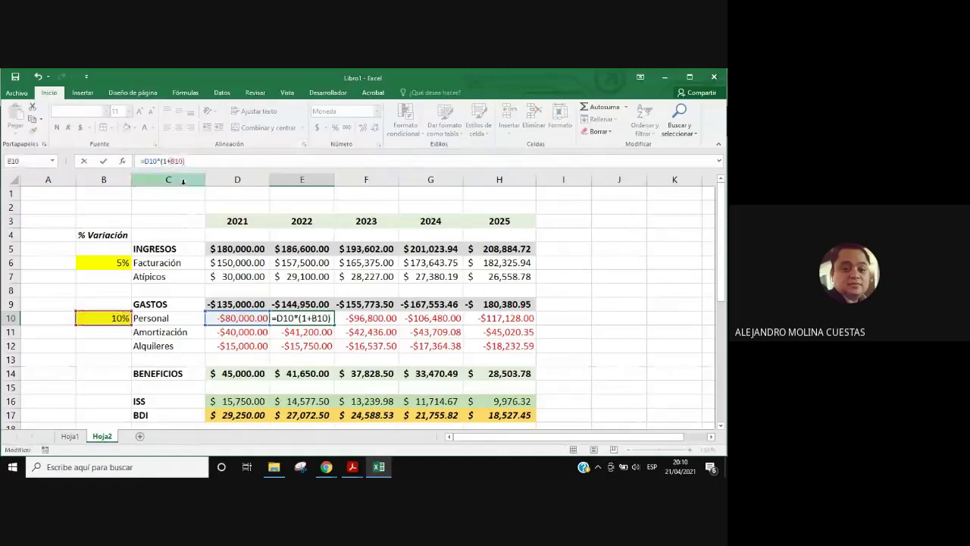
{"action": "key", "text": "F4"}
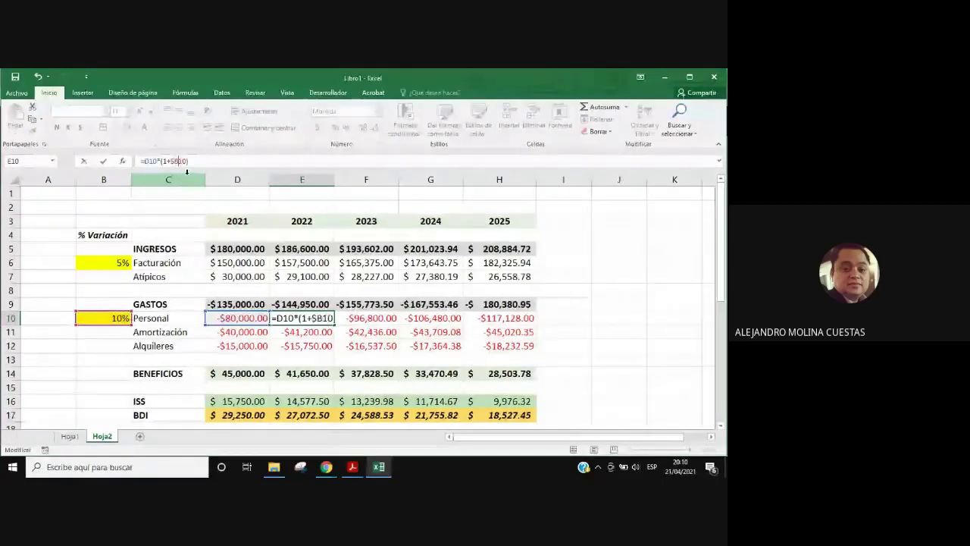
{"action": "key", "text": "F4"}
{"action": "key", "text": "F4"}
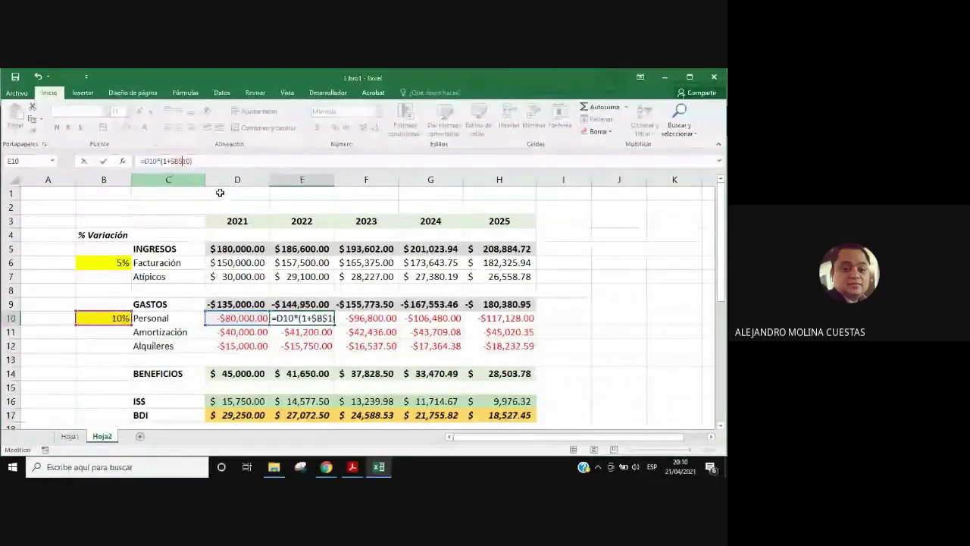
{"action": "key", "text": "Return"}
Step: Fill the updated Personal formula across to 2025 and review it against rates B6 and B10
{"action": "left_click", "coordinate": [308, 319]}
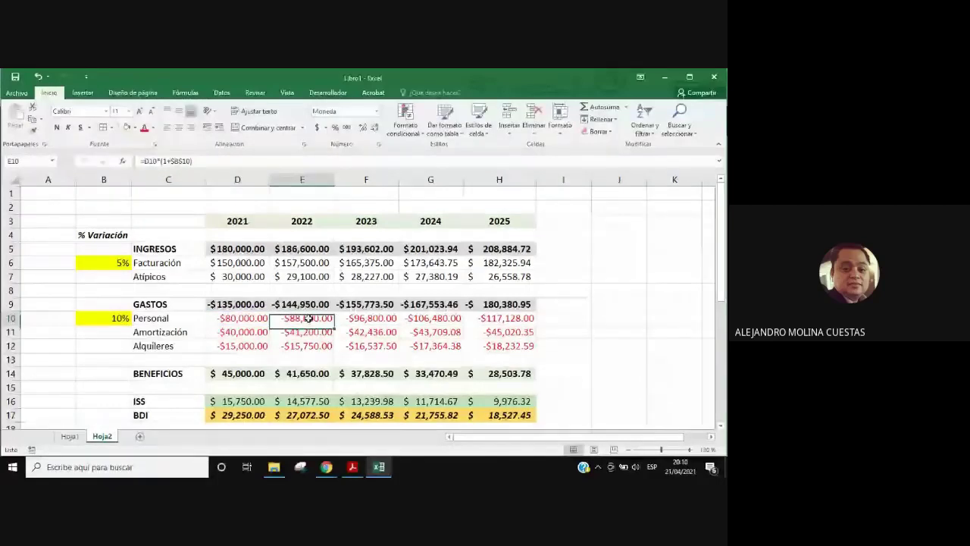
{"action": "mouse_move", "coordinate": [333, 325]}
{"action": "left_mouse_down"}
{"action": "mouse_move", "coordinate": [449, 321]}
{"action": "mouse_move", "coordinate": [500, 332]}
{"action": "left_mouse_up"}
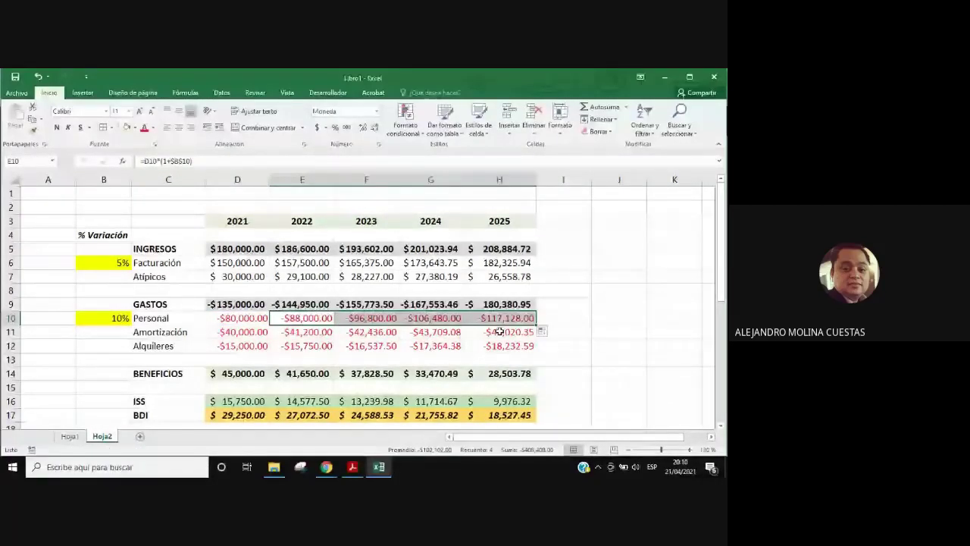
{"action": "left_click", "coordinate": [367, 319]}
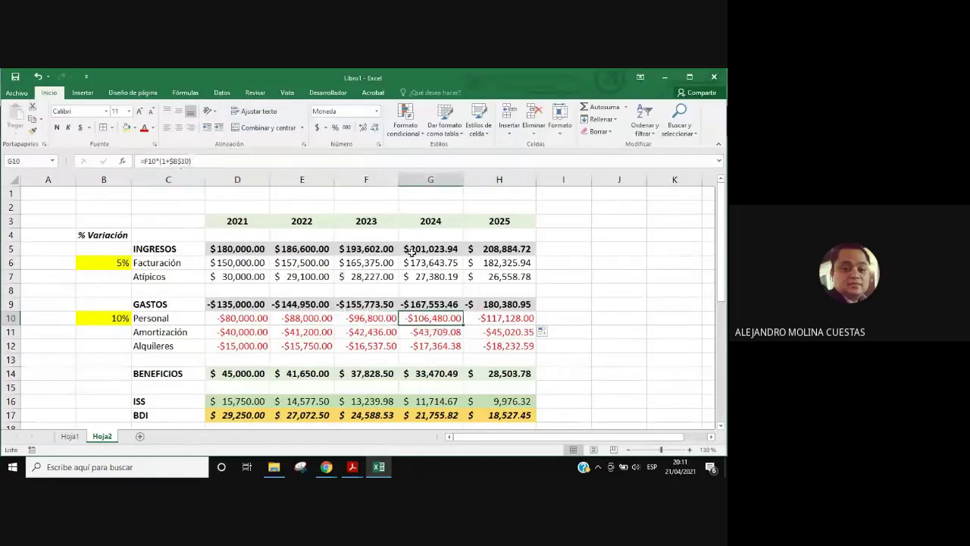
{"action": "left_click", "coordinate": [500, 317]}
{"action": "scroll", "coordinate": [429, 299], "scroll_direction": "down", "scroll_amount": 1}
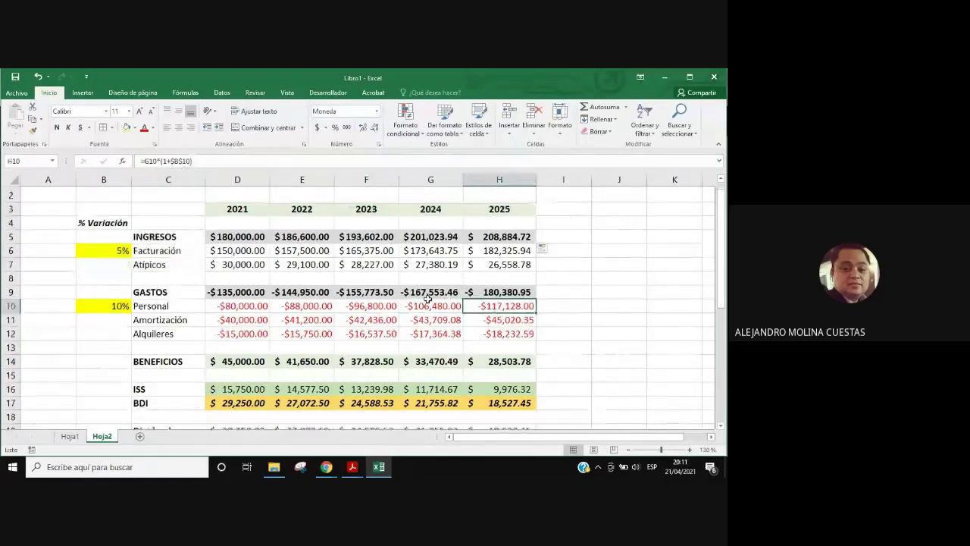
{"action": "scroll", "coordinate": [429, 300], "scroll_direction": "down", "scroll_amount": 3}
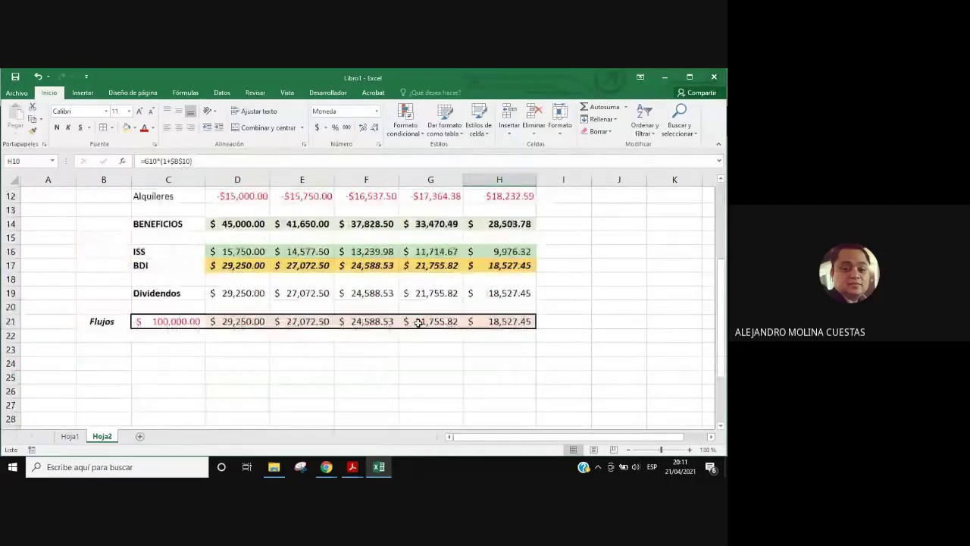
{"action": "scroll", "coordinate": [418, 323], "scroll_direction": "down", "scroll_amount": 1}
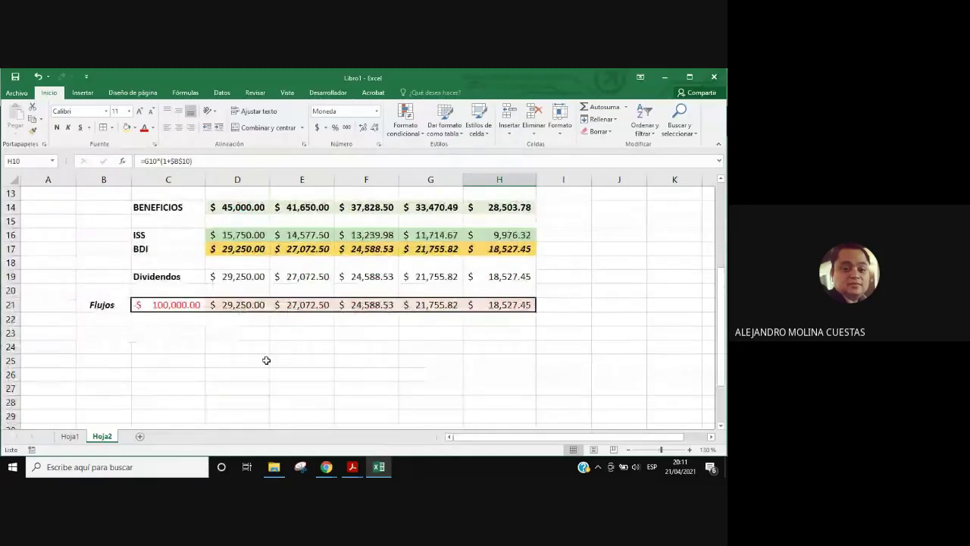
{"action": "scroll", "coordinate": [442, 374], "scroll_direction": "up", "scroll_amount": 4}
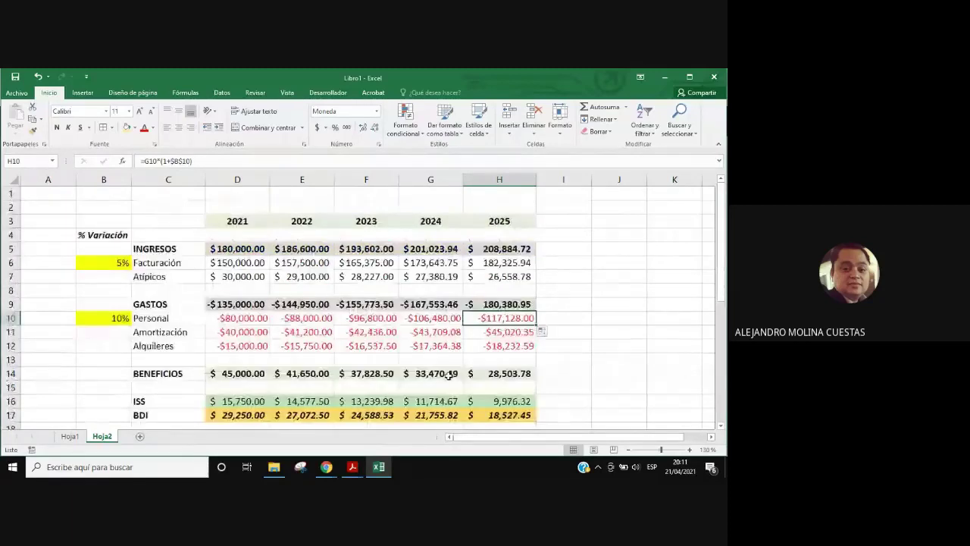
{"action": "left_click", "coordinate": [104, 304]}
{"action": "left_click", "coordinate": [116, 262]}
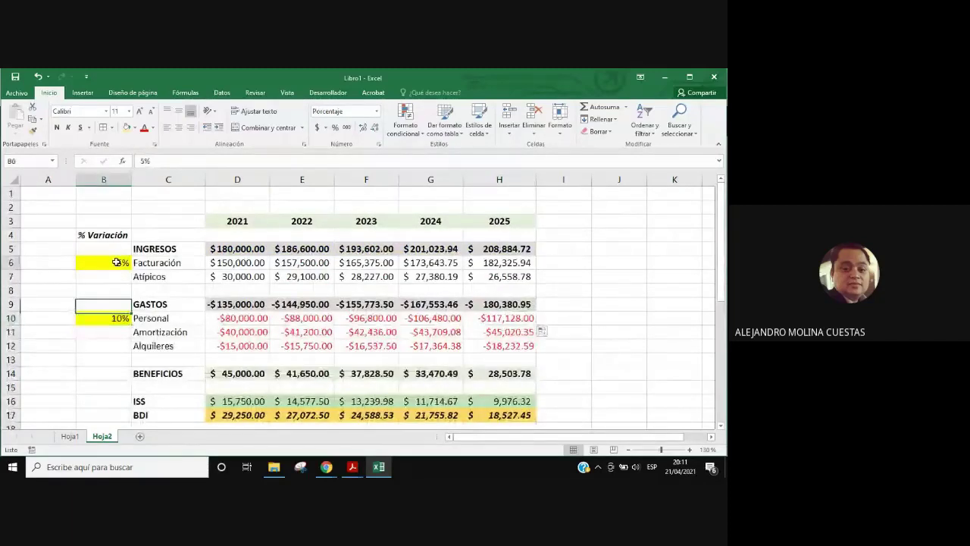
{"action": "left_click", "coordinate": [104, 317]}
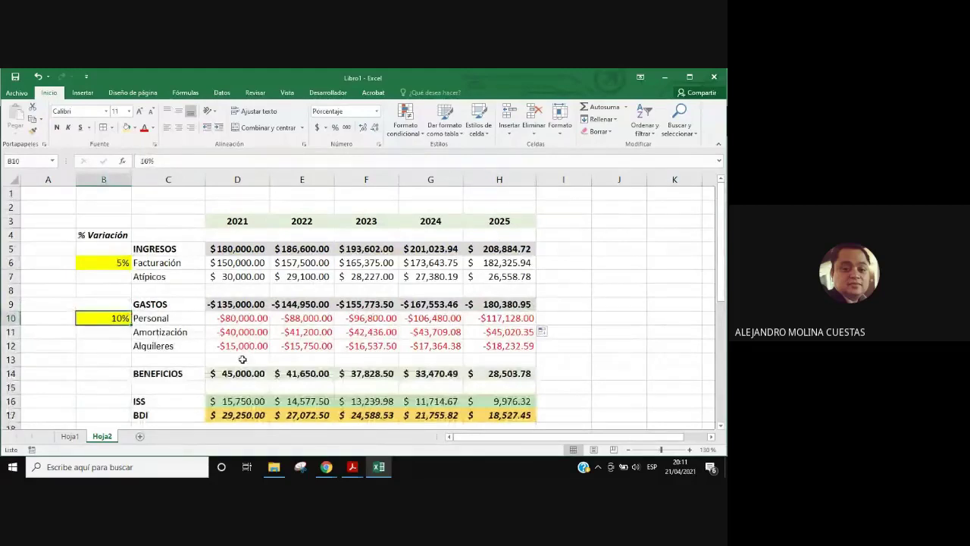
{"action": "left_click", "coordinate": [70, 436]}
{"action": "scroll", "coordinate": [368, 340], "scroll_direction": "down", "scroll_amount": 2}
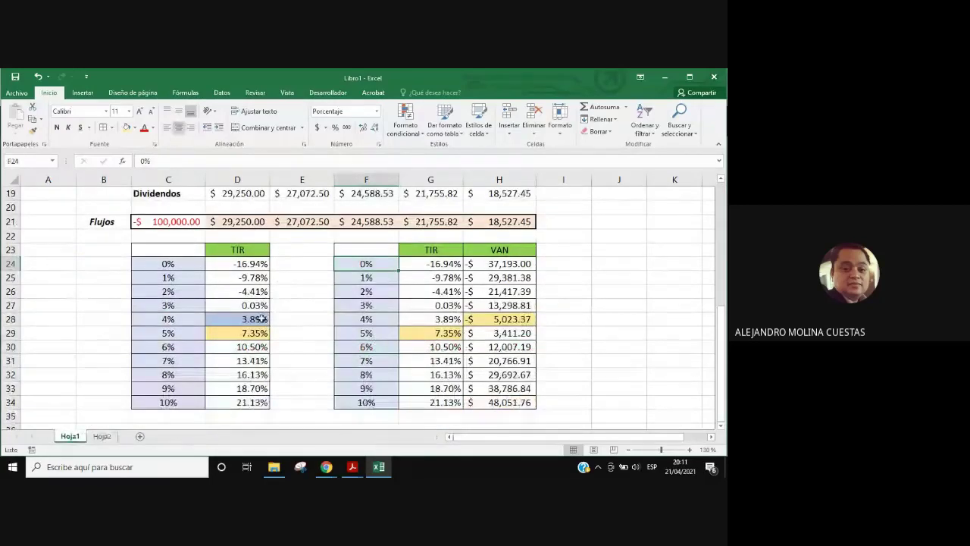
{"action": "left_click", "coordinate": [163, 249]}
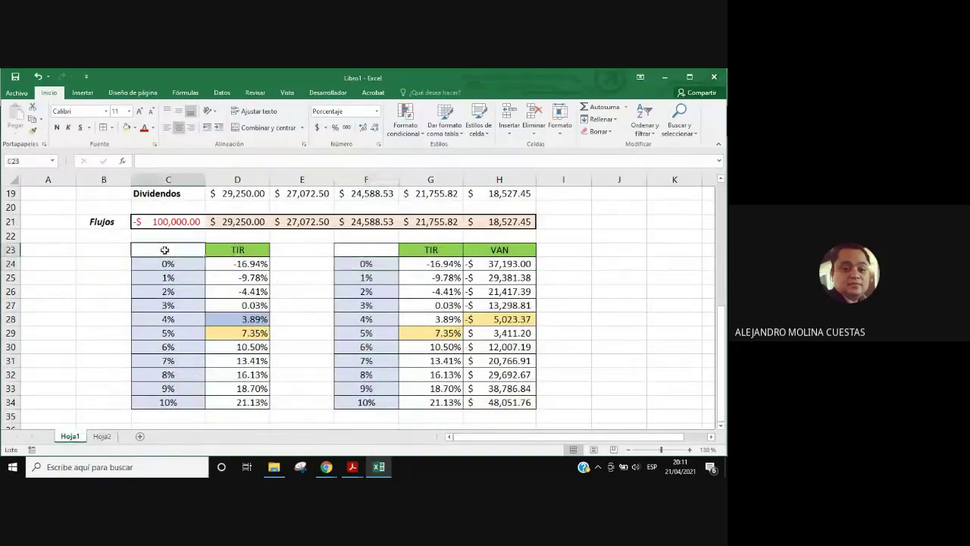
{"action": "left_click_drag", "start_coordinate": [181, 281], "coordinate": [190, 403]}
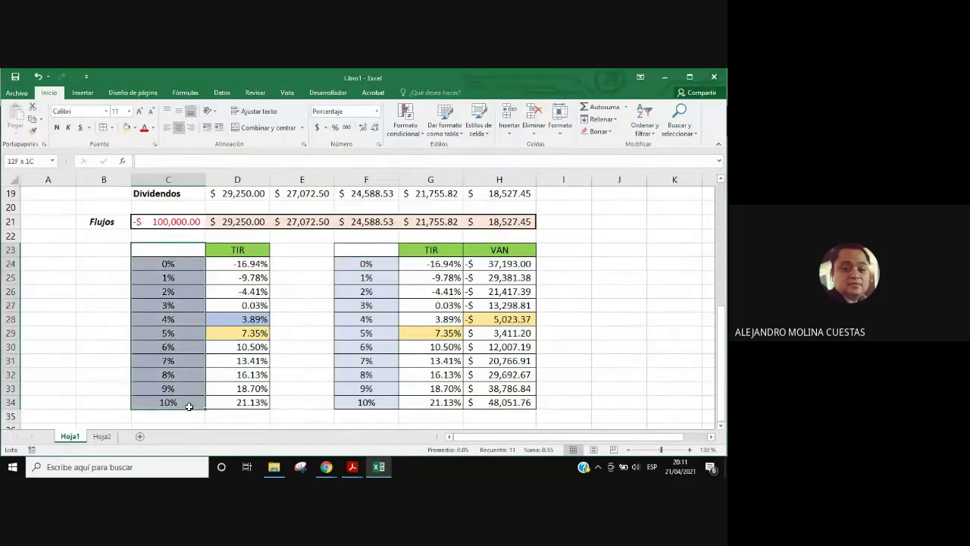
{"action": "key", "text": "ctrl+c"}
{"action": "scroll", "coordinate": [213, 420], "scroll_direction": "down", "scroll_amount": 1}
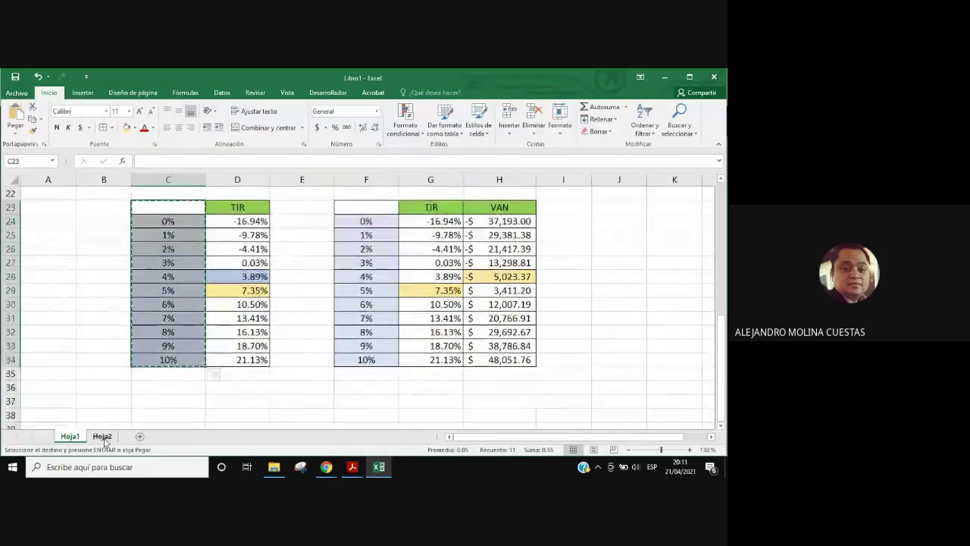
{"action": "left_click", "coordinate": [105, 436]}
{"action": "scroll", "coordinate": [212, 334], "scroll_direction": "down", "scroll_amount": 1}
{"action": "left_click", "coordinate": [163, 276]}
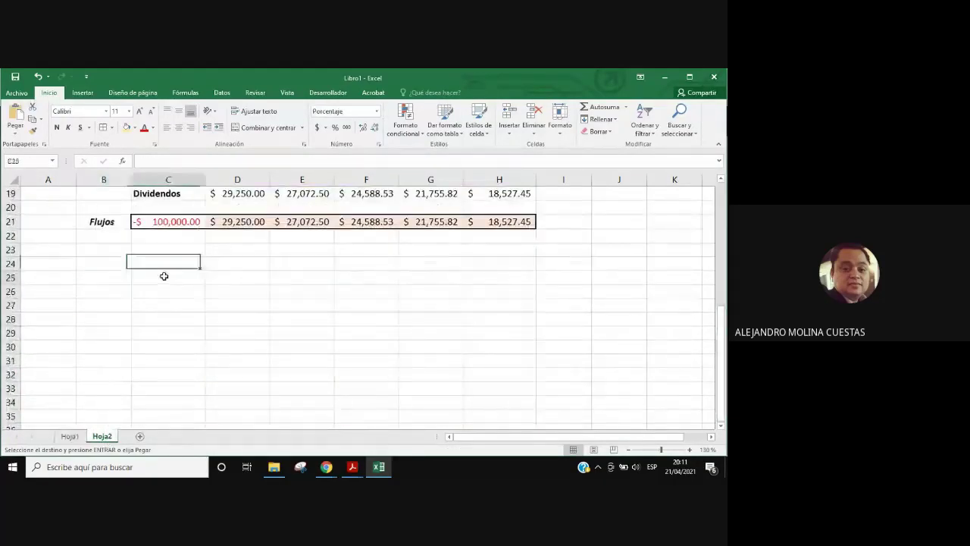
{"action": "key", "text": "ctrl+v"}
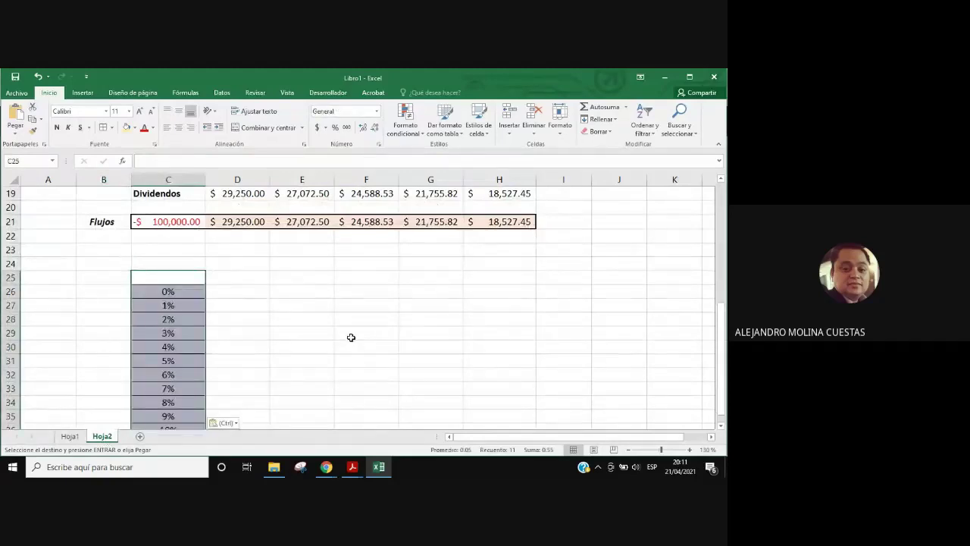
{"action": "left_click", "coordinate": [351, 337]}
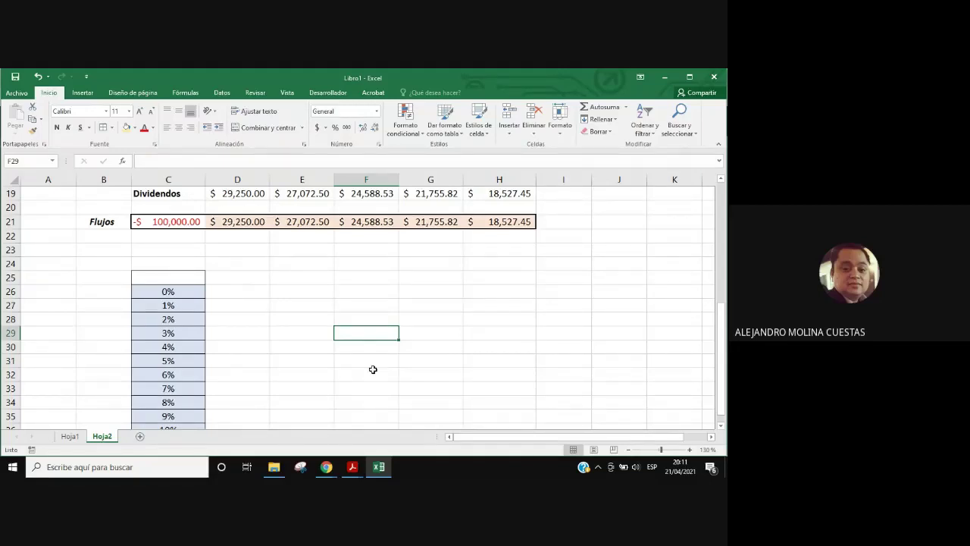
{"action": "left_click", "coordinate": [162, 275]}
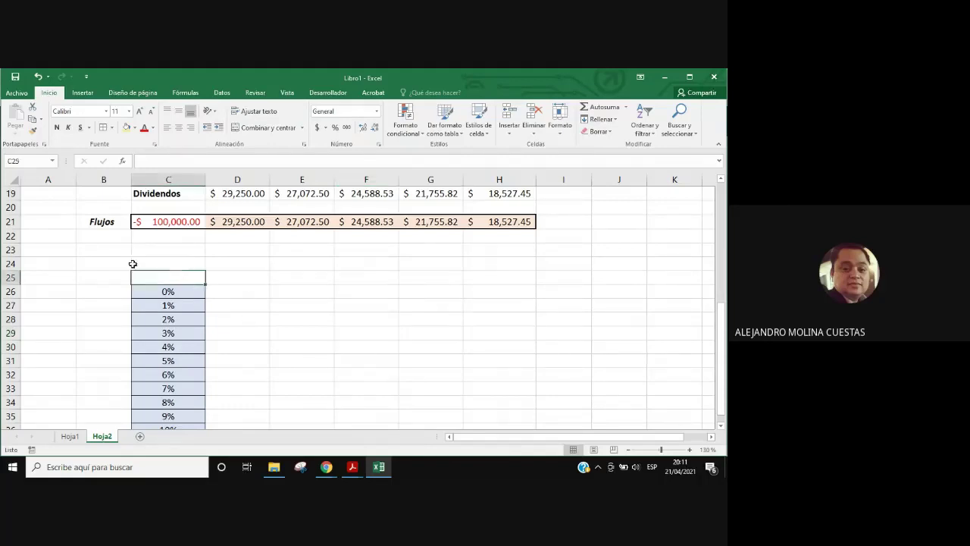
{"action": "scroll", "coordinate": [288, 332], "scroll_direction": "down", "scroll_amount": 1}
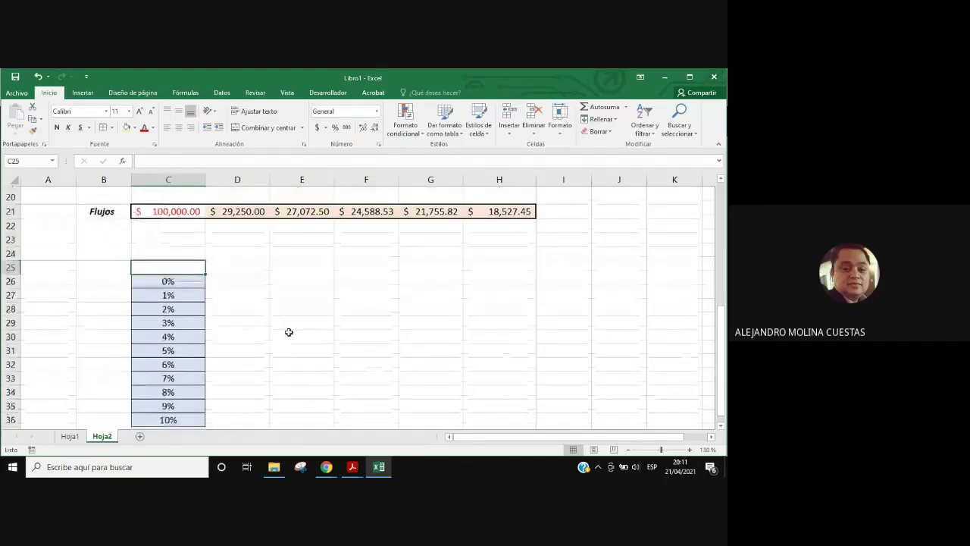
{"action": "scroll", "coordinate": [289, 332], "scroll_direction": "down", "scroll_amount": 2}
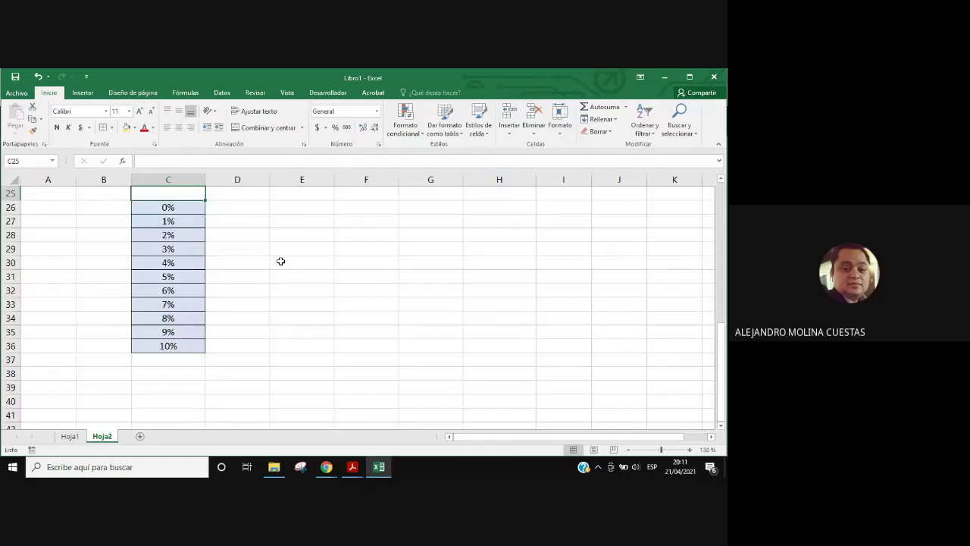
{"action": "scroll", "coordinate": [281, 260], "scroll_direction": "up", "scroll_amount": 1}
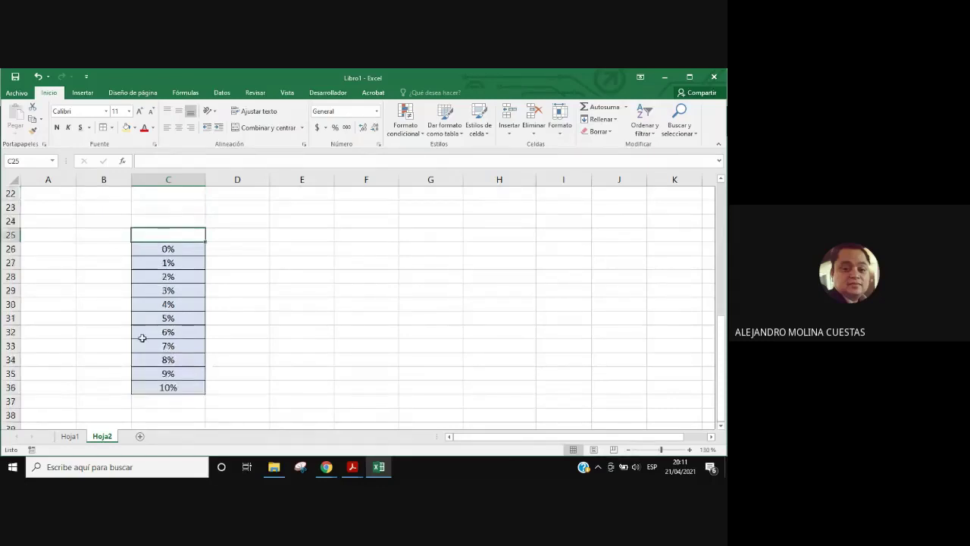
{"action": "left_click", "coordinate": [70, 437]}
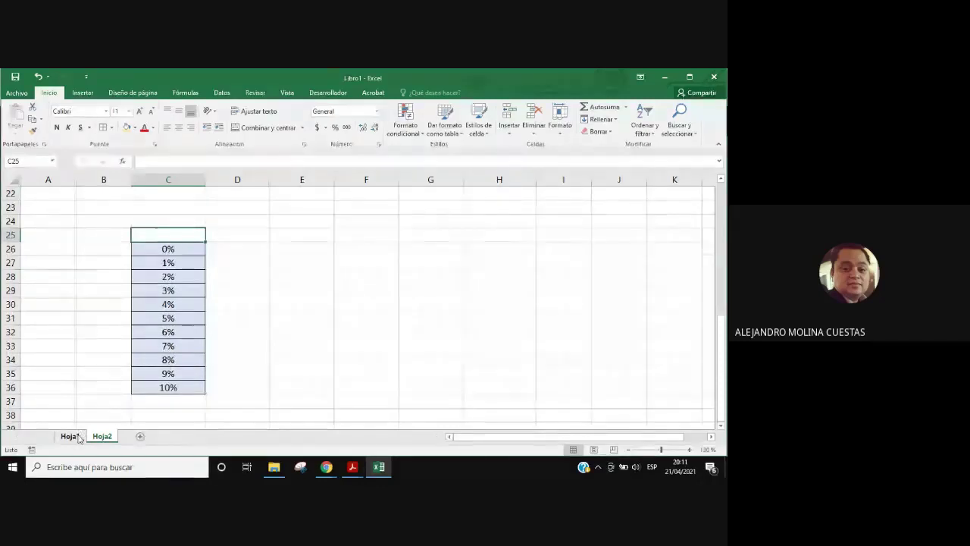
{"action": "left_click", "coordinate": [102, 436]}
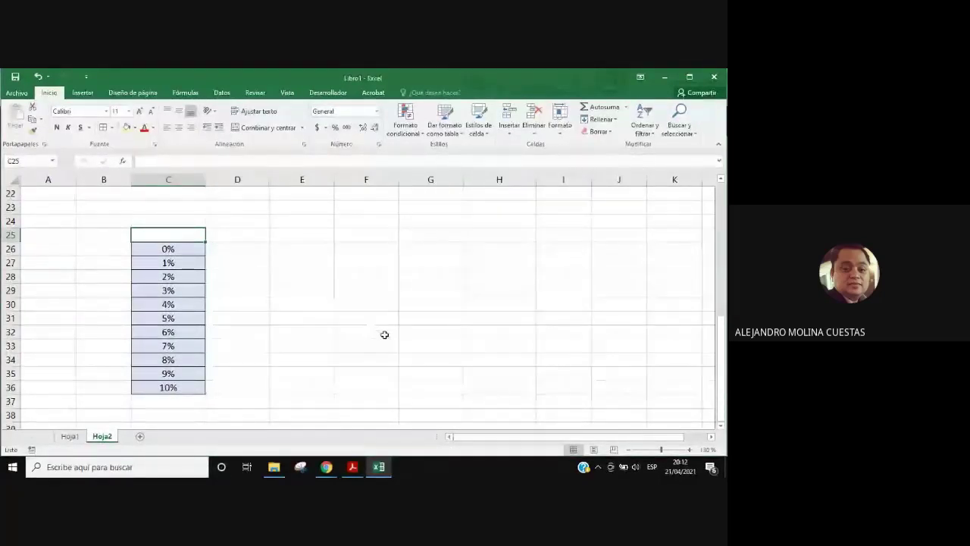
{"action": "scroll", "coordinate": [384, 334], "scroll_direction": "up", "scroll_amount": 1}
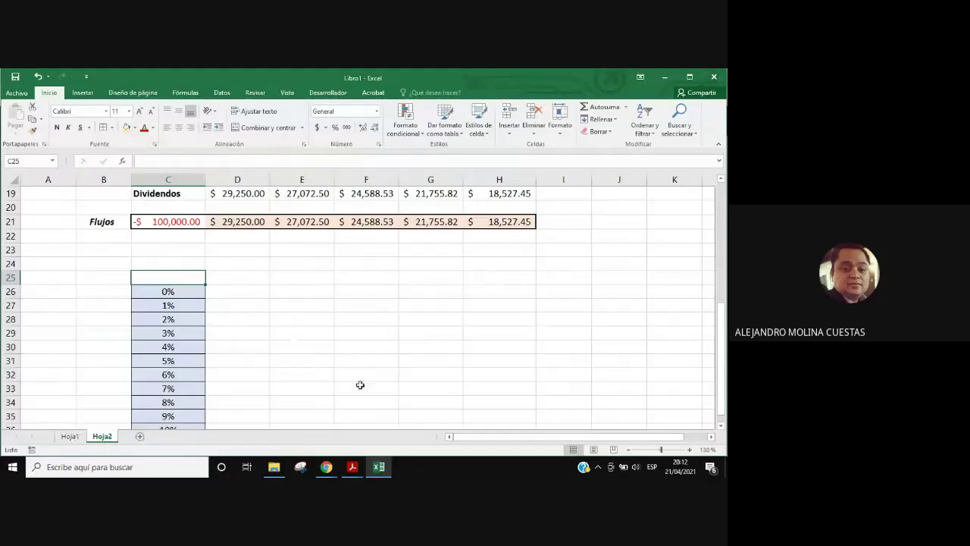
Step: Copy the VAN formula from Hoja1's H23 into cell C25 on Hoja2
{"action": "left_click", "coordinate": [70, 436]}
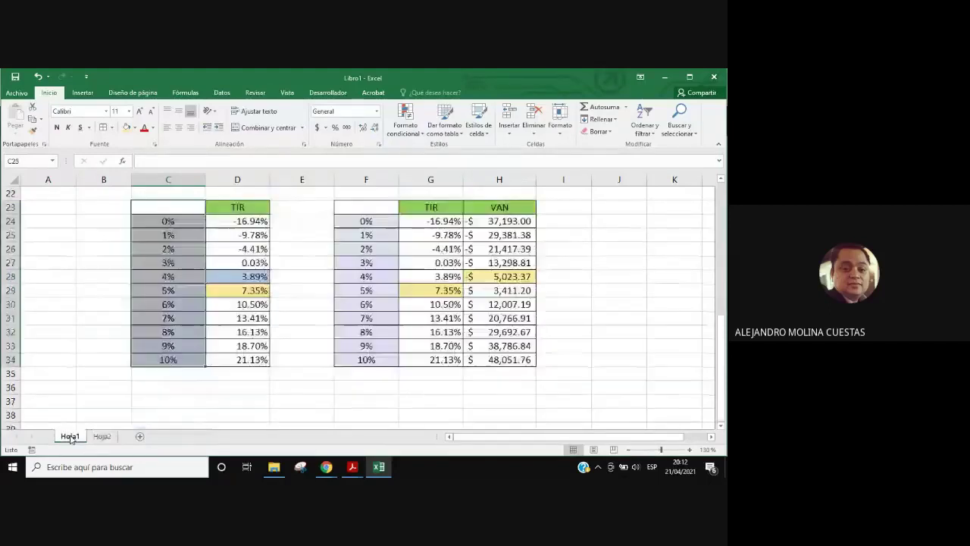
{"action": "left_click", "coordinate": [494, 208]}
{"action": "key", "text": "ctrl+c"}
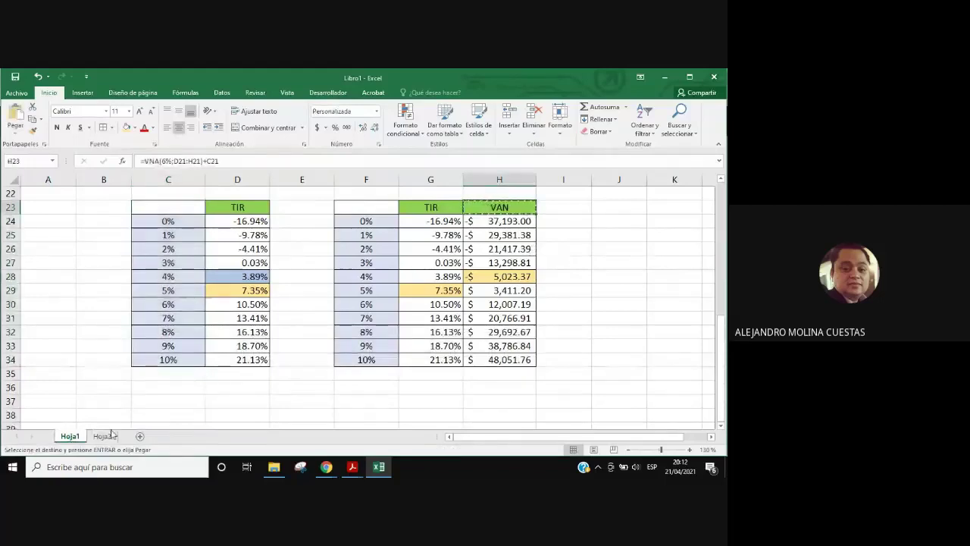
{"action": "left_click", "coordinate": [102, 437]}
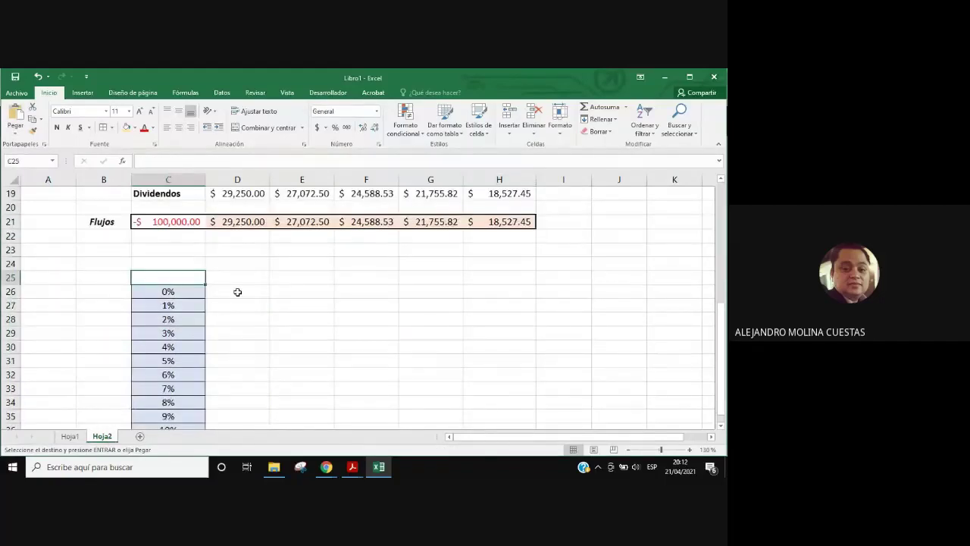
{"action": "left_click_drag", "start_coordinate": [168, 278], "coordinate": [182, 277]}
{"action": "key", "text": "ctrl+v"}
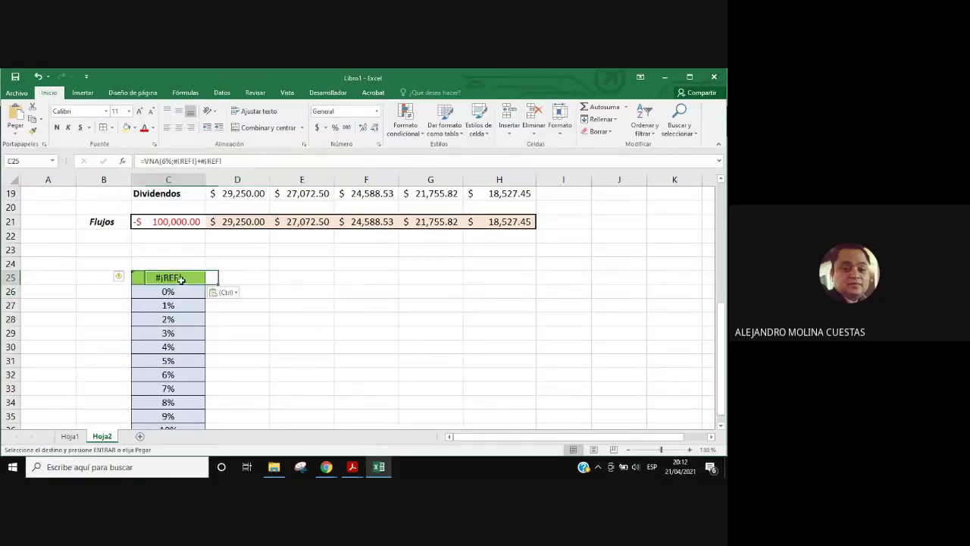
Step: Replace the #¡REF! arguments so C25 reads =VNA(6%;D21:H21)+C21
{"action": "left_click", "coordinate": [191, 161]}
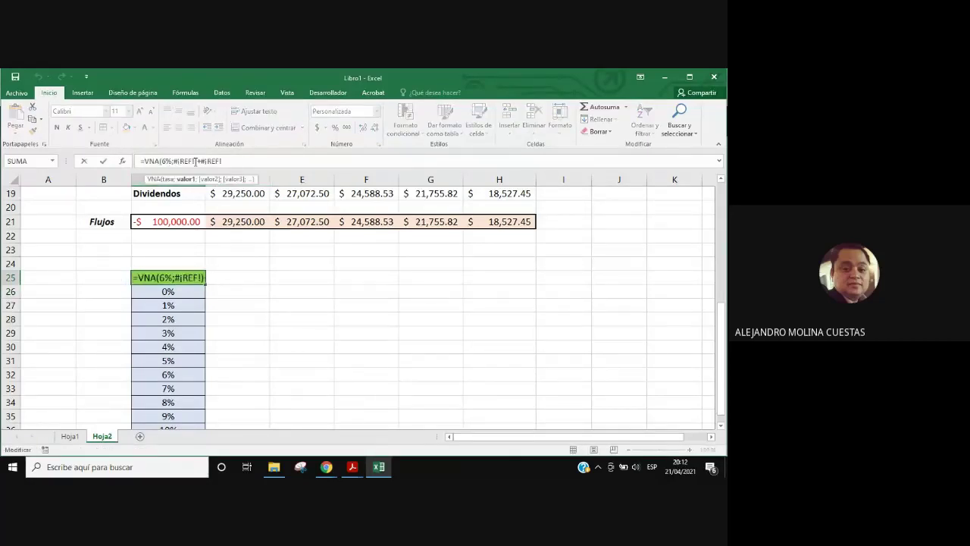
{"action": "left_click_drag", "start_coordinate": [196, 162], "coordinate": [173, 162]}
{"action": "key", "text": "BackSpace"}
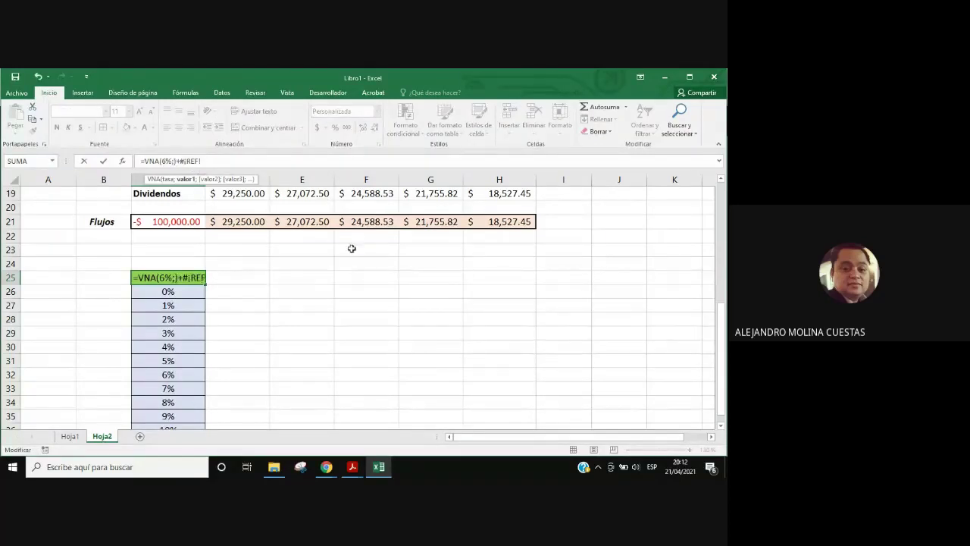
{"action": "left_click_drag", "start_coordinate": [233, 219], "coordinate": [482, 220]}
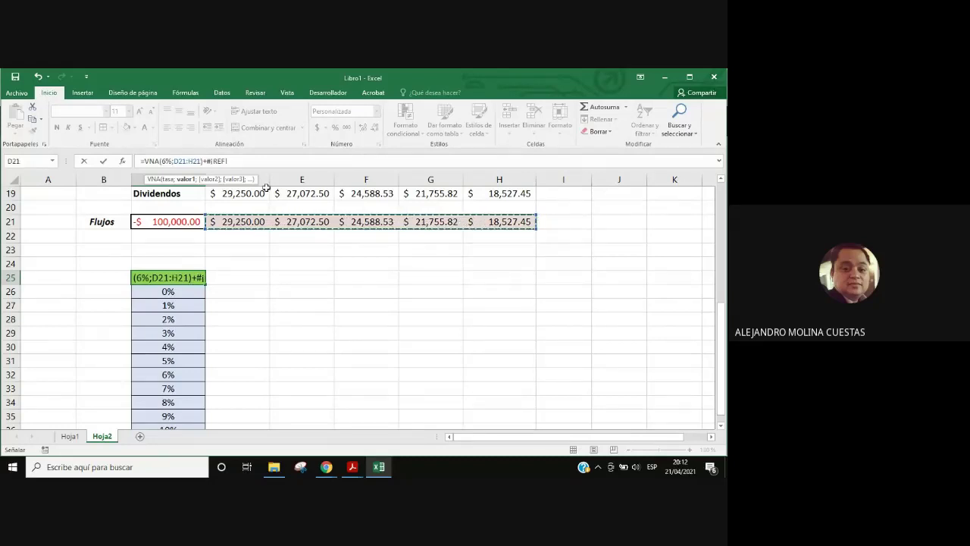
{"action": "left_click_drag", "start_coordinate": [208, 161], "coordinate": [228, 160]}
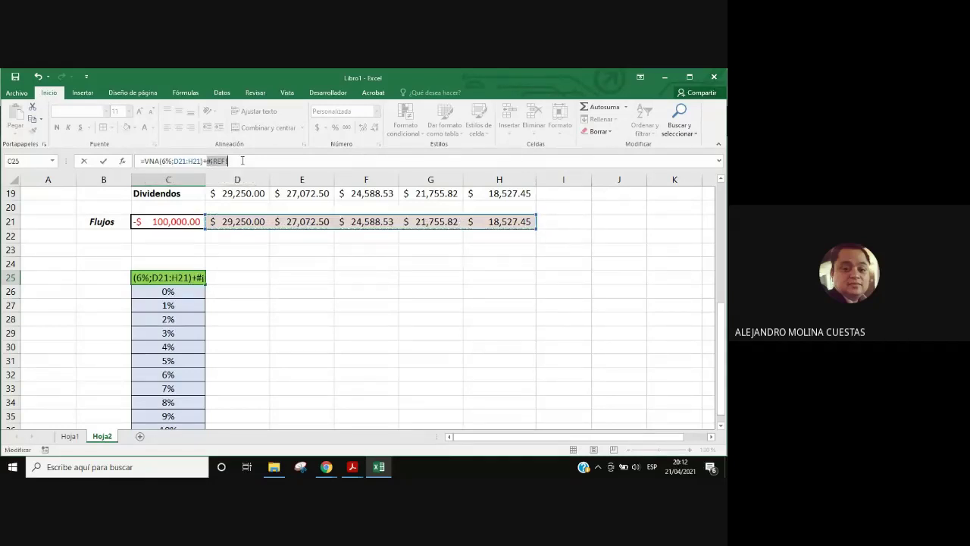
{"action": "key", "text": "BackSpace"}
{"action": "left_click", "coordinate": [170, 221]}
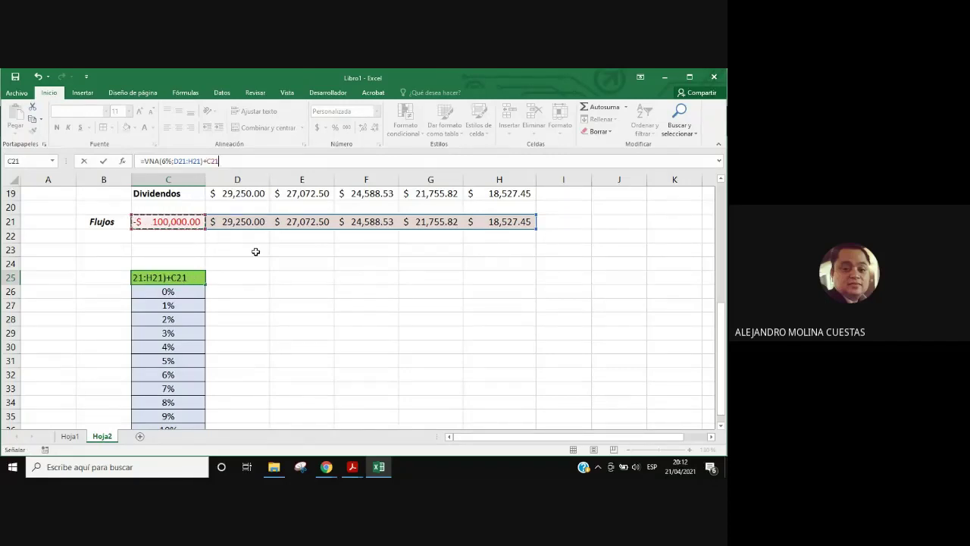
{"action": "key", "text": "Return"}
{"action": "left_click", "coordinate": [170, 277]}
Step: Give C25 the custom 'VAN' number format through Formato de celdas
{"action": "right_click", "coordinate": [173, 278]}
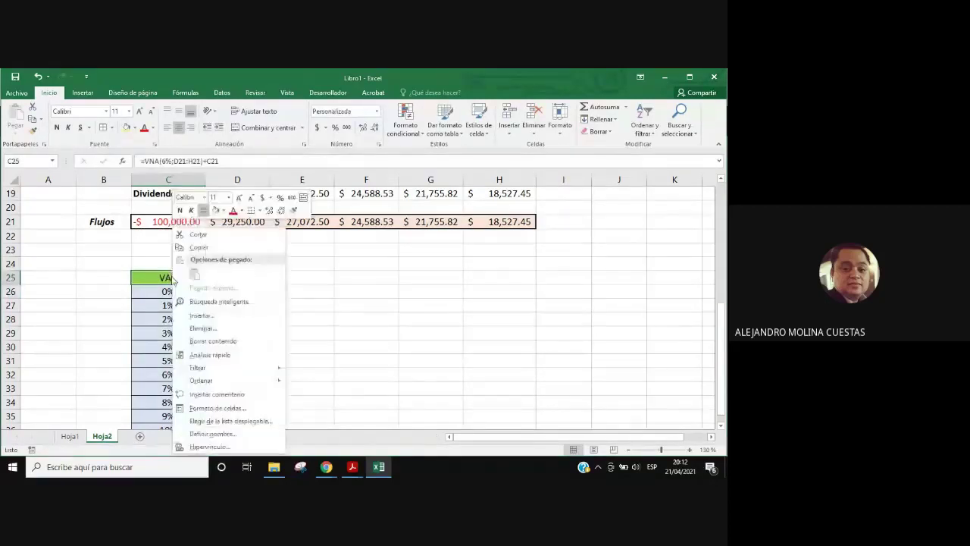
{"action": "left_click", "coordinate": [230, 408]}
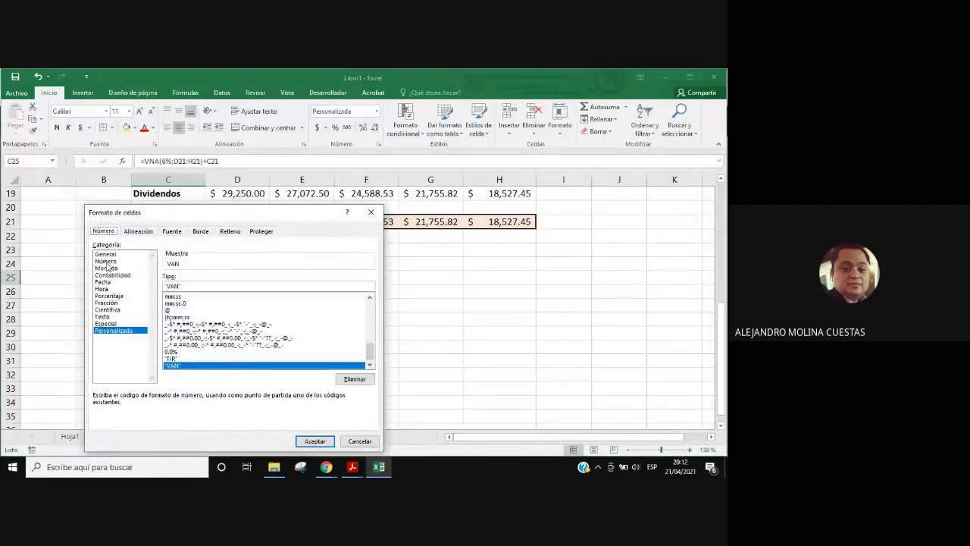
{"action": "left_click", "coordinate": [106, 261]}
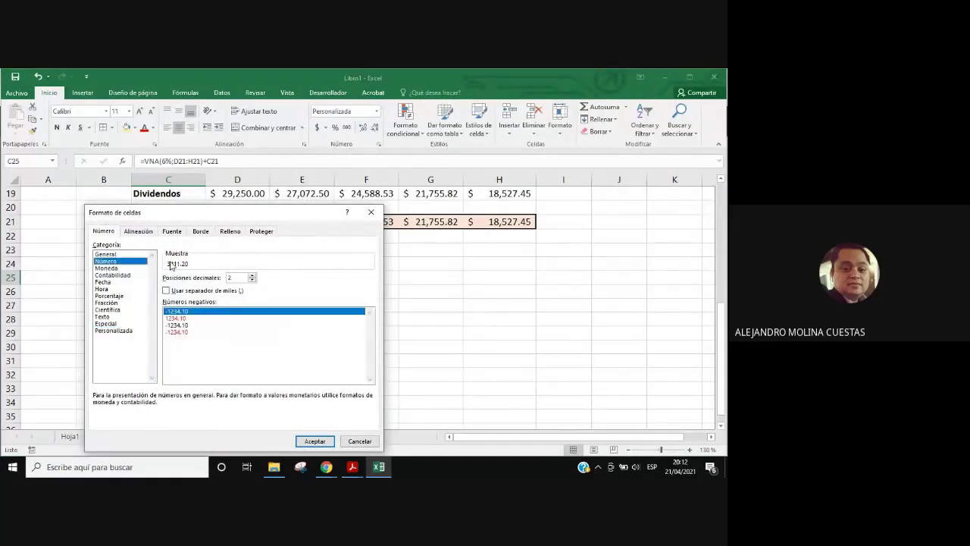
{"action": "mouse_move", "coordinate": [200, 215]}
{"action": "left_mouse_down"}
{"action": "mouse_move", "coordinate": [394, 209]}
{"action": "mouse_move", "coordinate": [412, 172]}
{"action": "left_mouse_up"}
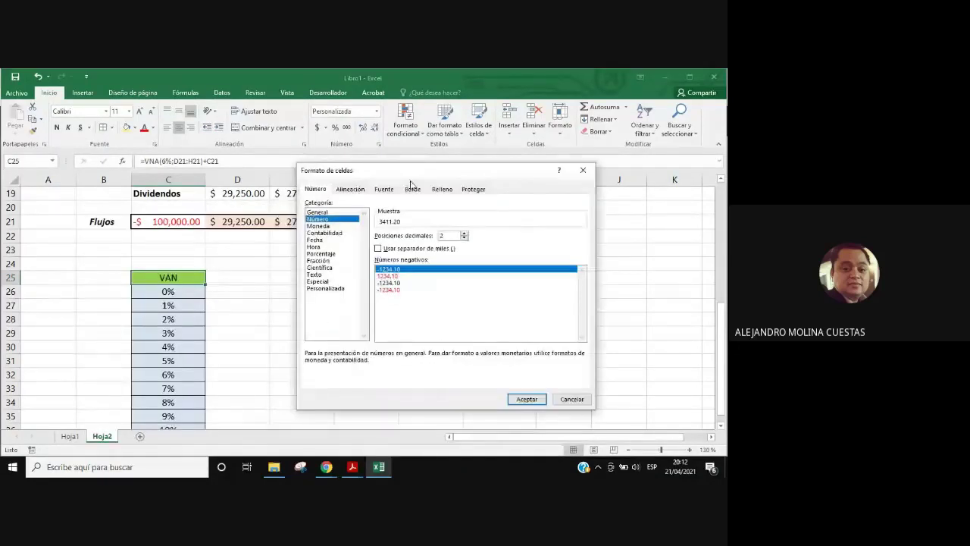
{"action": "left_click", "coordinate": [327, 289]}
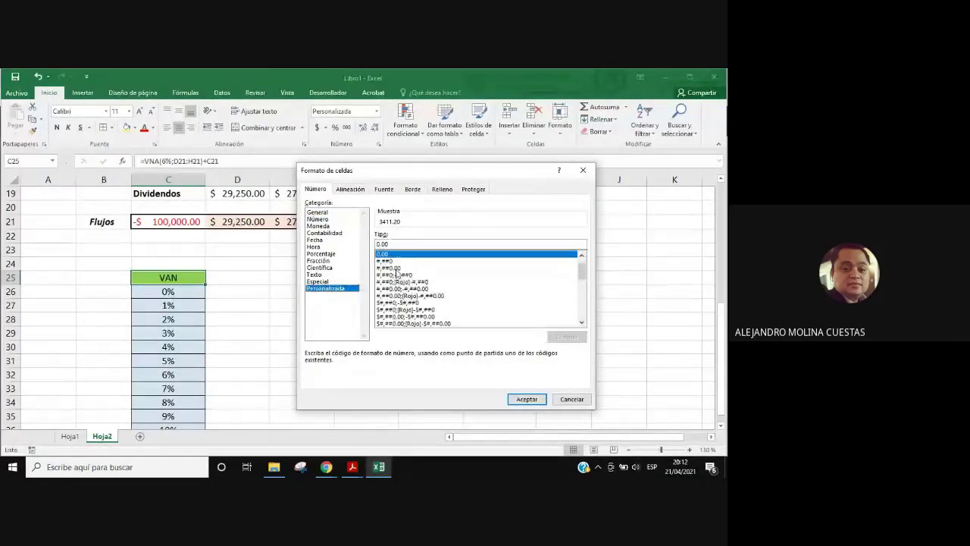
{"action": "left_click_drag", "start_coordinate": [581, 272], "coordinate": [582, 322]}
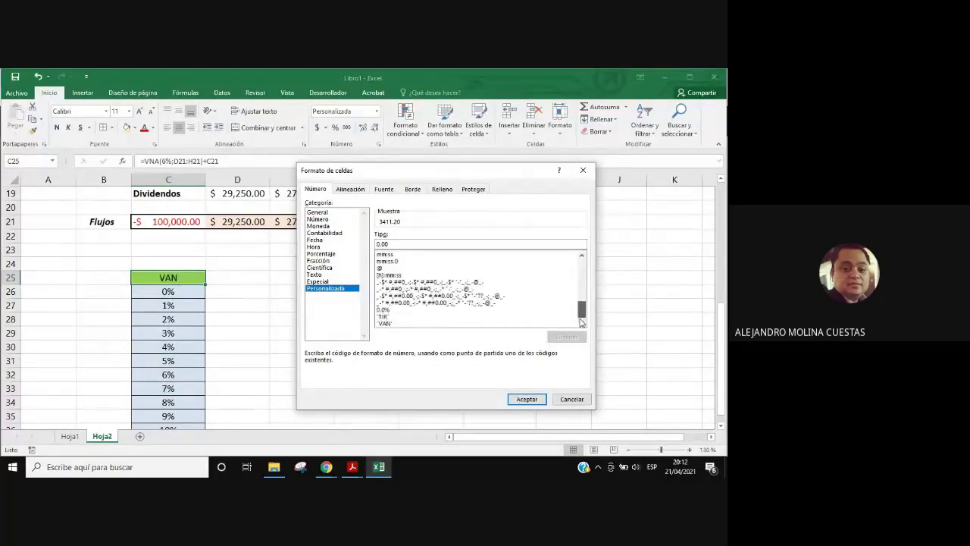
{"action": "left_click", "coordinate": [385, 324]}
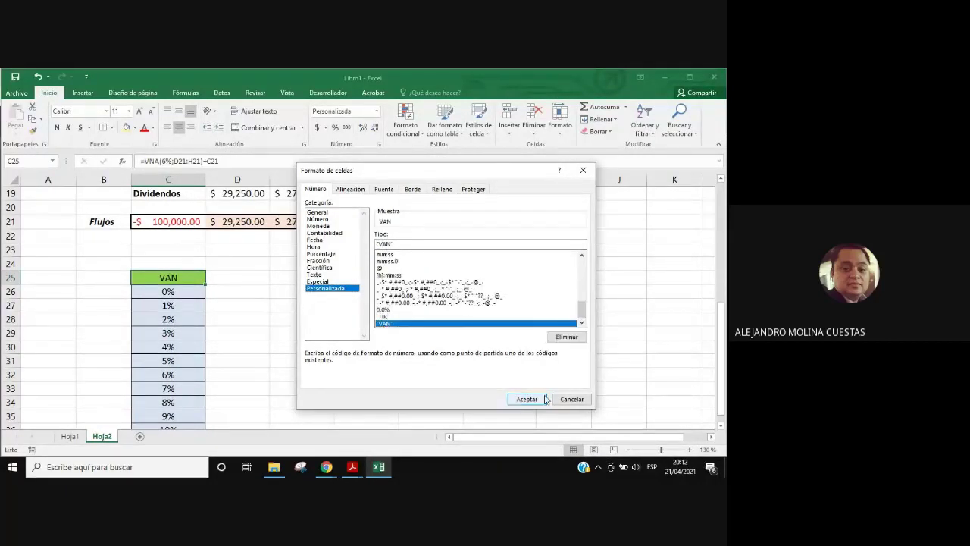
{"action": "left_click", "coordinate": [526, 399]}
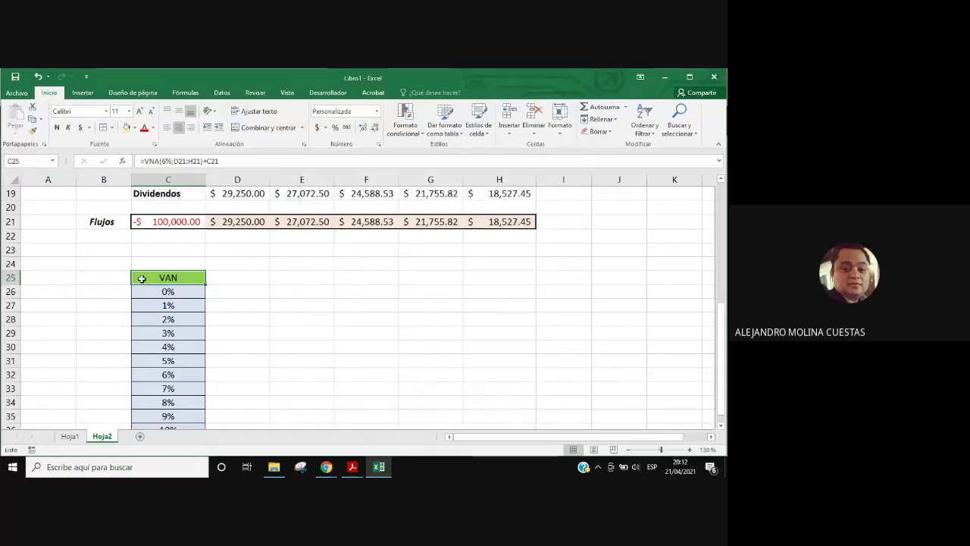
Step: Select the row-25 cells to the right of the VAN header
{"action": "left_click", "coordinate": [298, 322]}
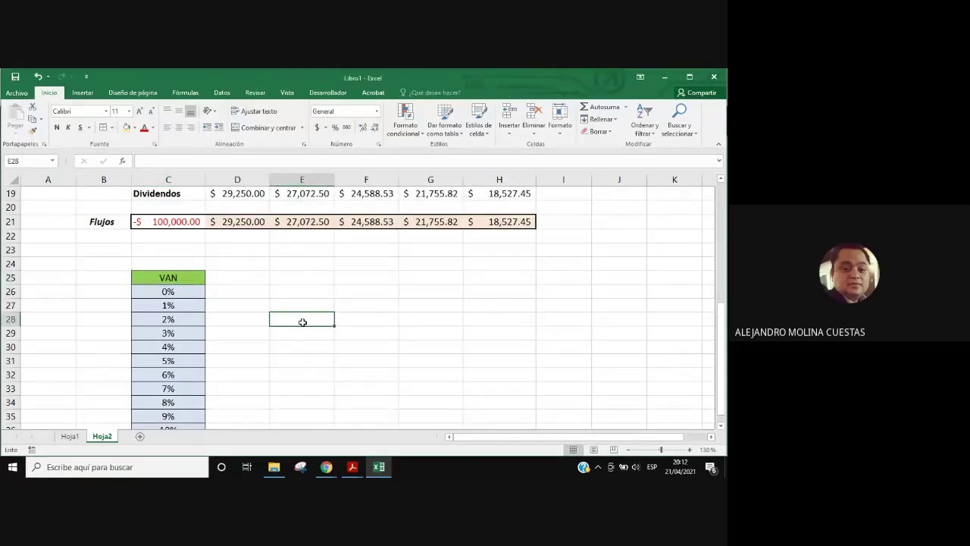
{"action": "scroll", "coordinate": [260, 409], "scroll_direction": "down", "scroll_amount": 3}
{"action": "scroll", "coordinate": [257, 403], "scroll_direction": "down", "scroll_amount": 2}
{"action": "scroll", "coordinate": [257, 403], "scroll_direction": "up", "scroll_amount": 3}
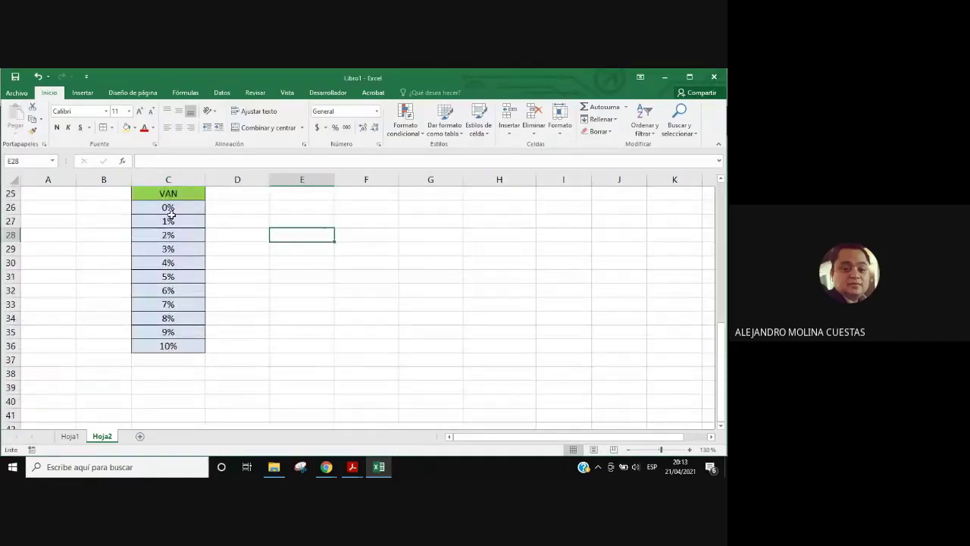
{"action": "mouse_move", "coordinate": [167, 207]}
{"action": "left_mouse_down"}
{"action": "mouse_move", "coordinate": [182, 304]}
{"action": "mouse_move", "coordinate": [174, 347]}
{"action": "left_mouse_up"}
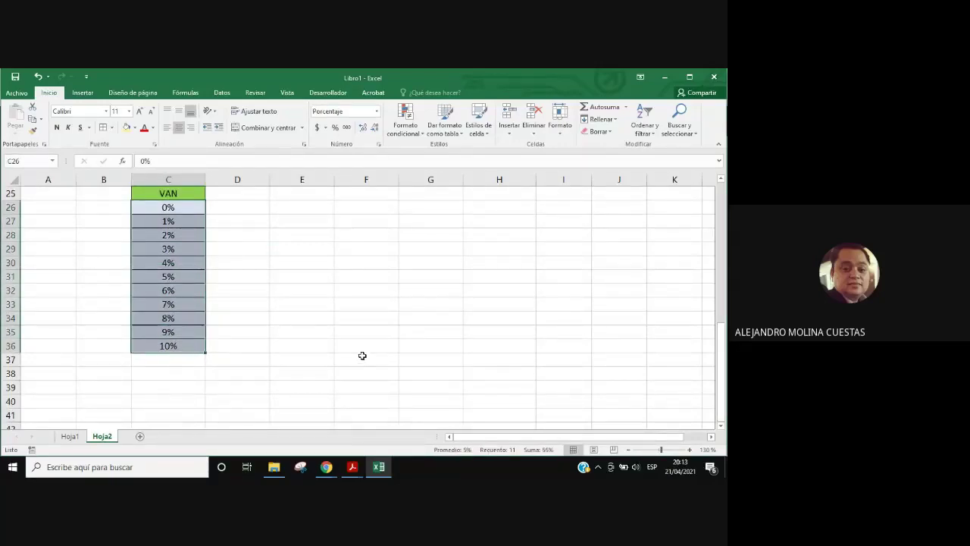
{"action": "scroll", "coordinate": [362, 354], "scroll_direction": "up", "scroll_amount": 1}
{"action": "left_click_drag", "start_coordinate": [225, 236], "coordinate": [584, 237]}
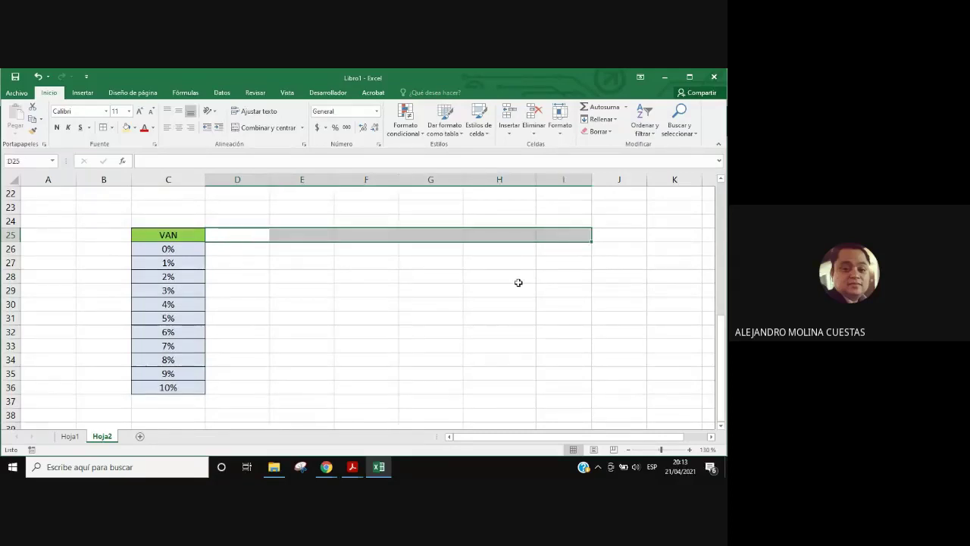
Step: Scroll Emultiple.pdf in Chrome to page 12's two-variable TIR table example
{"action": "left_click", "coordinate": [326, 467]}
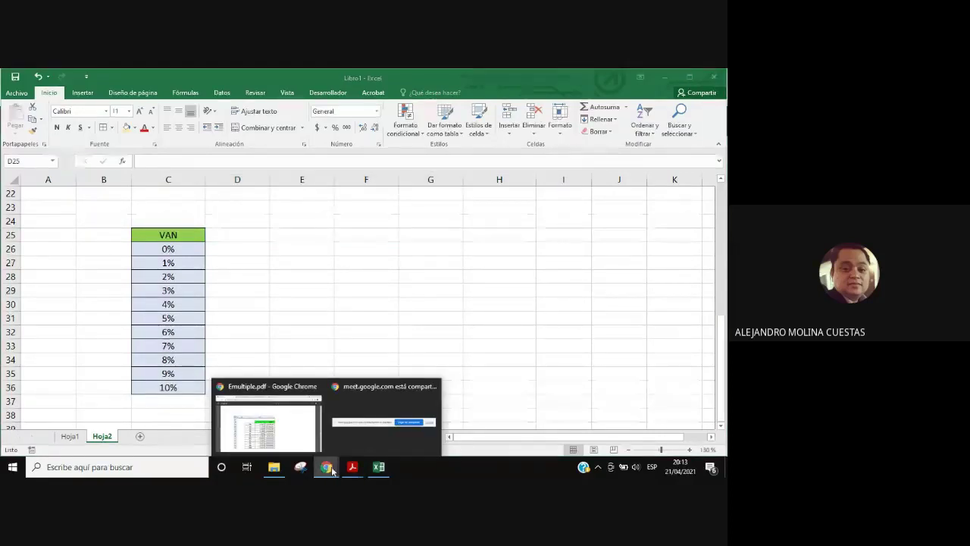
{"action": "left_click", "coordinate": [296, 443]}
{"action": "scroll", "coordinate": [440, 349], "scroll_direction": "up", "scroll_amount": 2}
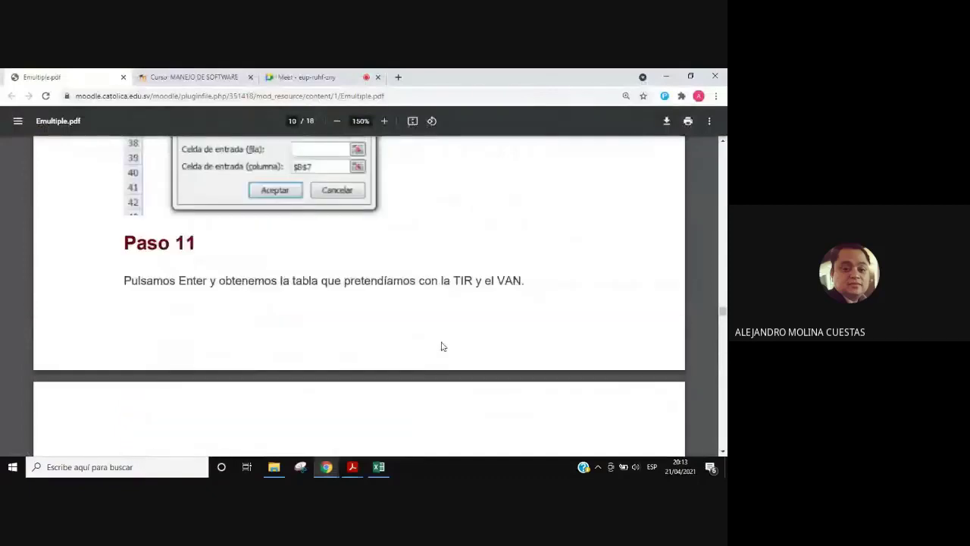
{"action": "scroll", "coordinate": [630, 326], "scroll_direction": "up", "scroll_amount": 7}
{"action": "scroll", "coordinate": [619, 329], "scroll_direction": "down", "scroll_amount": 1}
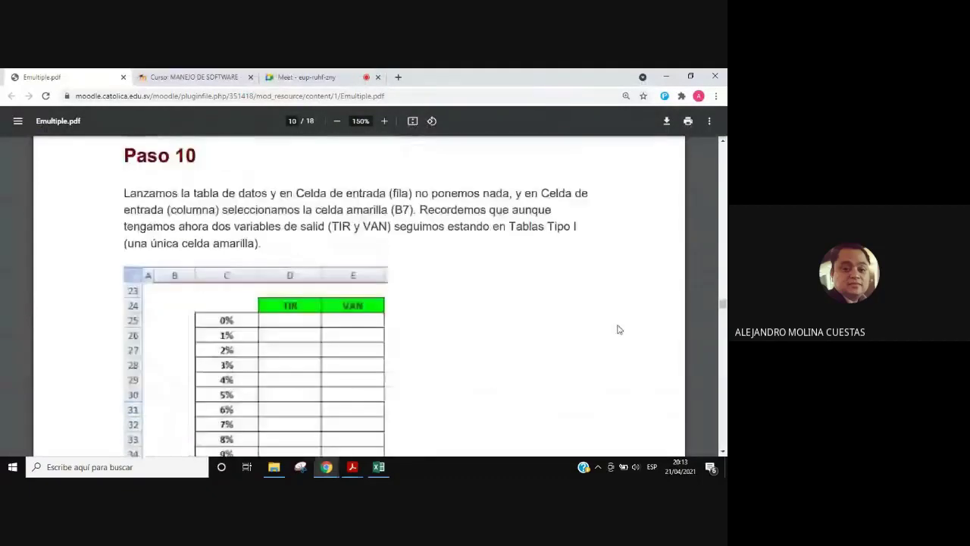
{"action": "scroll", "coordinate": [619, 328], "scroll_direction": "down", "scroll_amount": 6}
{"action": "scroll", "coordinate": [454, 364], "scroll_direction": "down", "scroll_amount": 5}
{"action": "scroll", "coordinate": [447, 371], "scroll_direction": "down", "scroll_amount": 3}
{"action": "scroll", "coordinate": [446, 371], "scroll_direction": "down", "scroll_amount": 5}
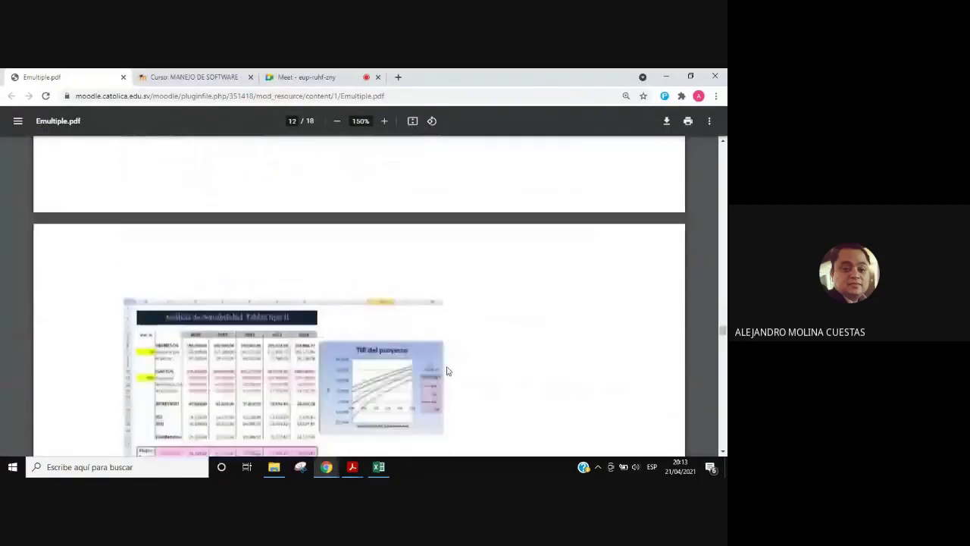
{"action": "scroll", "coordinate": [446, 370], "scroll_direction": "down", "scroll_amount": 2}
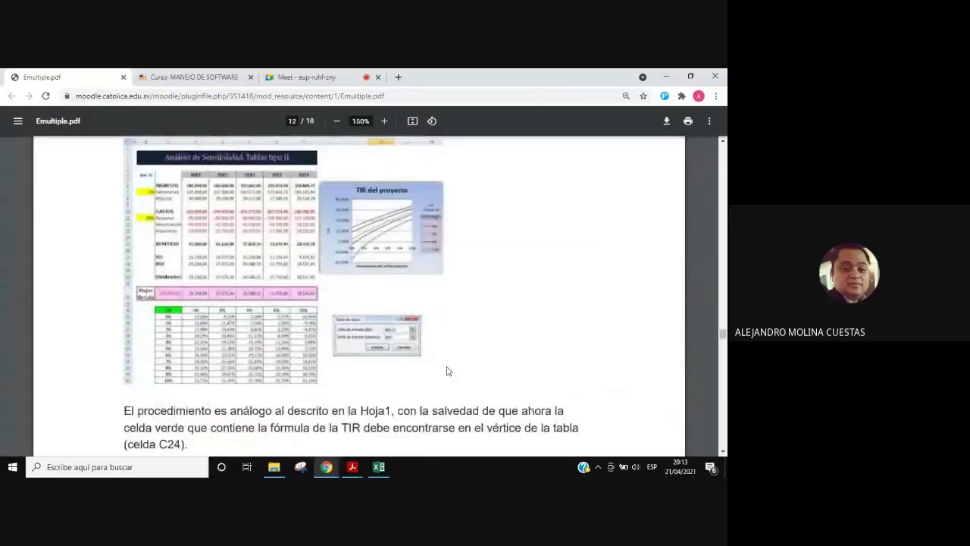
{"action": "scroll", "coordinate": [447, 371], "scroll_direction": "down", "scroll_amount": 3}
{"action": "scroll", "coordinate": [376, 372], "scroll_direction": "down", "scroll_amount": 3}
{"action": "scroll", "coordinate": [376, 372], "scroll_direction": "up", "scroll_amount": 3}
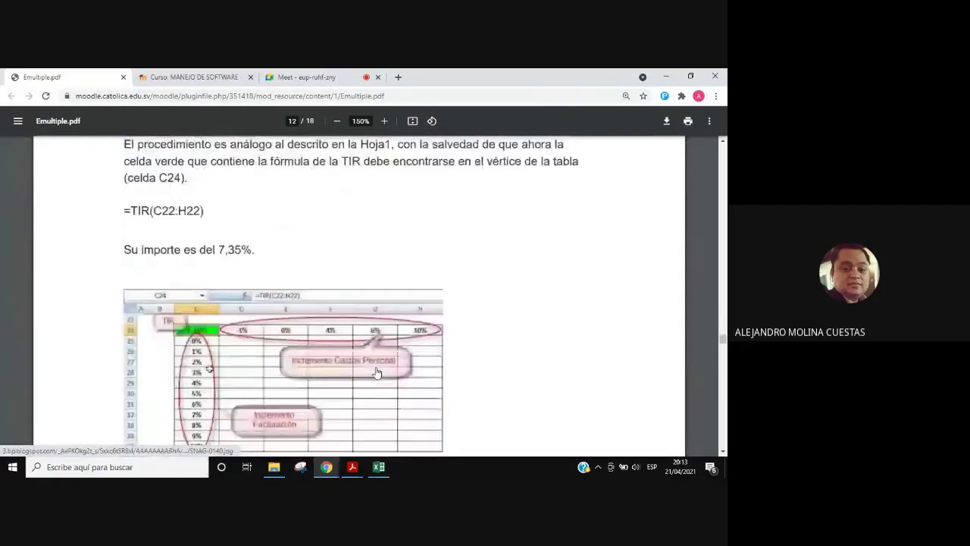
{"action": "scroll", "coordinate": [376, 372], "scroll_direction": "down", "scroll_amount": 1}
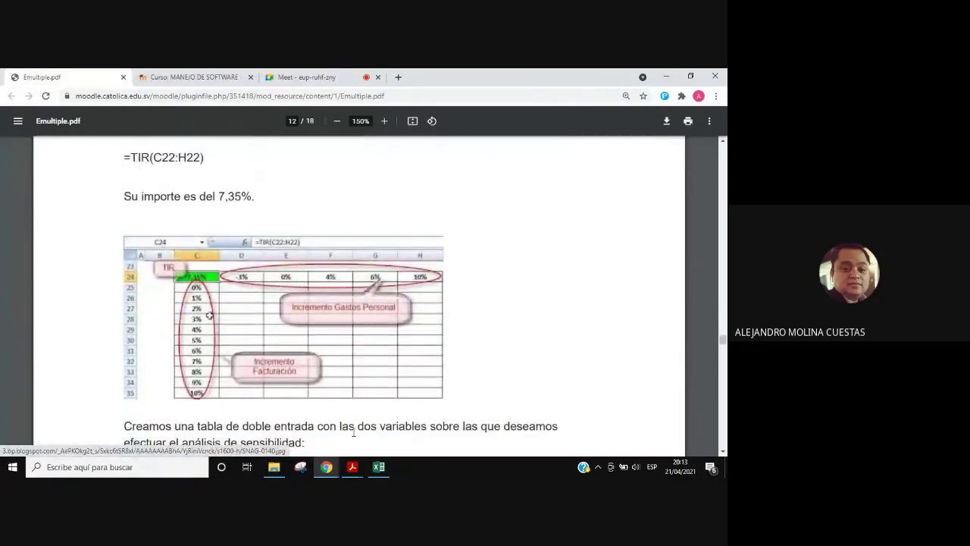
{"action": "mouse_move", "coordinate": [371, 470]}
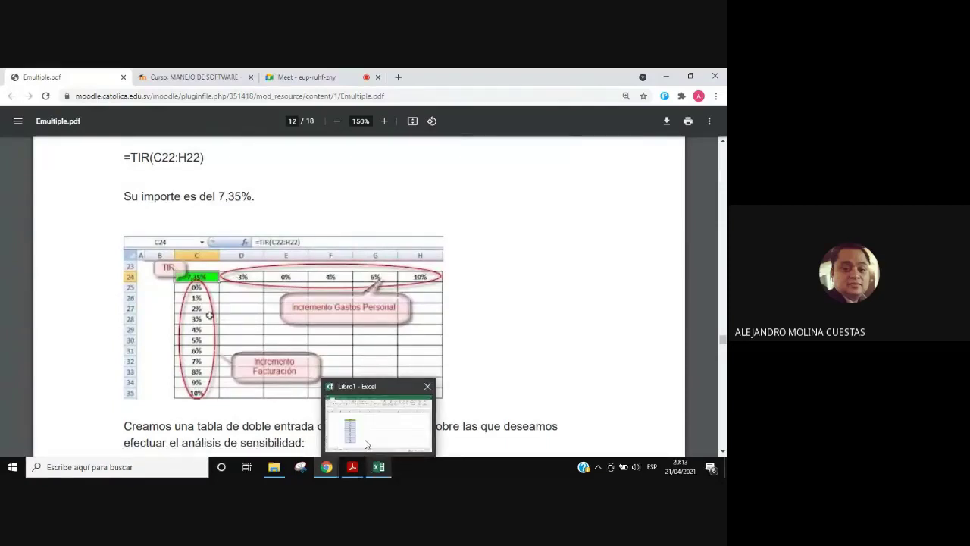
Step: Enter -3% and 0% in D25:E25 and copy the percent format across E25:H25
{"action": "left_click", "coordinate": [366, 444]}
{"action": "type", "text": "-3"}
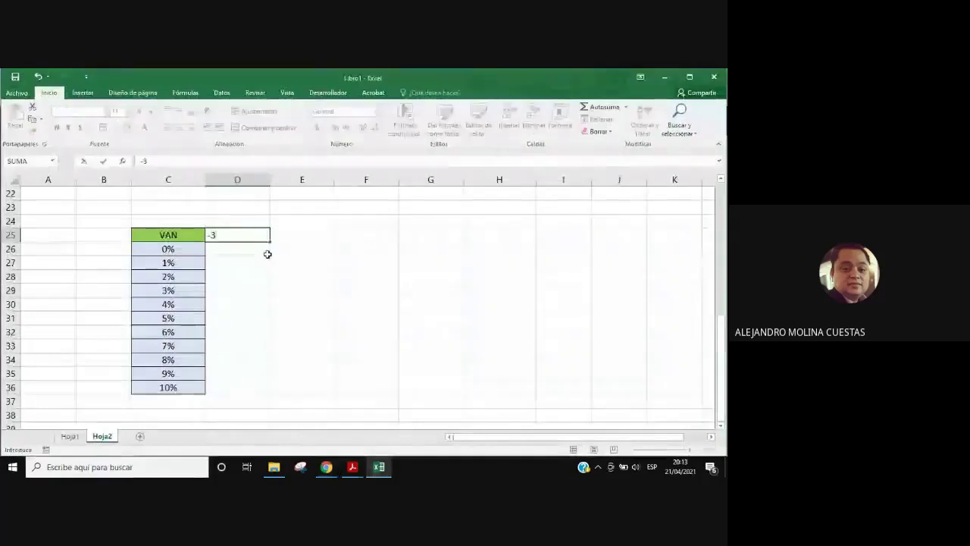
{"action": "key", "text": "Right"}
{"action": "key", "text": "Left"}
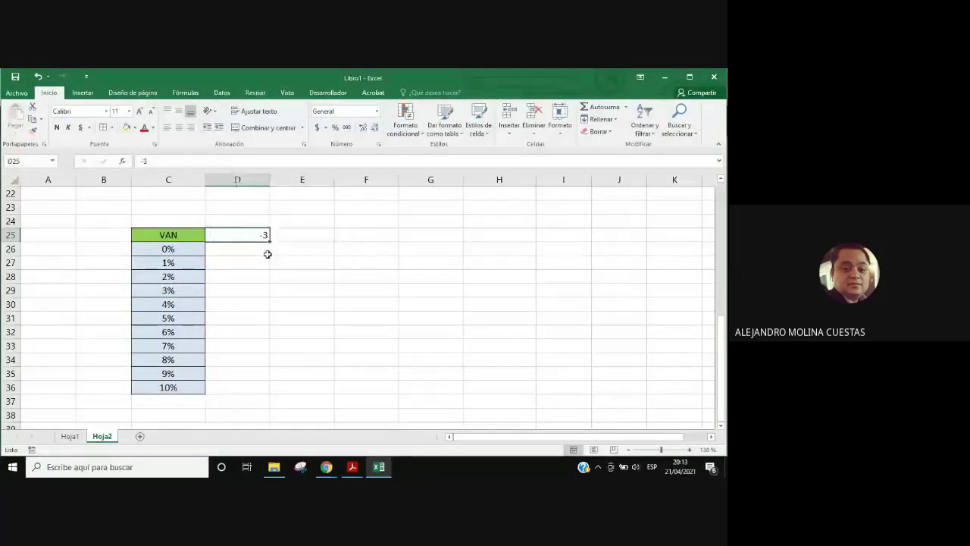
{"action": "left_click", "coordinate": [335, 127]}
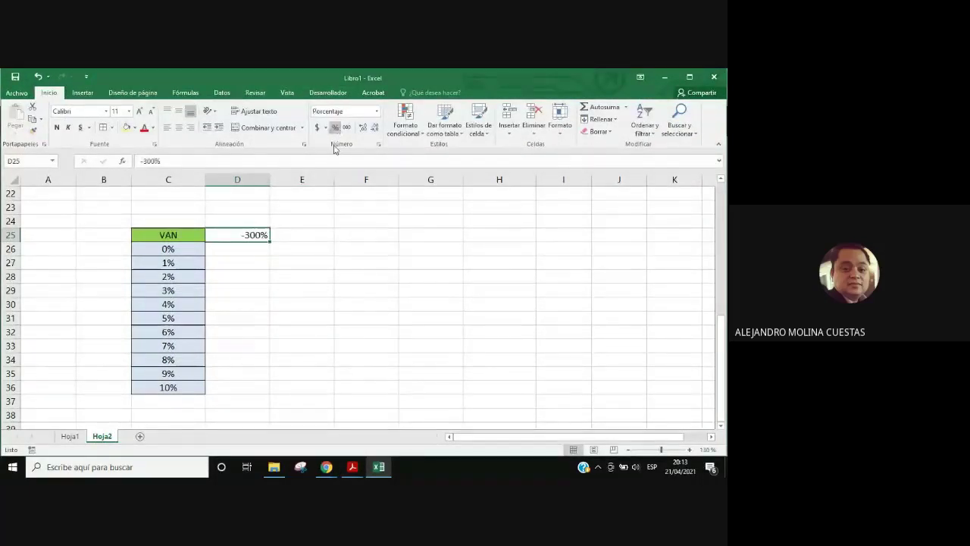
{"action": "type", "text": "-3"}
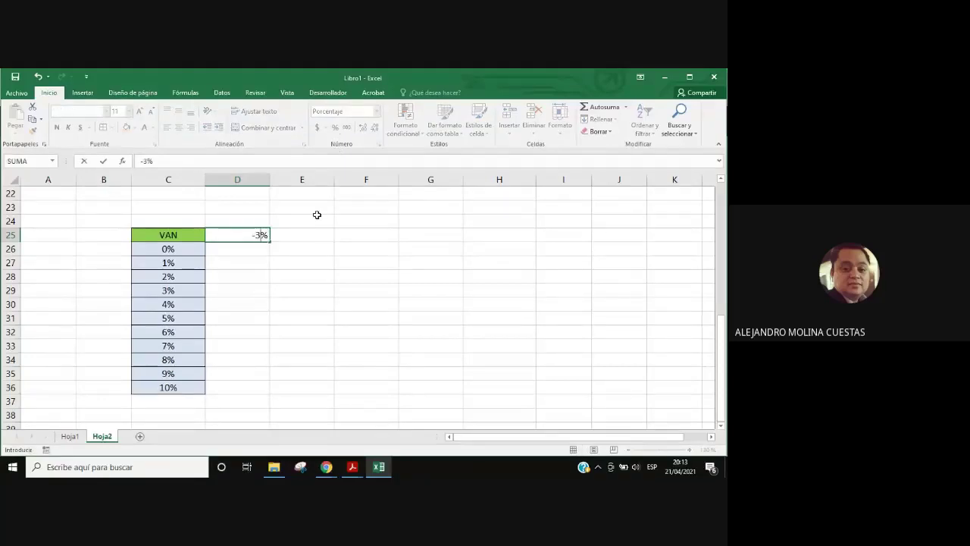
{"action": "key", "text": "Tab"}
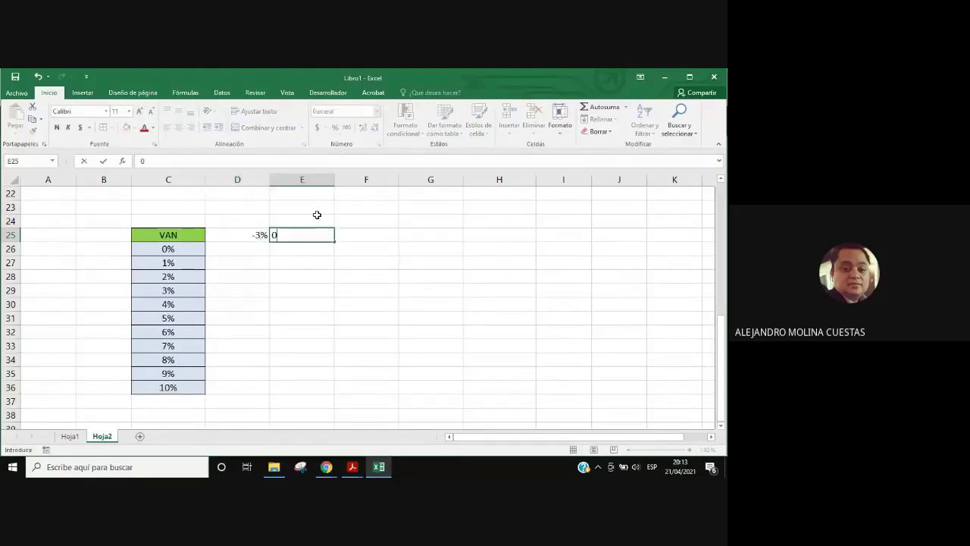
{"action": "type", "text": "0"}
{"action": "key", "text": "Tab"}
{"action": "left_click", "coordinate": [260, 234]}
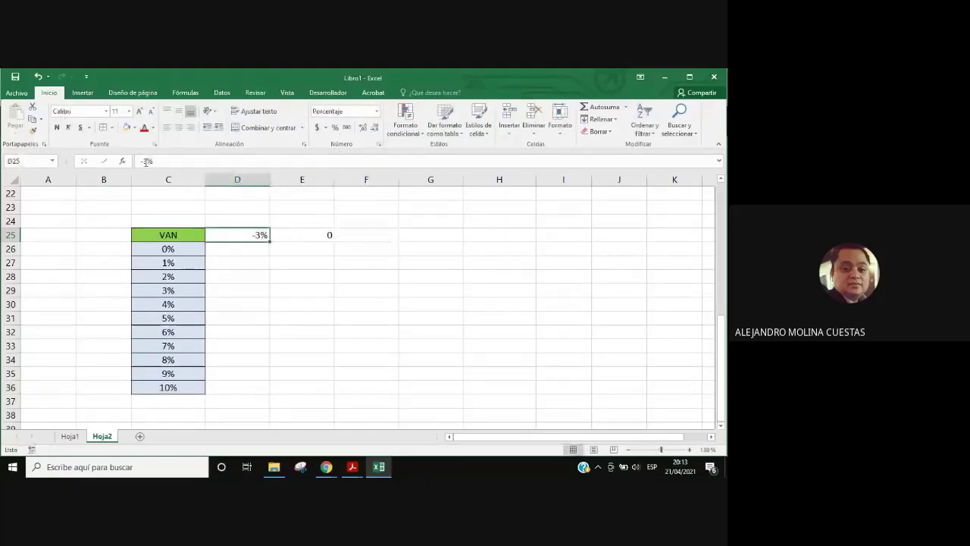
{"action": "left_click", "coordinate": [32, 130]}
{"action": "mouse_move", "coordinate": [324, 235]}
{"action": "left_mouse_down"}
{"action": "mouse_move", "coordinate": [571, 245]}
{"action": "mouse_move", "coordinate": [307, 235]}
{"action": "left_mouse_up"}
Step: Complete the rate row with 4%, 6% and 10% in F25:H25
{"action": "left_click", "coordinate": [378, 467]}
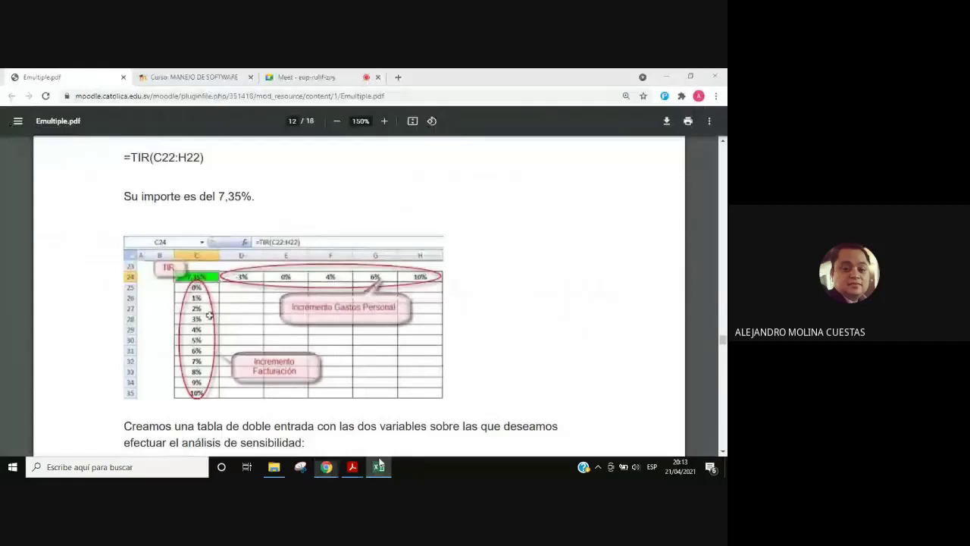
{"action": "left_click", "coordinate": [379, 466]}
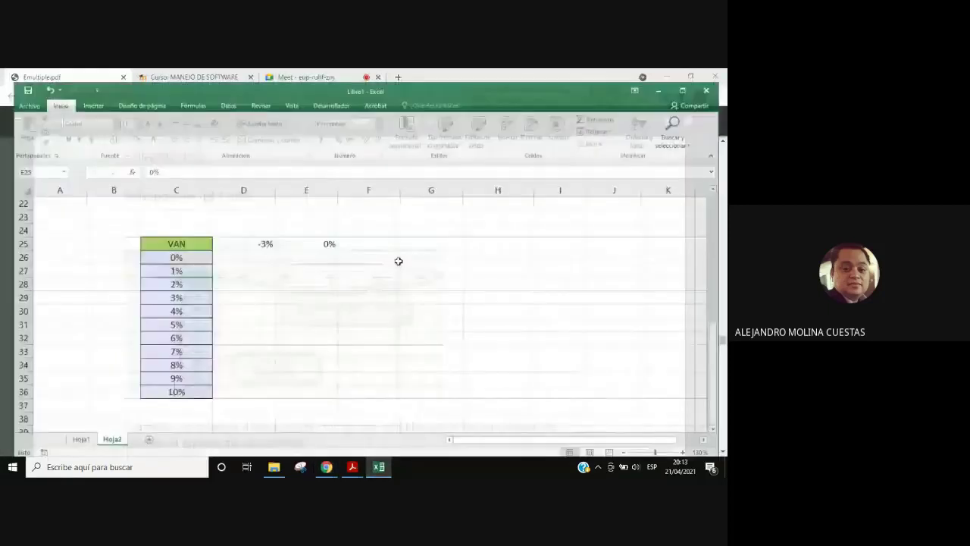
{"action": "left_click", "coordinate": [383, 241]}
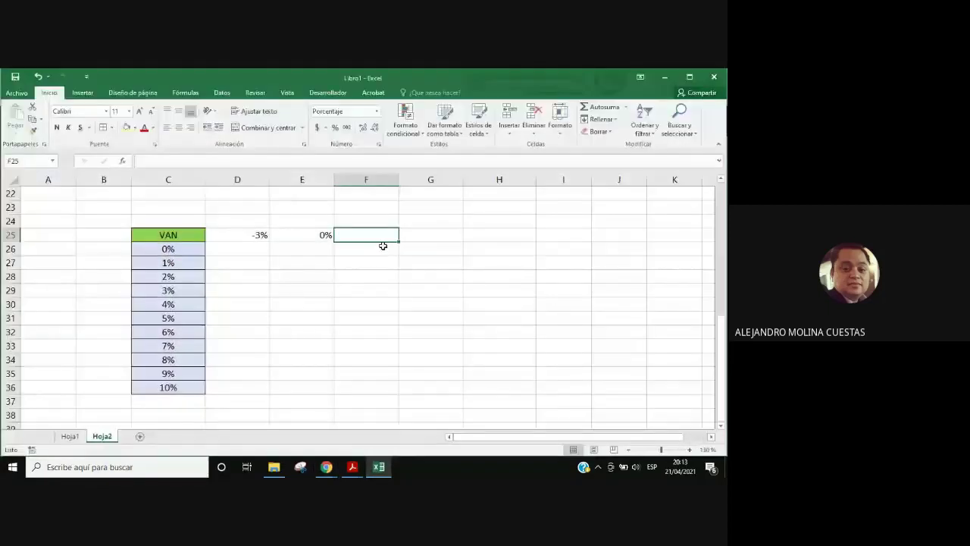
{"action": "type", "text": "4"}
{"action": "key", "text": "Tab"}
{"action": "type", "text": "6"}
{"action": "key", "text": "Tab"}
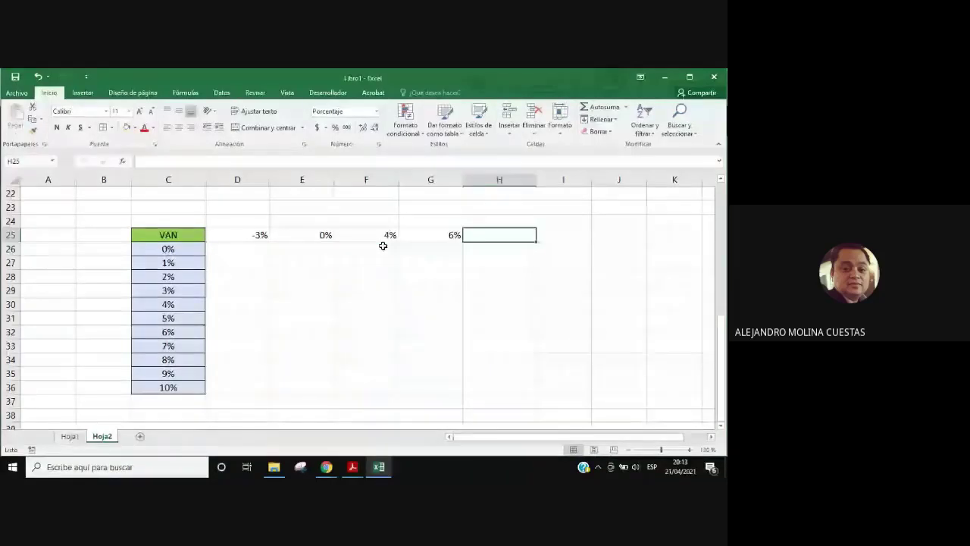
{"action": "type", "text": "10"}
{"action": "key", "text": "Return"}
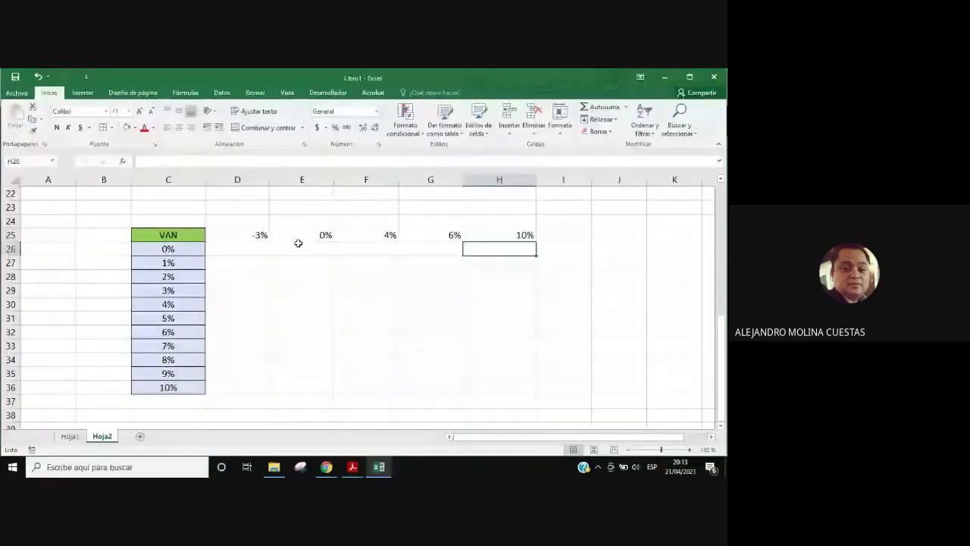
{"action": "left_click_drag", "start_coordinate": [504, 235], "coordinate": [248, 235]}
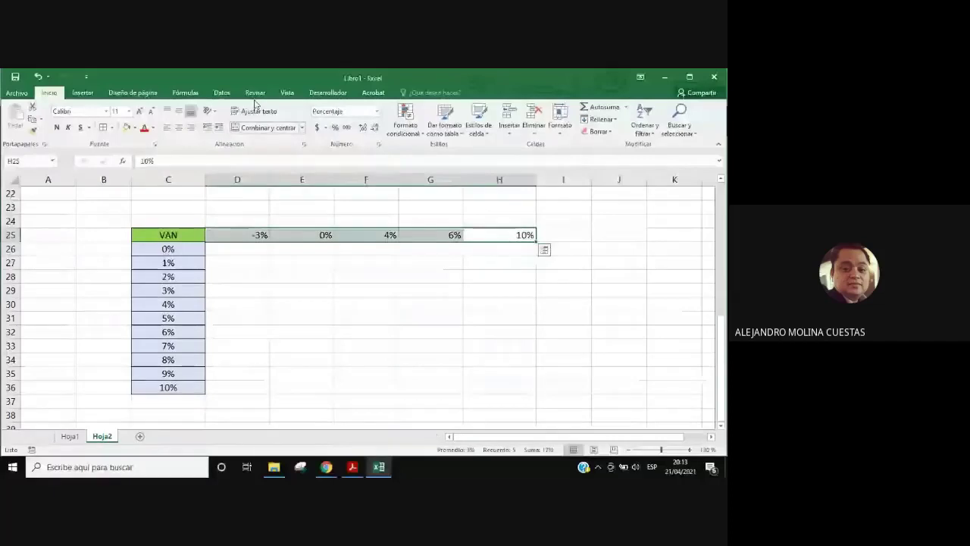
Step: Centre the D25:H25 rates and fill them light blue
{"action": "left_click", "coordinate": [179, 129]}
{"action": "left_click", "coordinate": [467, 301]}
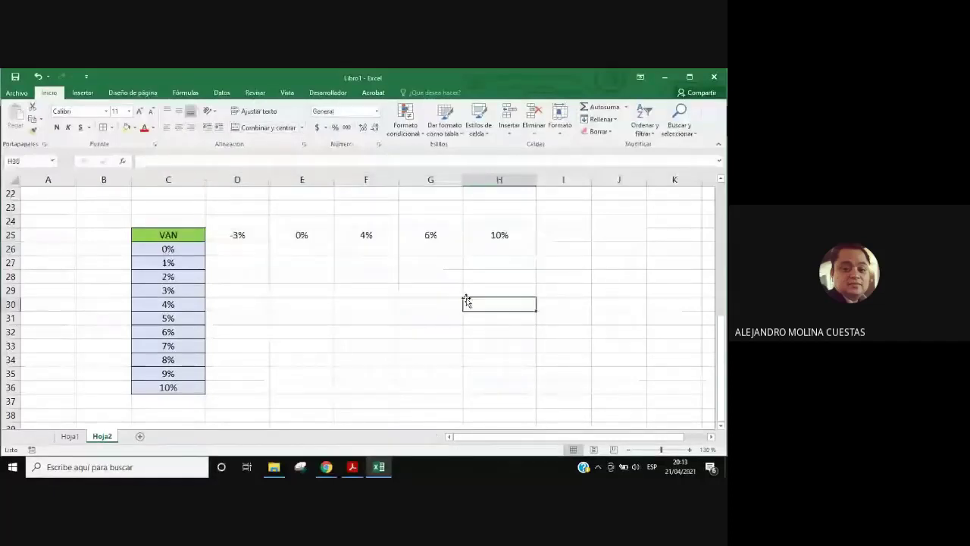
{"action": "left_click_drag", "start_coordinate": [238, 235], "coordinate": [500, 235]}
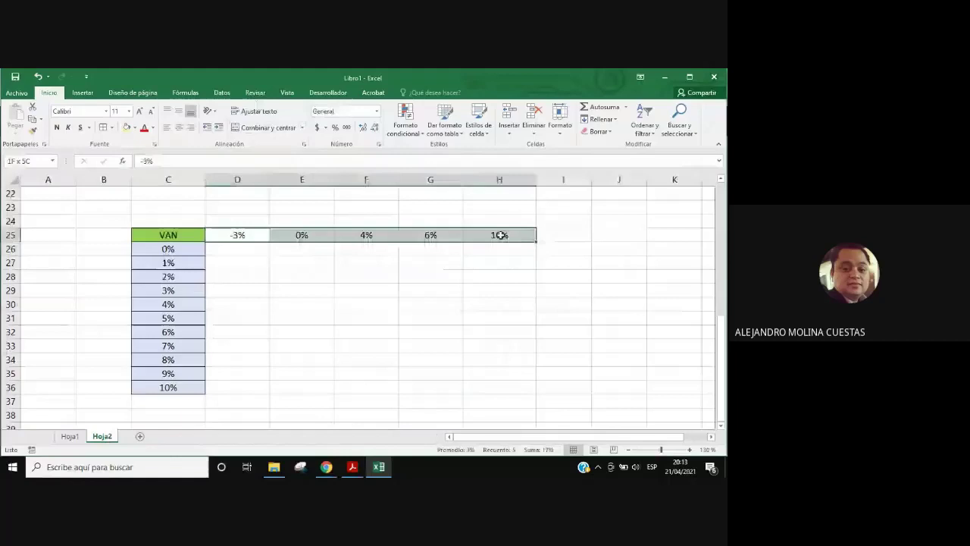
{"action": "left_click", "coordinate": [134, 128]}
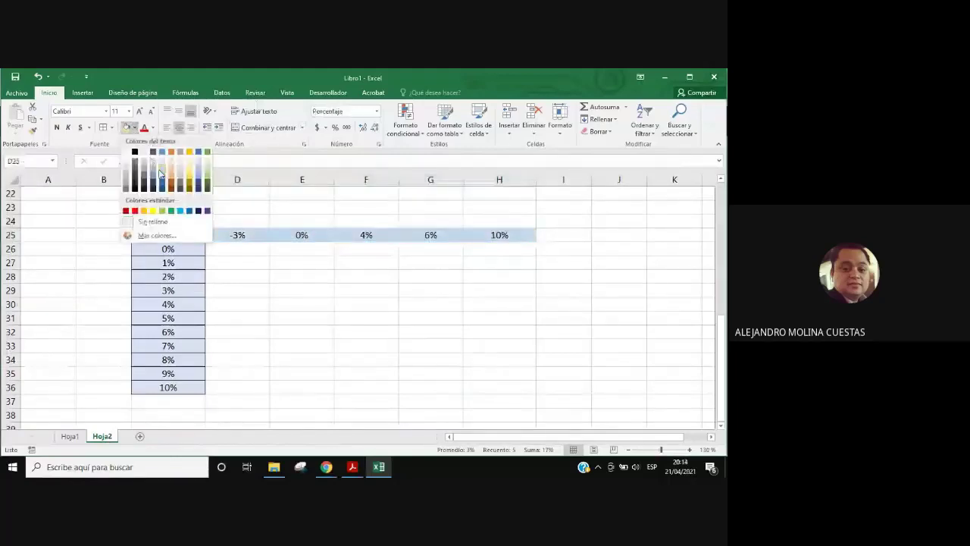
{"action": "left_click", "coordinate": [160, 172]}
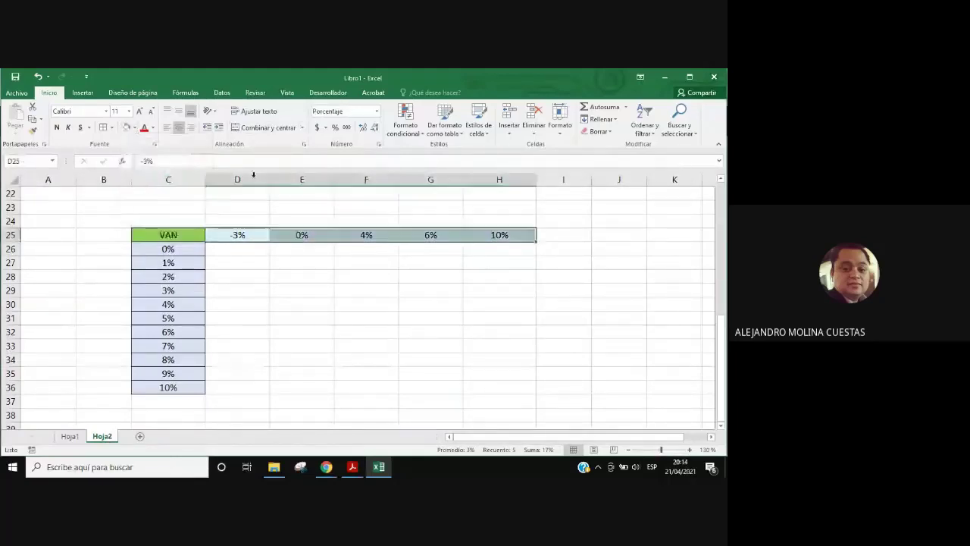
{"action": "left_click_drag", "start_coordinate": [394, 303], "coordinate": [457, 314]}
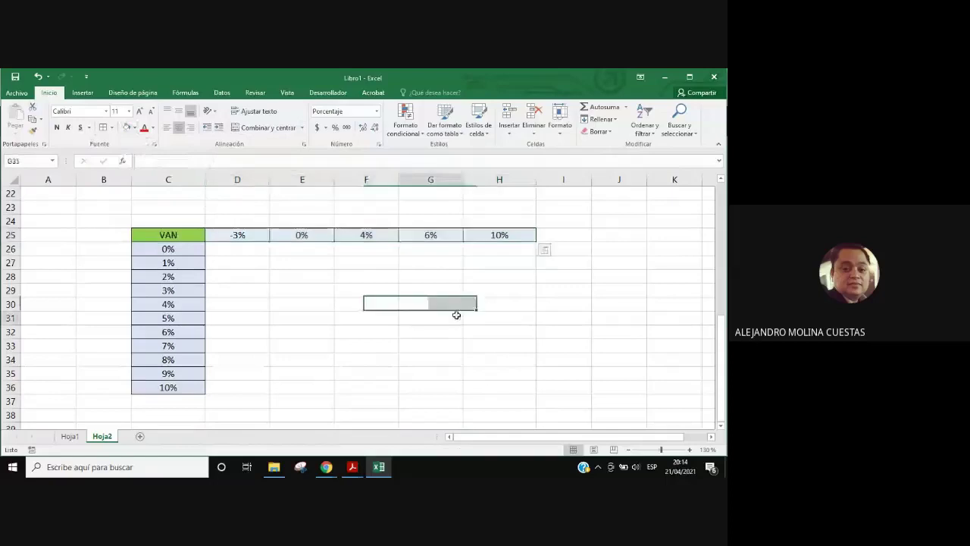
Step: Review the -3%, 0%, 4%, 6% and 10% rates across D25:H25
{"action": "left_click", "coordinate": [245, 234]}
{"action": "left_click", "coordinate": [481, 240]}
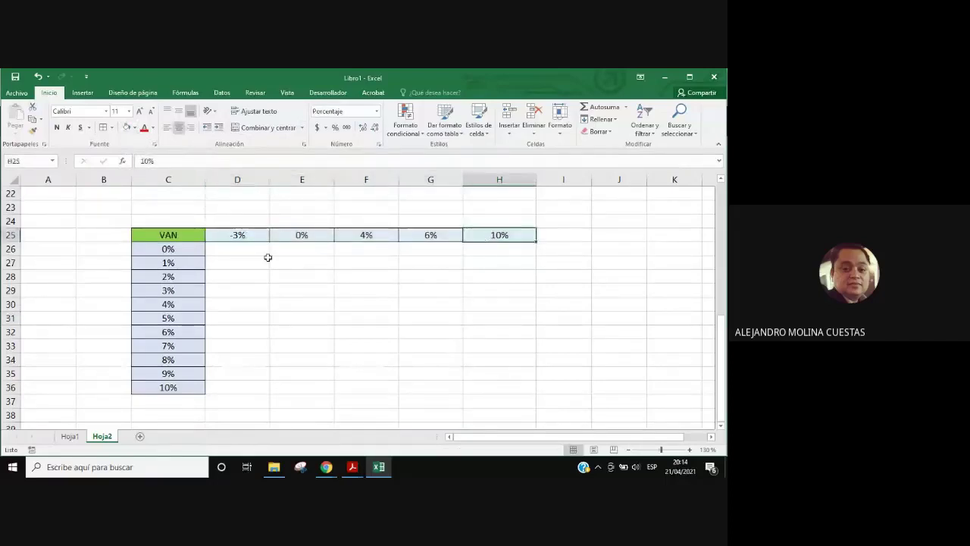
{"action": "left_click", "coordinate": [232, 238]}
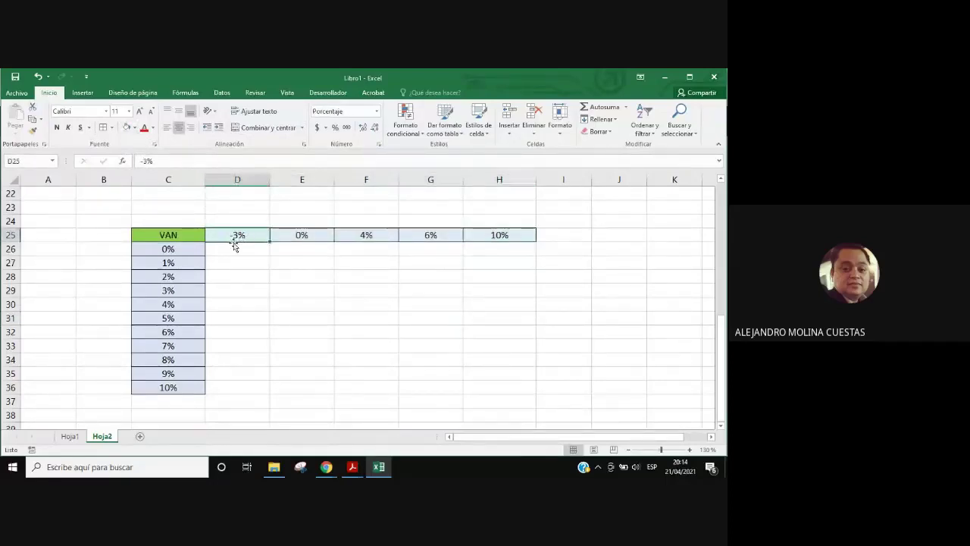
{"action": "left_click", "coordinate": [295, 238]}
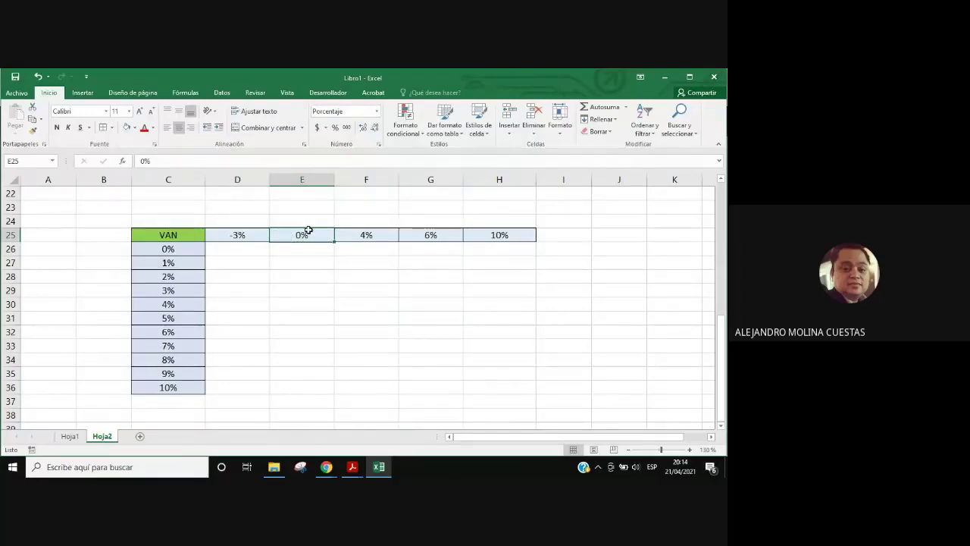
{"action": "left_click", "coordinate": [357, 233]}
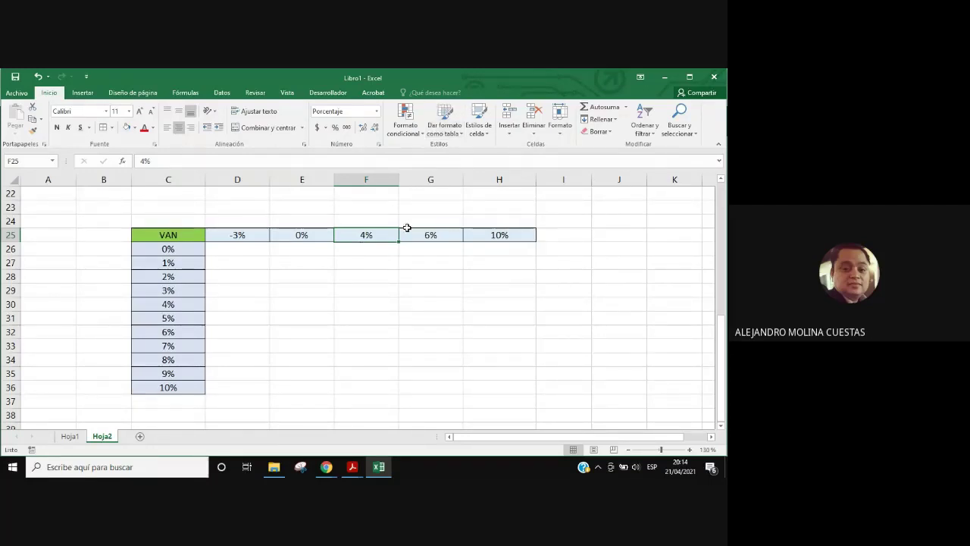
{"action": "left_click", "coordinate": [431, 235]}
{"action": "key", "text": "Right"}
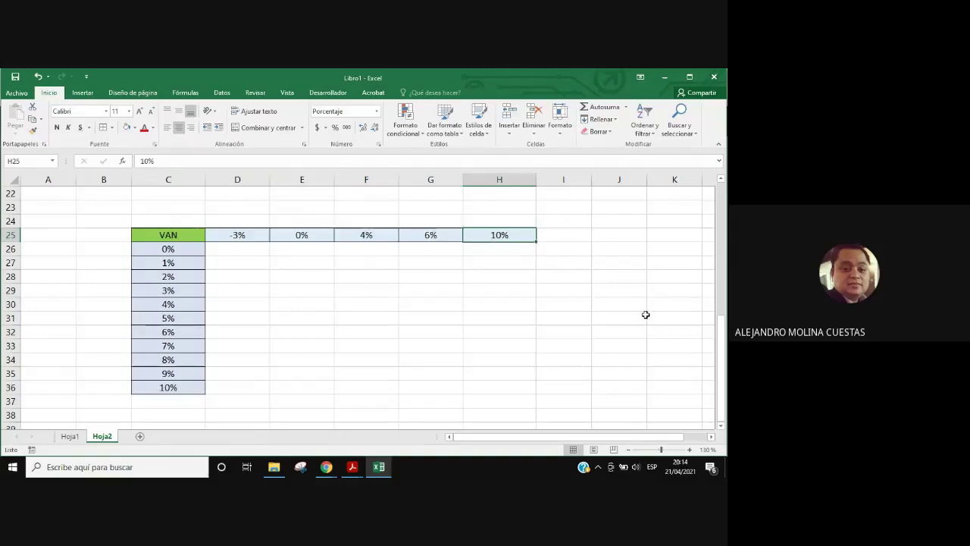
{"action": "left_click", "coordinate": [647, 346]}
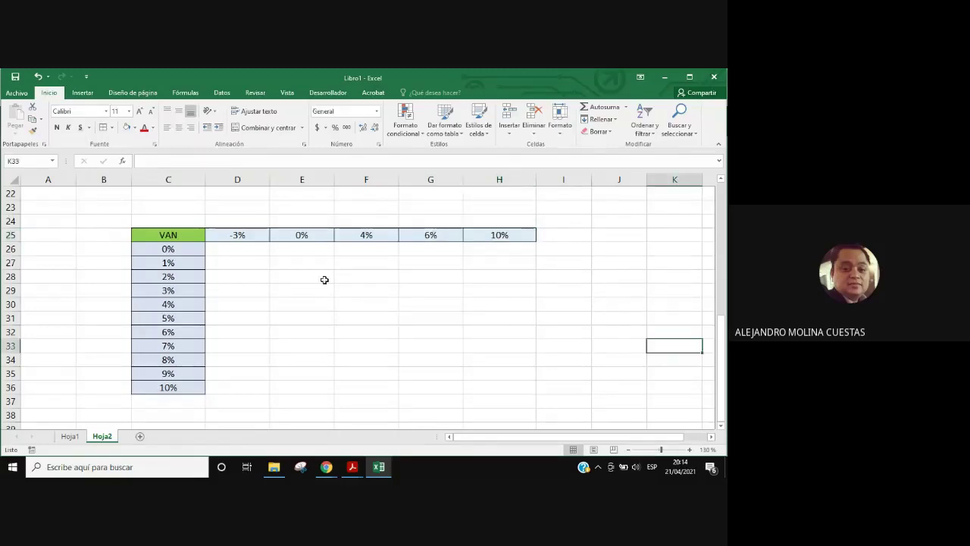
{"action": "left_click", "coordinate": [163, 235]}
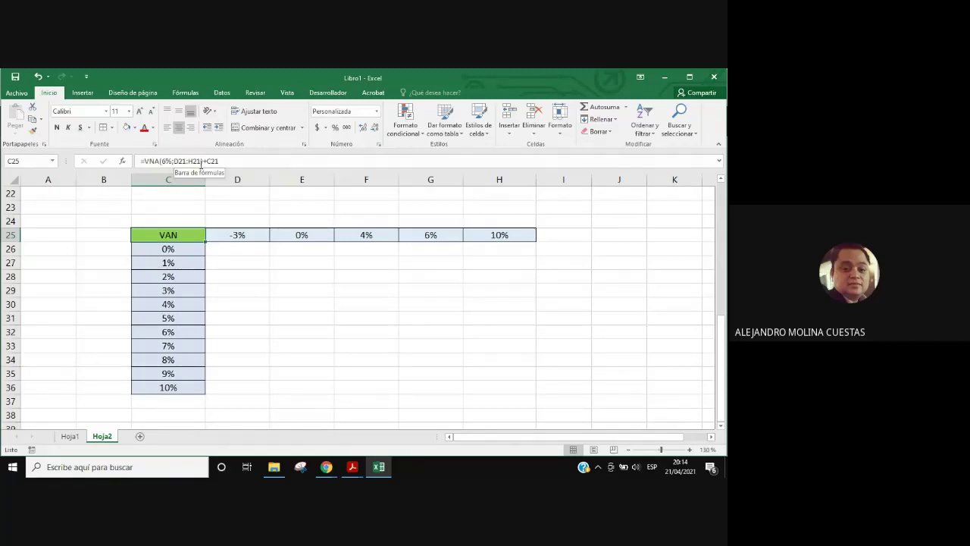
Step: Select the whole VAN table C25:H36 for a what-if data table
{"action": "scroll", "coordinate": [509, 370], "scroll_direction": "up", "scroll_amount": 4}
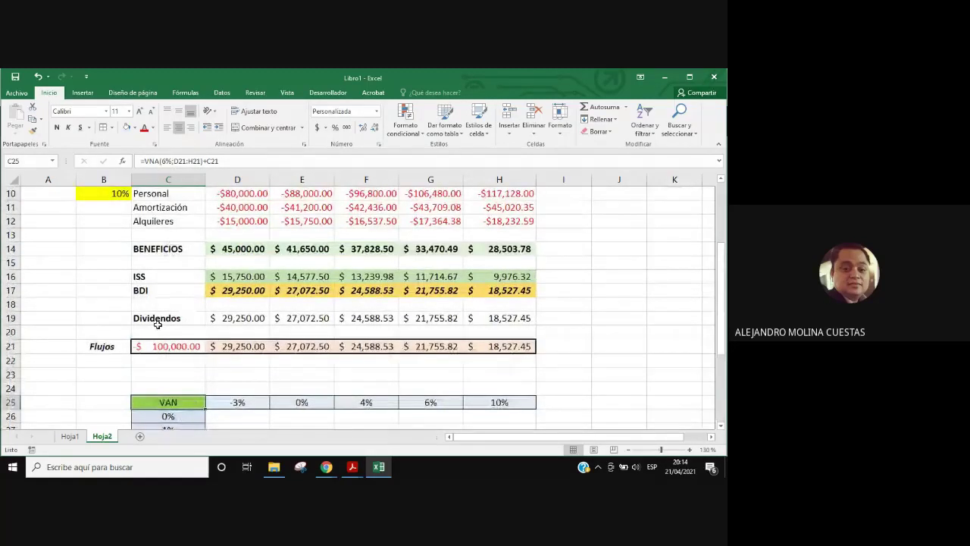
{"action": "scroll", "coordinate": [114, 267], "scroll_direction": "up", "scroll_amount": 3}
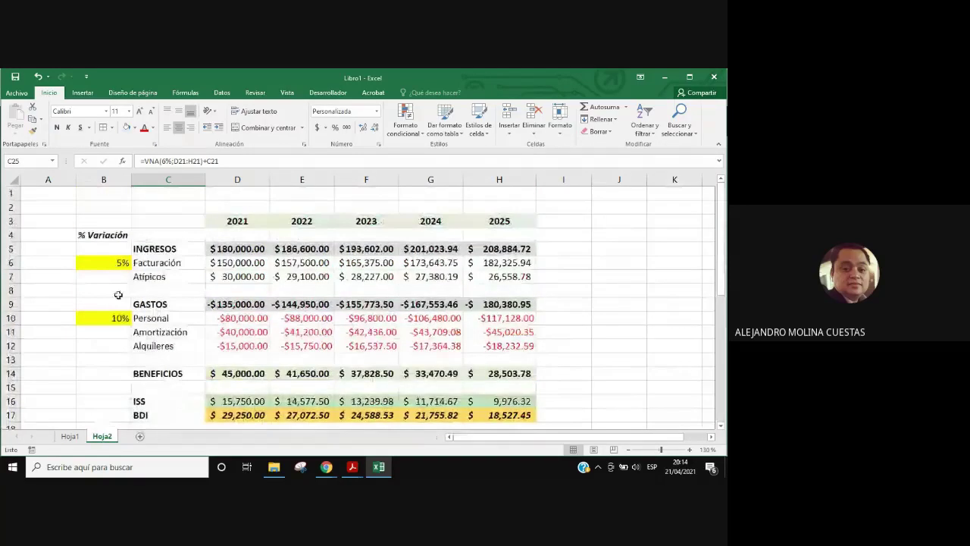
{"action": "scroll", "coordinate": [458, 377], "scroll_direction": "down", "scroll_amount": 1}
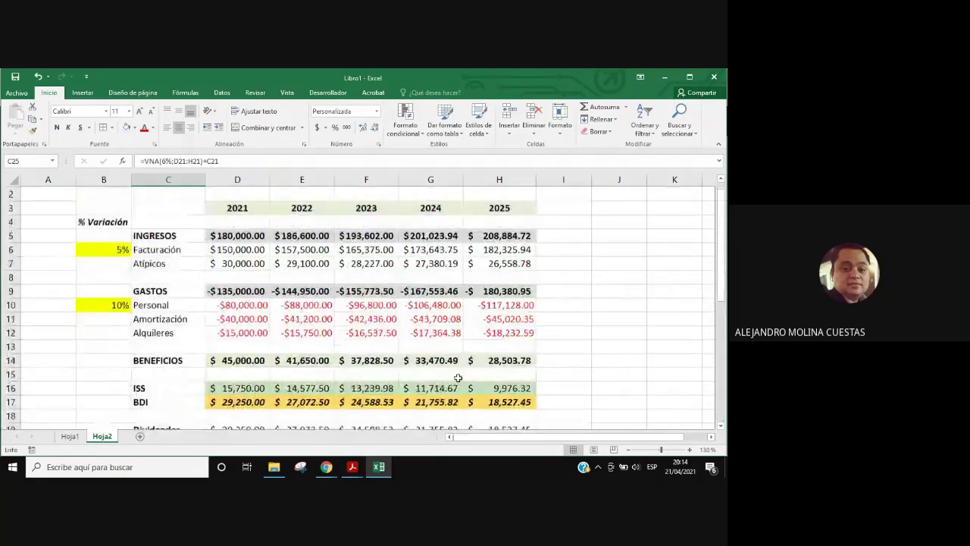
{"action": "scroll", "coordinate": [457, 377], "scroll_direction": "down", "scroll_amount": 4}
{"action": "scroll", "coordinate": [457, 377], "scroll_direction": "down", "scroll_amount": 3}
{"action": "left_click_drag", "start_coordinate": [168, 235], "coordinate": [502, 384]}
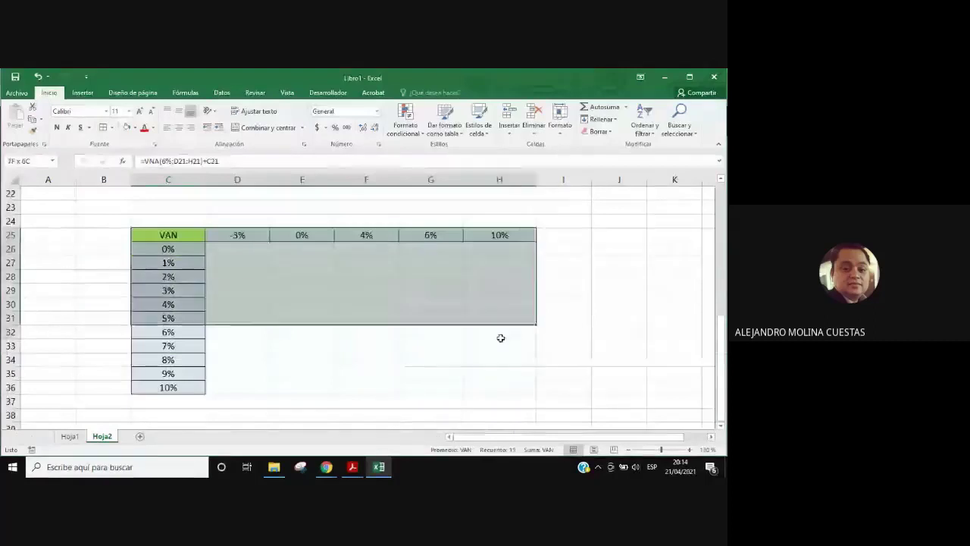
{"action": "left_click", "coordinate": [222, 93]}
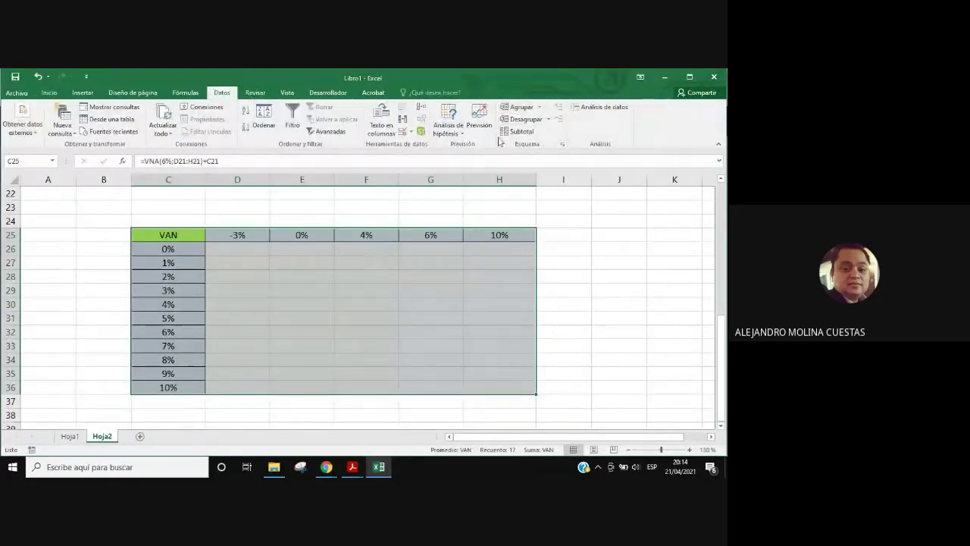
{"action": "left_click", "coordinate": [460, 135]}
{"action": "left_click", "coordinate": [467, 172]}
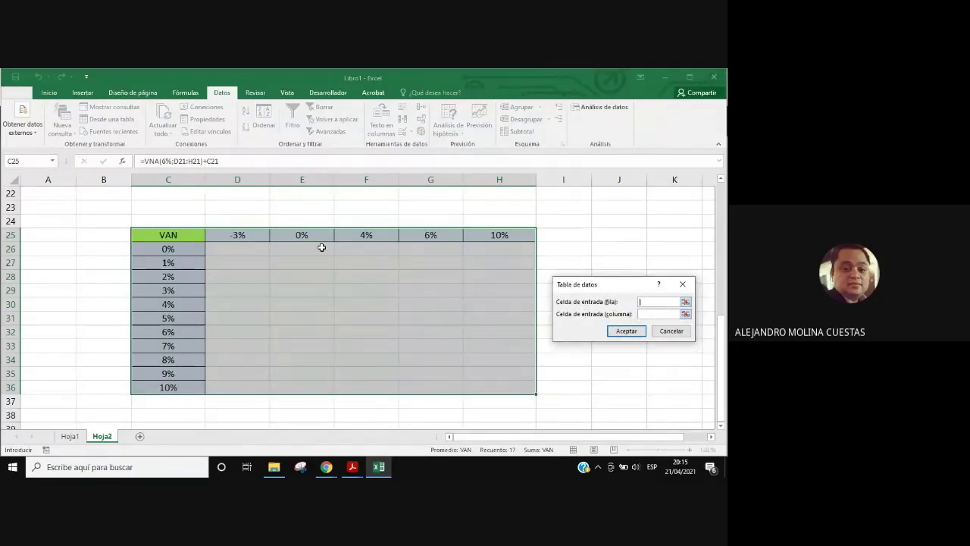
Step: Set row input cell $B$10 and column input cell $B$6 to compute NPVs in D26:H36
{"action": "left_click", "coordinate": [685, 300]}
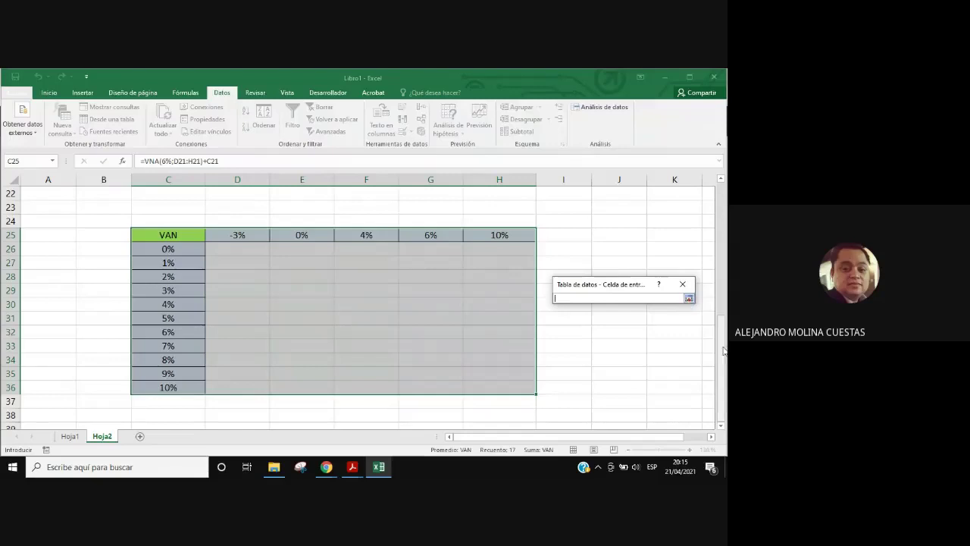
{"action": "left_click_drag", "start_coordinate": [721, 351], "coordinate": [723, 288]}
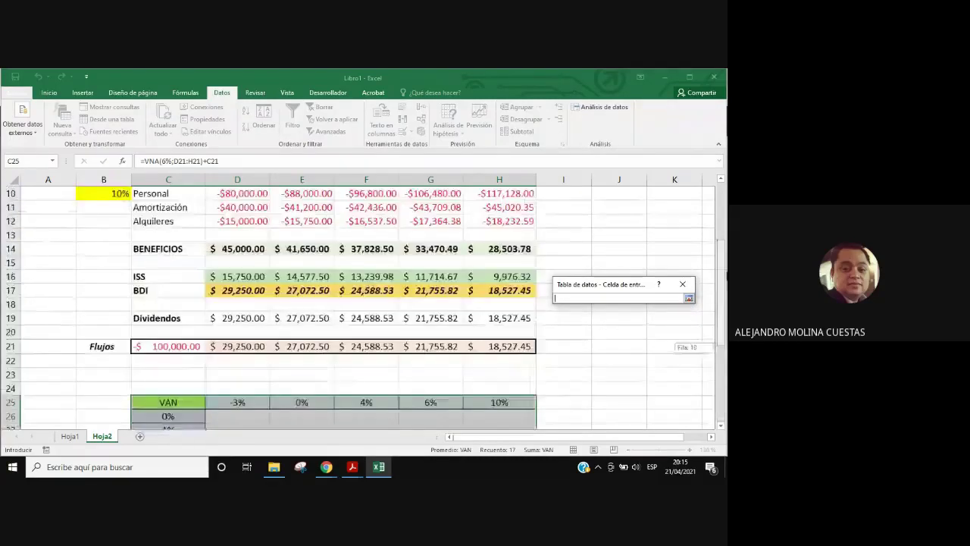
{"action": "left_click", "coordinate": [96, 220]}
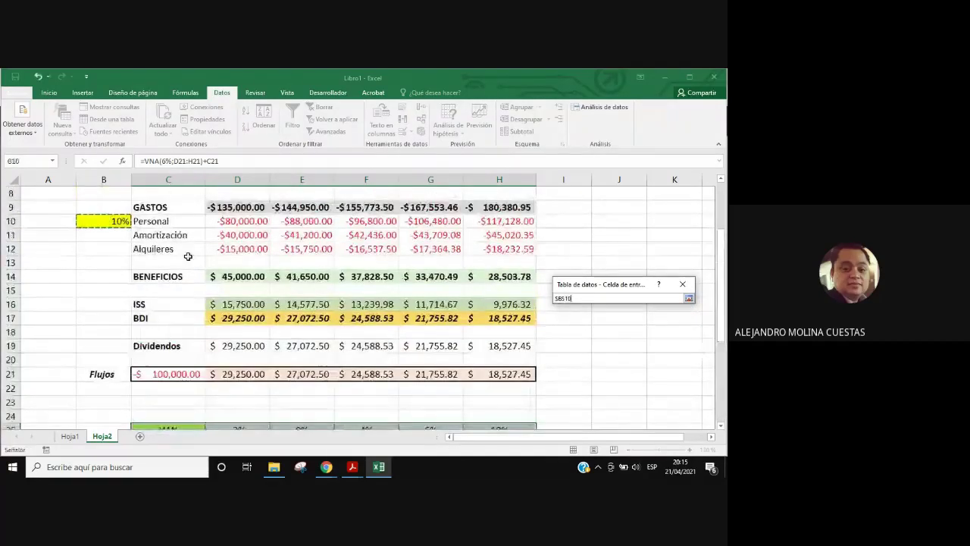
{"action": "left_click", "coordinate": [687, 300]}
{"action": "key", "text": "Tab"}
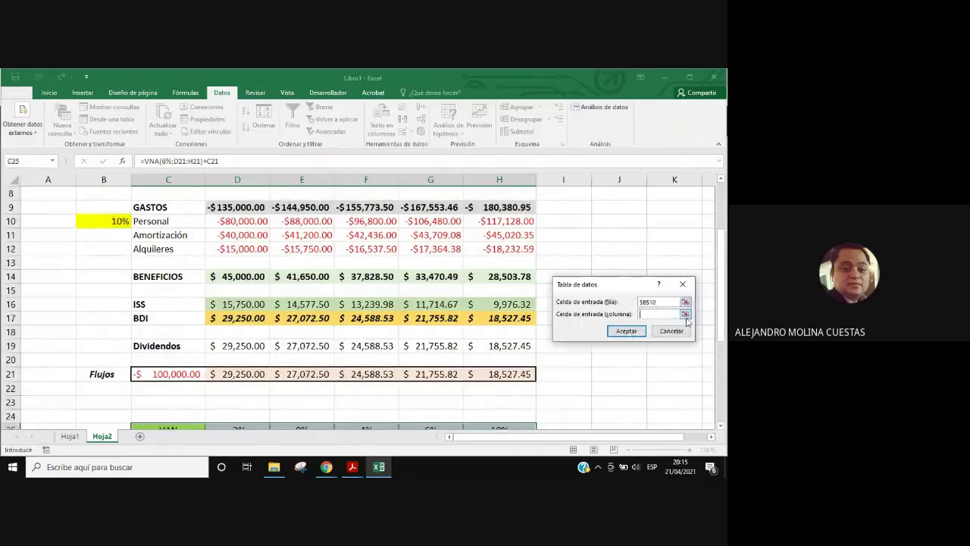
{"action": "left_click", "coordinate": [685, 315]}
{"action": "left_click_drag", "start_coordinate": [723, 318], "coordinate": [723, 297]}
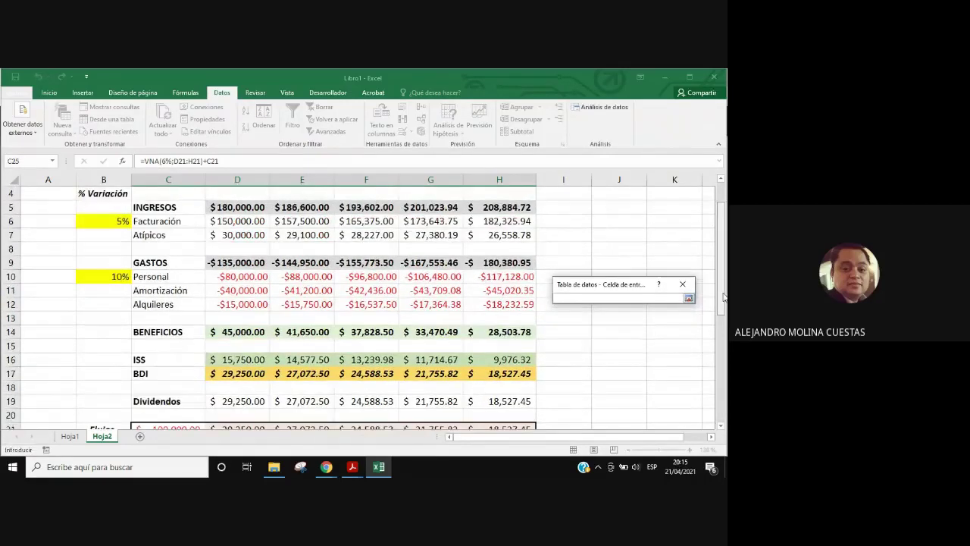
{"action": "left_click", "coordinate": [110, 226]}
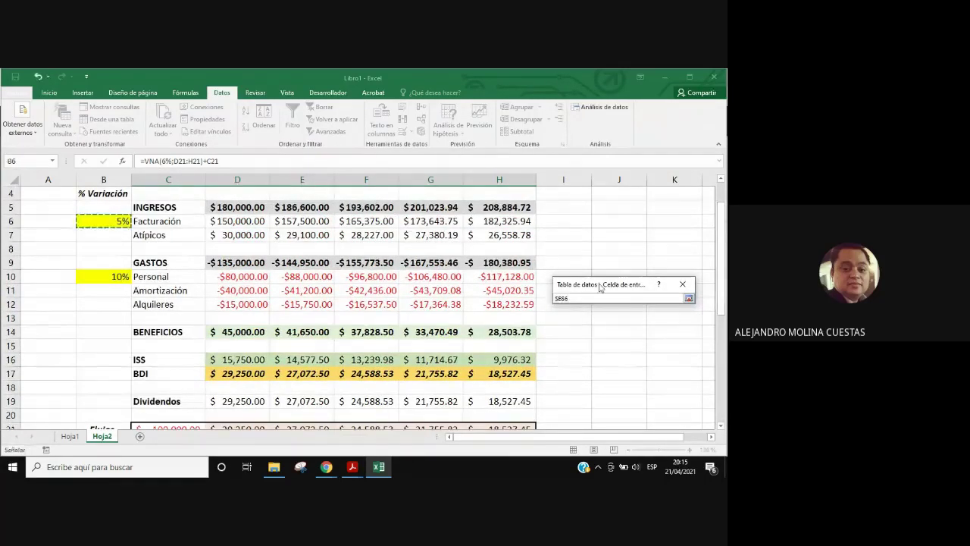
{"action": "left_click", "coordinate": [688, 298]}
{"action": "left_click_drag", "start_coordinate": [721, 286], "coordinate": [709, 378]}
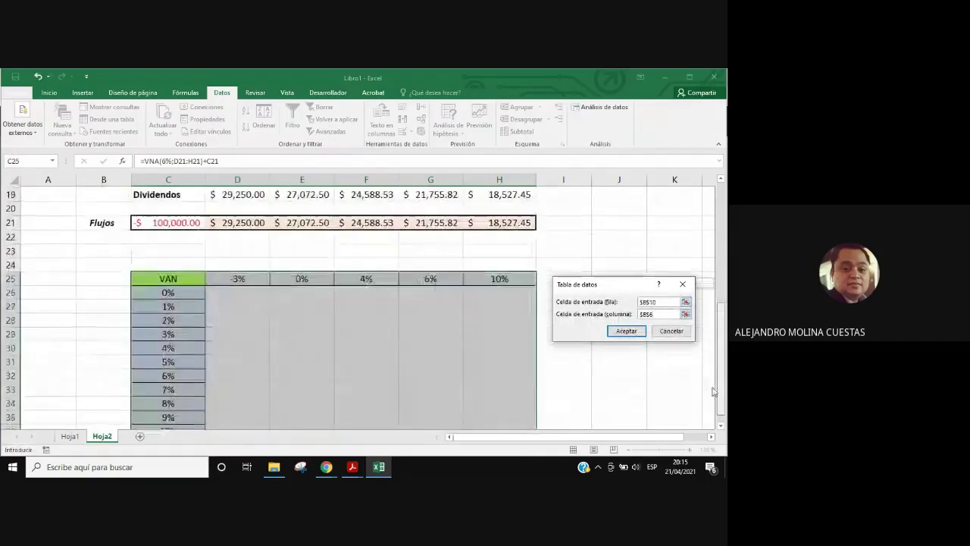
{"action": "left_click", "coordinate": [623, 331]}
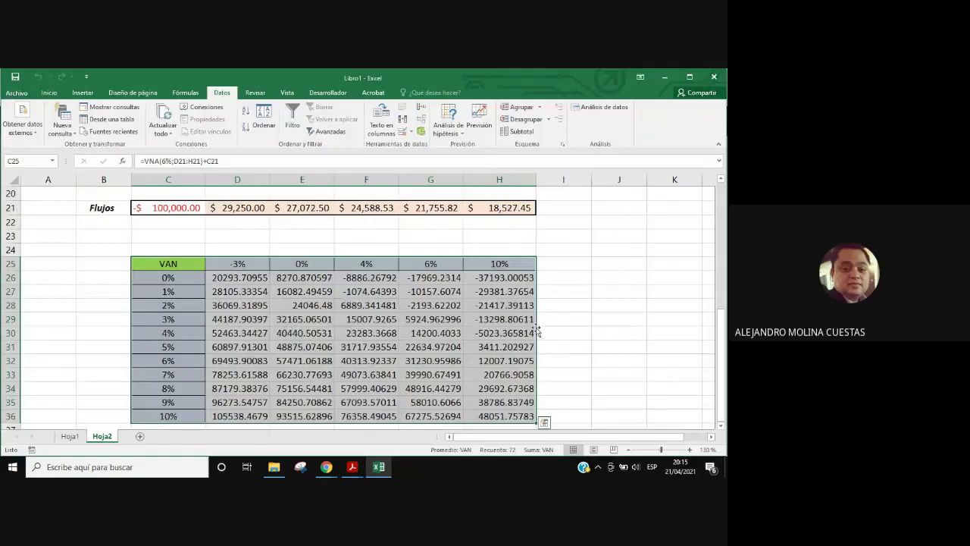
Step: Format the NPV results in D26:H36 as accounting currency with two decimals
{"action": "left_click", "coordinate": [629, 345]}
{"action": "mouse_move", "coordinate": [238, 279]}
{"action": "left_mouse_down"}
{"action": "mouse_move", "coordinate": [516, 388]}
{"action": "mouse_move", "coordinate": [523, 416]}
{"action": "left_mouse_up"}
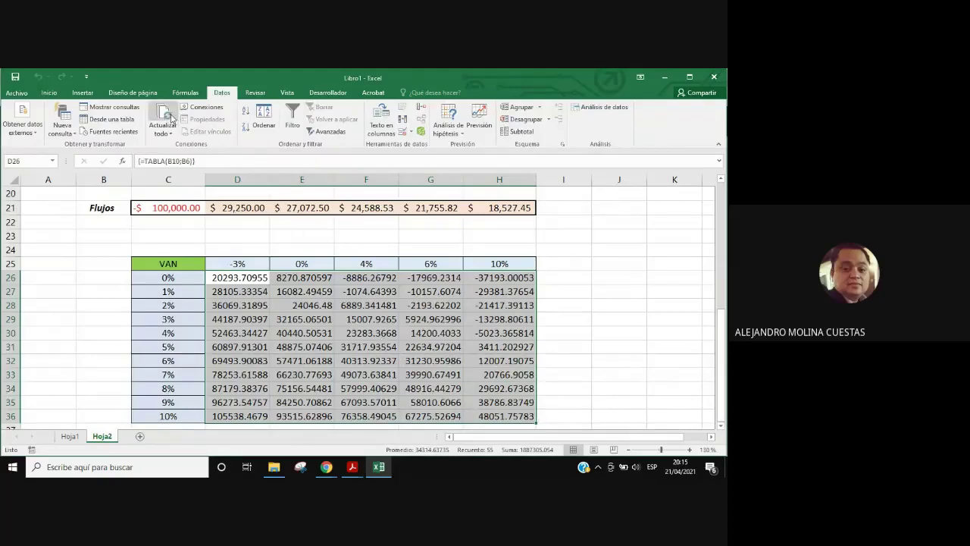
{"action": "left_click", "coordinate": [50, 93]}
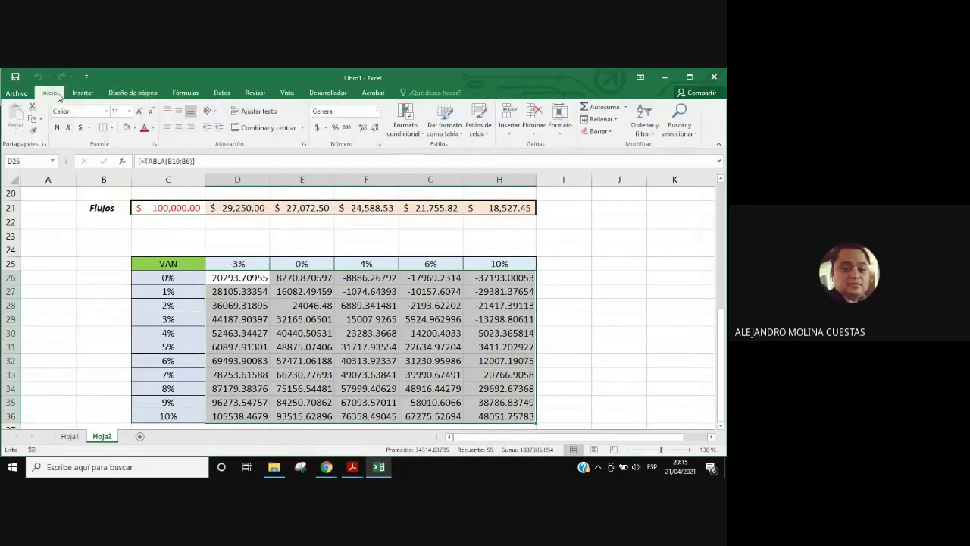
{"action": "left_click", "coordinate": [319, 129]}
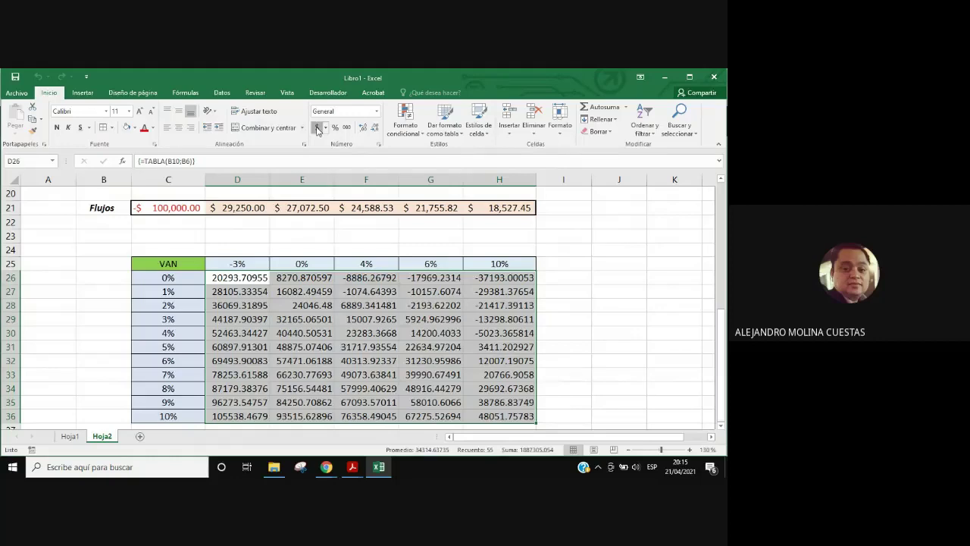
{"action": "scroll", "coordinate": [638, 323], "scroll_direction": "down", "scroll_amount": 1}
{"action": "left_click", "coordinate": [623, 335]}
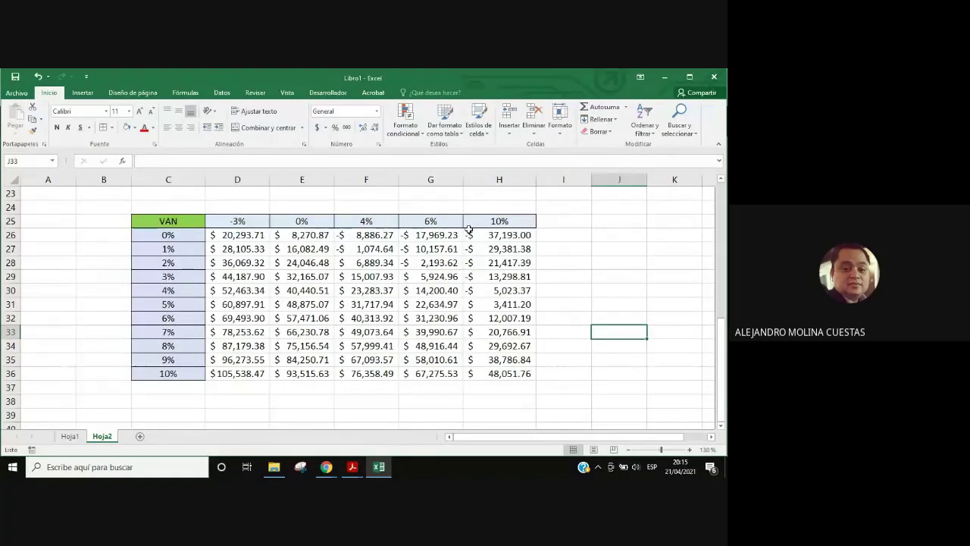
Step: Fill cell H31, the NPV at 5% growth and 10% personnel cost, with gold
{"action": "left_click", "coordinate": [475, 221]}
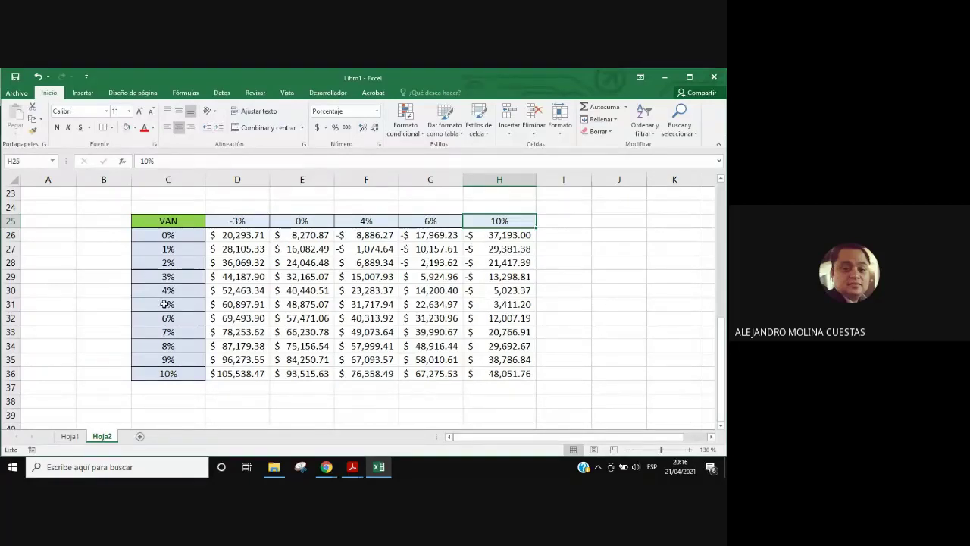
{"action": "left_click", "coordinate": [501, 306]}
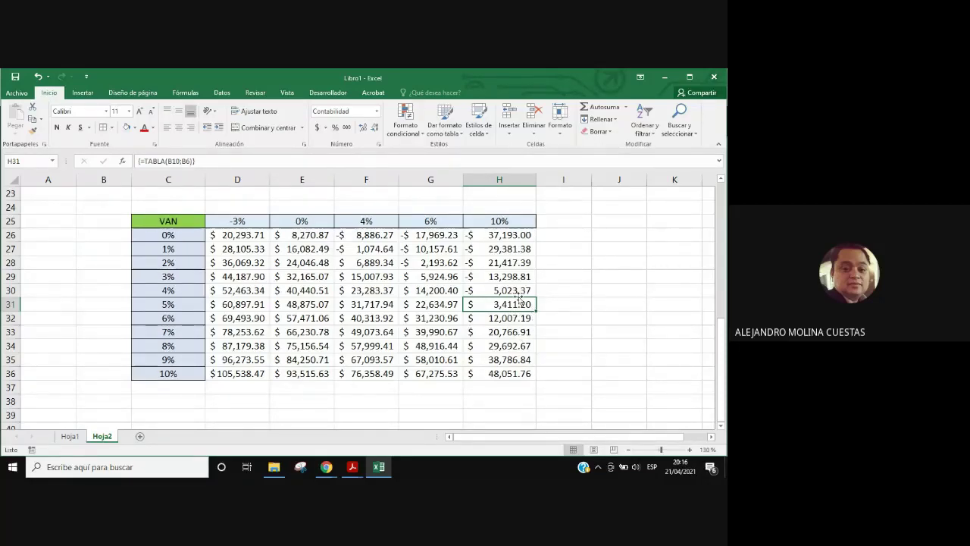
{"action": "left_click", "coordinate": [135, 129]}
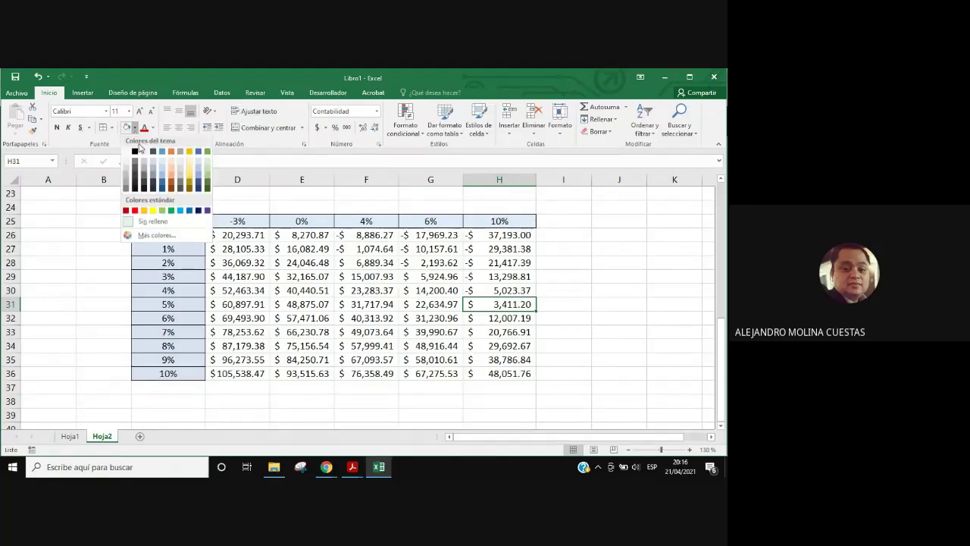
{"action": "left_click", "coordinate": [190, 150]}
{"action": "key", "text": "ctrl+Up"}
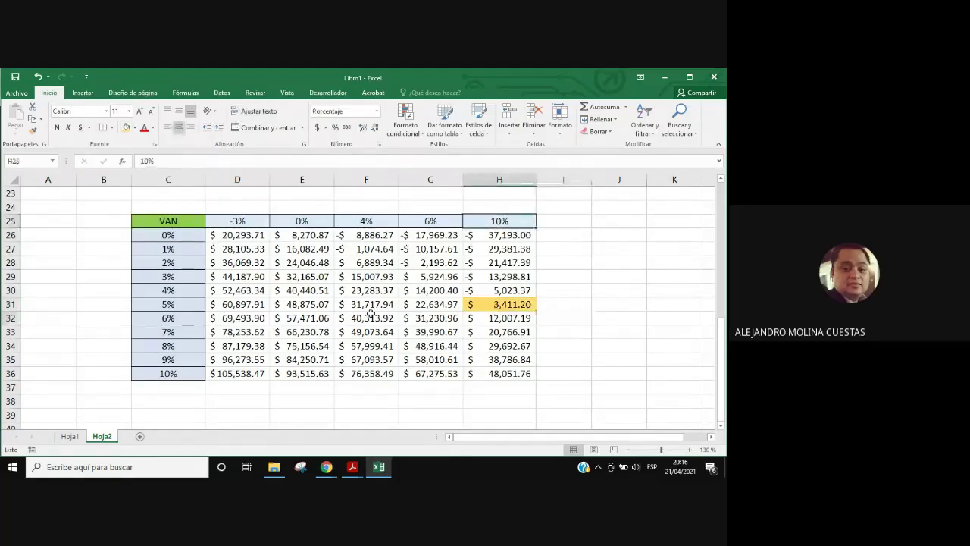
Step: Highlight the 3% row label C29 and its 6% result G29 in yellow
{"action": "left_click", "coordinate": [168, 306]}
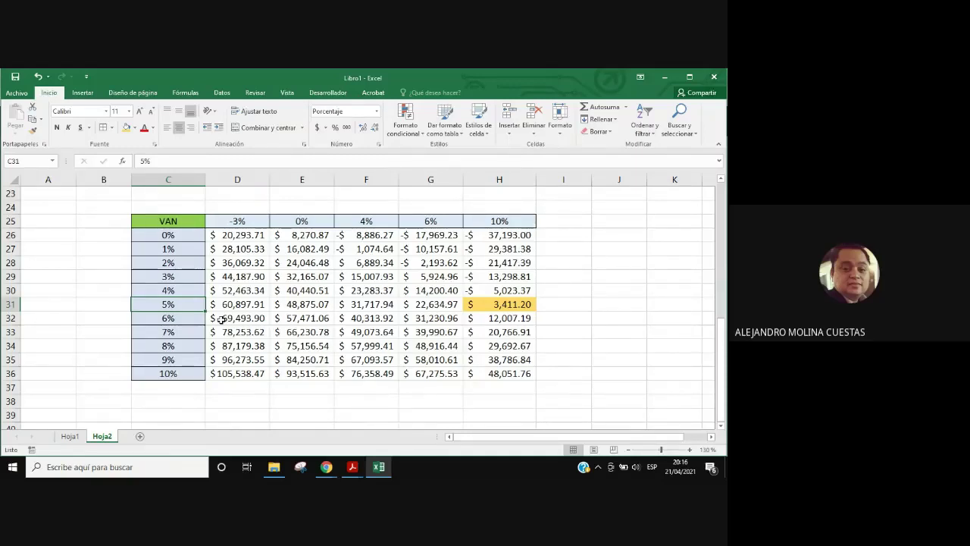
{"action": "left_click", "coordinate": [162, 278]}
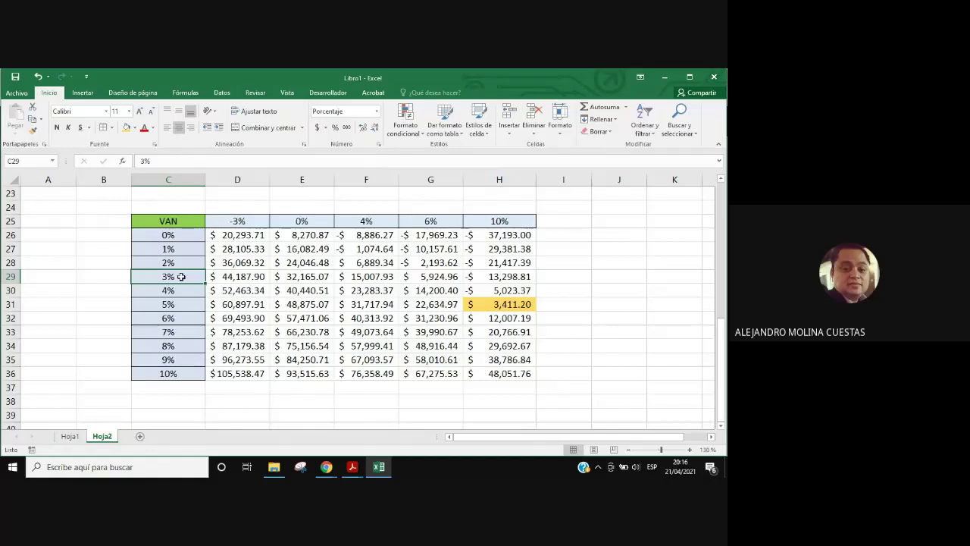
{"action": "left_click_drag", "start_coordinate": [181, 277], "coordinate": [194, 275]}
{"action": "left_click", "coordinate": [422, 276]}
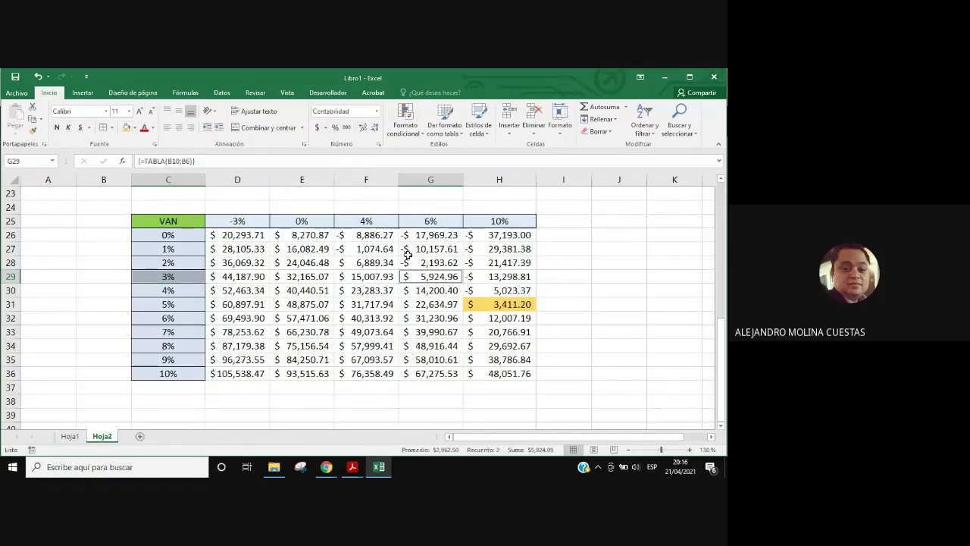
{"action": "left_click", "coordinate": [138, 131]}
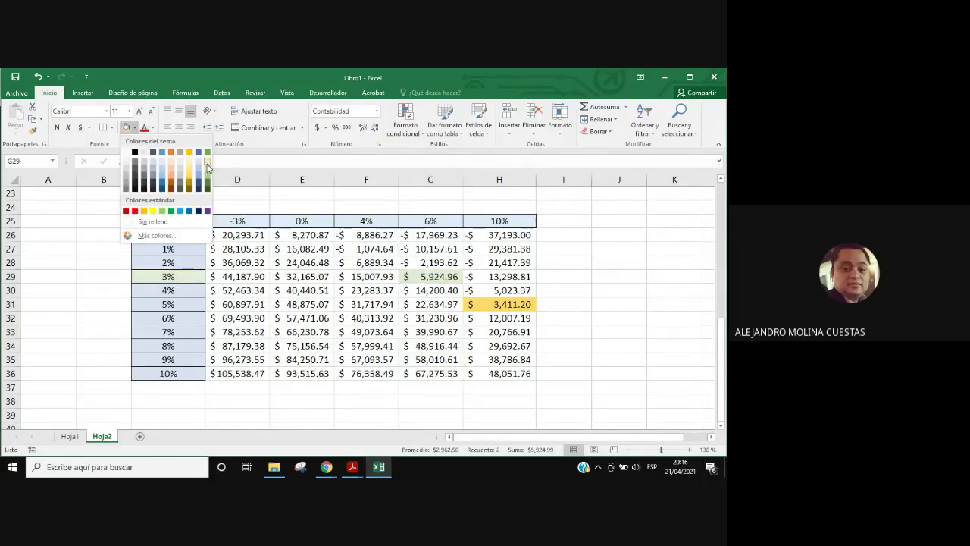
{"action": "left_click", "coordinate": [153, 211]}
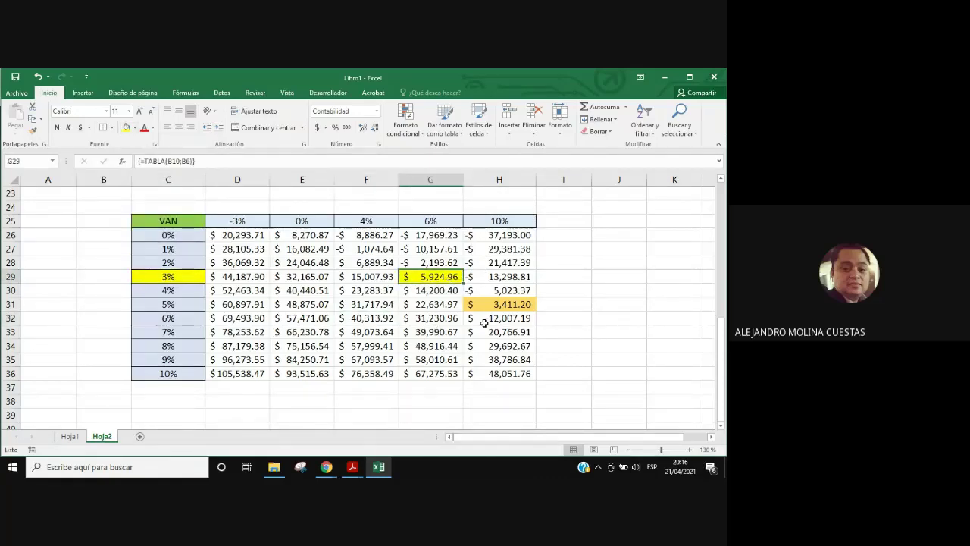
{"action": "left_click", "coordinate": [169, 279]}
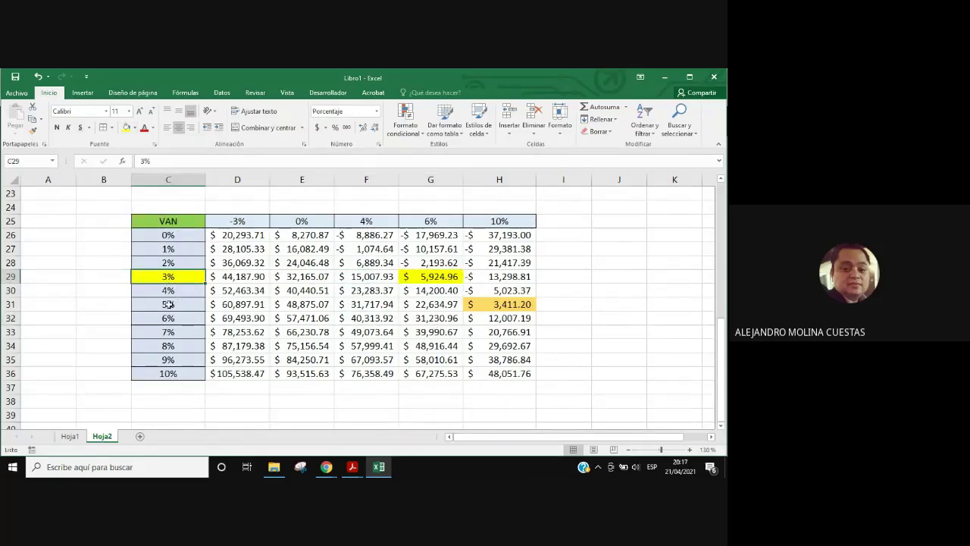
Step: Check the highlighted C29 and G29 cells, then scroll to bring the tables back into view
{"action": "left_click", "coordinate": [173, 305]}
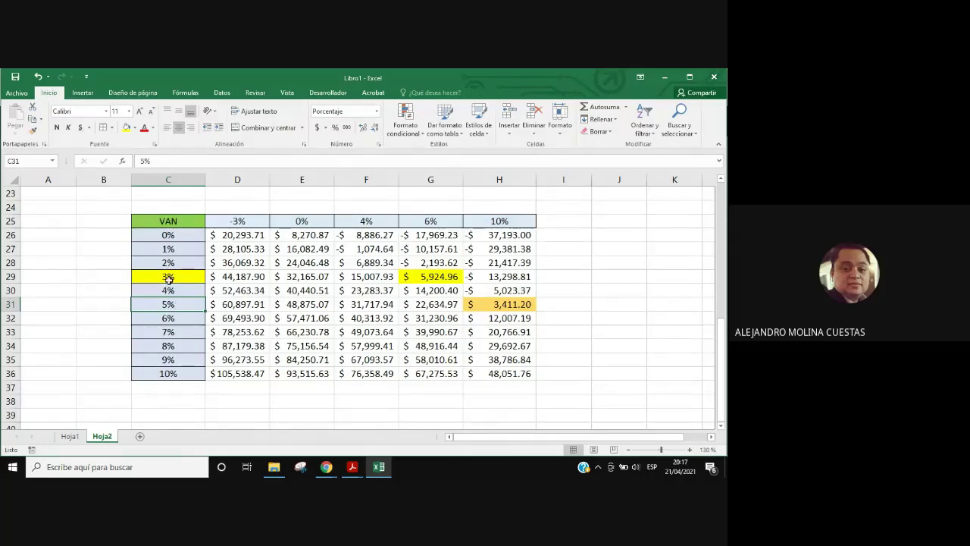
{"action": "left_click", "coordinate": [169, 277]}
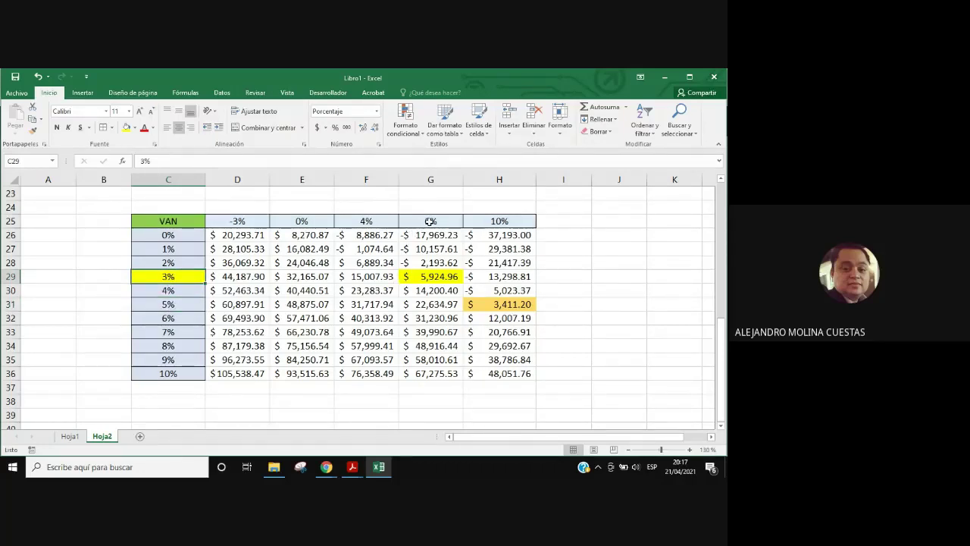
{"action": "left_click", "coordinate": [435, 276]}
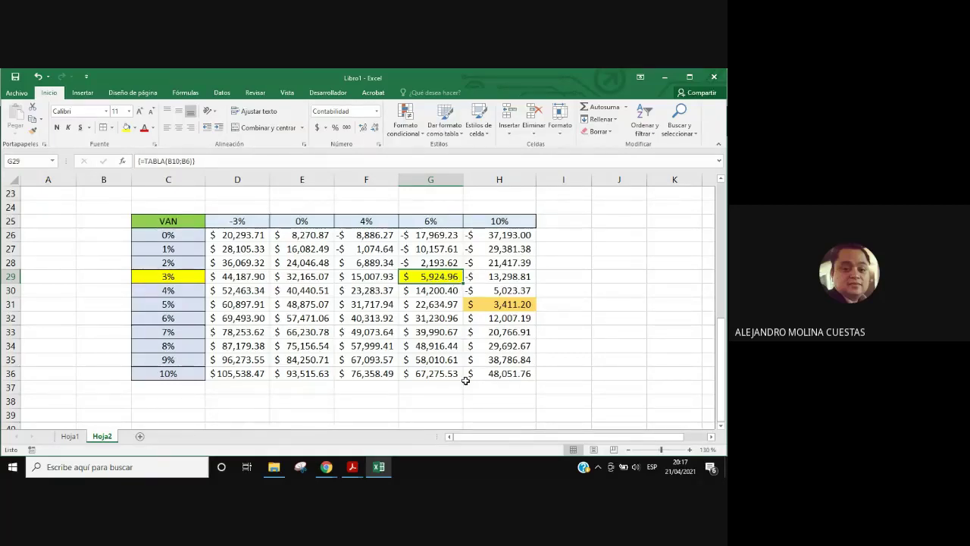
{"action": "scroll", "coordinate": [379, 379], "scroll_direction": "up", "scroll_amount": 2}
{"action": "scroll", "coordinate": [300, 371], "scroll_direction": "up", "scroll_amount": 2}
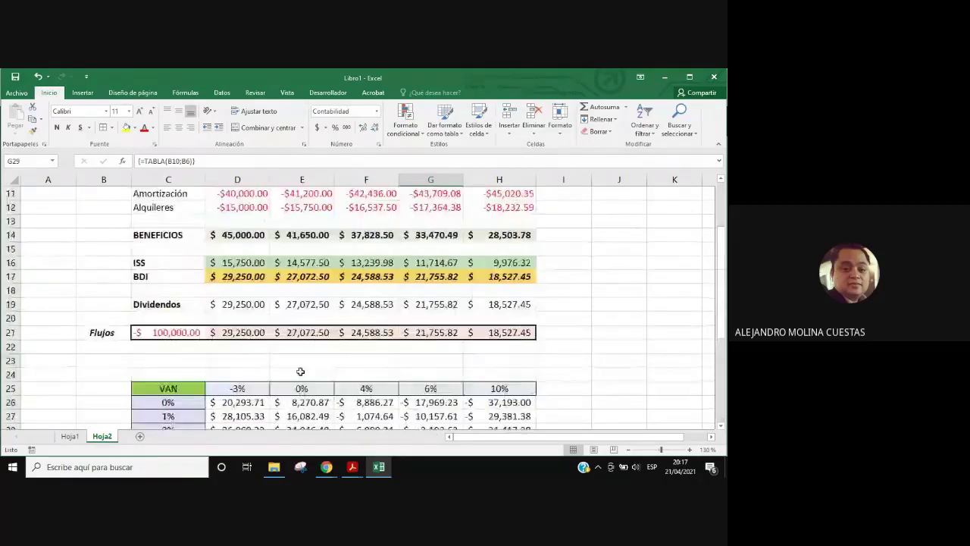
{"action": "scroll", "coordinate": [300, 371], "scroll_direction": "down", "scroll_amount": 3}
{"action": "key", "text": "ctrl+Page_Up"}
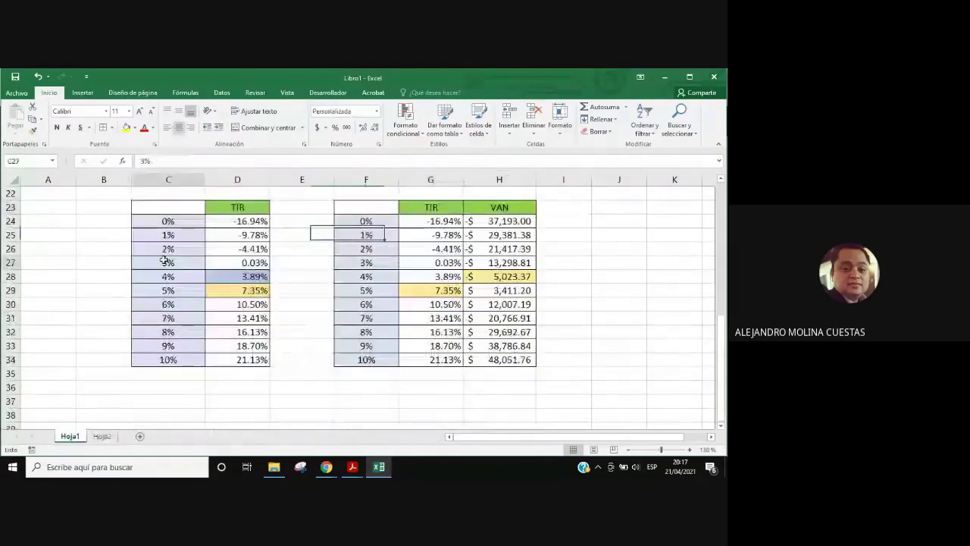
{"action": "left_click_drag", "start_coordinate": [499, 263], "coordinate": [168, 262]}
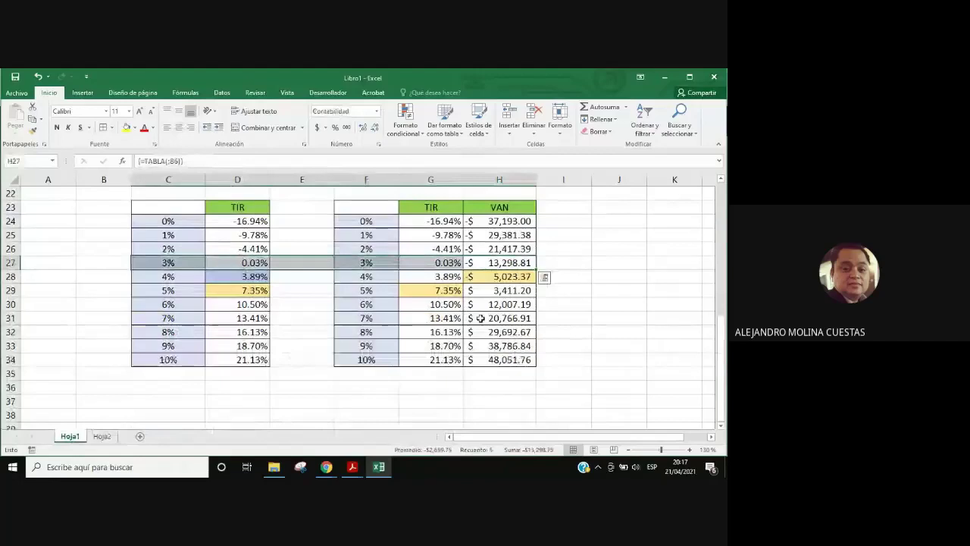
{"action": "left_click", "coordinate": [573, 257]}
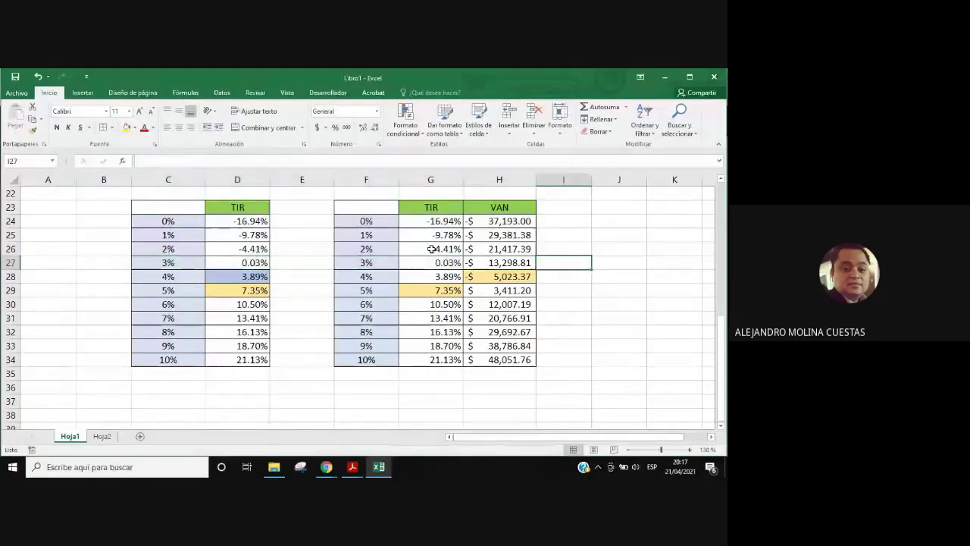
{"action": "left_click", "coordinate": [171, 262]}
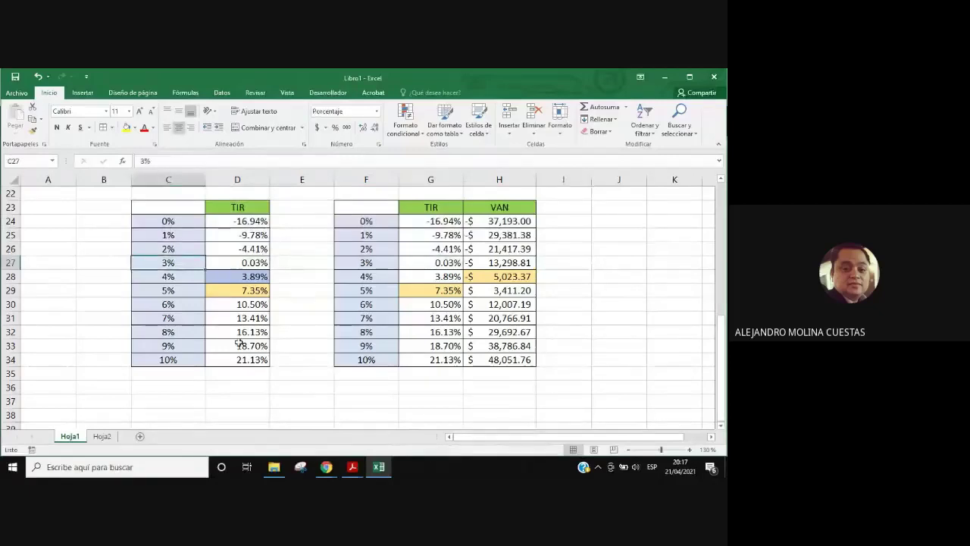
{"action": "left_click_drag", "start_coordinate": [101, 196], "coordinate": [576, 401]}
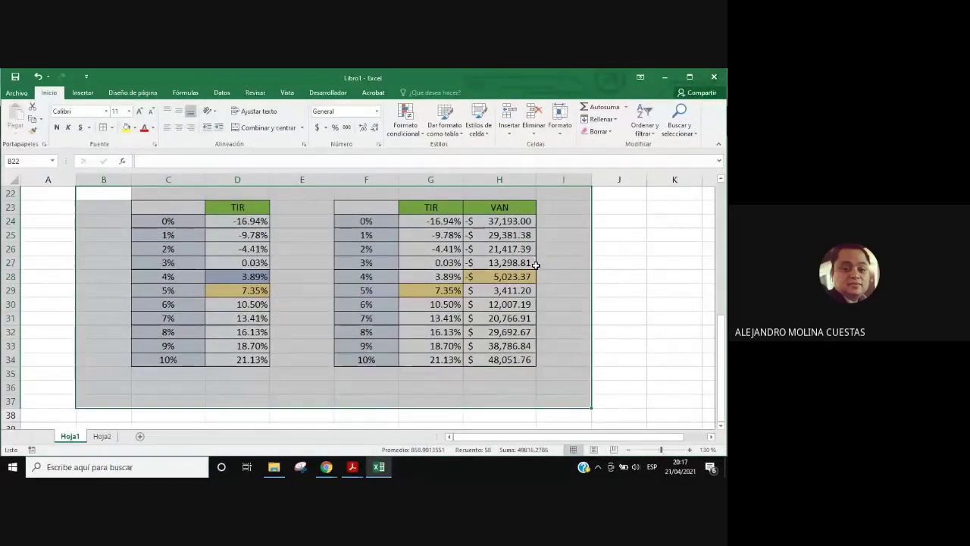
{"action": "left_click_drag", "start_coordinate": [528, 262], "coordinate": [141, 264]}
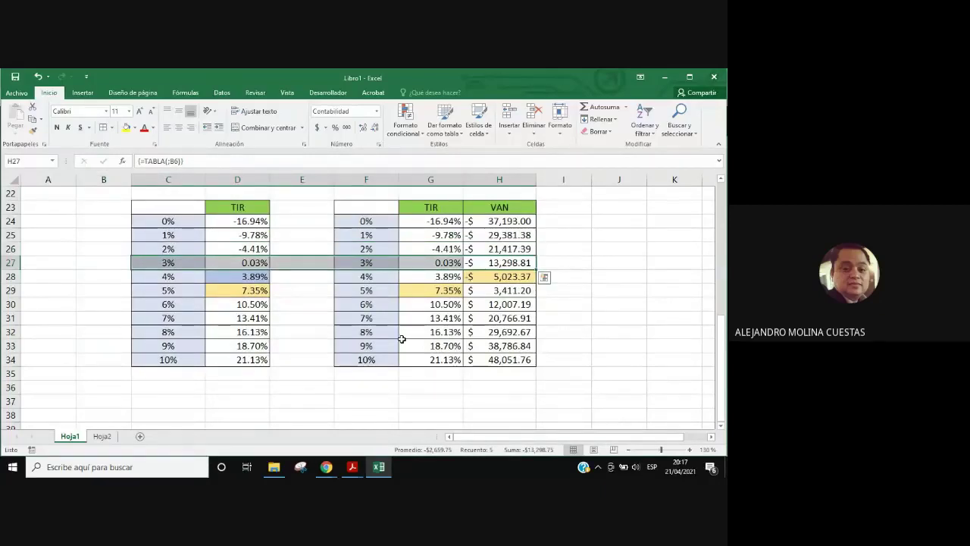
Step: On Hoja2, inspect the VAN sensitivity results and the -3% and 0% column headings
{"action": "left_click", "coordinate": [102, 436]}
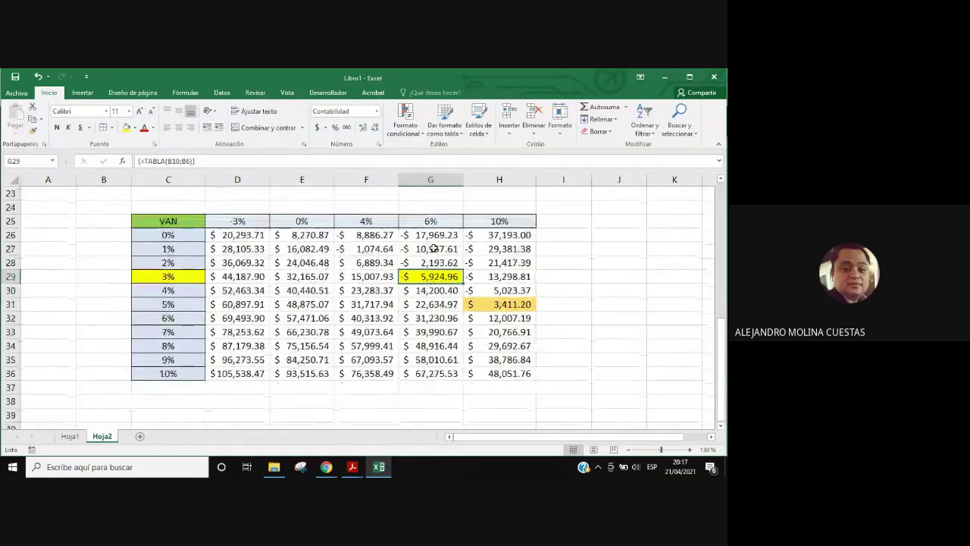
{"action": "left_click", "coordinate": [300, 220]}
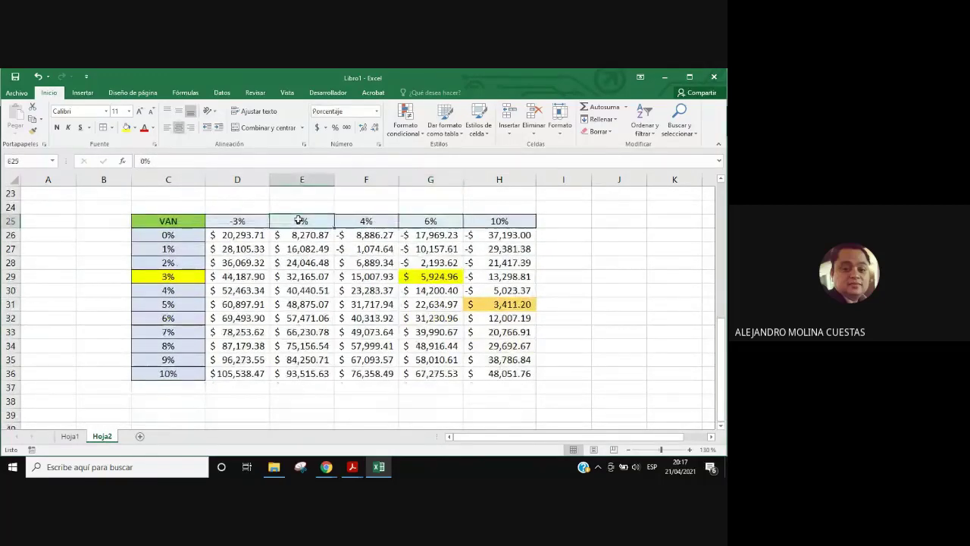
{"action": "mouse_move", "coordinate": [494, 372]}
{"action": "left_mouse_down"}
{"action": "mouse_move", "coordinate": [253, 249]}
{"action": "mouse_move", "coordinate": [254, 235]}
{"action": "left_mouse_up"}
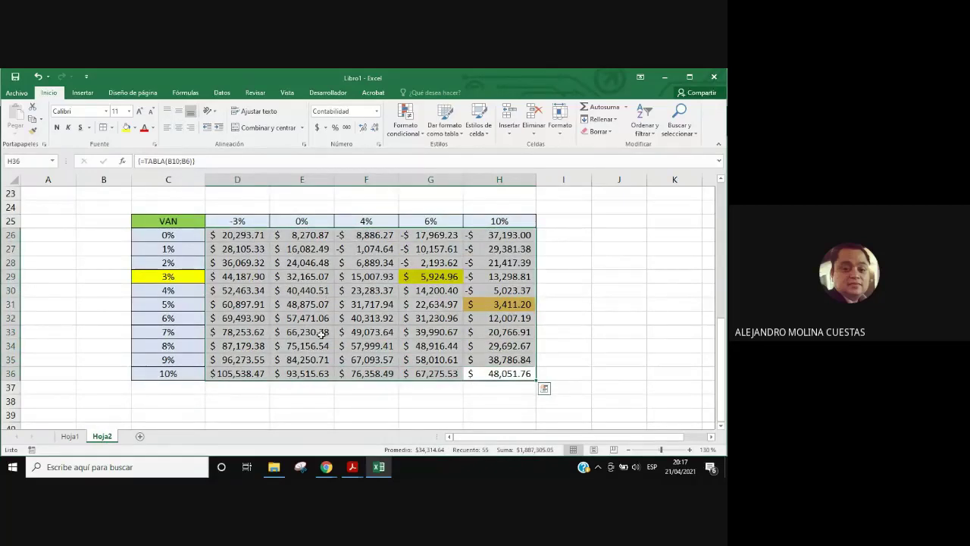
{"action": "left_click", "coordinate": [311, 261]}
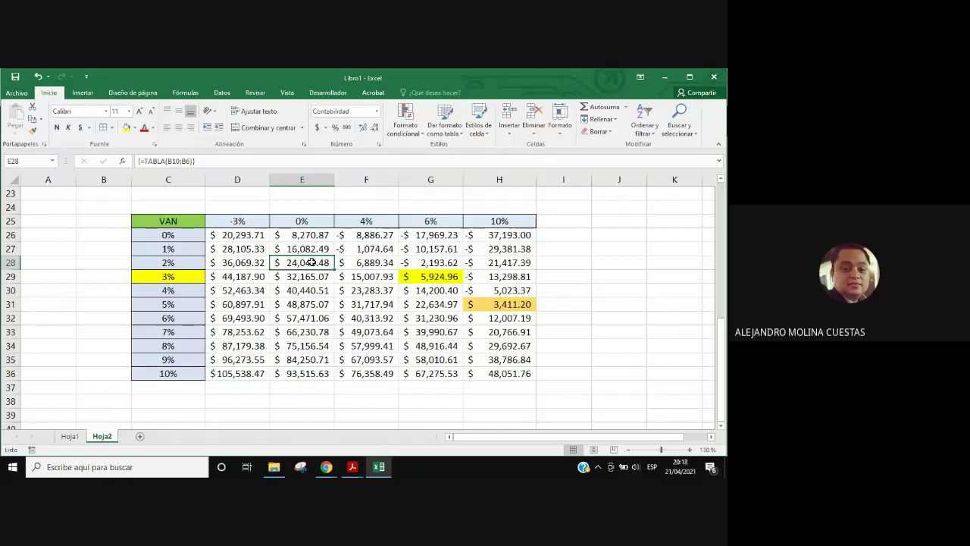
{"action": "left_click_drag", "start_coordinate": [243, 235], "coordinate": [246, 373]}
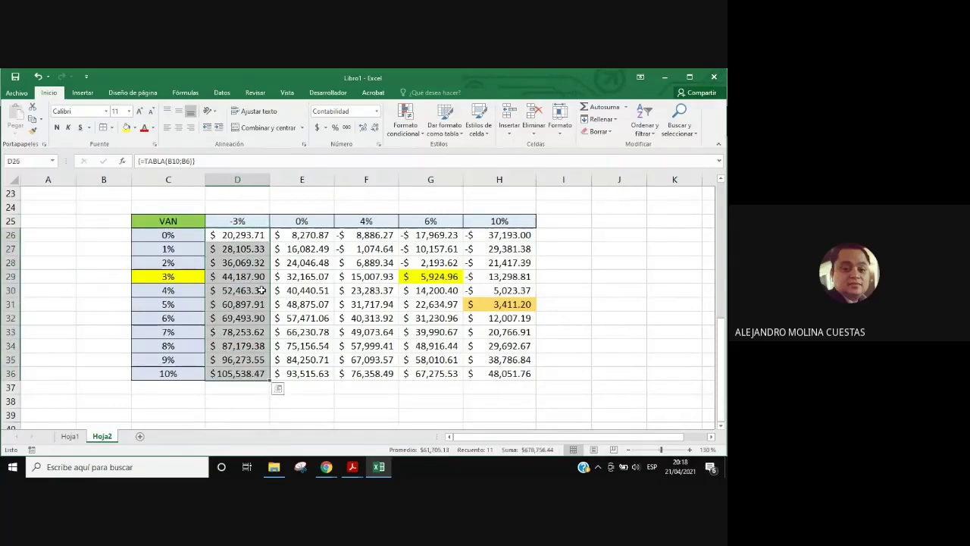
{"action": "left_click", "coordinate": [224, 220]}
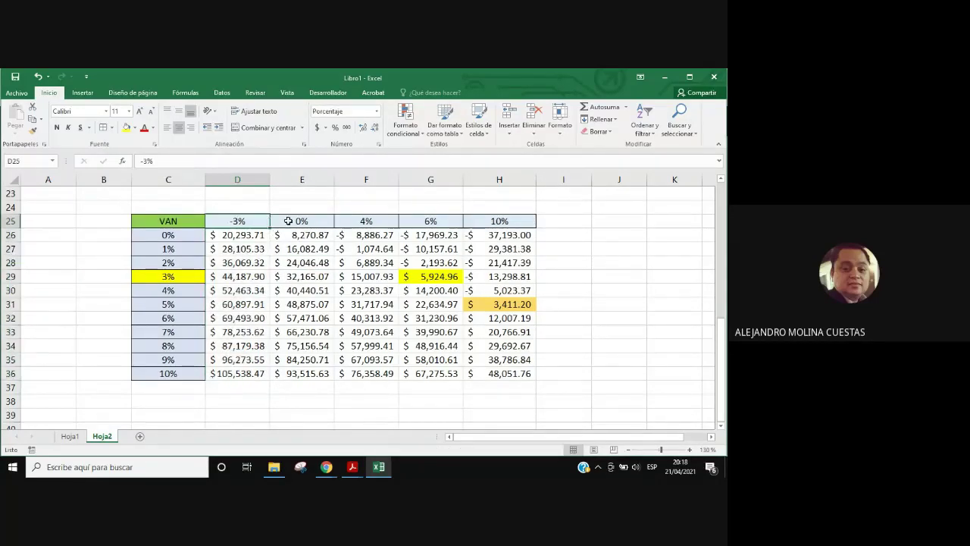
{"action": "left_click", "coordinate": [287, 221]}
{"action": "left_click", "coordinate": [227, 221]}
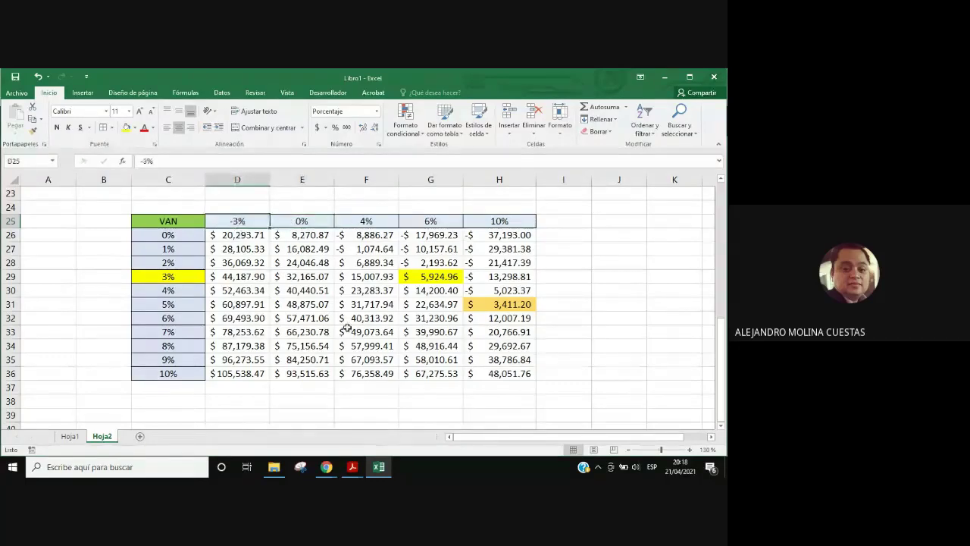
{"action": "scroll", "coordinate": [347, 339], "scroll_direction": "up", "scroll_amount": 5}
{"action": "scroll", "coordinate": [347, 339], "scroll_direction": "up", "scroll_amount": 2}
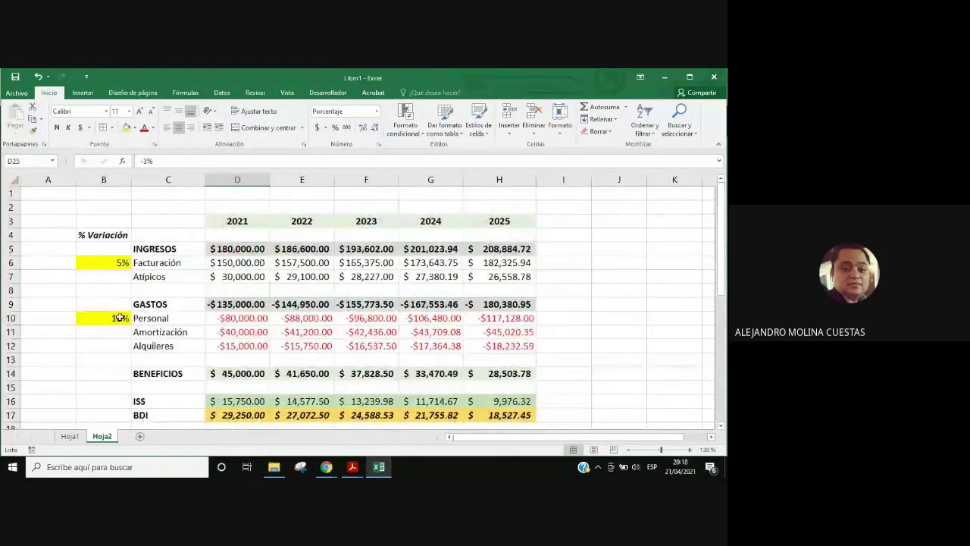
Step: Check the rate inputs: 10% personnel cost in B10 and 5% growth in B6
{"action": "left_click", "coordinate": [114, 318]}
{"action": "left_click", "coordinate": [119, 261]}
{"action": "scroll", "coordinate": [235, 280], "scroll_direction": "down", "scroll_amount": 3}
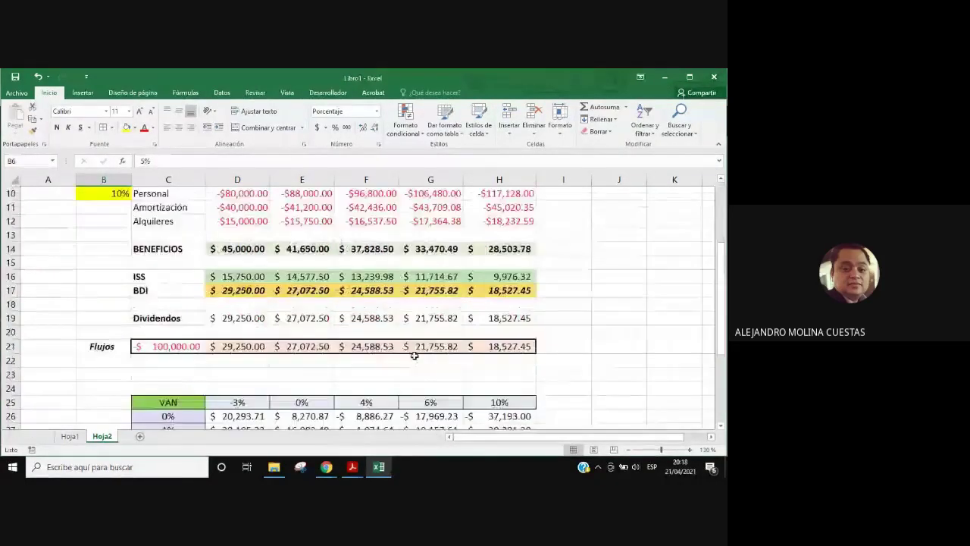
{"action": "scroll", "coordinate": [235, 281], "scroll_direction": "down", "scroll_amount": 2}
{"action": "scroll", "coordinate": [235, 280], "scroll_direction": "down", "scroll_amount": 2}
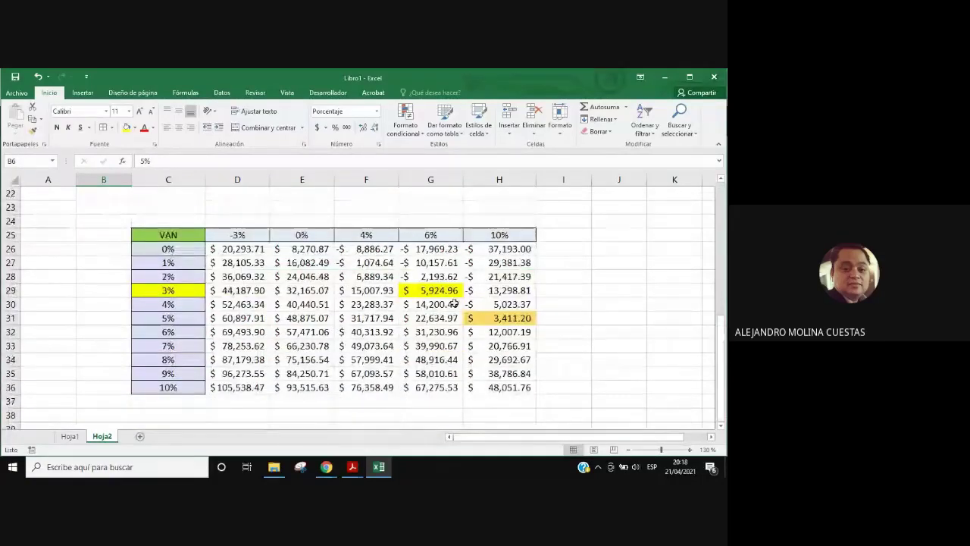
{"action": "scroll", "coordinate": [456, 386], "scroll_direction": "up", "scroll_amount": 1}
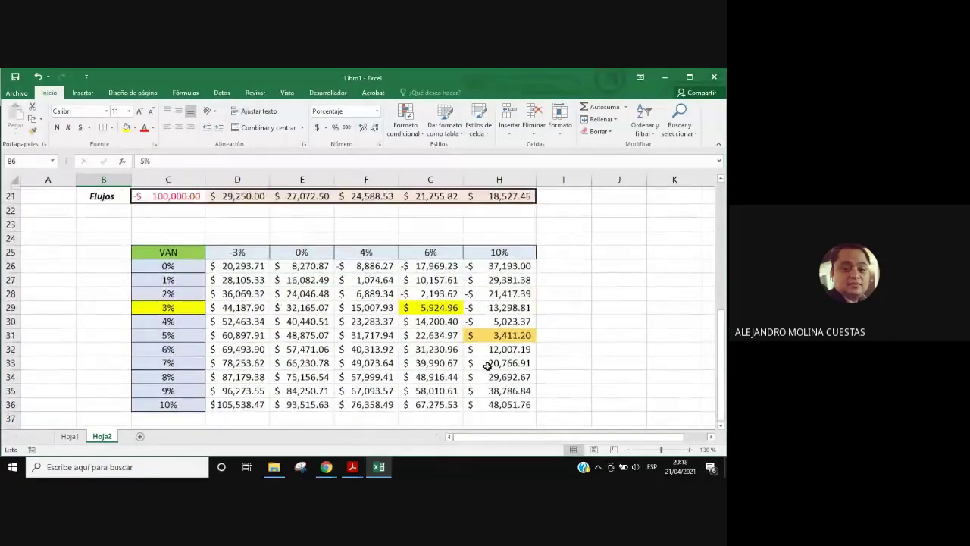
{"action": "scroll", "coordinate": [113, 276], "scroll_direction": "up", "scroll_amount": 5}
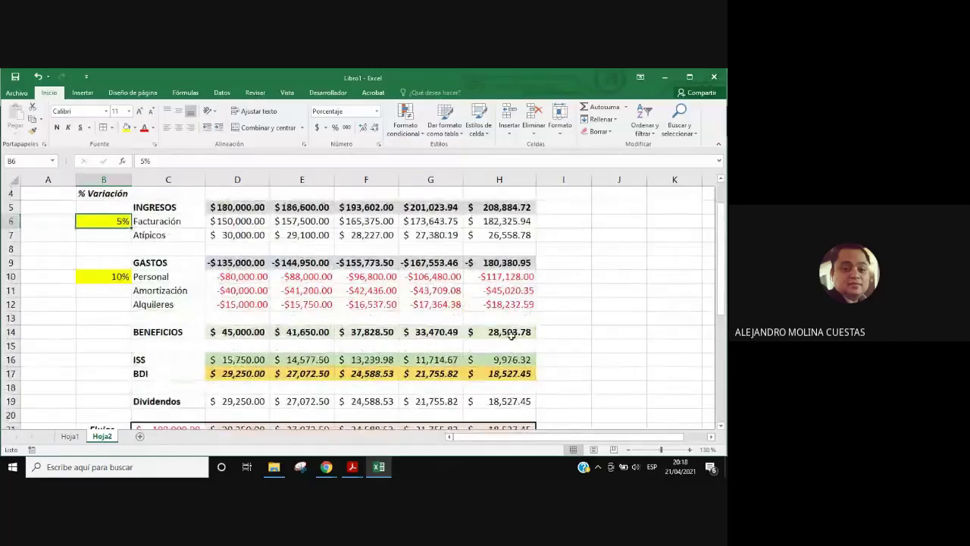
{"action": "scroll", "coordinate": [523, 296], "scroll_direction": "down", "scroll_amount": 6}
Step: Try deleting the E30 VAN result and dismiss the cannot-change data table warning
{"action": "left_click_drag", "start_coordinate": [238, 249], "coordinate": [484, 386]}
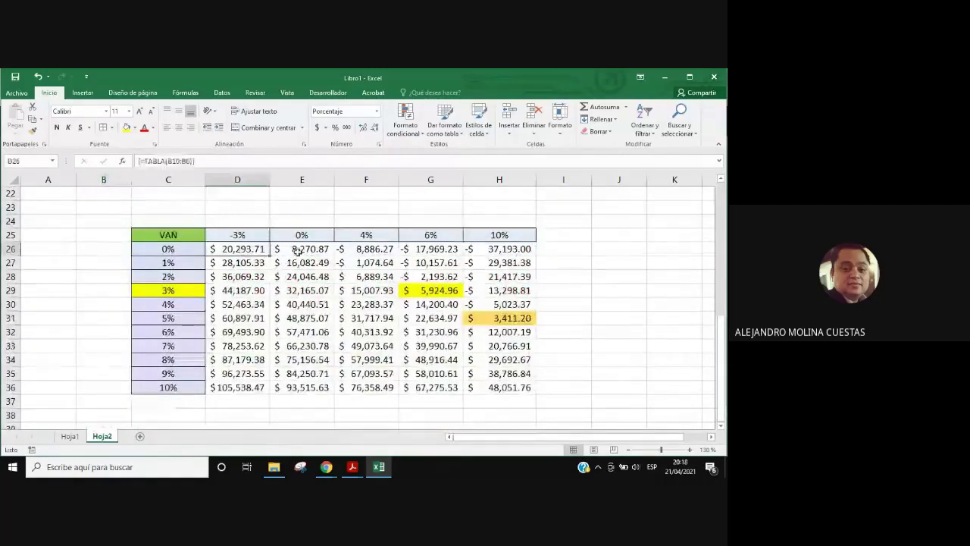
{"action": "left_click", "coordinate": [307, 303]}
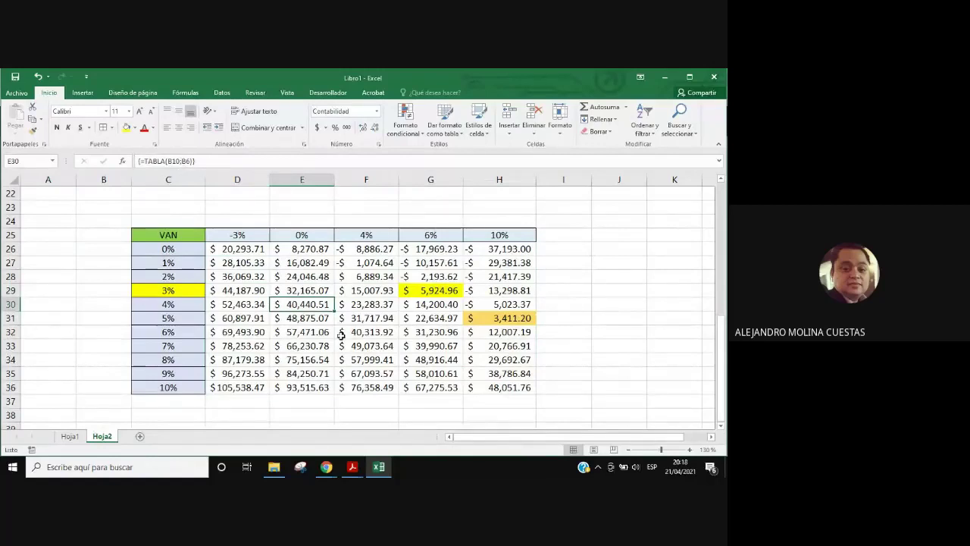
{"action": "key", "text": "Delete"}
{"action": "key", "text": "Return"}
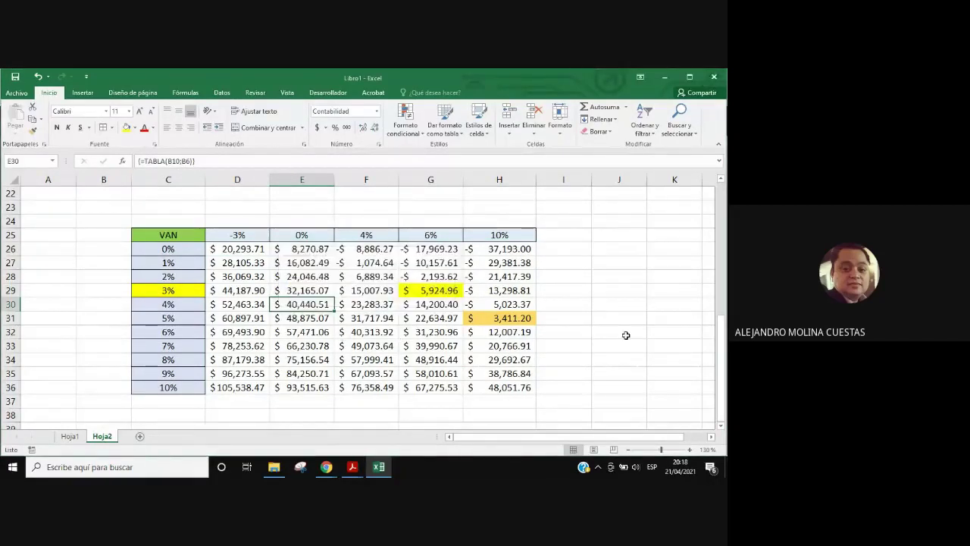
{"action": "left_click", "coordinate": [634, 329]}
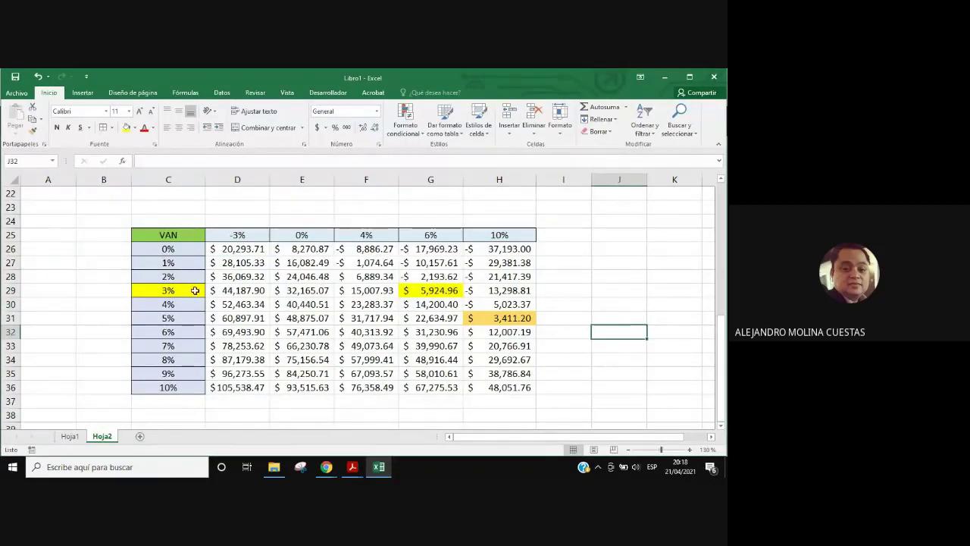
Step: Review the yellow base case (3% row, 6% column, G29) and the column B rate inputs
{"action": "left_click", "coordinate": [157, 293]}
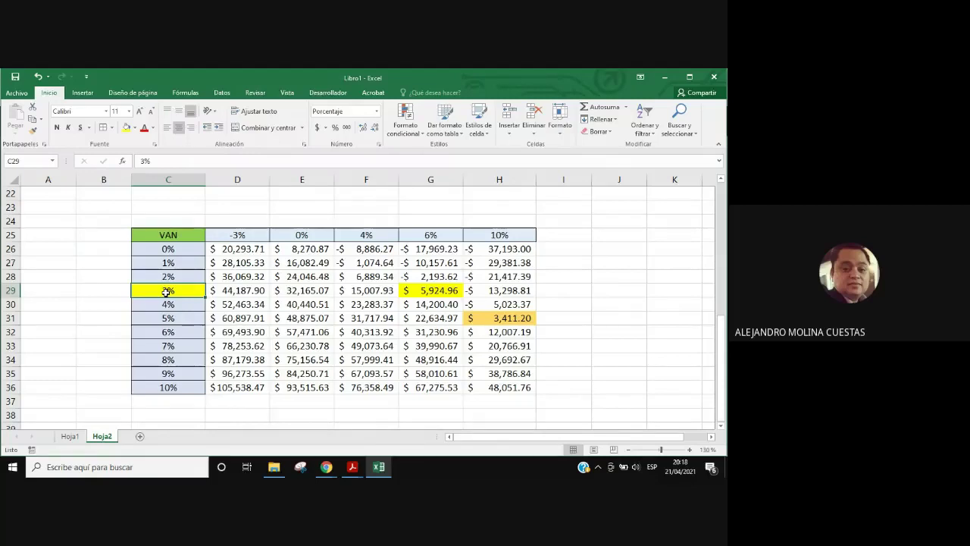
{"action": "left_click", "coordinate": [436, 235]}
{"action": "left_click", "coordinate": [434, 289]}
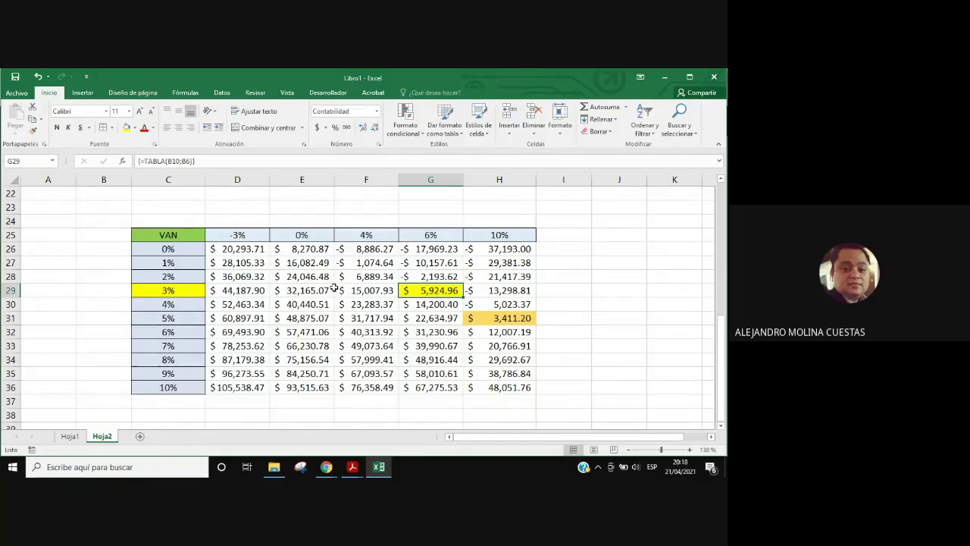
{"action": "scroll", "coordinate": [438, 299], "scroll_direction": "up", "scroll_amount": 4}
{"action": "scroll", "coordinate": [435, 326], "scroll_direction": "up", "scroll_amount": 3}
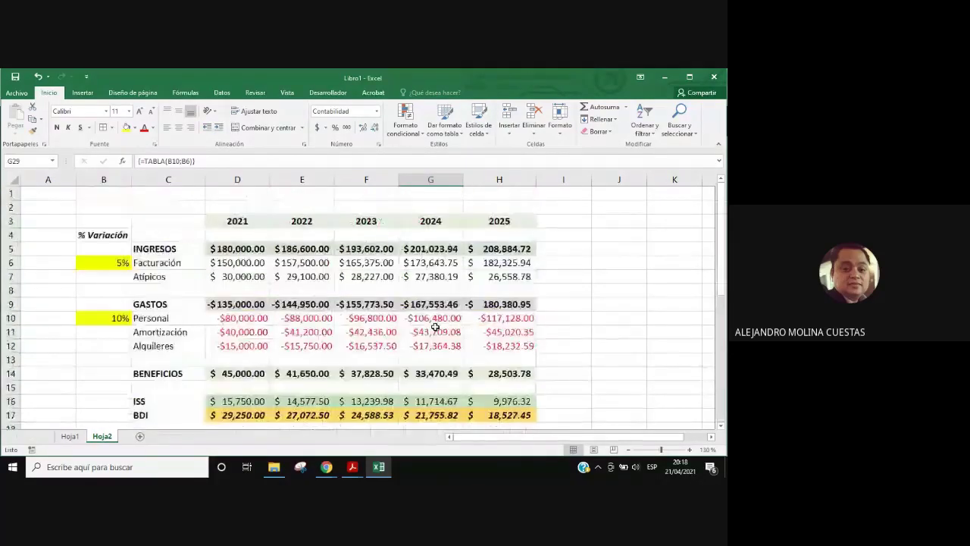
{"action": "left_click", "coordinate": [104, 345]}
{"action": "left_click", "coordinate": [111, 276]}
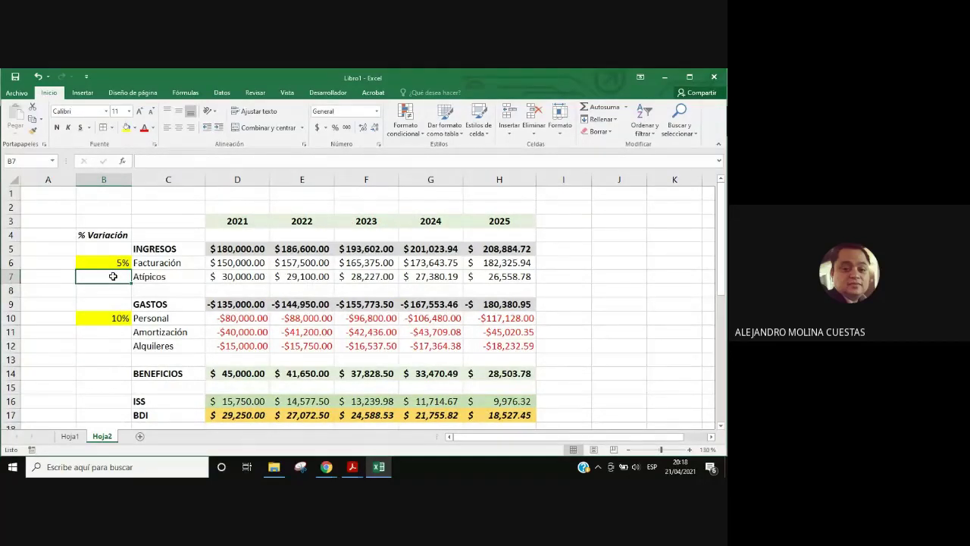
{"action": "scroll", "coordinate": [112, 276], "scroll_direction": "down", "scroll_amount": 1}
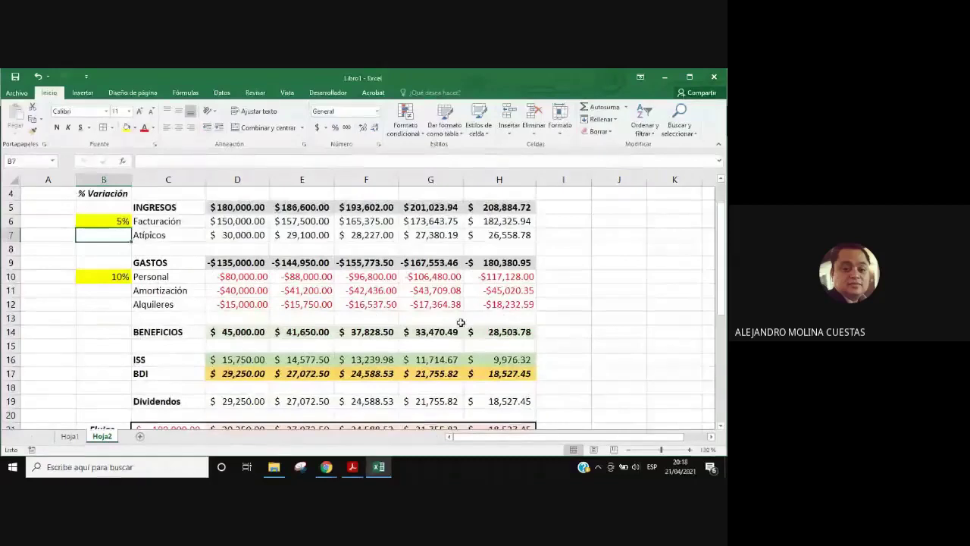
Step: Look over the Análisis de hipótesis options on the Datos tab, then switch to Chrome
{"action": "left_click", "coordinate": [113, 310]}
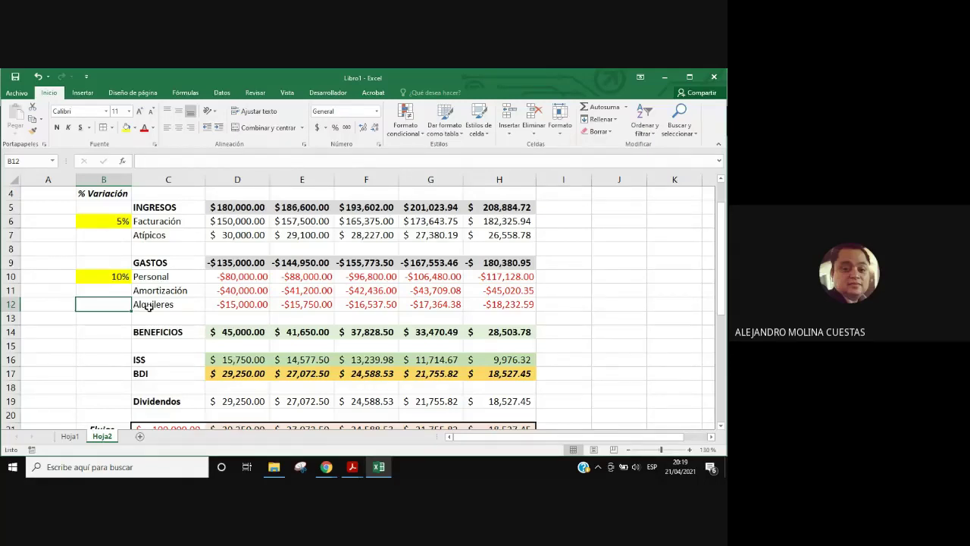
{"action": "left_click", "coordinate": [221, 92]}
{"action": "left_click", "coordinate": [448, 125]}
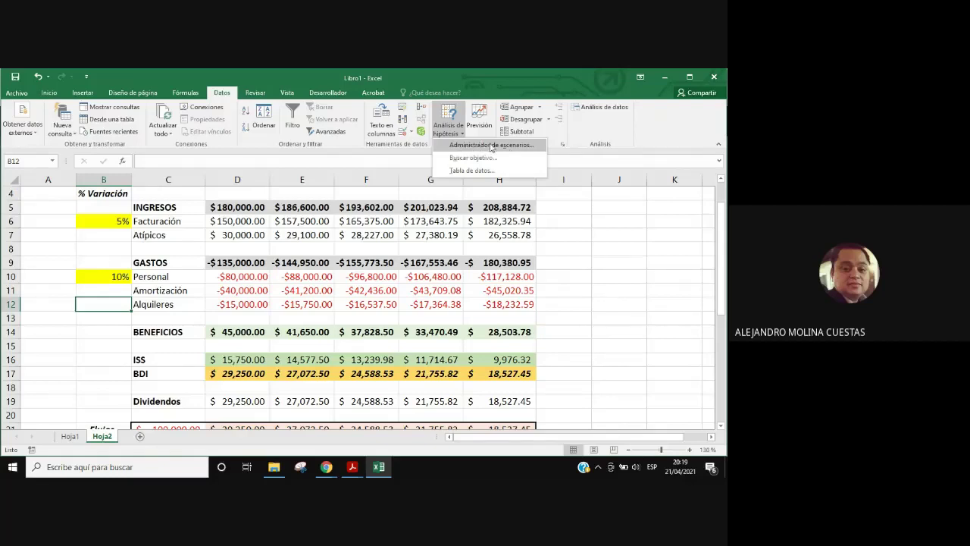
{"action": "left_click", "coordinate": [569, 283]}
{"action": "left_click", "coordinate": [327, 467]}
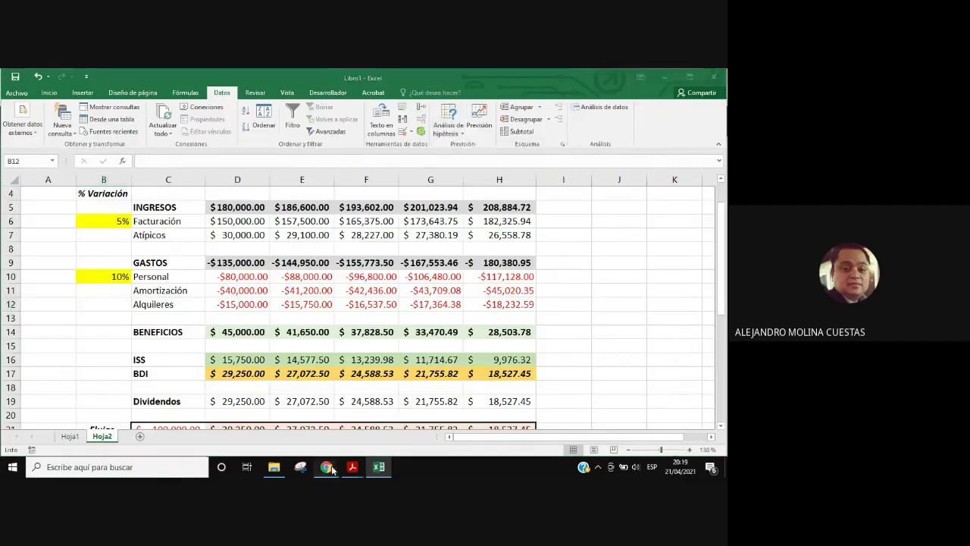